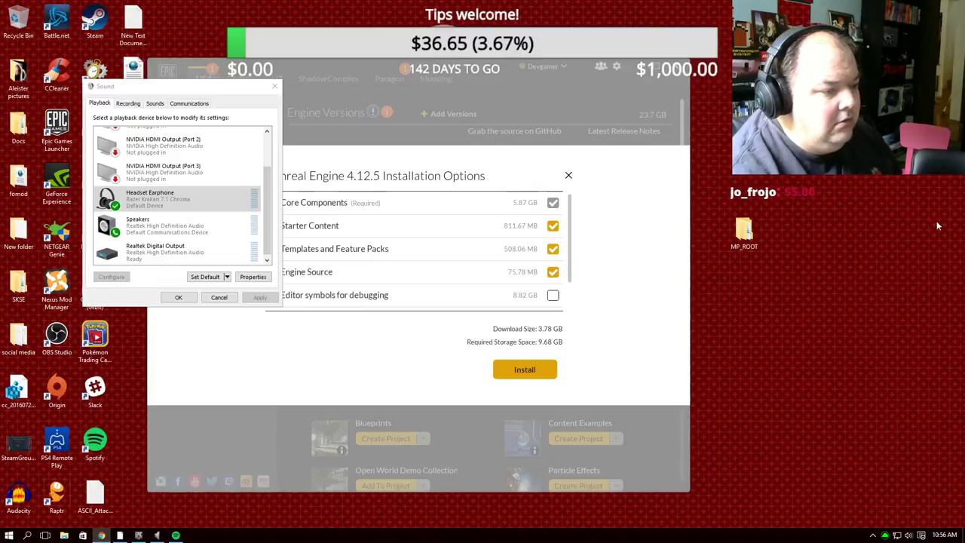
# Close the Sound dialog, turn Spotify's volume down slightly, and return to the 4.12.5 install options
pyautogui.click(179, 297)
pyautogui.click(158, 536)
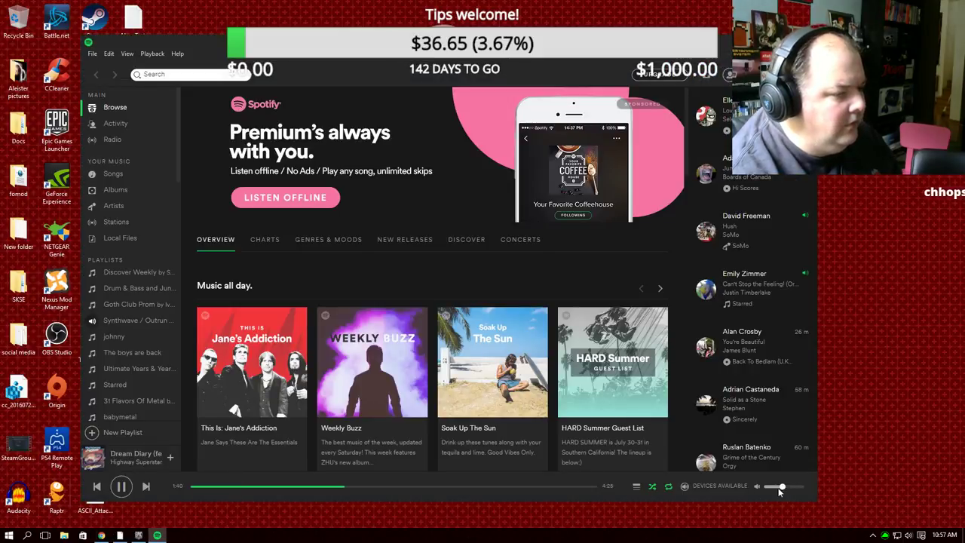
pyautogui.moveTo(781, 491); pyautogui.dragTo(776, 487)
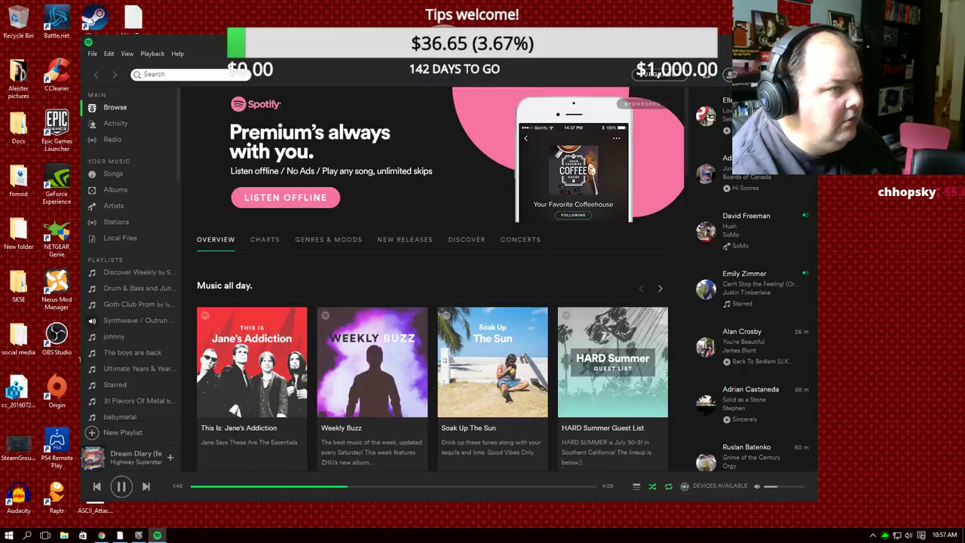
pyautogui.click(101, 535)
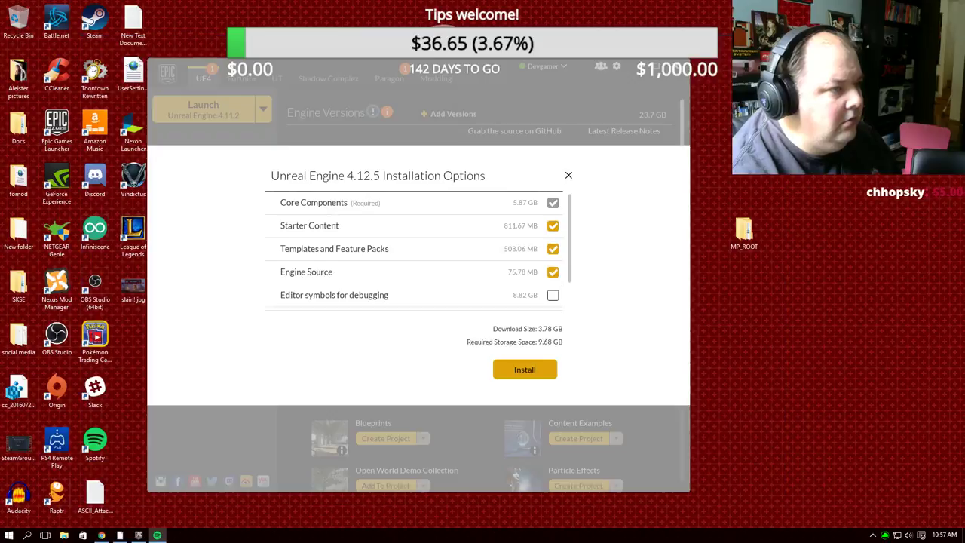
# Start installing Unreal Engine 4.12.5 and launch Unreal Engine 4.11.2
pyautogui.click(517, 379)
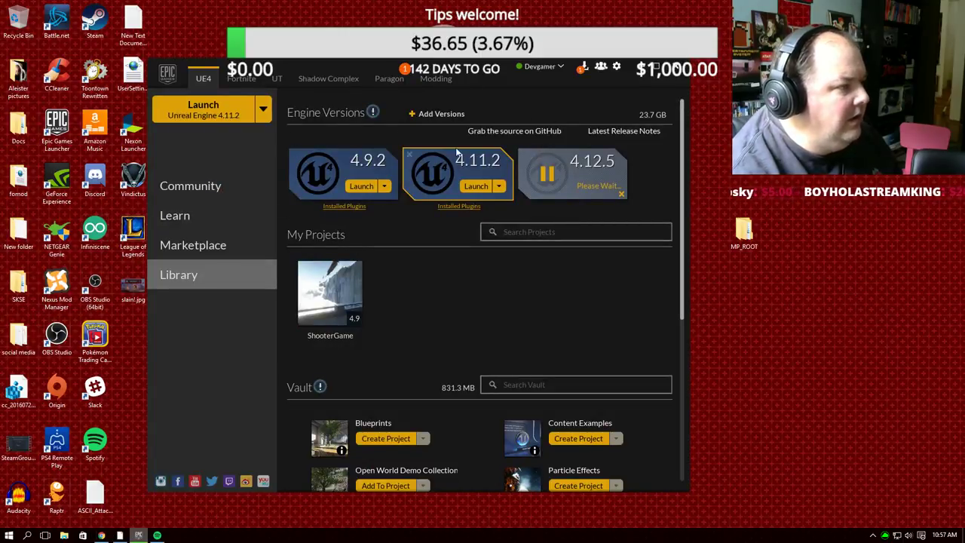
pyautogui.click(477, 189)
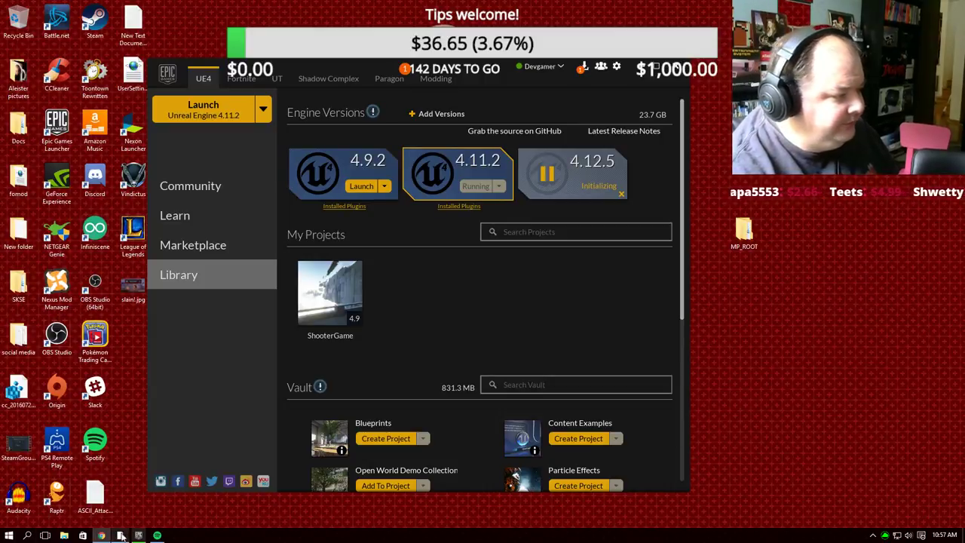
# Launch Steam and open the profile's list of joined groups
pyautogui.doubleClick(97, 23)
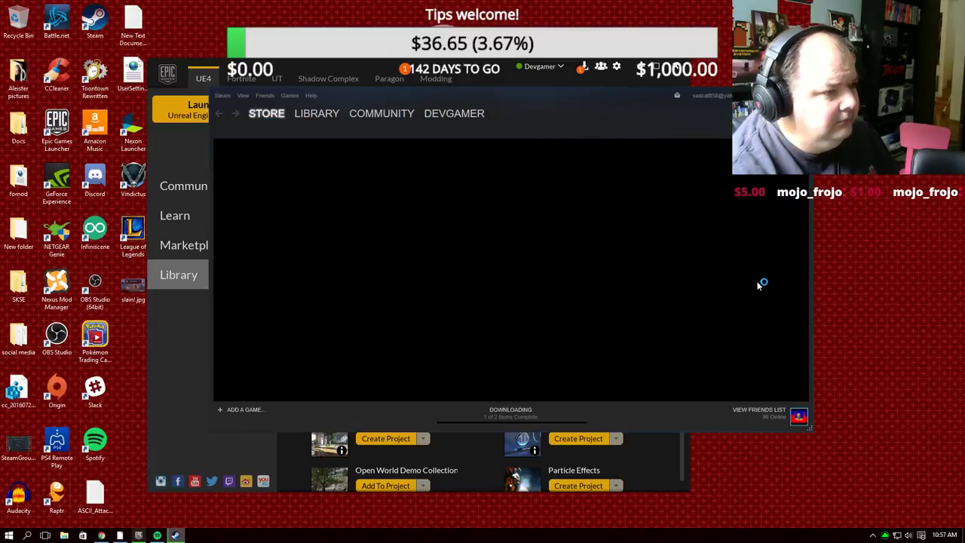
pyautogui.moveTo(461, 113)
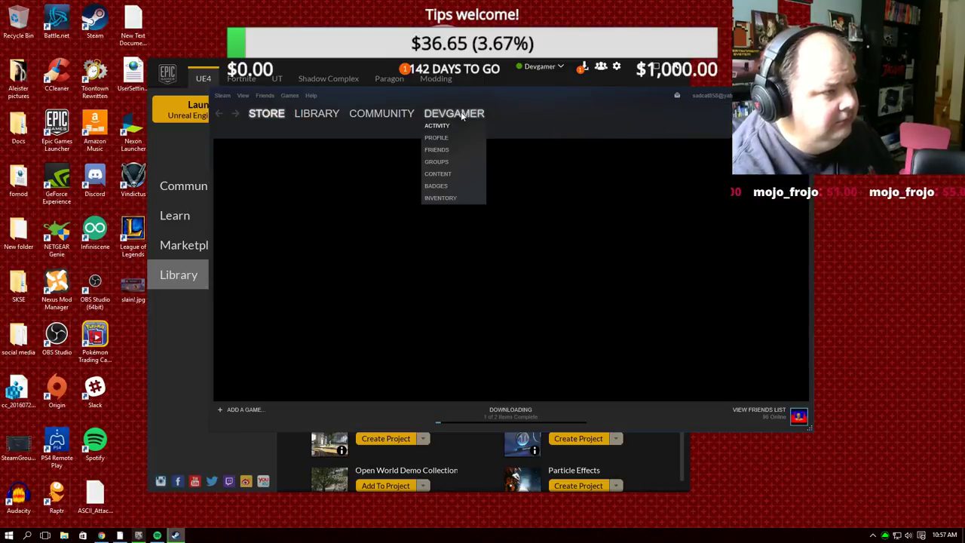
pyautogui.click(444, 162)
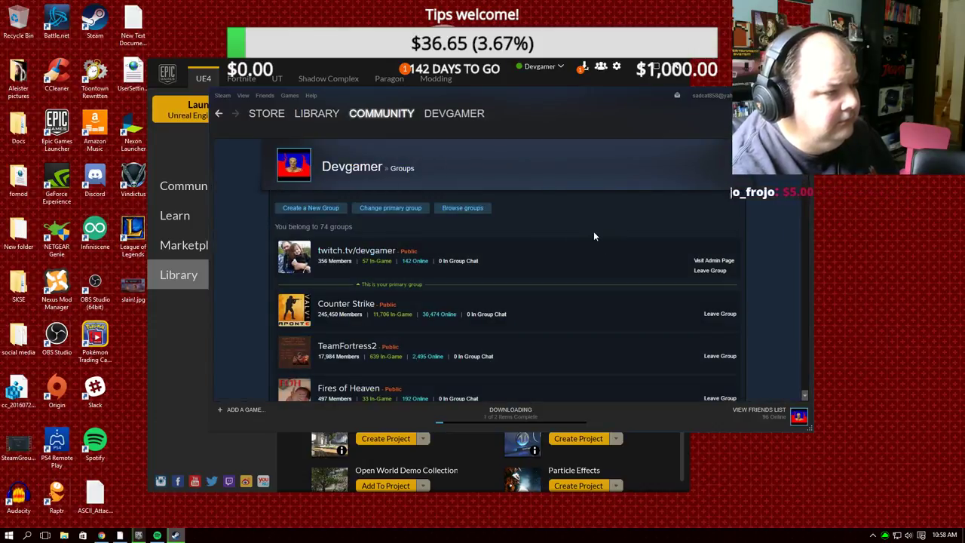
# Scroll through the groups page to reach the stream's community group
pyautogui.scroll(-2, 730, 309)
pyautogui.scroll(-2, 731, 309)
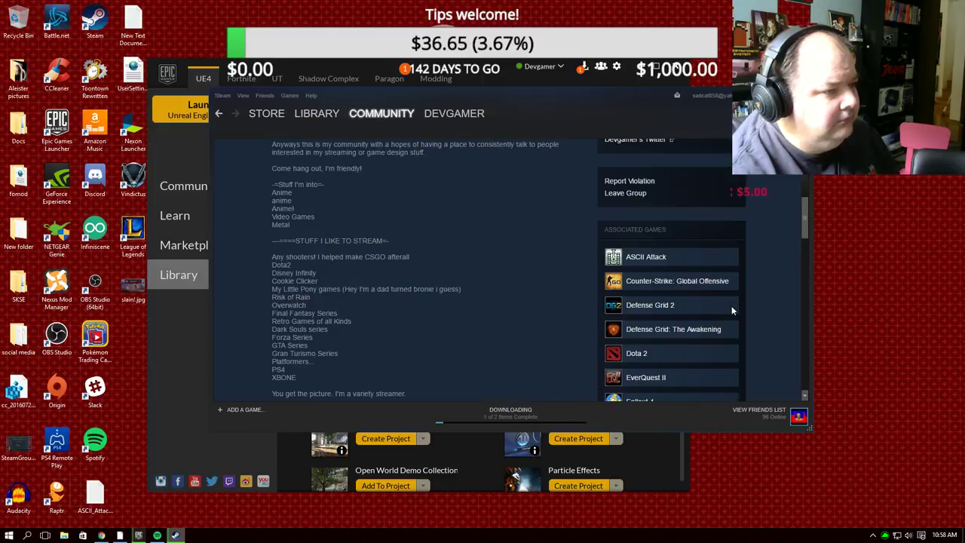
pyautogui.scroll(3, 731, 305)
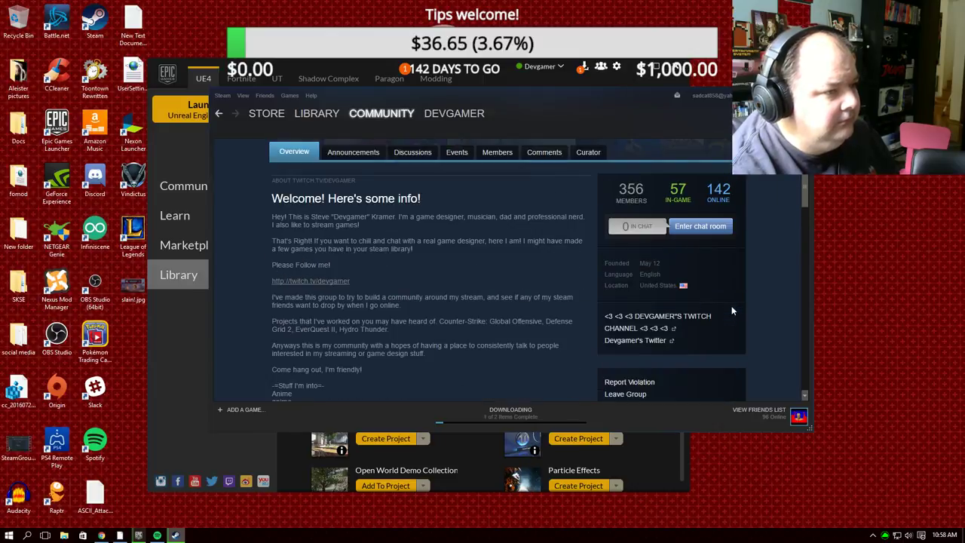
pyautogui.scroll(-2, 732, 310)
pyautogui.scroll(-2, 732, 310)
pyautogui.scroll(-2, 731, 310)
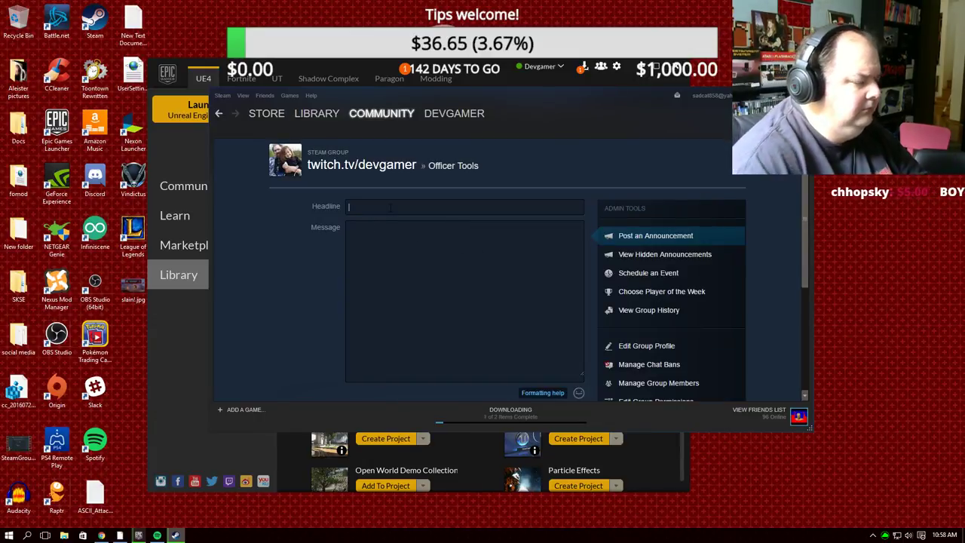
# Post the 'Doing a game design stream this morning in UE4' announcement with link twitch.tv/devgamer
pyautogui.write('Doing a game')
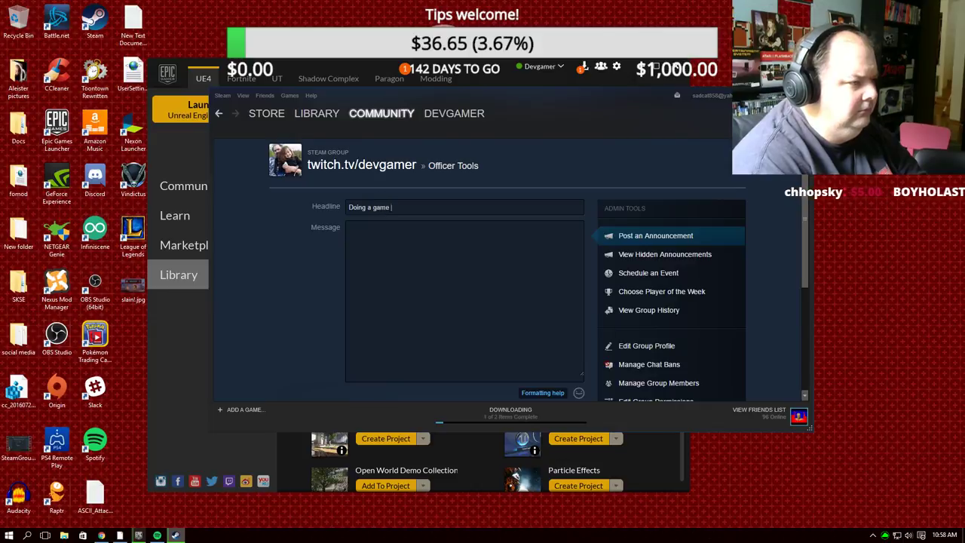
pyautogui.write('ram')
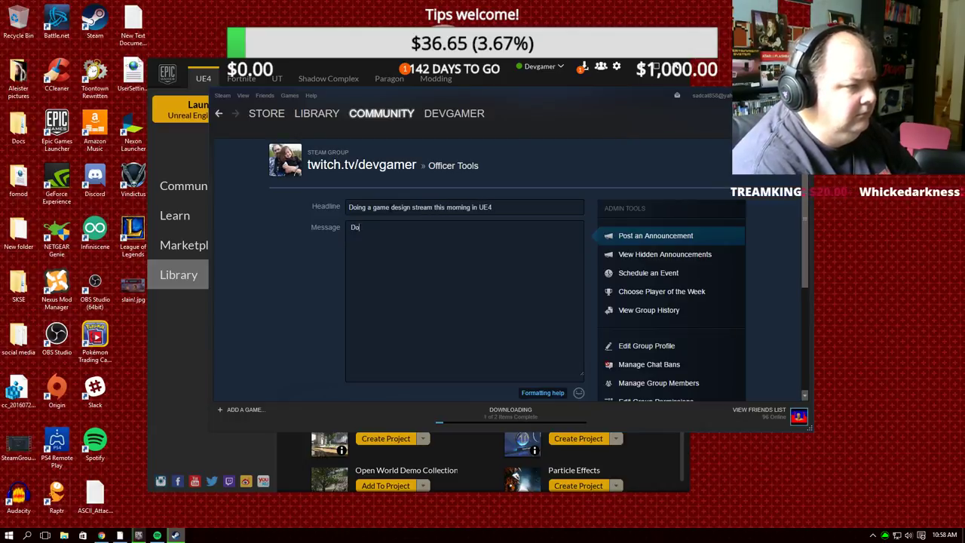
pyautogui.write('vel')
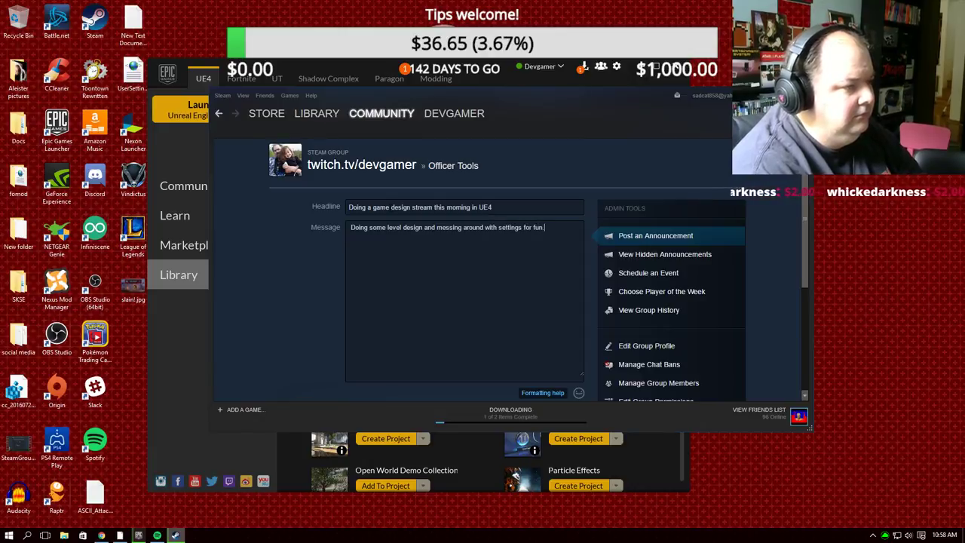
pyautogui.press('Return')
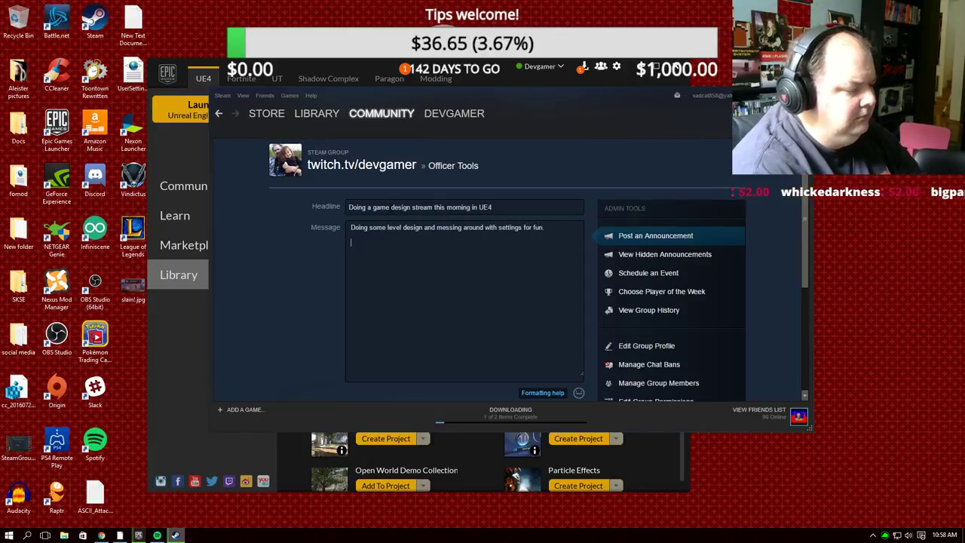
pyautogui.write('tw')
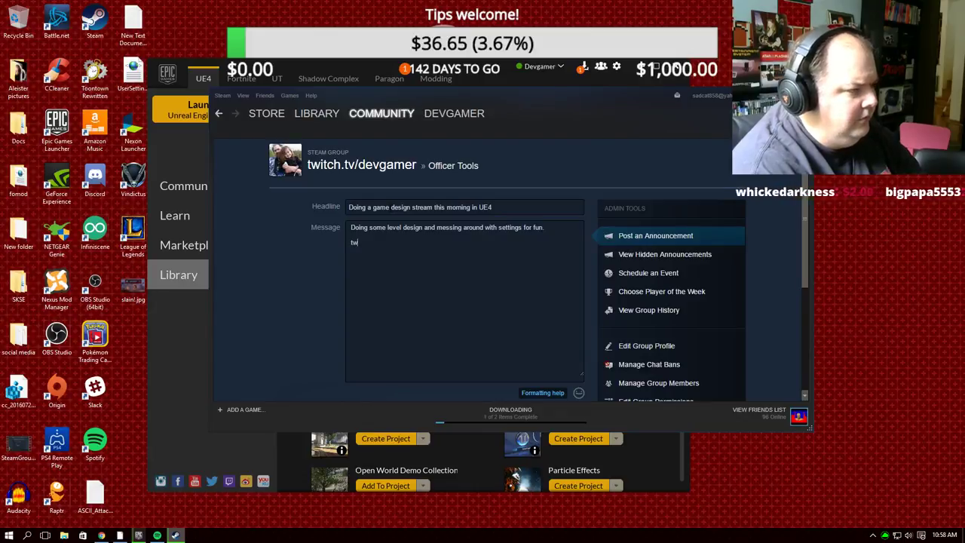
pyautogui.write('itch.tv/')
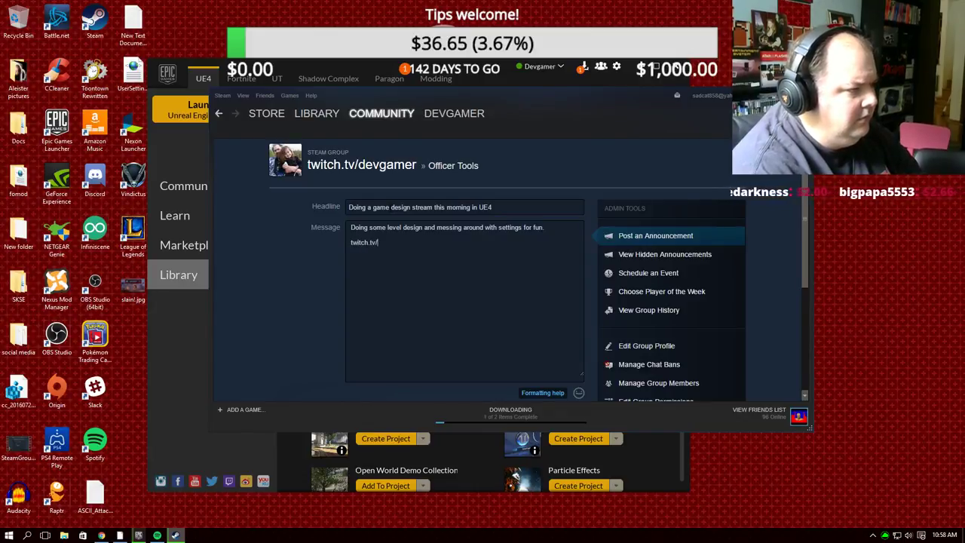
pyautogui.write('devgamer')
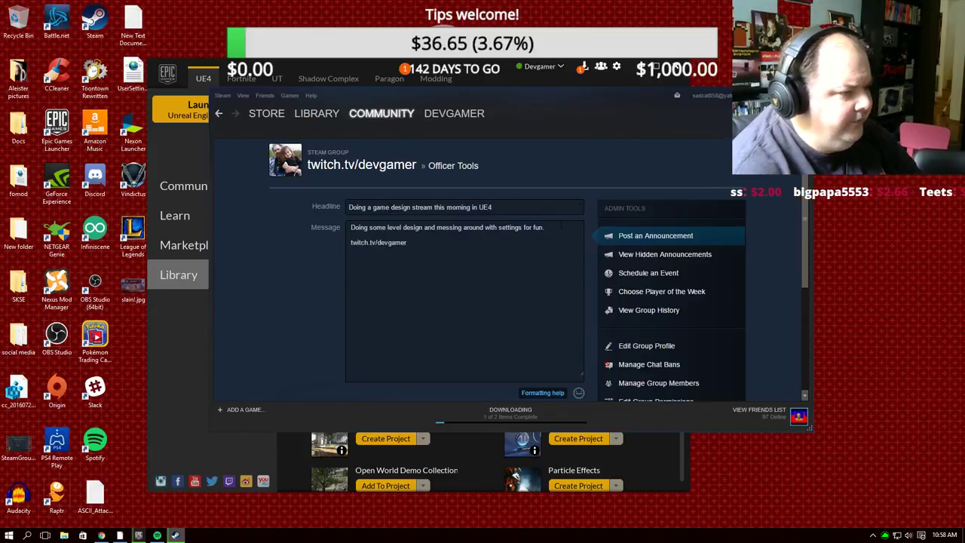
pyautogui.scroll(-3, 538, 339)
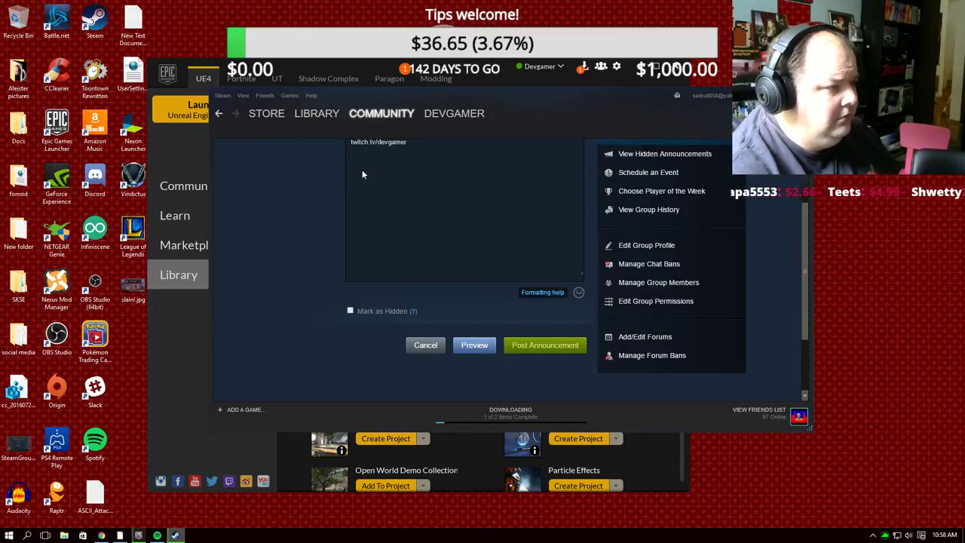
pyautogui.click(545, 344)
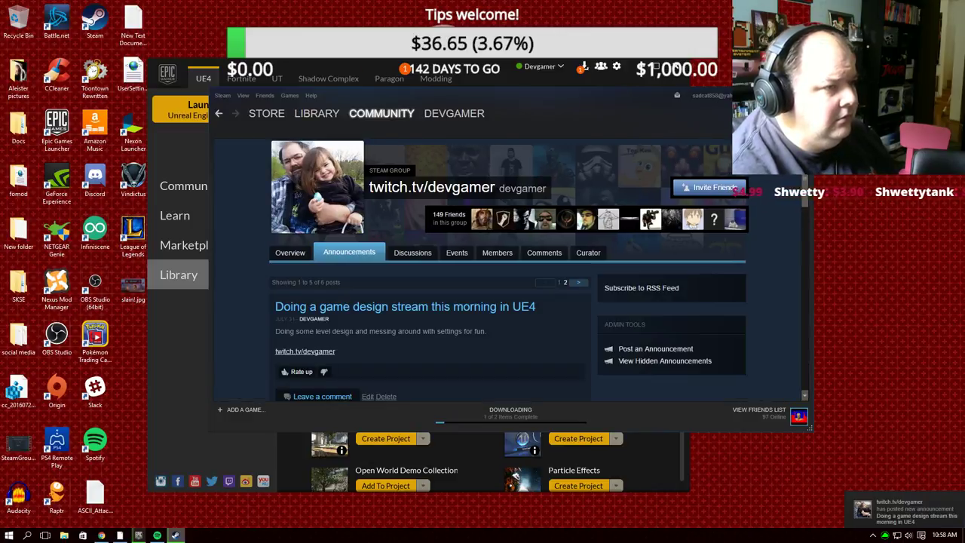
# Minimize Steam and stop the Unreal Engine 4.12.5 download from Pending Tasks
pyautogui.click(802, 94)
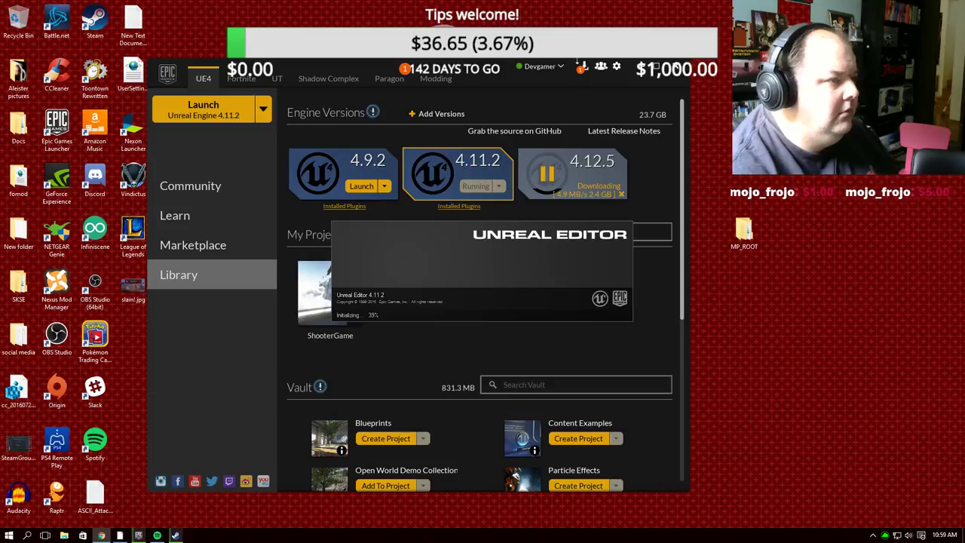
pyautogui.moveTo(583, 69)
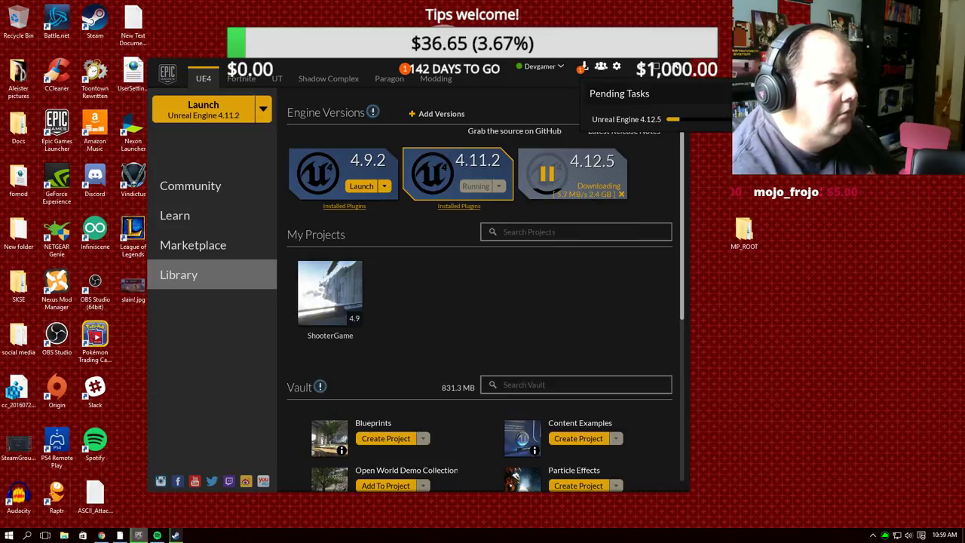
pyautogui.click(622, 193)
pyautogui.click(445, 296)
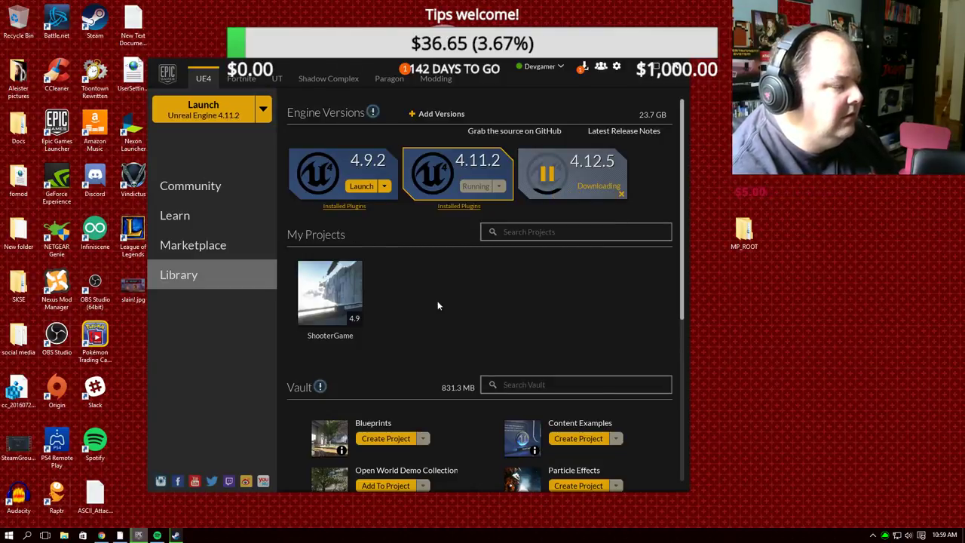
# Reposition the launcher beside the loading Unreal Editor, then maximize the launcher window
pyautogui.moveTo(425, 76); pyautogui.dragTo(654, 182)
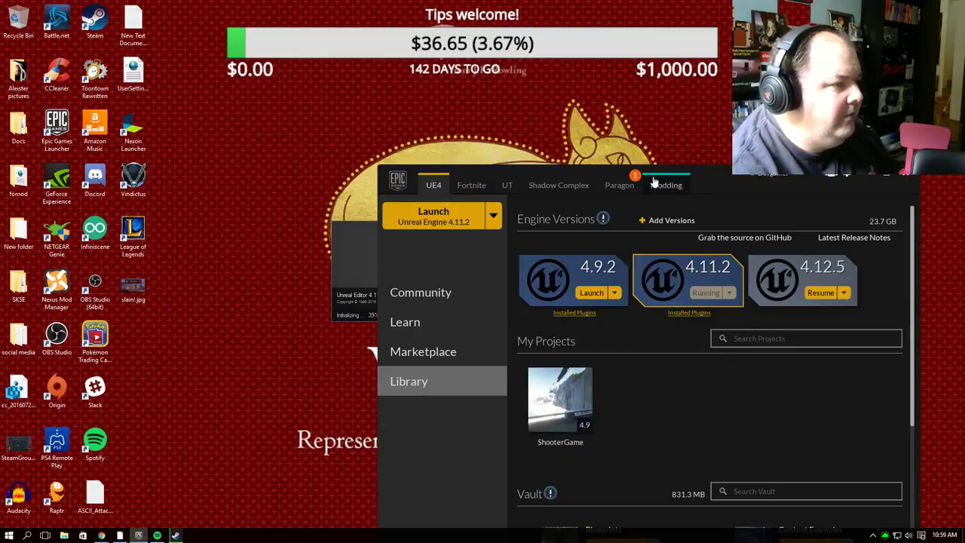
pyautogui.click(360, 270)
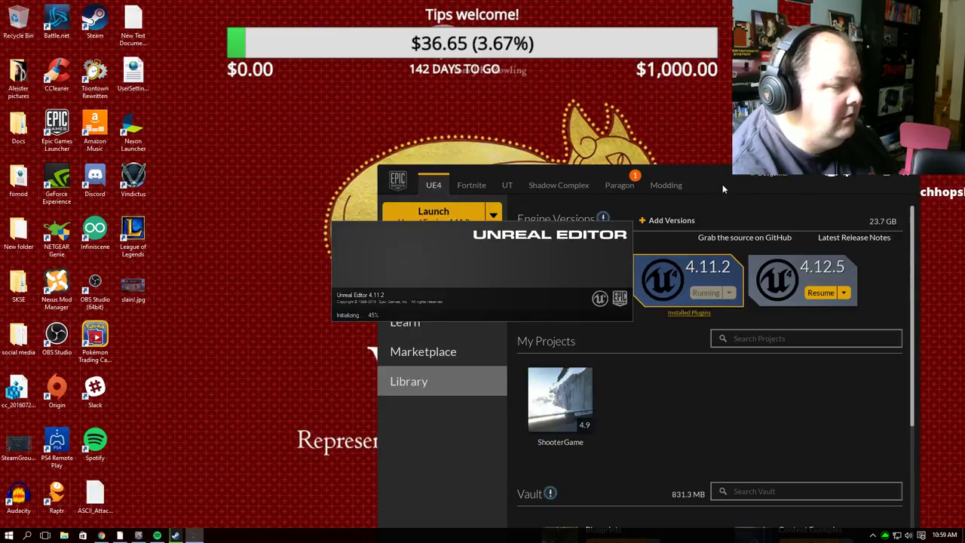
pyautogui.moveTo(710, 180)
pyautogui.mouseDown()
pyautogui.moveTo(534, 63)
pyautogui.moveTo(470, 47)
pyautogui.mouseUp()
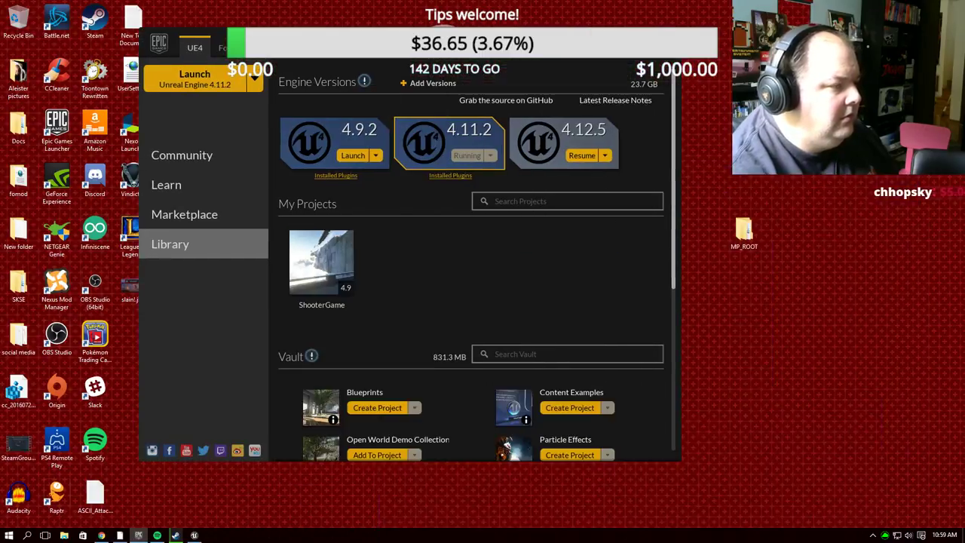
pyautogui.click(194, 536)
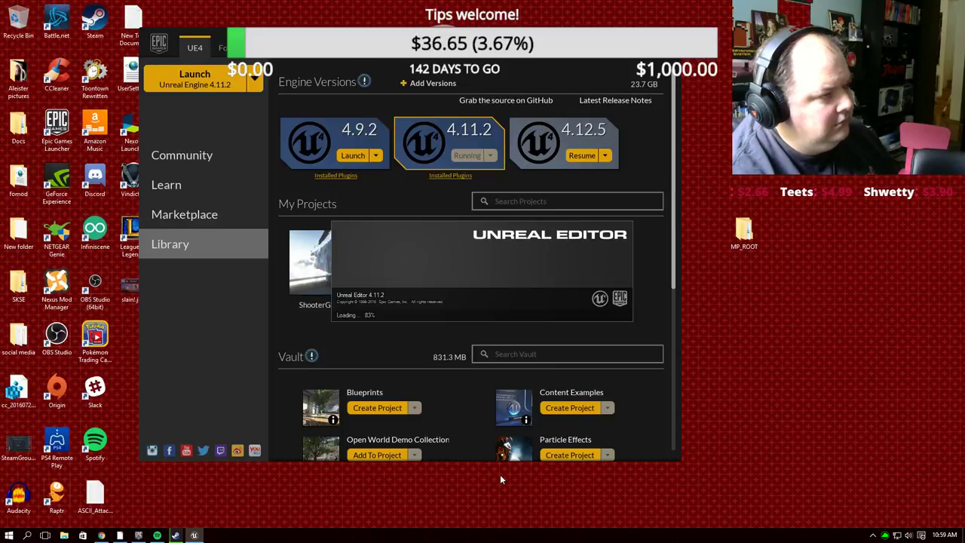
pyautogui.click(664, 39)
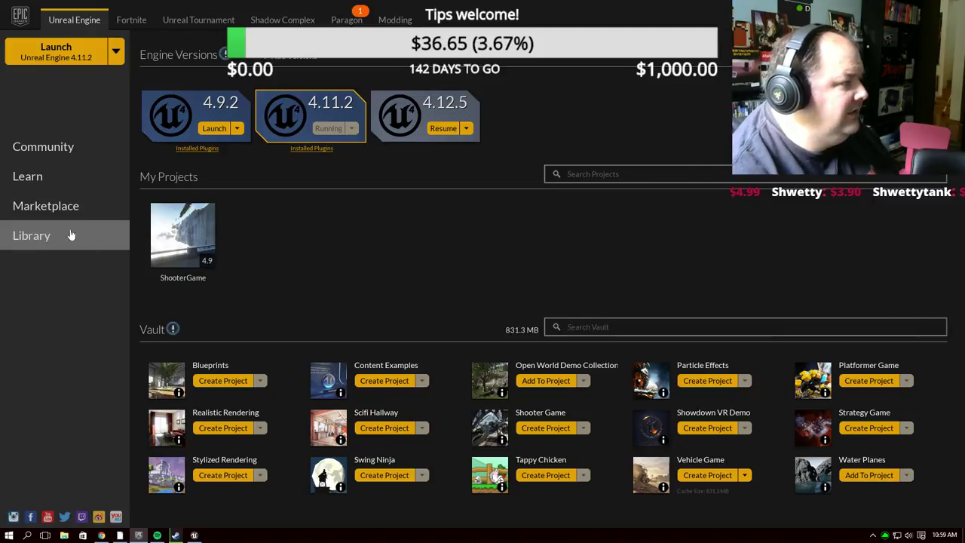
# Browse the Marketplace down to Recent Additions, then bring up the Razer Synapse tray menu
pyautogui.click(73, 207)
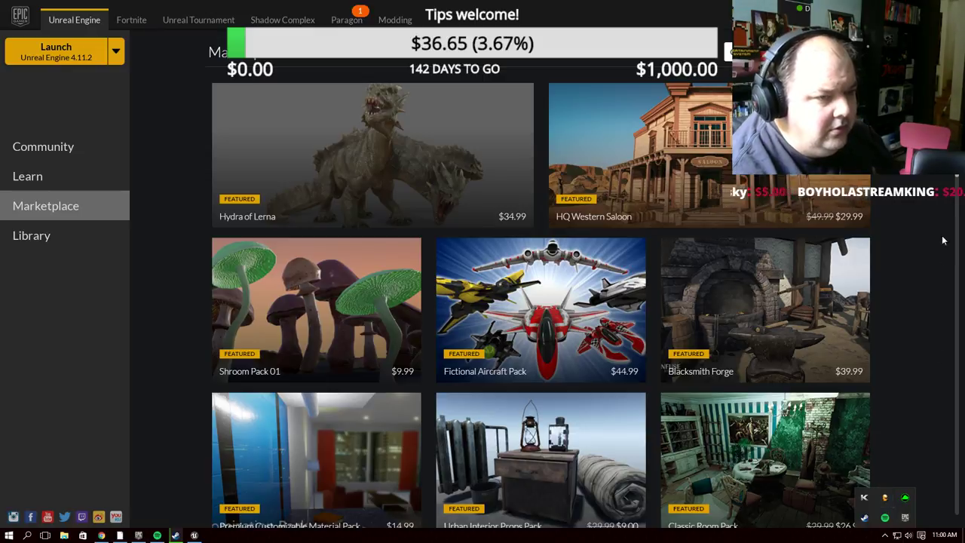
pyautogui.scroll(-5, 948, 279)
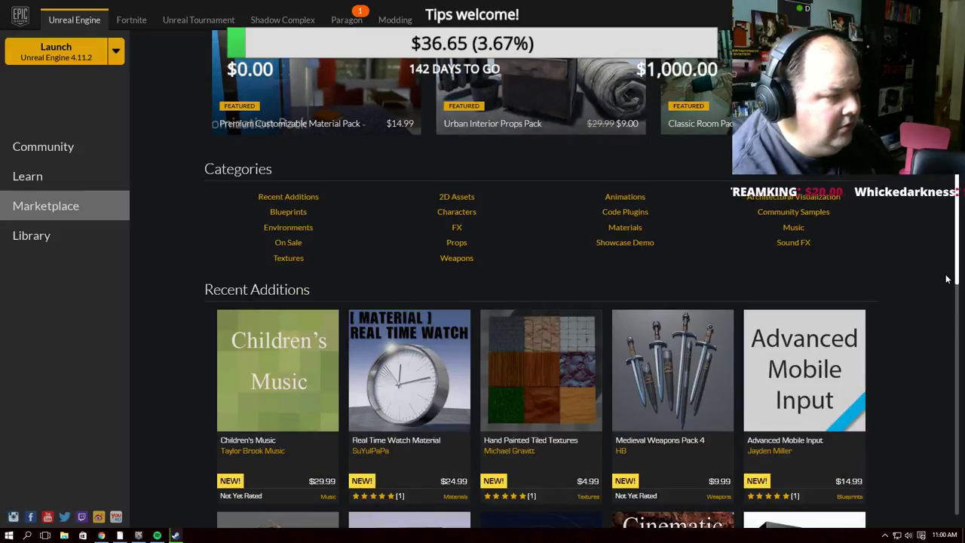
pyautogui.scroll(-3, 938, 334)
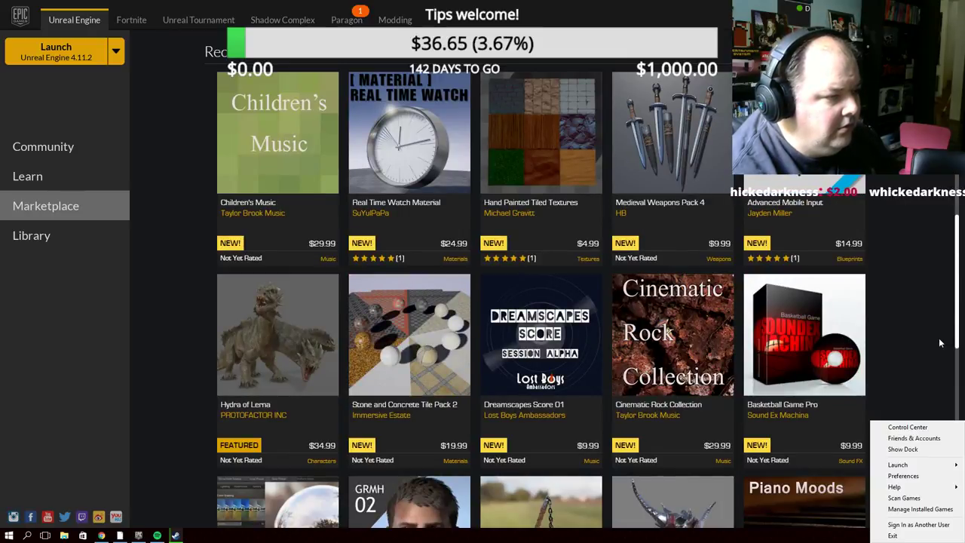
pyautogui.scroll(-2, 936, 373)
pyautogui.rightClick(934, 384)
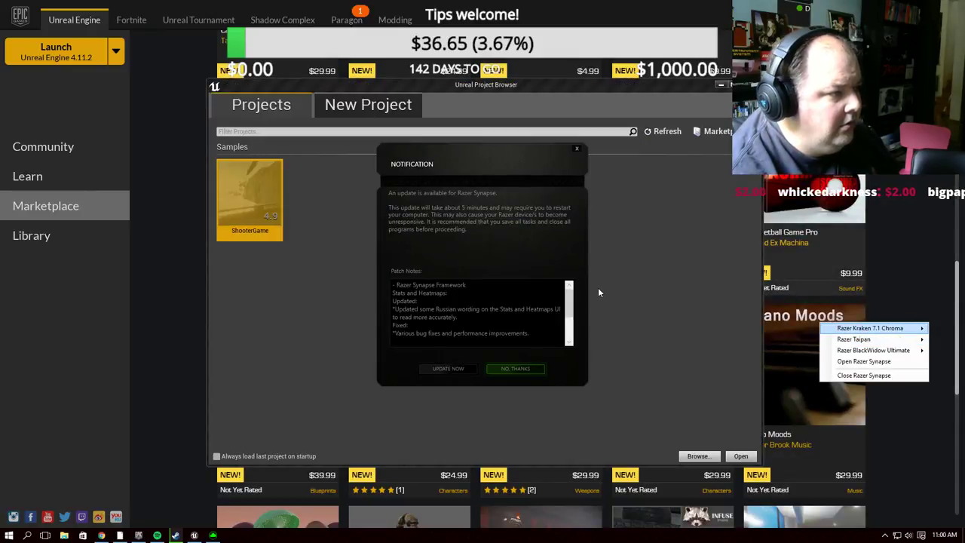
# Decline the Razer Synapse update and close Razer Synapse from the system tray
pyautogui.click(509, 370)
pyautogui.click(509, 371)
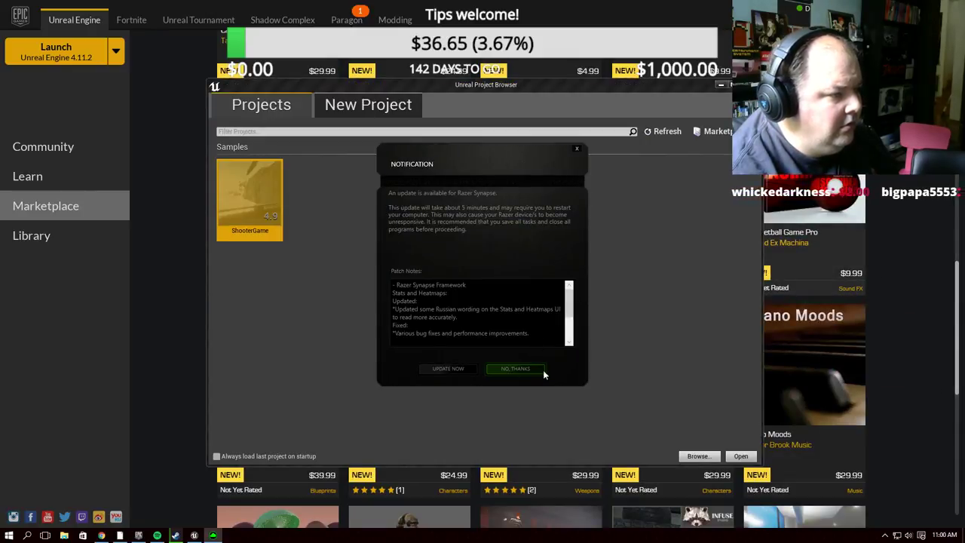
pyautogui.click(885, 536)
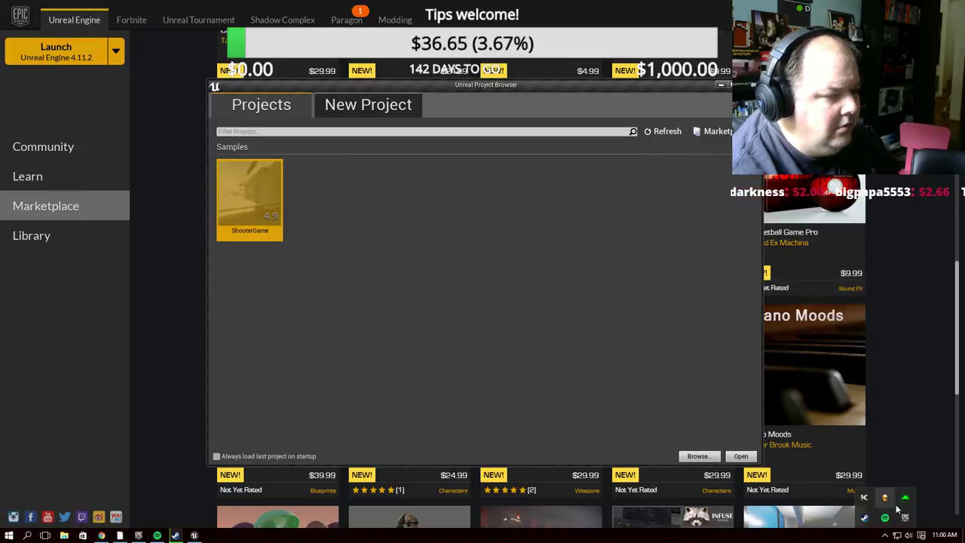
pyautogui.rightClick(899, 498)
pyautogui.click(851, 491)
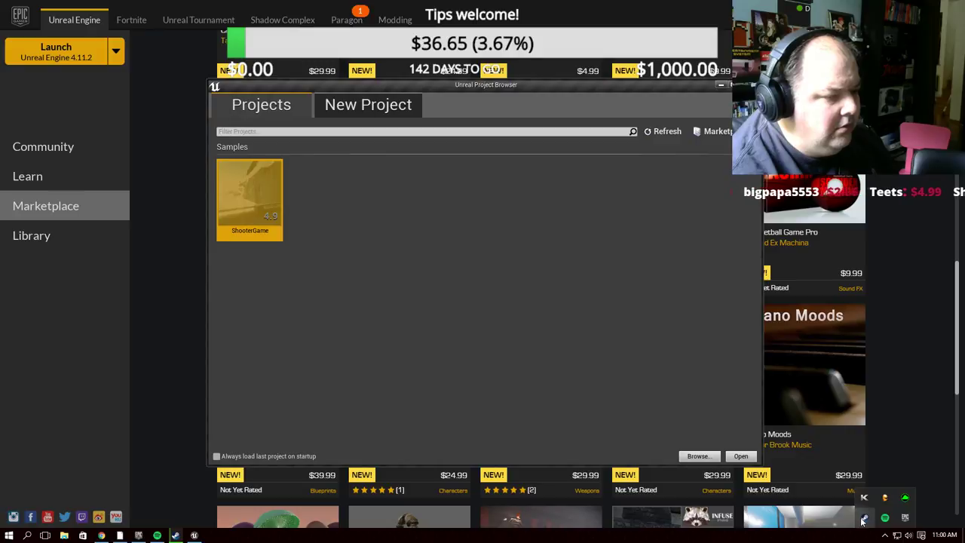
# Exit Steam from the tray and switch the Project Browser to New Project
pyautogui.rightClick(865, 517)
pyautogui.click(828, 512)
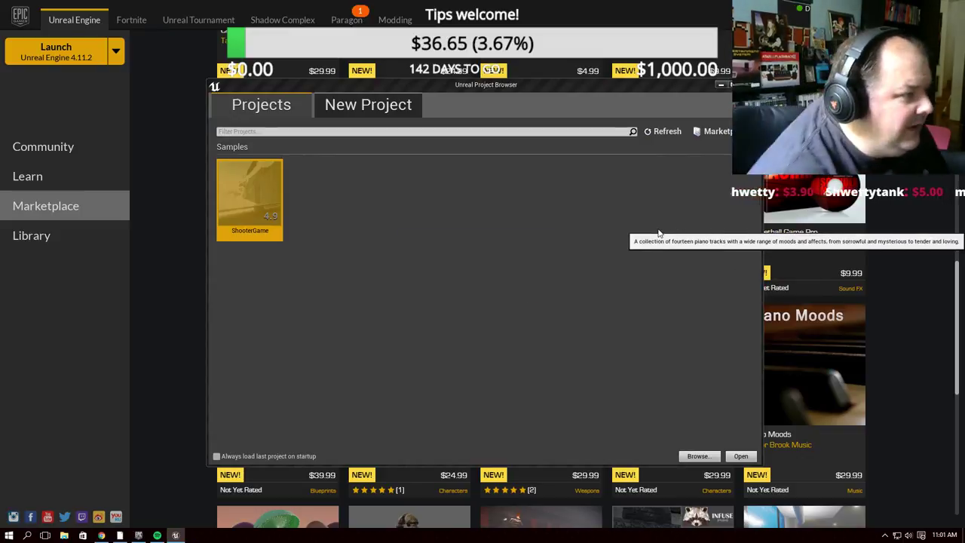
pyautogui.click(368, 107)
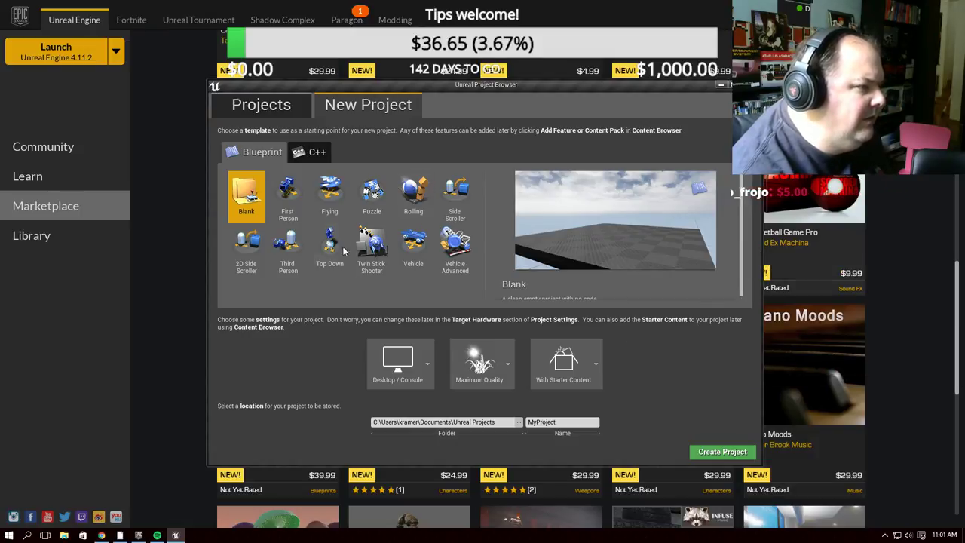
# Try creating projects from the Third Person and Vehicle templates, dismissing each DefaultEditor.ini copy error
pyautogui.click(288, 251)
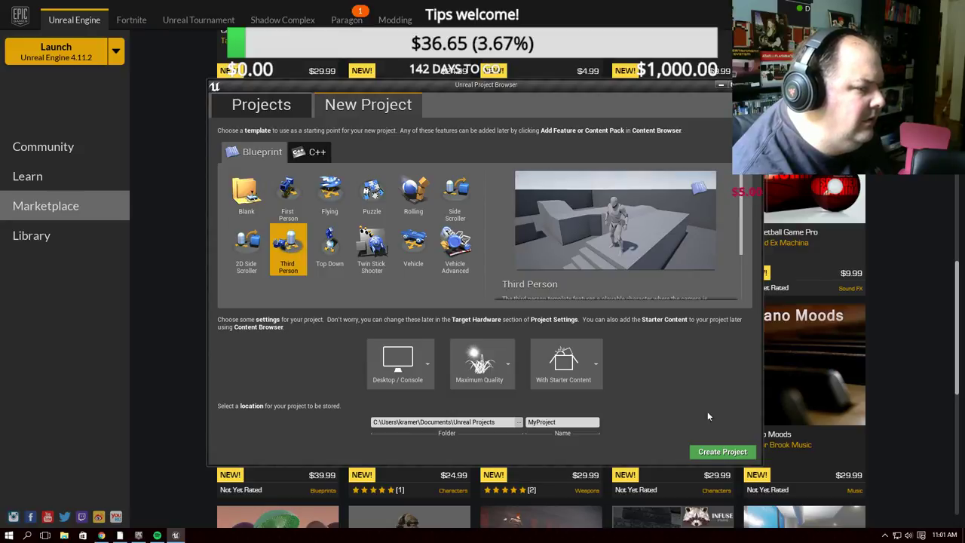
pyautogui.click(716, 455)
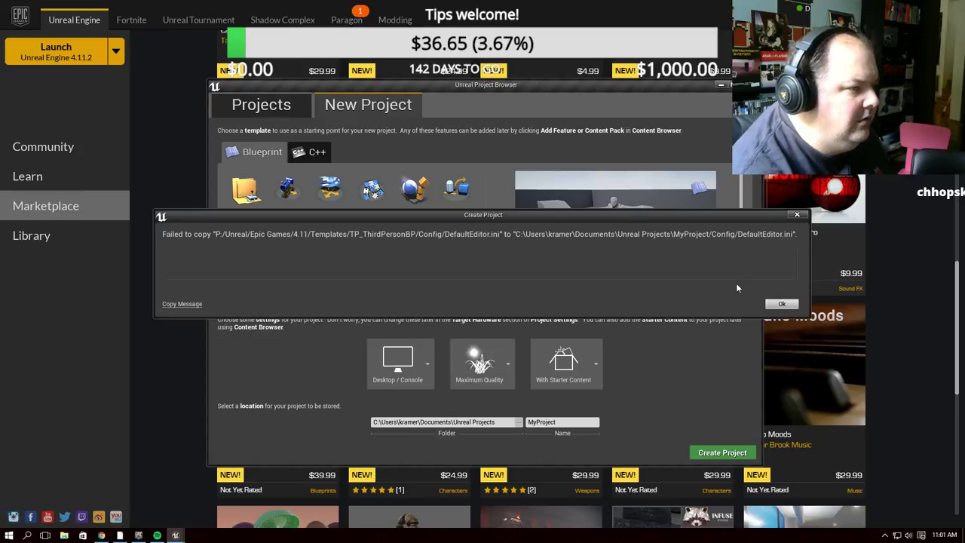
pyautogui.click(772, 303)
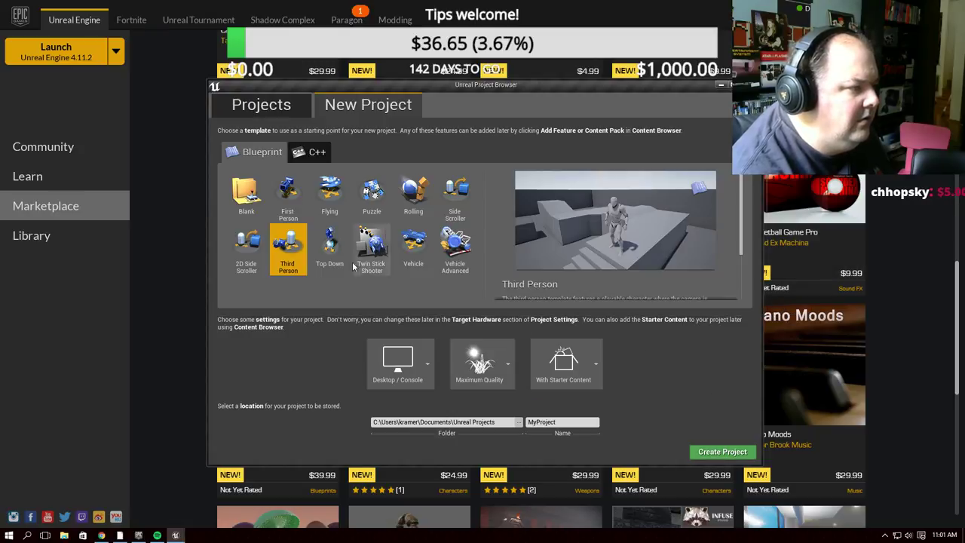
pyautogui.click(329, 195)
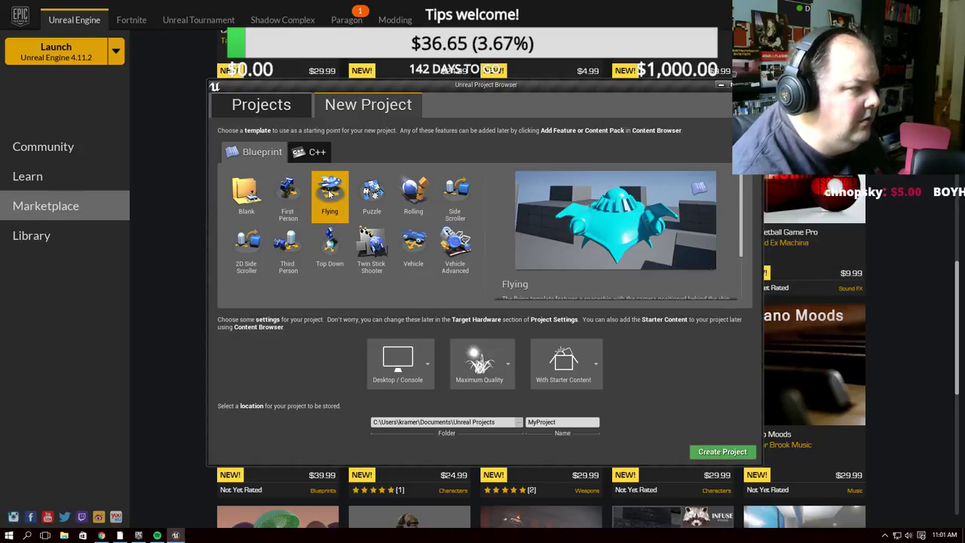
pyautogui.click(372, 198)
pyautogui.click(411, 197)
pyautogui.click(453, 202)
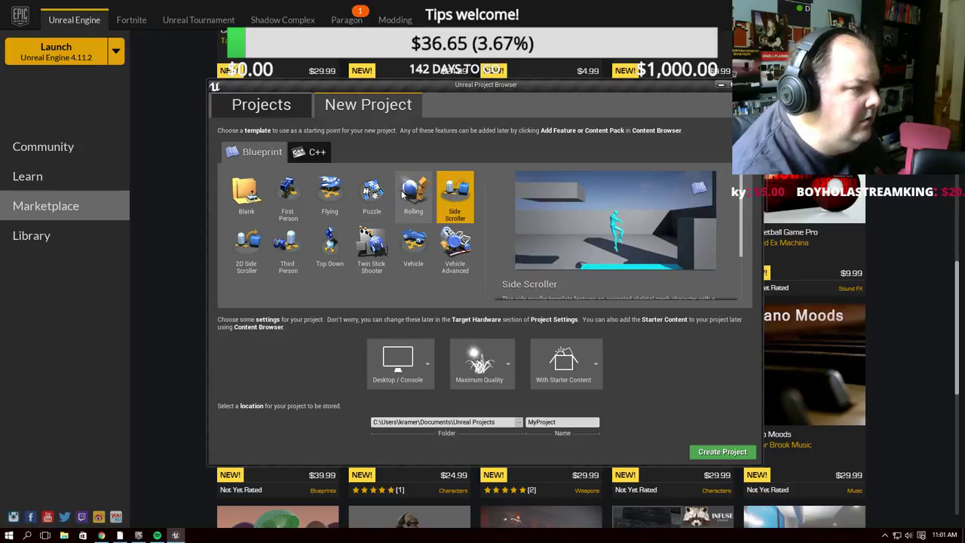
pyautogui.click(412, 244)
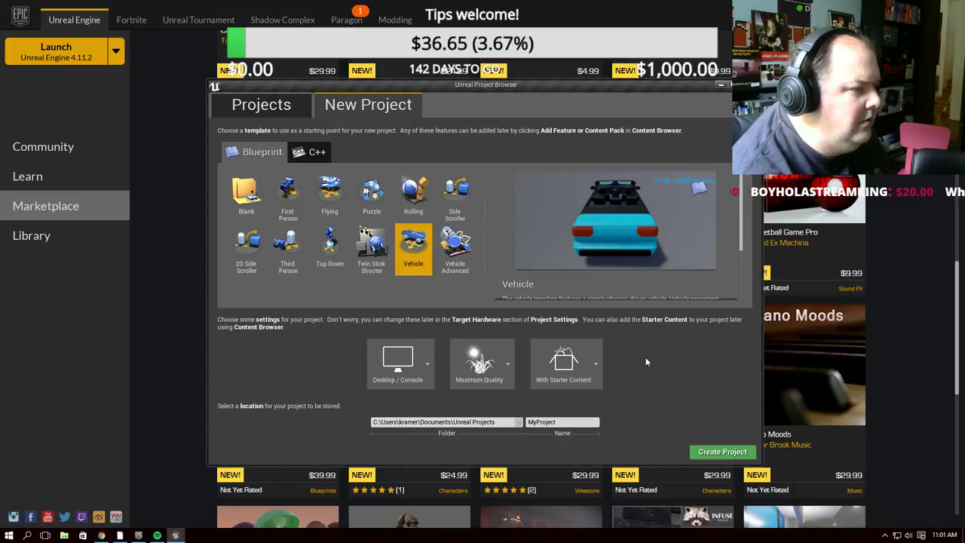
pyautogui.click(722, 451)
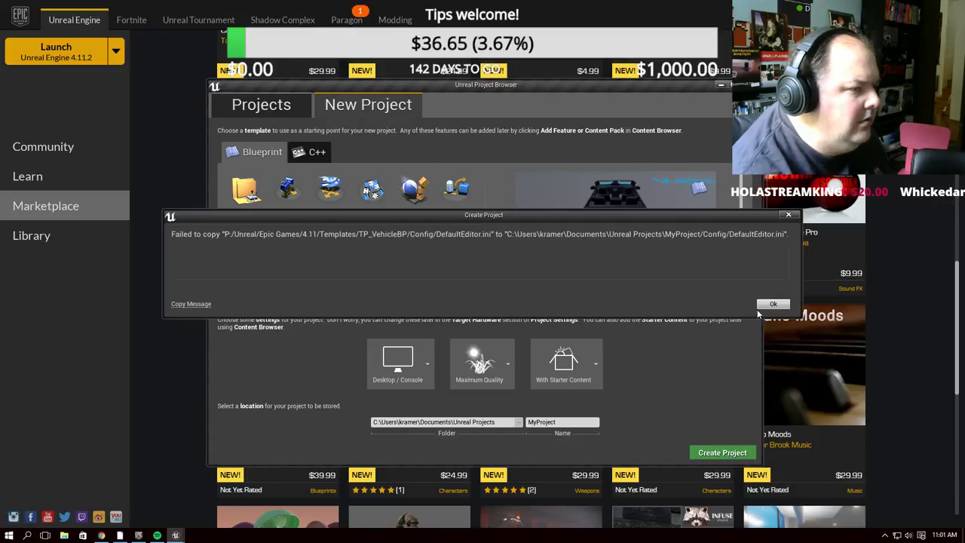
pyautogui.click(773, 303)
# Retry with Top Down, Third Person and First Person templates, then return to the Projects list
pyautogui.click(329, 249)
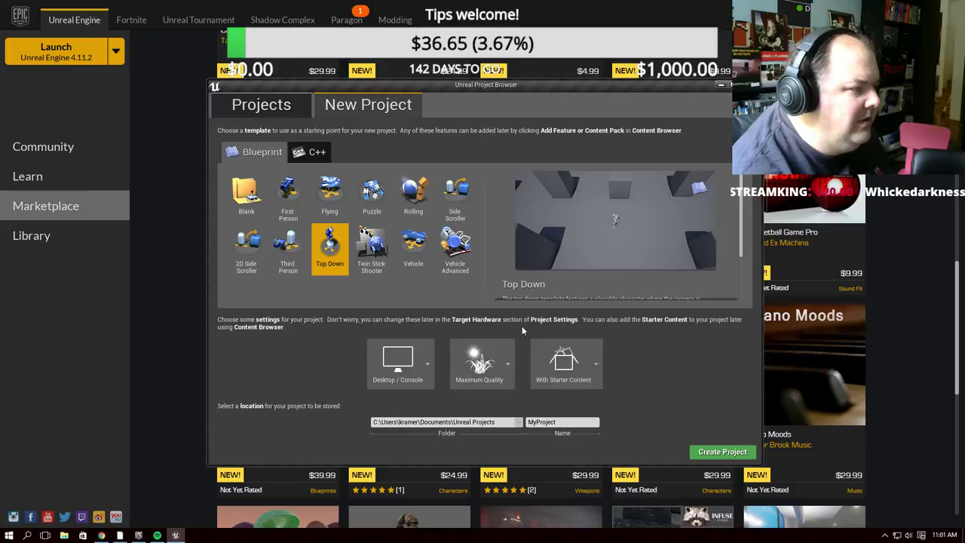
pyautogui.click(722, 451)
pyautogui.click(773, 305)
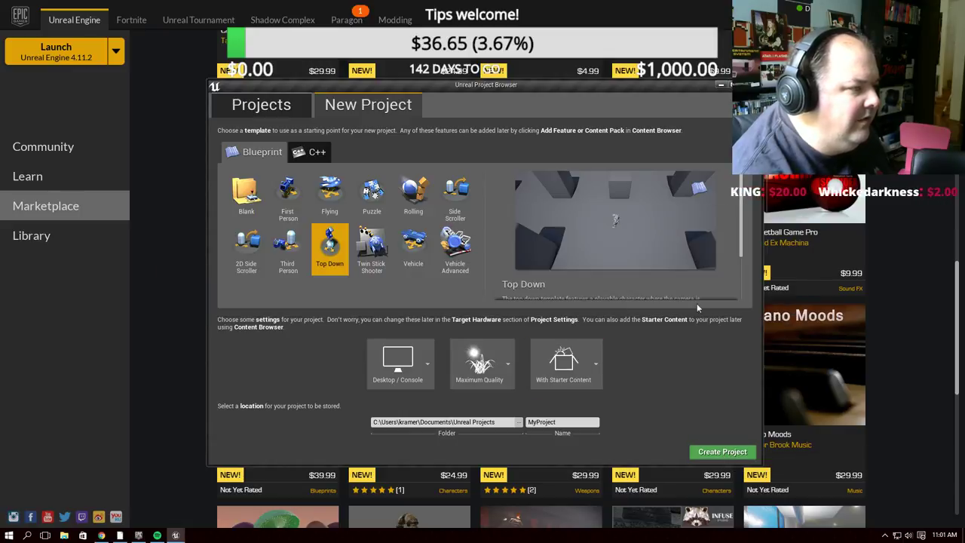
pyautogui.click(288, 249)
pyautogui.click(723, 451)
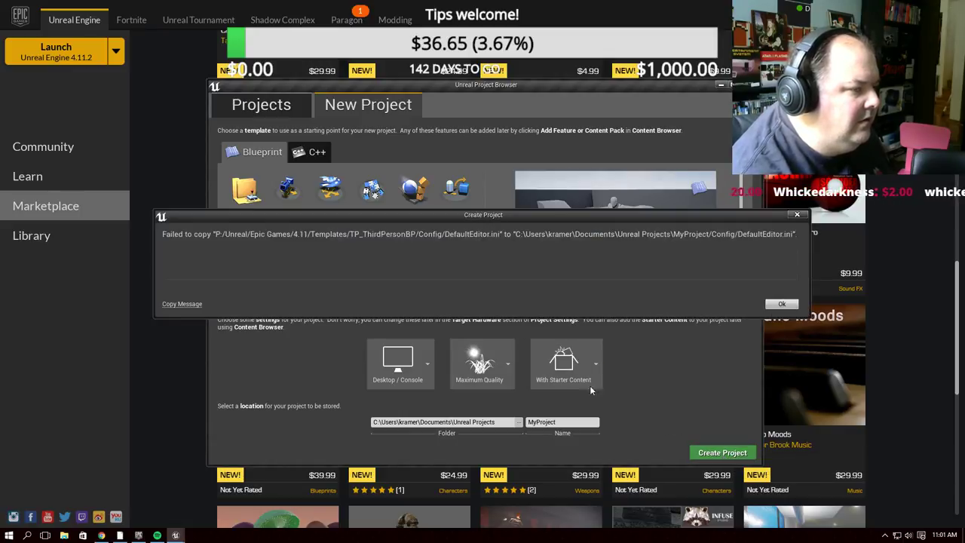
pyautogui.click(776, 304)
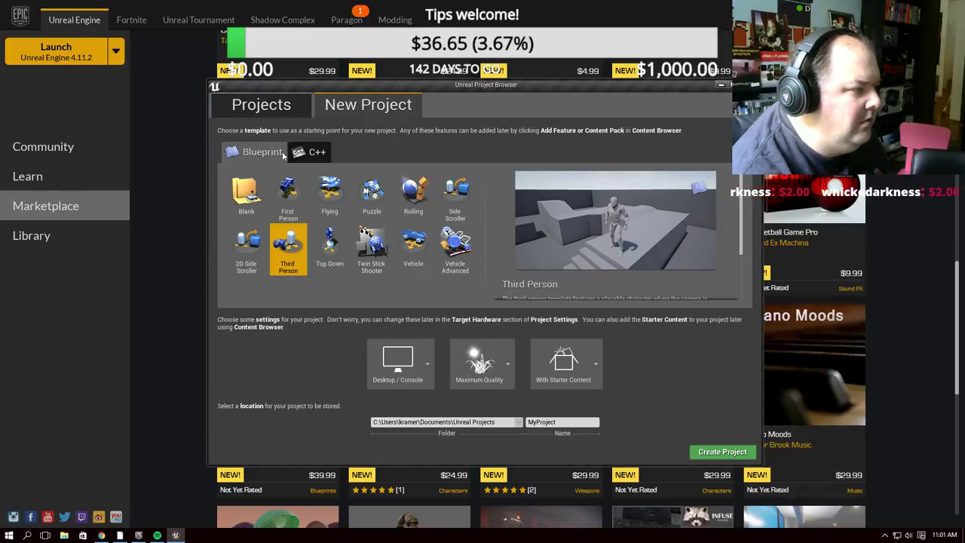
pyautogui.click(287, 195)
pyautogui.click(730, 453)
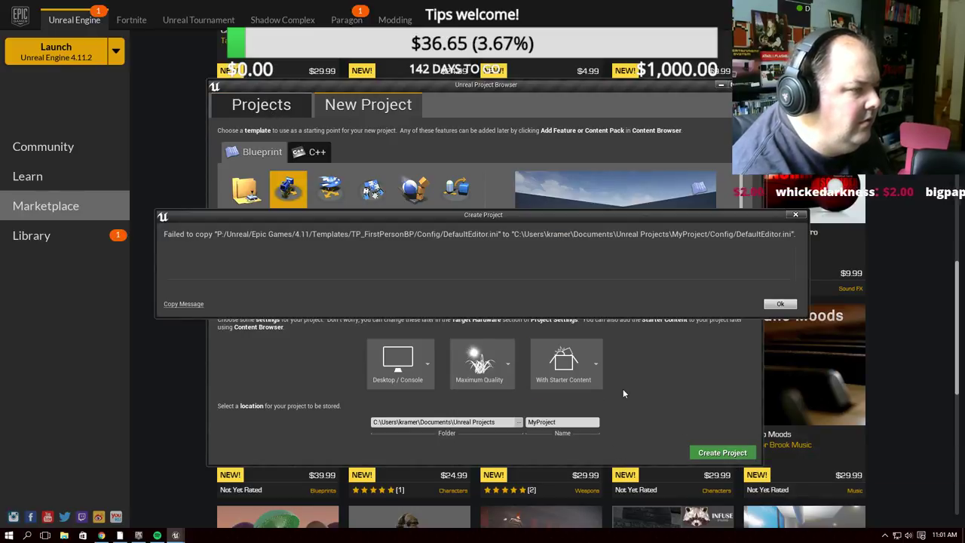
pyautogui.click(780, 303)
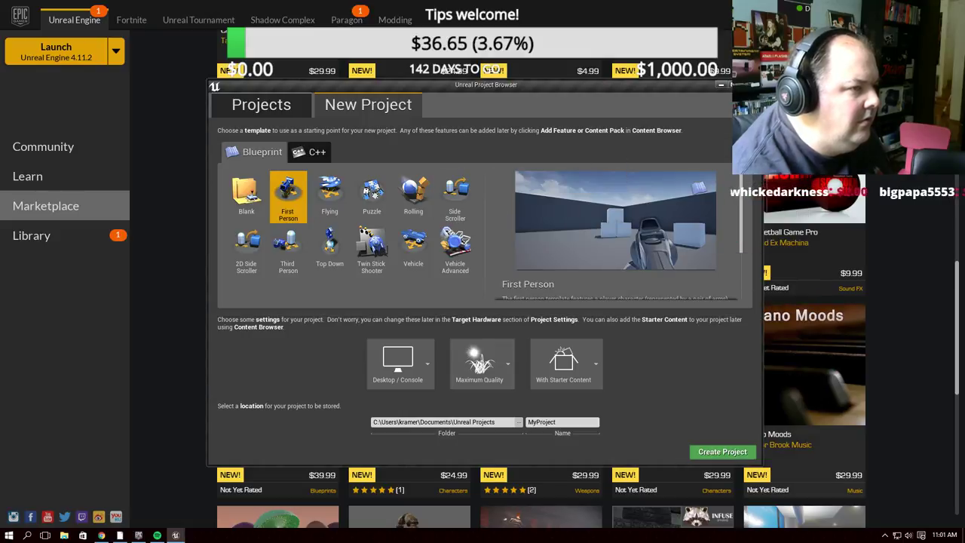
pyautogui.click(266, 109)
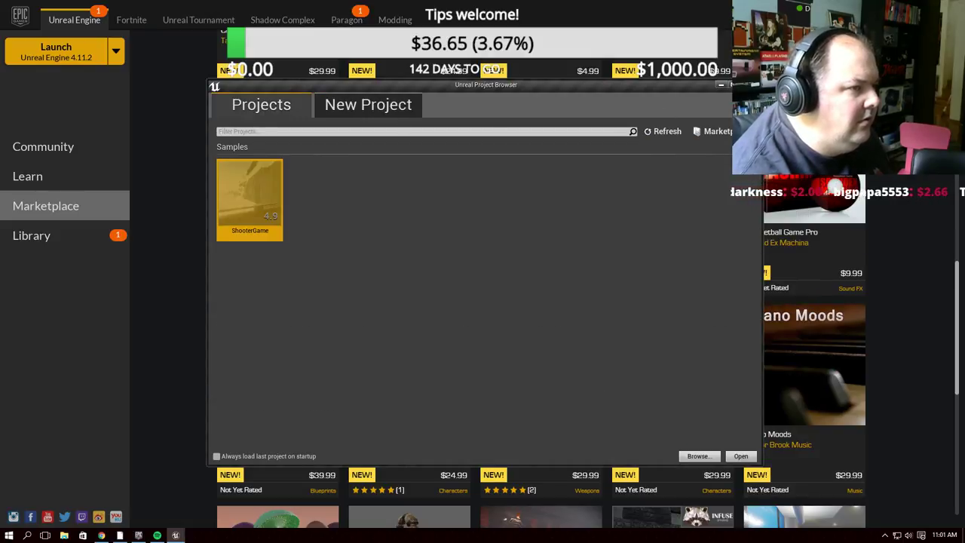
# Close the Project Browser with Alt+F4 and return to the launcher's Library
pyautogui.hotkey('alt', 'F4')
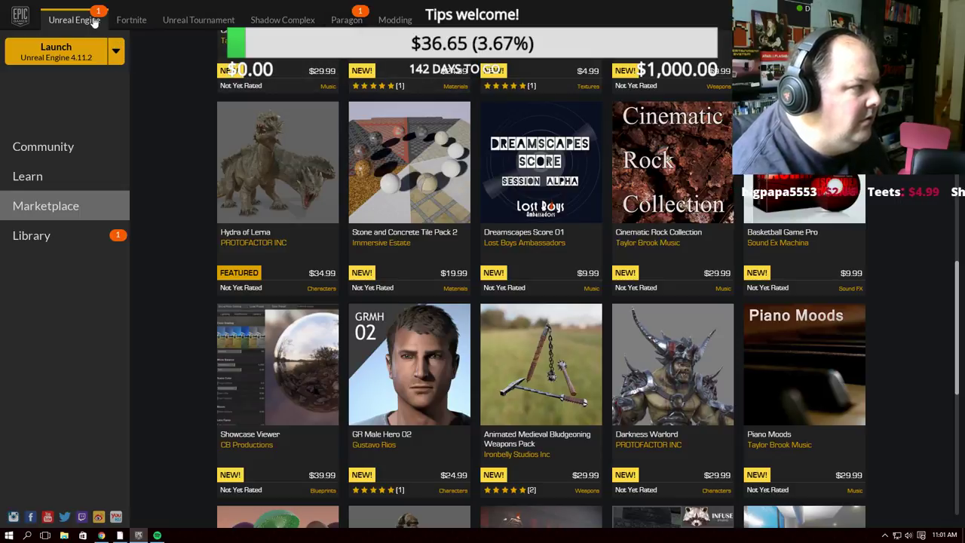
pyautogui.click(61, 245)
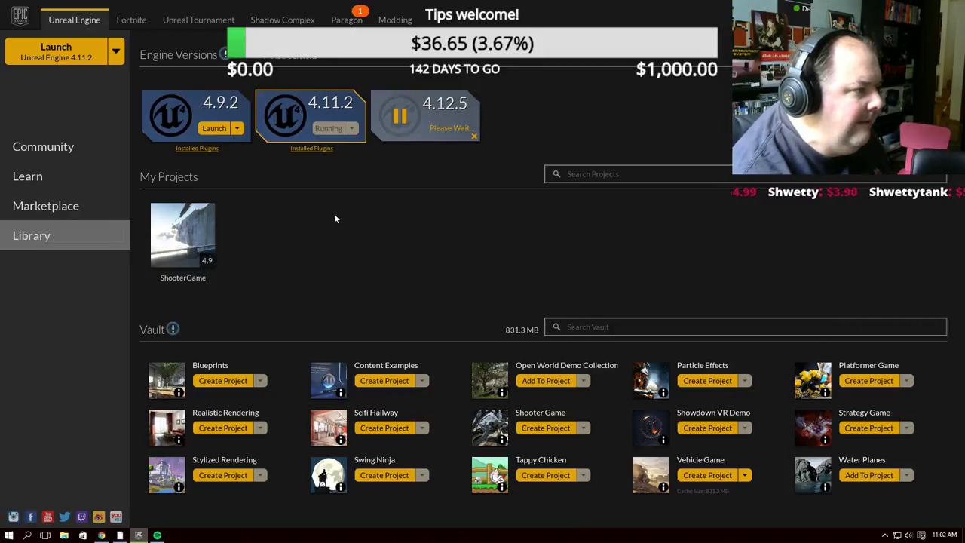
# Try opening the ShooterGame project from the Library
pyautogui.click(189, 226)
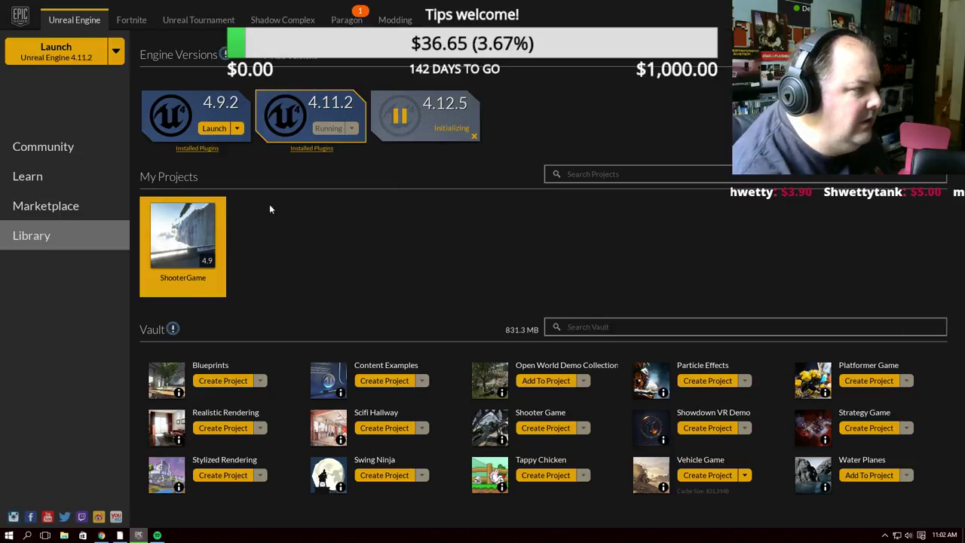
pyautogui.doubleClick(181, 235)
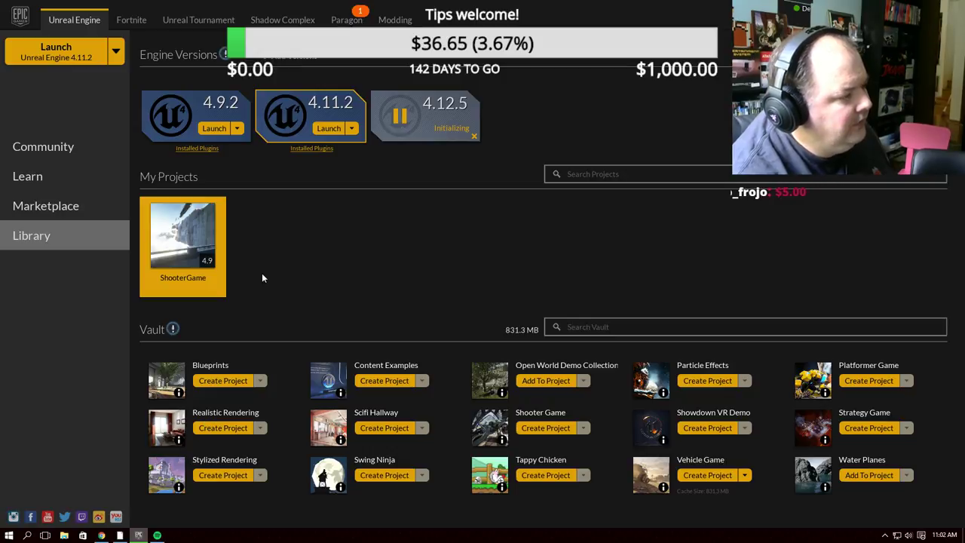
pyautogui.doubleClick(182, 244)
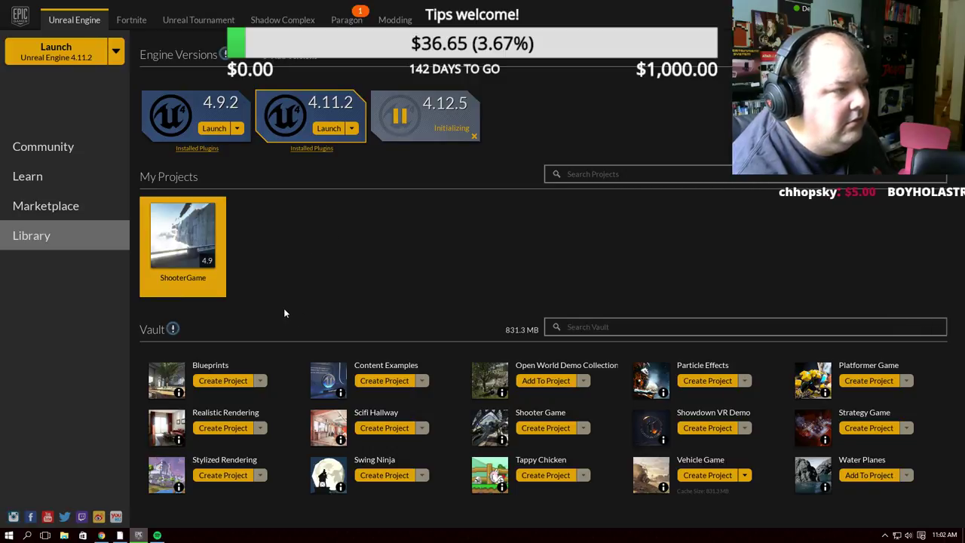
# Pause the 4.12.5 download and launch Unreal Engine 4.11.2
pyautogui.click(138, 536)
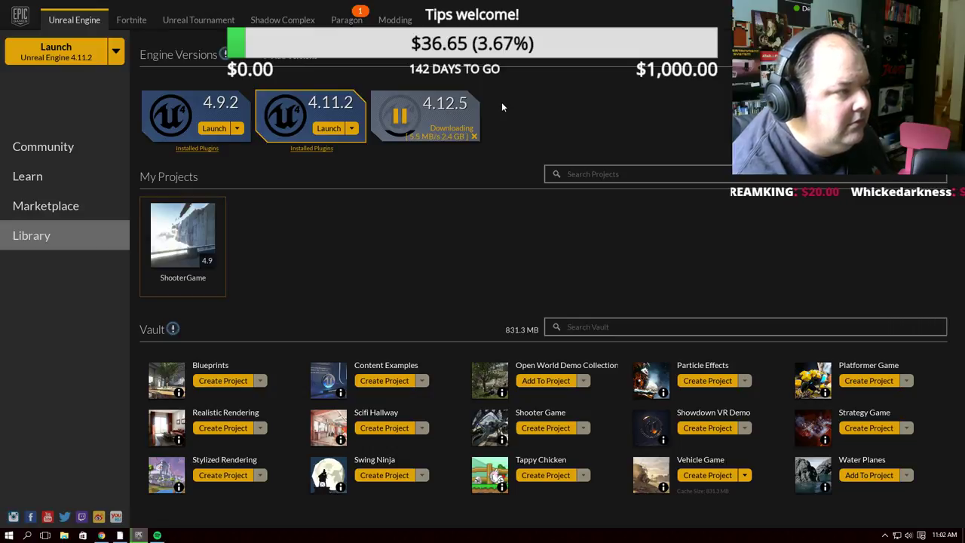
pyautogui.click(400, 115)
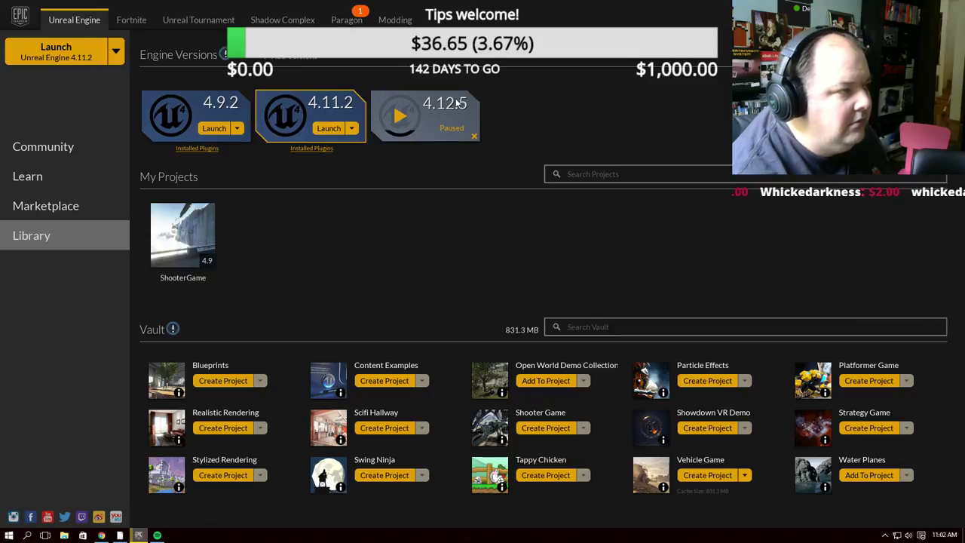
pyautogui.click(332, 129)
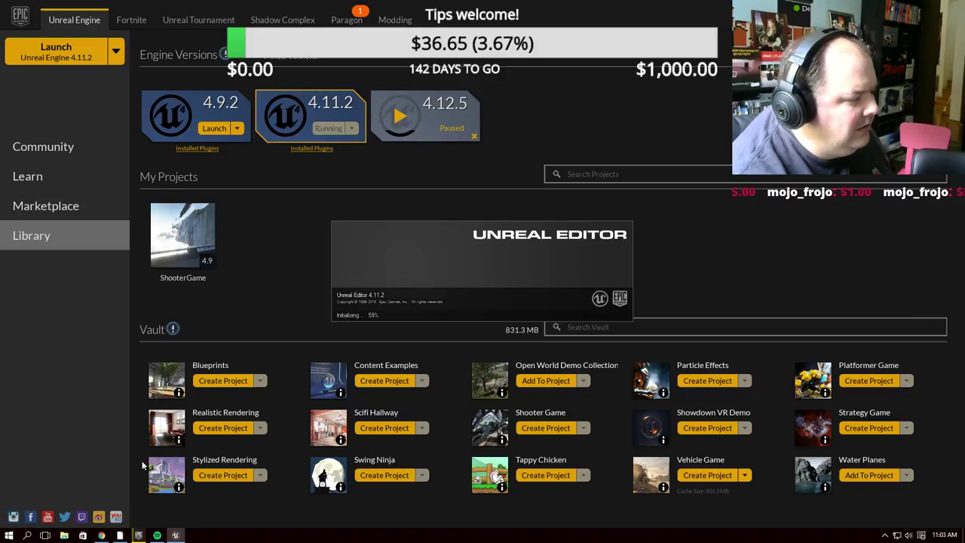
# Expand the system tray, then open and dismiss the Epic launcher icon's menu without choosing anything
pyautogui.moveTo(121, 538)
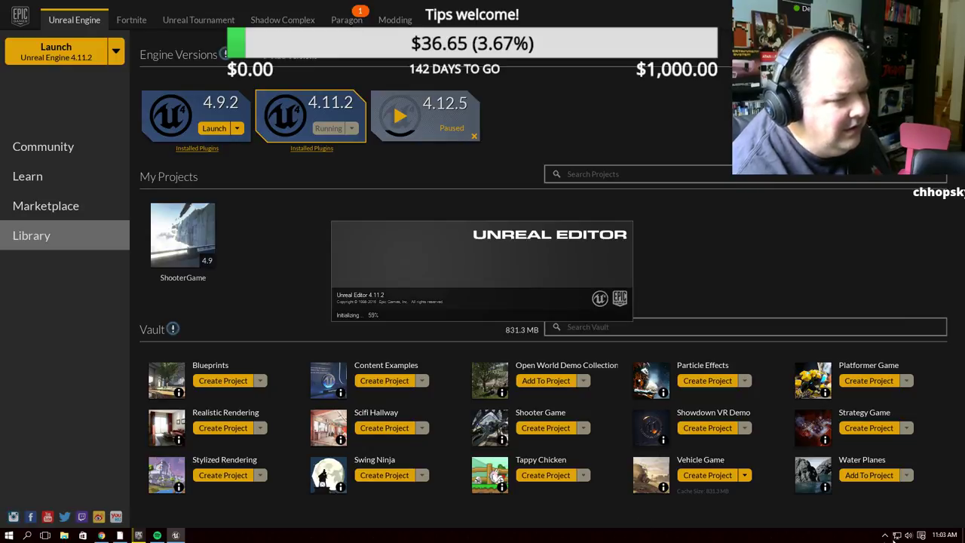
pyautogui.click(886, 536)
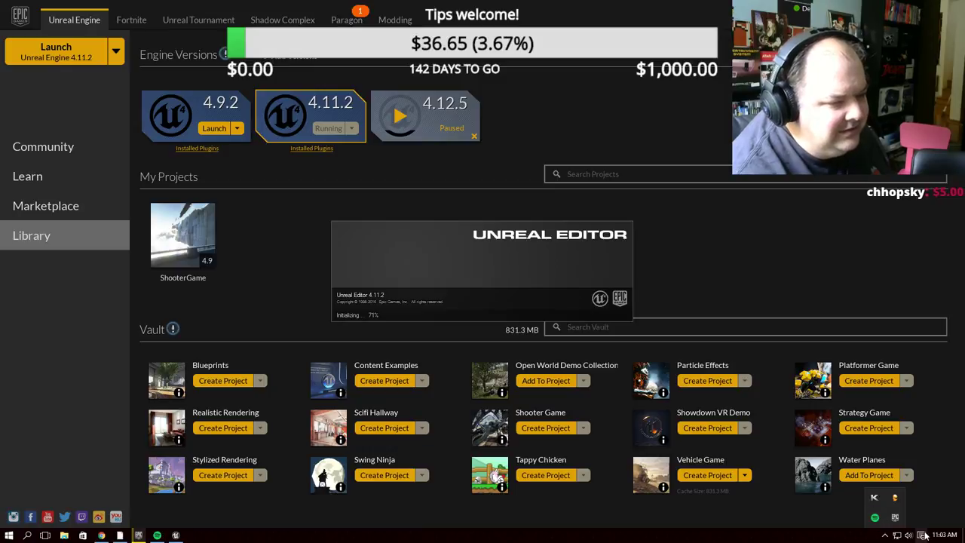
pyautogui.rightClick(896, 495)
pyautogui.click(906, 491)
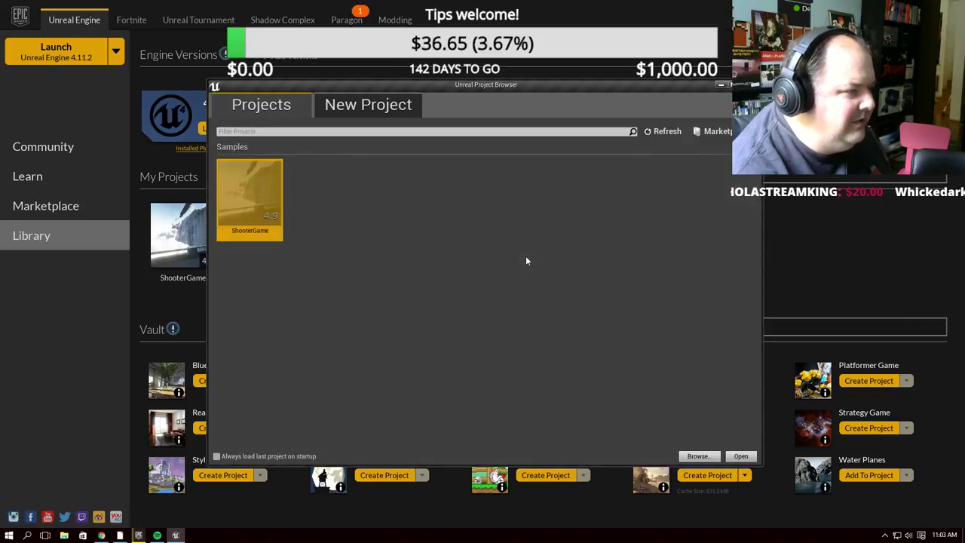
# Open ShooterGame, decline Visual Studio 2015 at first, then retry and accept its download
pyautogui.doubleClick(233, 195)
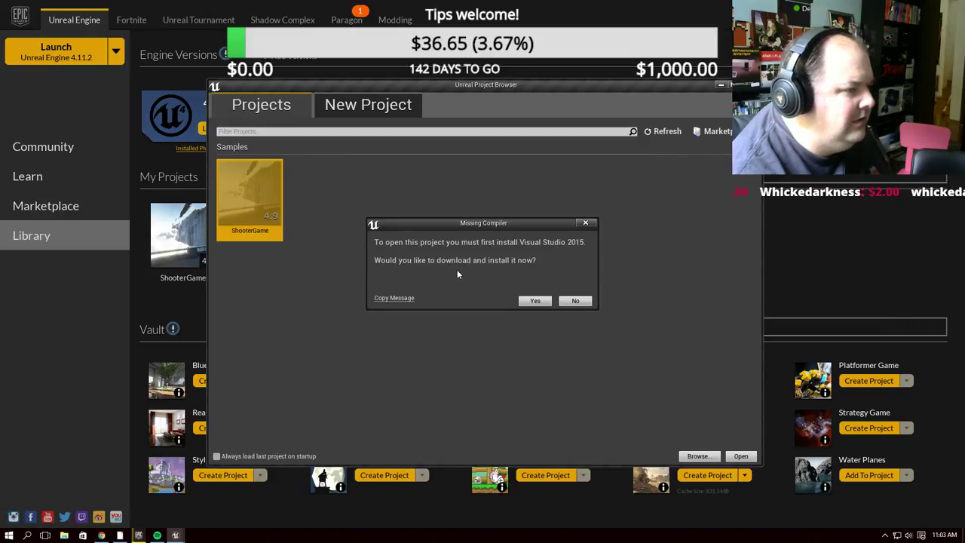
pyautogui.click(582, 303)
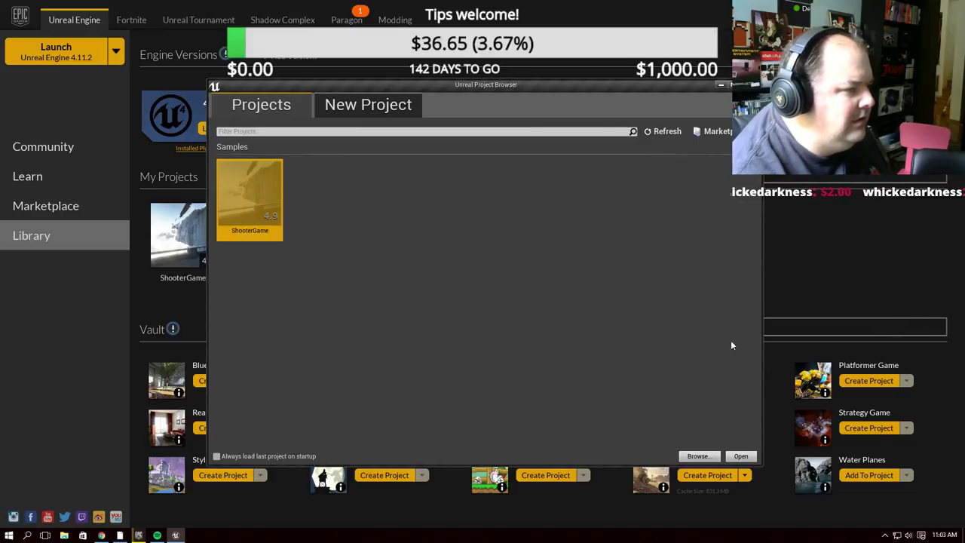
pyautogui.doubleClick(233, 193)
pyautogui.click(535, 300)
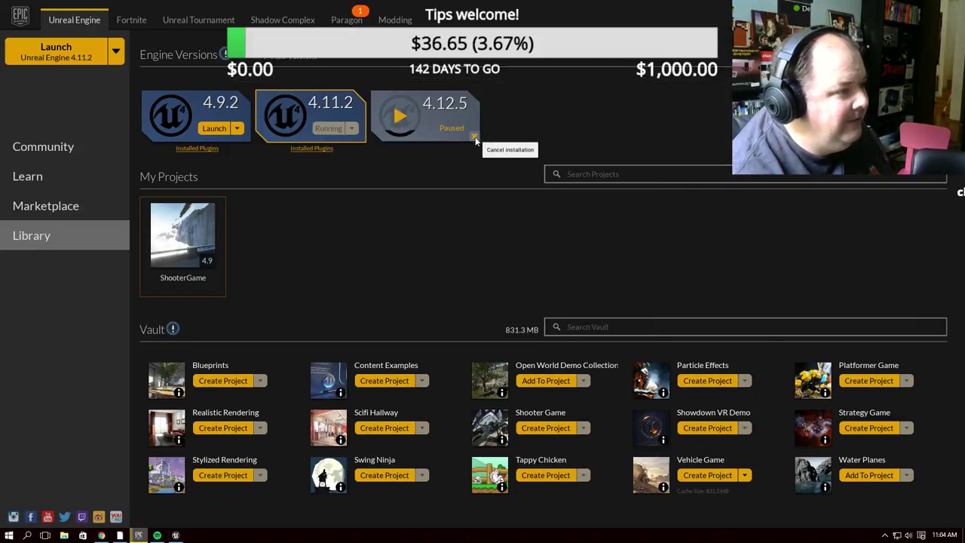
# Start adding Water Planes to ShooterGame, then back out with Don't Add
pyautogui.click(869, 475)
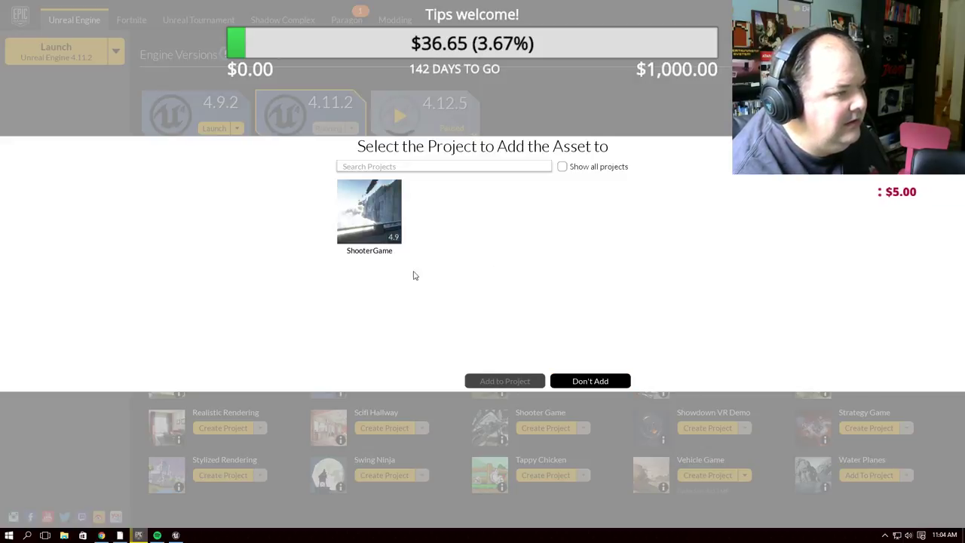
pyautogui.click(368, 215)
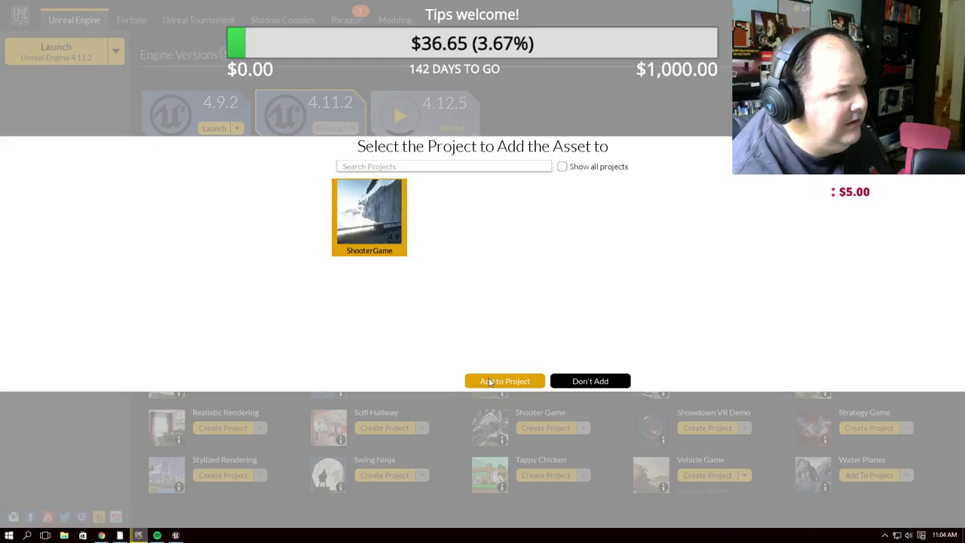
pyautogui.click(591, 381)
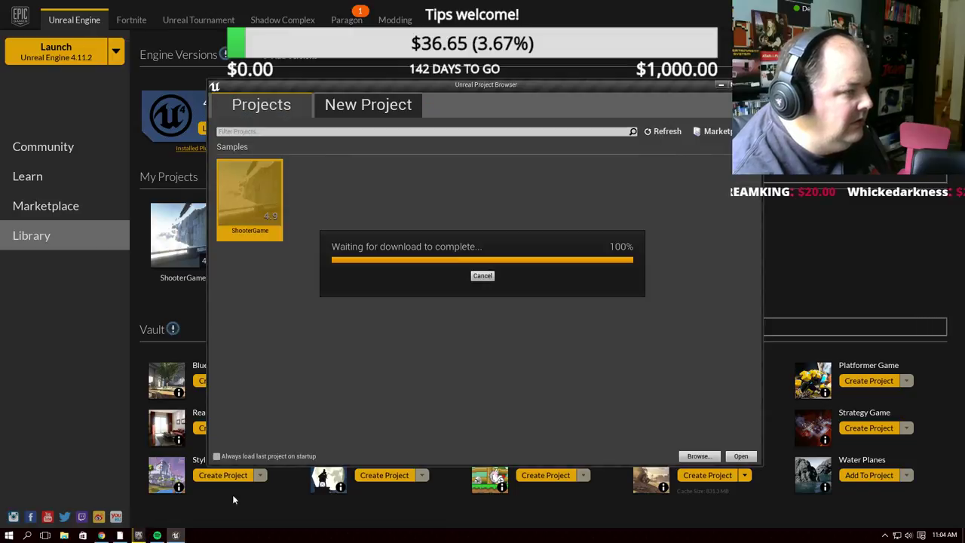
# Go to the Marketplace and browse its Materials category
pyautogui.click(47, 208)
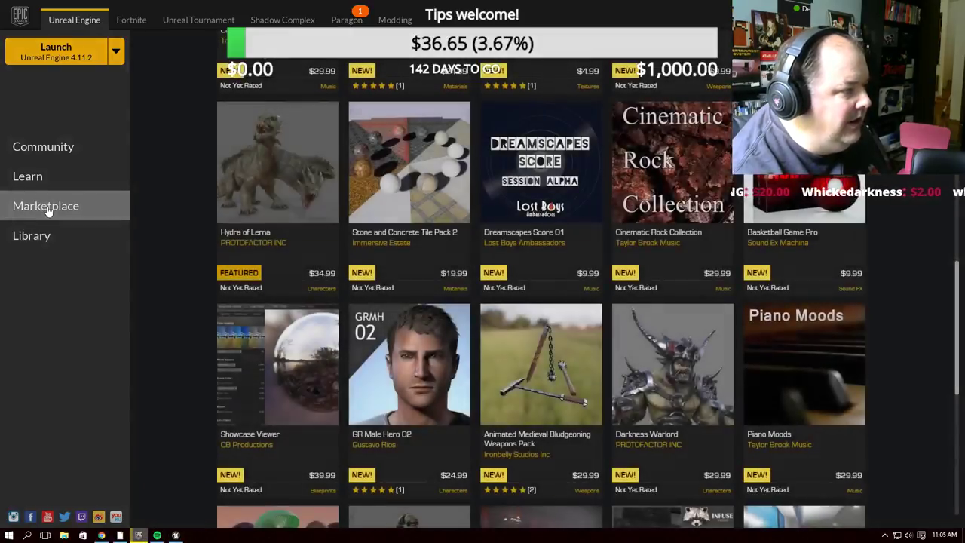
pyautogui.scroll(-2, 675, 199)
pyautogui.scroll(5, 676, 161)
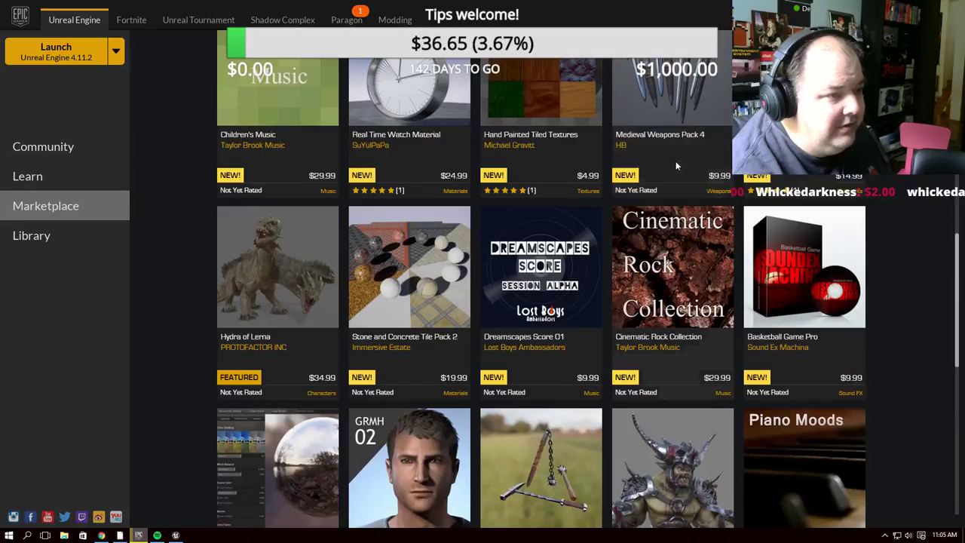
pyautogui.scroll(4, 648, 84)
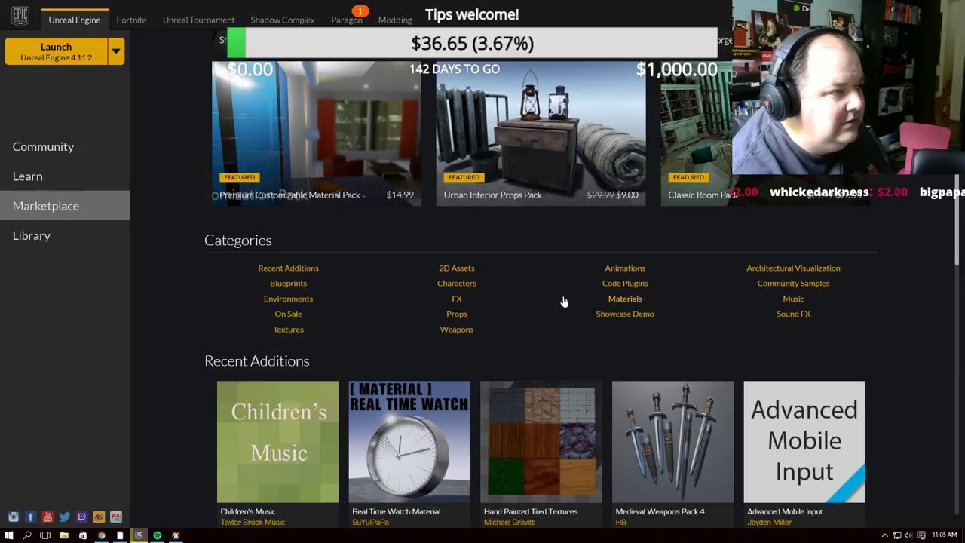
pyautogui.click(624, 299)
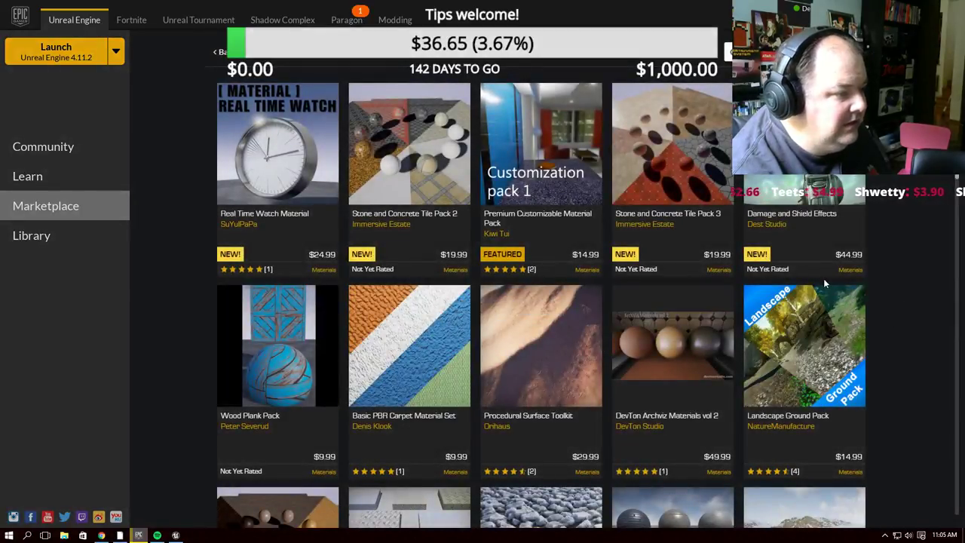
# Open the 5 Realistic 4K PBR Materials product page and look over its details
pyautogui.scroll(-3, 824, 283)
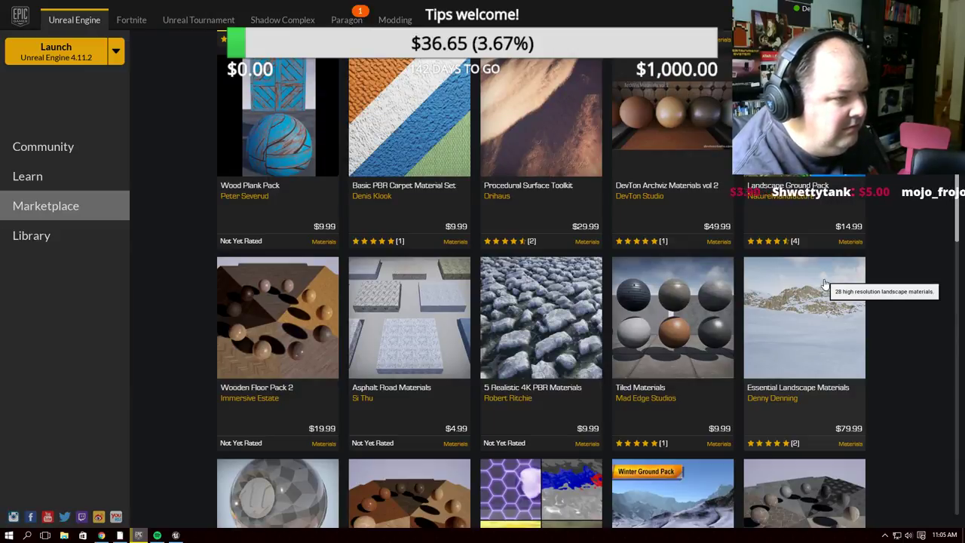
pyautogui.scroll(-1, 553, 225)
pyautogui.click(553, 225)
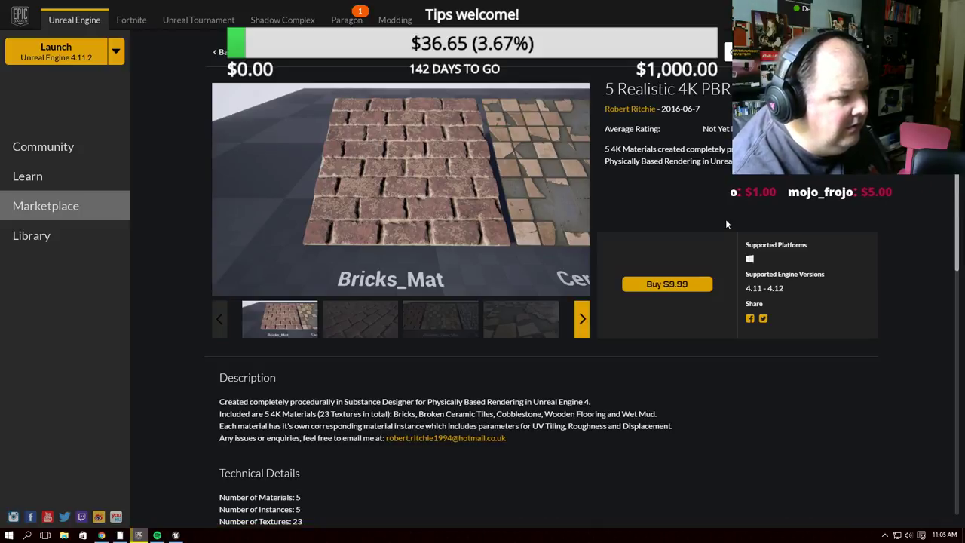
pyautogui.scroll(-3, 680, 390)
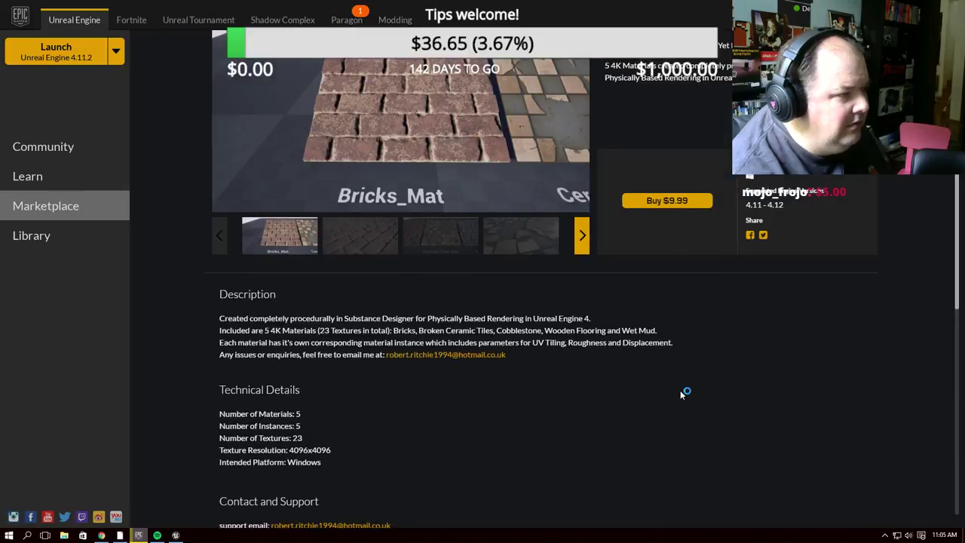
pyautogui.scroll(1, 680, 390)
pyautogui.click(583, 320)
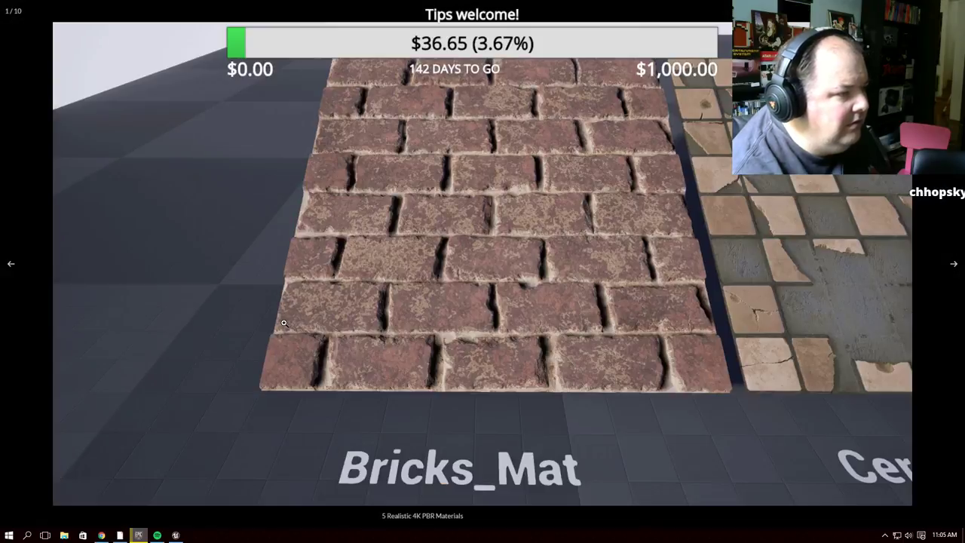
pyautogui.click(954, 264)
pyautogui.click(953, 265)
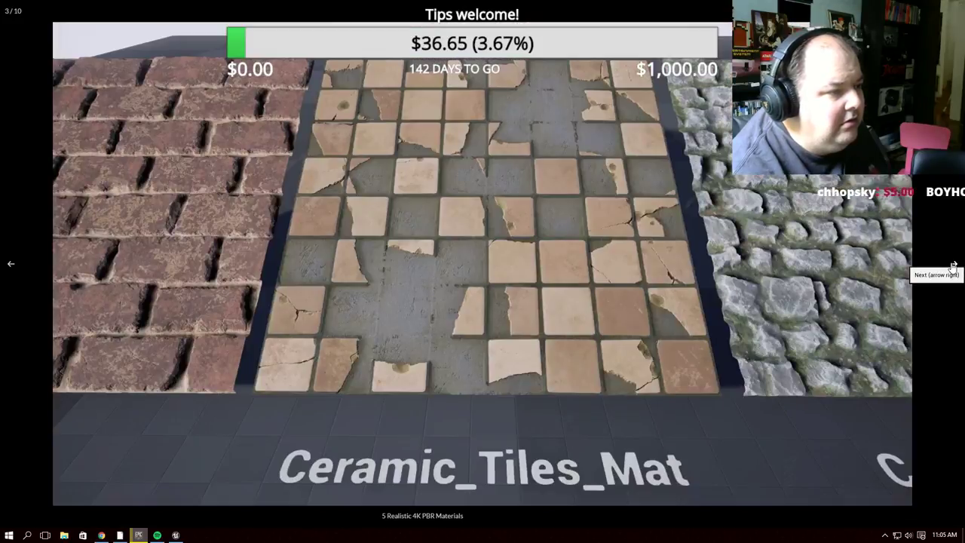
pyautogui.click(954, 266)
pyautogui.click(954, 266)
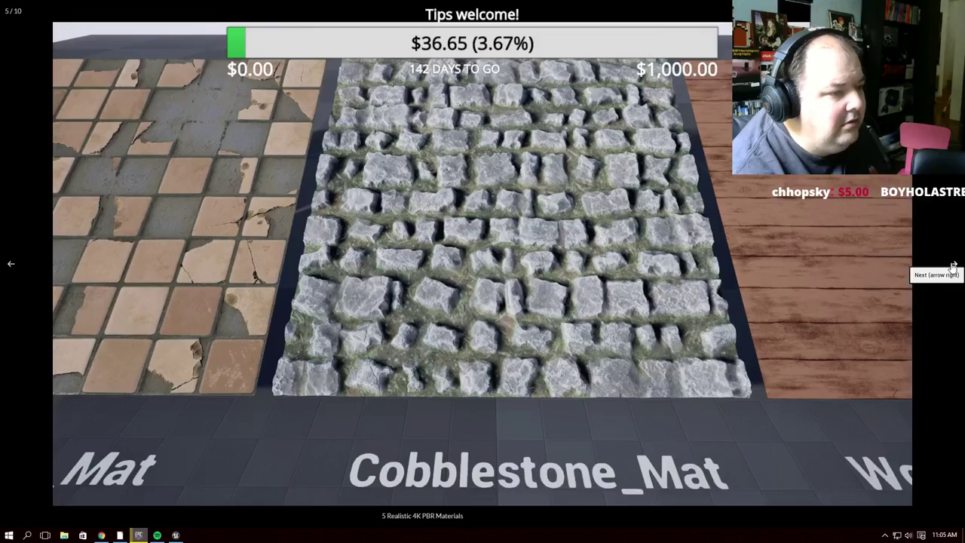
pyautogui.click(954, 266)
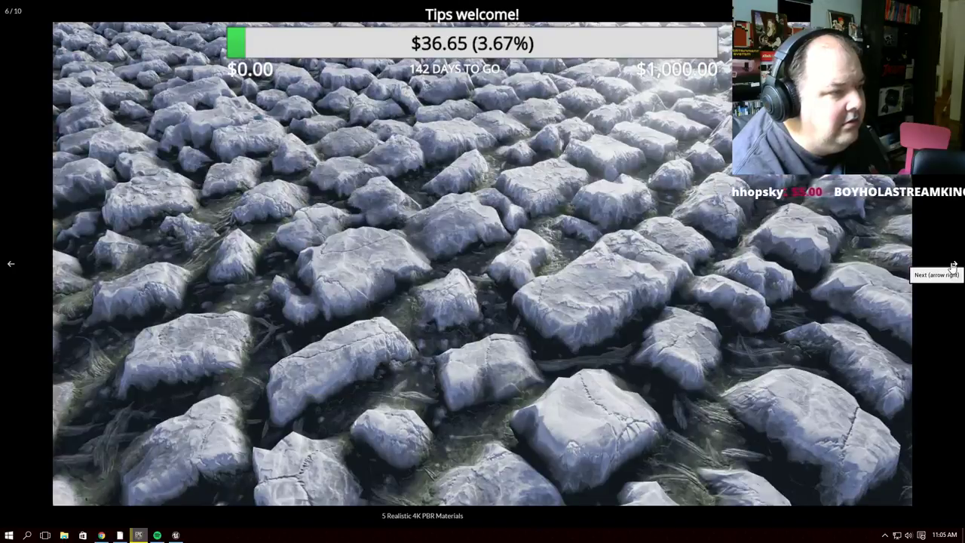
pyautogui.click(953, 266)
pyautogui.click(953, 266)
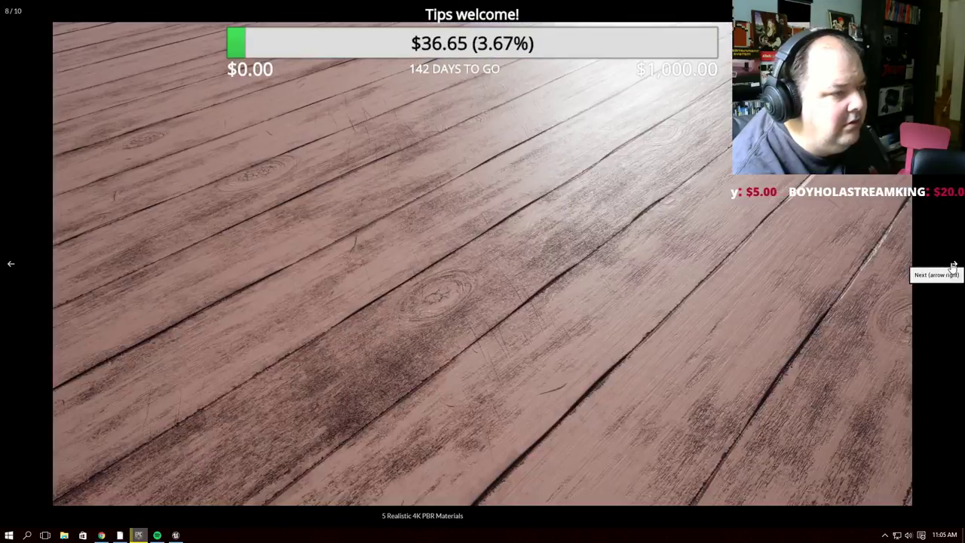
pyautogui.click(954, 266)
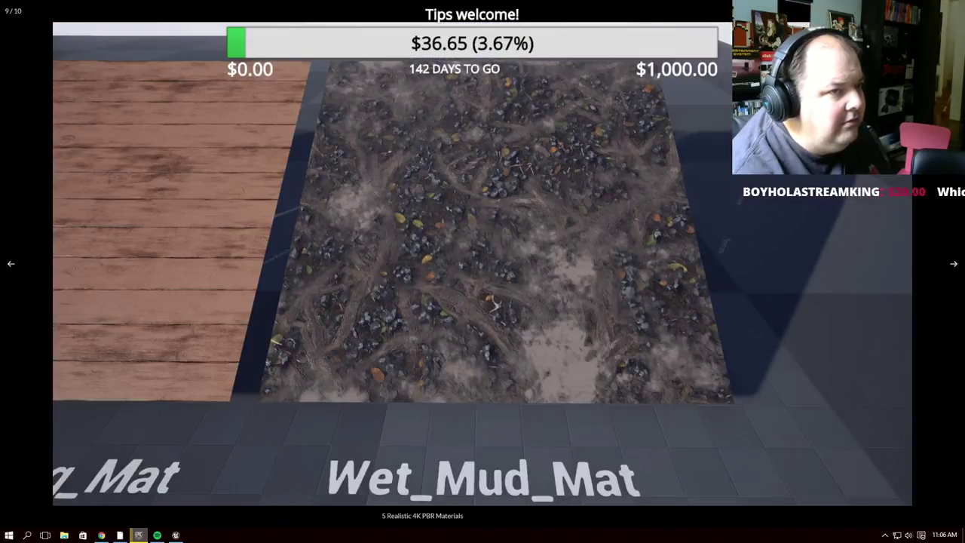
pyautogui.press('Escape')
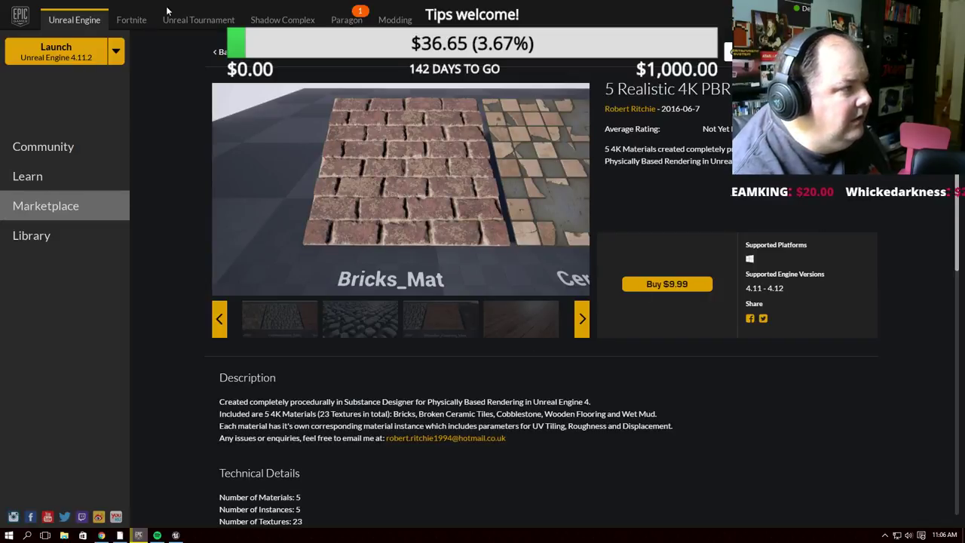
# Return to the Marketplace Materials listing and scroll through it
pyautogui.click(217, 54)
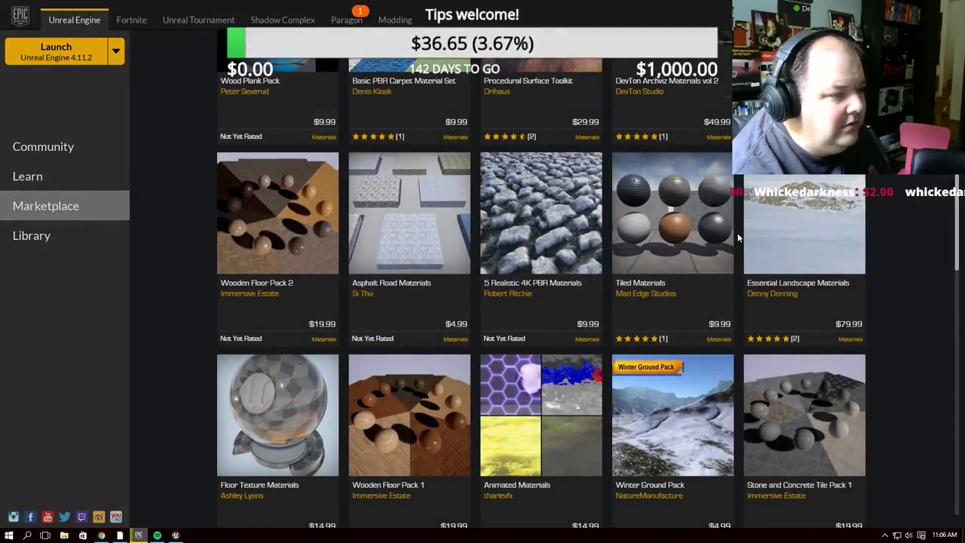
pyautogui.scroll(-1, 738, 238)
pyautogui.scroll(-5, 738, 237)
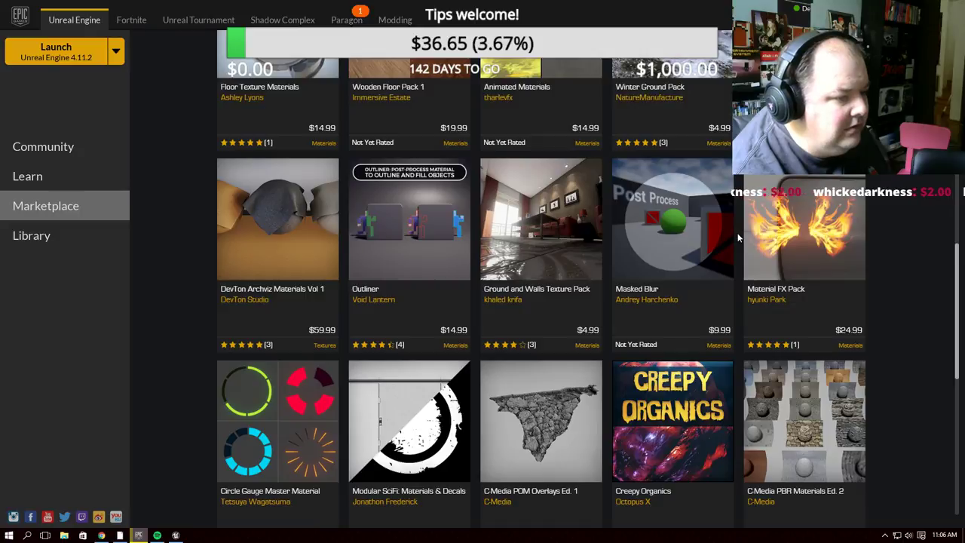
pyautogui.scroll(-1, 738, 237)
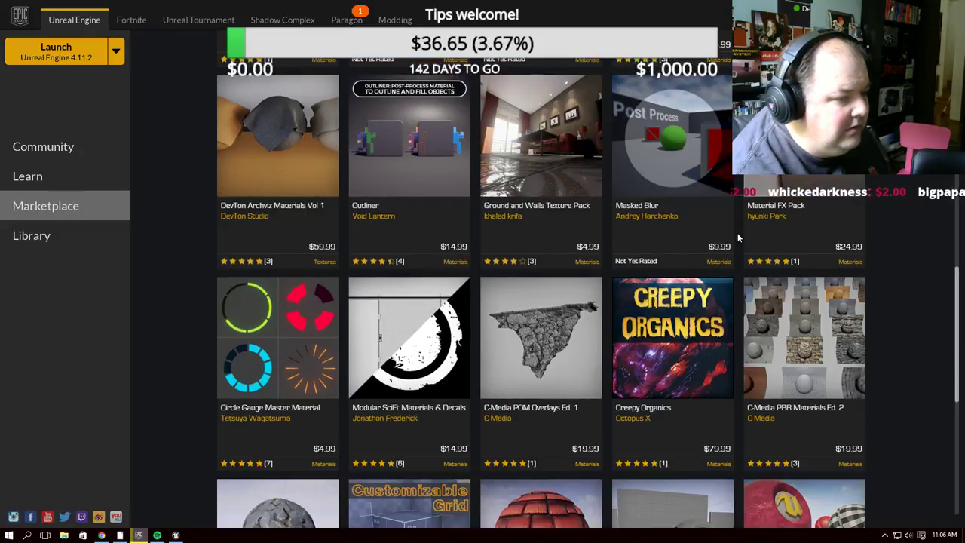
pyautogui.scroll(1, 738, 238)
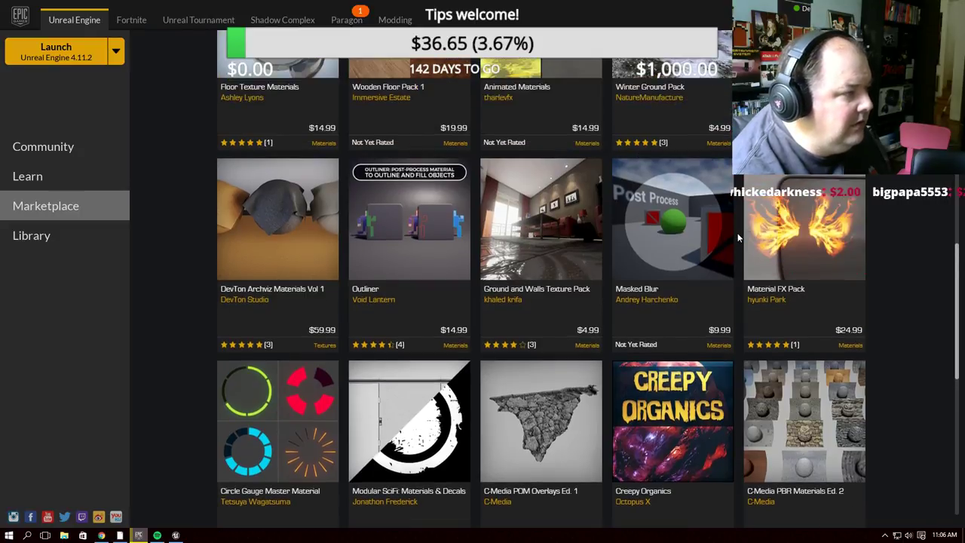
pyautogui.scroll(-3, 738, 238)
pyautogui.scroll(-1, 738, 238)
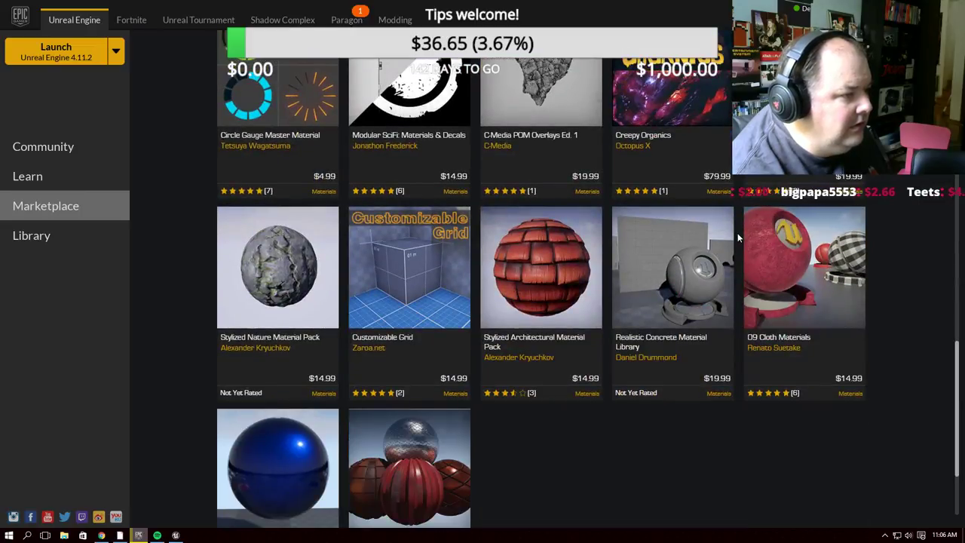
# Restore the Unreal Project Browser and confirm Yes to cancelling the install
pyautogui.scroll(-2, 738, 238)
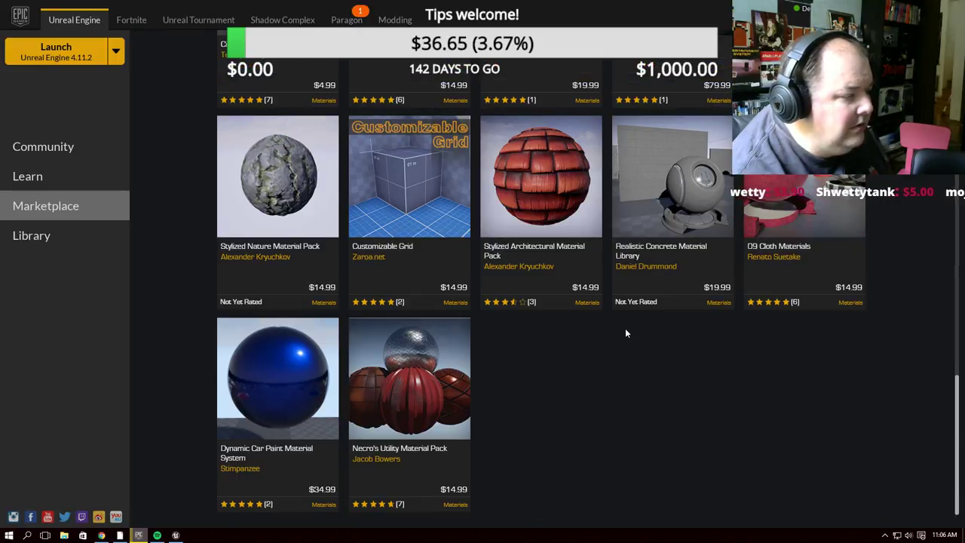
pyautogui.click(176, 535)
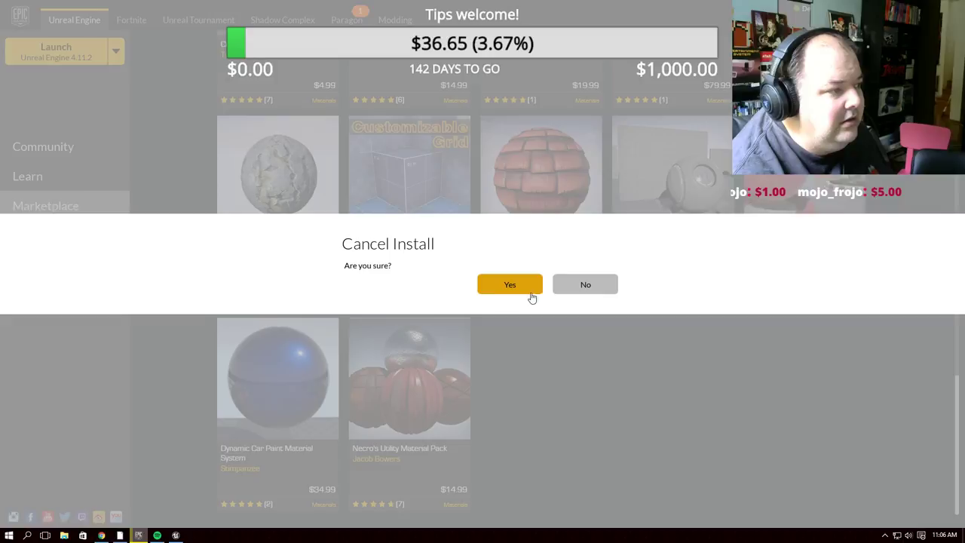
pyautogui.click(530, 292)
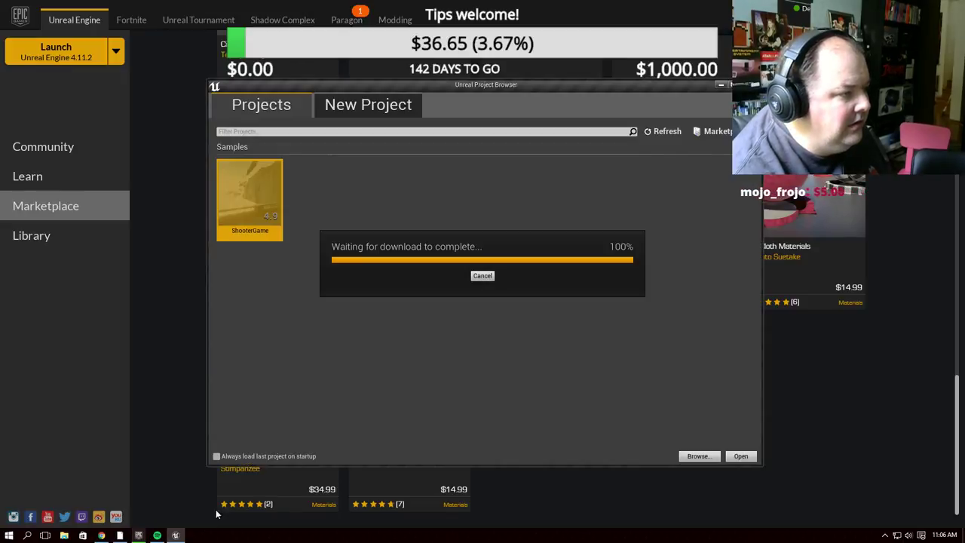
# Dismiss the download wait, restore the Project Browser, and reopen ShooterGame accepting the Visual Studio 2015 download
pyautogui.click(480, 279)
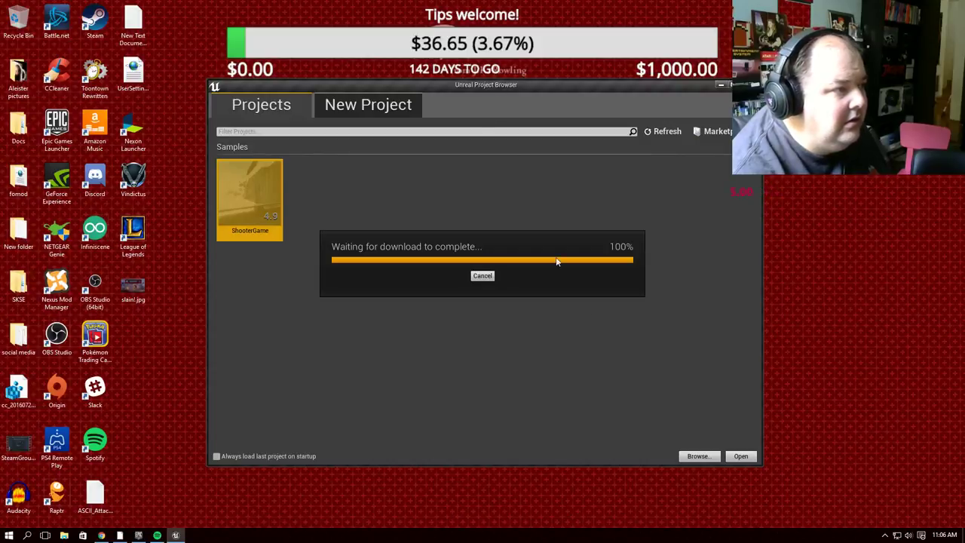
pyautogui.click(483, 276)
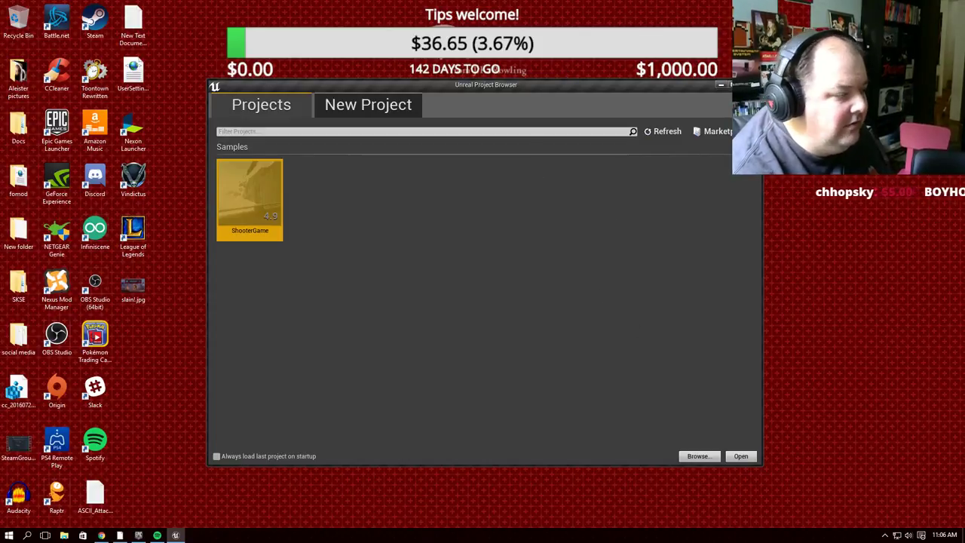
pyautogui.click(175, 536)
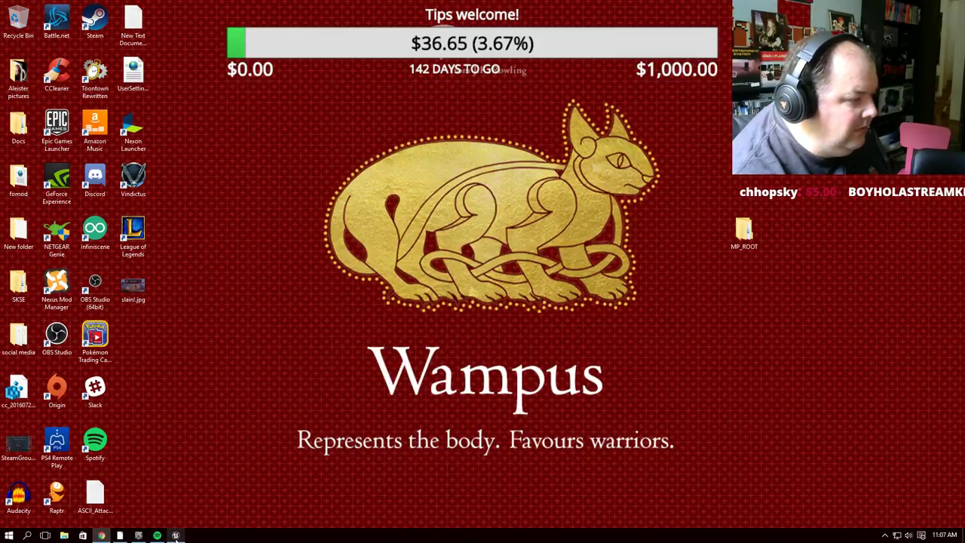
pyautogui.click(175, 535)
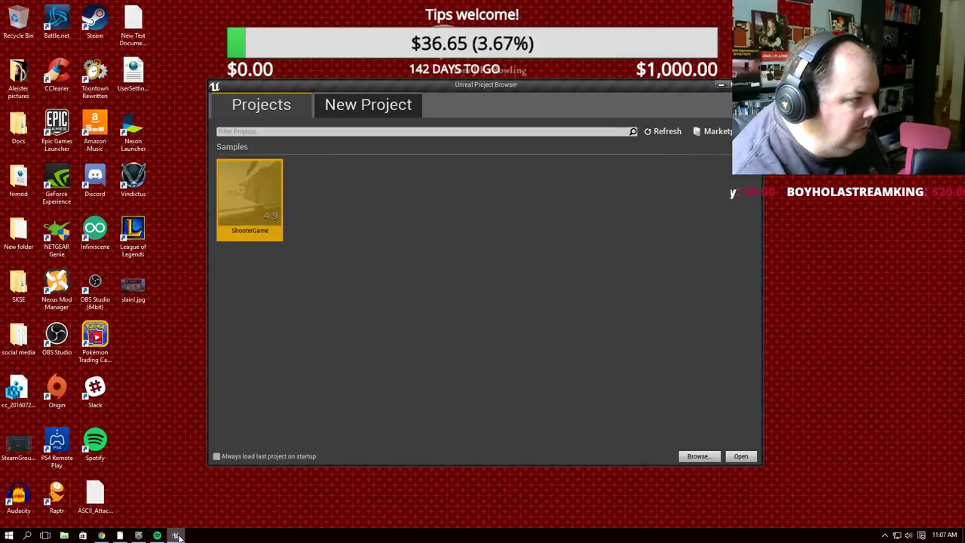
pyautogui.rightClick(176, 536)
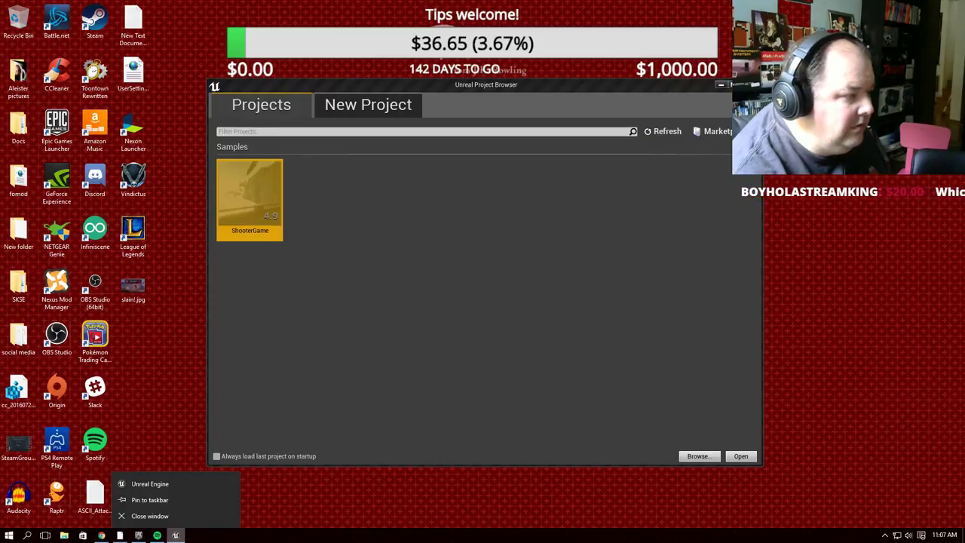
pyautogui.click(435, 285)
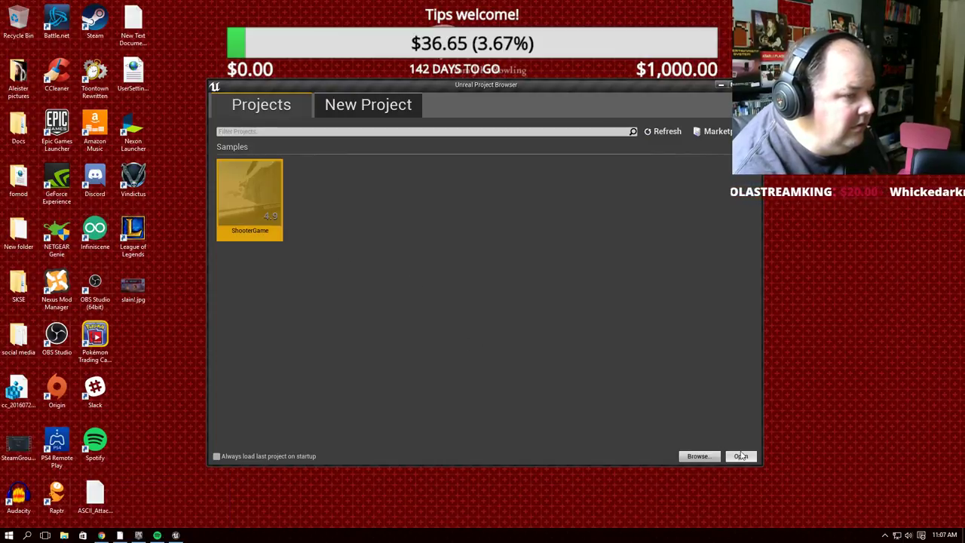
pyautogui.click(726, 460)
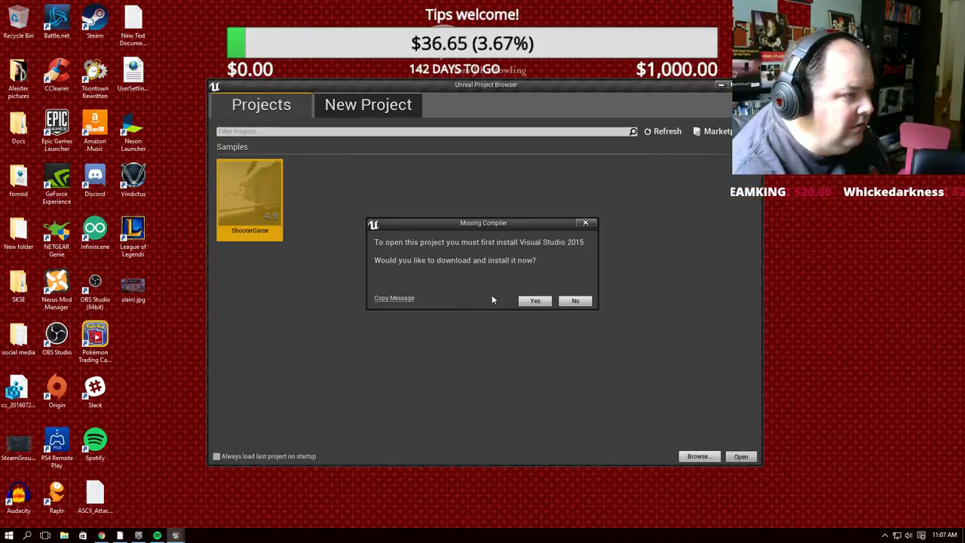
pyautogui.click(535, 301)
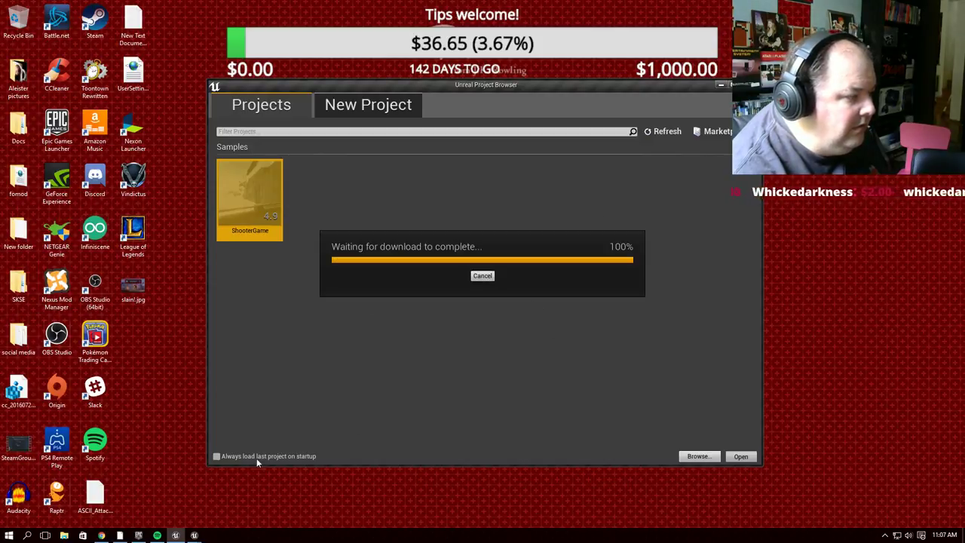
# Close the second ShooterGame editor window and cancel the download wait in the Project Browser
pyautogui.moveTo(194, 537)
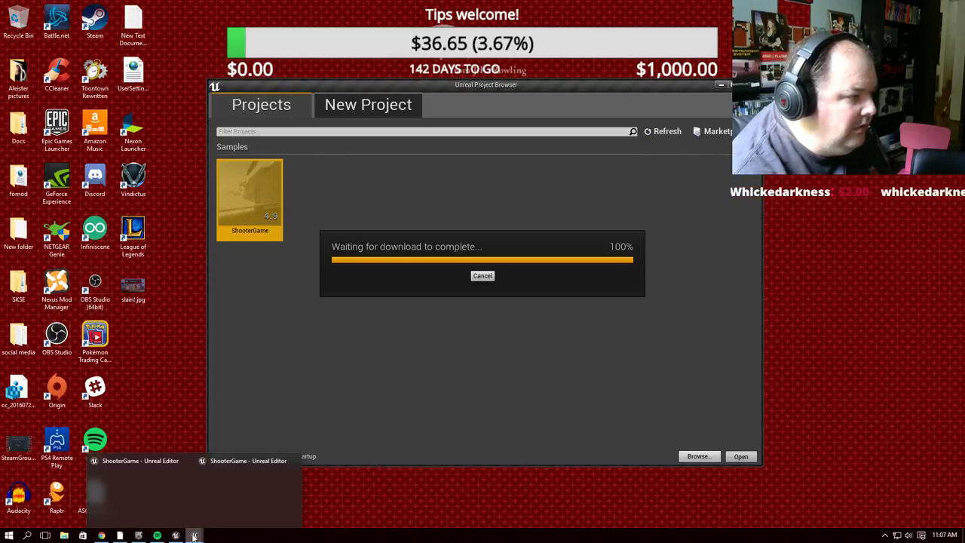
pyautogui.click(261, 495)
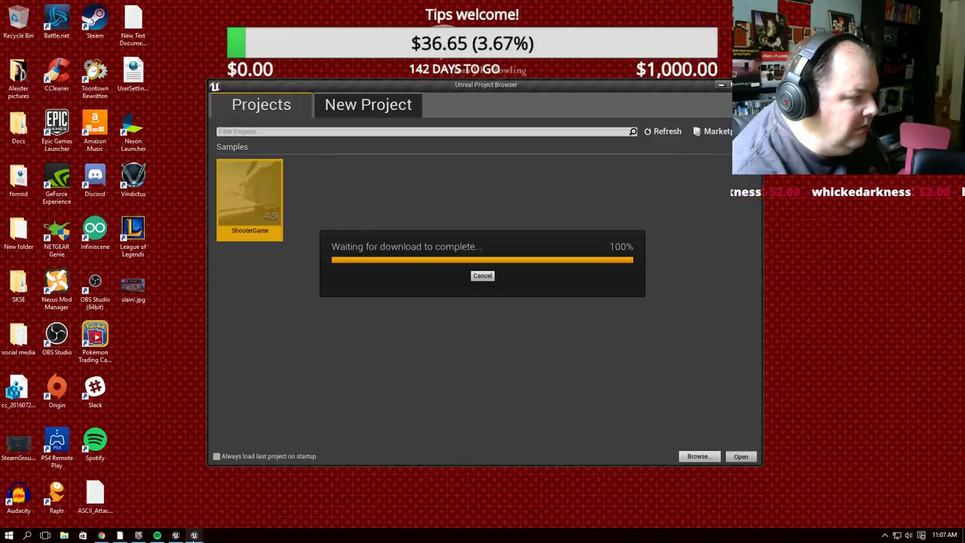
pyautogui.moveTo(194, 535)
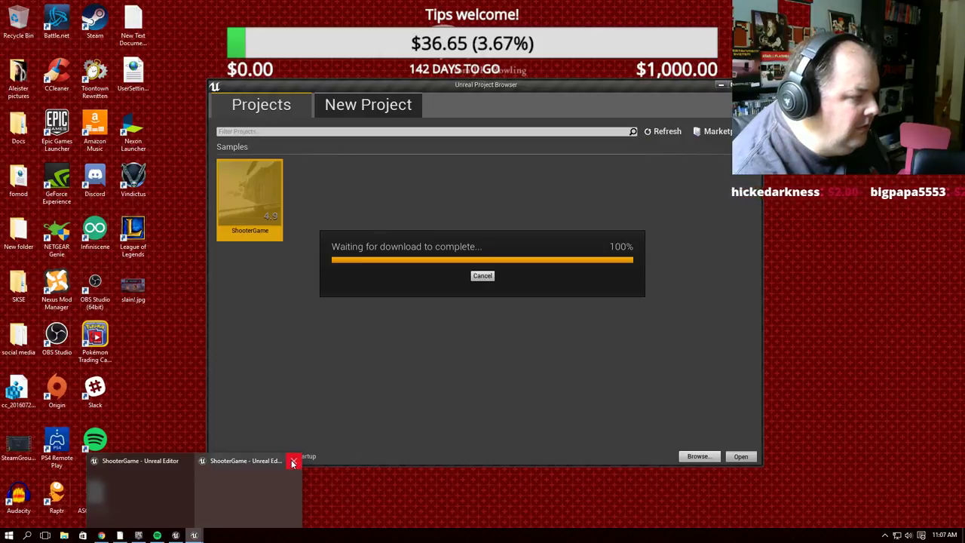
pyautogui.click(292, 463)
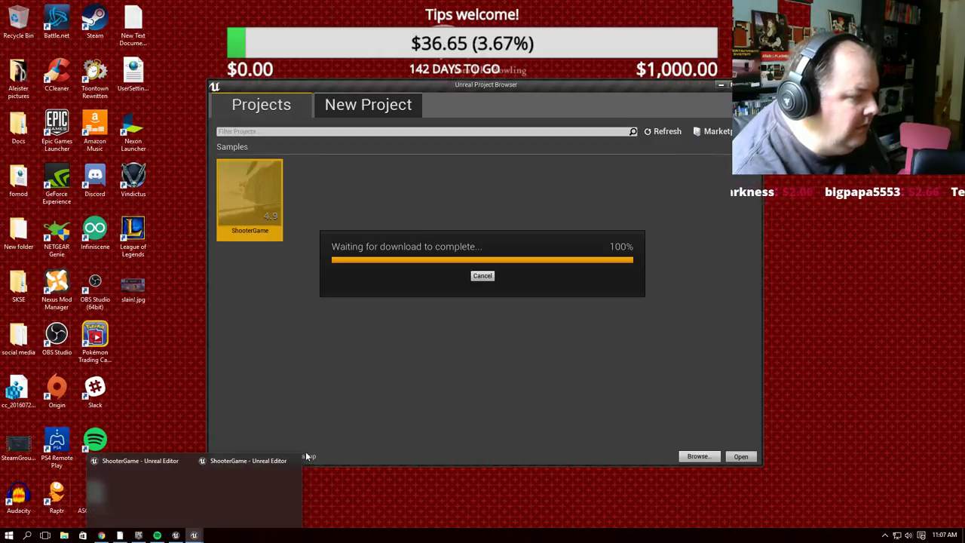
pyautogui.click(298, 462)
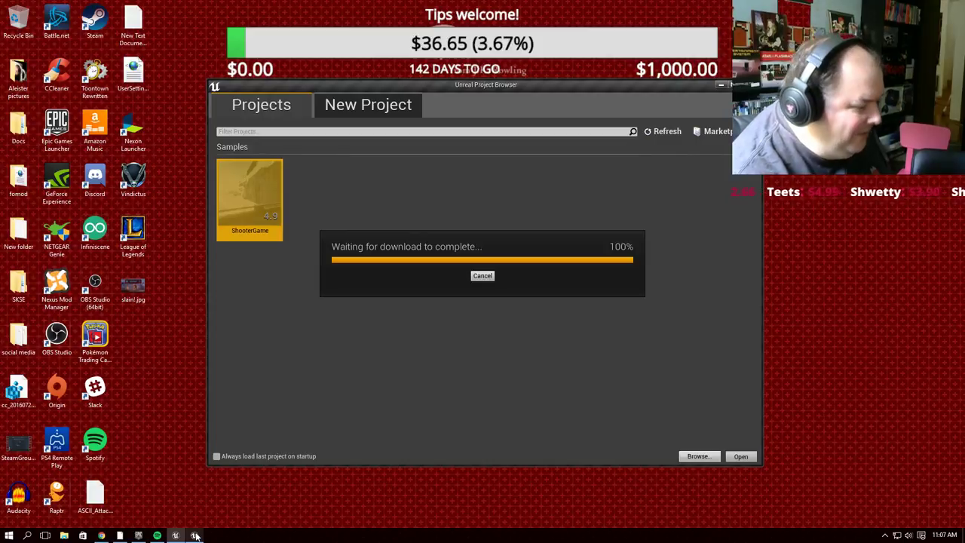
pyautogui.moveTo(175, 536)
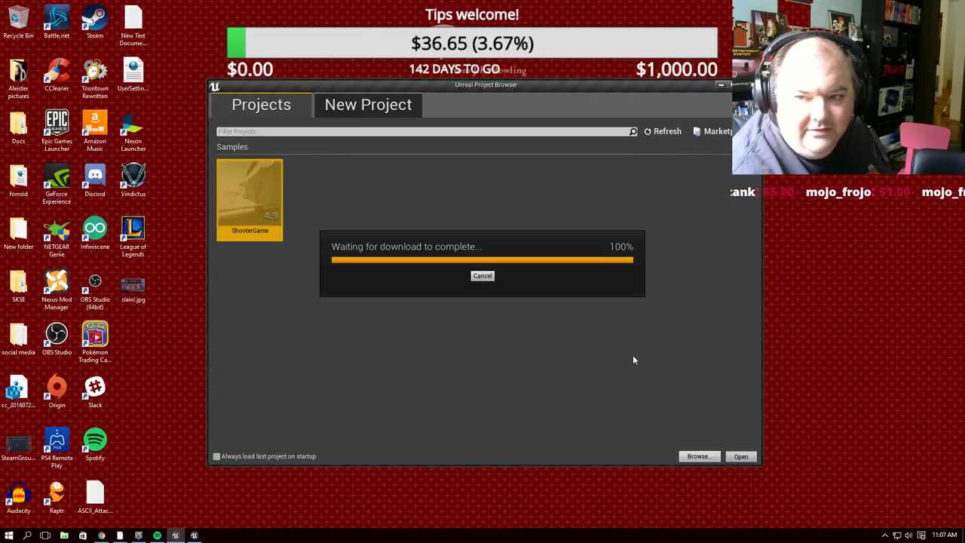
pyautogui.click(488, 278)
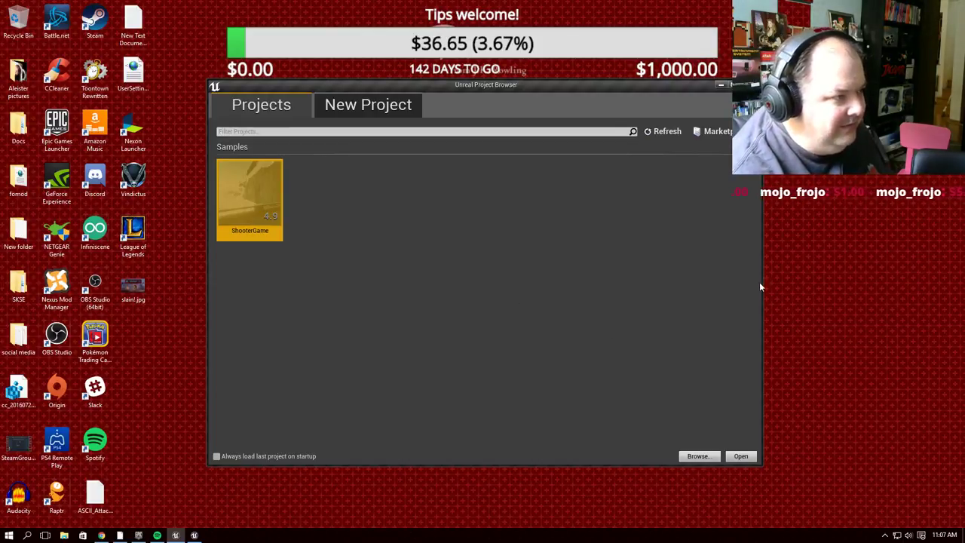
# Close the second Unreal window from the taskbar and start Task Manager from the security screen
pyautogui.rightClick(193, 537)
pyautogui.click(179, 519)
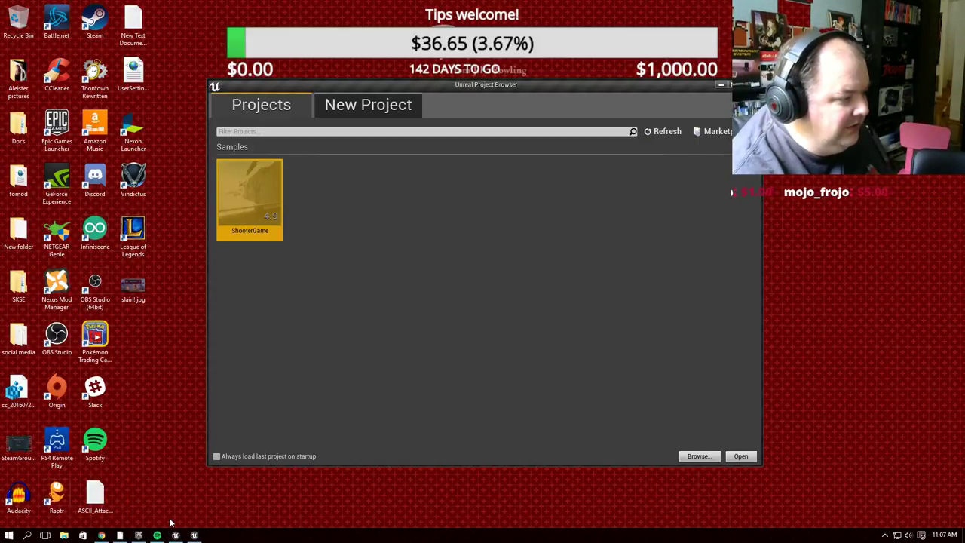
pyautogui.rightClick(176, 536)
pyautogui.click(162, 515)
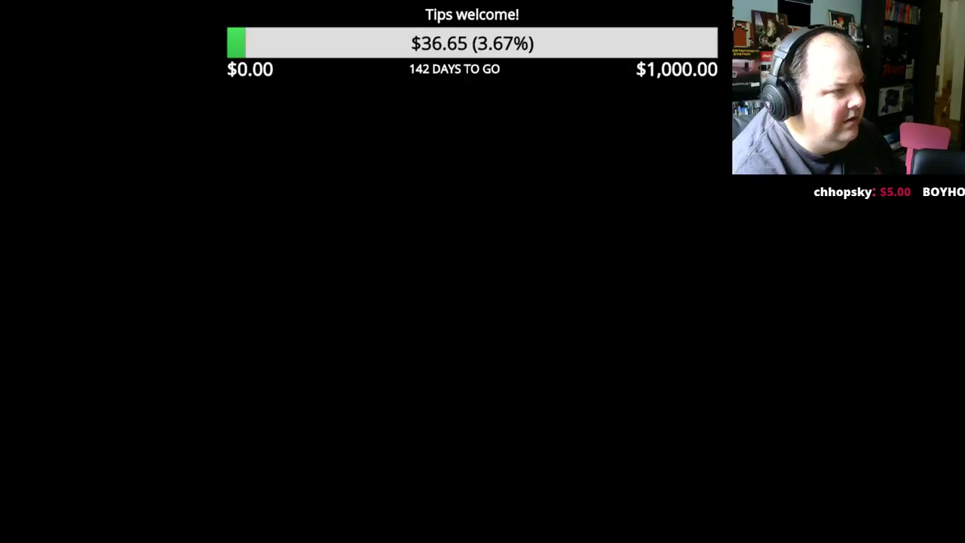
pyautogui.click(408, 142)
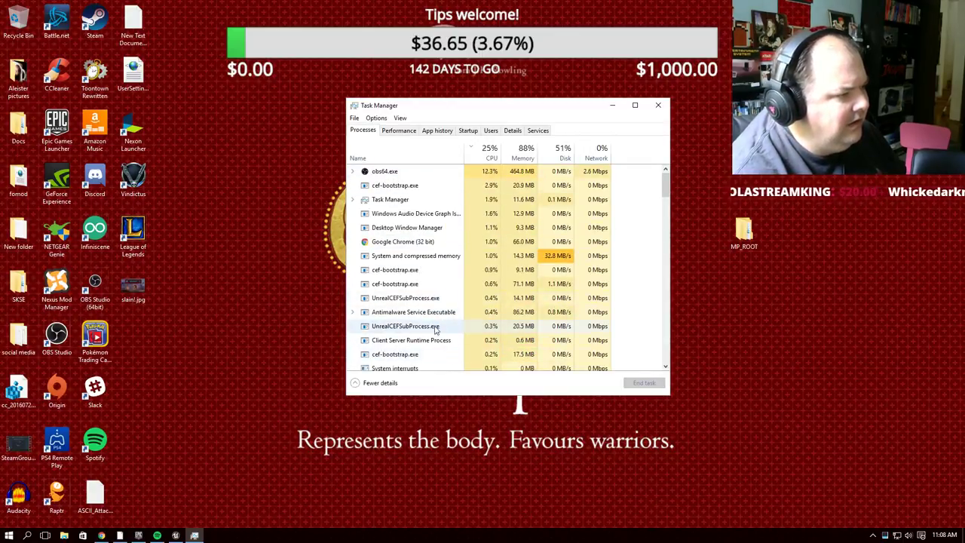
# Return to Task Manager's process list and inspect the Google Chrome process actions without choosing one
pyautogui.click(407, 131)
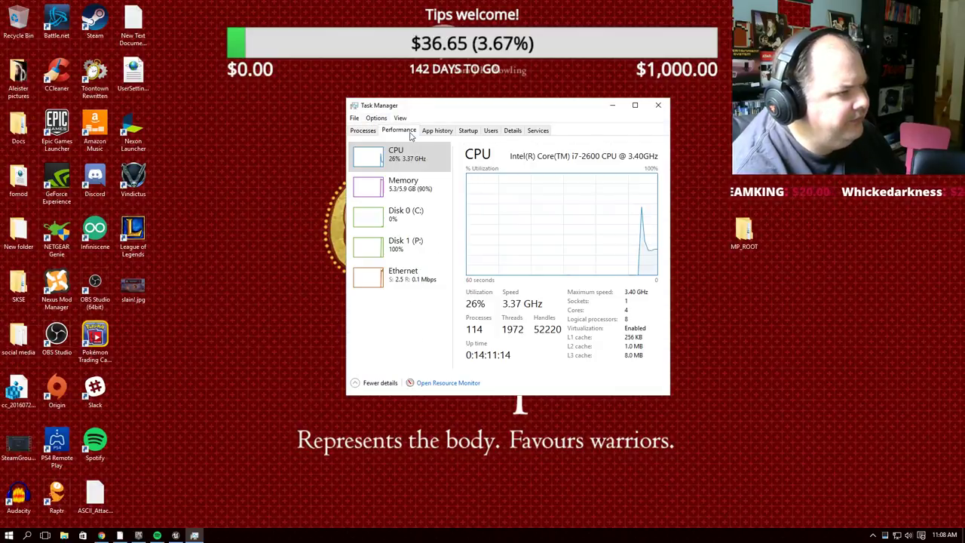
pyautogui.click(359, 130)
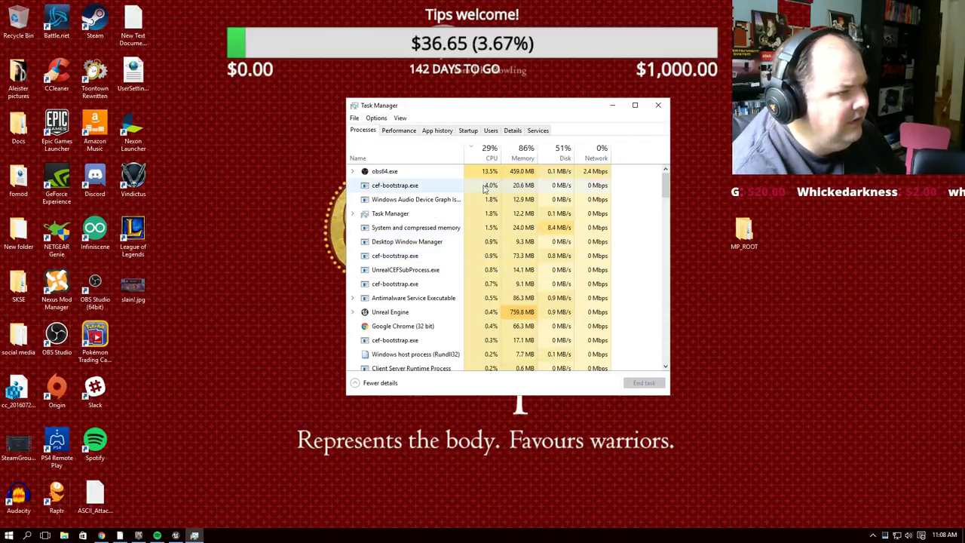
pyautogui.scroll(-2, 452, 227)
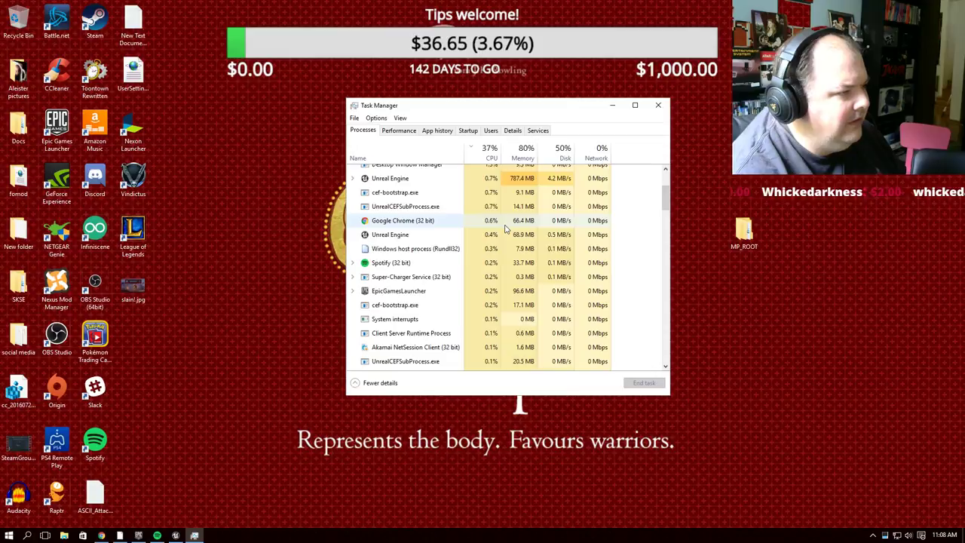
pyautogui.rightClick(385, 240)
pyautogui.rightClick(386, 220)
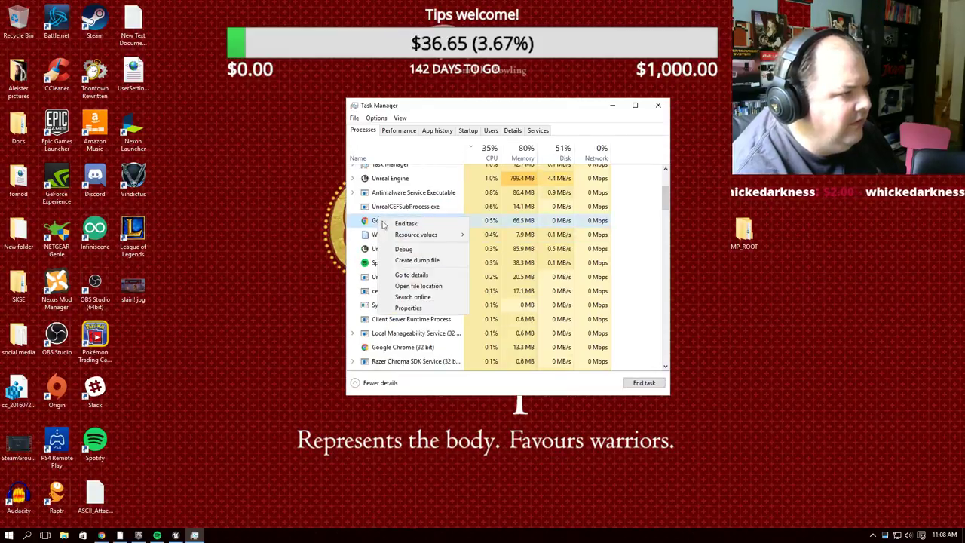
pyautogui.rightClick(384, 236)
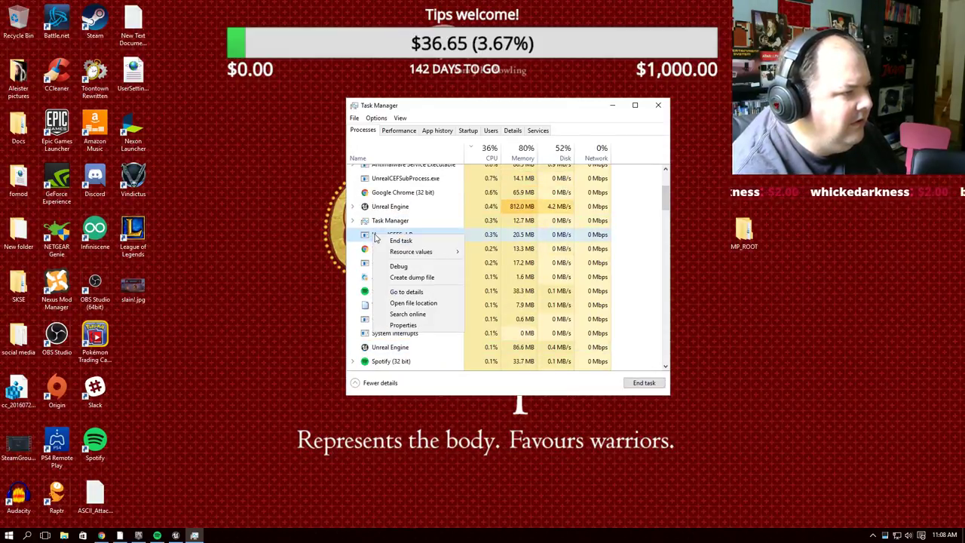
pyautogui.rightClick(385, 194)
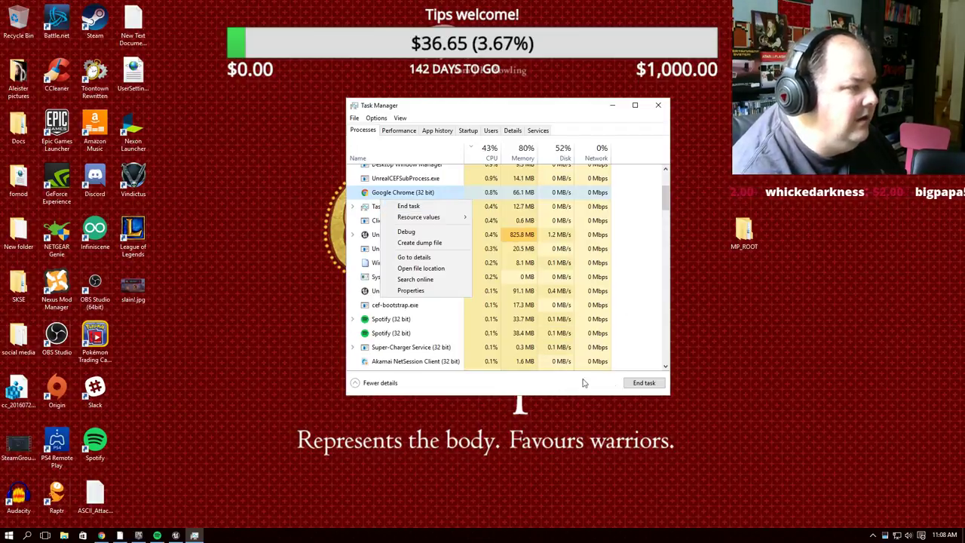
pyautogui.click(526, 363)
# Sort processes by name, locate the Unreal Engine process and end it
pyautogui.click(404, 157)
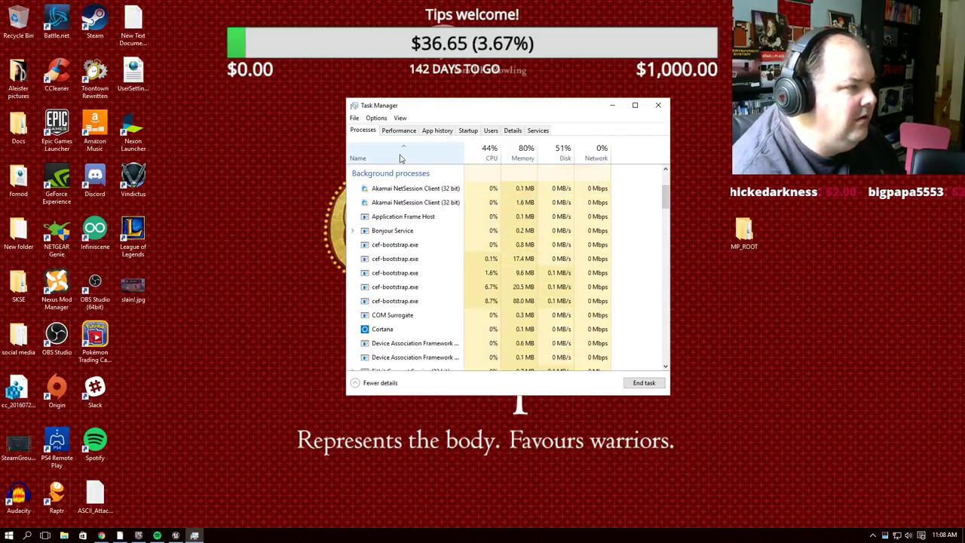
pyautogui.scroll(-5, 430, 280)
pyautogui.scroll(-5, 434, 285)
pyautogui.scroll(-5, 437, 290)
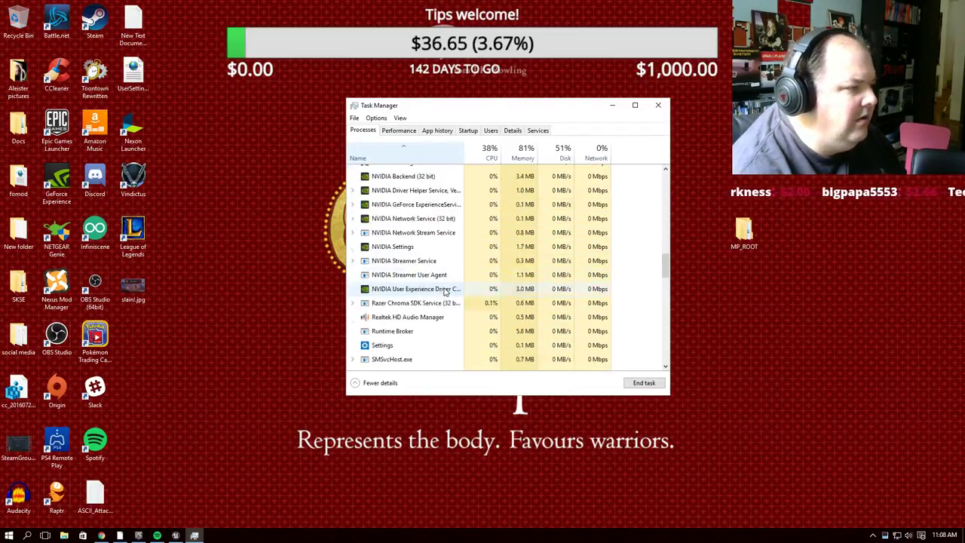
pyautogui.scroll(-5, 444, 296)
pyautogui.scroll(-5, 443, 295)
pyautogui.scroll(-5, 444, 301)
pyautogui.scroll(-5, 447, 306)
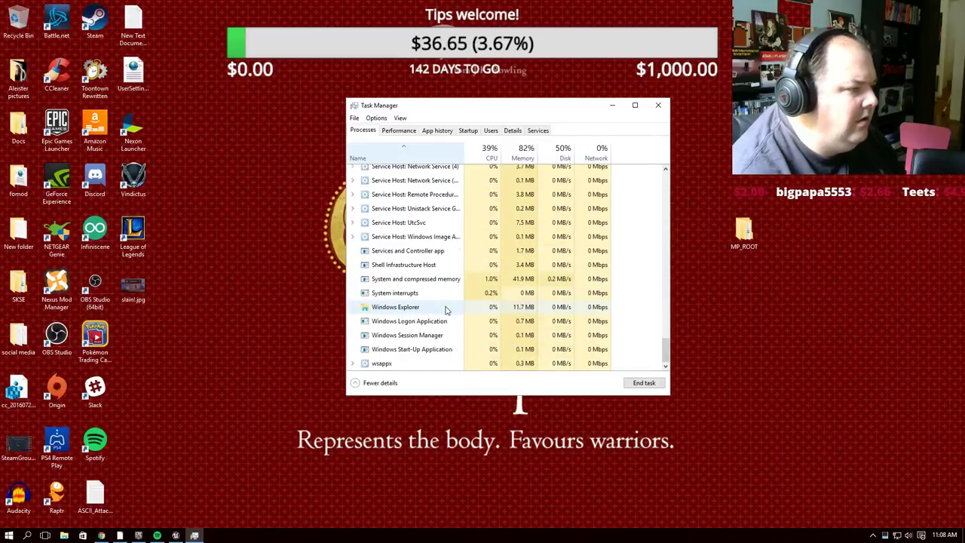
pyautogui.scroll(2, 446, 308)
pyautogui.scroll(5, 448, 305)
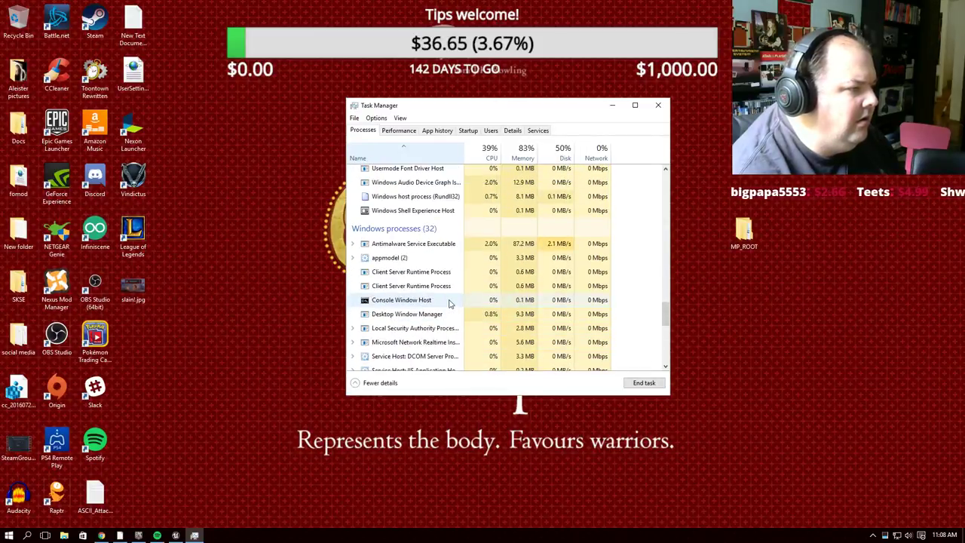
pyautogui.scroll(5, 450, 302)
pyautogui.scroll(2, 450, 299)
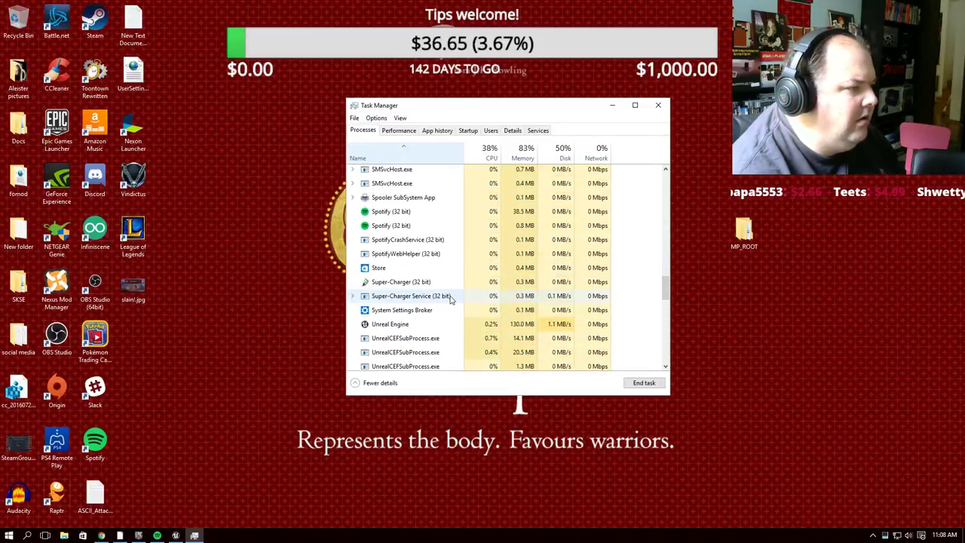
pyautogui.rightClick(383, 324)
pyautogui.click(490, 326)
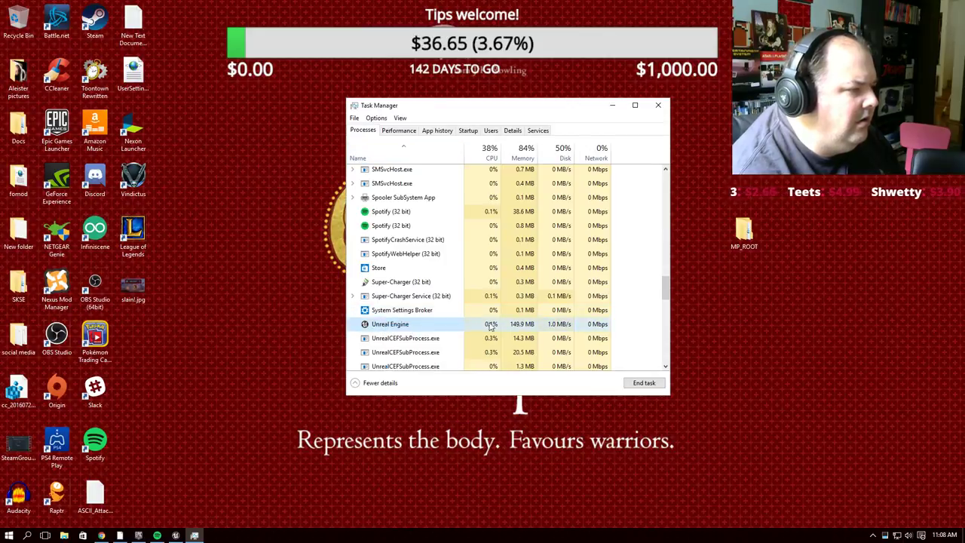
pyautogui.rightClick(400, 326)
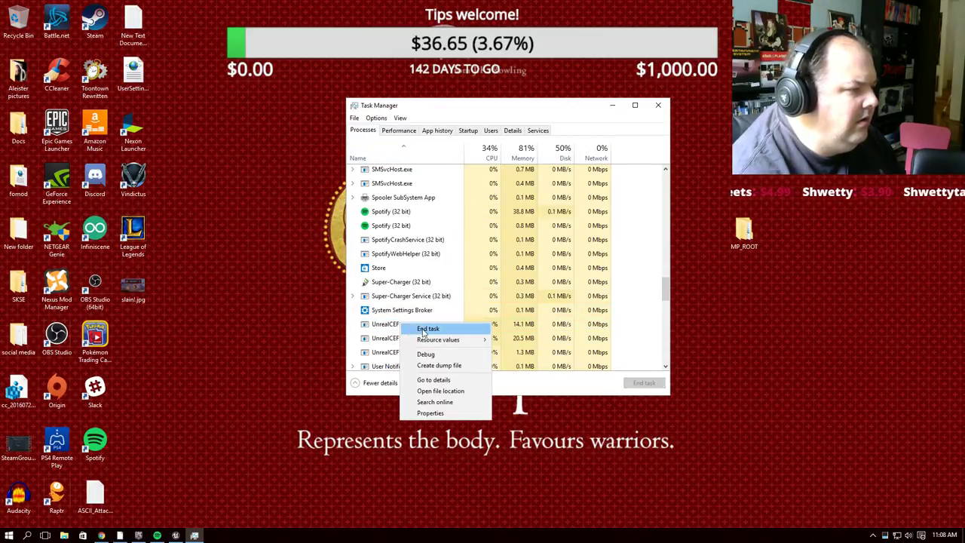
pyautogui.click(422, 330)
# End the Unreal Engine and EpicGamesLauncher apps, then close Task Manager
pyautogui.scroll(1, 483, 274)
pyautogui.scroll(2, 482, 274)
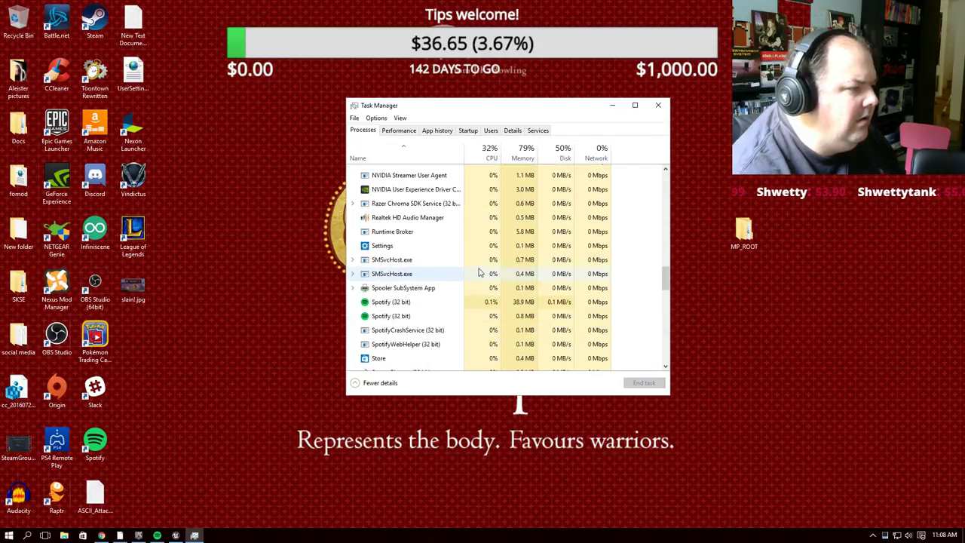
pyautogui.scroll(2, 483, 274)
pyautogui.scroll(3, 483, 269)
pyautogui.scroll(5, 483, 269)
pyautogui.scroll(5, 484, 265)
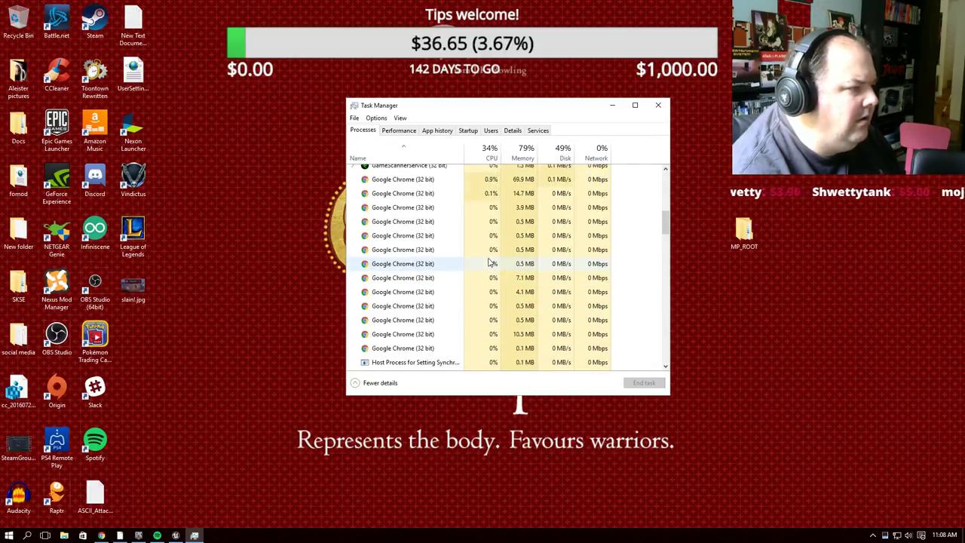
pyautogui.scroll(8, 487, 263)
pyautogui.scroll(3, 489, 259)
pyautogui.scroll(1, 488, 258)
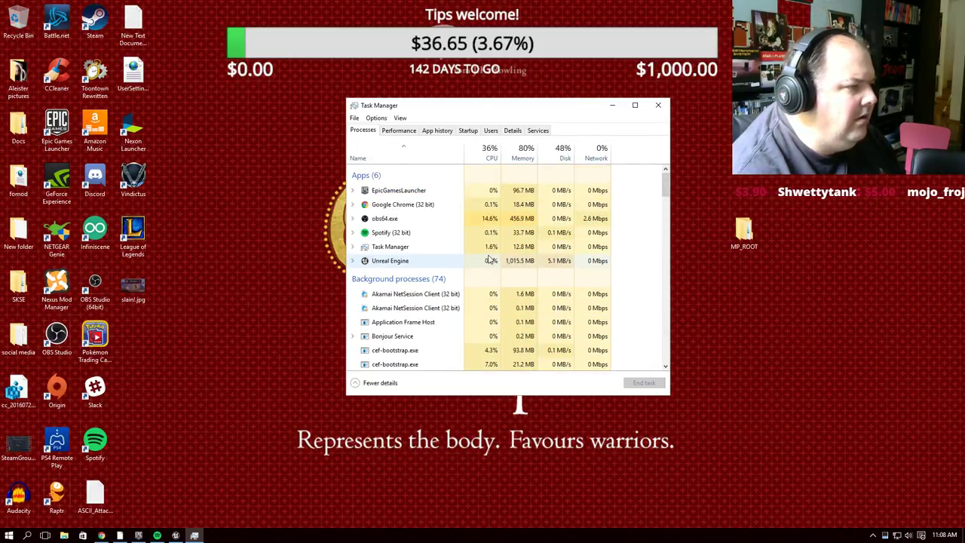
pyautogui.rightClick(405, 261)
pyautogui.click(413, 279)
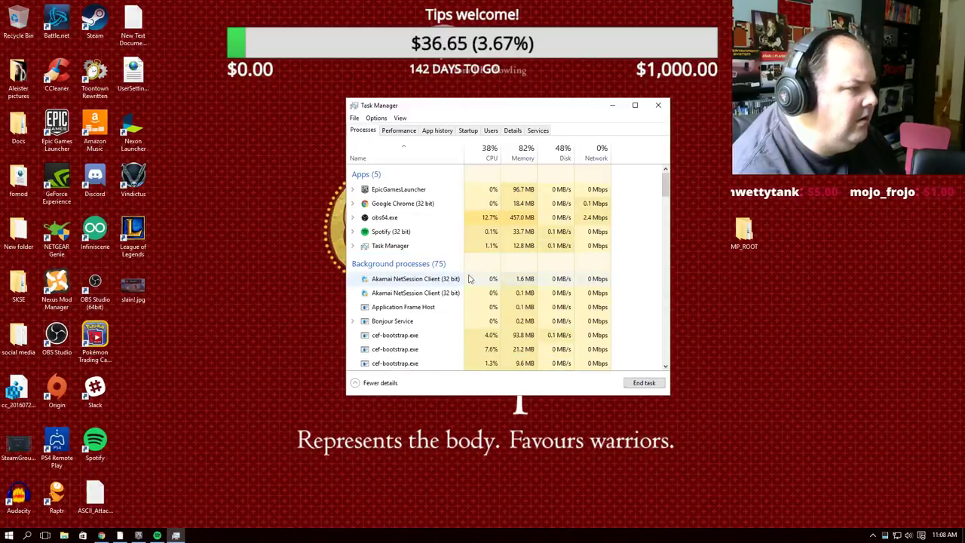
pyautogui.rightClick(420, 194)
pyautogui.click(441, 208)
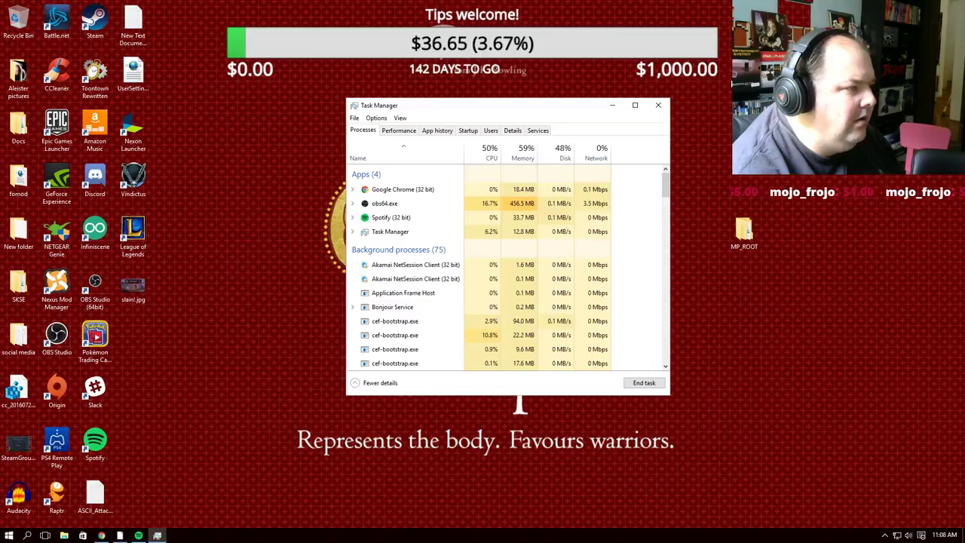
pyautogui.click(658, 106)
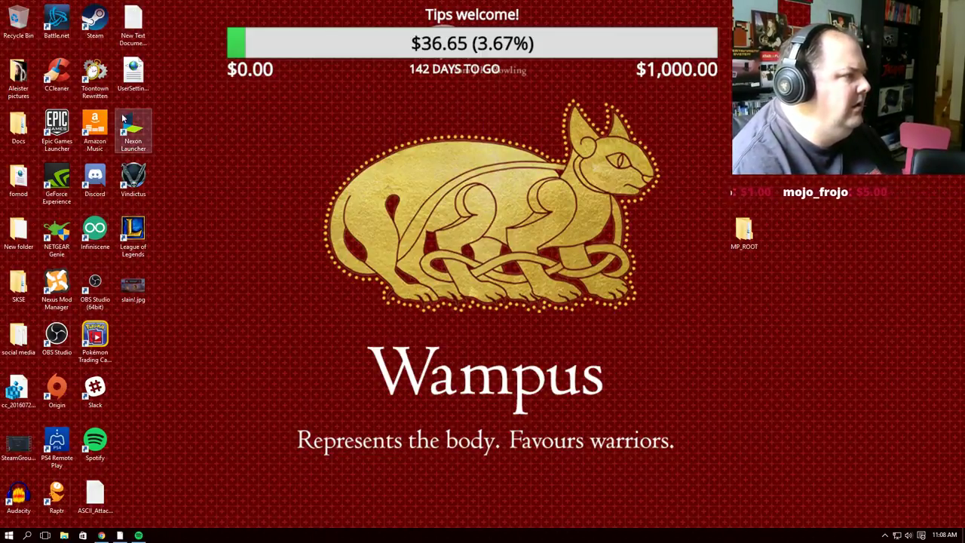
# Launch the Epic Games Launcher from its desktop shortcut
pyautogui.doubleClick(56, 127)
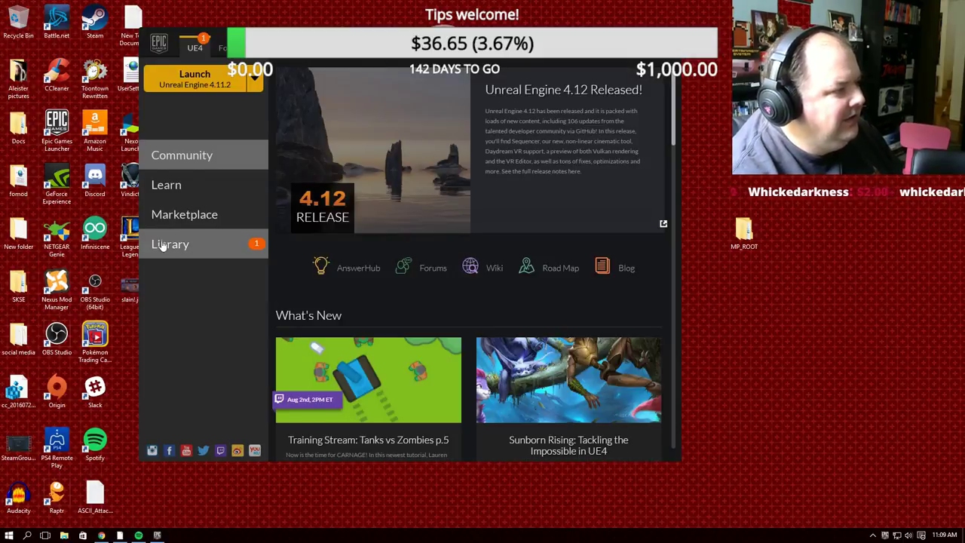
# Launch the ShooterGame project from My Projects on the Library page
pyautogui.click(162, 246)
pyautogui.doubleClick(322, 264)
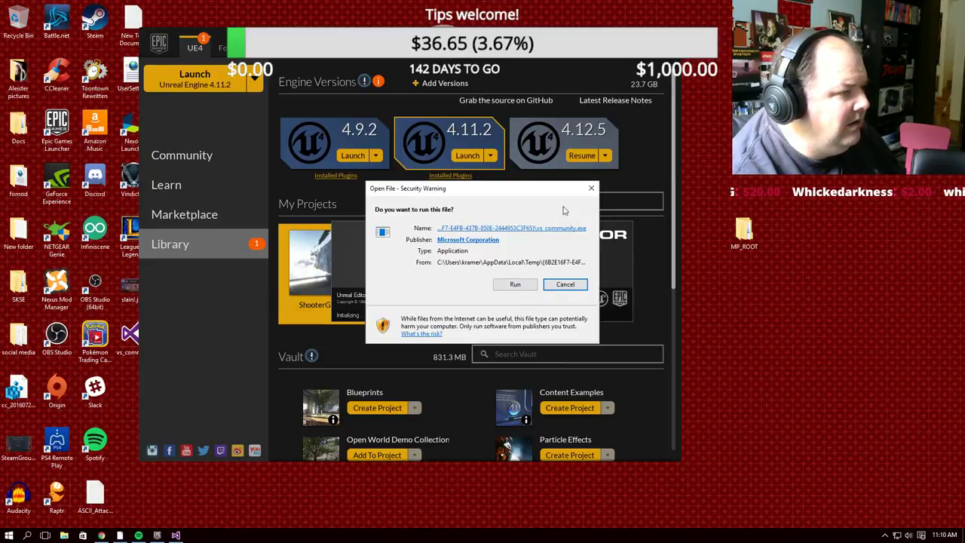
# Let the Visual Studio Community 2015 installer run from the security warning, then cancel its setup
pyautogui.click(540, 65)
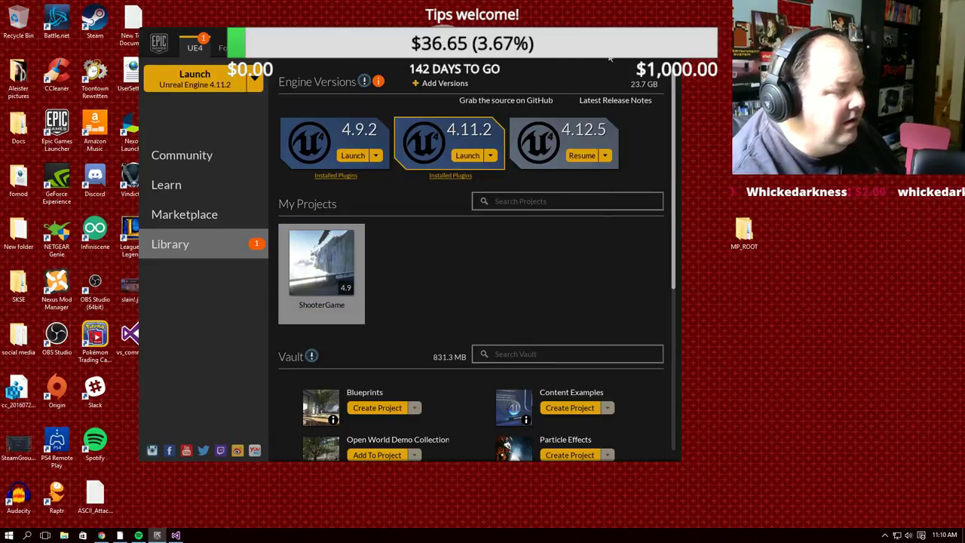
pyautogui.click(158, 535)
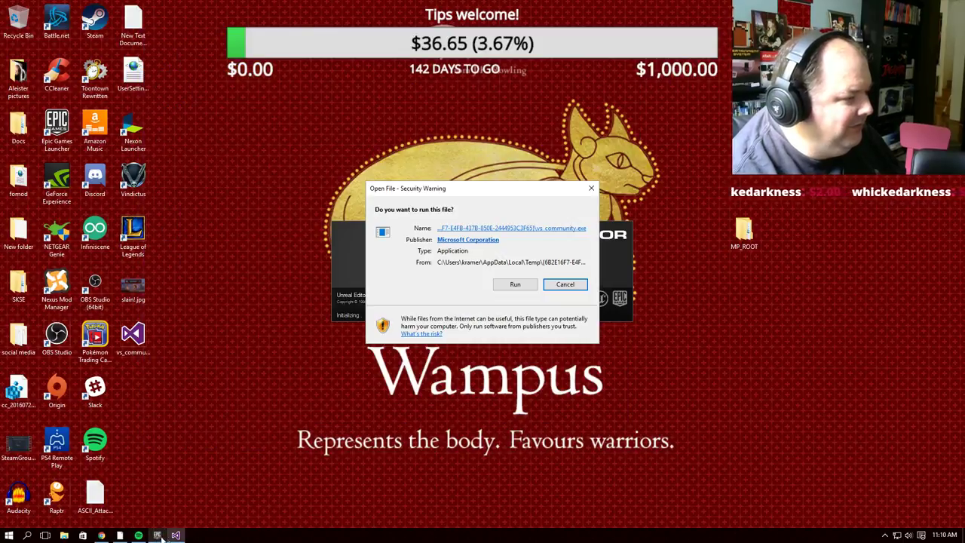
pyautogui.click(515, 287)
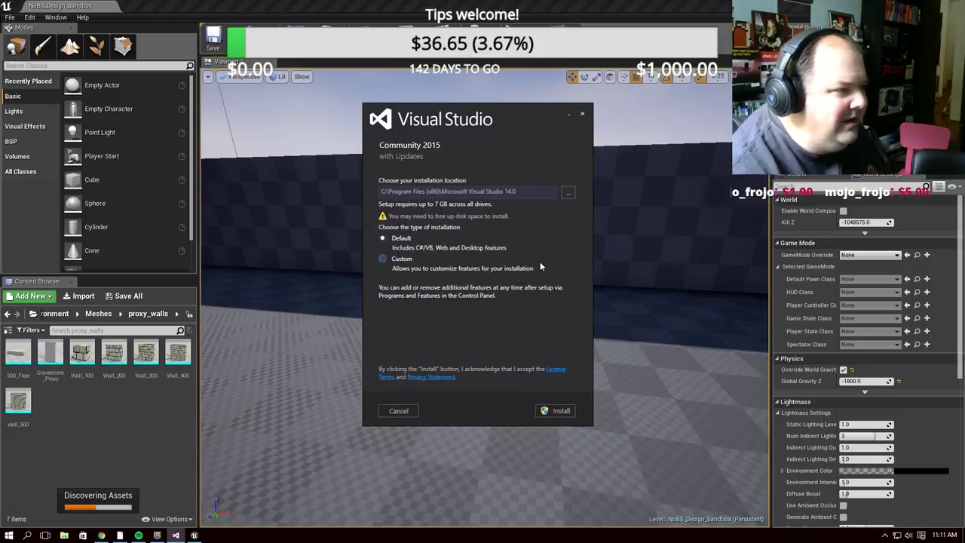
pyautogui.click(581, 114)
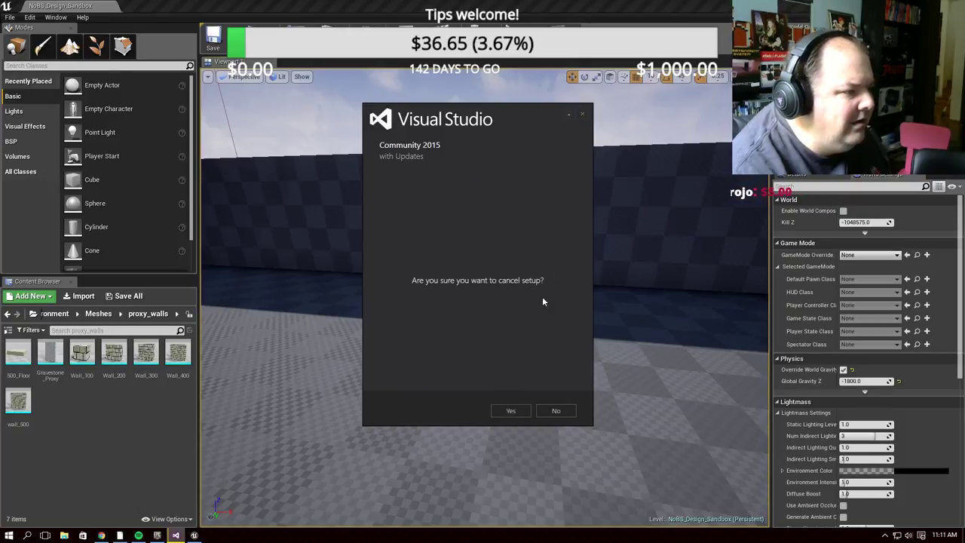
pyautogui.click(512, 410)
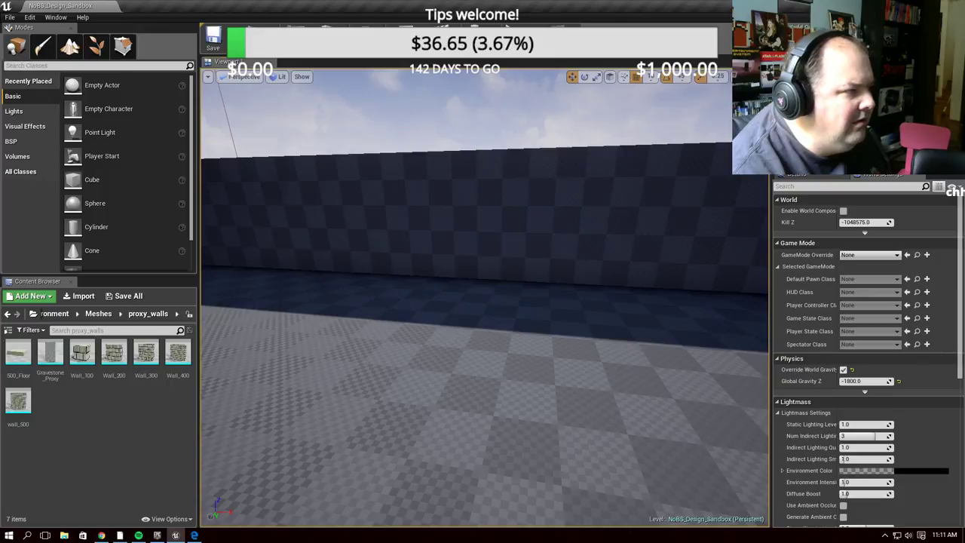
# Close the Visual Studio Help browser, turn the viewport camera toward the arena, and start Play In Editor
pyautogui.rightClick(275, 358)
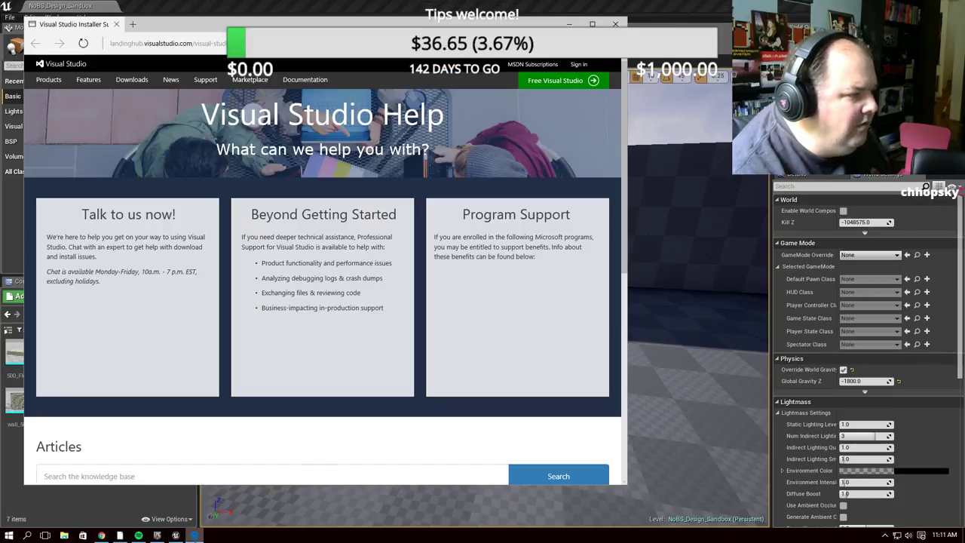
pyautogui.click(615, 23)
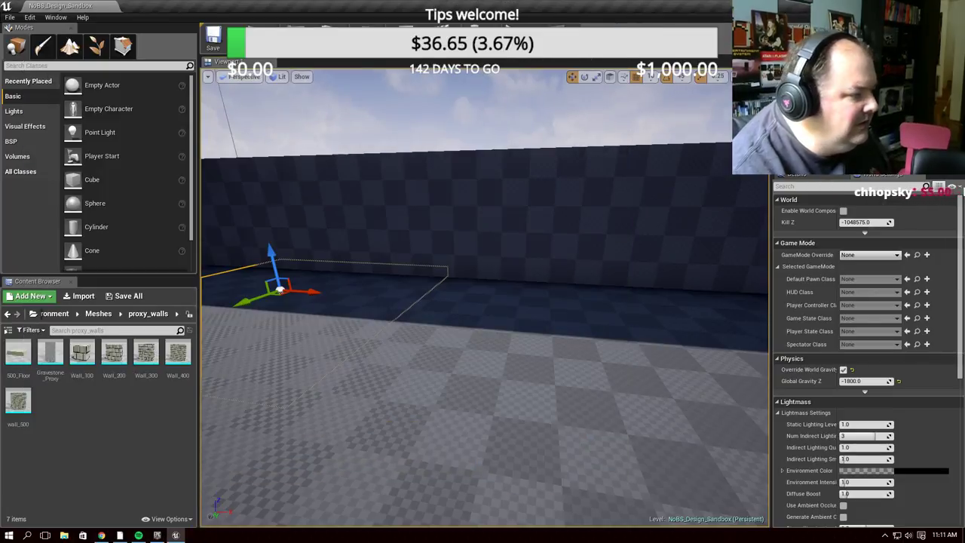
pyautogui.moveTo(483, 302); pyautogui.dragTo(512, 271, button='right')
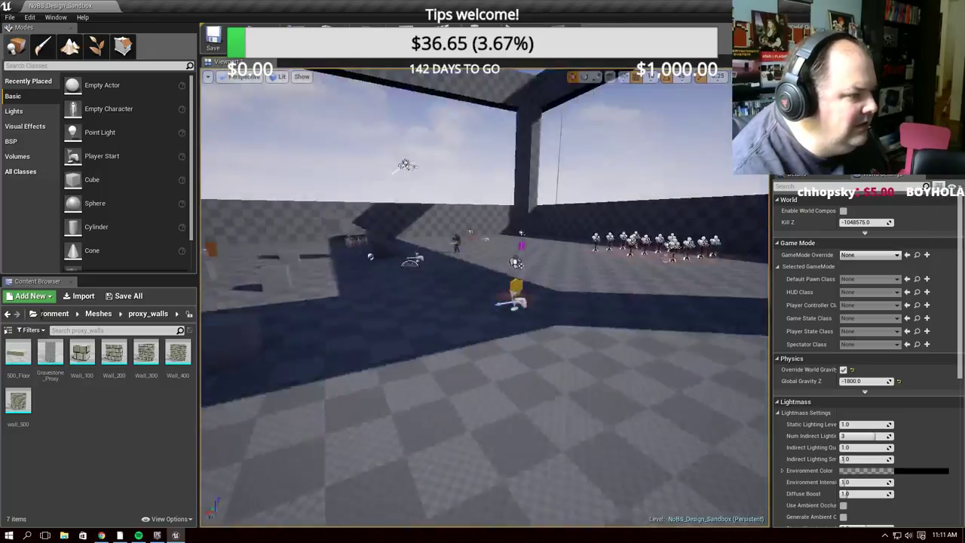
pyautogui.moveTo(577, 342); pyautogui.dragTo(603, 340, button='right')
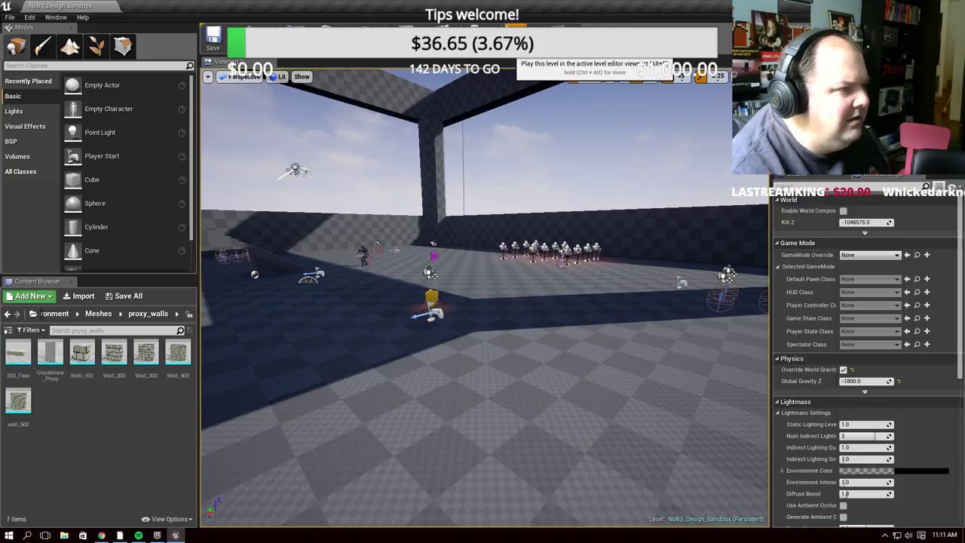
pyautogui.click(519, 44)
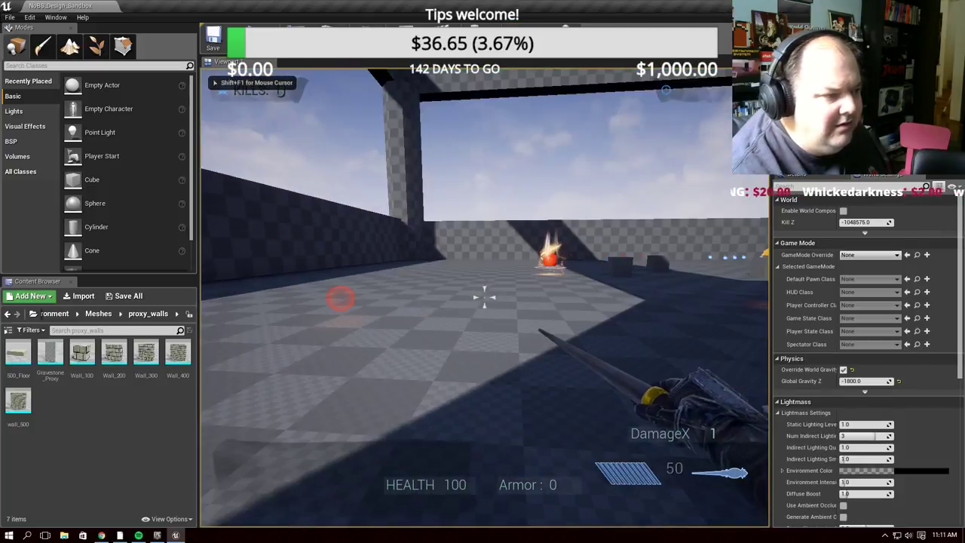
# Fire the rifle at the corner frame, pillar and floor, then reload
pyautogui.click(484, 296)
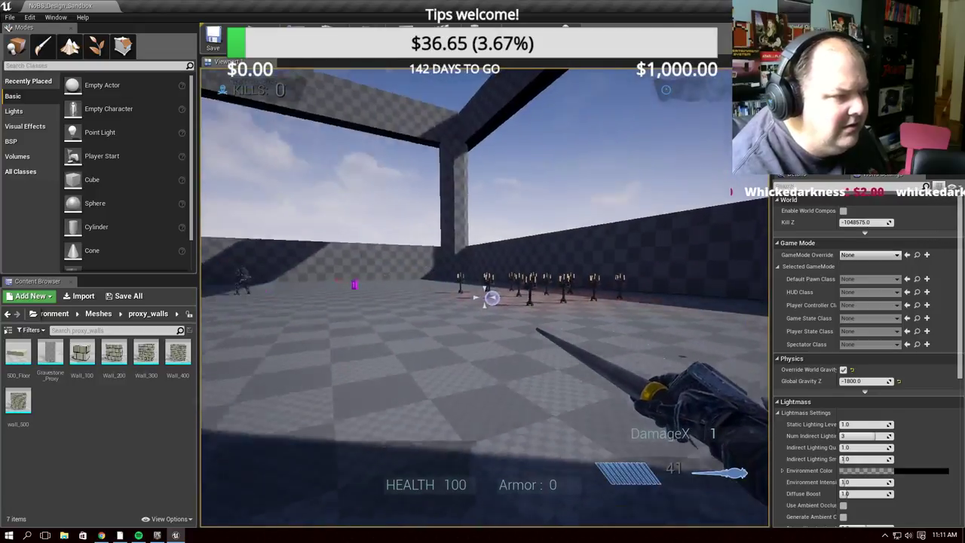
pyautogui.click(484, 297)
pyautogui.click(484, 296)
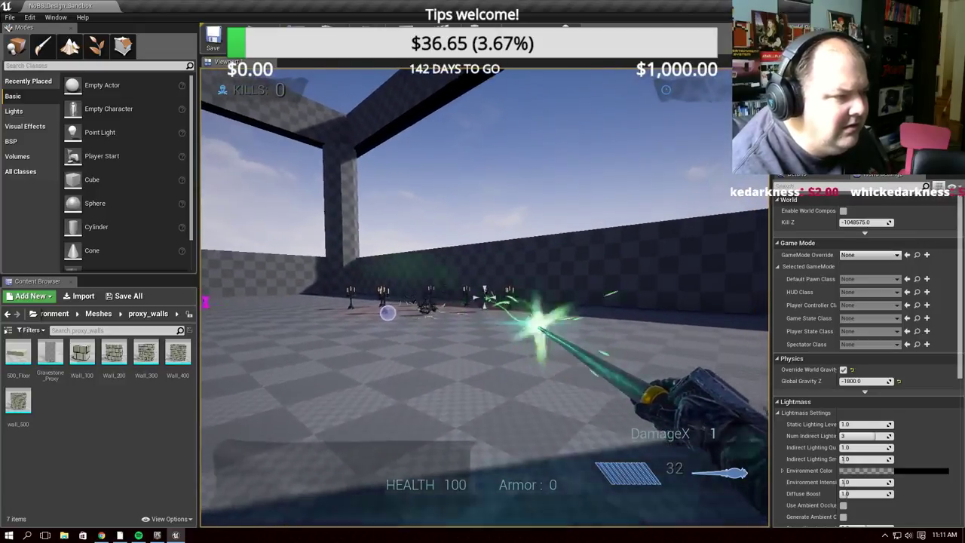
pyautogui.click(485, 290)
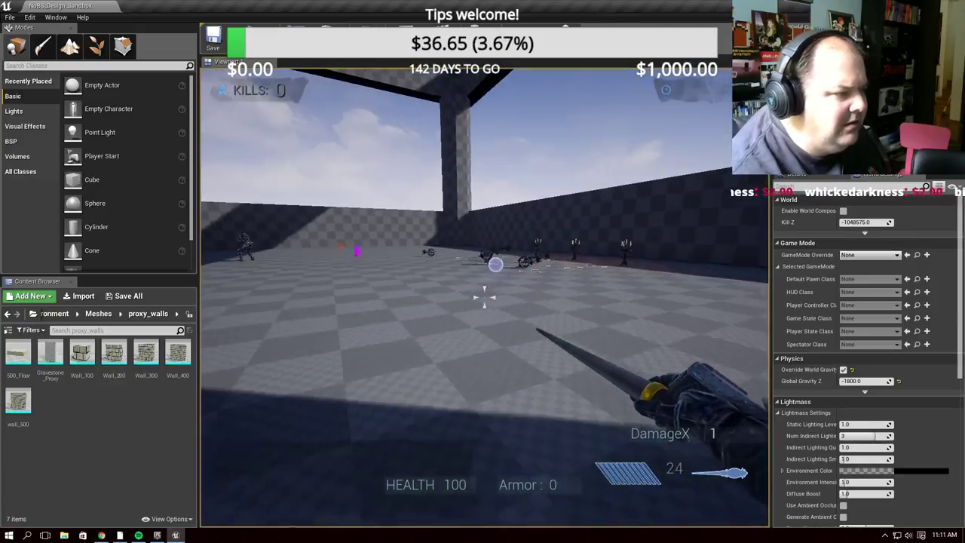
pyautogui.press('r')
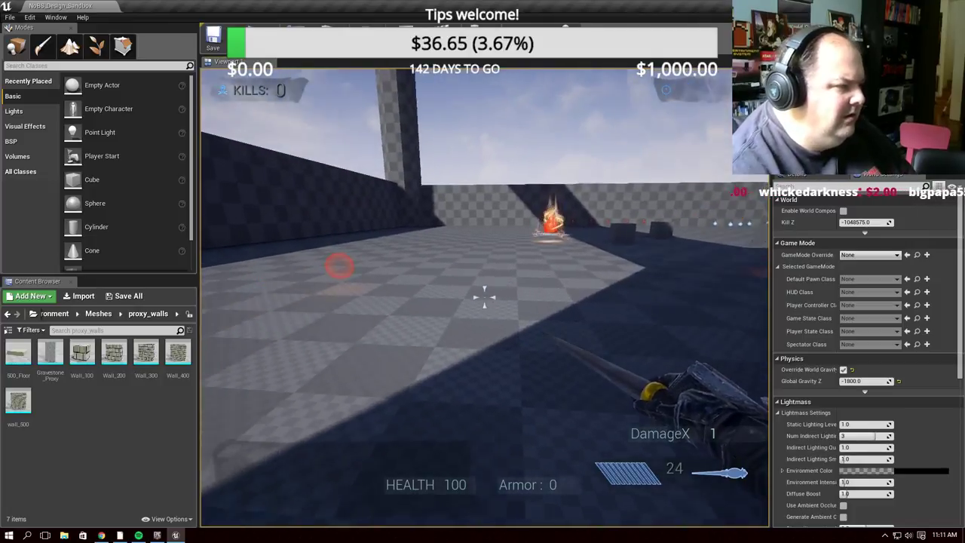
# Switch to the red orb weapon and fire it at enemies across the arena, reloading midway
pyautogui.press('2')
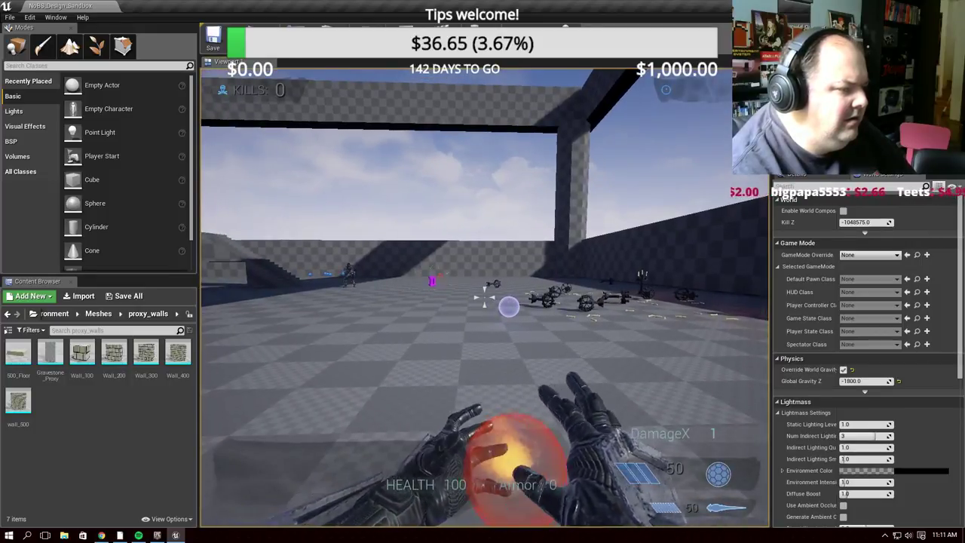
pyautogui.click(484, 300)
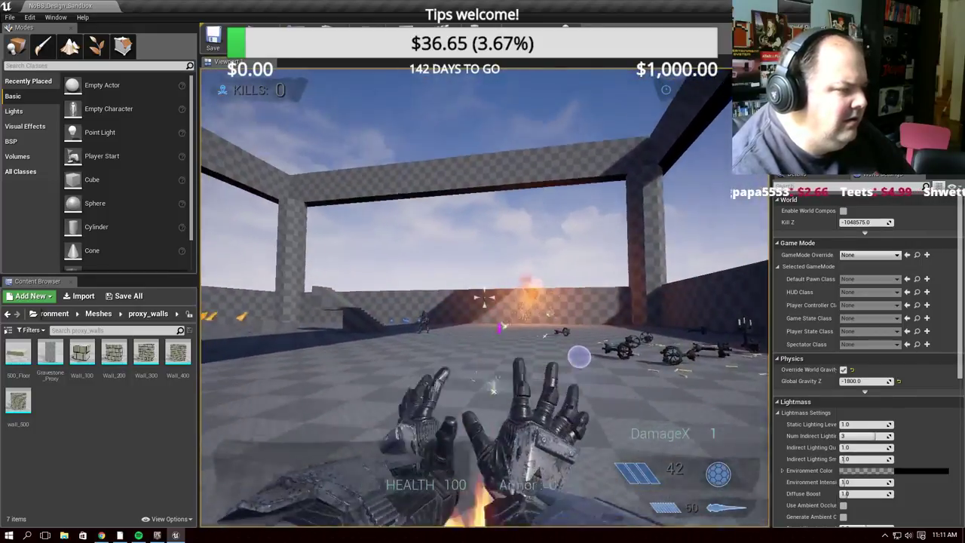
pyautogui.click(484, 300)
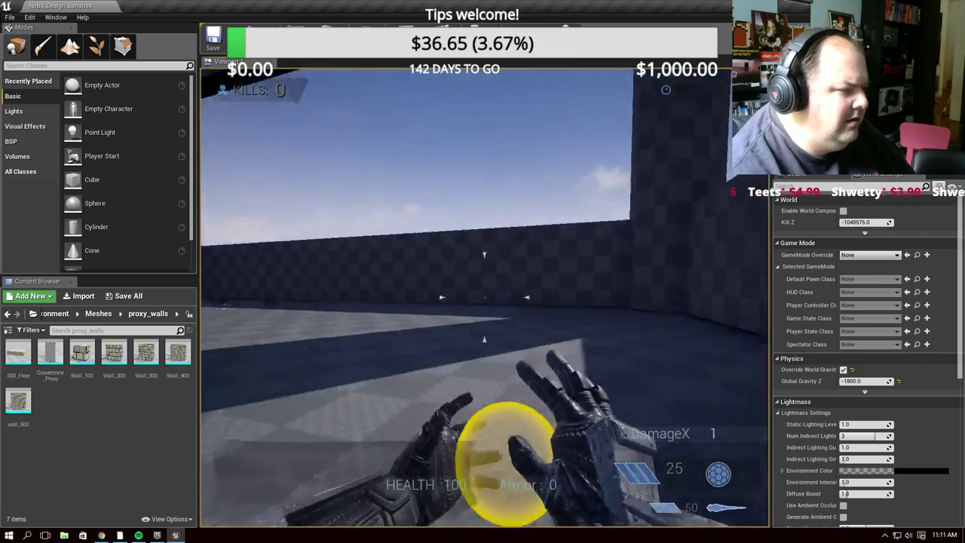
pyautogui.click(484, 300)
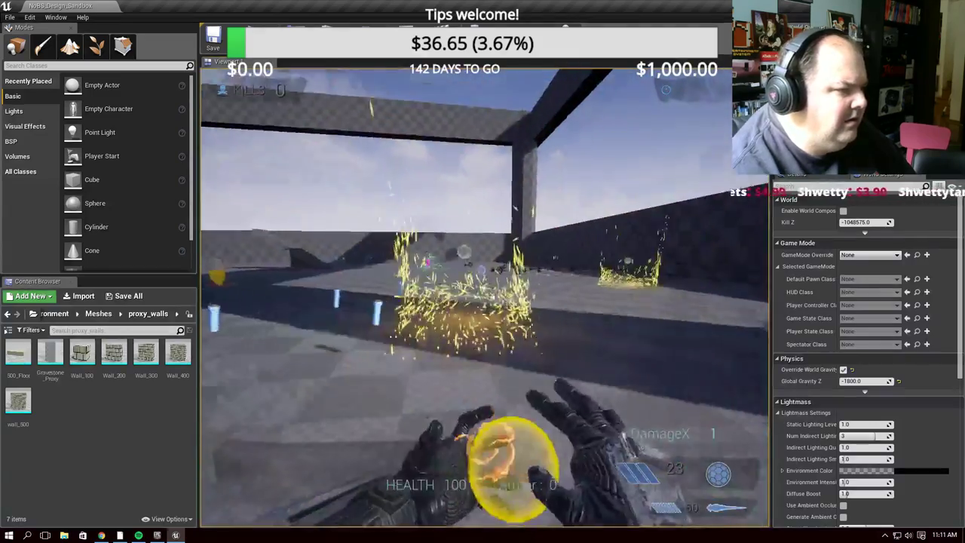
pyautogui.click(484, 299)
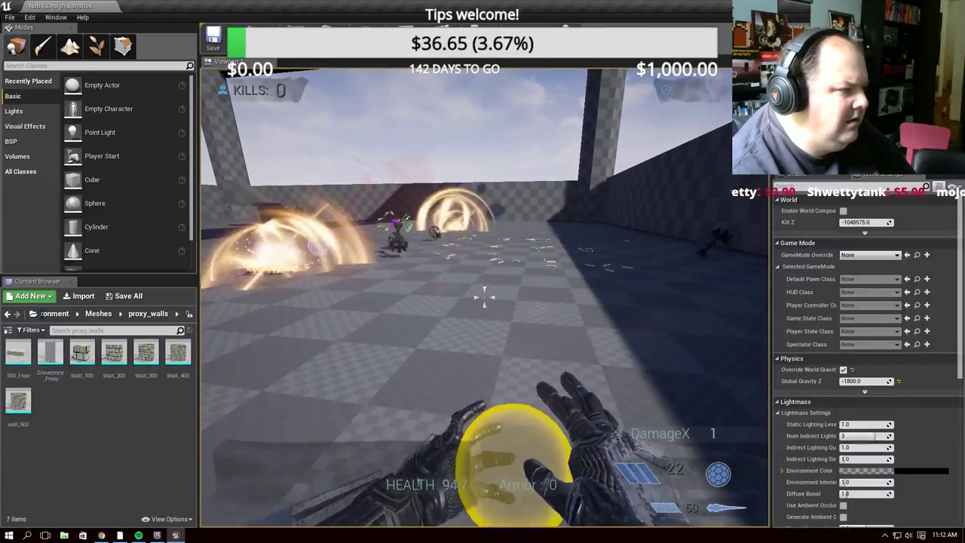
pyautogui.press('r')
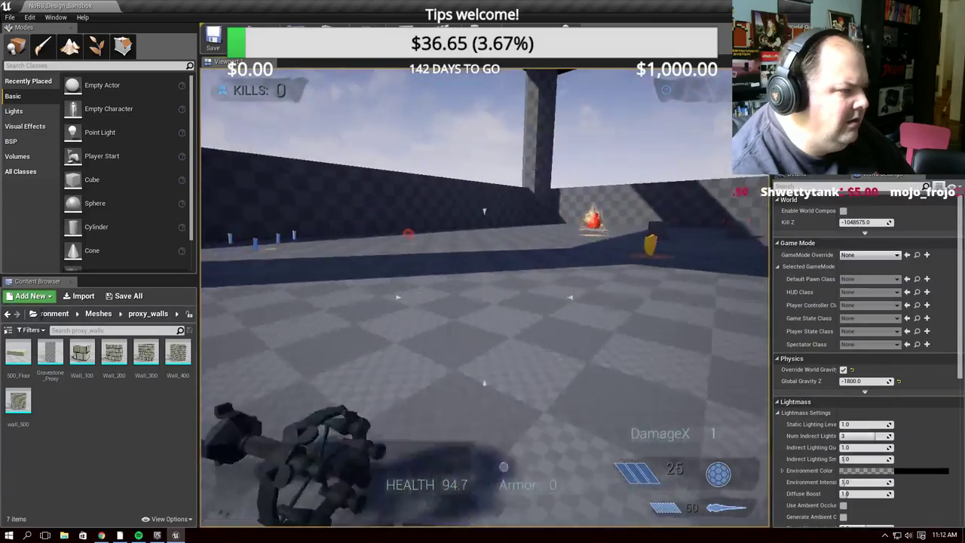
pyautogui.click(484, 300)
pyautogui.click(484, 300)
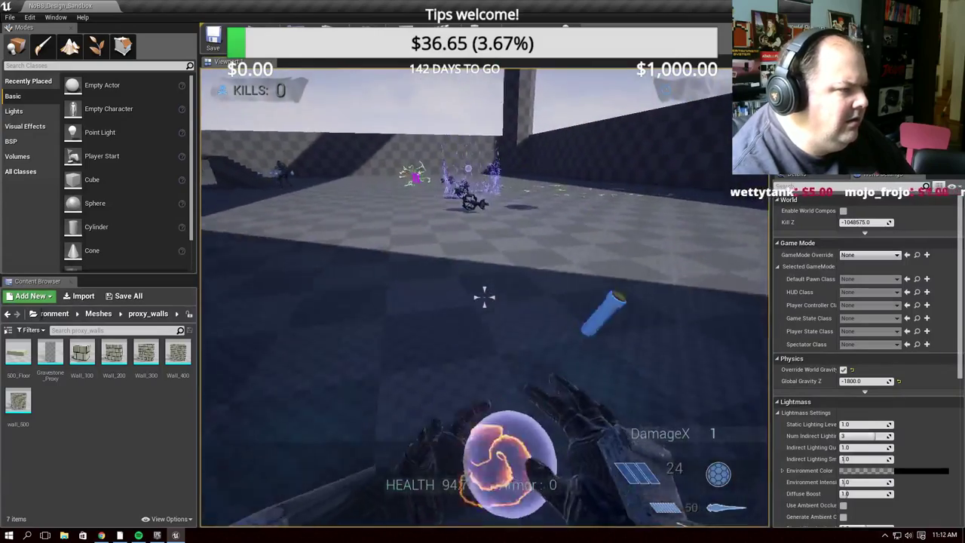
pyautogui.click(484, 299)
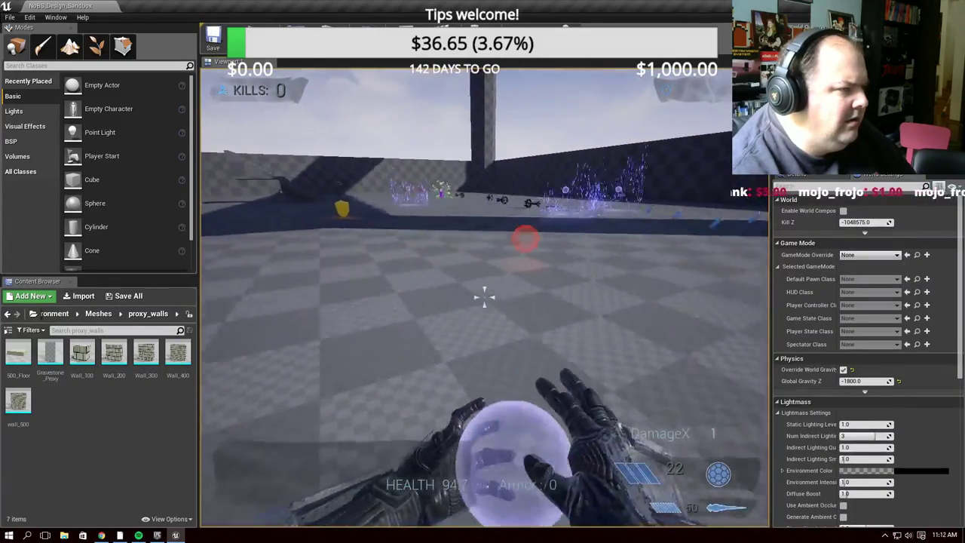
# Grab the yellow armor, switch to the rifle, kill the enemy by the stairs, and collect blue ammo
pyautogui.press('w')
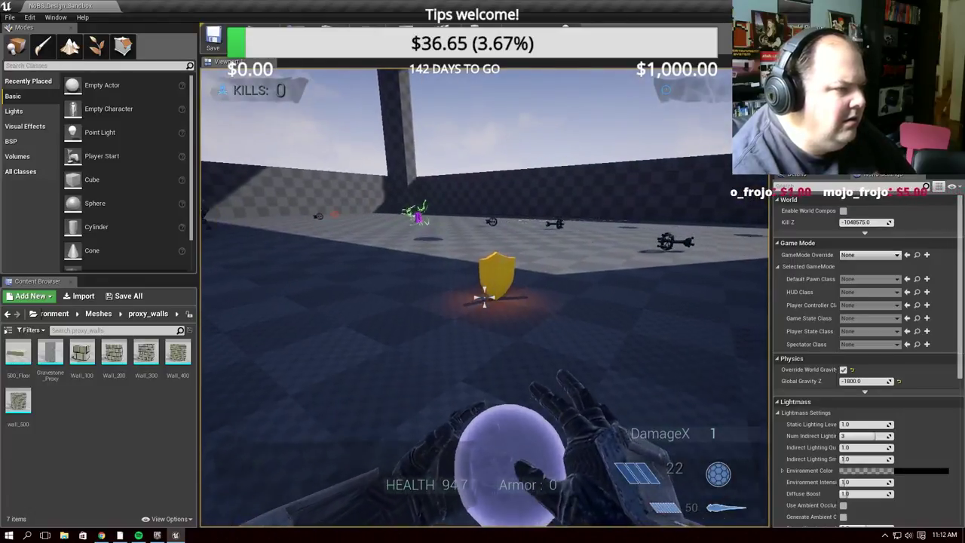
pyautogui.press('2')
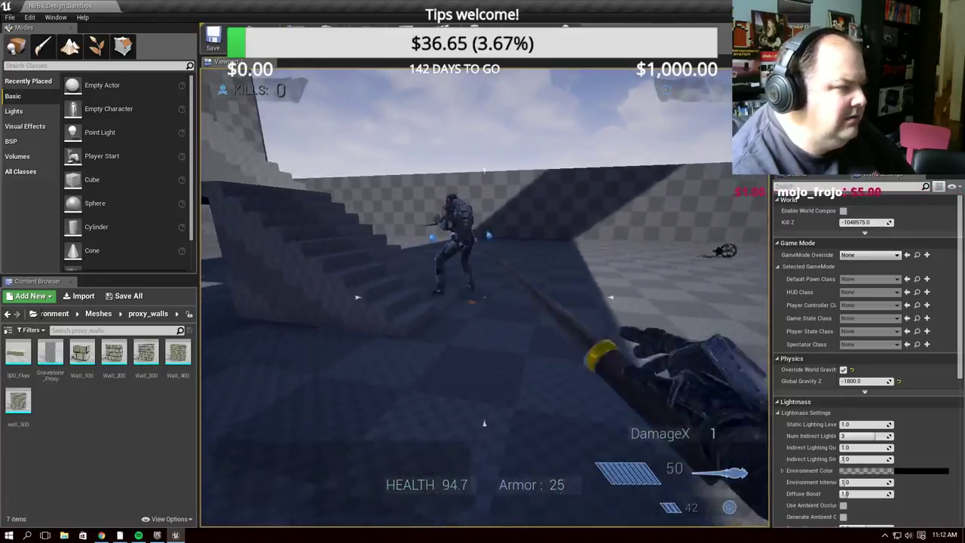
pyautogui.click(484, 299)
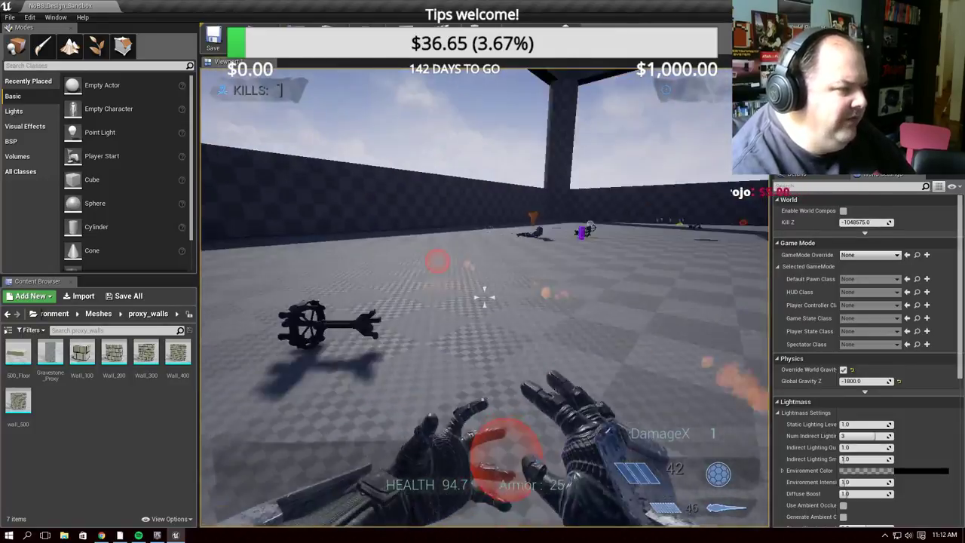
pyautogui.click(485, 298)
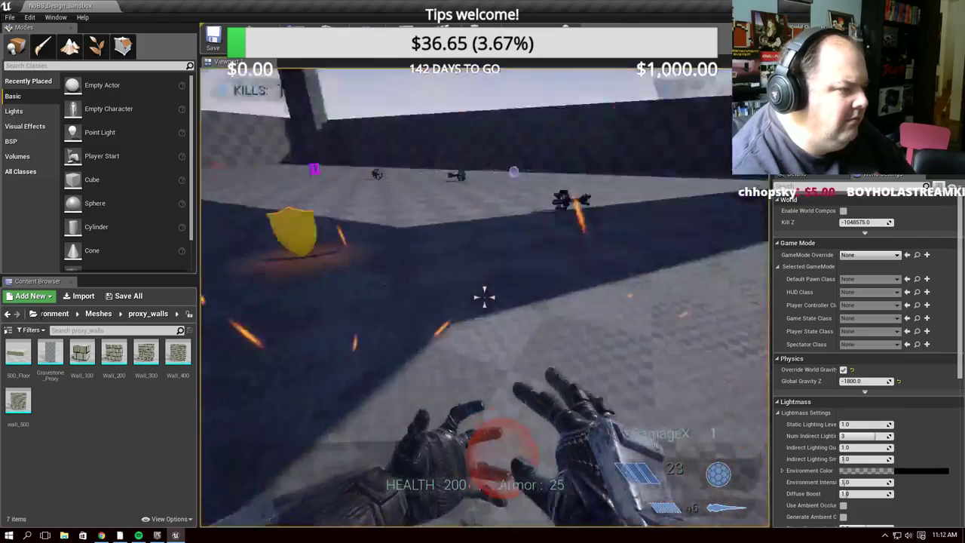
pyautogui.click(484, 298)
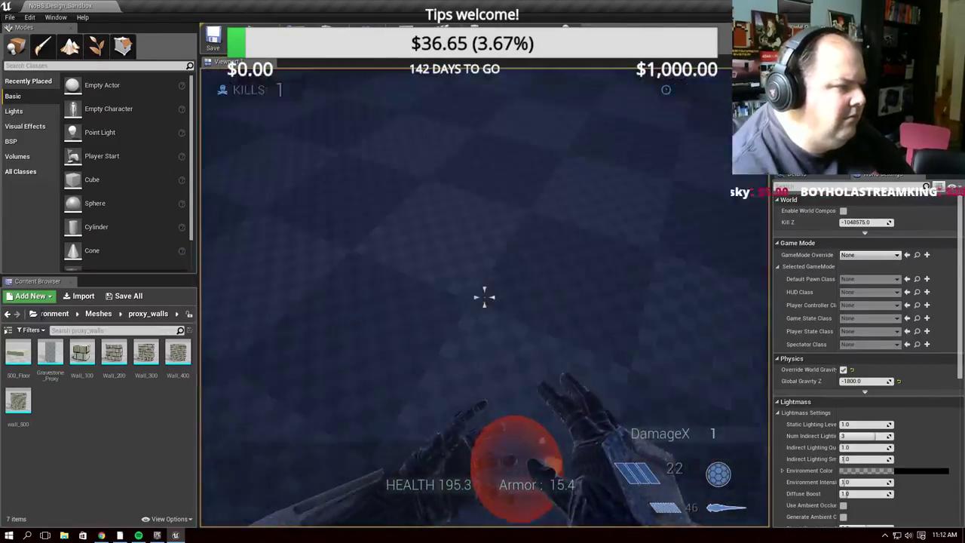
pyautogui.click(484, 298)
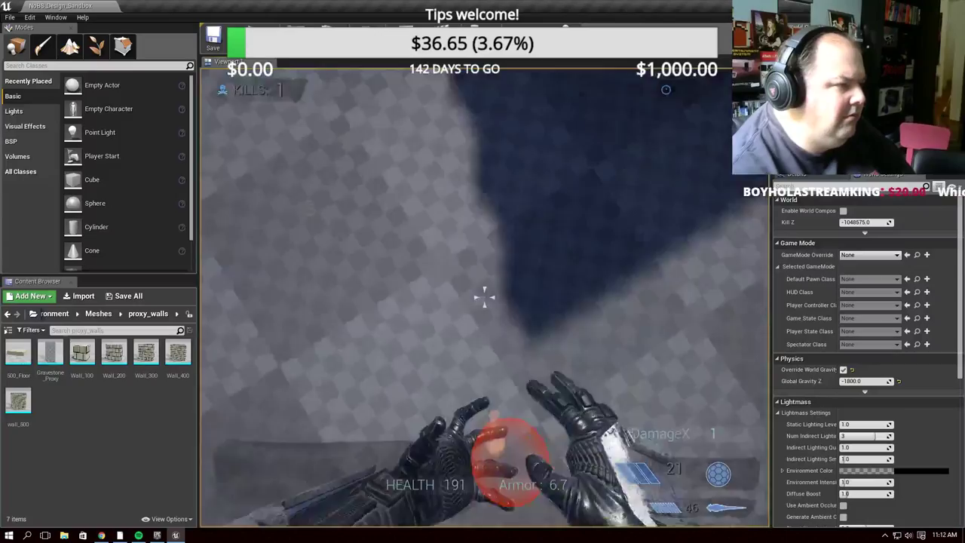
pyautogui.click(484, 298)
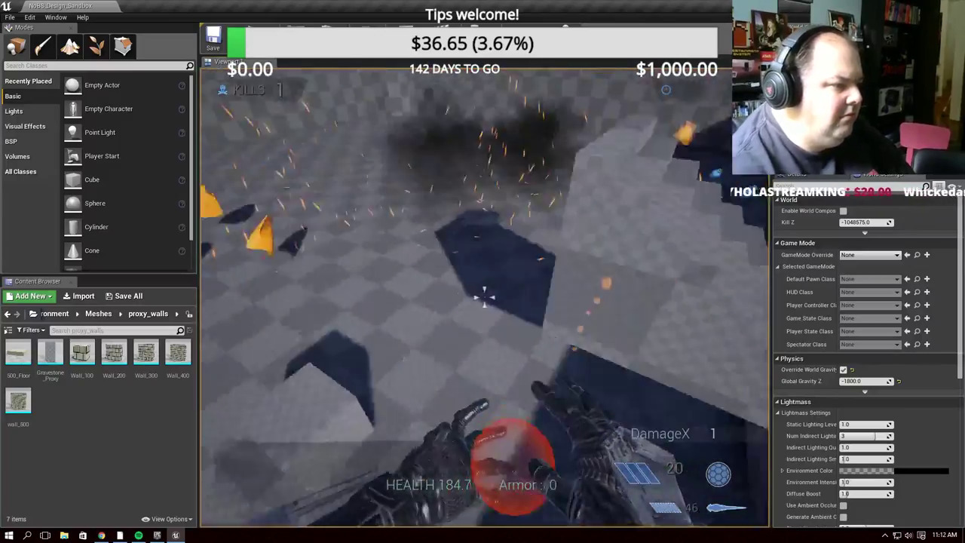
pyautogui.click(484, 298)
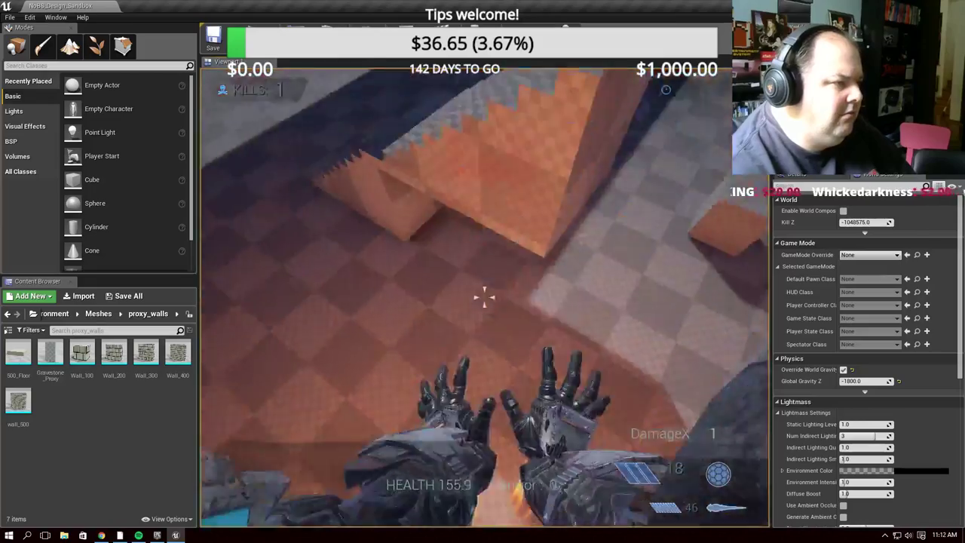
pyautogui.click(484, 298)
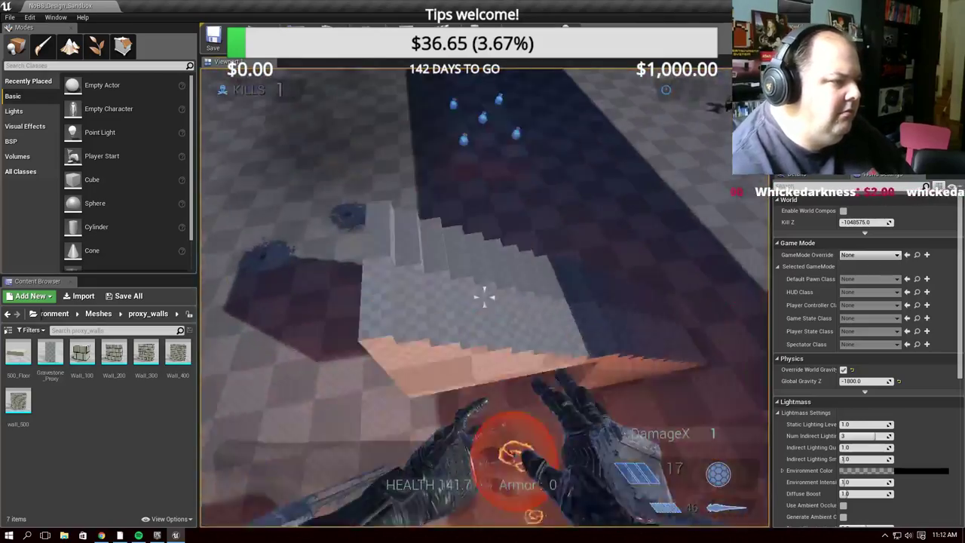
pyautogui.click(484, 298)
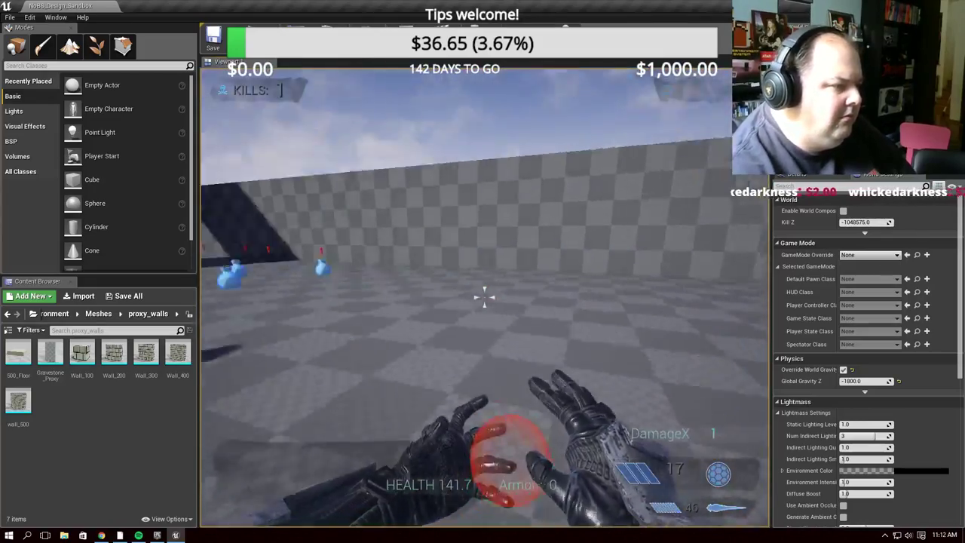
pyautogui.press('w')
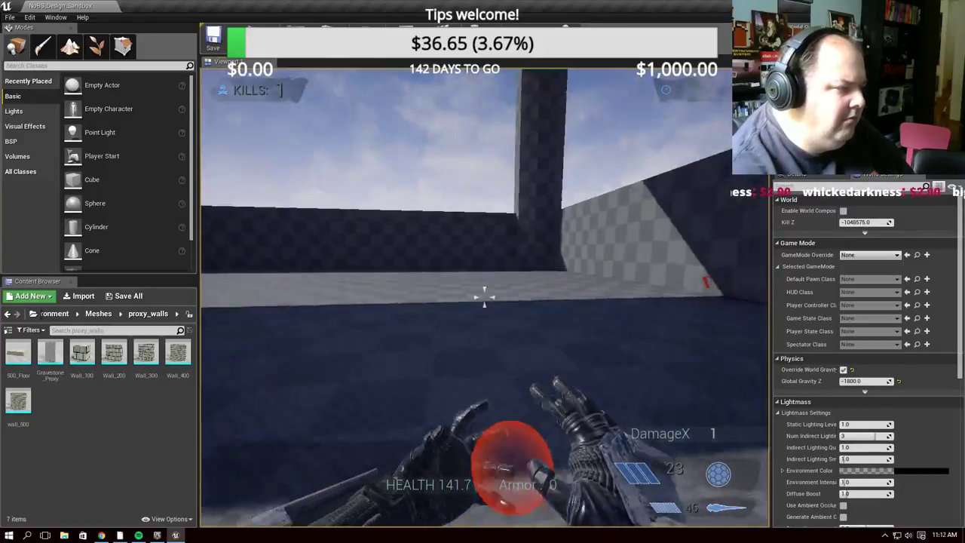
# Stop the play-test, go up to the Environment folder, and open the NoBS_DM_Grave level from Maps
pyautogui.press('Escape')
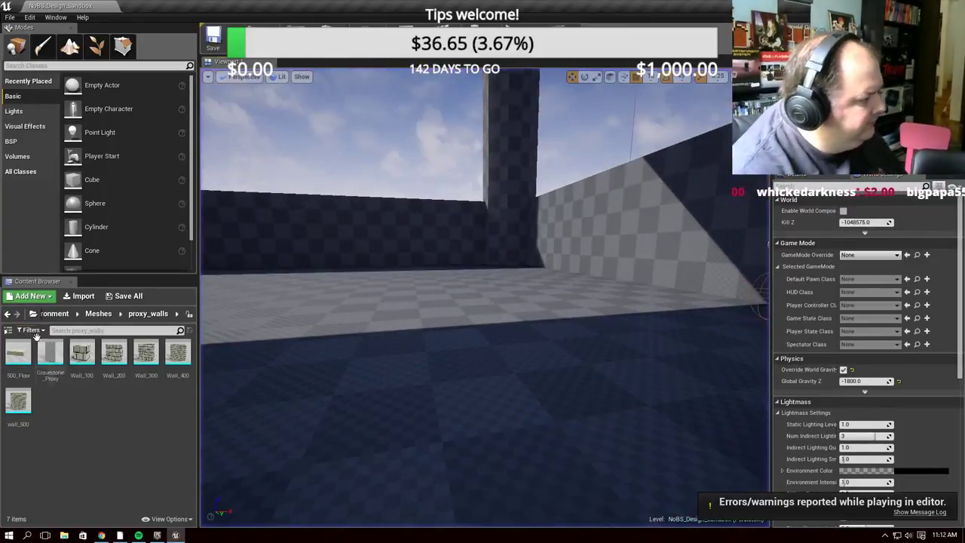
pyautogui.click(58, 318)
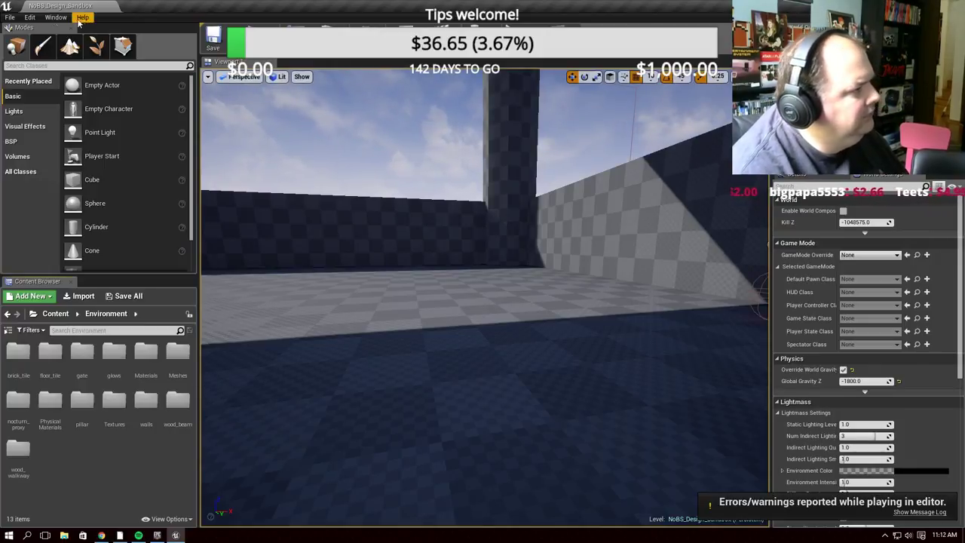
pyautogui.click(9, 16)
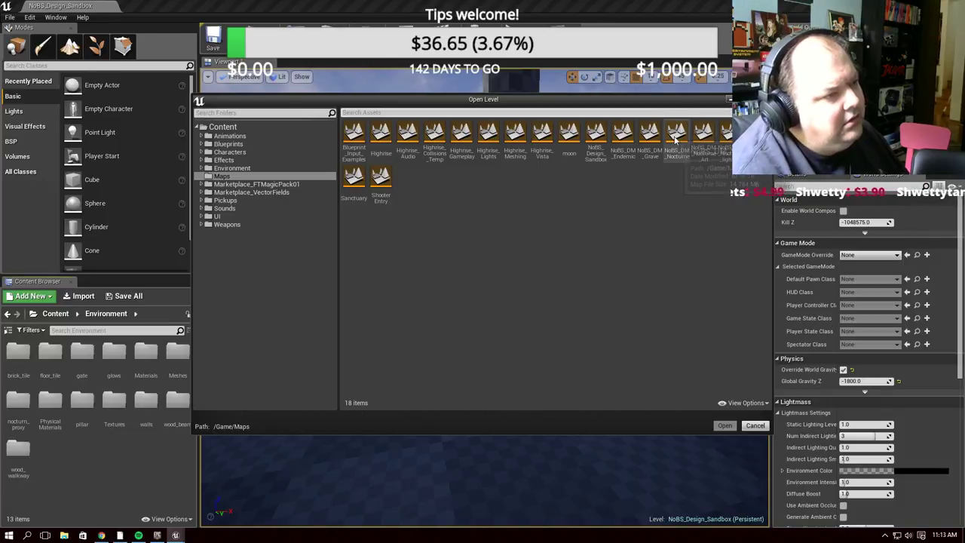
pyautogui.doubleClick(645, 138)
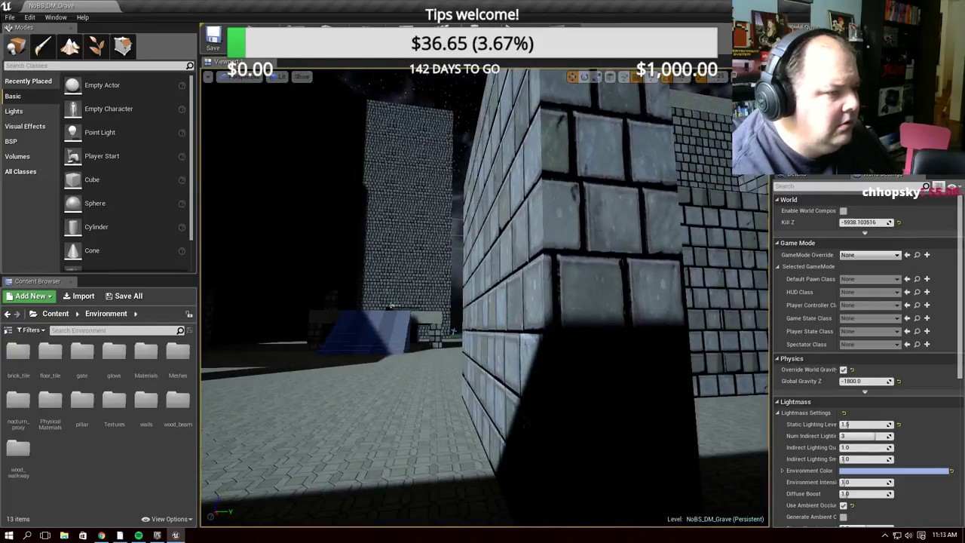
# Start playing the graveyard level with Alt+P in full screen (F11) and take first-person control
pyautogui.moveTo(483, 301); pyautogui.dragTo(528, 294, button='right')
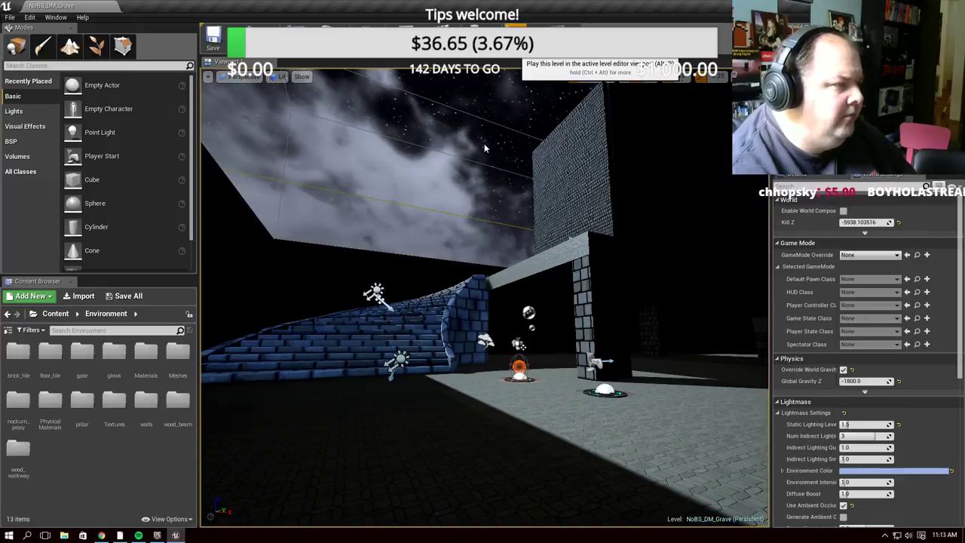
pyautogui.hotkey('alt', 'p')
pyautogui.press('F11')
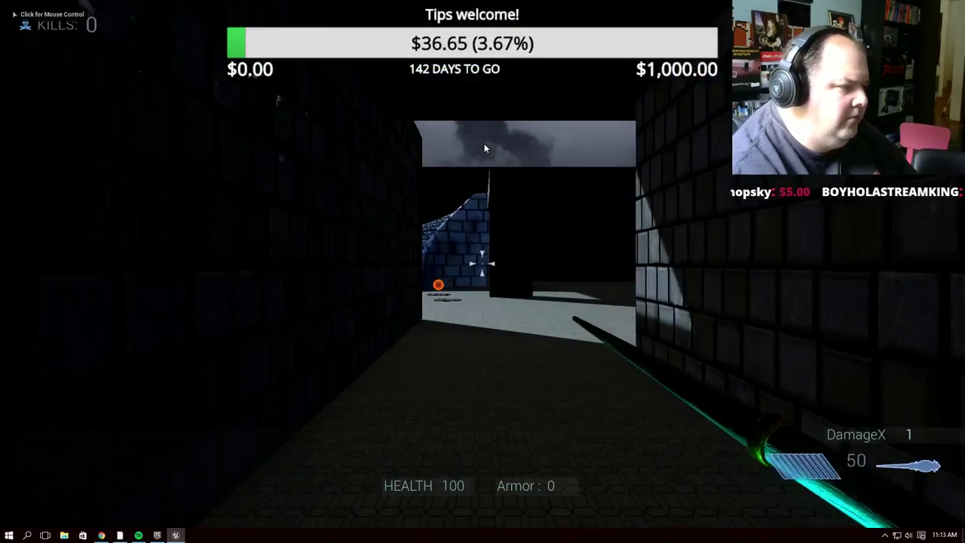
pyautogui.press('w')
pyautogui.click(476, 175)
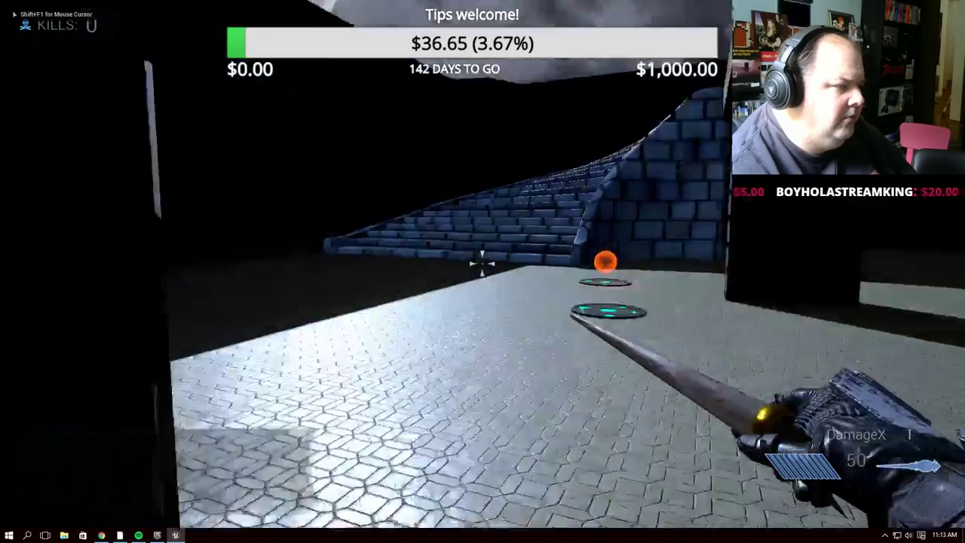
# Walk past the cyan jump pad onto the upper ledge, fire a rocket, then drop into the graveyard field
pyautogui.press('w')
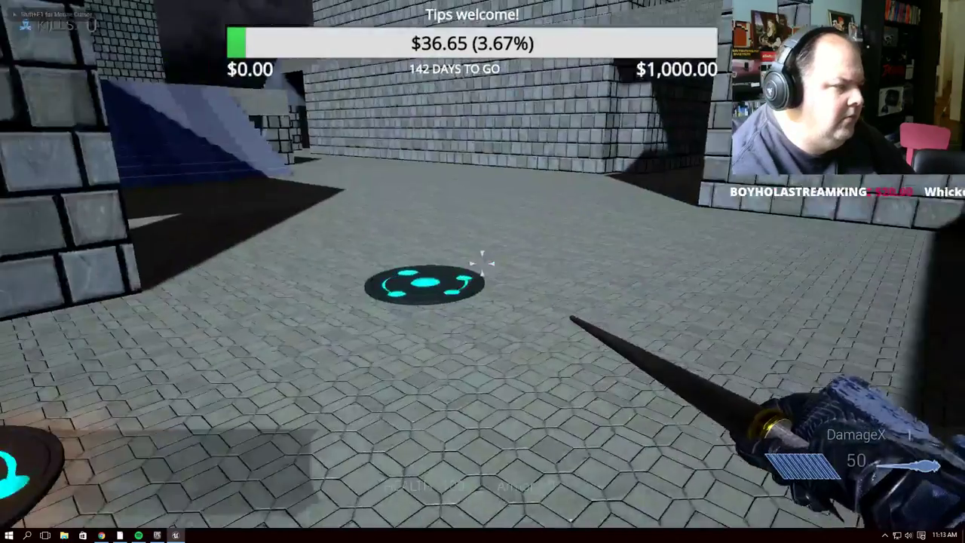
pyautogui.press('w')
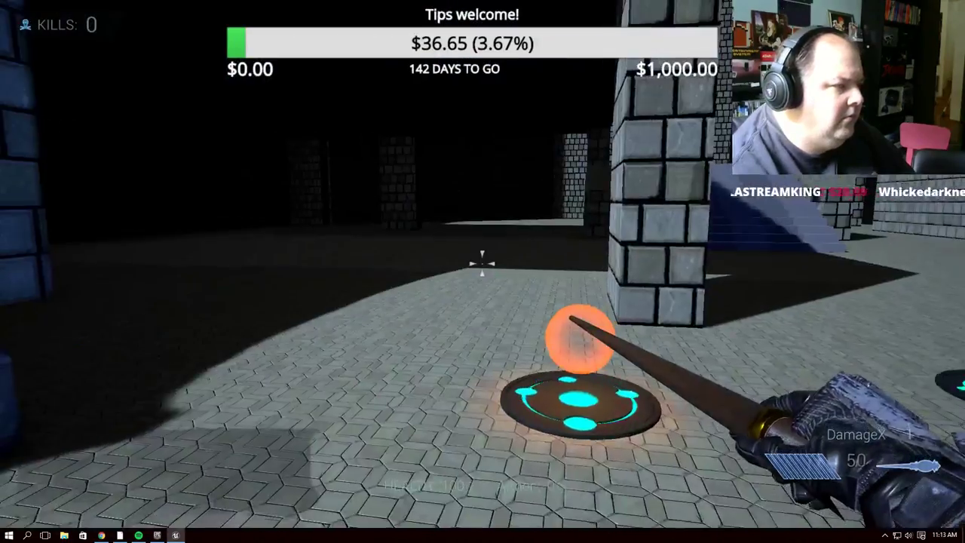
pyautogui.press('w')
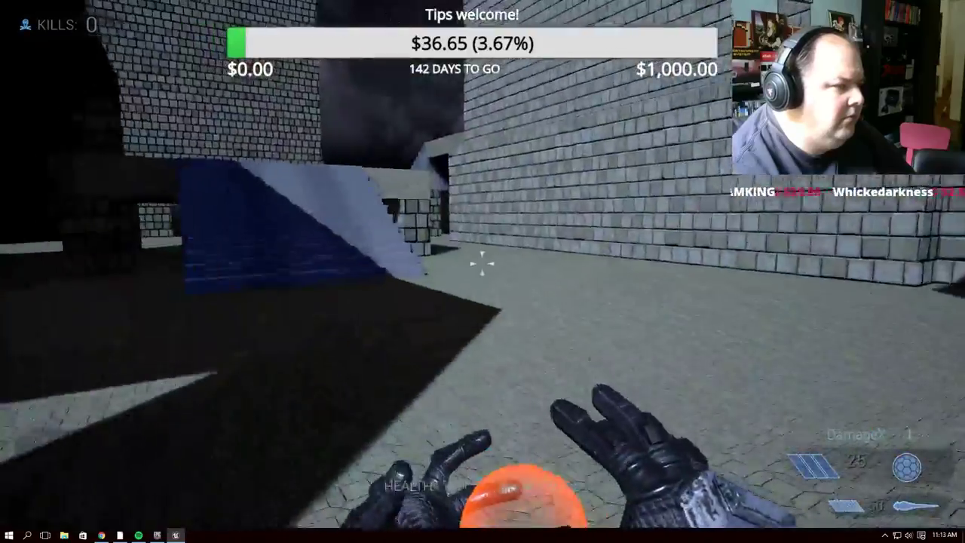
pyautogui.press('w')
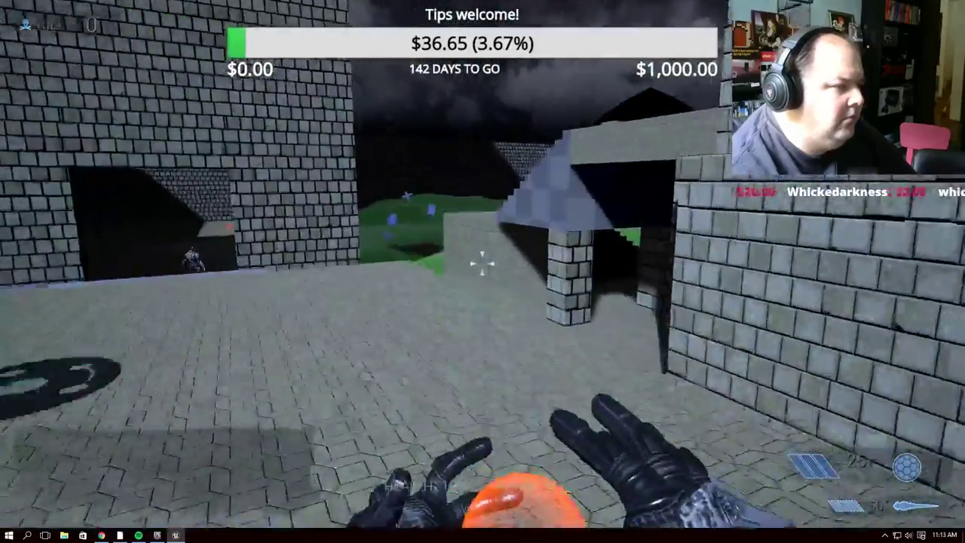
pyautogui.press('w')
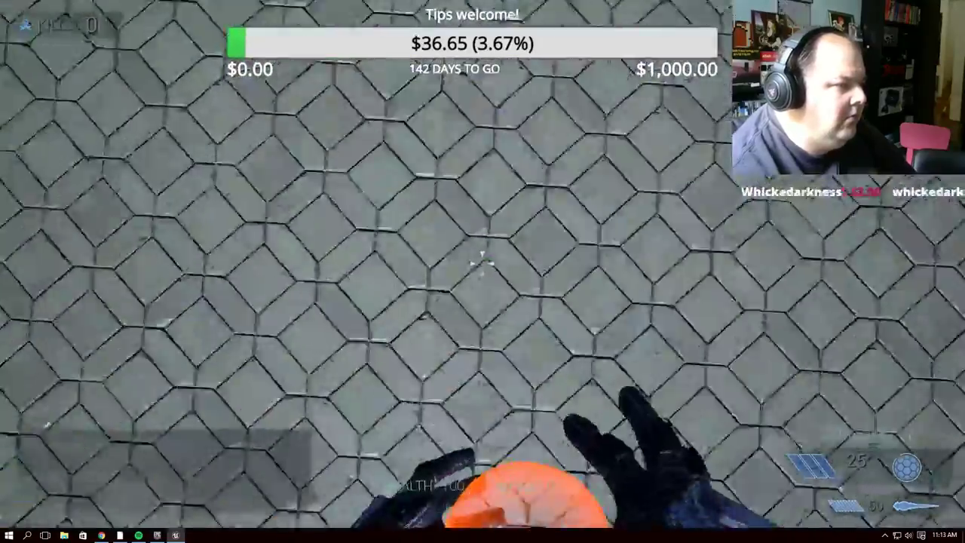
pyautogui.click(483, 264)
pyautogui.press('w')
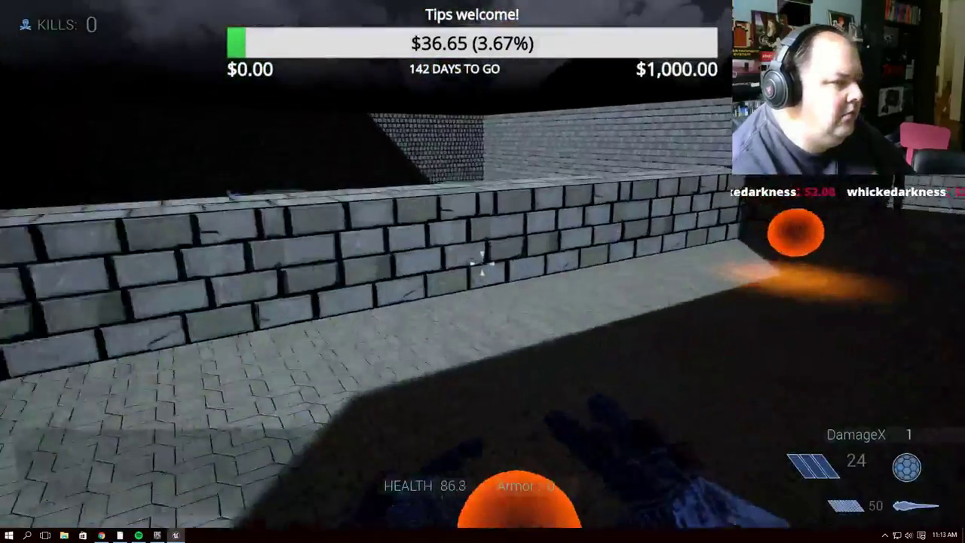
pyautogui.press('w')
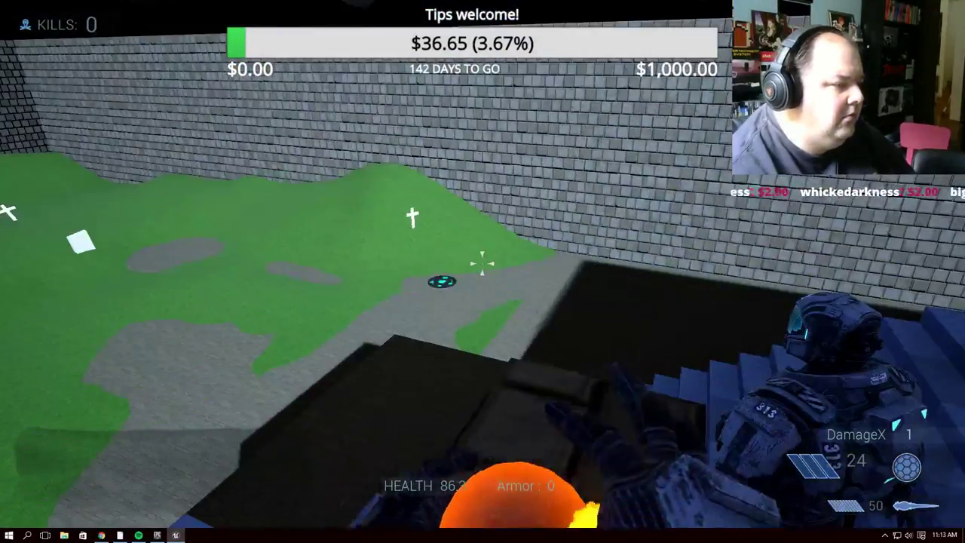
pyautogui.press('w')
pyautogui.press('w')
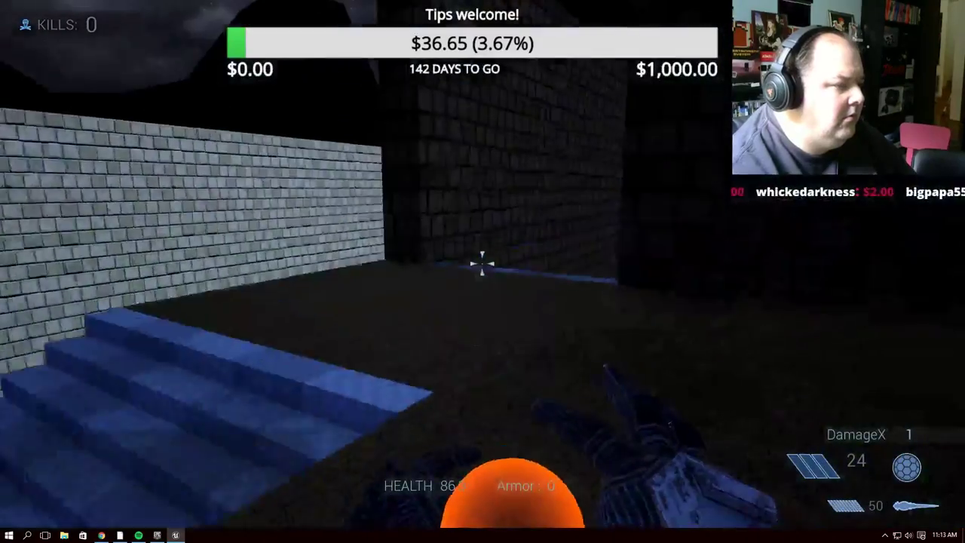
pyautogui.press('w')
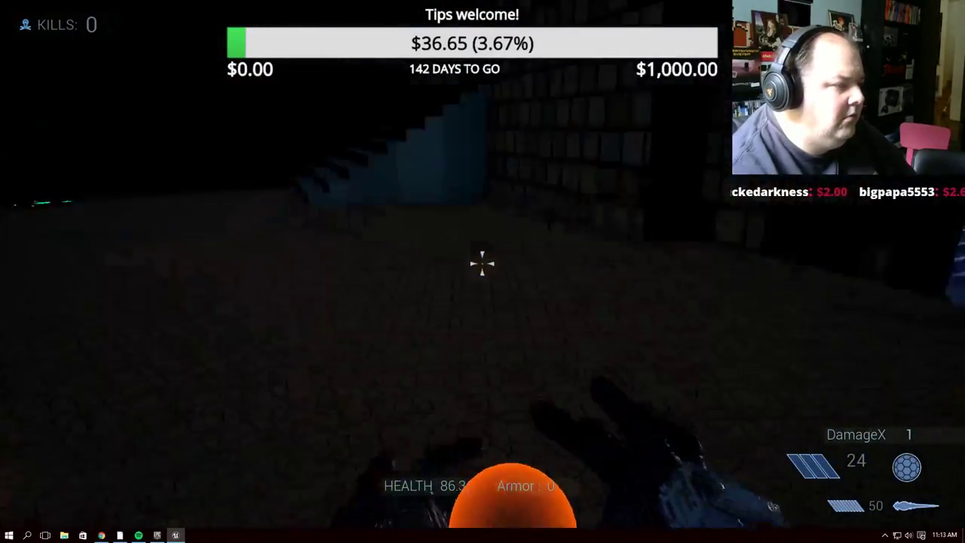
pyautogui.click(483, 262)
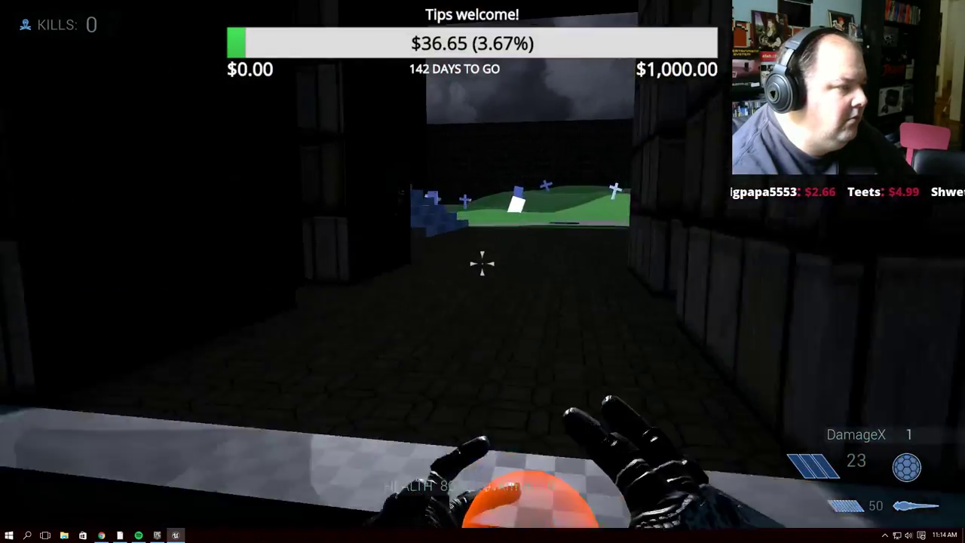
# Climb the blue stairs, fire rockets at the walls, and go through the grey tower onto the grass
pyautogui.press('w')
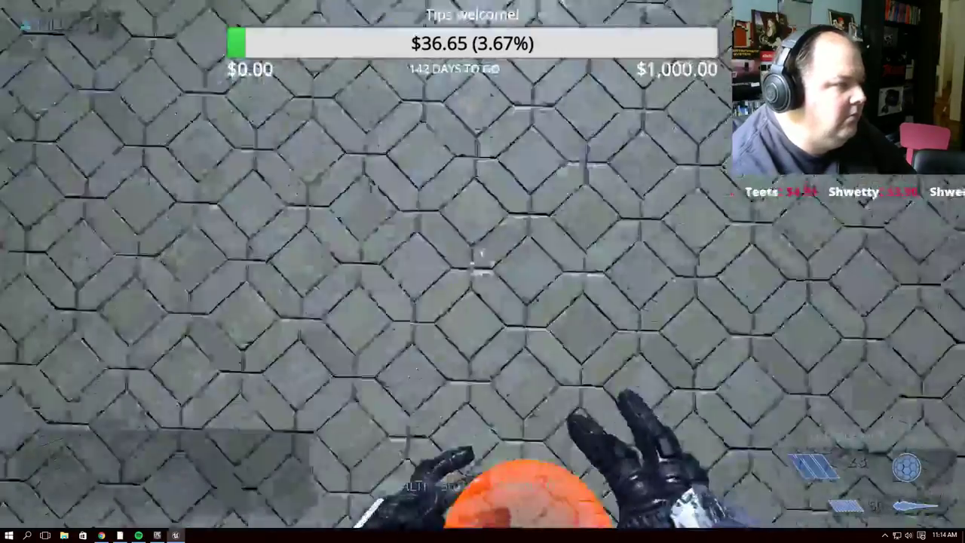
pyautogui.click(483, 262)
pyautogui.press('w')
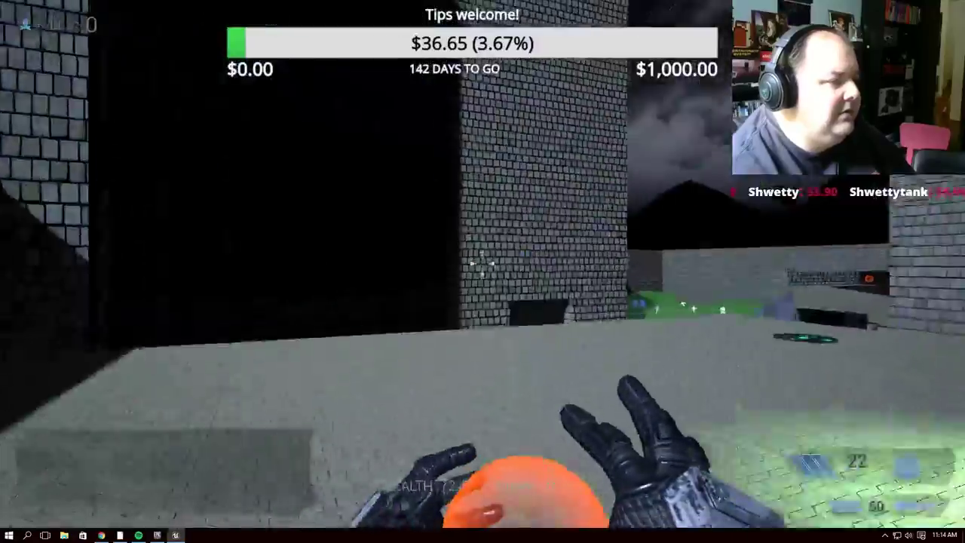
pyautogui.click(483, 263)
pyautogui.press('w')
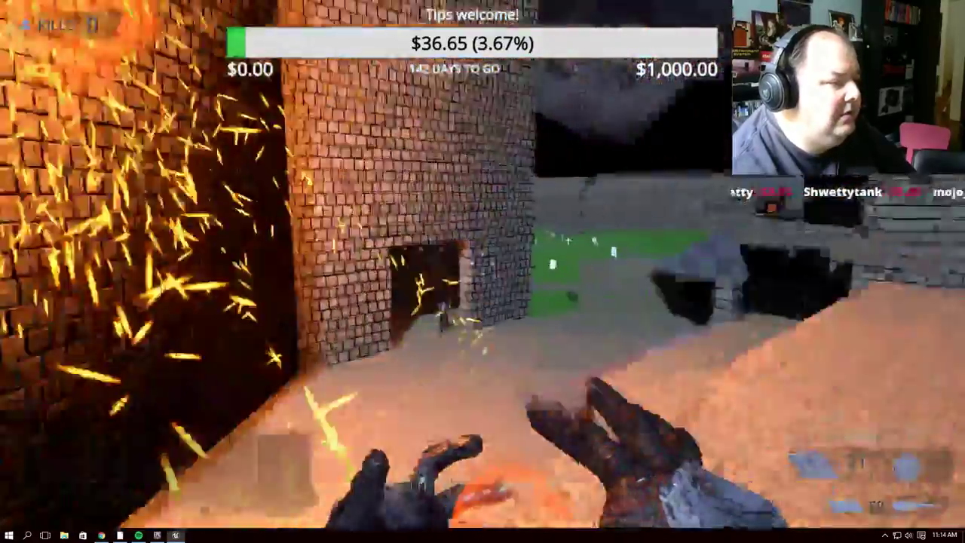
pyautogui.press('w')
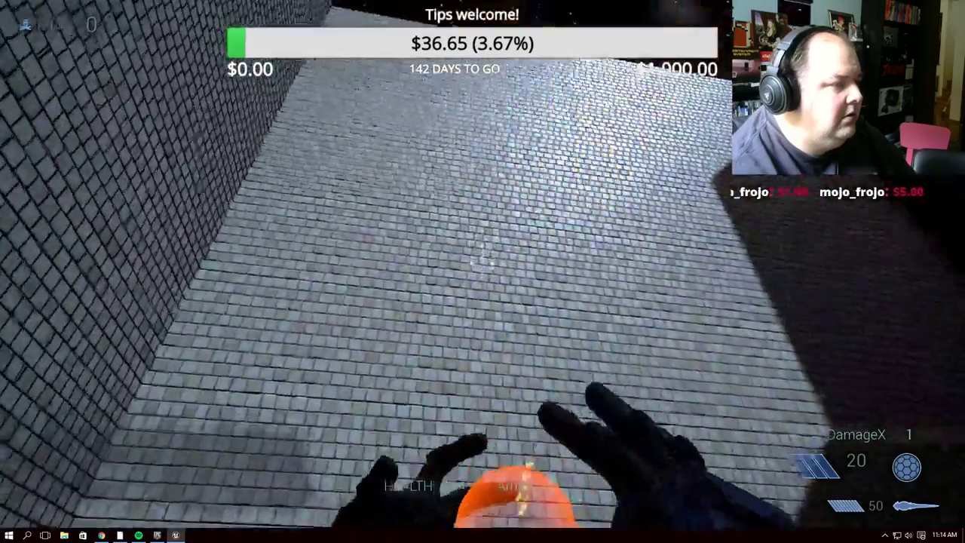
pyautogui.press('w')
pyautogui.press('w')
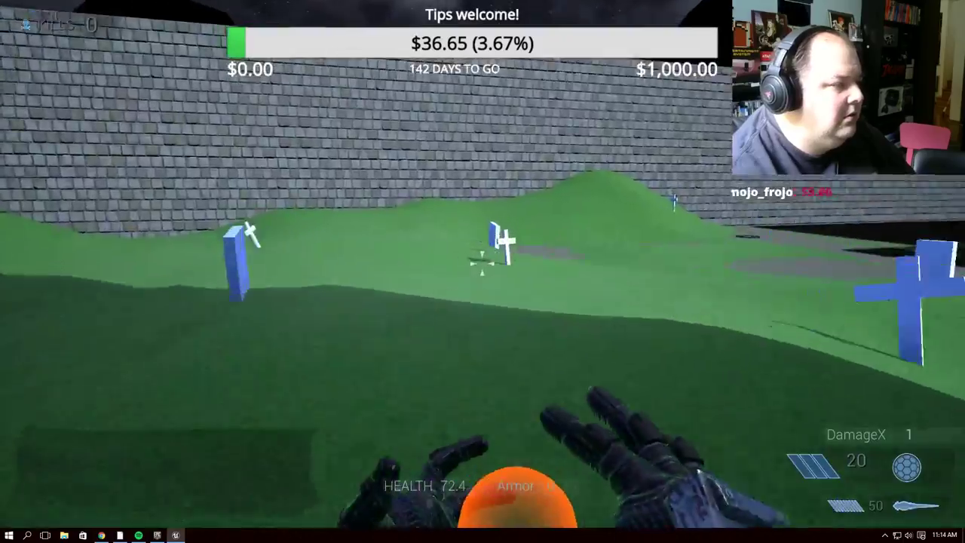
pyautogui.press('w')
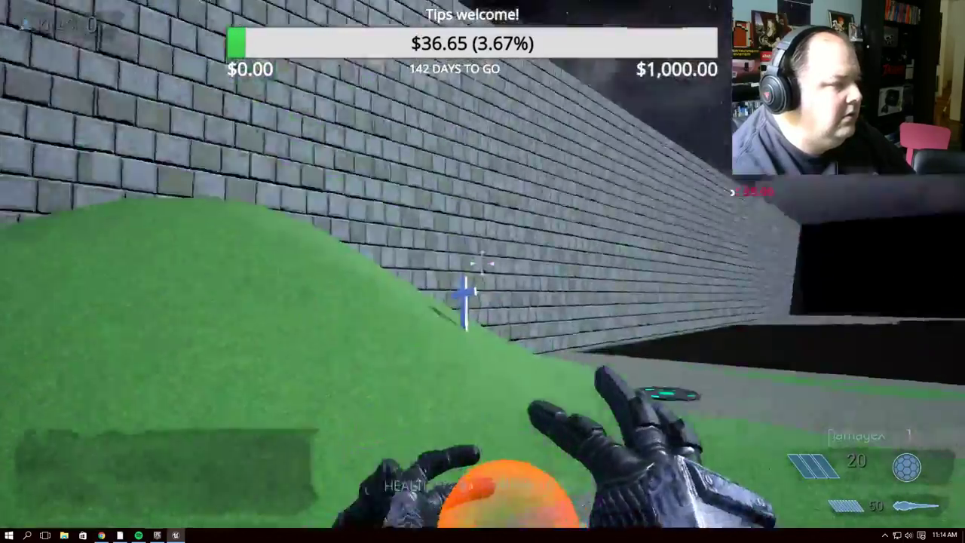
# Fire the beam weapon down the brick corridor and climb the stone stairs to the rooftop
pyautogui.click(483, 262)
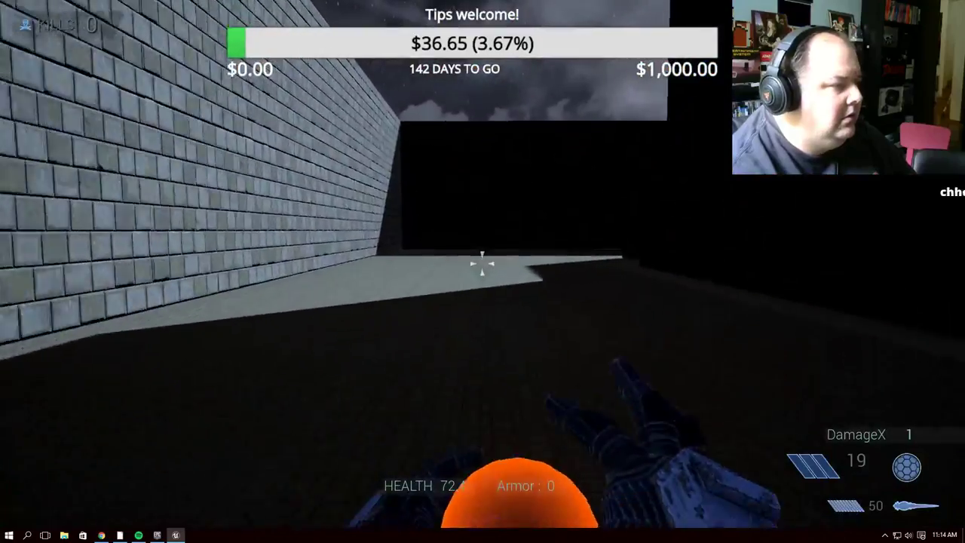
pyautogui.press('w')
pyautogui.click(483, 262)
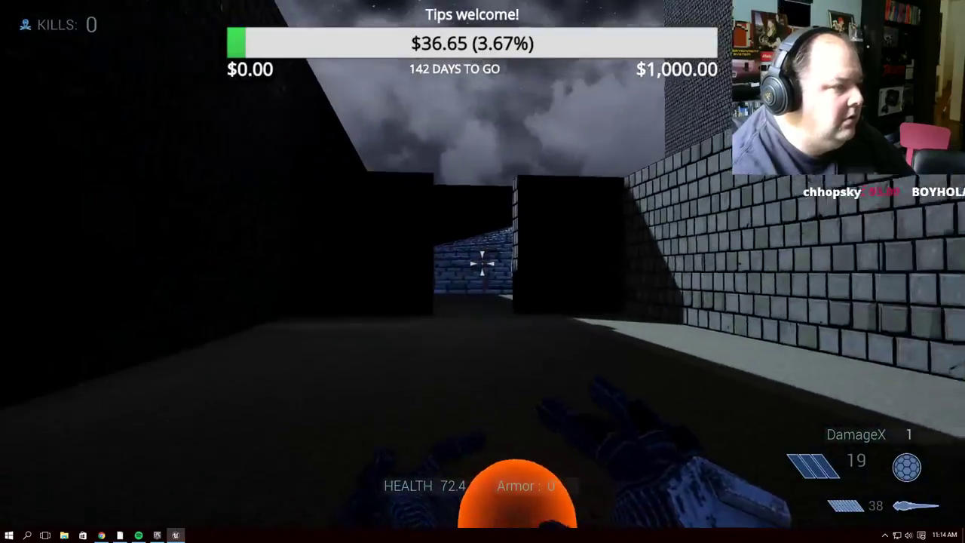
pyautogui.click(482, 263)
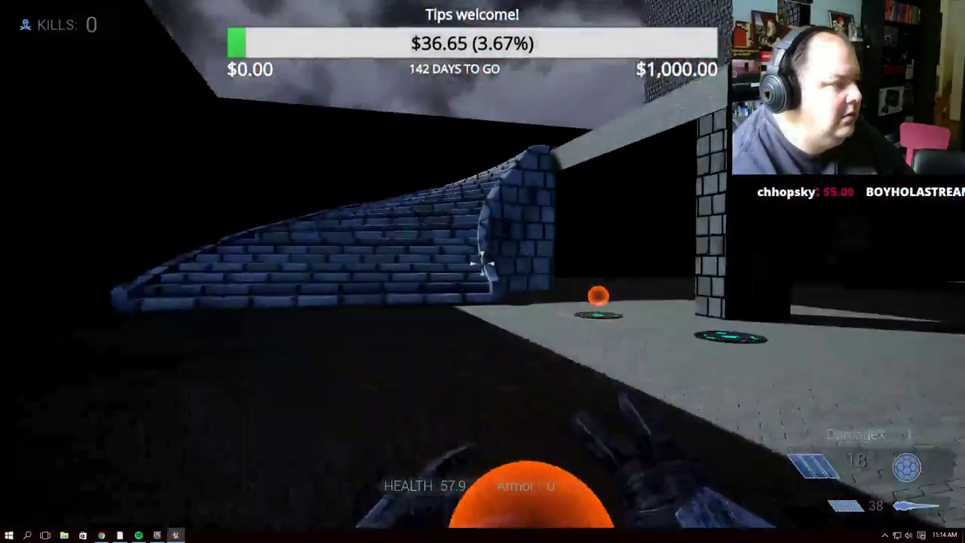
pyautogui.press('w')
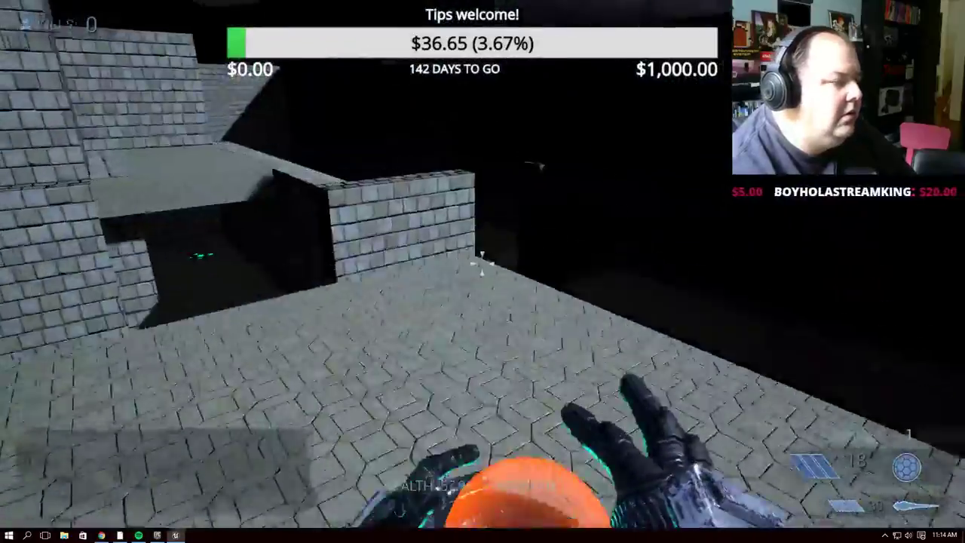
# Fire from the rooftop at the brick tower, then drop into the graveyard and advance down the corridor
pyautogui.click(481, 262)
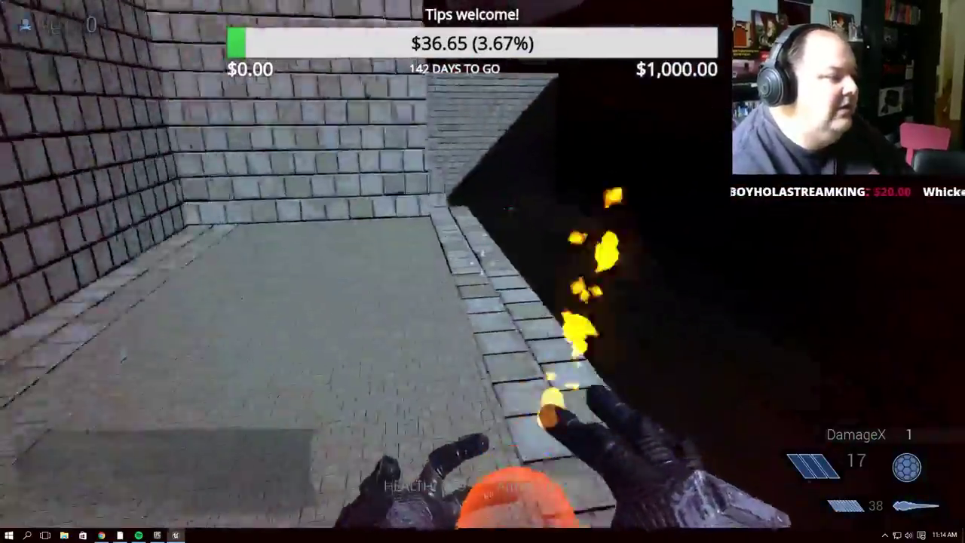
pyautogui.click(483, 262)
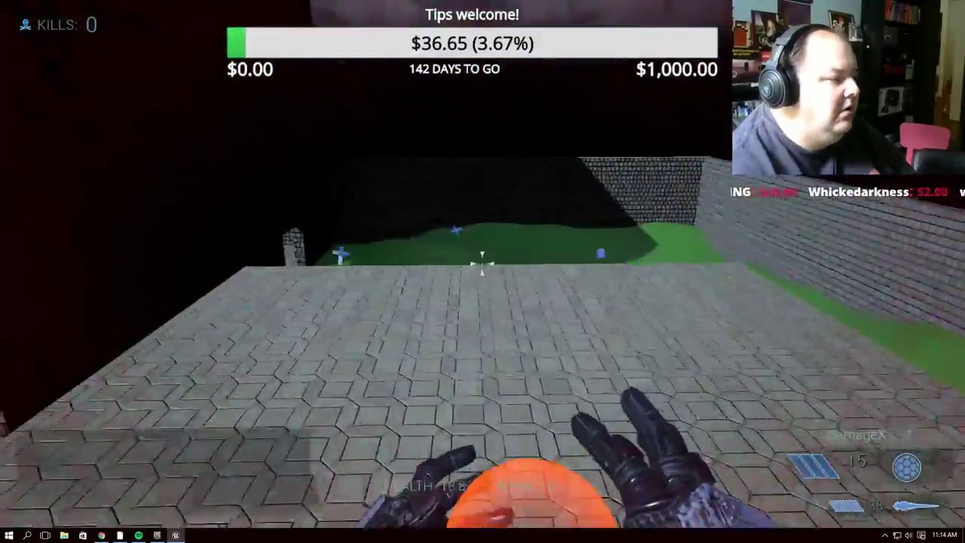
pyautogui.click(483, 262)
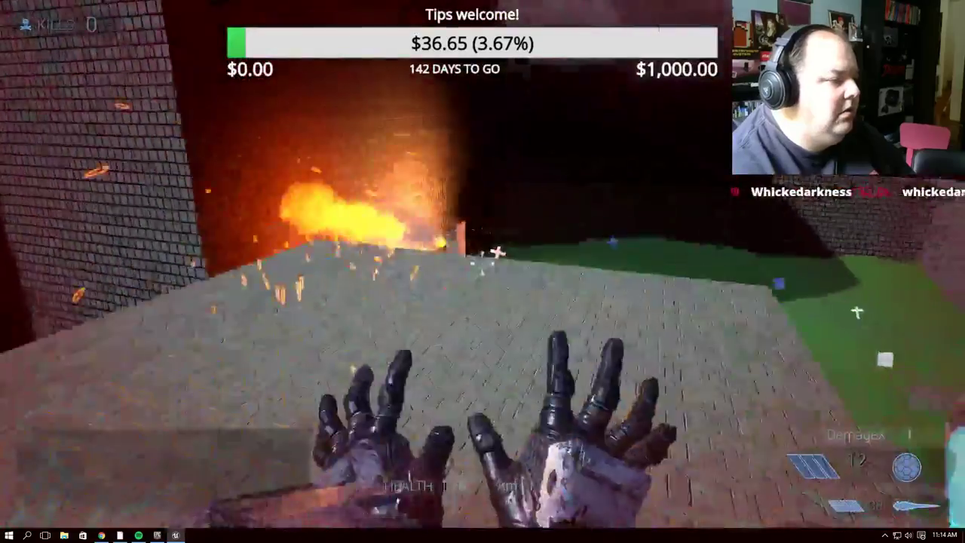
pyautogui.click(483, 262)
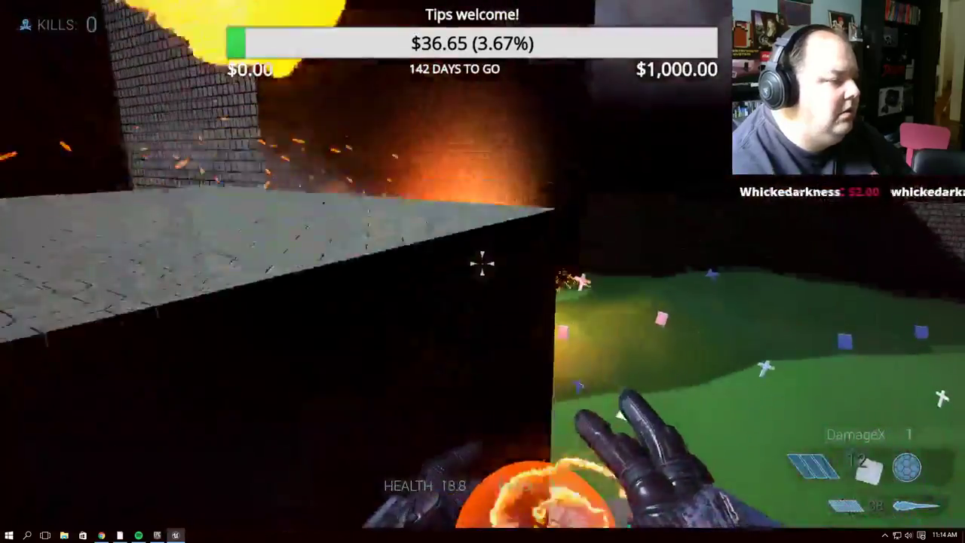
pyautogui.press('w')
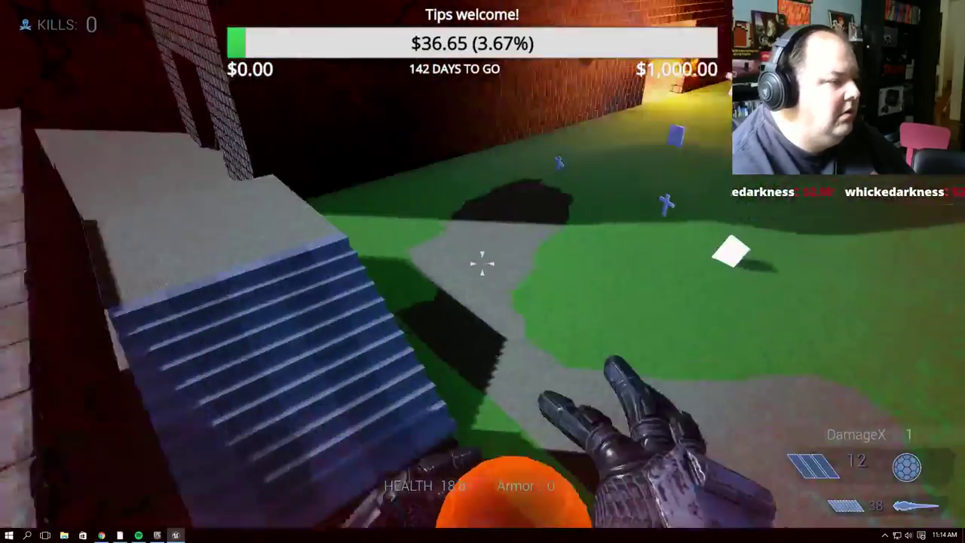
pyautogui.press('w')
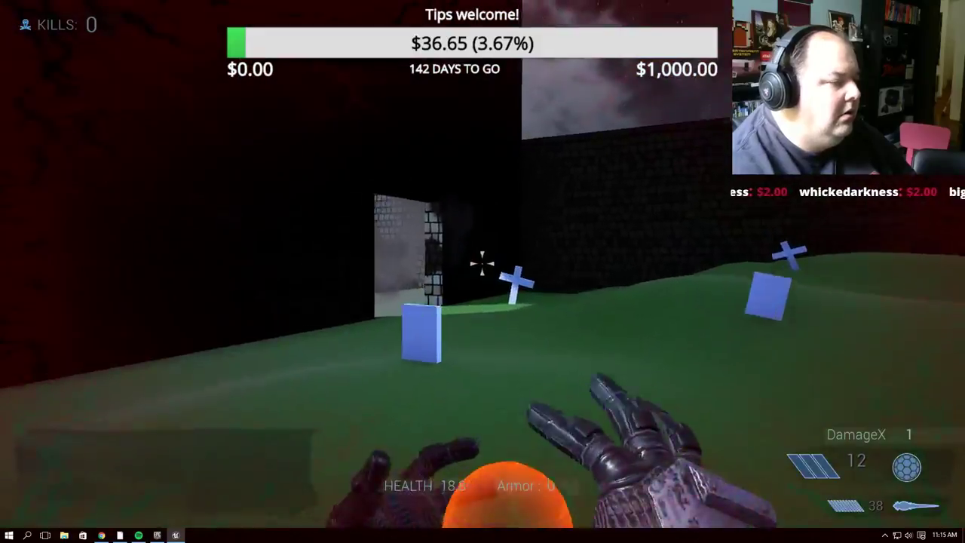
pyautogui.click(482, 263)
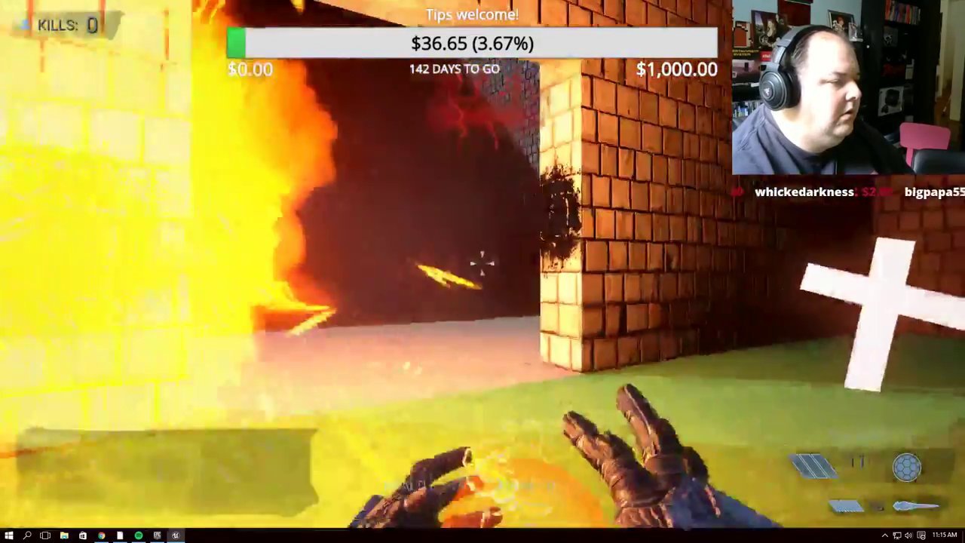
pyautogui.press('w')
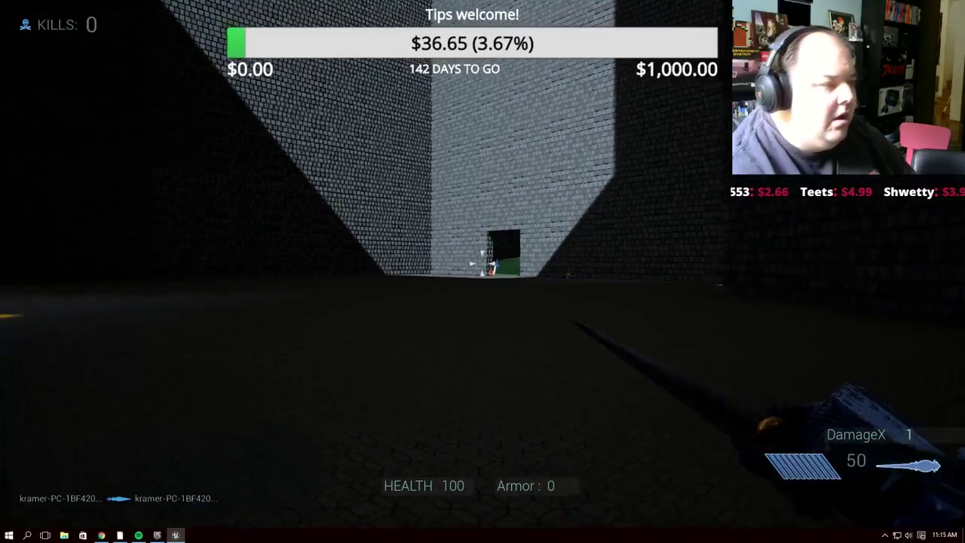
# After respawning, leave the dark room, cross the glowing pads, climb the blue stairs, and fire a rocket
pyautogui.press('w')
pyautogui.press('w')
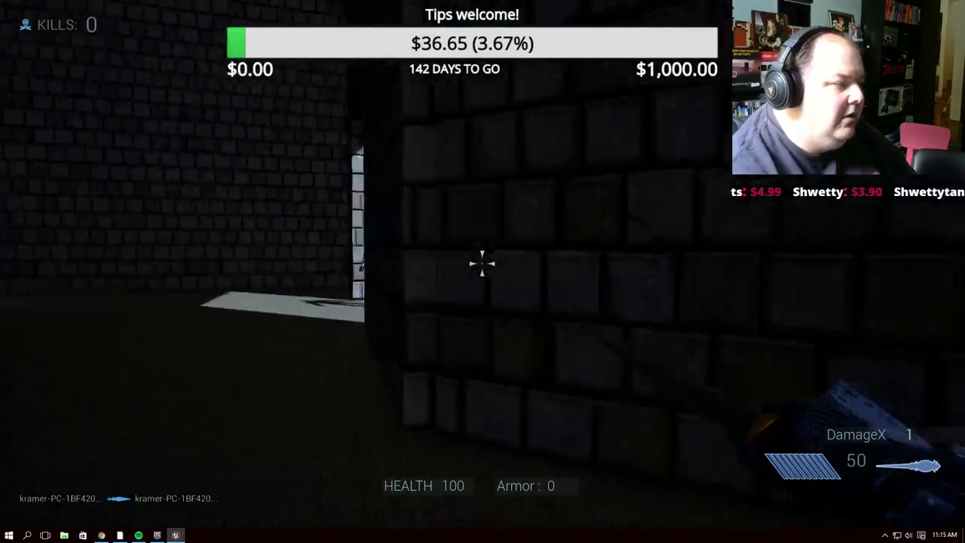
pyautogui.press('w')
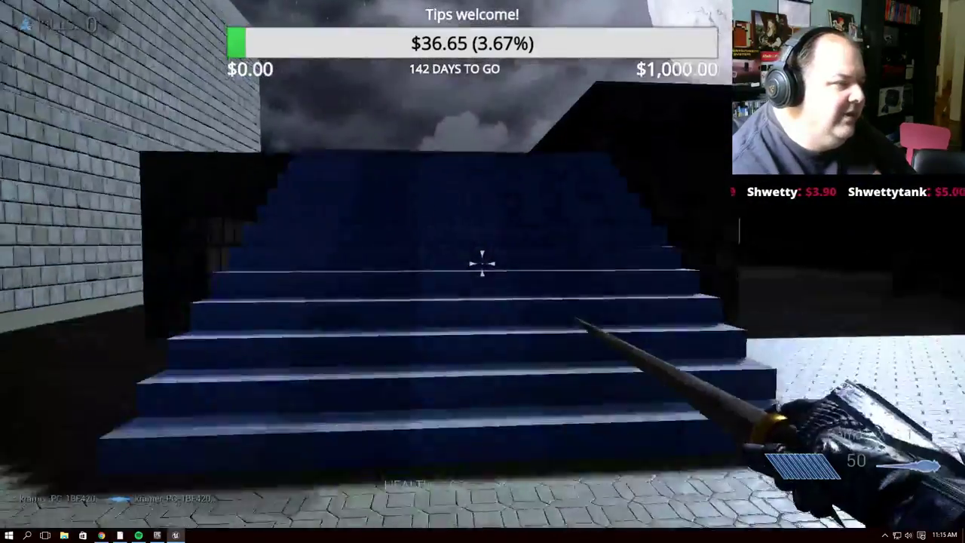
pyautogui.press('w')
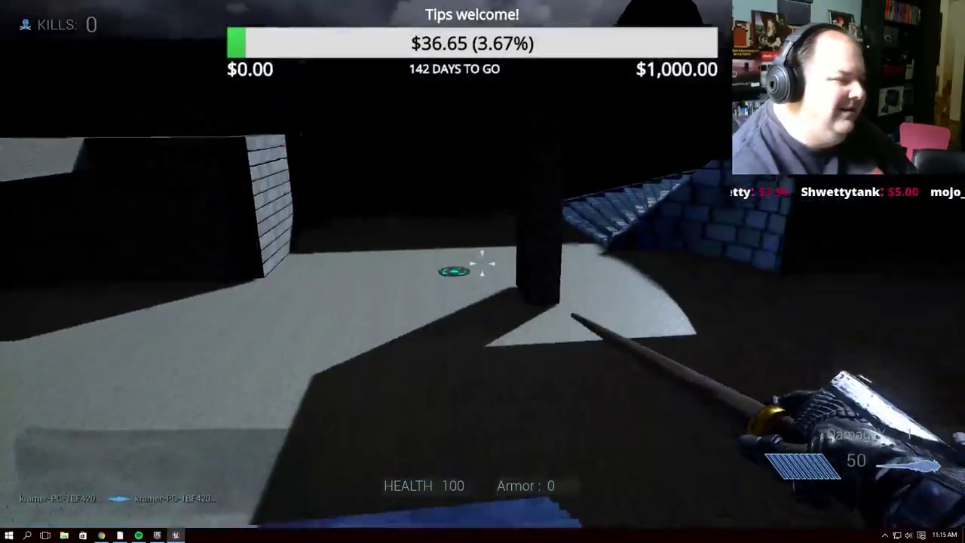
pyautogui.press('w')
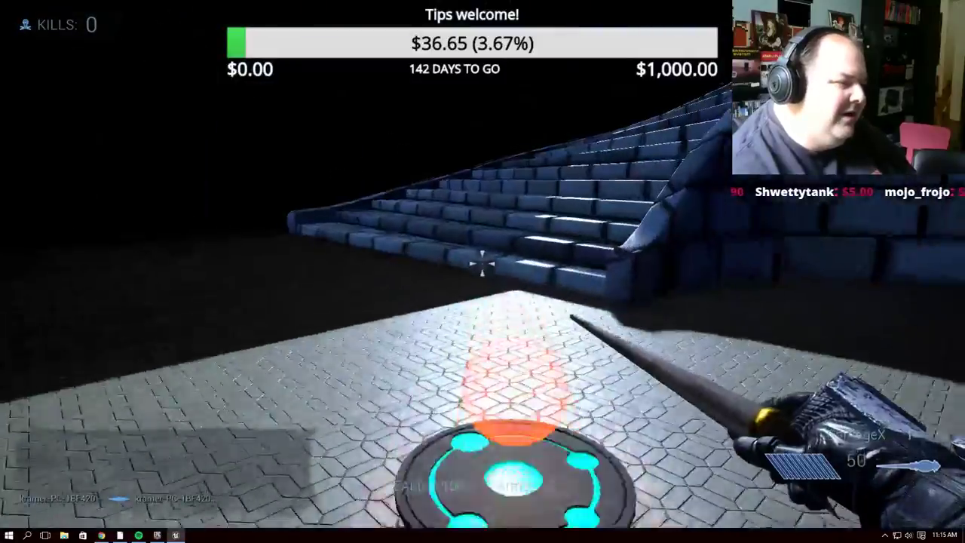
pyautogui.press('w')
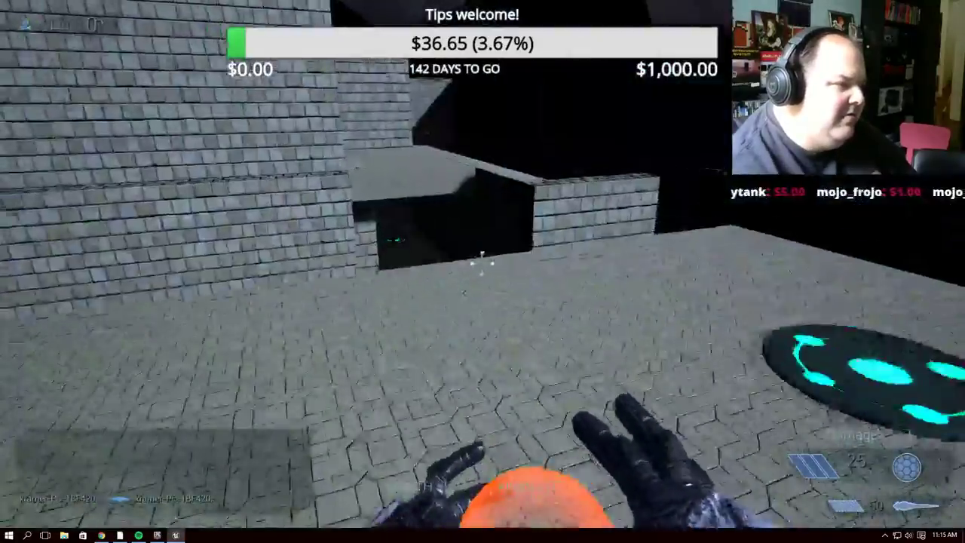
pyautogui.click(483, 260)
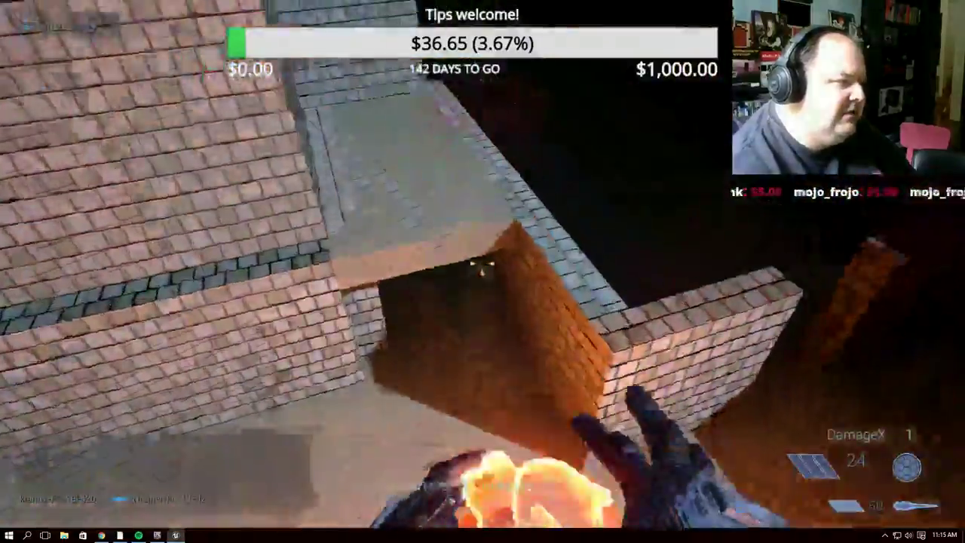
# Grab the health pickup to reach 185, then cross the graveyard to collect ammo up to 50
pyautogui.press('w')
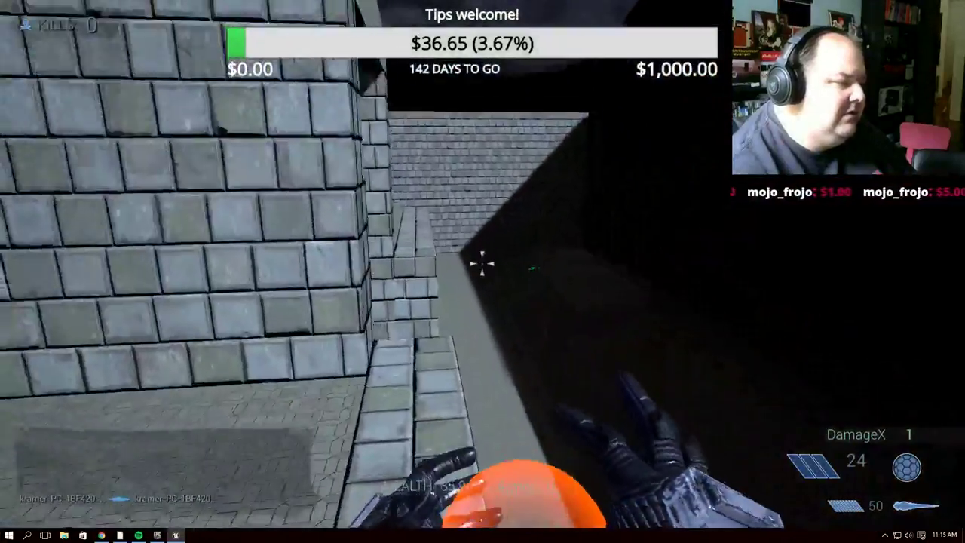
pyautogui.press('w')
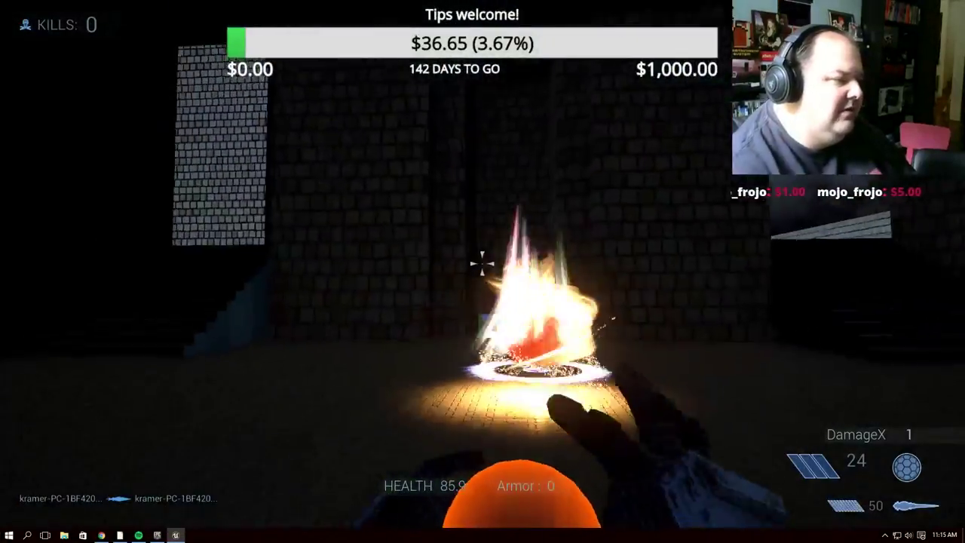
pyautogui.press('w')
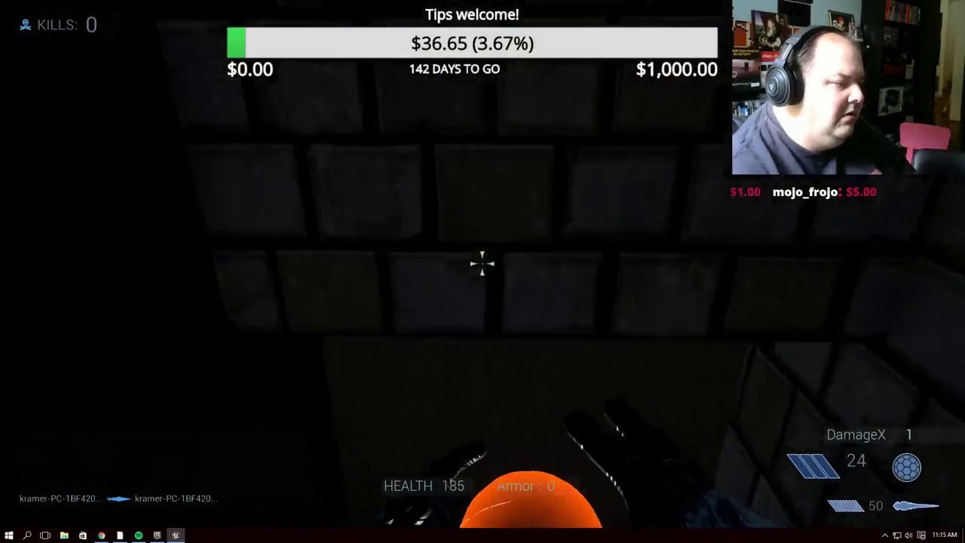
pyautogui.press('w')
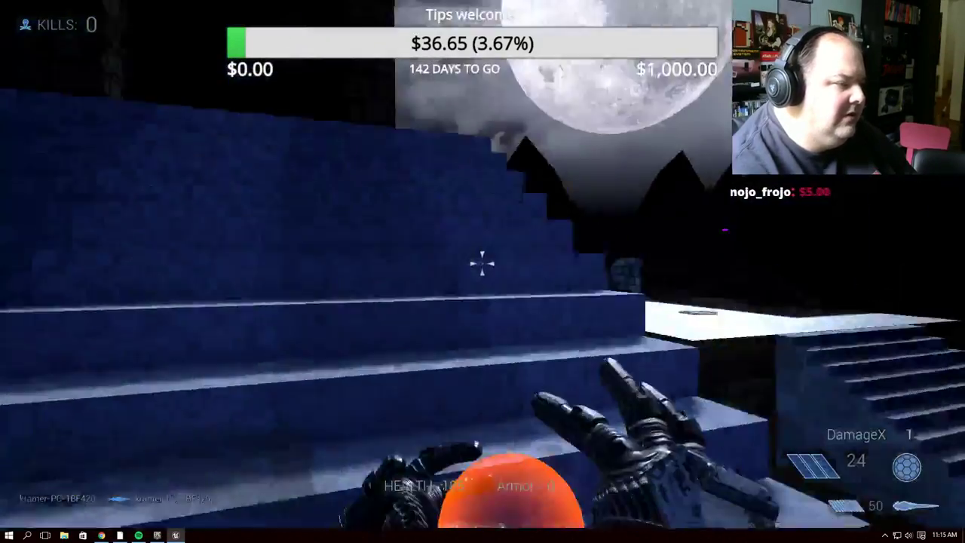
pyautogui.press('w')
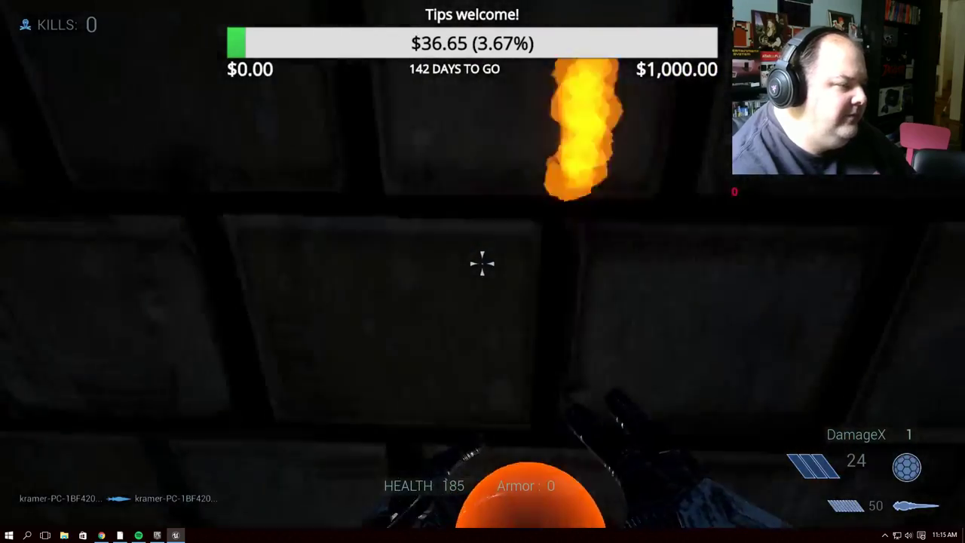
pyautogui.press('w')
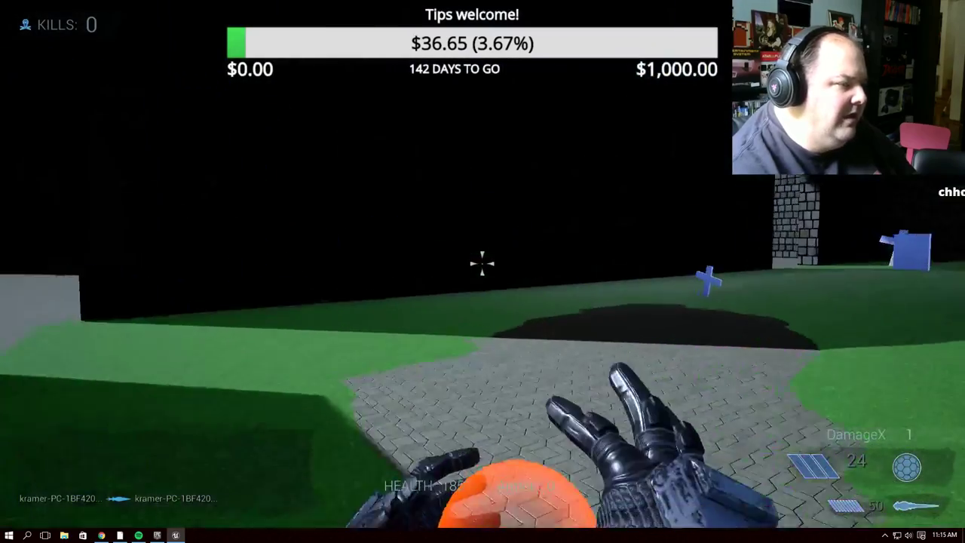
pyautogui.press('w')
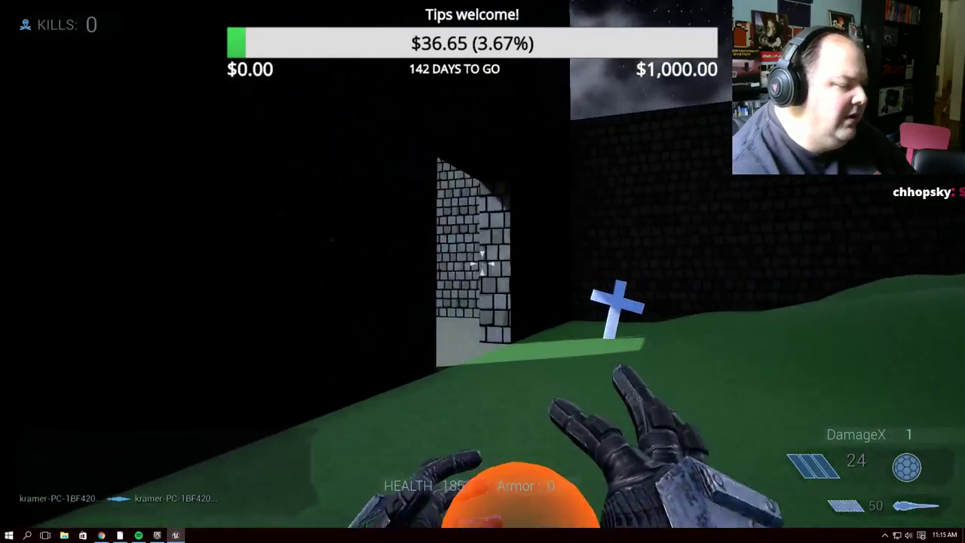
pyautogui.press('w')
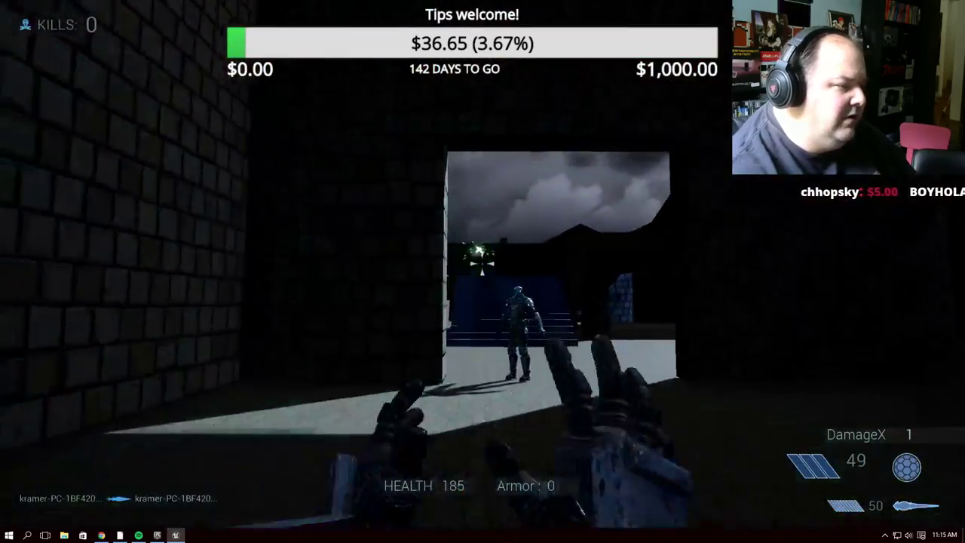
# Fire a barrage of rockets at the enemy soldier in the lit doorway near the blue stairs
pyautogui.press('w')
pyautogui.click(481, 257)
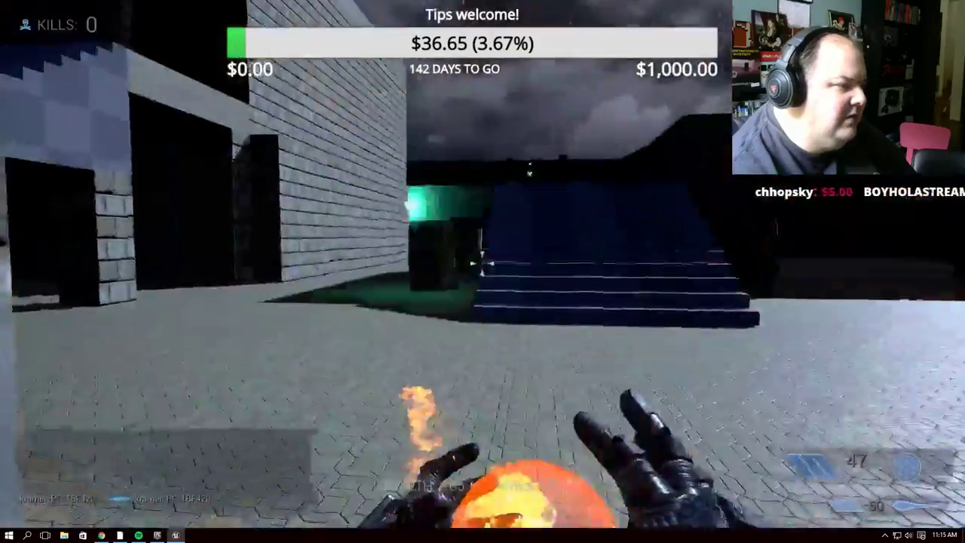
pyautogui.click(482, 257)
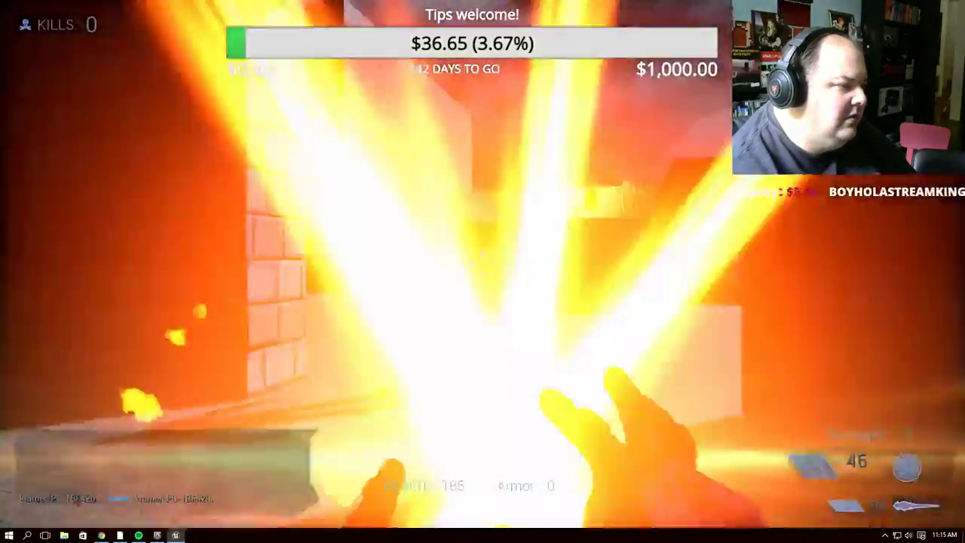
pyautogui.click(482, 257)
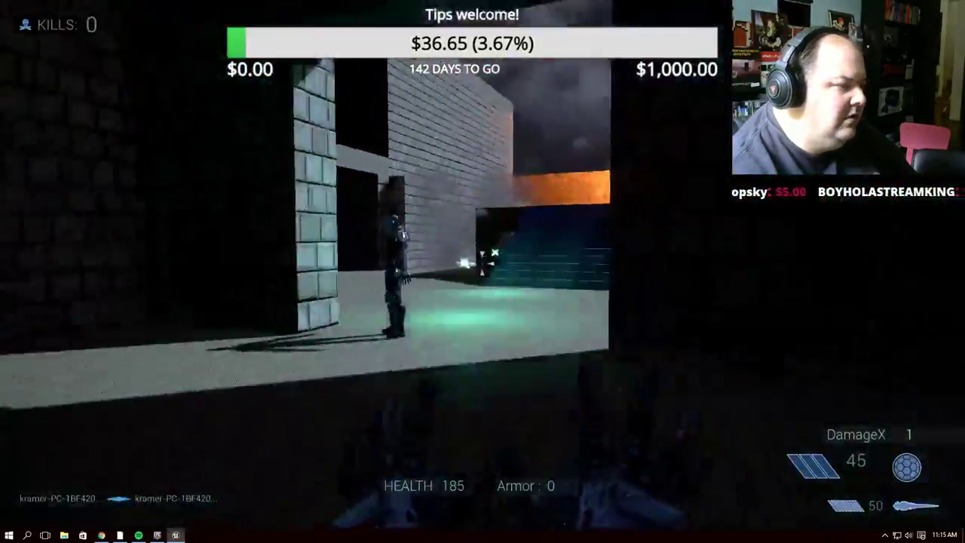
pyautogui.click(482, 258)
pyautogui.click(482, 258)
pyautogui.click(482, 257)
pyautogui.click(482, 257)
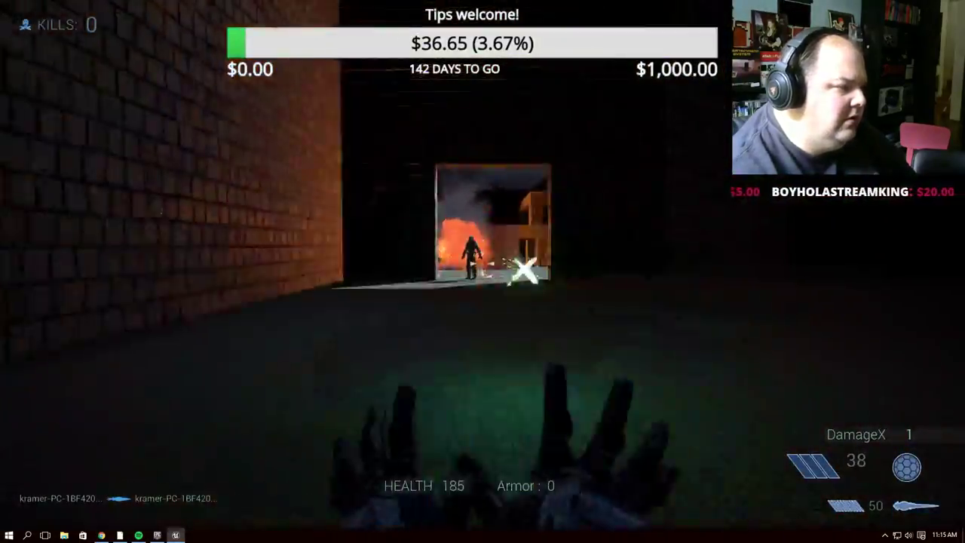
pyautogui.click(482, 257)
pyautogui.click(481, 257)
pyautogui.click(482, 257)
pyautogui.click(482, 257)
pyautogui.click(482, 257)
pyautogui.click(482, 257)
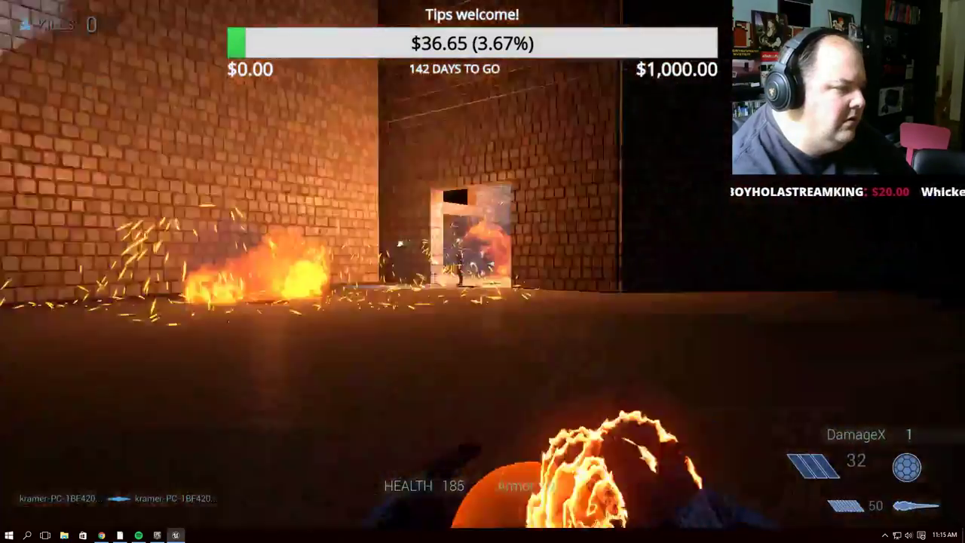
pyautogui.click(482, 257)
pyautogui.click(482, 257)
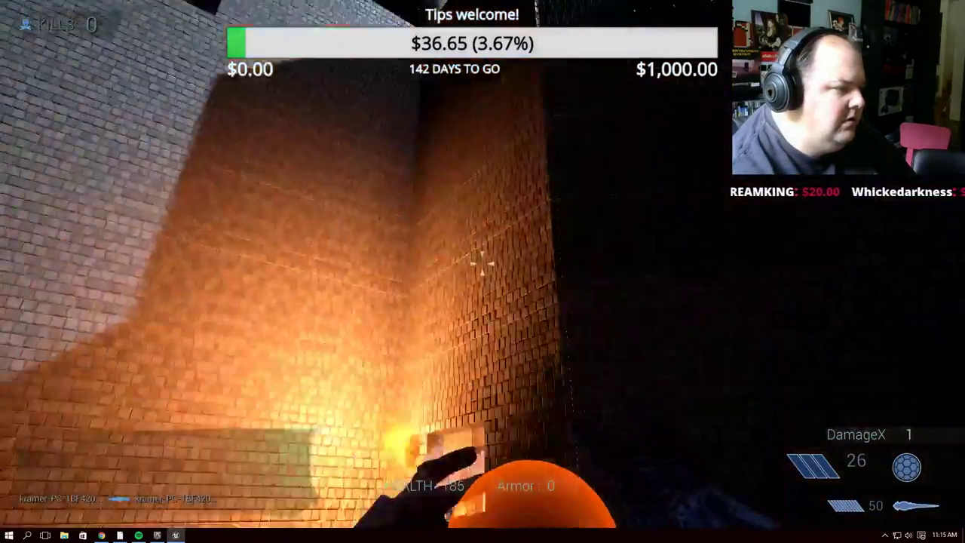
# Keep firing while moving up the blue stairs and through the soldier's doorway into the brick corridor
pyautogui.click(482, 262)
pyautogui.click(482, 262)
pyautogui.click(482, 262)
pyautogui.click(482, 261)
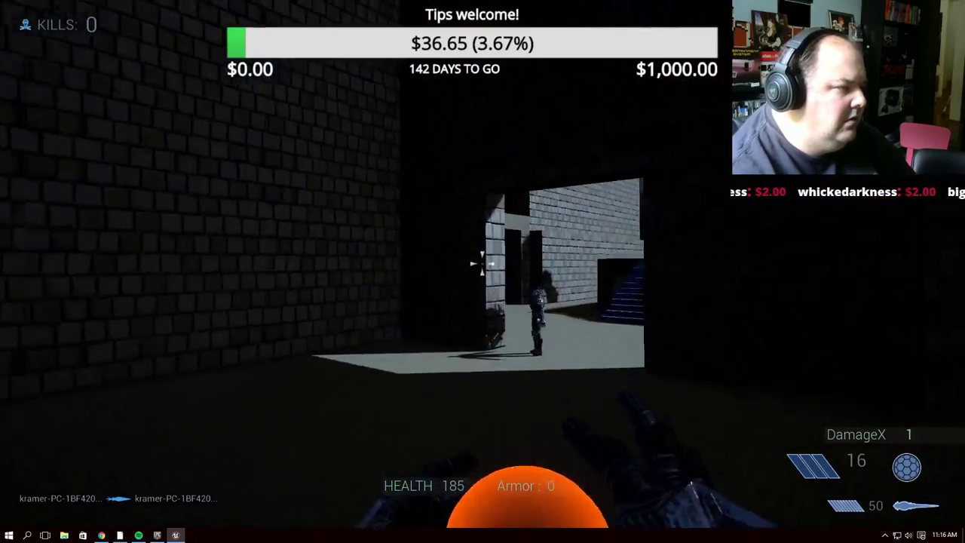
pyautogui.press('w')
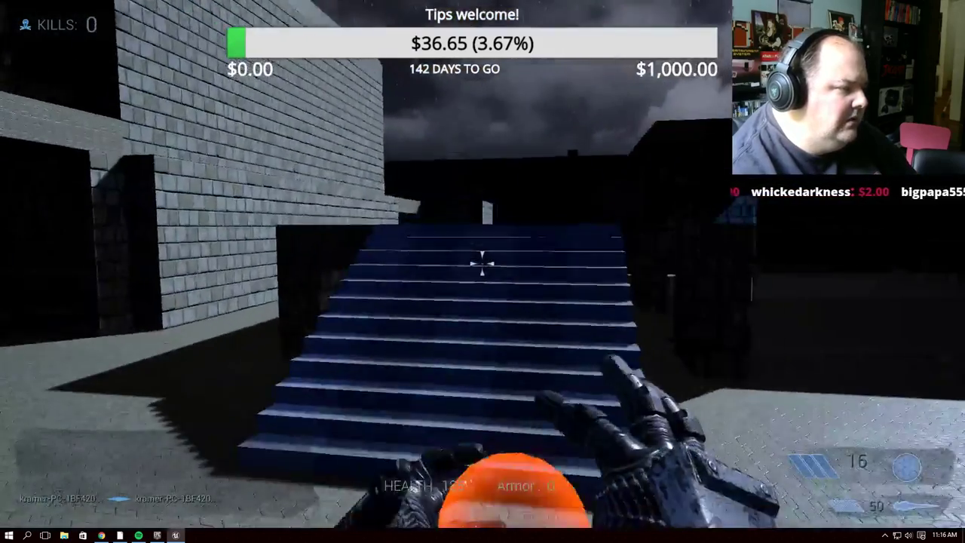
pyautogui.press('w')
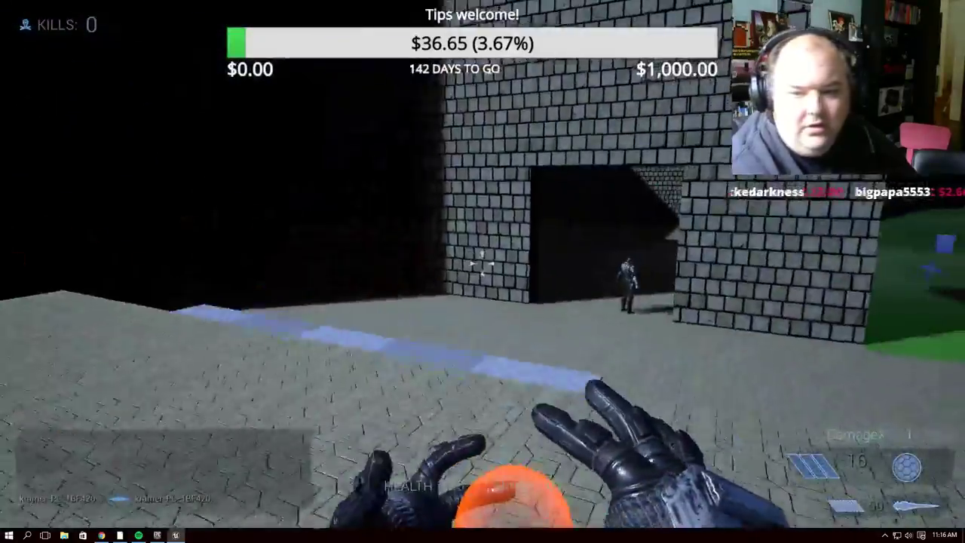
pyautogui.press('w')
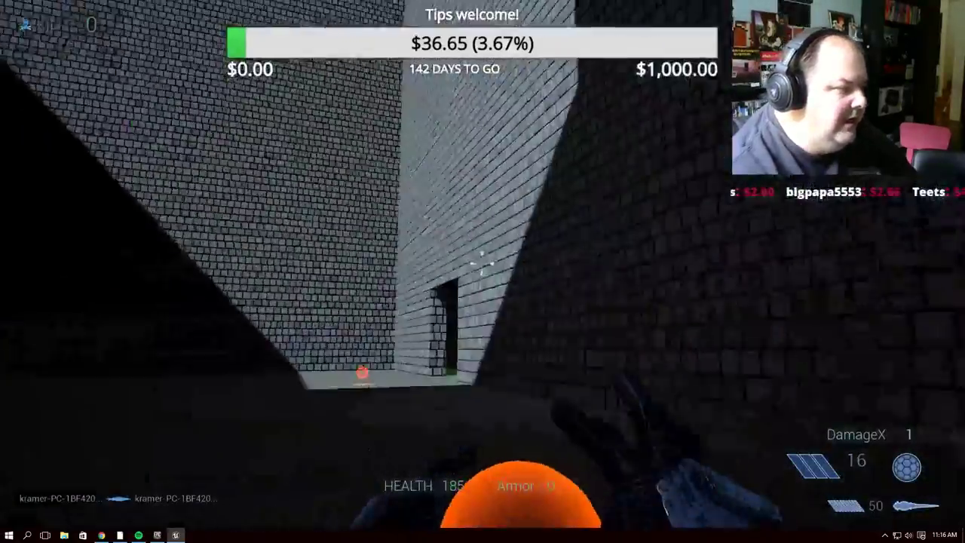
pyautogui.click(483, 263)
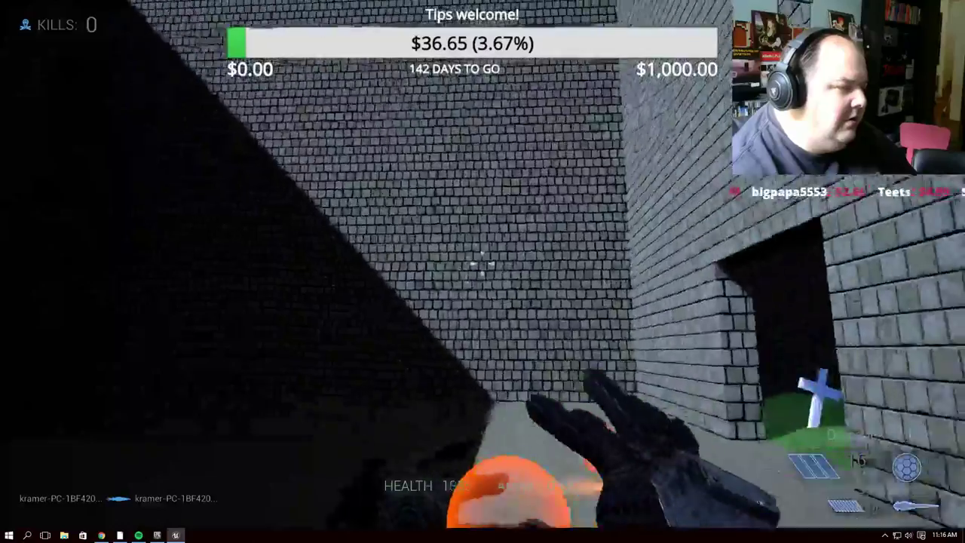
pyautogui.click(483, 263)
# Head out into the graveyard, fire fireballs at the brick walls, then rockets at the enemy by the stairs
pyautogui.press('w')
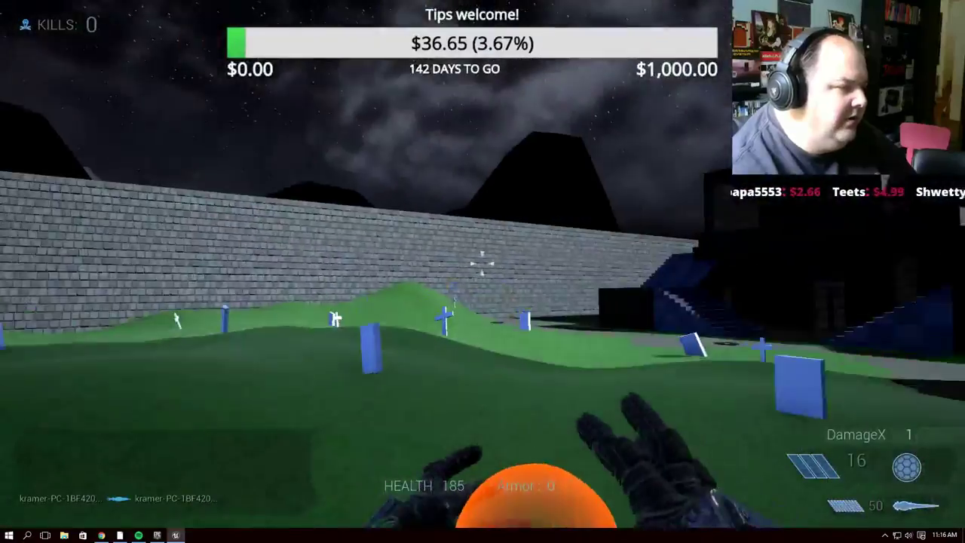
pyautogui.click(482, 263)
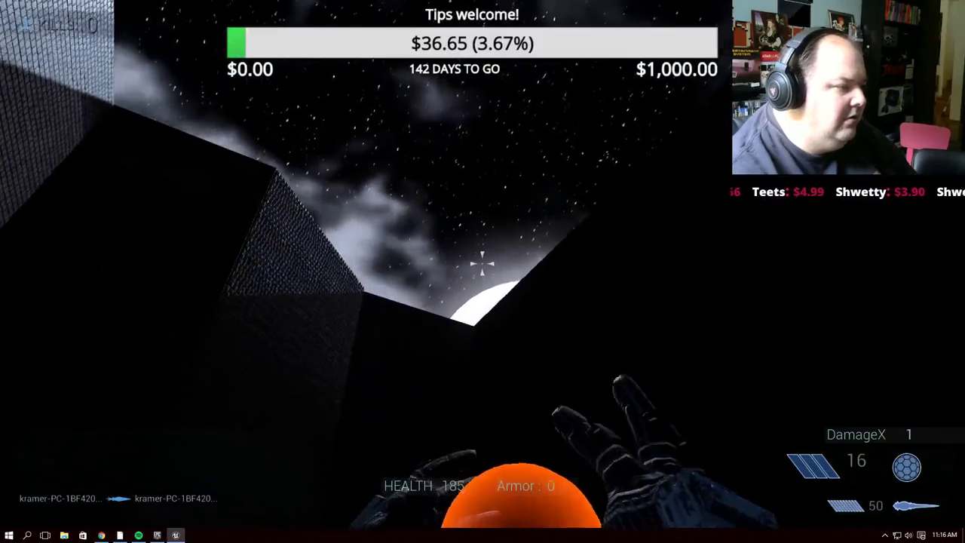
pyautogui.click(483, 263)
pyautogui.click(482, 263)
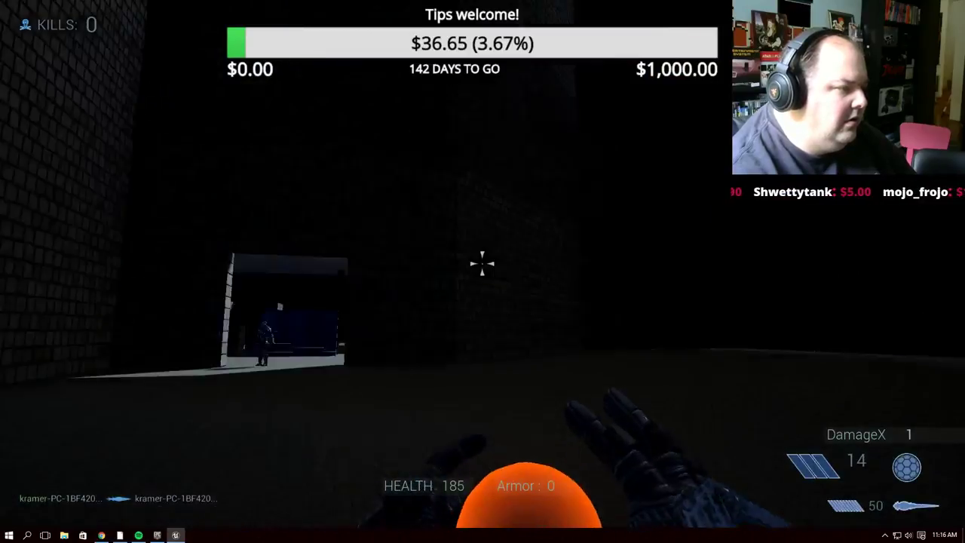
pyautogui.click(482, 263)
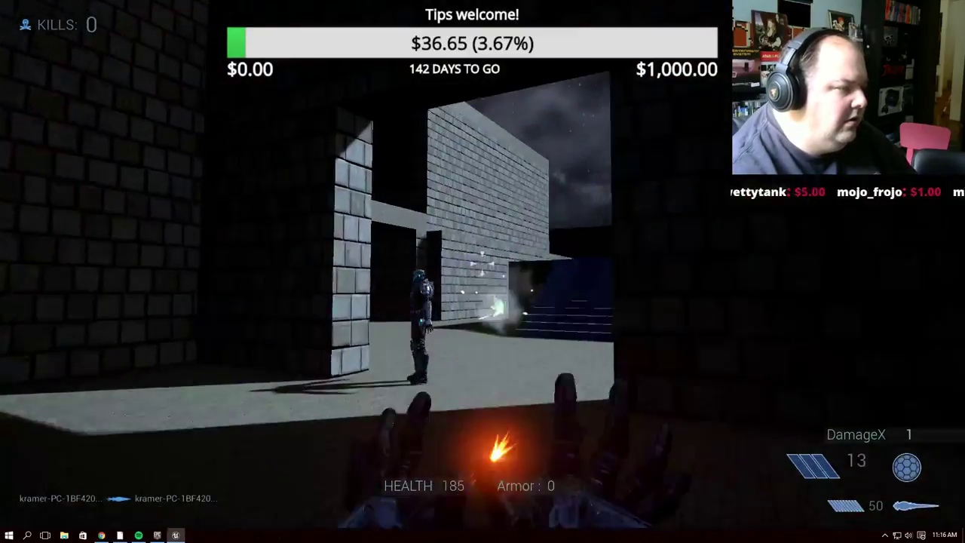
pyautogui.click(483, 263)
pyautogui.click(483, 263)
pyautogui.click(483, 263)
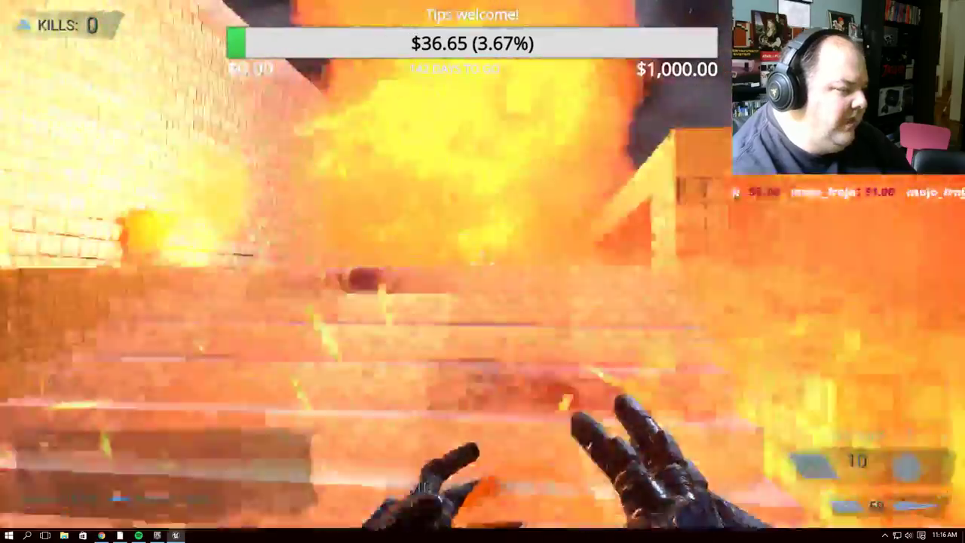
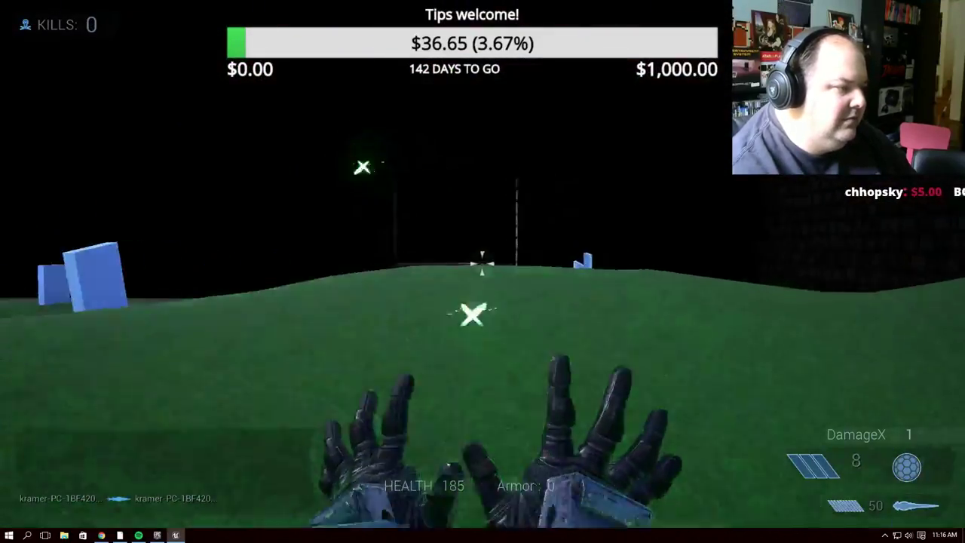
# During the playtest, fire the laser weapon across the corridor, at the tiled floor and near the brick pillar
pyautogui.click(482, 262)
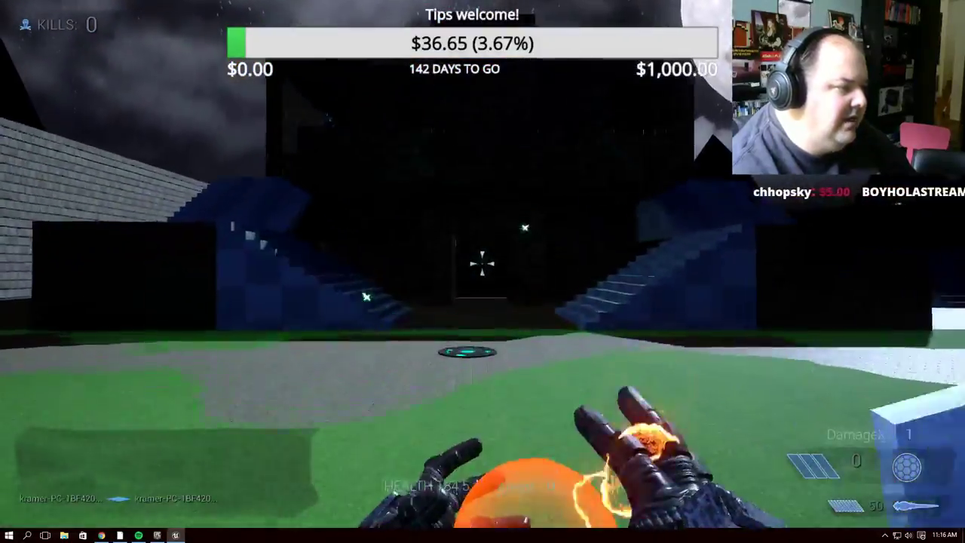
pyautogui.click(482, 262)
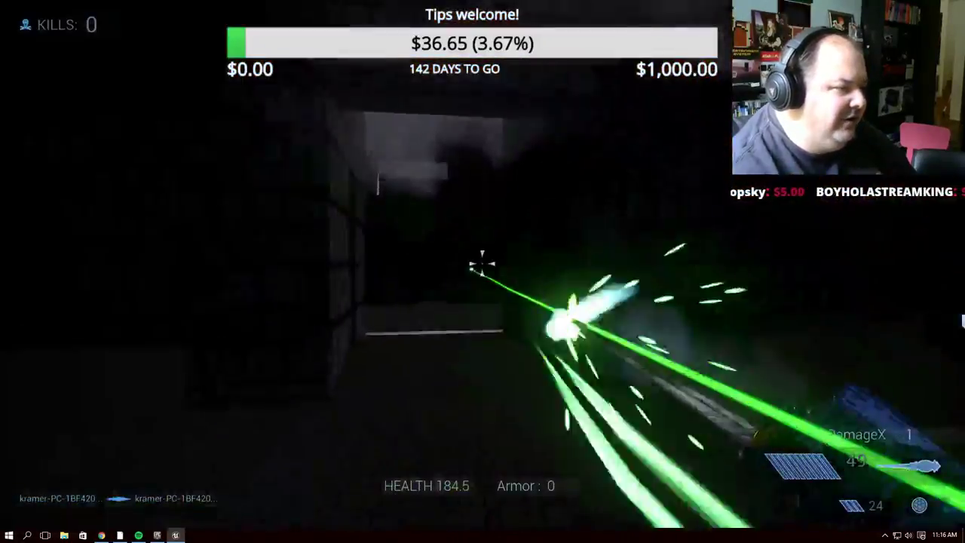
pyautogui.click(483, 262)
pyautogui.click(483, 262)
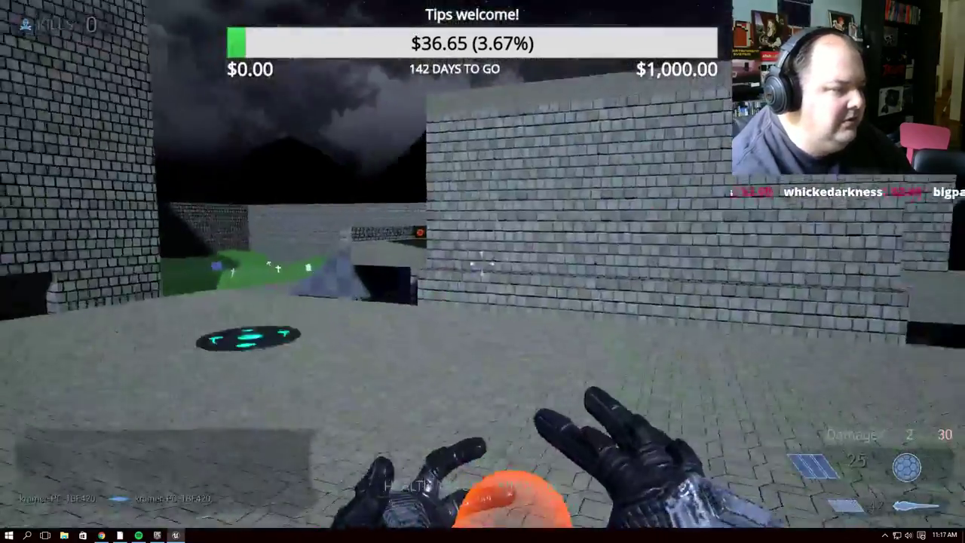
pyautogui.click(482, 264)
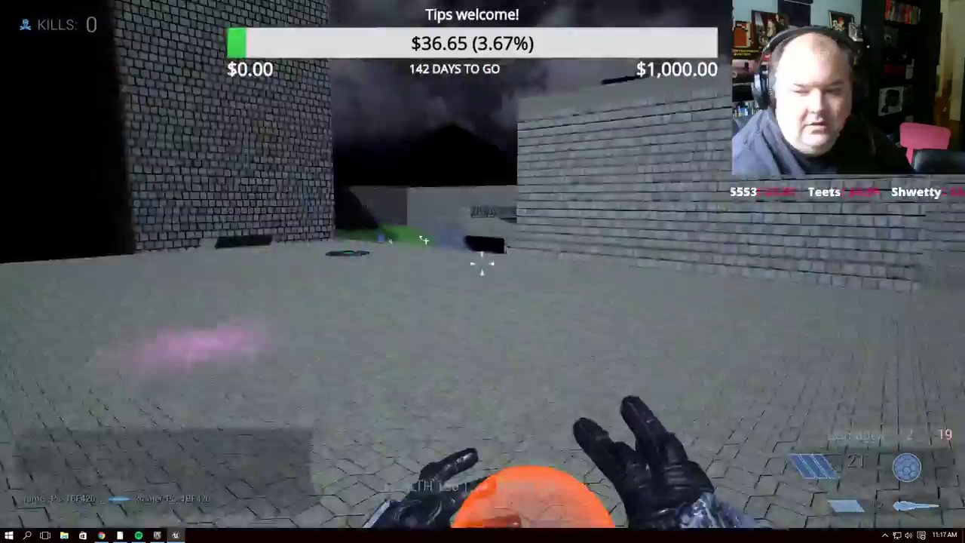
pyautogui.click(481, 262)
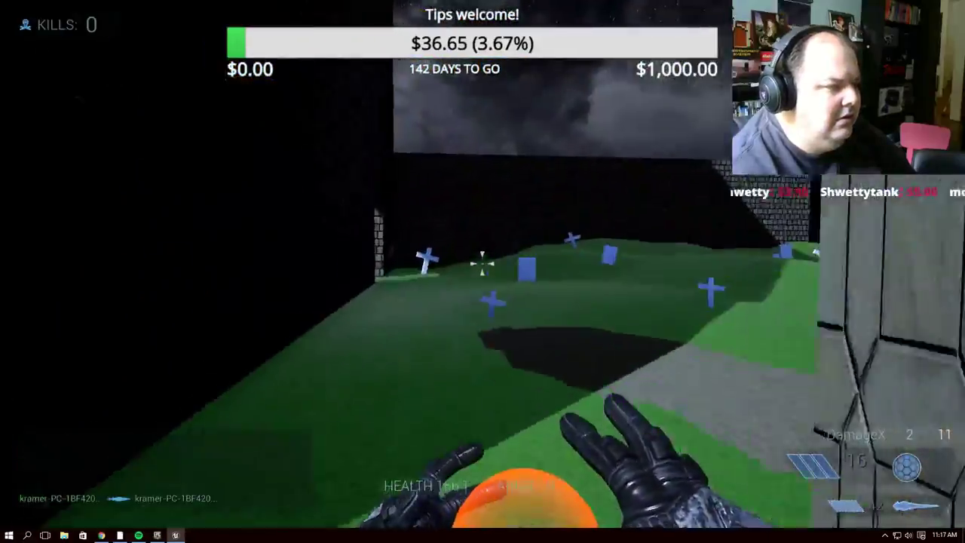
# Keep firing while climbing the blue stairs toward the moonlit platforms, then end the playtest with Esc
pyautogui.click(481, 263)
pyautogui.click(481, 263)
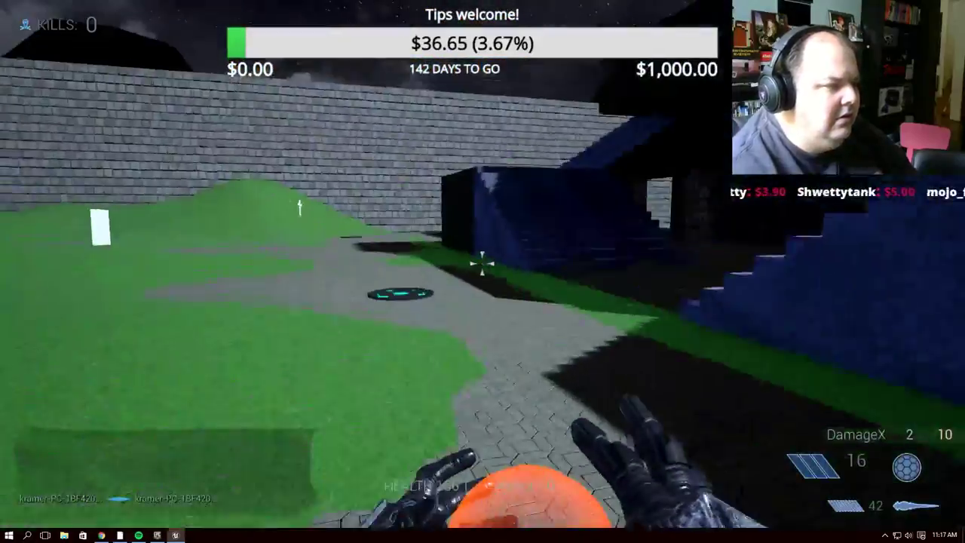
pyautogui.click(481, 263)
pyautogui.click(482, 263)
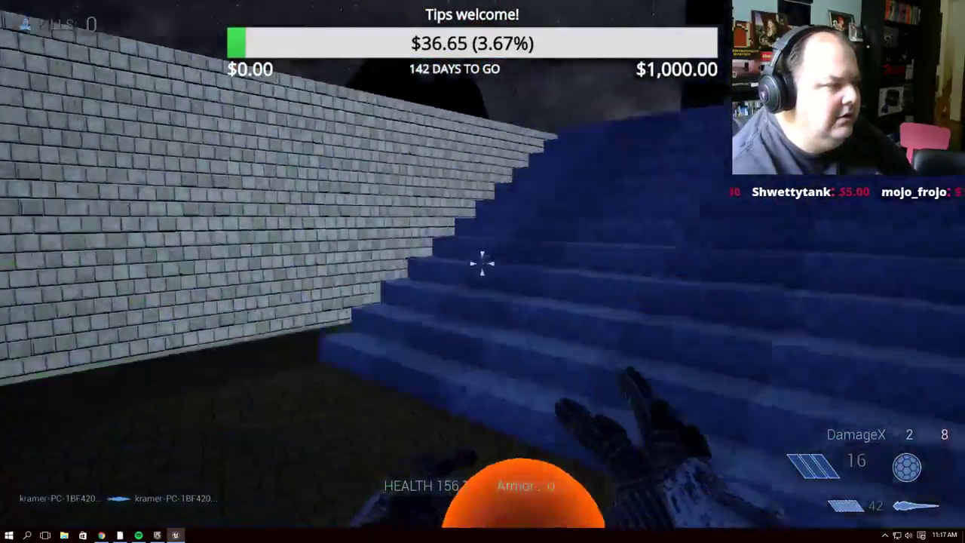
pyautogui.click(482, 262)
pyautogui.click(482, 262)
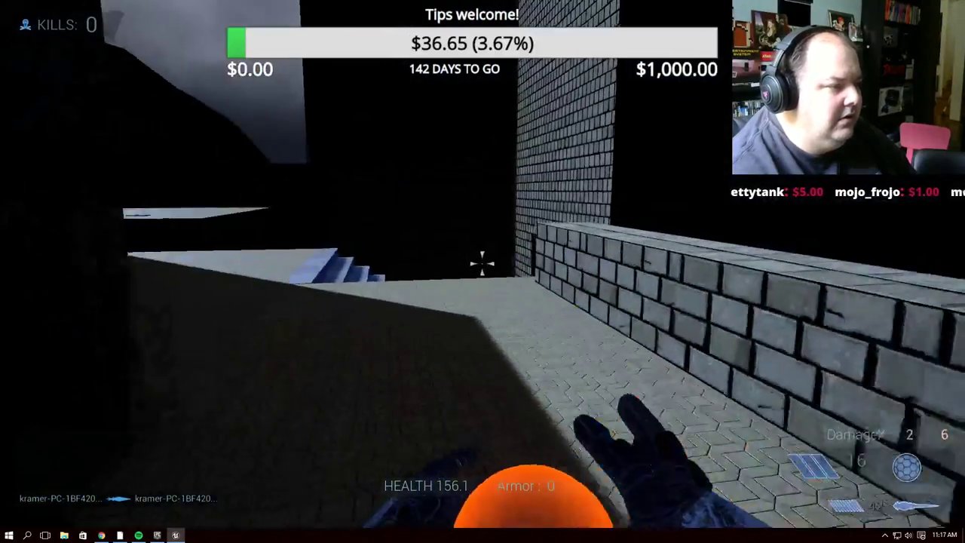
pyautogui.click(482, 263)
pyautogui.click(482, 263)
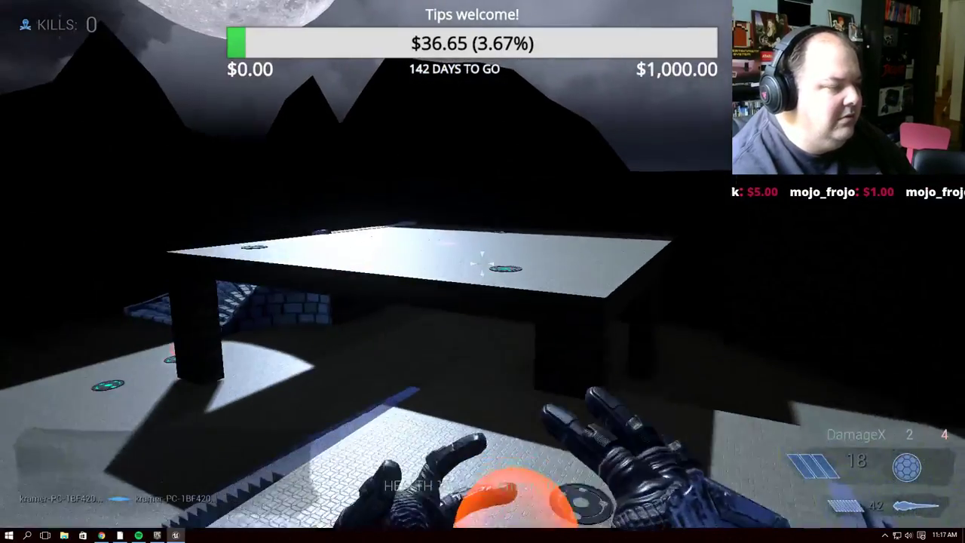
pyautogui.click(482, 262)
pyautogui.click(482, 263)
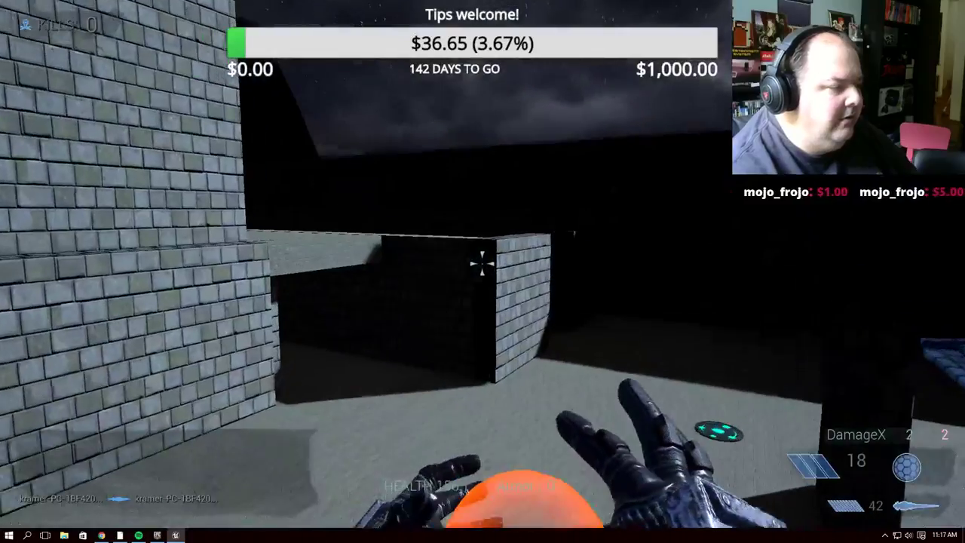
pyautogui.press('Escape')
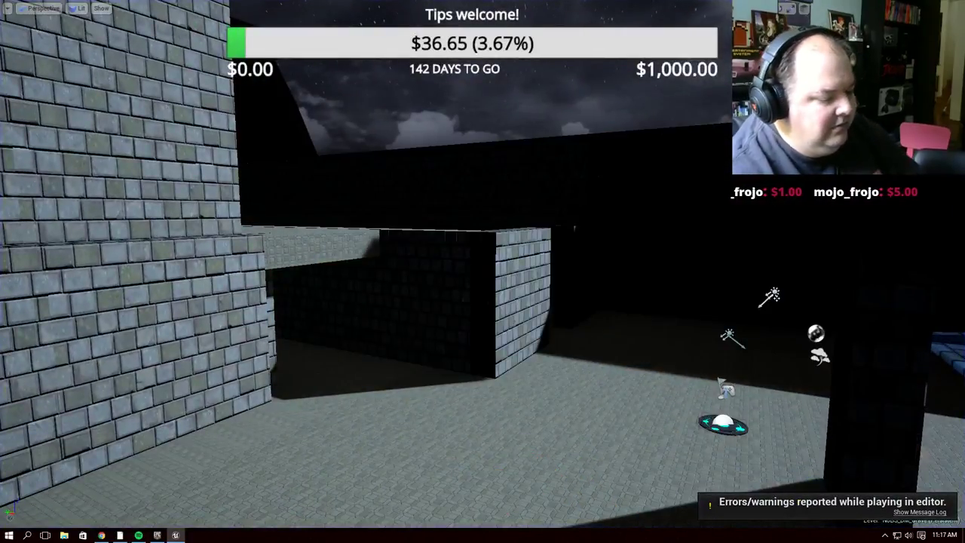
# Leave immersive mode with F11 and expand the advanced Lightmass settings in World Settings
pyautogui.click(735, 181)
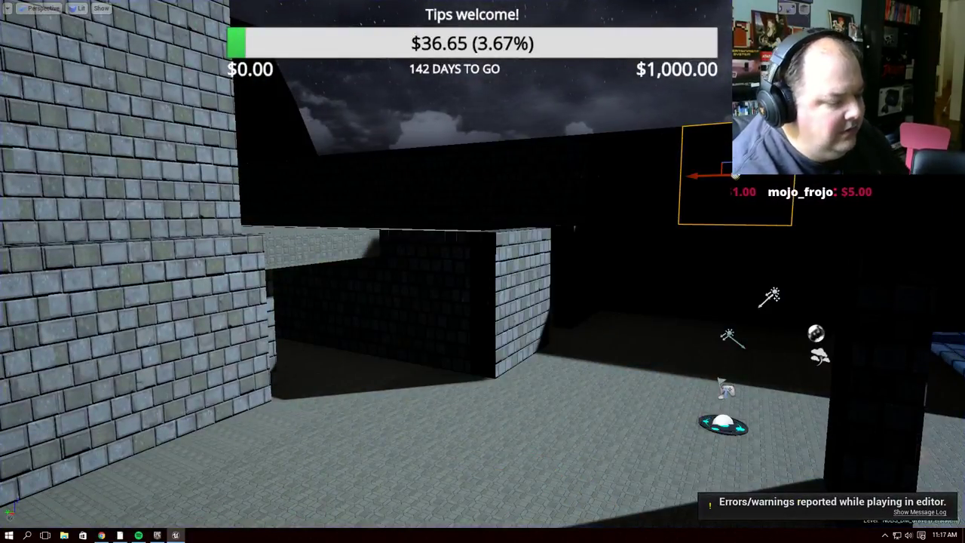
pyautogui.press('F11')
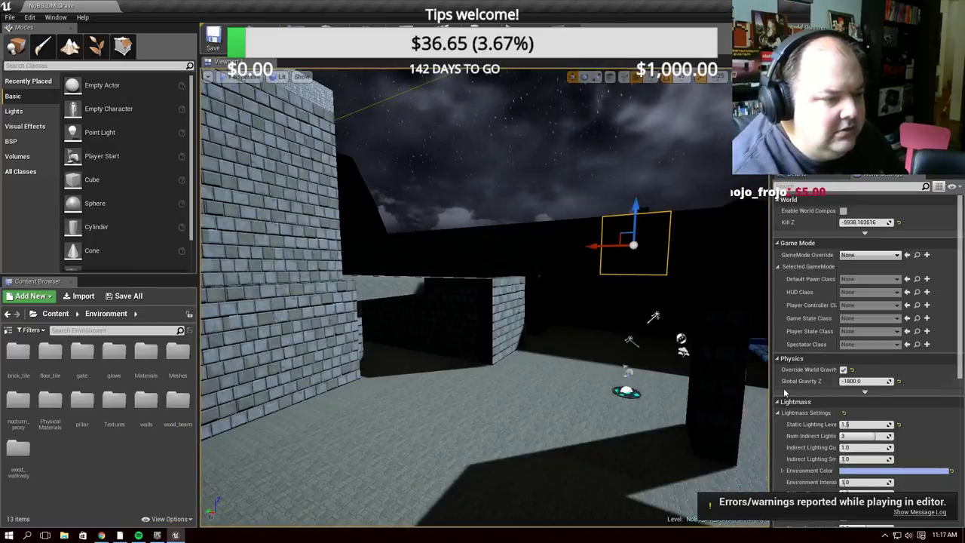
pyautogui.scroll(-2, 942, 286)
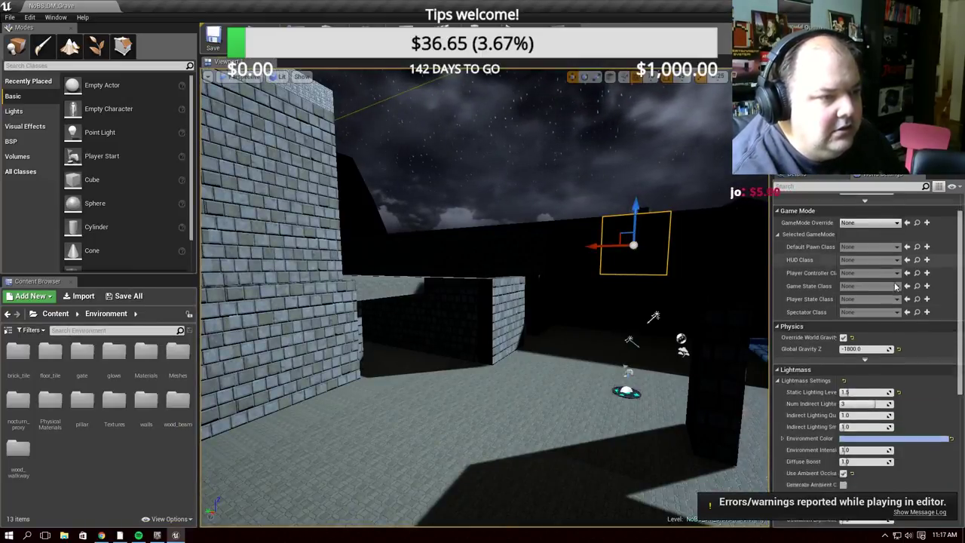
pyautogui.scroll(-3, 954, 282)
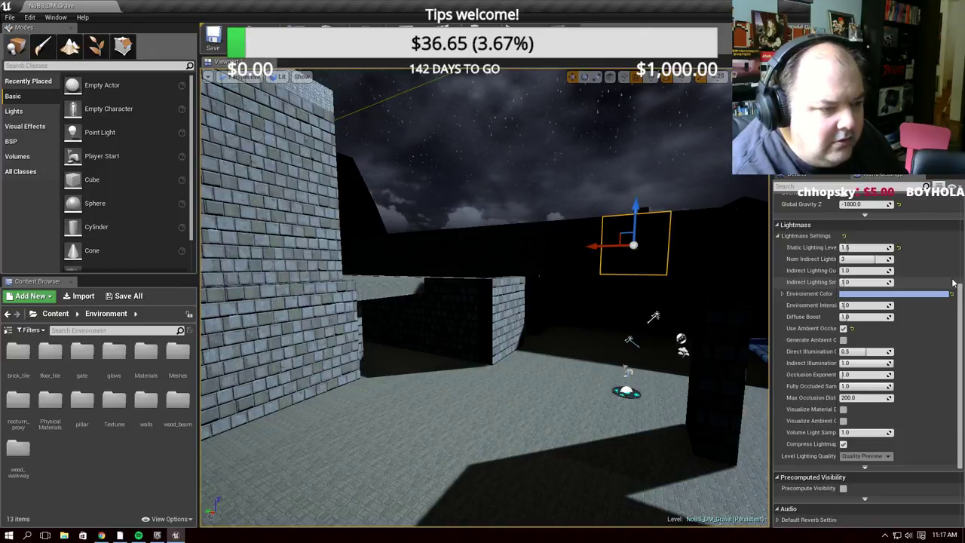
pyautogui.click(865, 467)
pyautogui.click(867, 473)
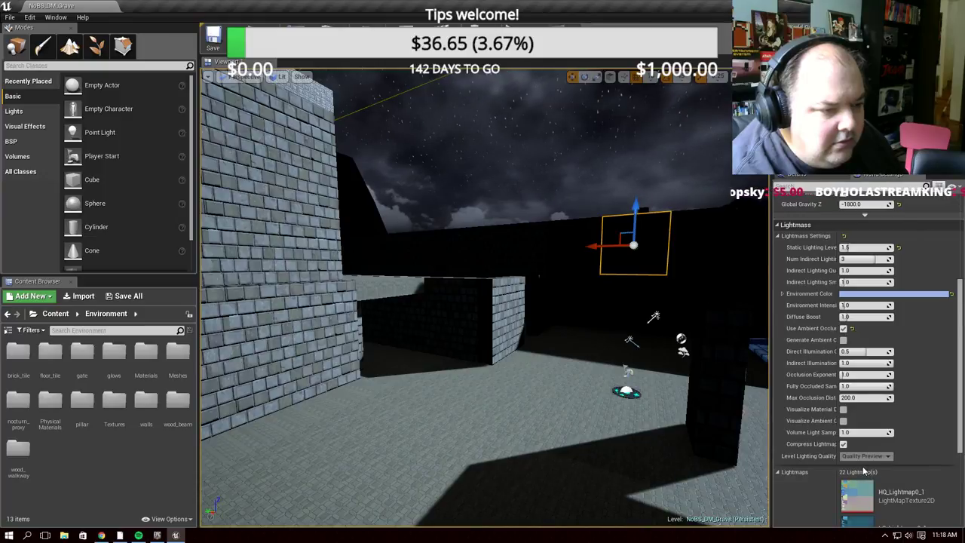
# Set Environment Intensity to 10, then reset it to its default of 1.0
pyautogui.scroll(2, 953, 411)
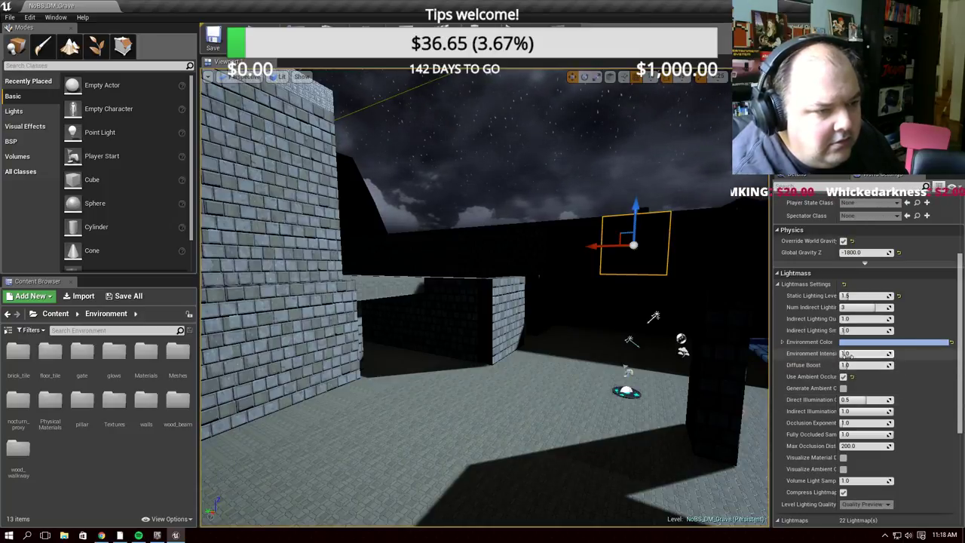
pyautogui.click(849, 353)
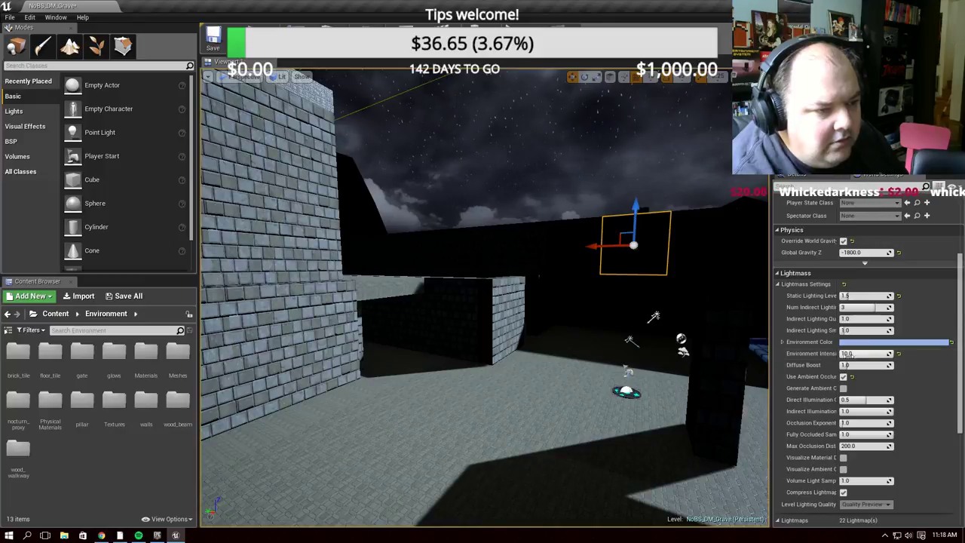
pyautogui.write('10')
pyautogui.press('Return')
pyautogui.click(899, 355)
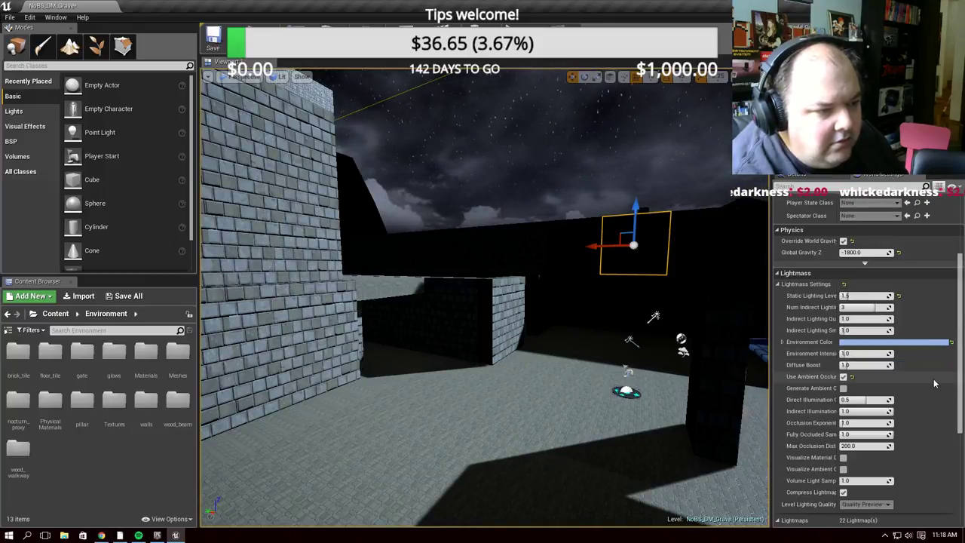
# Collapse the baked lightmaps list and scroll back to the top of the settings
pyautogui.scroll(2, 933, 378)
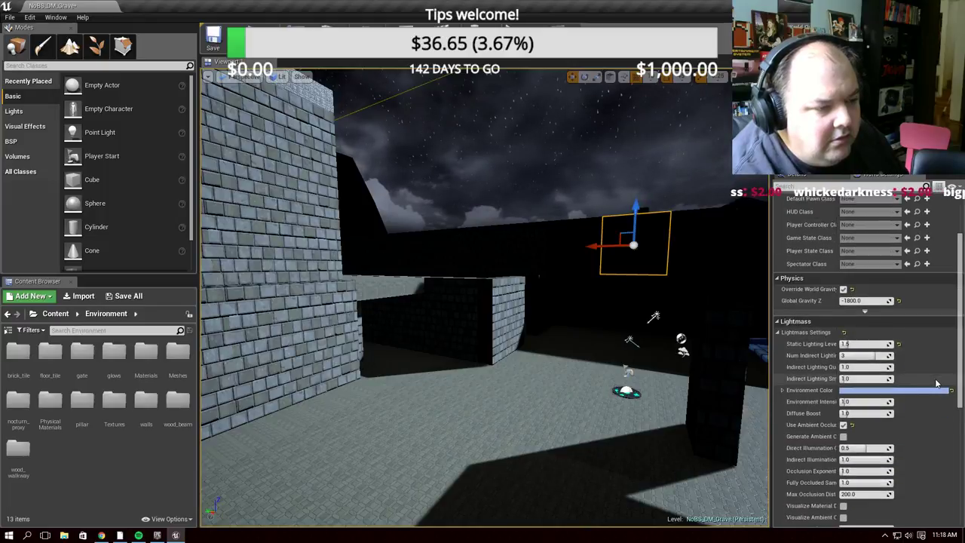
pyautogui.scroll(-8, 937, 383)
pyautogui.click(778, 235)
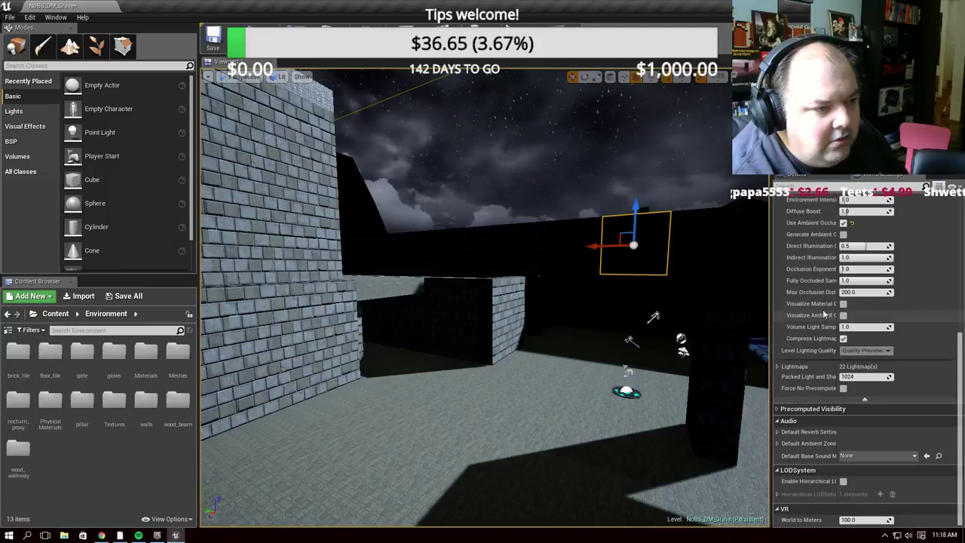
pyautogui.scroll(1, 822, 284)
pyautogui.scroll(3, 822, 284)
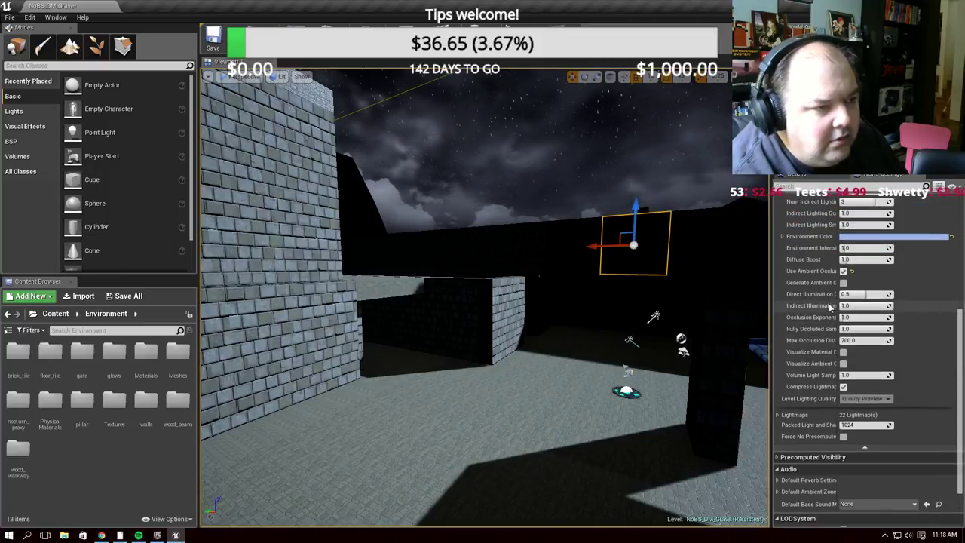
pyautogui.scroll(4, 822, 284)
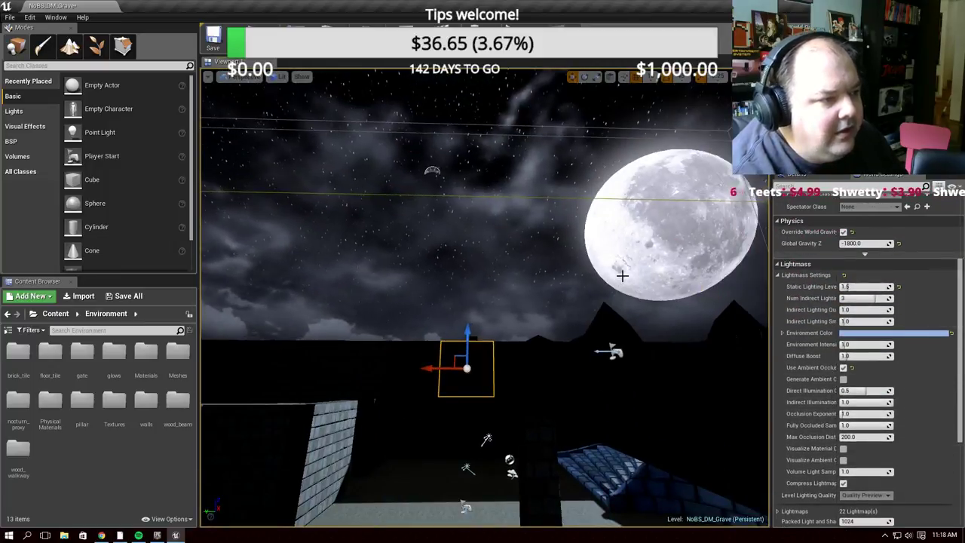
# Select the light source below the moon and raise its intensity to about 4.3
pyautogui.click(664, 219)
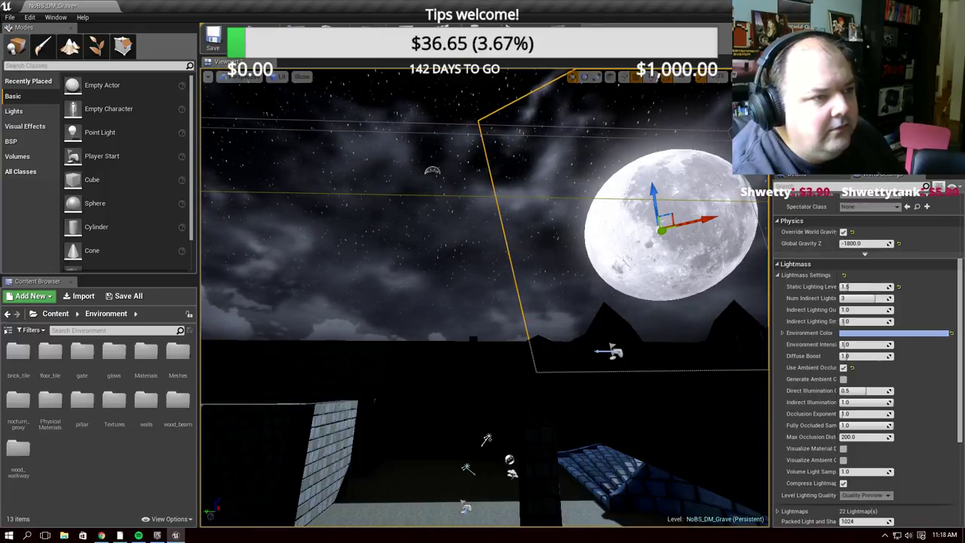
pyautogui.click(487, 439)
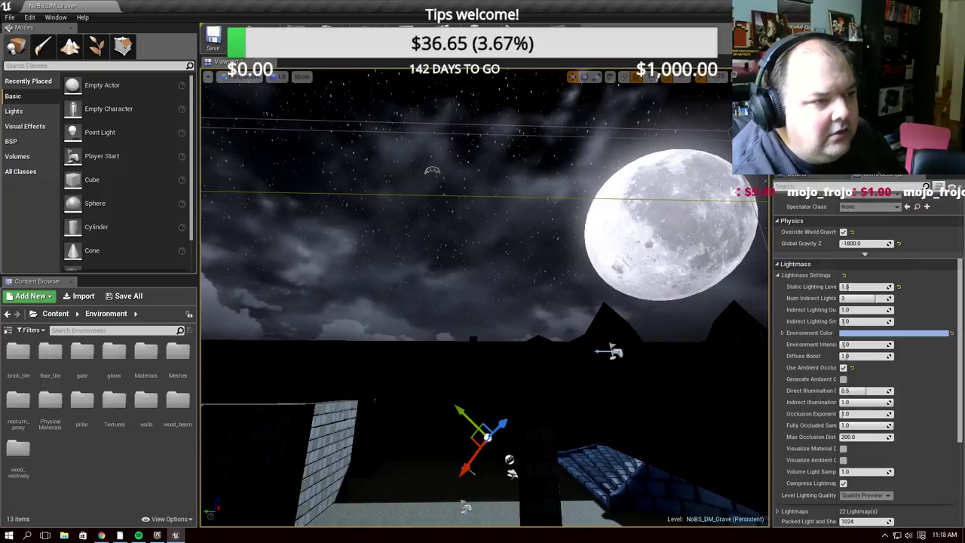
pyautogui.click(809, 178)
pyautogui.scroll(-3, 924, 353)
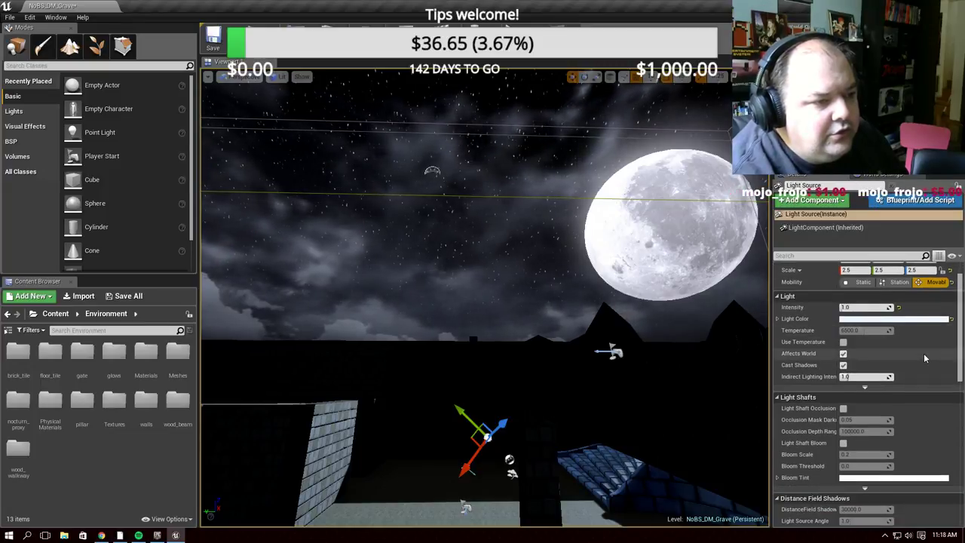
pyautogui.moveTo(866, 307); pyautogui.dragTo(905, 307)
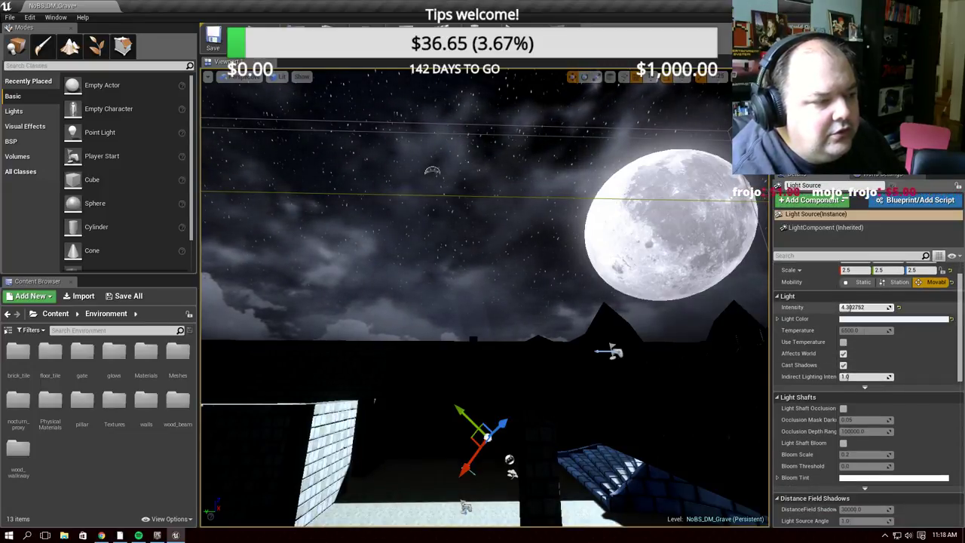
# Set the light intensity to 10, then lower it to about 1.56
pyautogui.moveTo(482, 302)
pyautogui.mouseDown(button='right')
pyautogui.moveTo(483, 340)
pyautogui.moveTo(717, 273)
pyautogui.mouseUp(button='right')
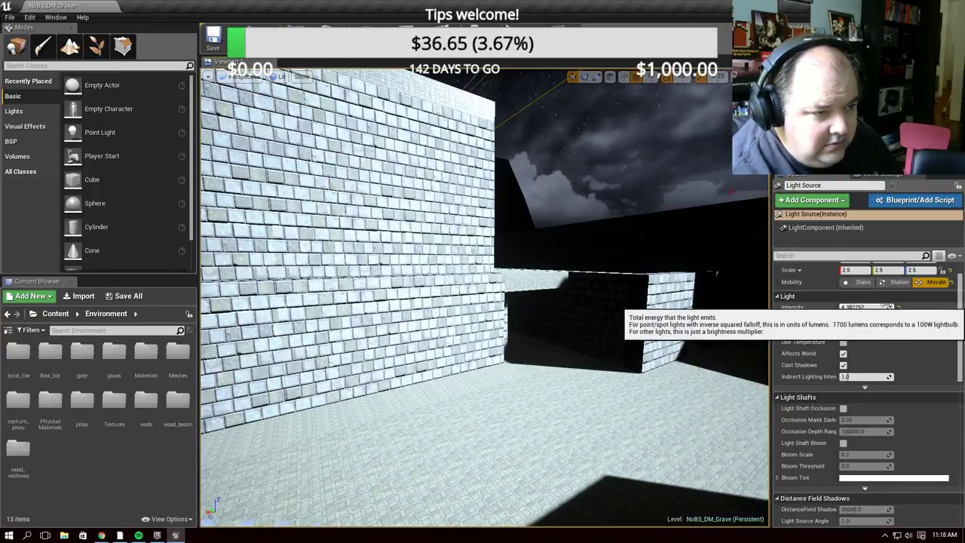
pyautogui.write('10')
pyautogui.press('Return')
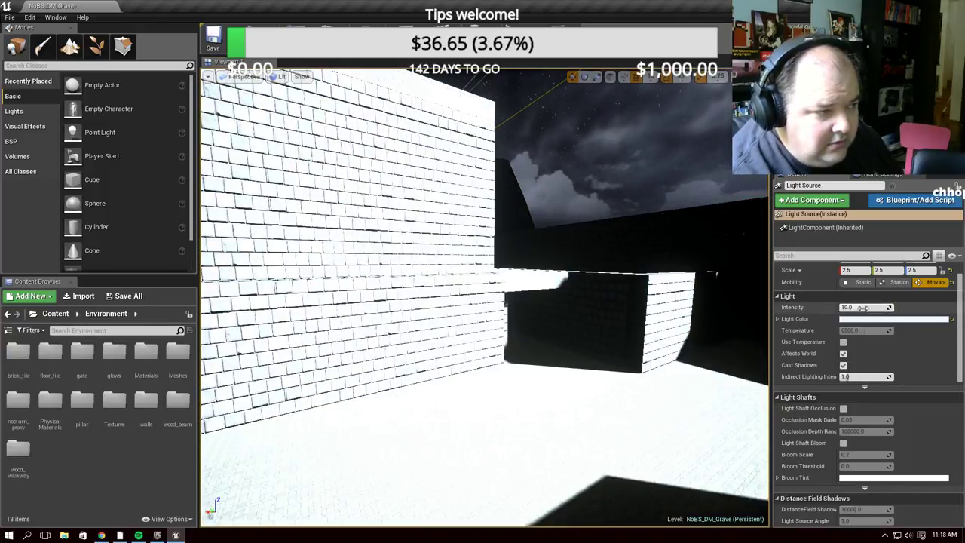
pyautogui.moveTo(859, 307); pyautogui.dragTo(844, 377)
pyautogui.moveTo(859, 307)
pyautogui.mouseDown()
pyautogui.moveTo(871, 305)
pyautogui.moveTo(856, 307)
pyautogui.mouseUp()
# Turn Light Shaft Occlusion on, look at the moon, and turn it back off
pyautogui.moveTo(482, 302); pyautogui.dragTo(483, 301, button='right')
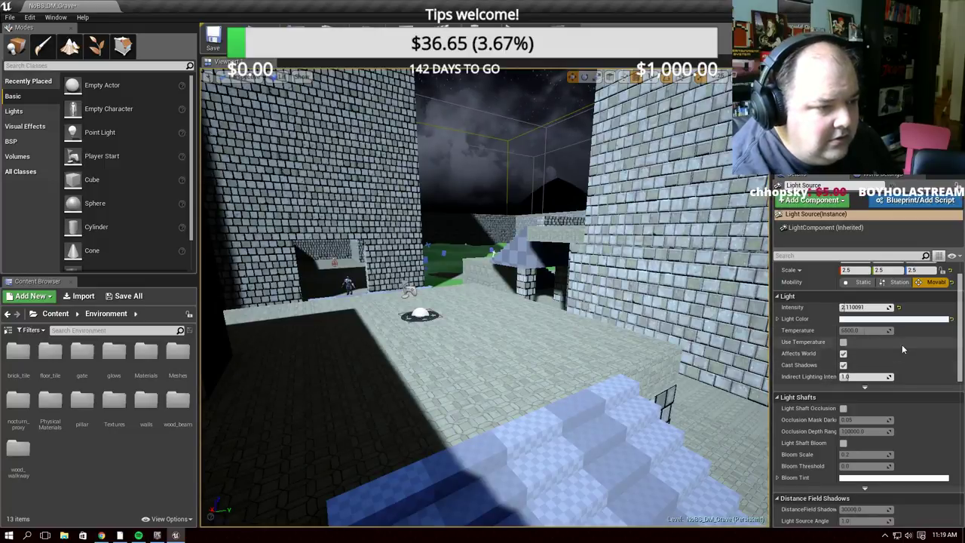
pyautogui.scroll(-1, 905, 347)
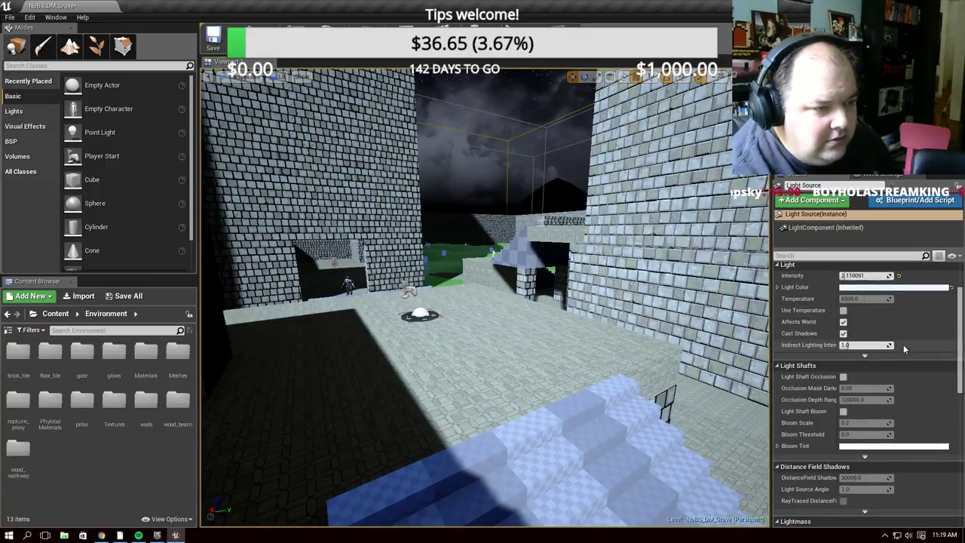
pyautogui.click(843, 376)
pyautogui.moveTo(491, 340)
pyautogui.mouseDown(button='right')
pyautogui.moveTo(528, 287)
pyautogui.moveTo(573, 354)
pyautogui.mouseUp(button='right')
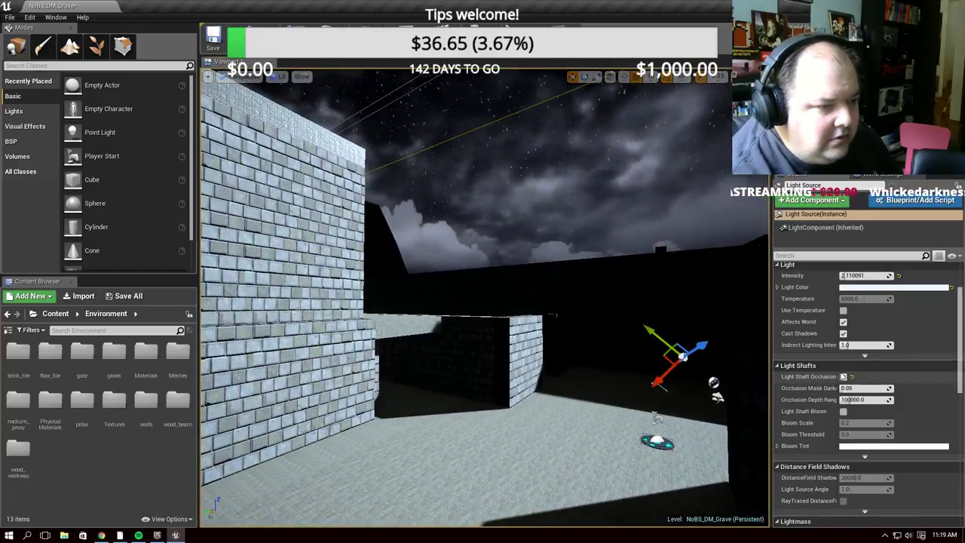
pyautogui.click(843, 376)
# Open the Light Function Material list and close it, leaving the material at None
pyautogui.scroll(-1, 921, 386)
pyautogui.scroll(-1, 921, 387)
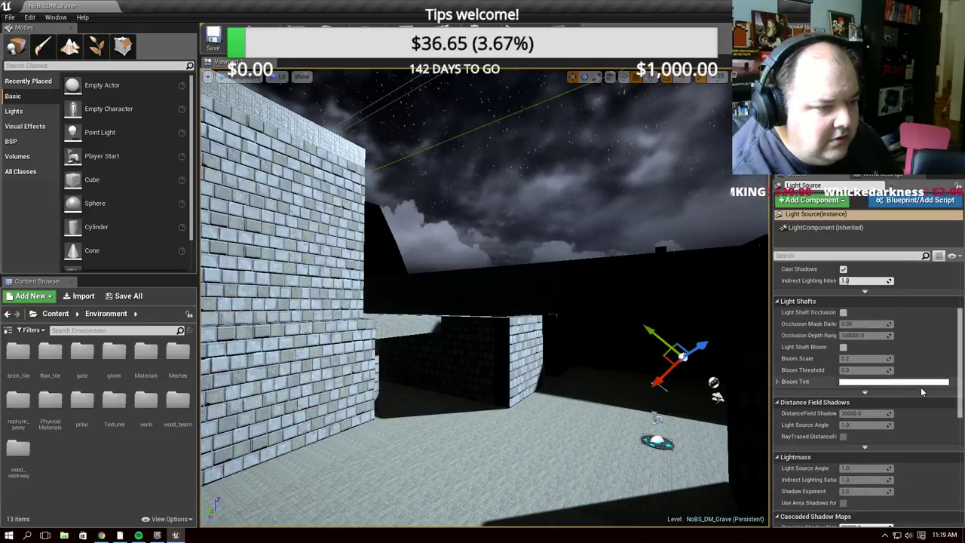
pyautogui.scroll(-1, 922, 387)
pyautogui.scroll(-1, 922, 388)
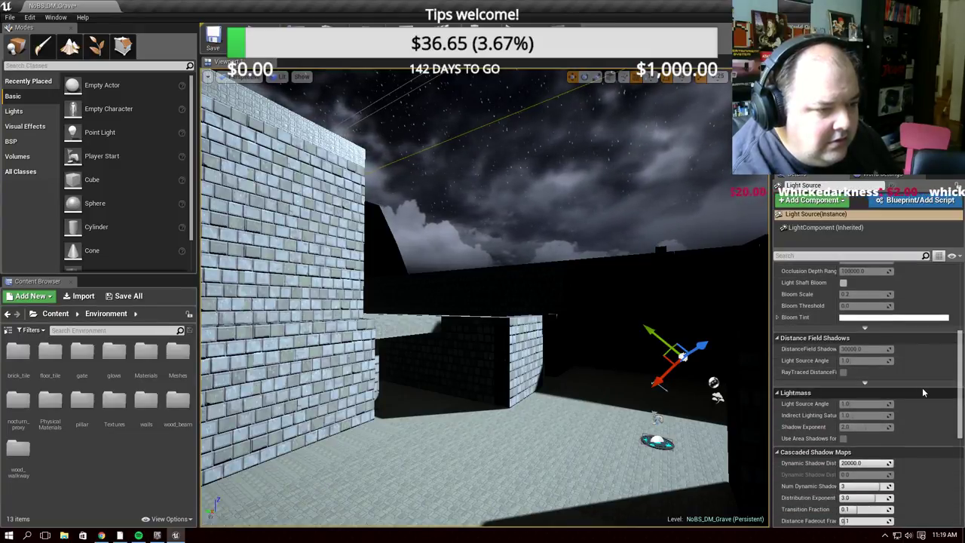
pyautogui.scroll(-1, 922, 388)
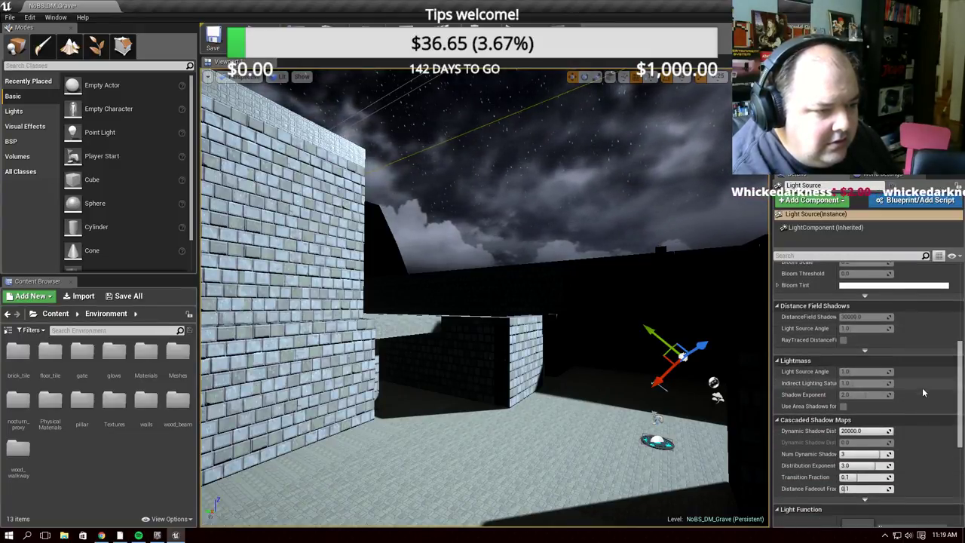
pyautogui.scroll(-1, 922, 388)
pyautogui.scroll(-1, 922, 387)
pyautogui.scroll(-1, 922, 388)
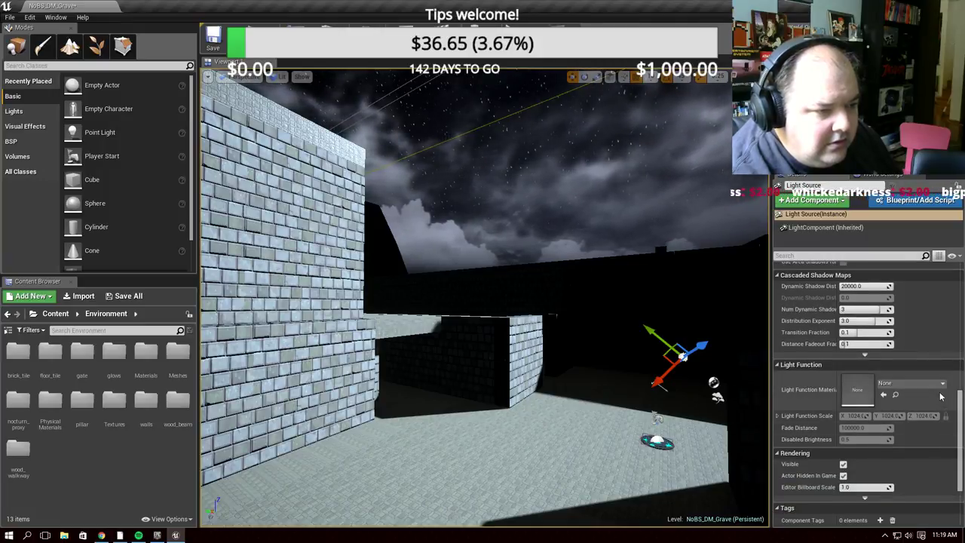
pyautogui.click(931, 385)
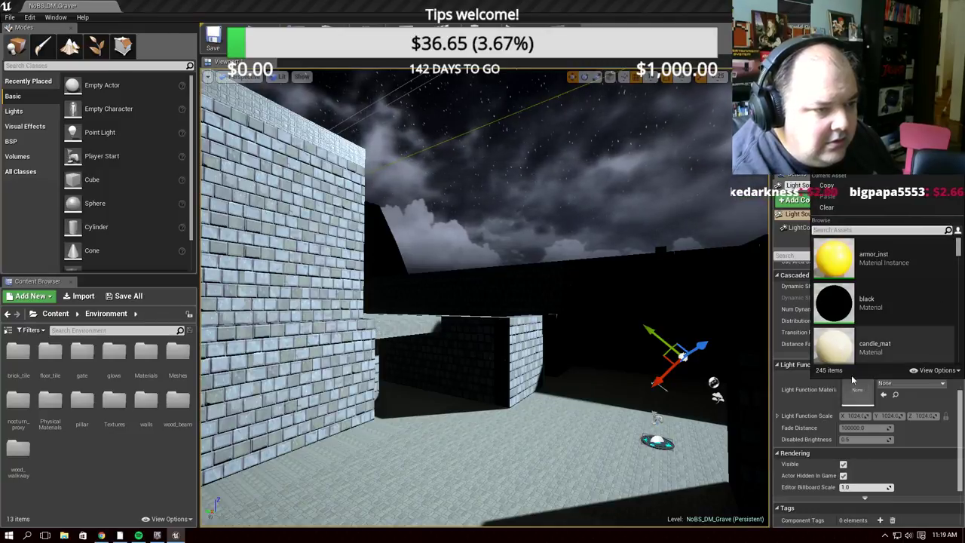
pyautogui.click(948, 443)
pyautogui.scroll(-1, 946, 472)
pyautogui.scroll(-1, 947, 472)
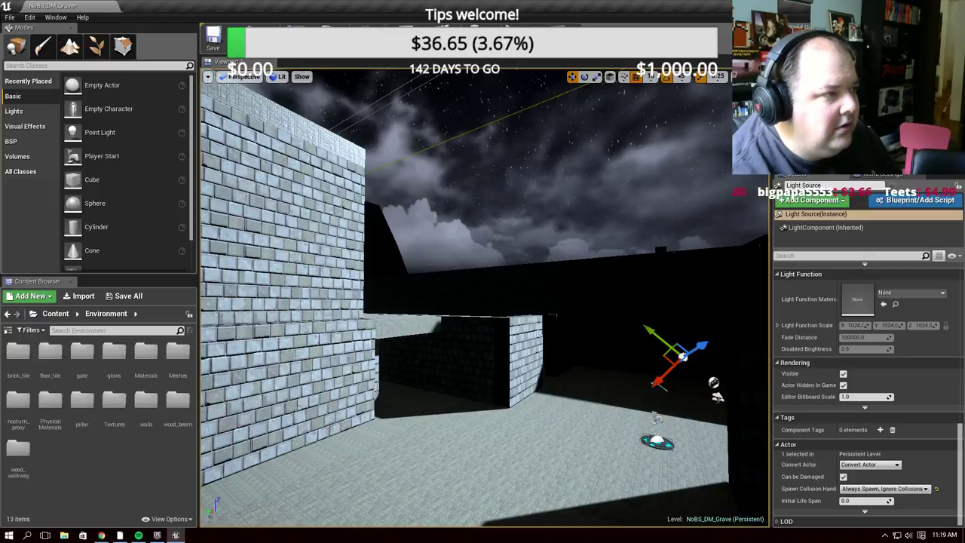
# Playtest by walking past the brick wall and up the blue stairs, firing once, then stop with Esc
pyautogui.click(512, 66)
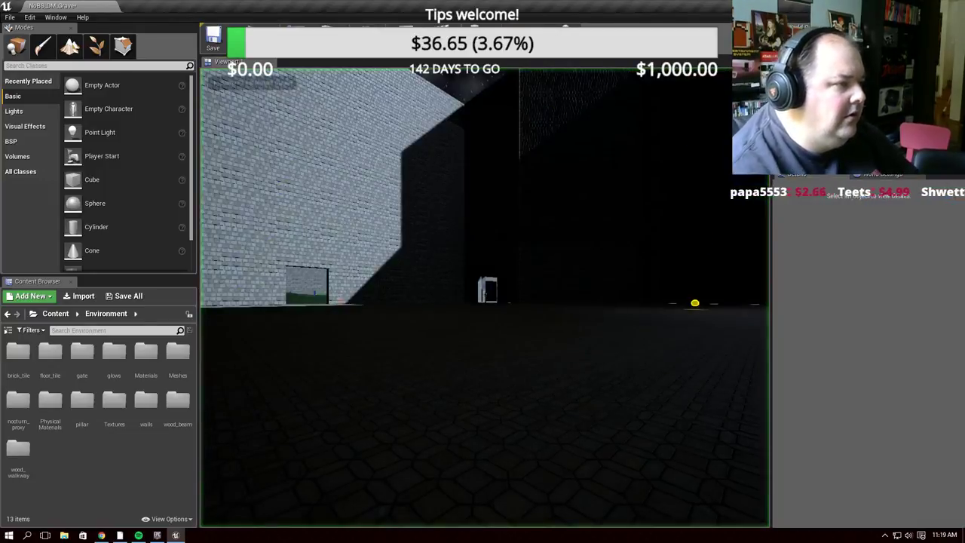
pyautogui.press('w')
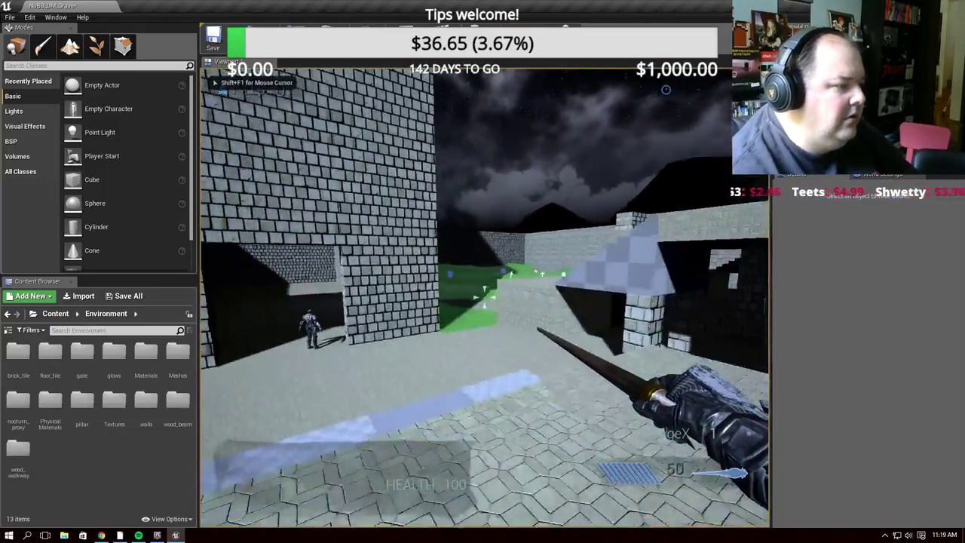
pyautogui.press('w')
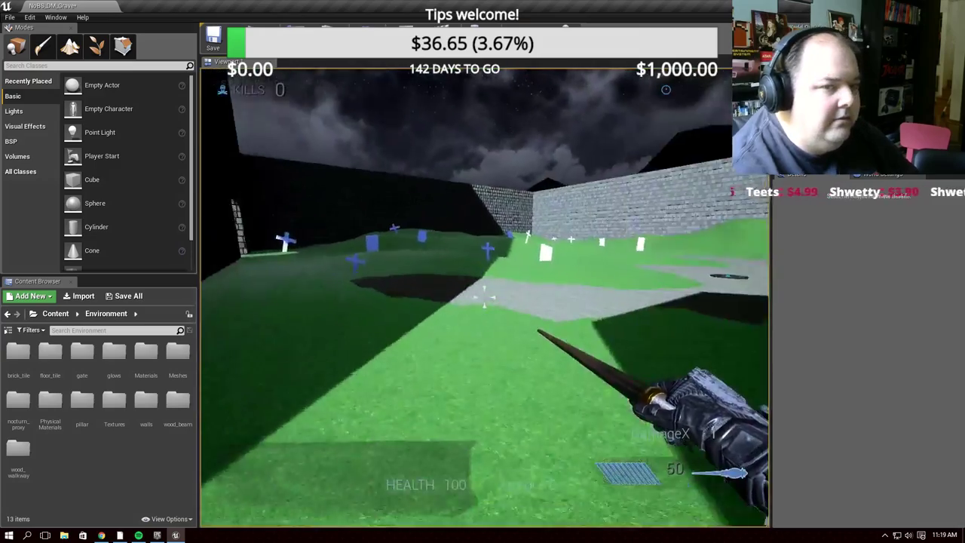
pyautogui.press('w')
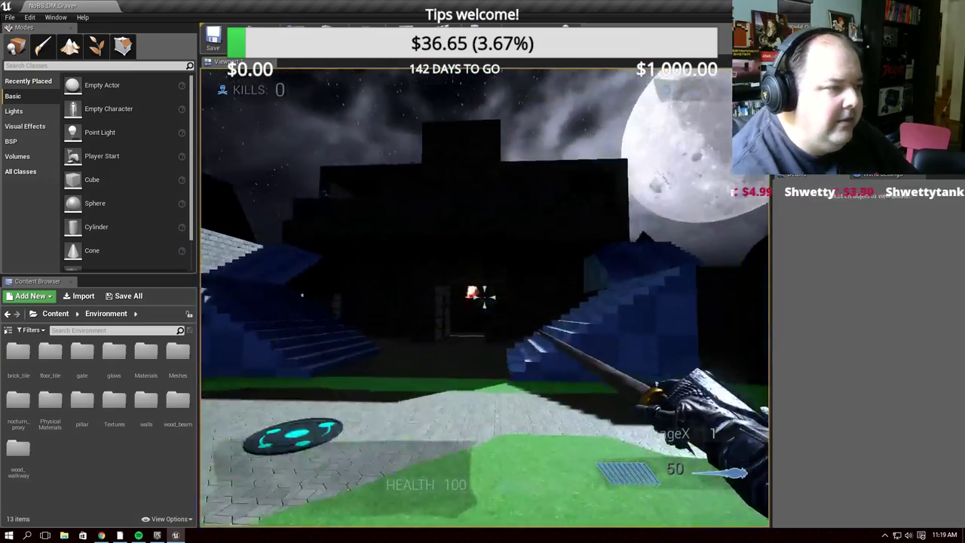
pyautogui.click(484, 297)
pyautogui.press('w')
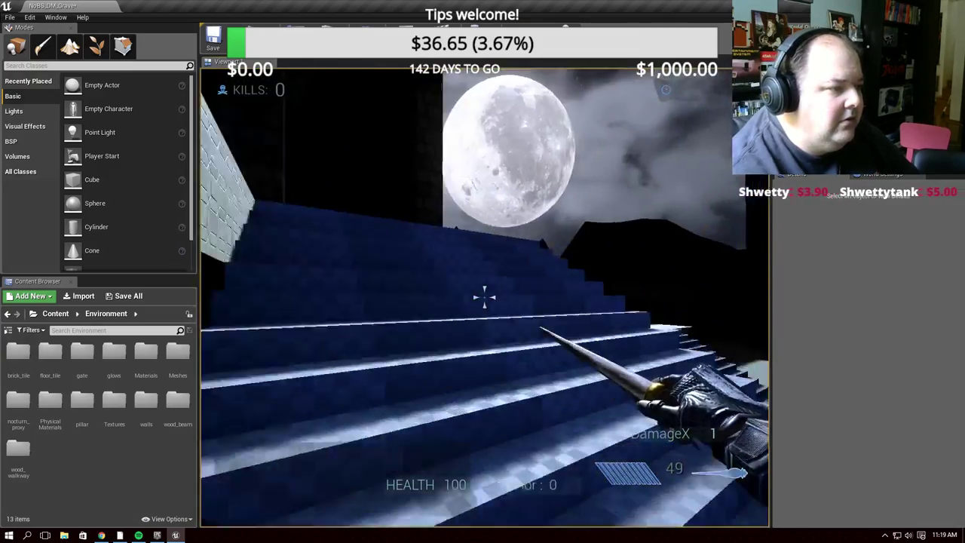
pyautogui.press('w')
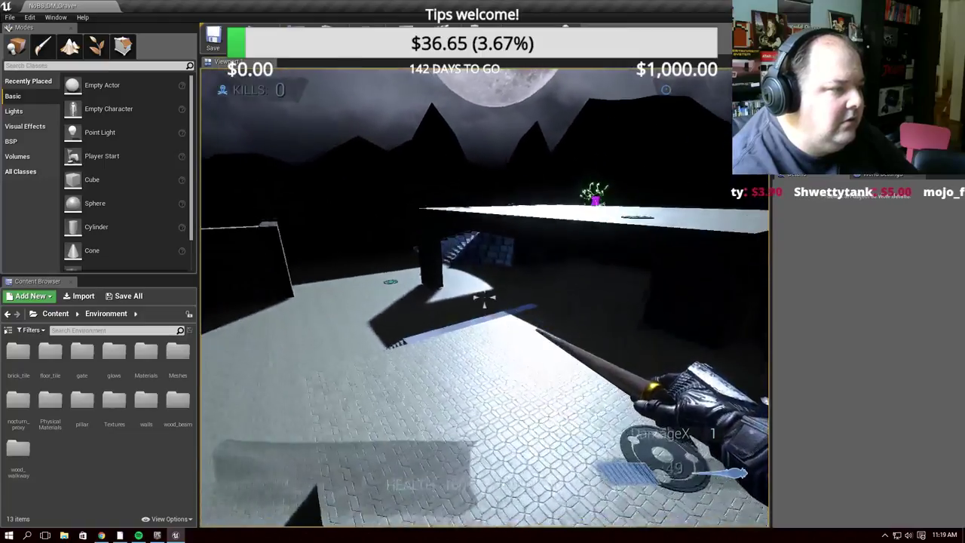
pyautogui.press('Escape')
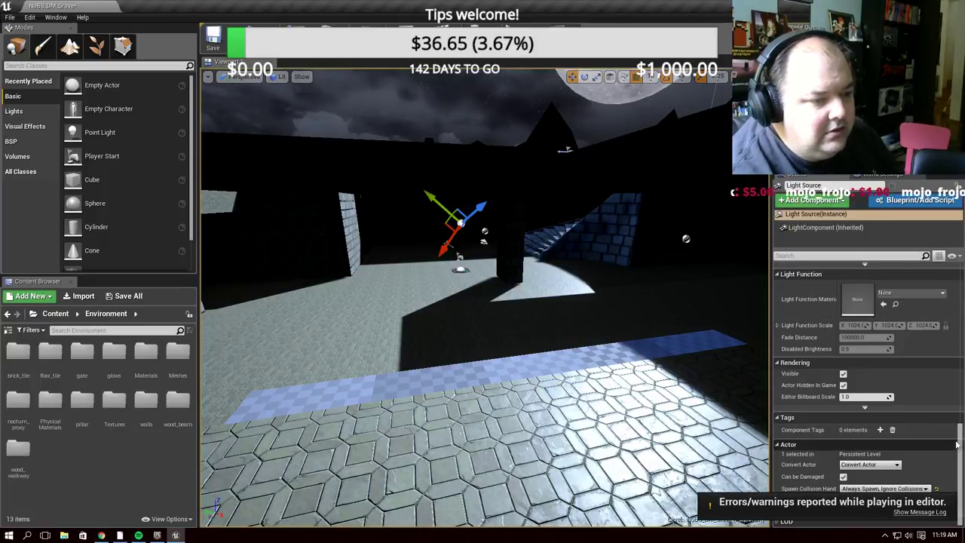
# Lower the light source's intensity to 1.743119
pyautogui.scroll(3, 867, 377)
pyautogui.scroll(3, 867, 377)
pyautogui.scroll(1, 843, 285)
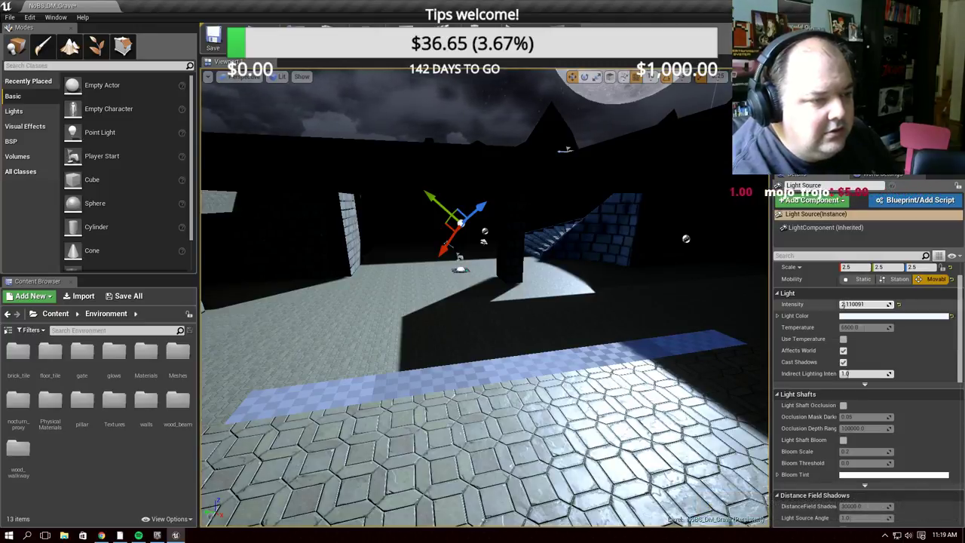
pyautogui.moveTo(843, 304); pyautogui.dragTo(833, 303)
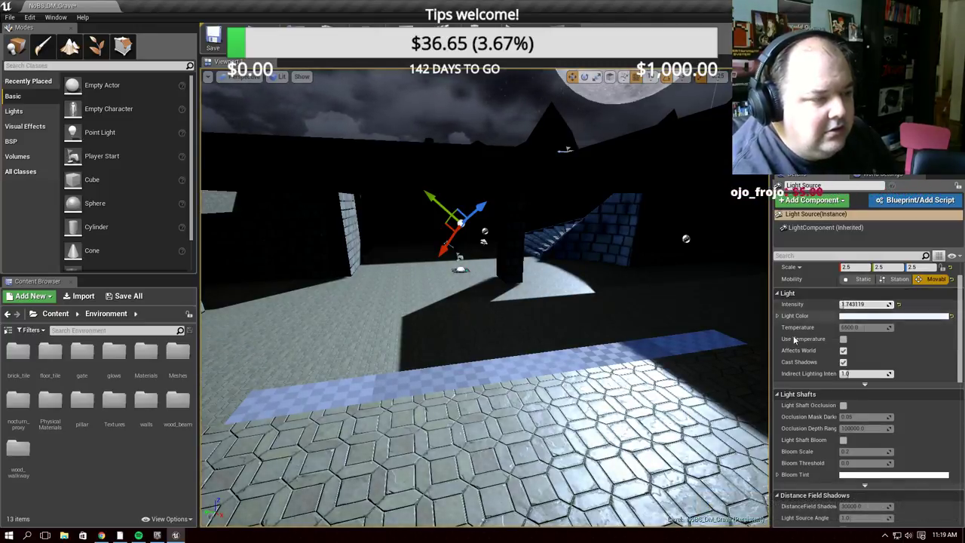
pyautogui.scroll(3, 844, 347)
pyautogui.scroll(-3, 831, 406)
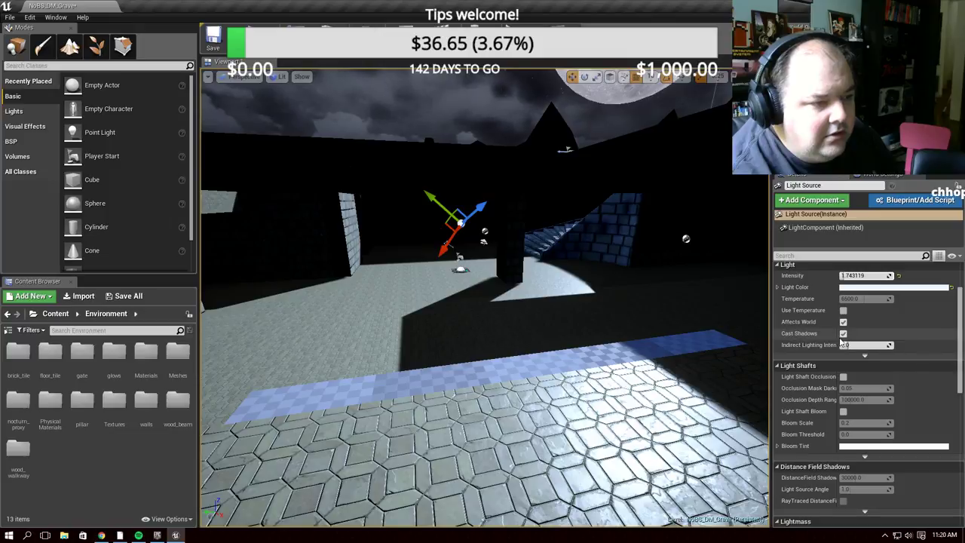
# Toggle Cast Shadows off and on twice, leaving shadows enabled
pyautogui.click(844, 333)
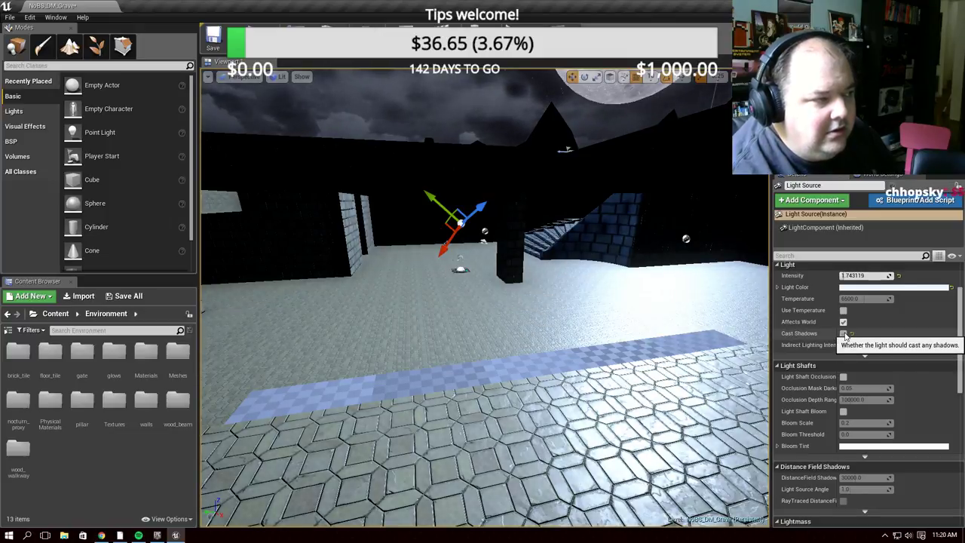
pyautogui.click(843, 333)
pyautogui.click(843, 334)
pyautogui.click(844, 334)
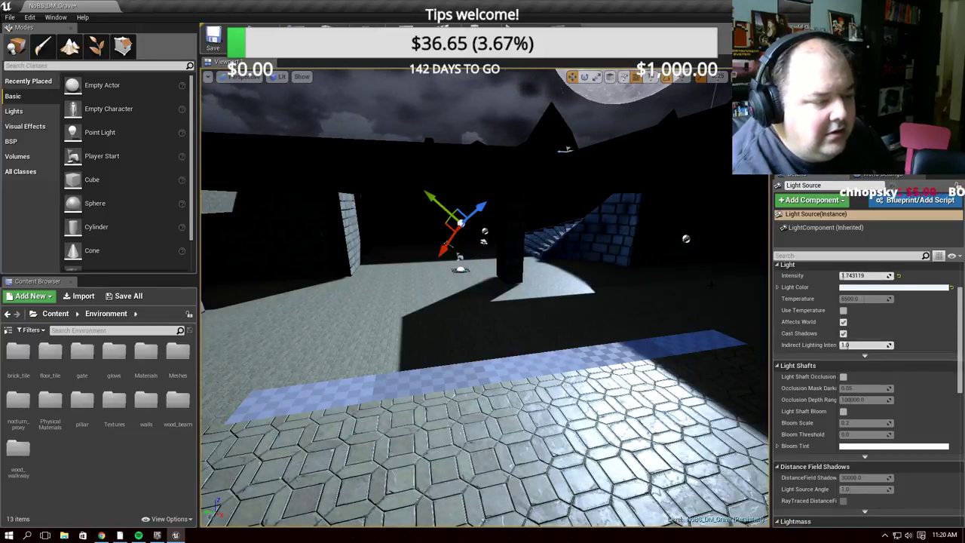
# Set Indirect Lighting Intensity to 6, then reset it to 1.0
pyautogui.moveTo(867, 346); pyautogui.dragTo(898, 345)
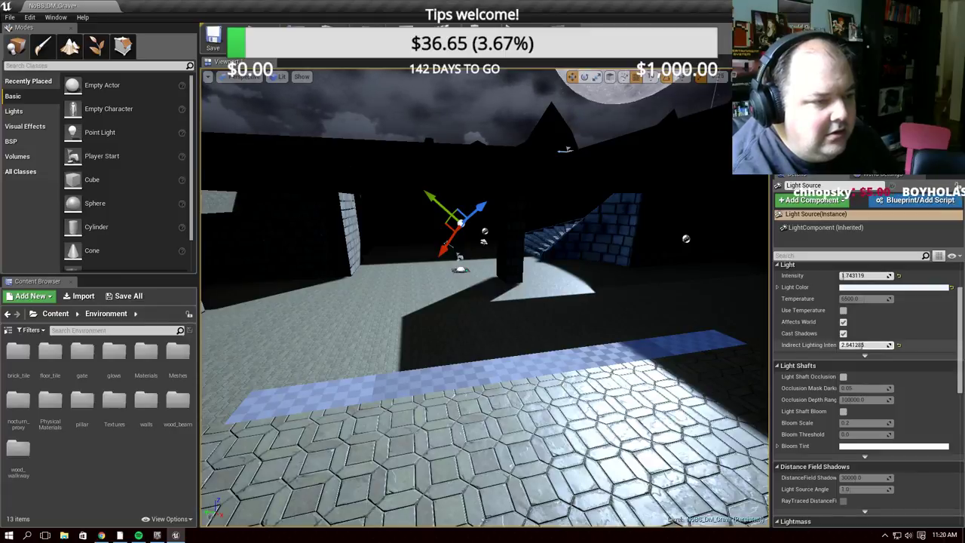
pyautogui.write('6')
pyautogui.press('Return')
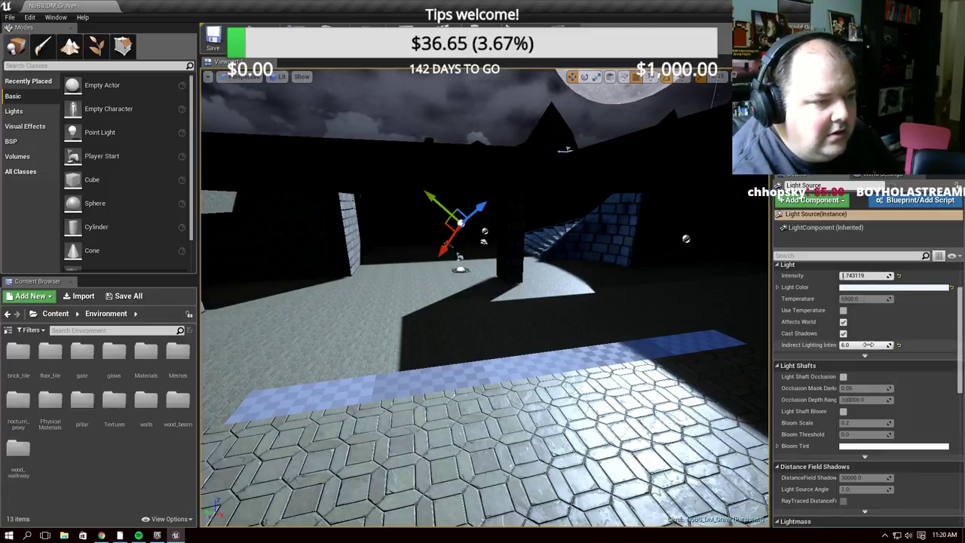
pyautogui.click(899, 345)
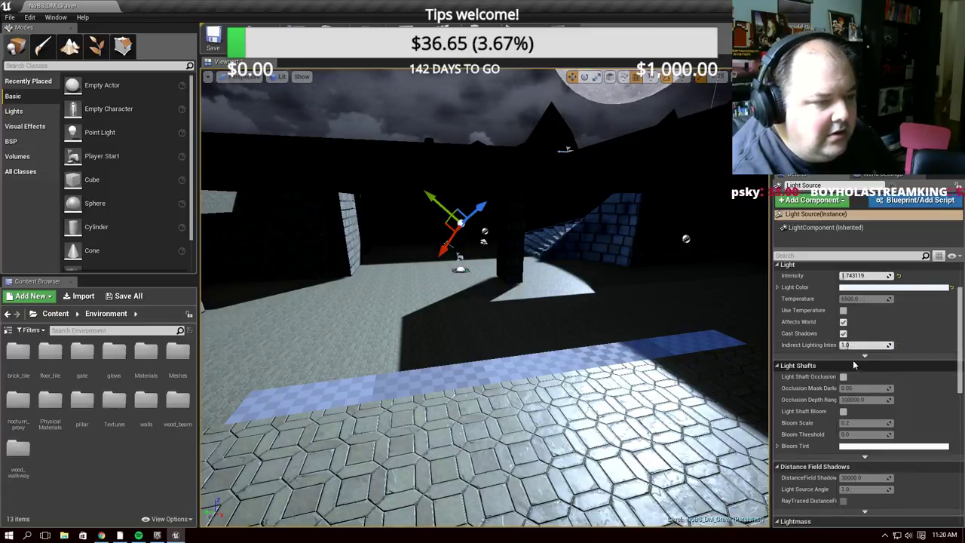
# Enable Light Shaft Bloom and Light Shaft Occlusion, then start a playtest
pyautogui.scroll(-1, 905, 372)
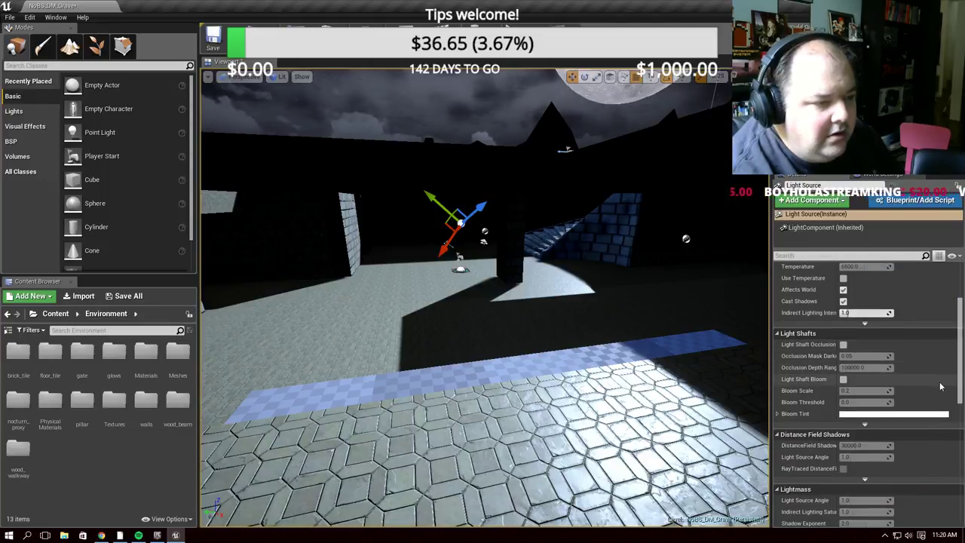
pyautogui.click(843, 378)
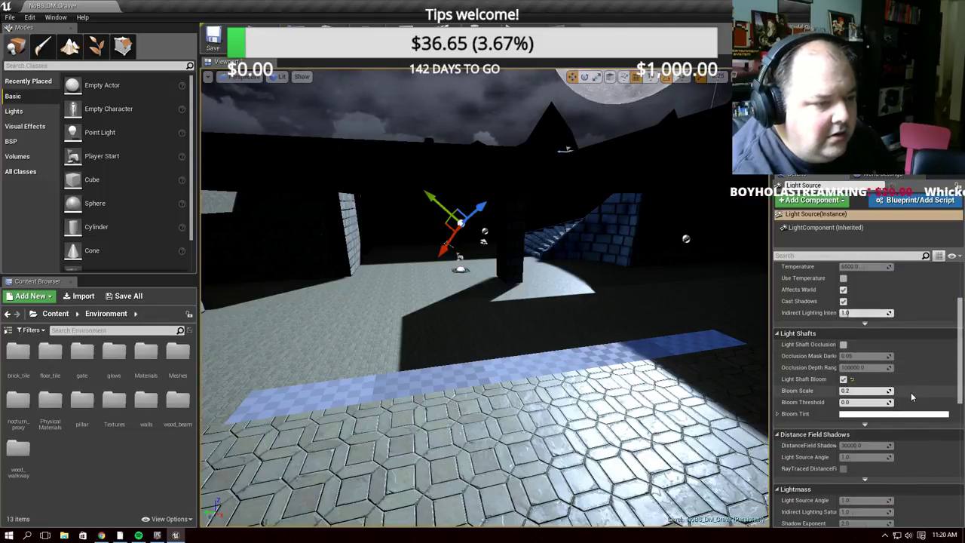
pyautogui.click(843, 344)
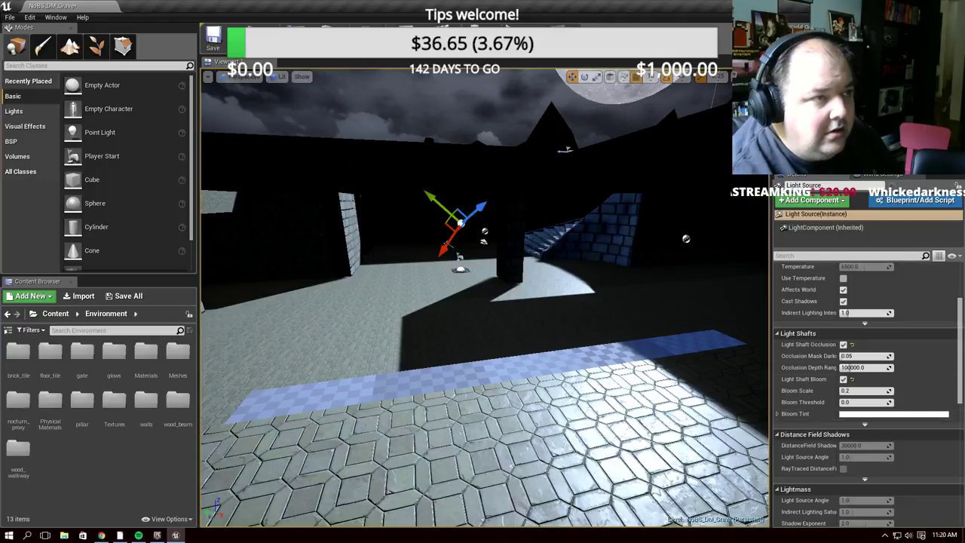
pyautogui.click(540, 63)
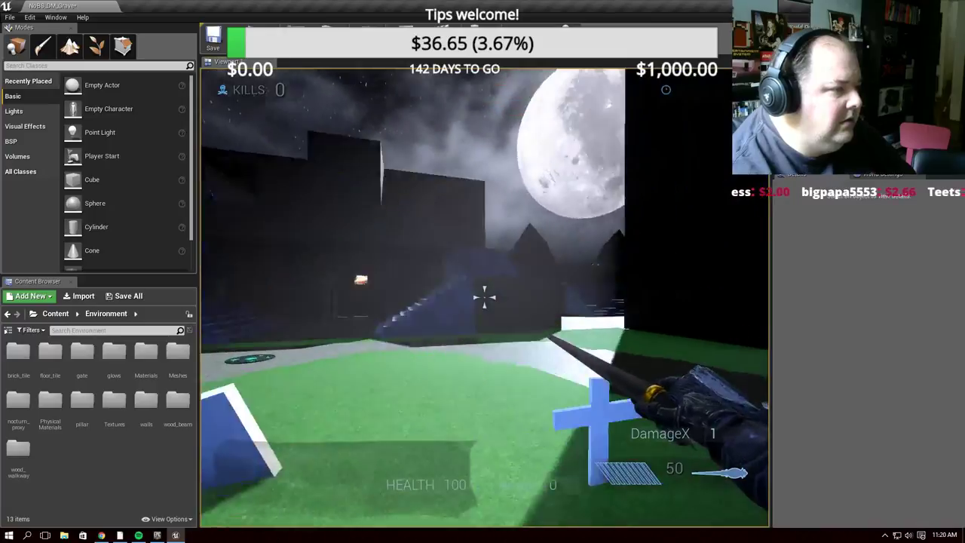
# Fire the weapon while looking at the moon to check the light shafts
pyautogui.click(484, 298)
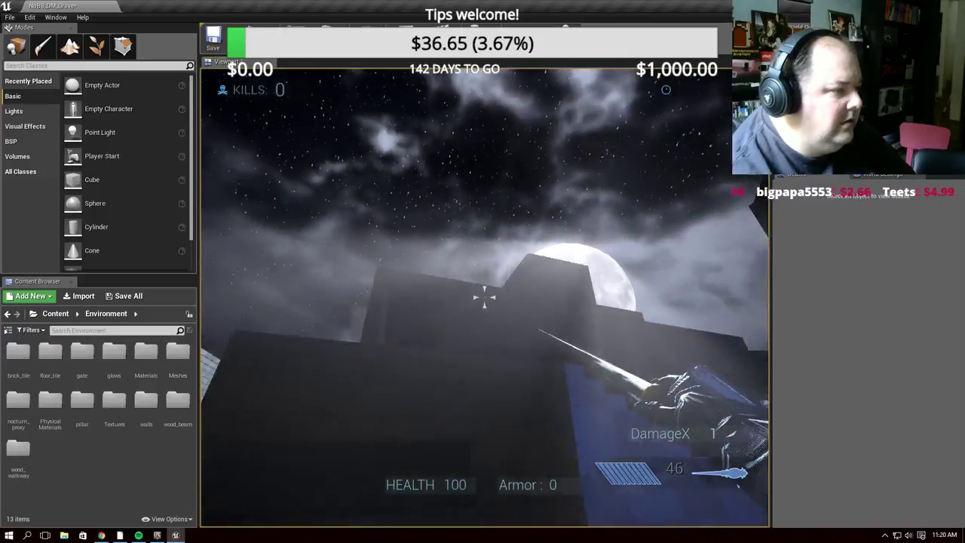
# Stop the playtest and disable Light Shaft Occlusion and Light Shaft Bloom
pyautogui.press('Escape')
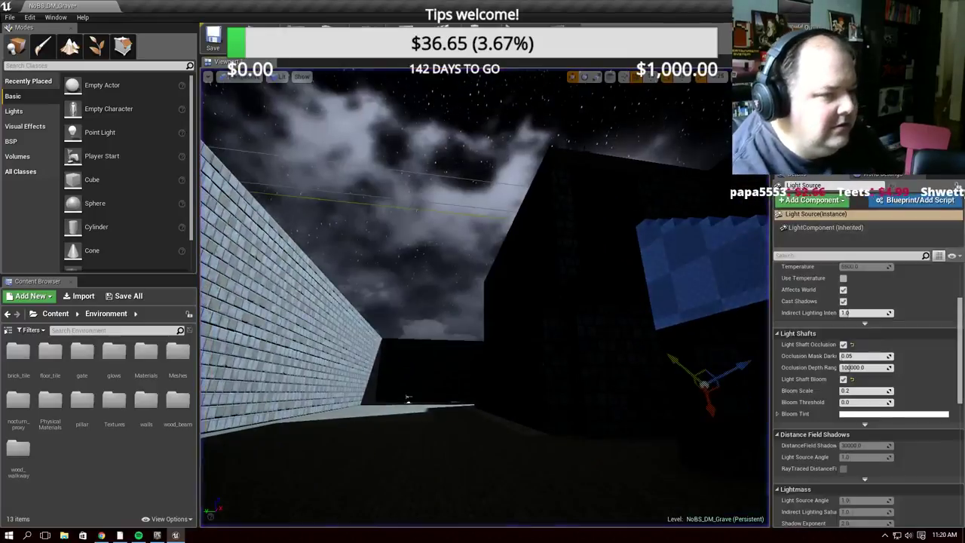
pyautogui.click(843, 343)
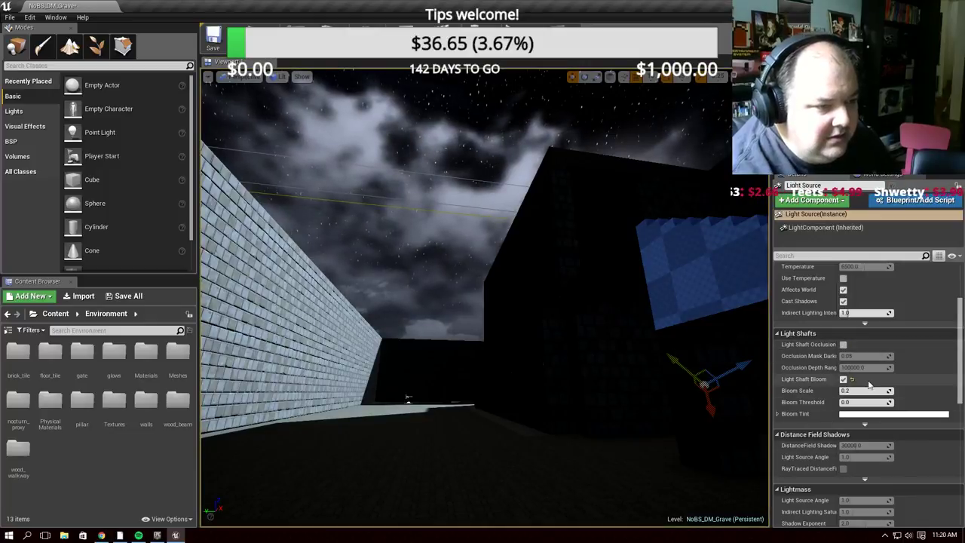
pyautogui.click(843, 379)
# Save the NoBS_DM_Grave map
pyautogui.scroll(-2, 920, 413)
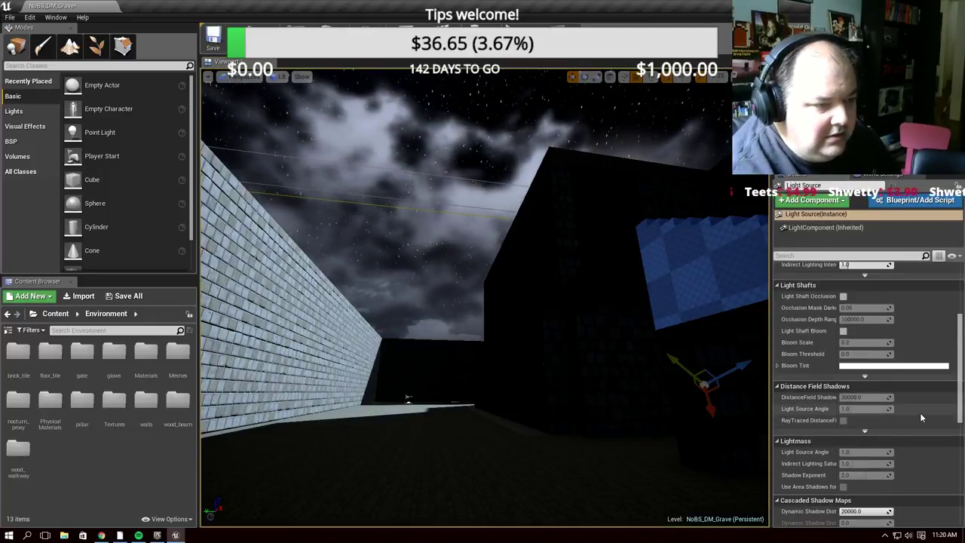
pyautogui.scroll(-1, 920, 418)
pyautogui.scroll(-1, 920, 416)
pyautogui.scroll(-1, 922, 416)
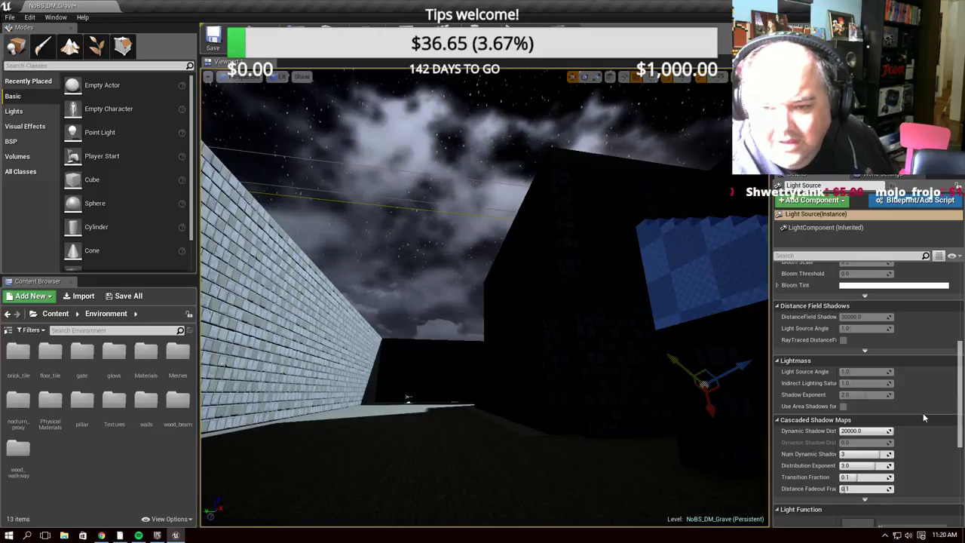
pyautogui.scroll(-3, 923, 422)
pyautogui.scroll(-2, 922, 431)
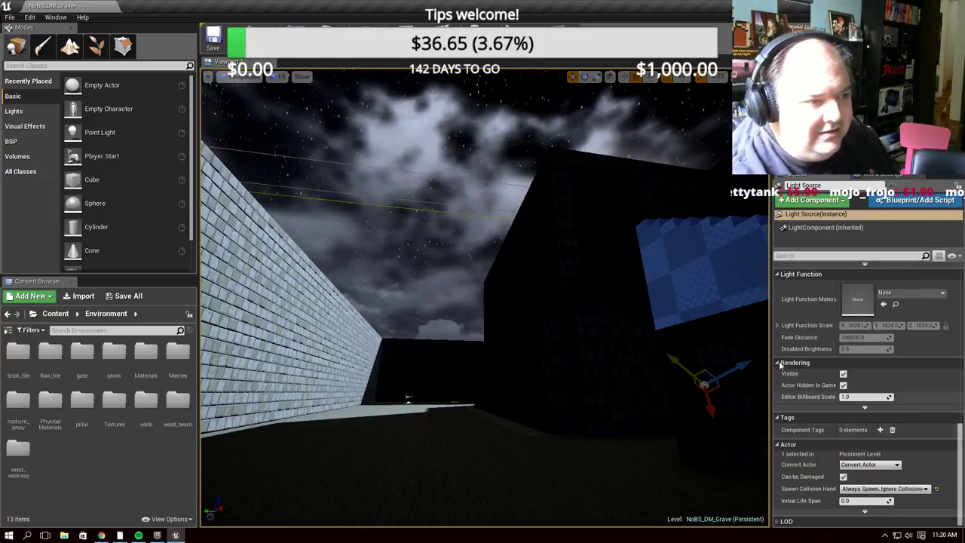
pyautogui.click(213, 40)
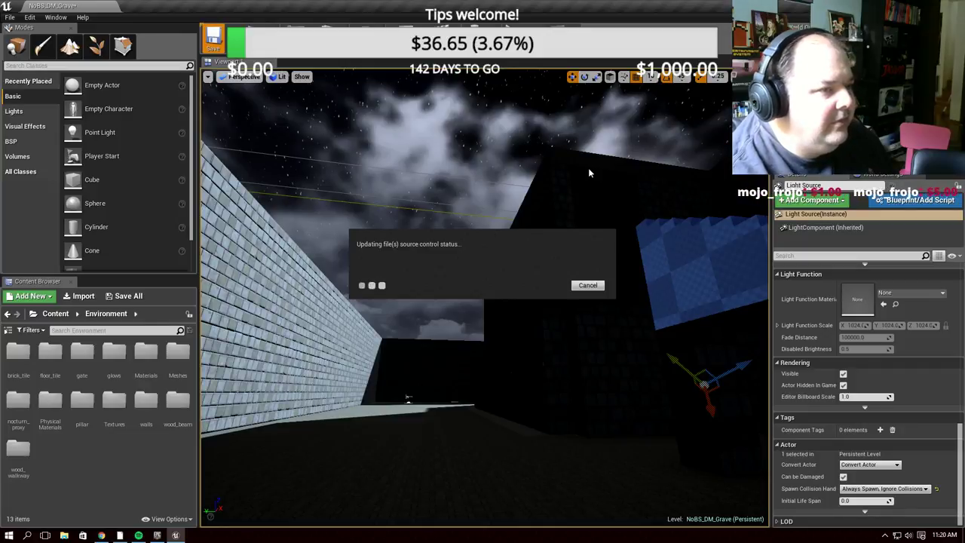
# Bring up the Epic Games Launcher Marketplace and browse its Materials category
pyautogui.click(158, 534)
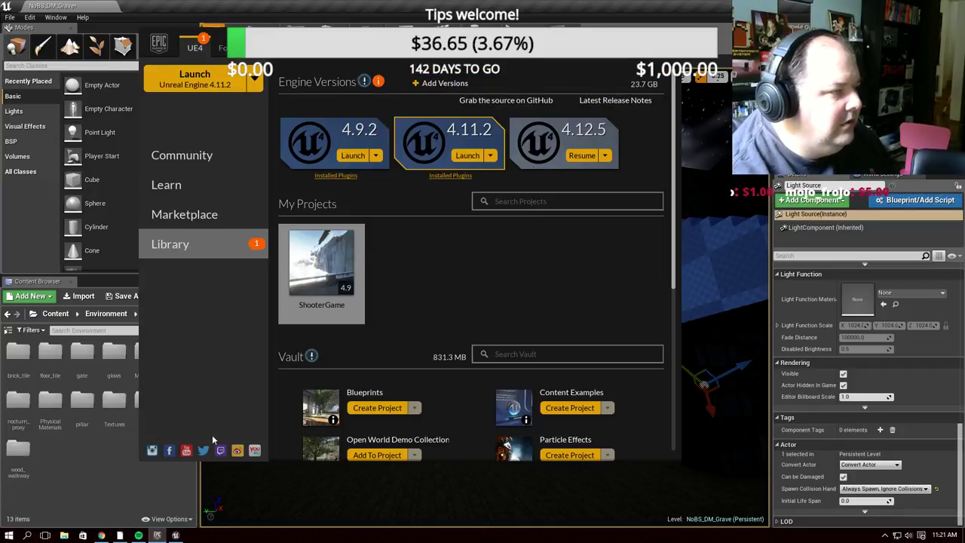
pyautogui.click(219, 215)
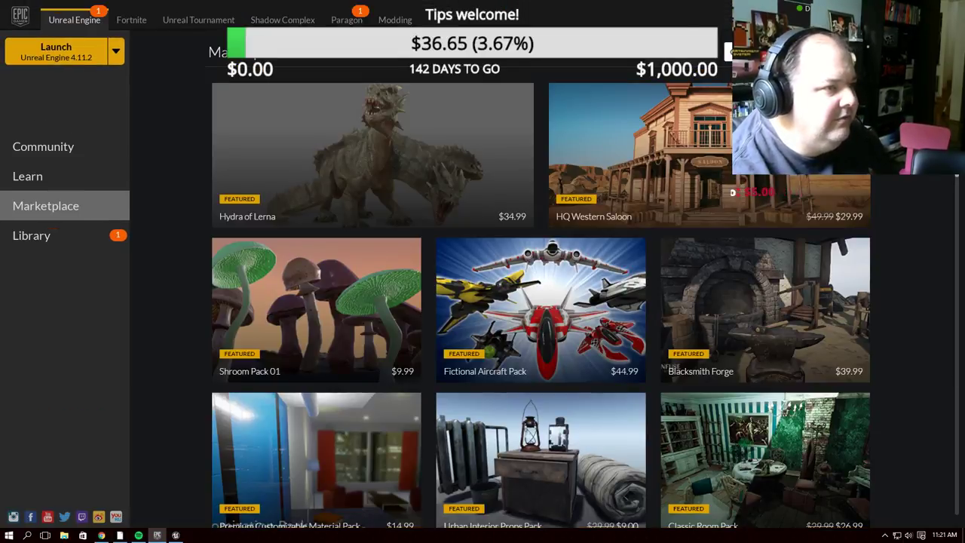
pyautogui.click(563, 59)
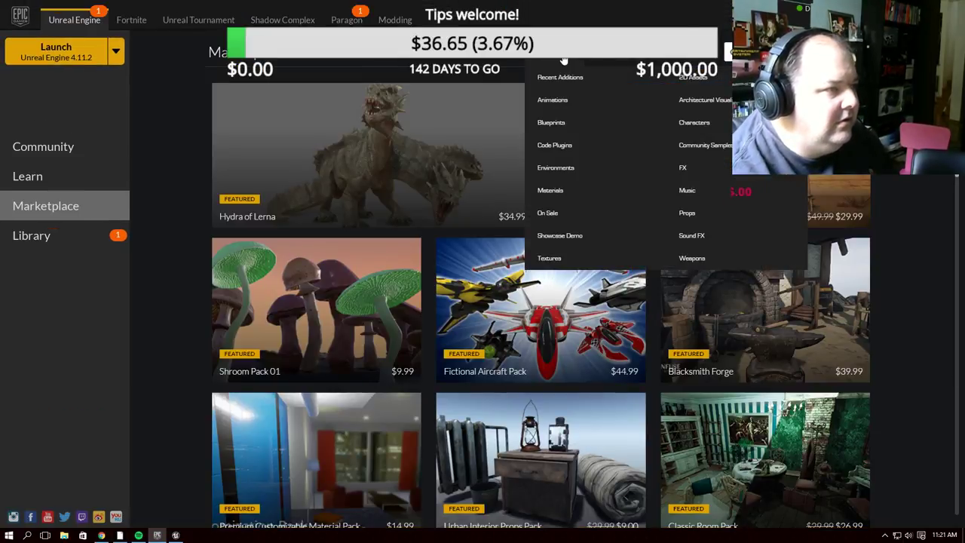
pyautogui.click(549, 193)
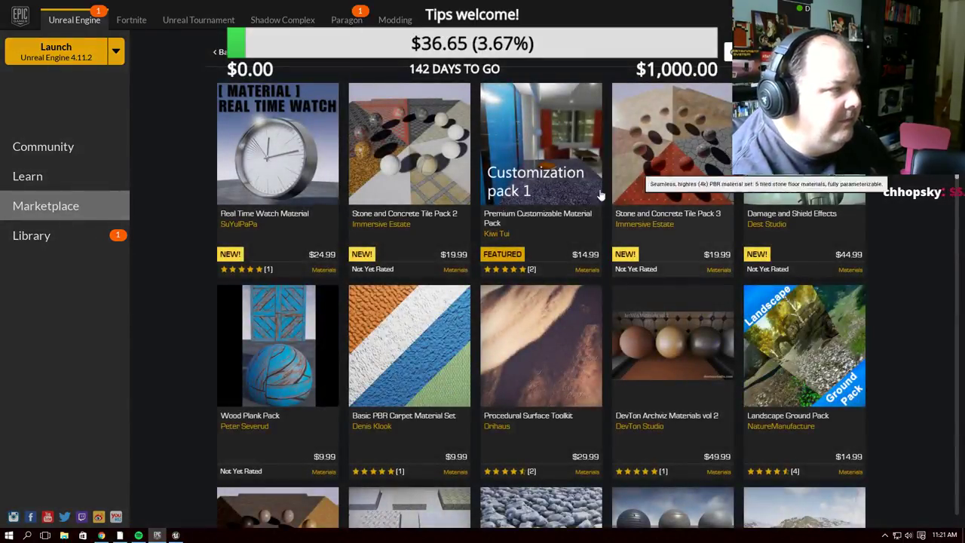
# Scroll down through the Materials pack listings and back up to the top
pyautogui.scroll(-3, 541, 301)
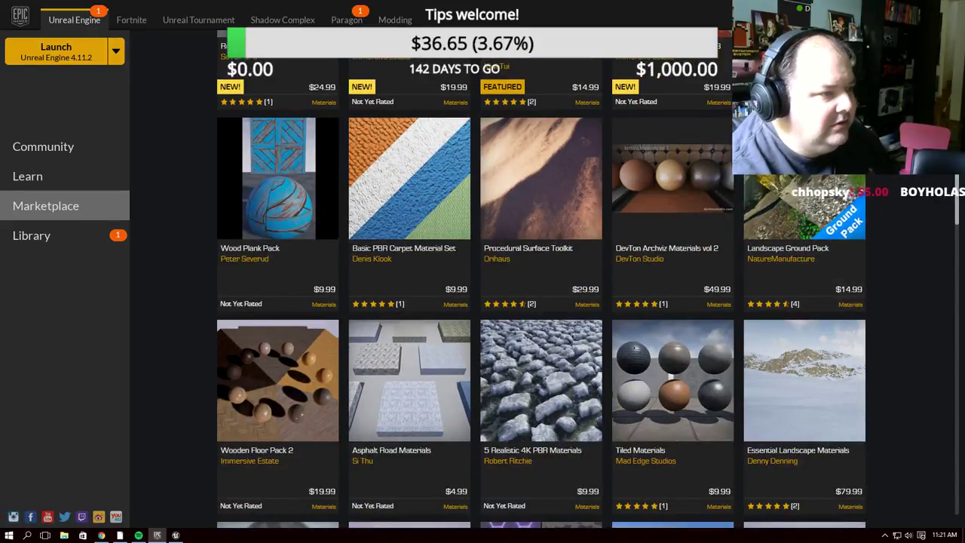
pyautogui.scroll(-5, 542, 302)
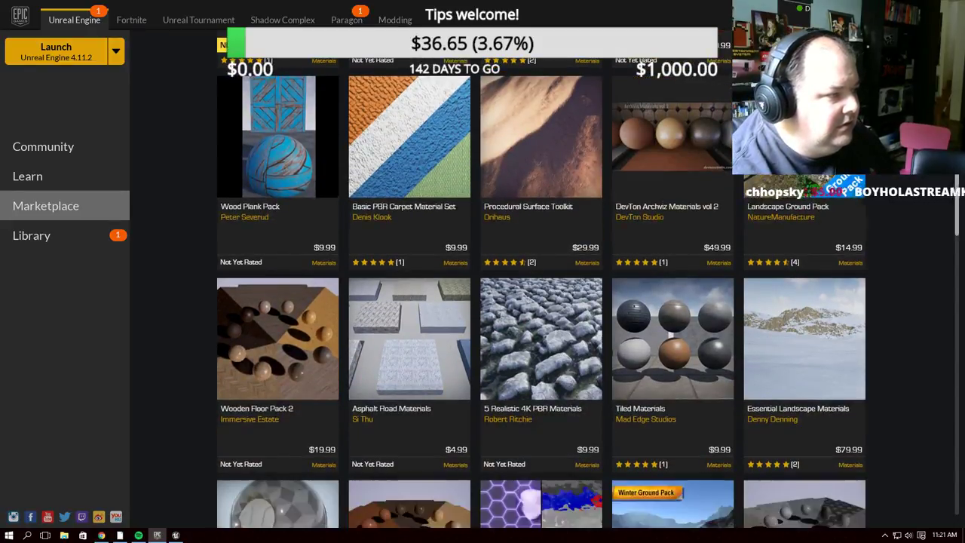
pyautogui.scroll(-2, 541, 301)
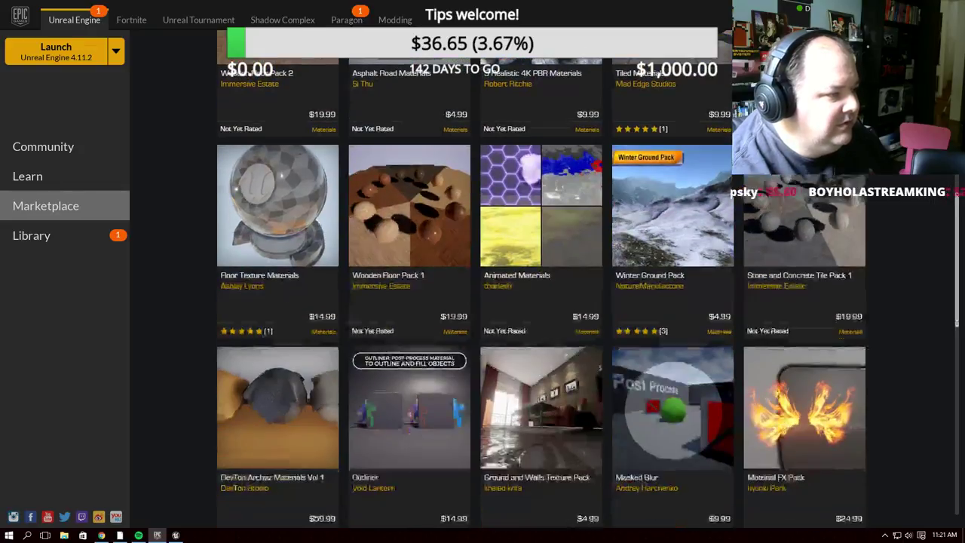
pyautogui.scroll(-2, 541, 302)
pyautogui.scroll(-2, 542, 302)
pyautogui.scroll(-2, 542, 301)
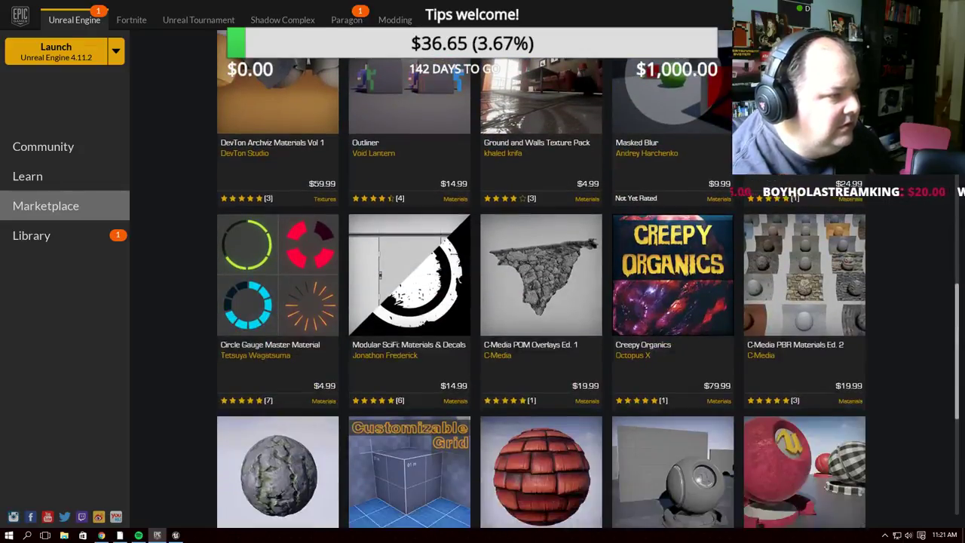
pyautogui.scroll(-4, 541, 302)
pyautogui.scroll(-2, 542, 301)
pyautogui.scroll(-1, 541, 302)
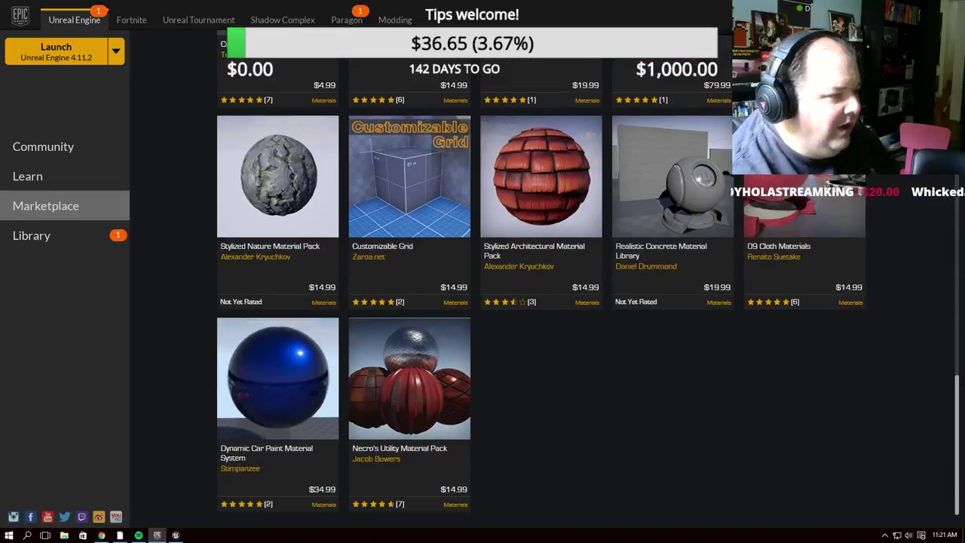
pyautogui.scroll(2, 542, 302)
pyautogui.scroll(1, 542, 301)
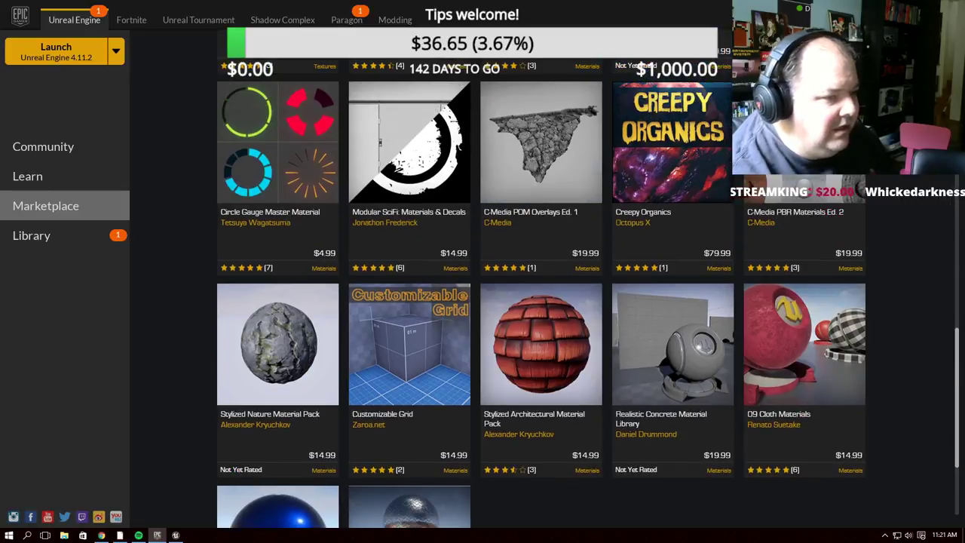
pyautogui.scroll(1, 542, 302)
pyautogui.scroll(2, 541, 302)
pyautogui.scroll(5, 541, 302)
pyautogui.scroll(6, 541, 301)
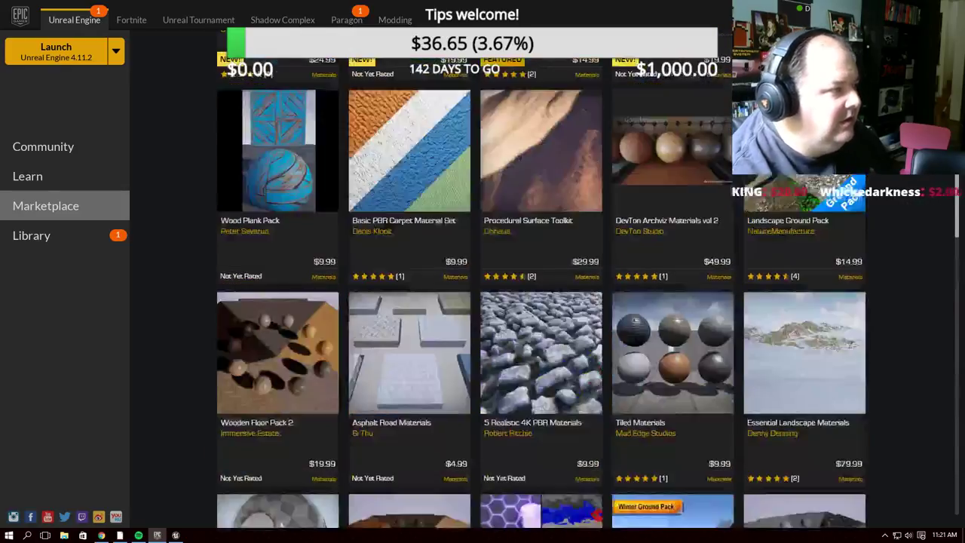
pyautogui.scroll(4, 542, 302)
pyautogui.scroll(1, 542, 301)
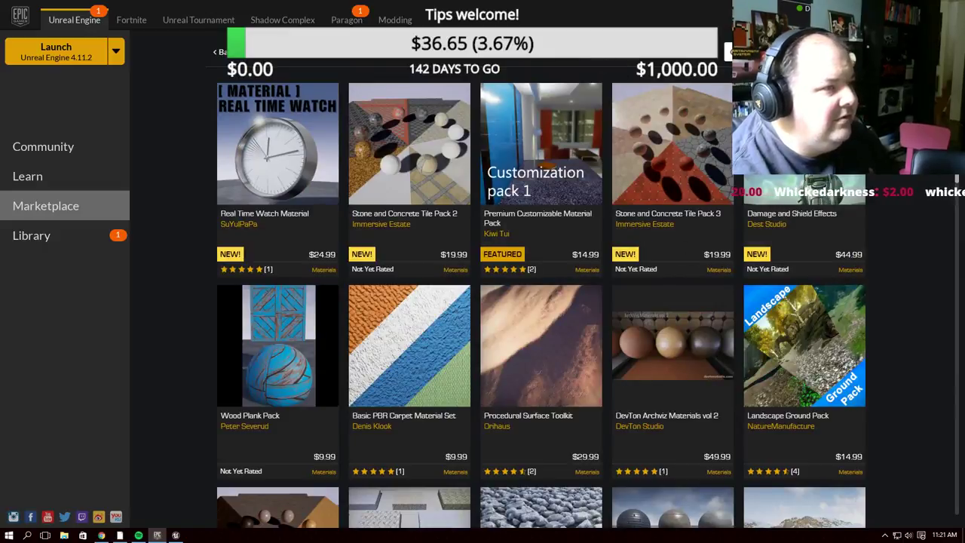
pyautogui.moveTo(577, 59)
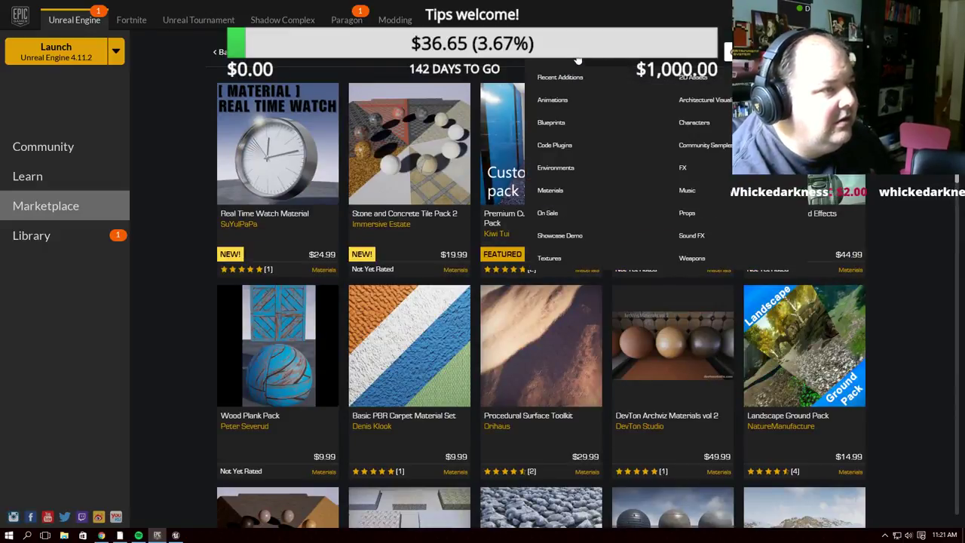
pyautogui.scroll(-2, 870, 177)
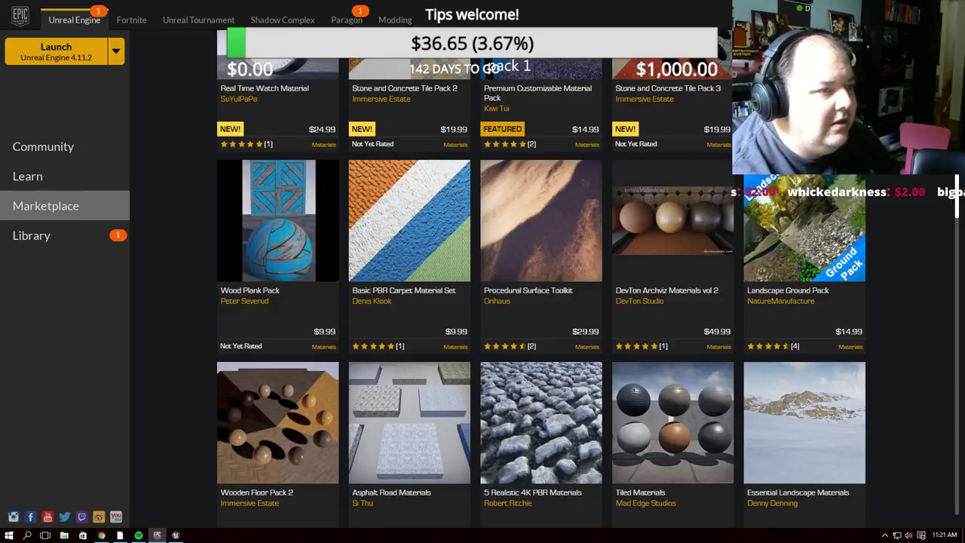
pyautogui.scroll(2, 870, 177)
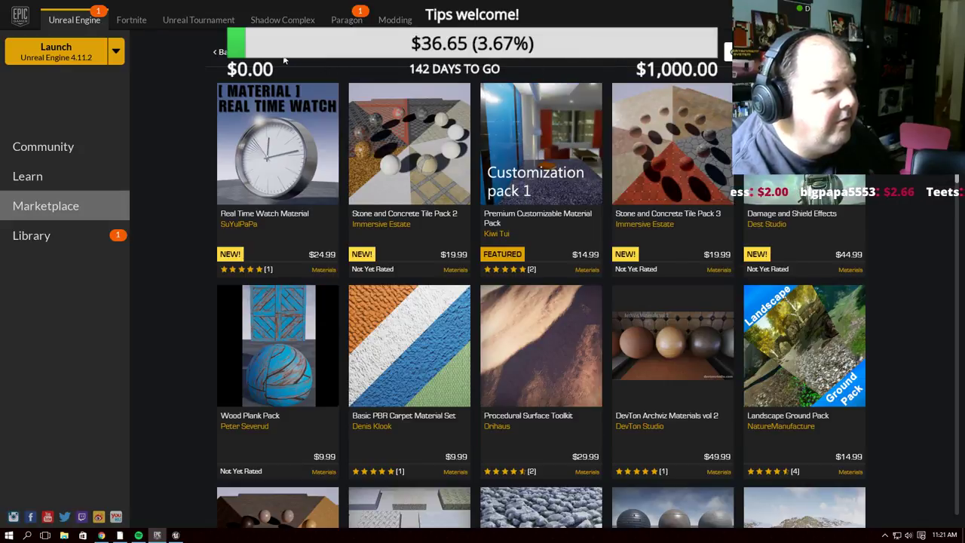
# Scroll further down the Materials grid to look at the lower rows of packs
pyautogui.scroll(-1, 522, 110)
pyautogui.scroll(-1, 522, 110)
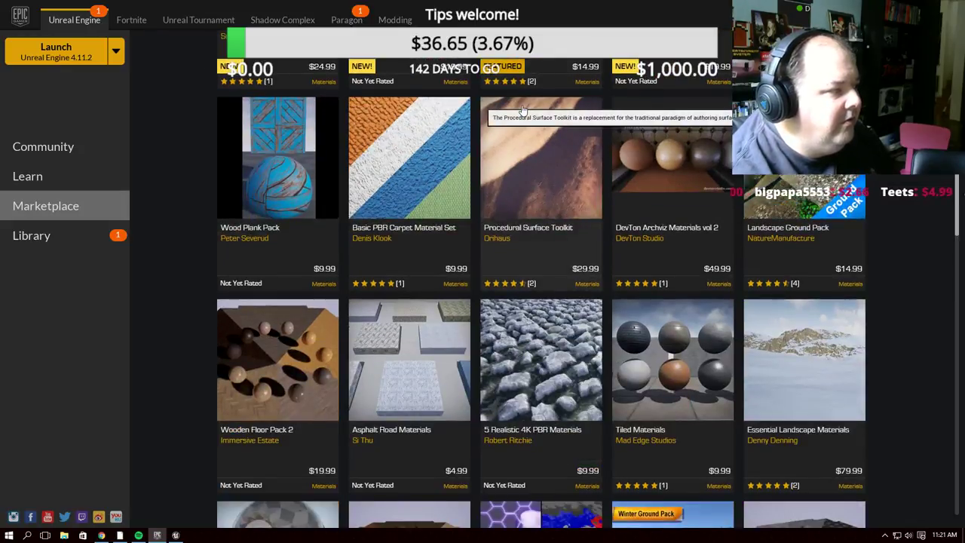
pyautogui.scroll(-2, 522, 110)
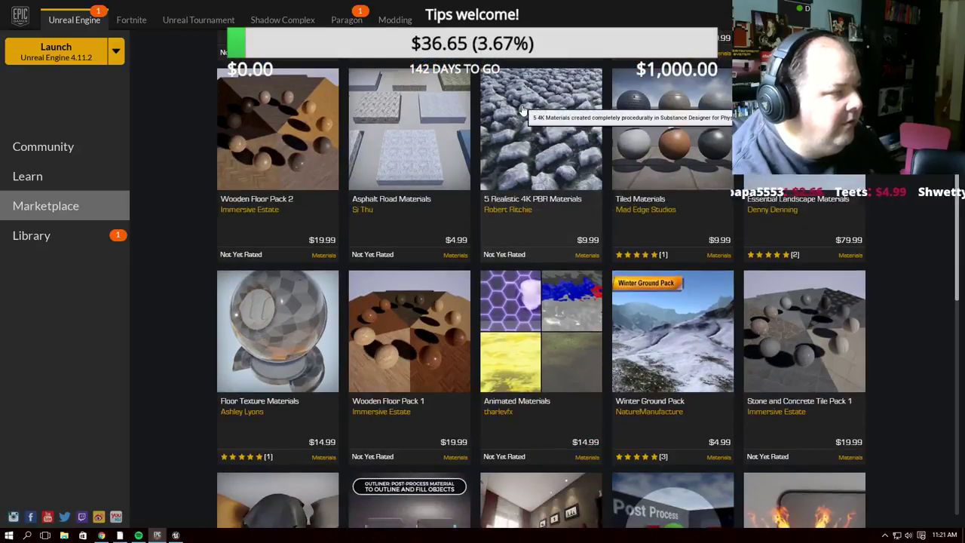
pyautogui.scroll(-1, 522, 110)
pyautogui.scroll(-1, 522, 110)
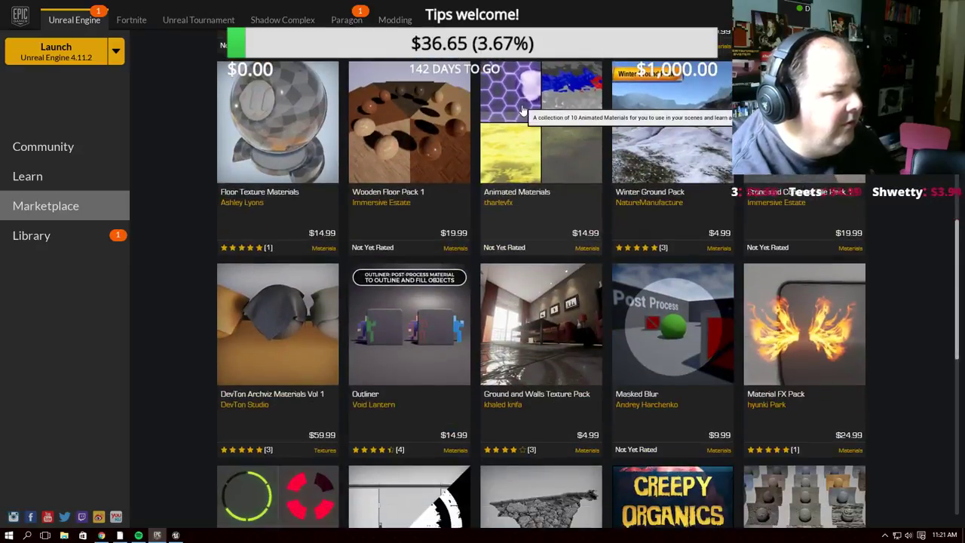
pyautogui.scroll(-1, 522, 110)
pyautogui.scroll(-1, 522, 110)
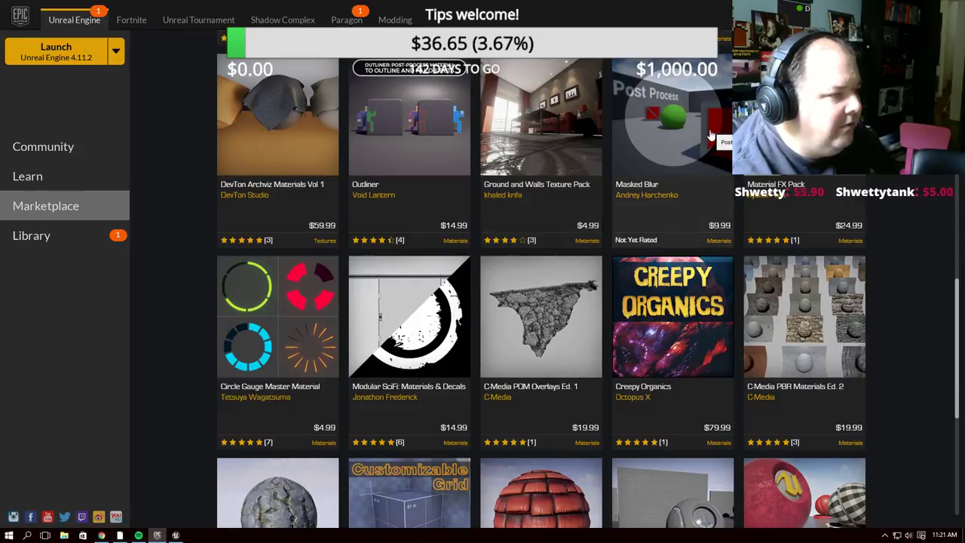
pyautogui.scroll(-1, 710, 134)
pyautogui.scroll(-1, 711, 134)
pyautogui.scroll(-1, 711, 134)
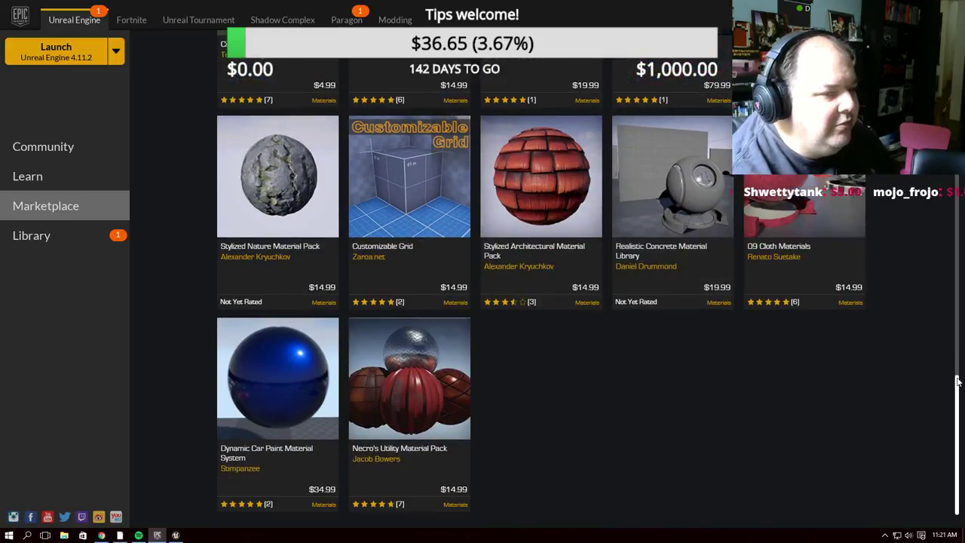
pyautogui.moveTo(958, 381); pyautogui.dragTo(956, 181)
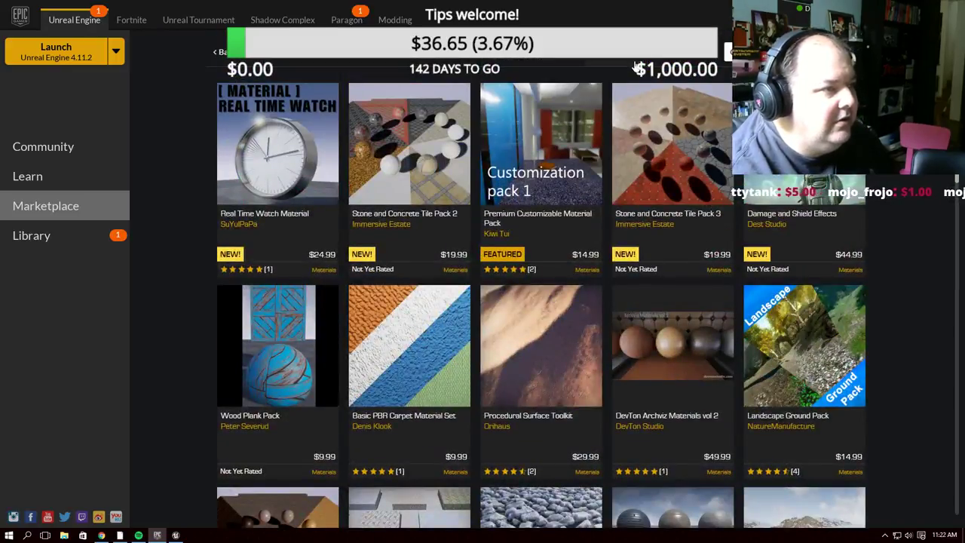
# Reopen the Materials category and scroll its grid back up to the top rows
pyautogui.click(622, 57)
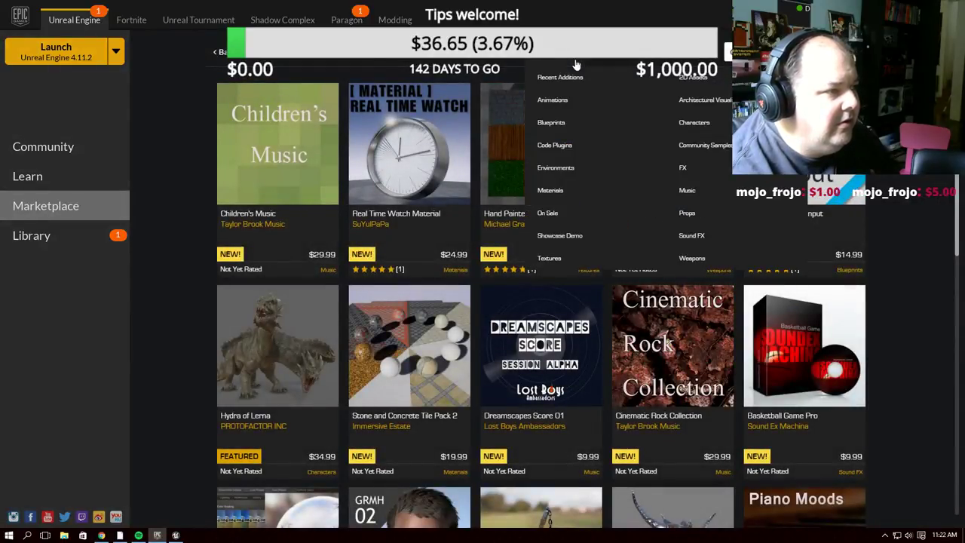
pyautogui.click(559, 194)
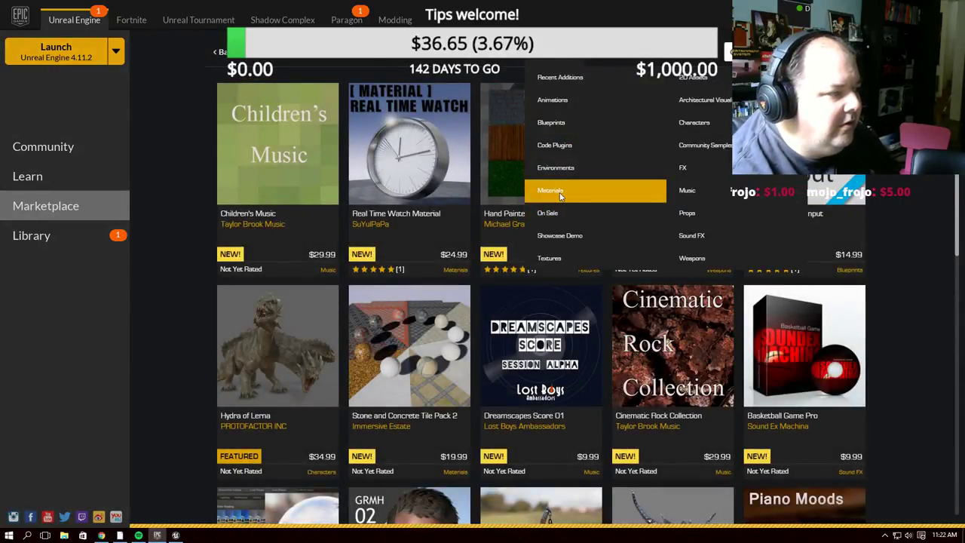
pyautogui.scroll(-3, 878, 194)
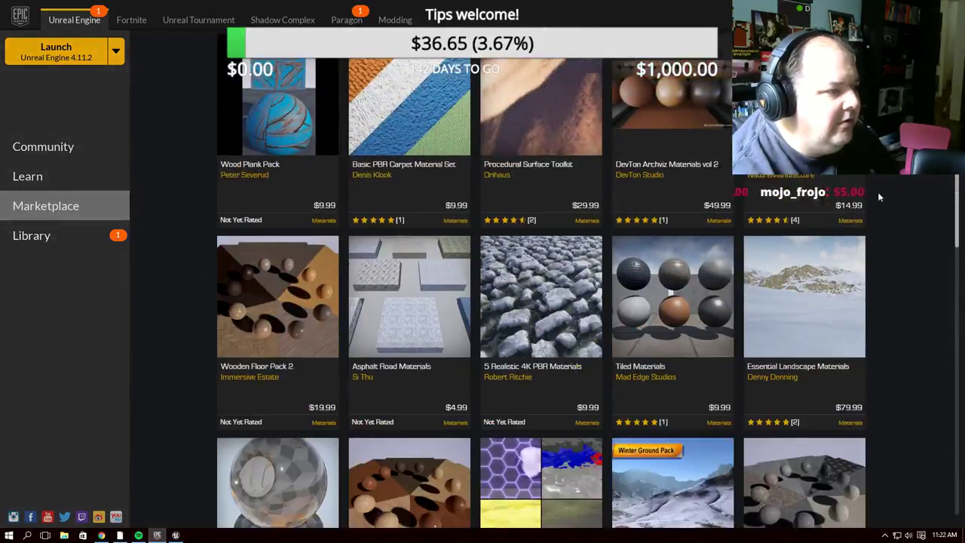
pyautogui.scroll(-4, 878, 193)
pyautogui.scroll(-2, 878, 193)
pyautogui.scroll(-2, 877, 193)
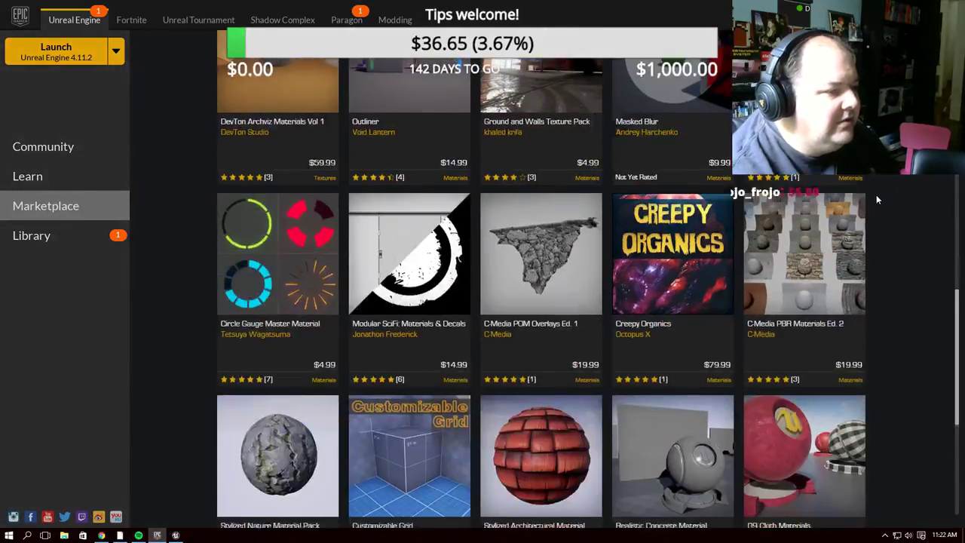
pyautogui.scroll(-3, 877, 199)
pyautogui.scroll(3, 876, 204)
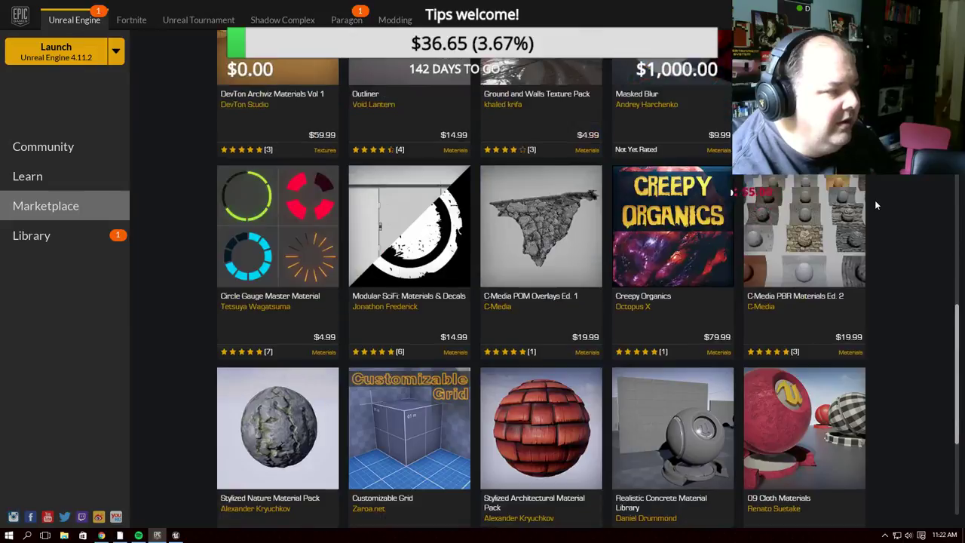
pyautogui.scroll(2, 876, 204)
pyautogui.scroll(1, 876, 204)
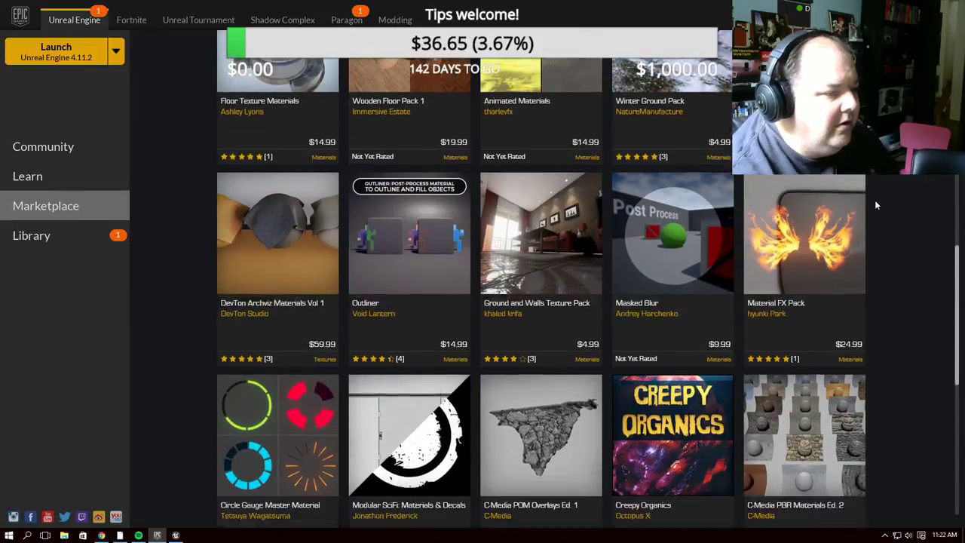
pyautogui.scroll(1, 876, 205)
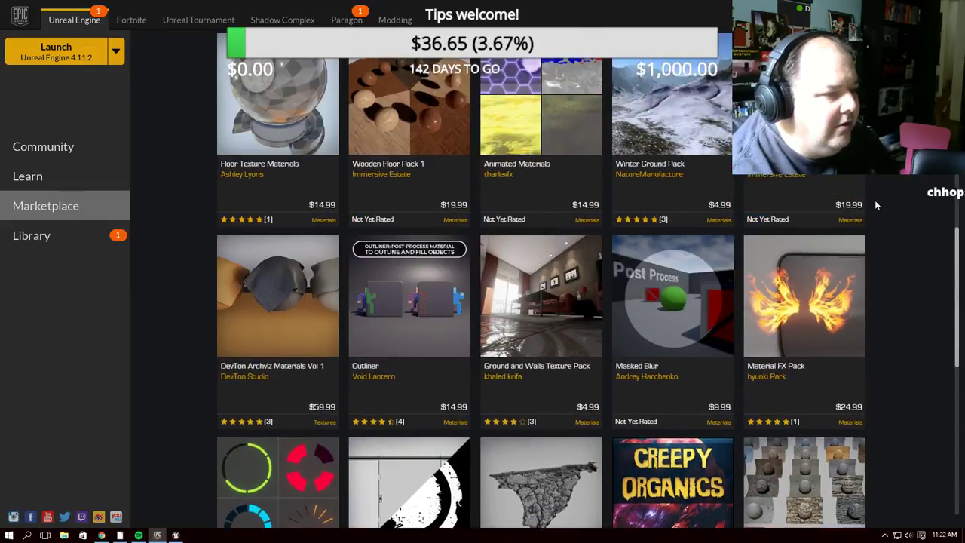
pyautogui.scroll(2, 876, 204)
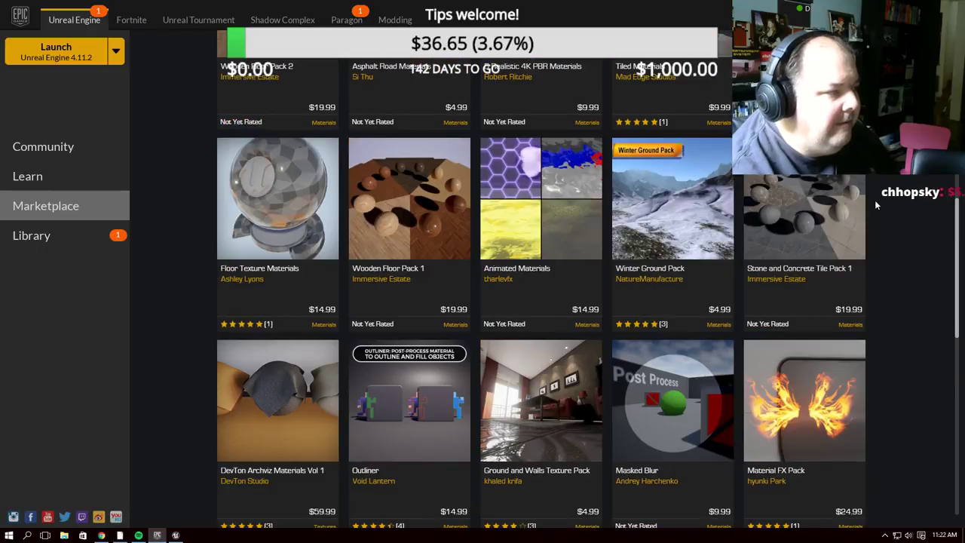
pyautogui.scroll(2, 876, 205)
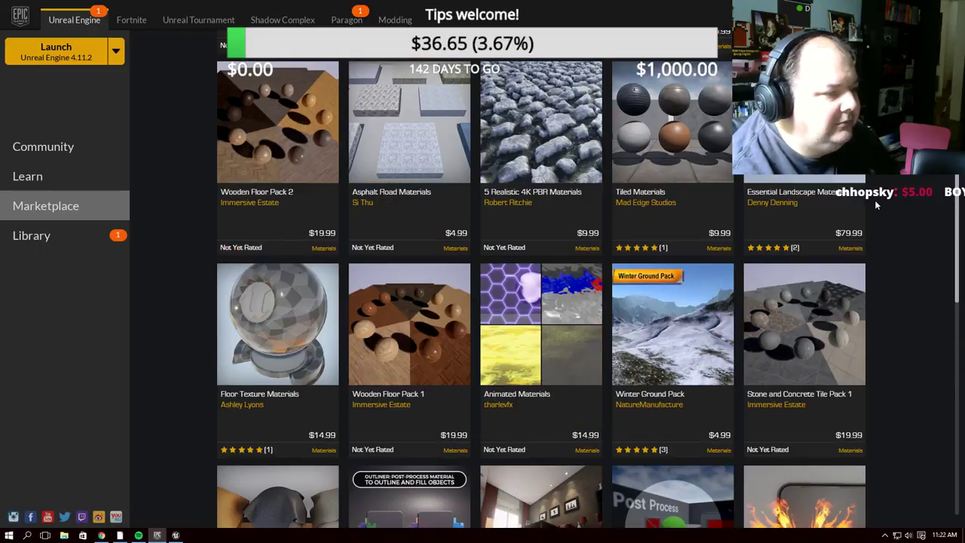
pyautogui.scroll(1, 876, 205)
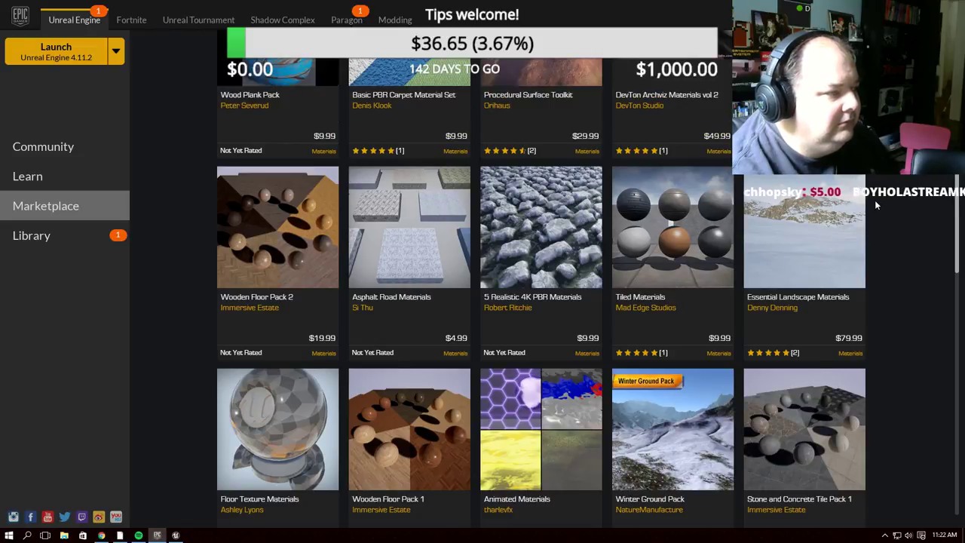
pyautogui.scroll(2, 875, 200)
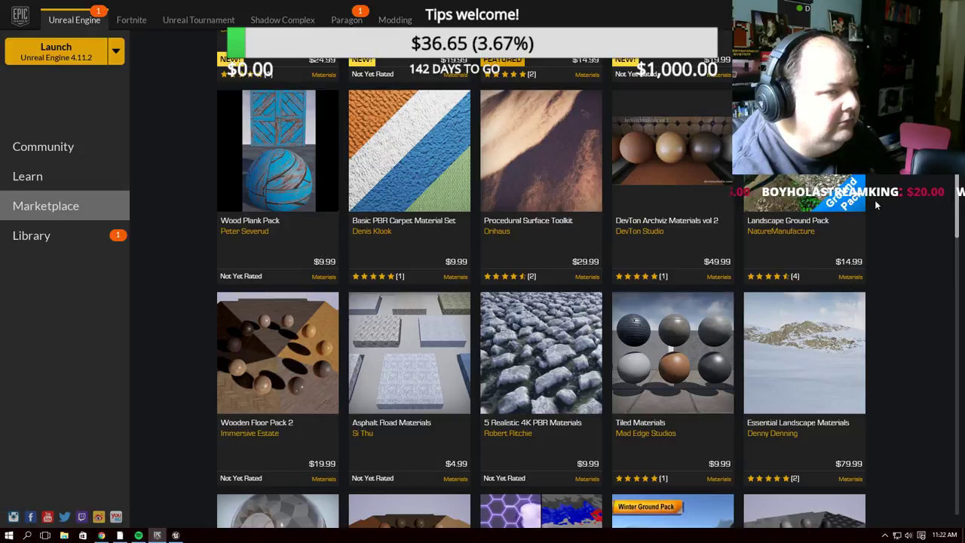
pyautogui.scroll(3, 877, 202)
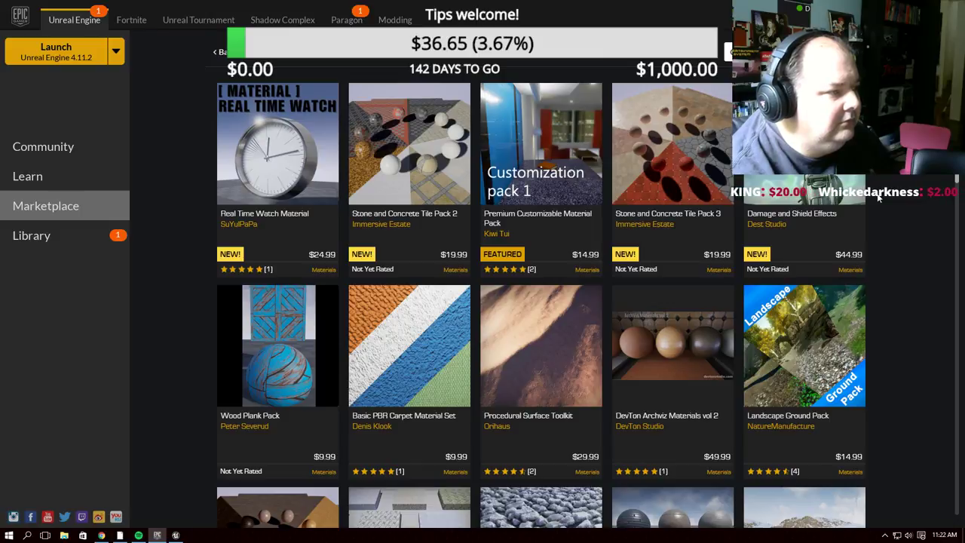
pyautogui.moveTo(558, 52)
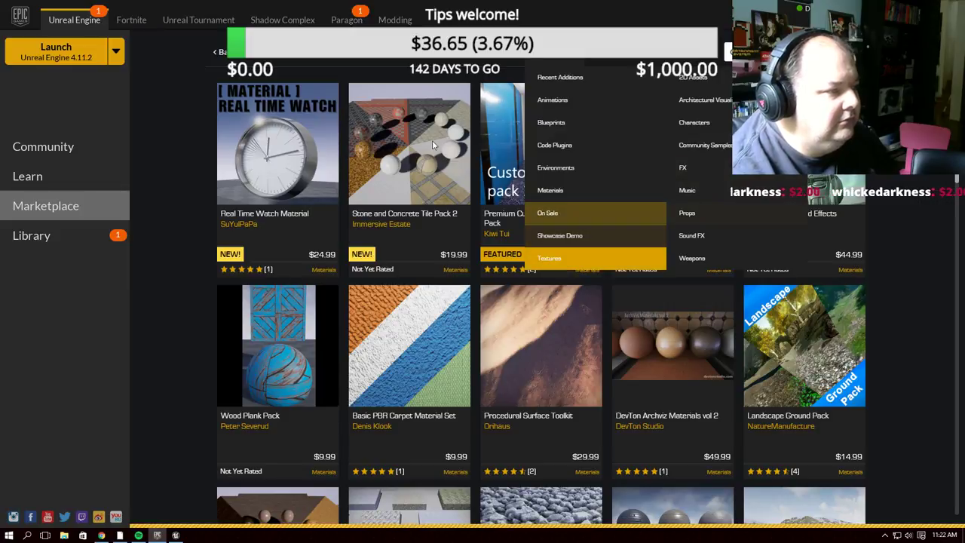
# Show the Textures category and scroll down to the free GameTextures Material Pack
pyautogui.click(555, 260)
pyautogui.scroll(-1, 555, 118)
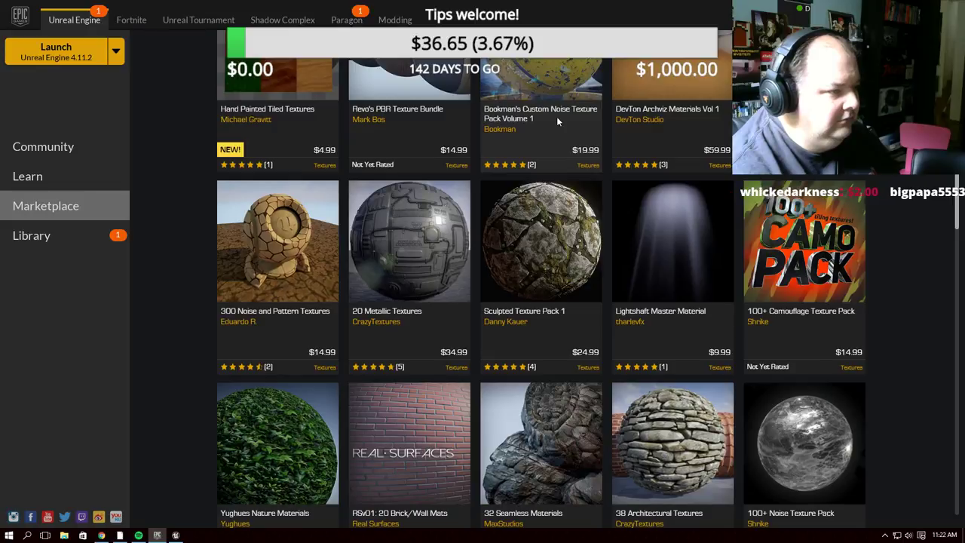
pyautogui.scroll(-1, 556, 116)
pyautogui.scroll(-1, 557, 119)
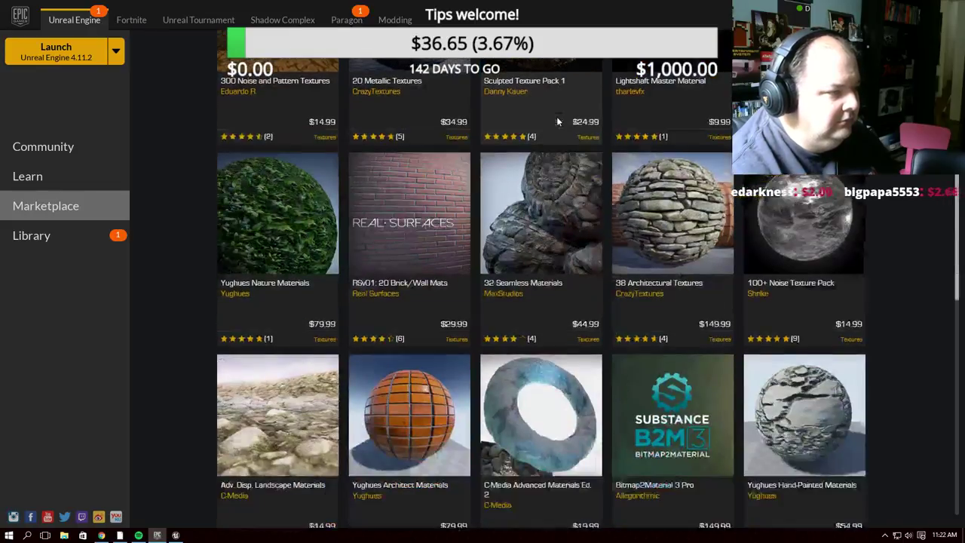
pyautogui.scroll(-1, 557, 119)
pyautogui.scroll(-1, 556, 121)
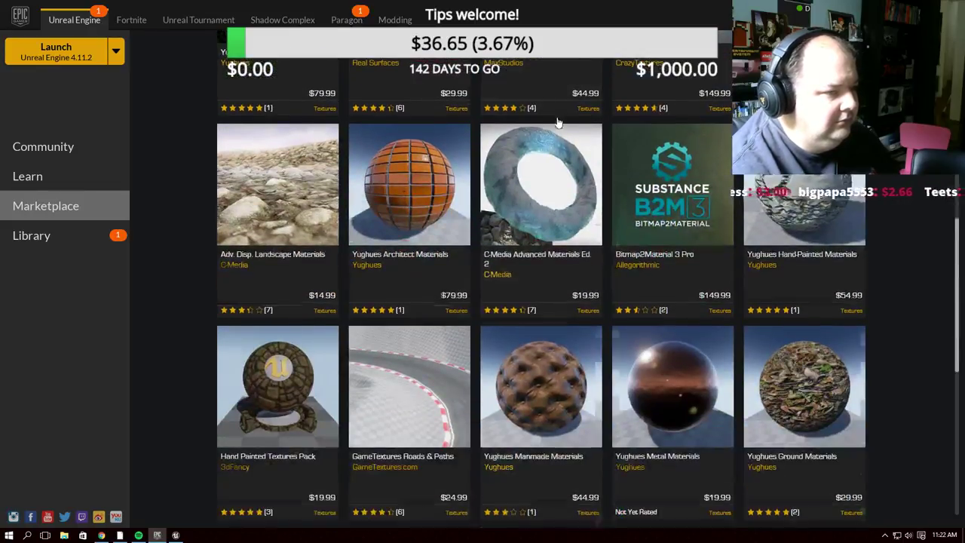
pyautogui.scroll(-1, 558, 122)
pyautogui.scroll(-1, 558, 122)
pyautogui.scroll(-1, 558, 121)
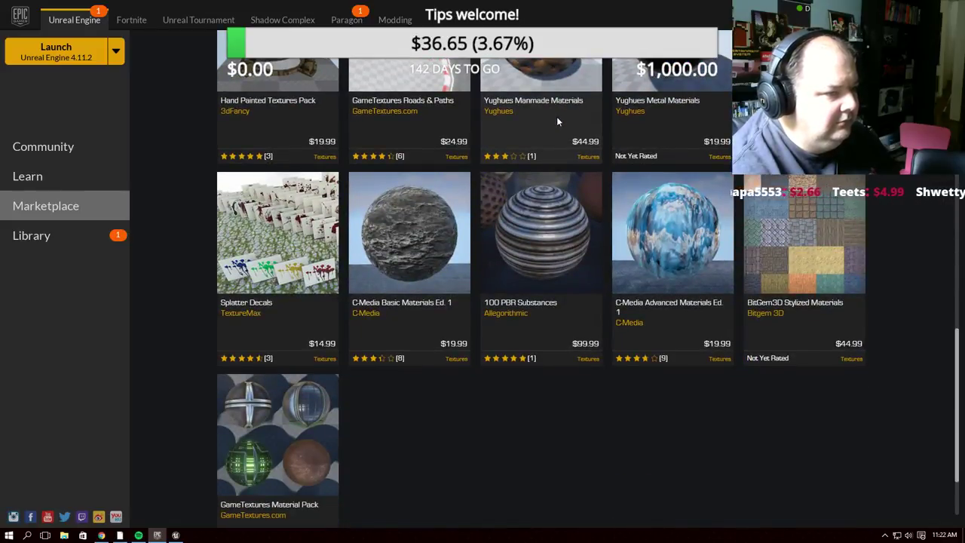
pyautogui.scroll(-1, 556, 117)
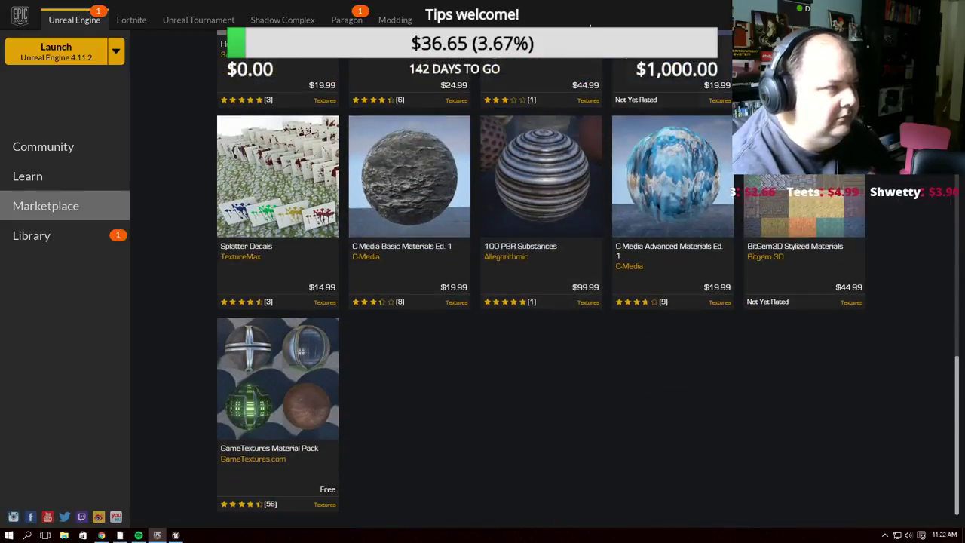
pyautogui.hotkey('alt', 'Tab')
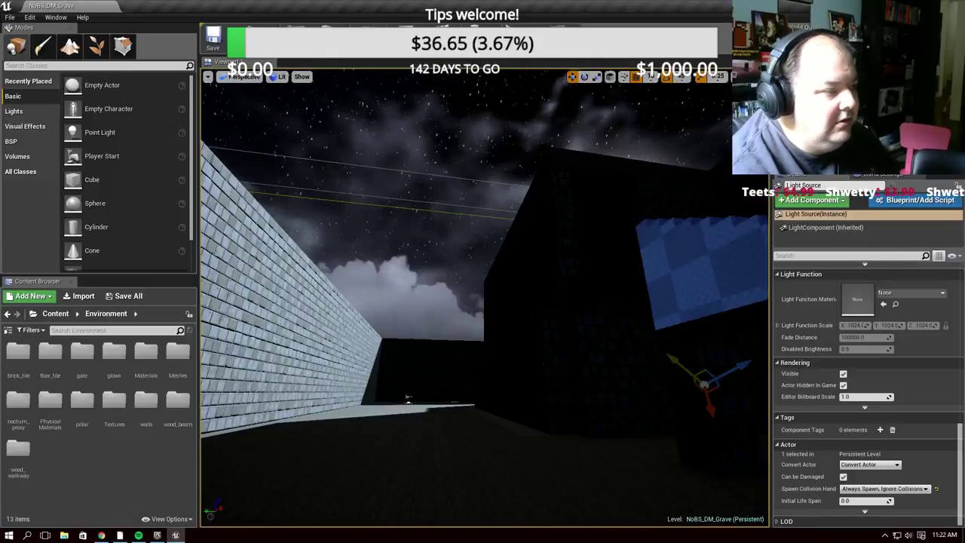
pyautogui.moveTo(408, 398); pyautogui.dragTo(528, 397, button='right')
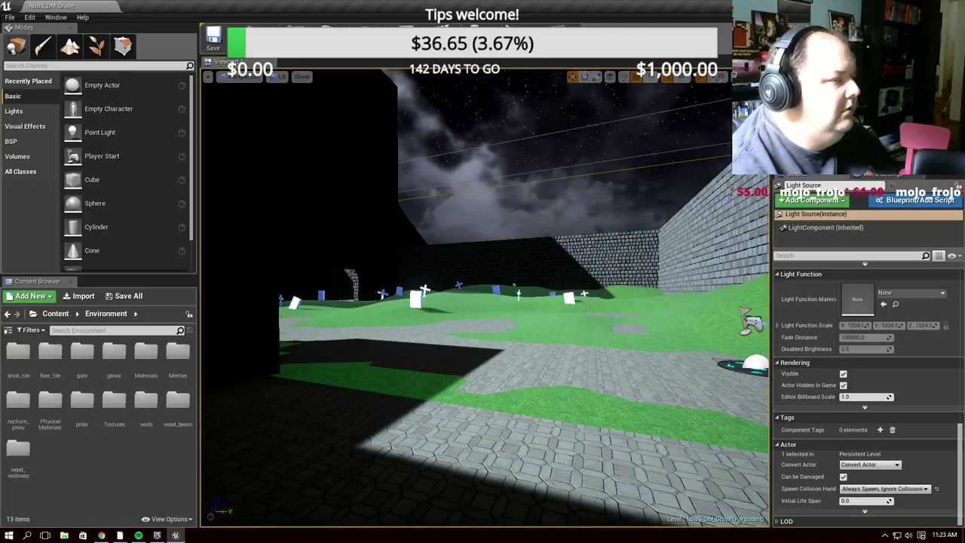
pyautogui.moveTo(483, 302)
pyautogui.mouseDown(button='right')
pyautogui.moveTo(452, 301)
pyautogui.moveTo(407, 279)
pyautogui.moveTo(408, 317)
pyautogui.mouseUp(button='right')
pyautogui.moveTo(100, 132); pyautogui.dragTo(468, 220)
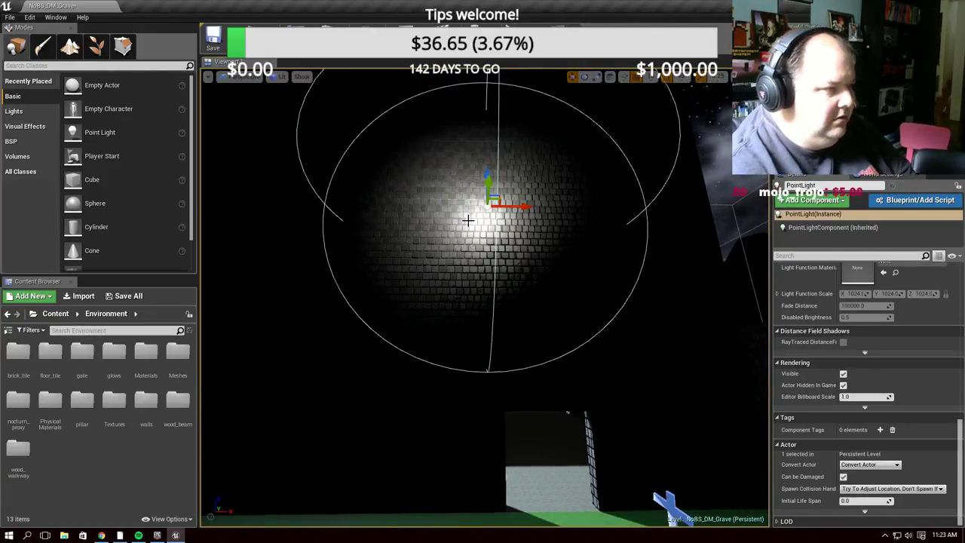
pyautogui.moveTo(489, 182); pyautogui.dragTo(437, 211, button='right')
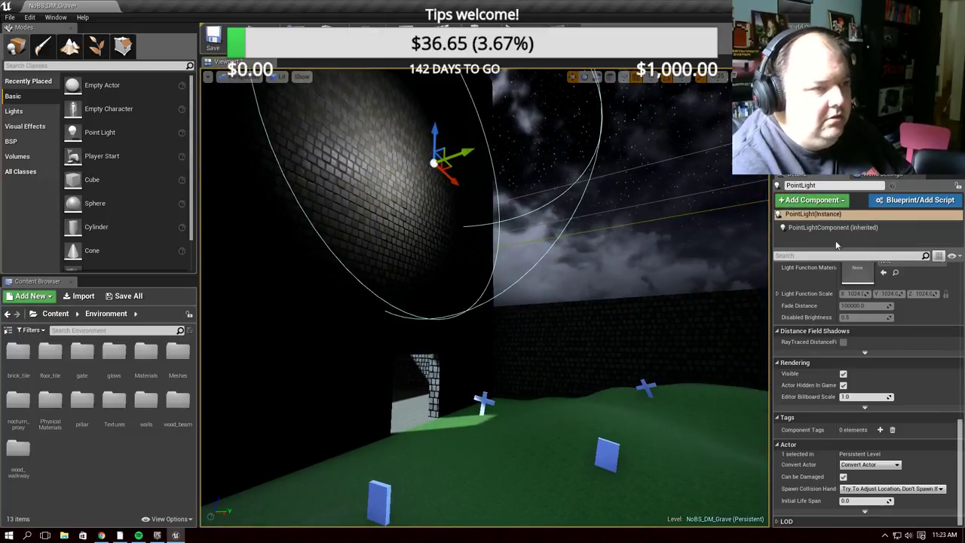
pyautogui.scroll(5, 848, 318)
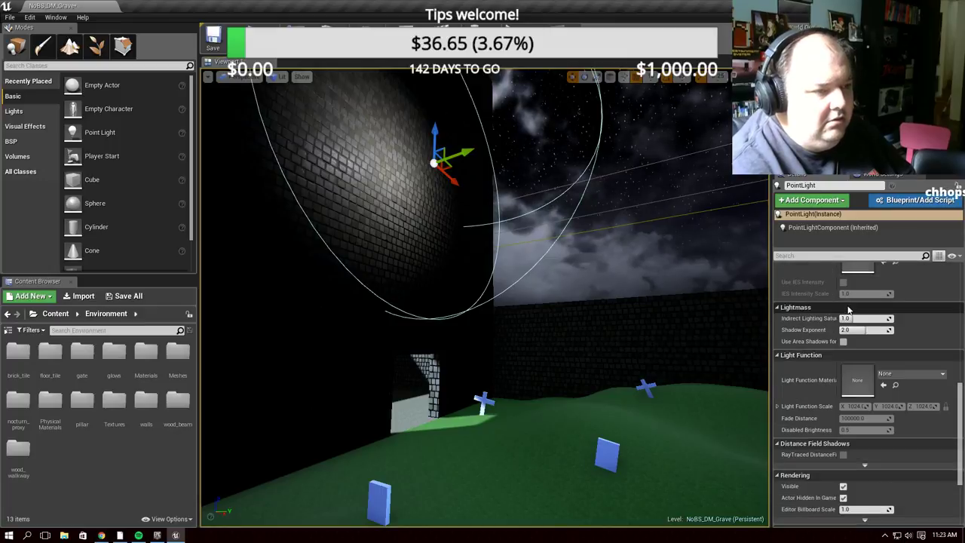
pyautogui.scroll(5, 856, 340)
pyautogui.scroll(5, 863, 362)
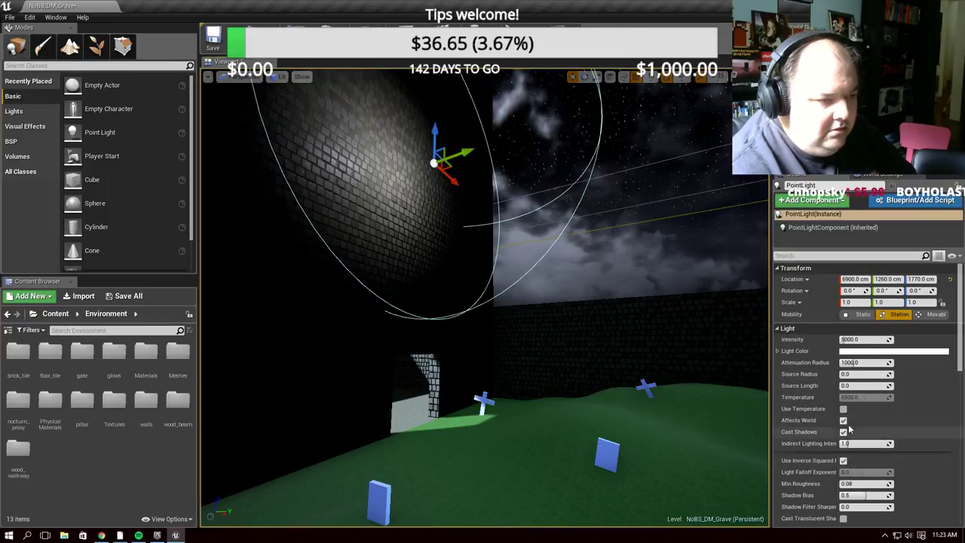
pyautogui.moveTo(855, 339); pyautogui.dragTo(850, 363)
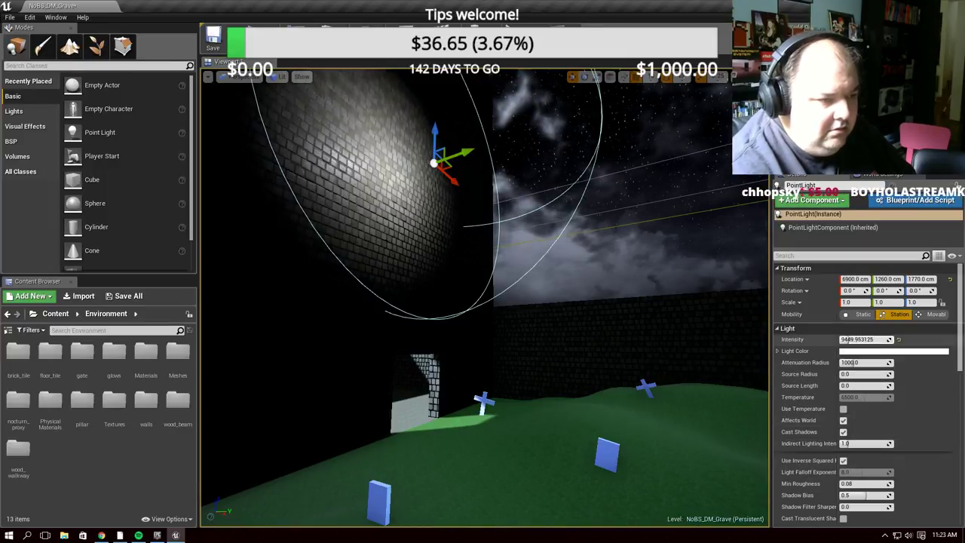
pyautogui.moveTo(852, 339); pyautogui.dragTo(856, 340)
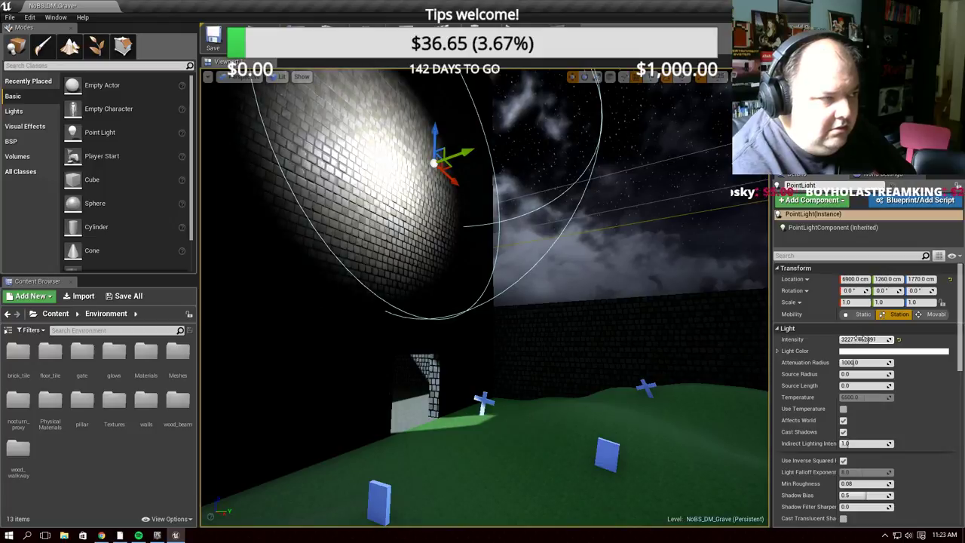
pyautogui.moveTo(472, 151)
pyautogui.mouseDown()
pyautogui.moveTo(519, 181)
pyautogui.moveTo(561, 262)
pyautogui.mouseUp()
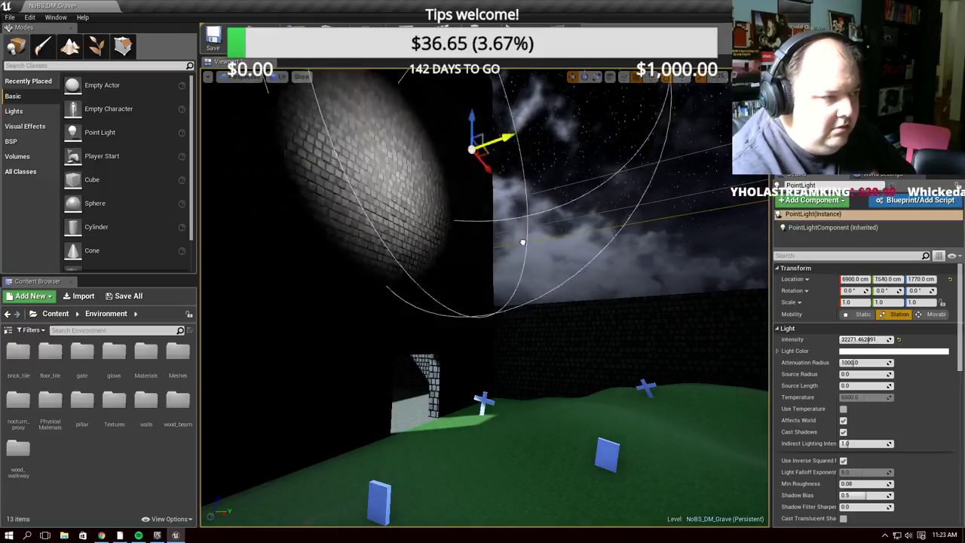
pyautogui.hotkey('ctrl', 'z')
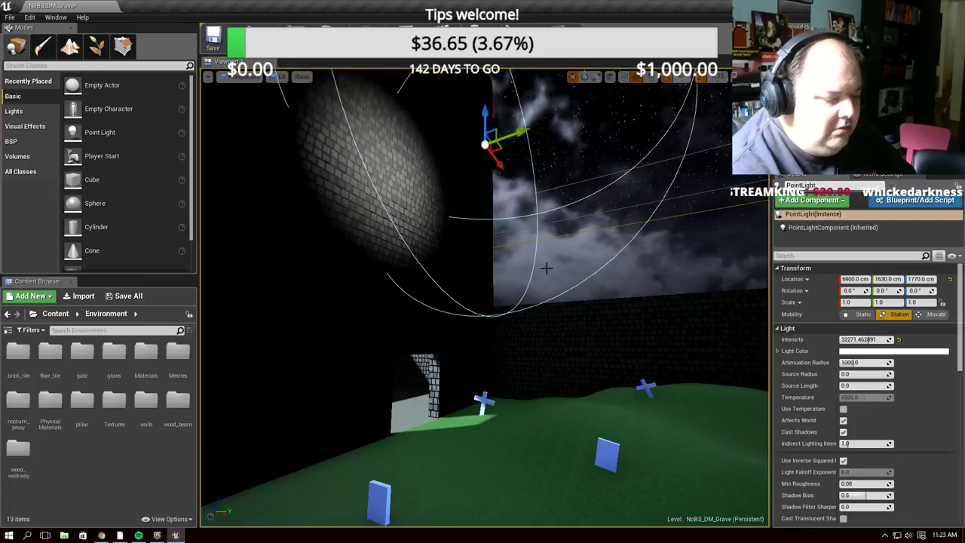
pyautogui.press('Delete')
pyautogui.moveTo(483, 301); pyautogui.dragTo(483, 302, button='right')
# Duplicate a floor slab upward and move the copy to Y 300, X 5000
pyautogui.click(517, 218)
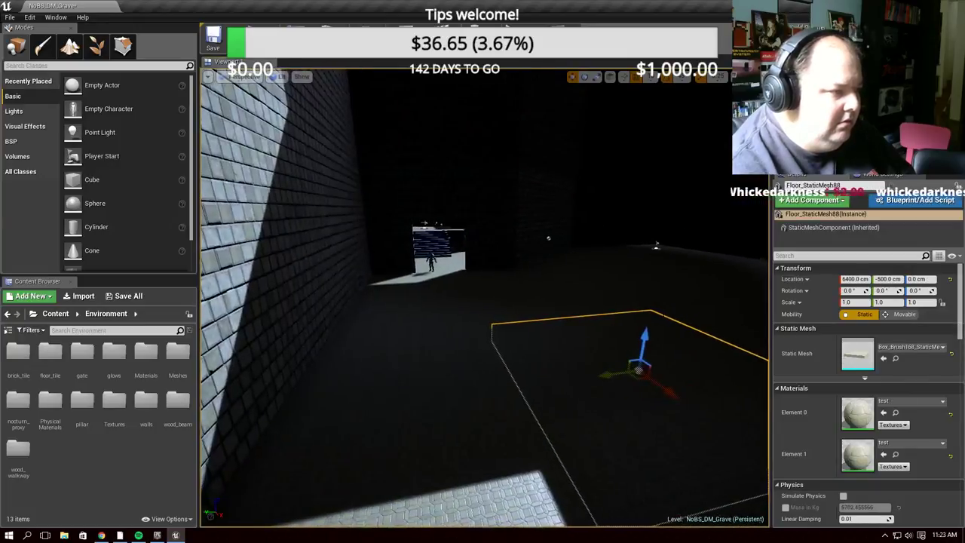
pyautogui.moveTo(483, 302); pyautogui.dragTo(482, 302, button='right')
pyautogui.click(483, 392)
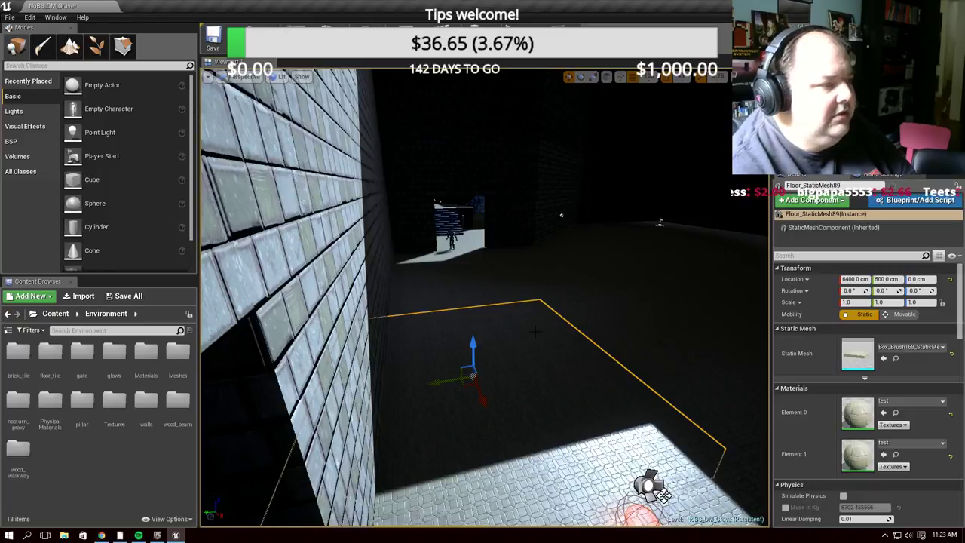
pyautogui.keyDown('alt'); pyautogui.moveTo(474, 346); pyautogui.dragTo(464, 185); pyautogui.keyUp('alt')
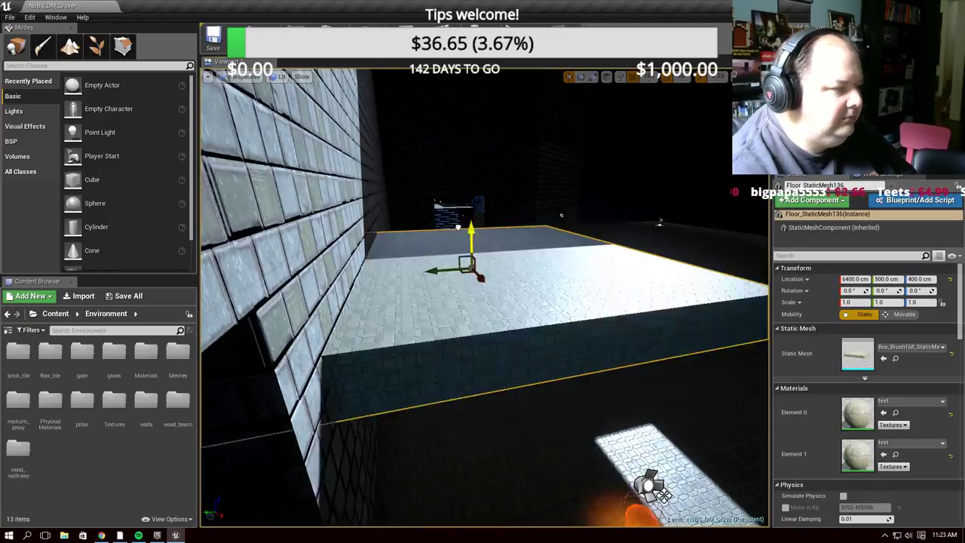
pyautogui.moveTo(486, 223); pyautogui.dragTo(486, 241, button='right')
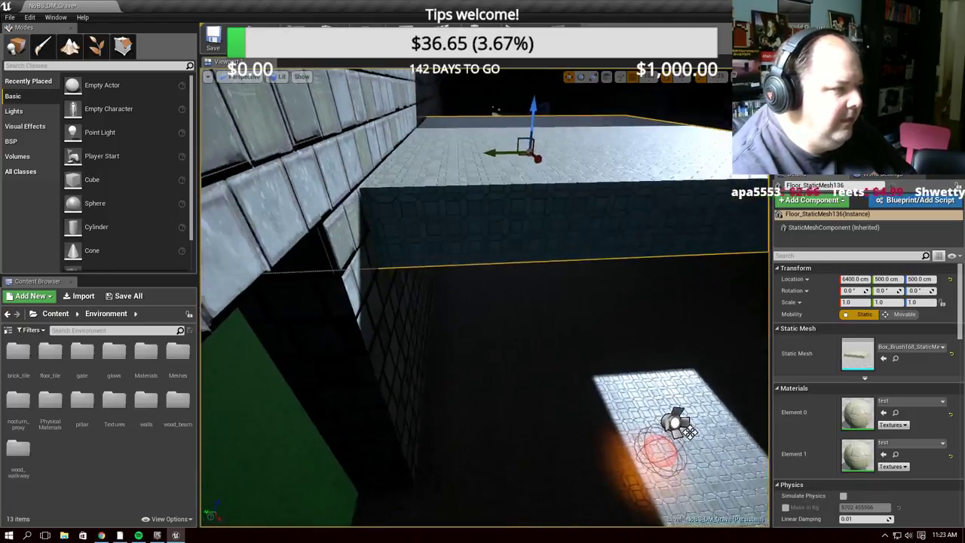
pyautogui.moveTo(502, 165)
pyautogui.mouseDown()
pyautogui.moveTo(605, 162)
pyautogui.moveTo(565, 172)
pyautogui.mouseUp()
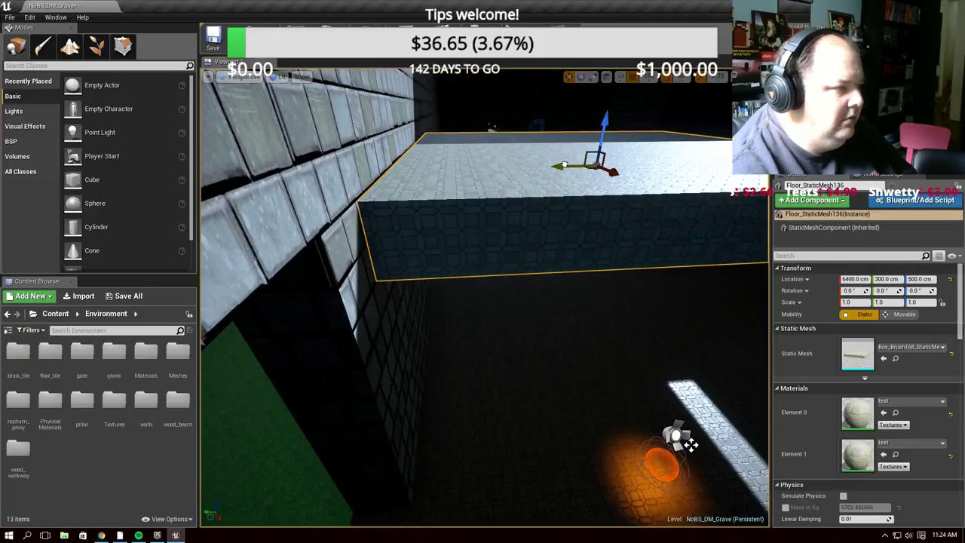
pyautogui.moveTo(565, 174); pyautogui.dragTo(527, 196, button='right')
pyautogui.press('f')
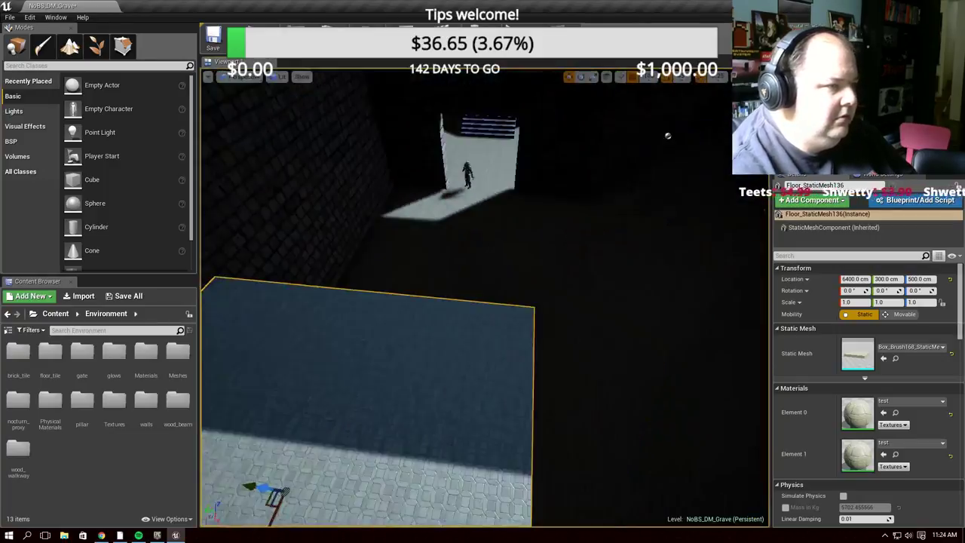
pyautogui.moveTo(351, 376); pyautogui.dragTo(650, 177)
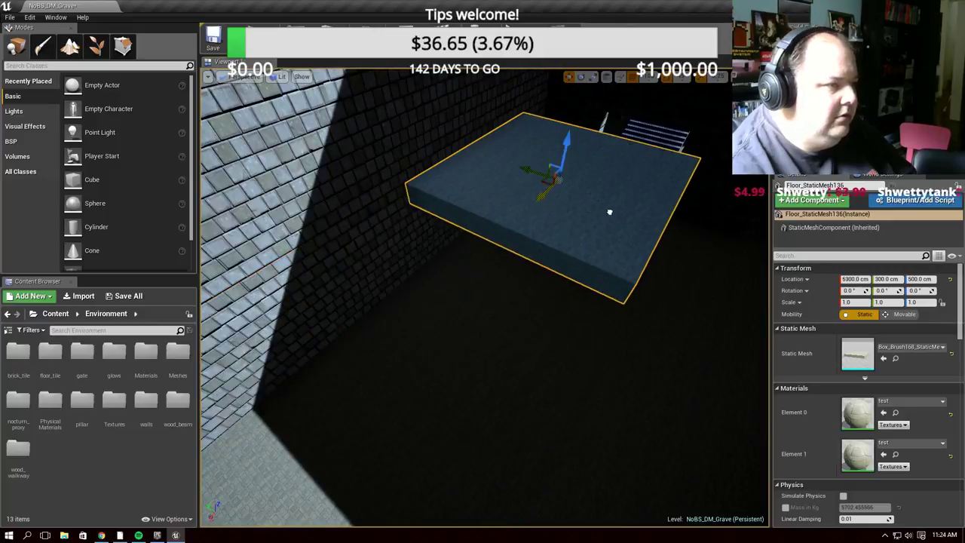
pyautogui.moveTo(650, 178); pyautogui.dragTo(633, 226, button='right')
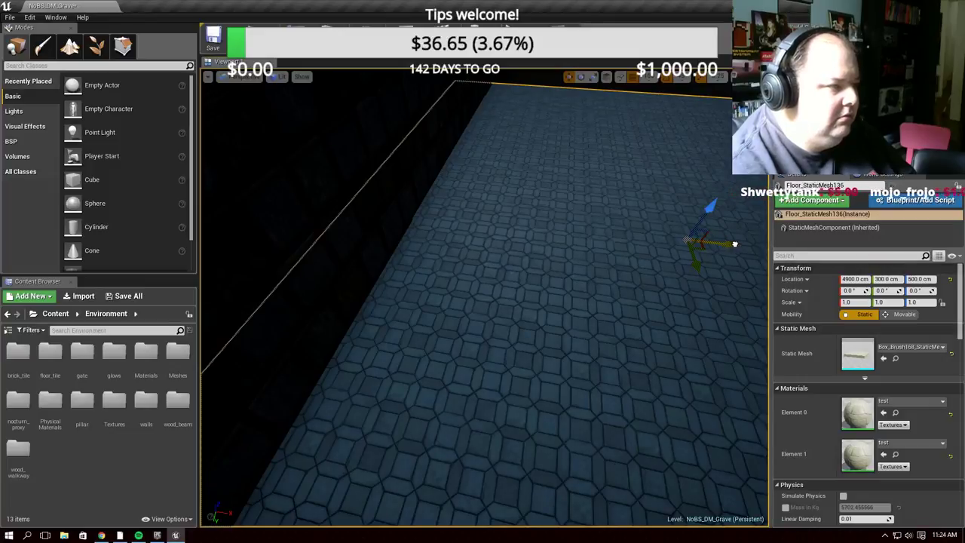
pyautogui.moveTo(735, 243); pyautogui.dragTo(751, 247)
pyautogui.moveTo(751, 247)
pyautogui.mouseDown(button='right')
pyautogui.moveTo(679, 302)
pyautogui.moveTo(702, 303)
pyautogui.moveTo(543, 231)
pyautogui.mouseUp(button='right')
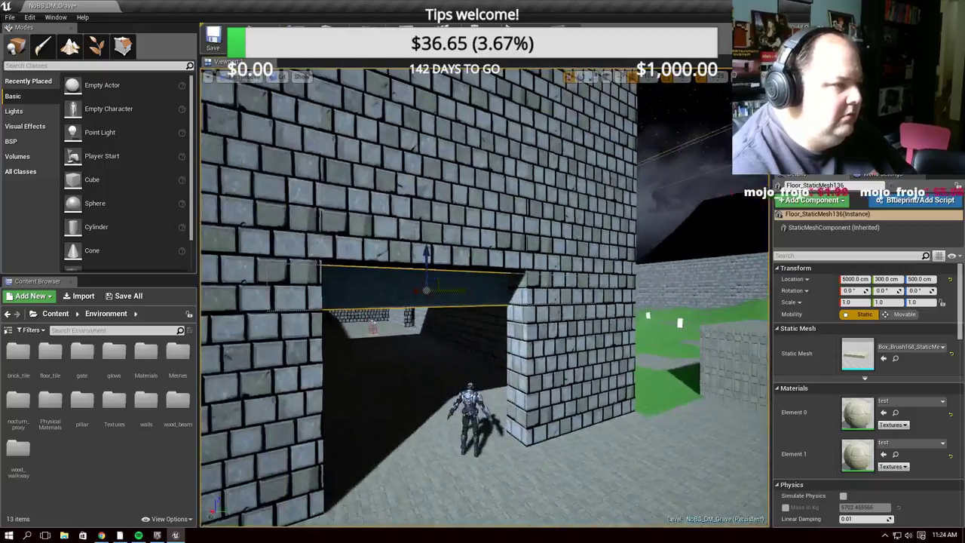
# Select the slab above the wall opening and raise it higher
pyautogui.rightClick(542, 231)
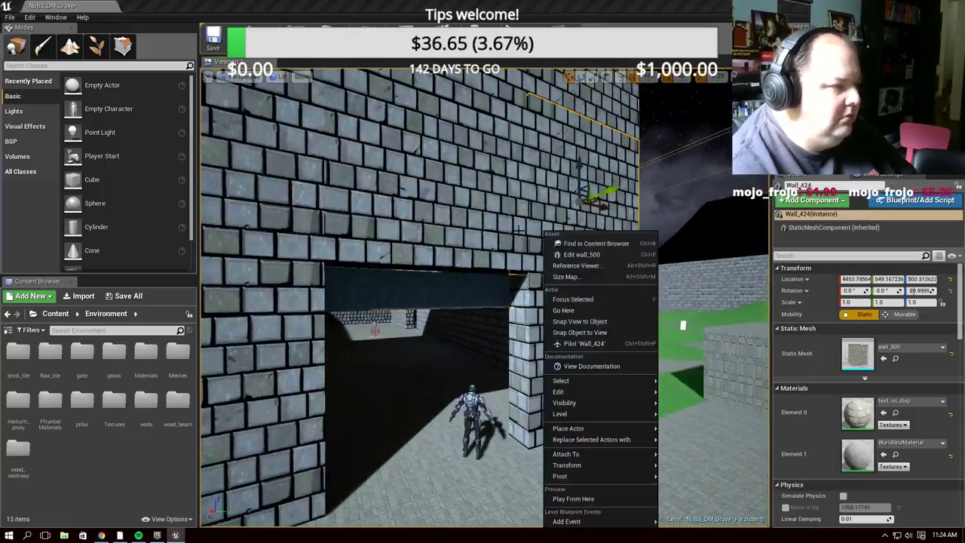
pyautogui.click(440, 284)
pyautogui.moveTo(429, 253); pyautogui.dragTo(416, 218)
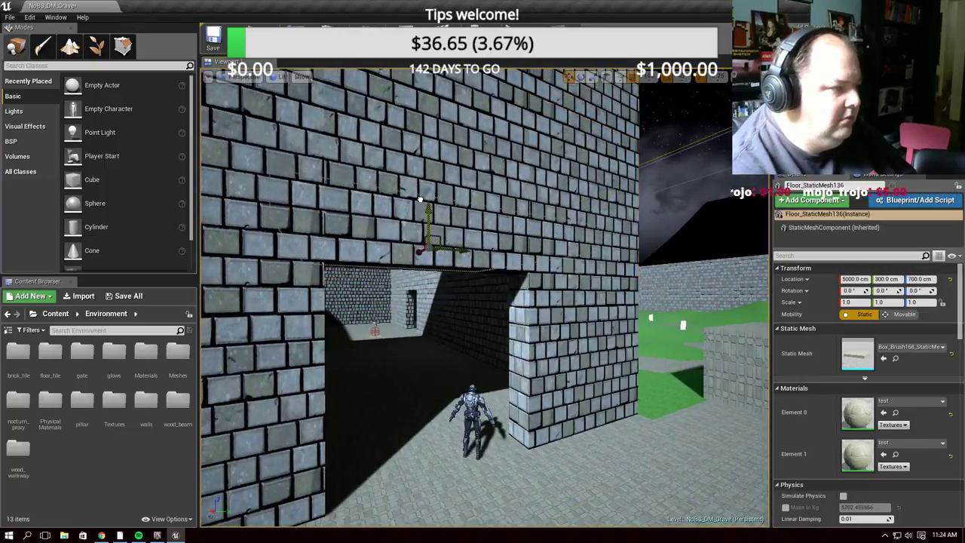
pyautogui.moveTo(407, 238)
pyautogui.mouseDown(button='right')
pyautogui.moveTo(497, 315)
pyautogui.moveTo(497, 393)
pyautogui.moveTo(669, 155)
pyautogui.mouseUp(button='right')
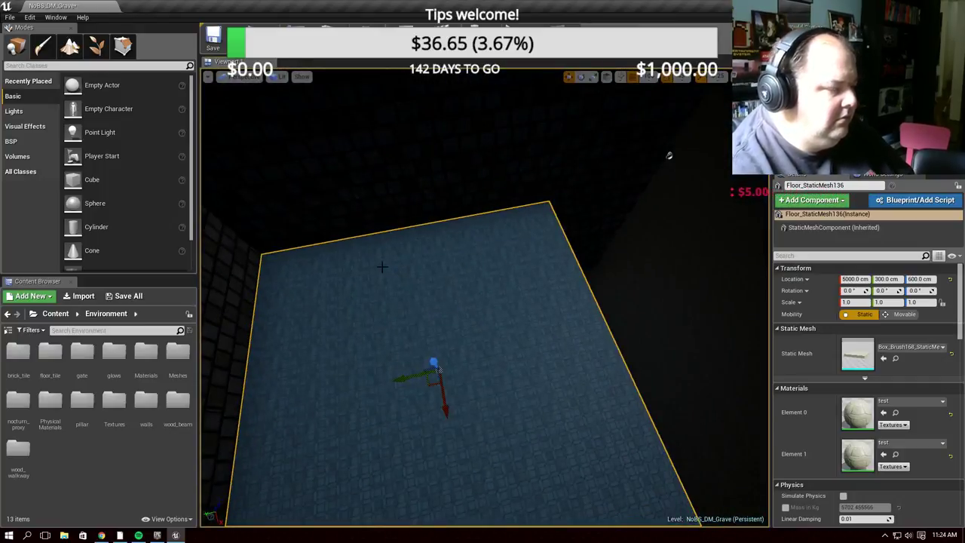
# Duplicate another slab beside the original and move the pair along X to X 8000
pyautogui.keyDown('alt'); pyautogui.moveTo(399, 374); pyautogui.dragTo(418, 370); pyautogui.keyUp('alt')
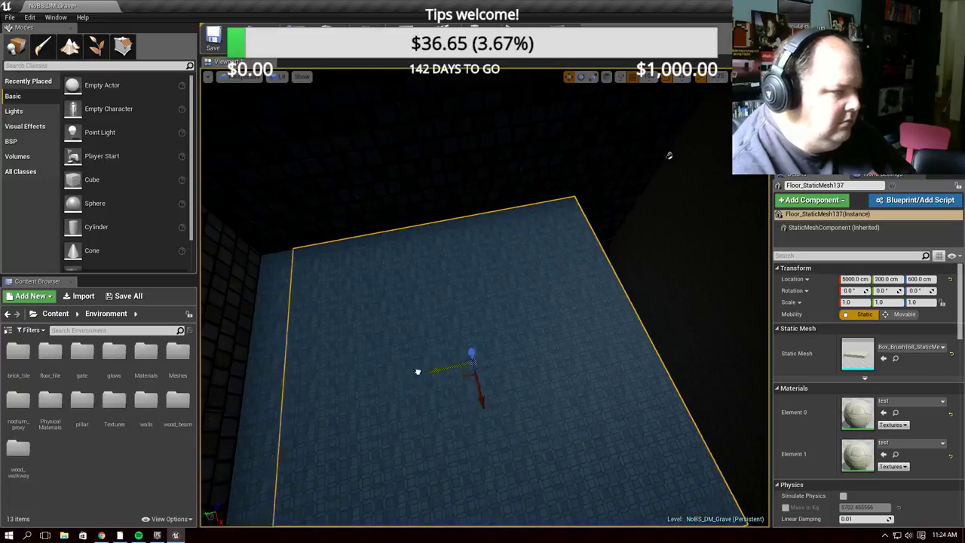
pyautogui.moveTo(418, 370)
pyautogui.mouseDown(button='right')
pyautogui.moveTo(461, 217)
pyautogui.moveTo(434, 225)
pyautogui.mouseUp(button='right')
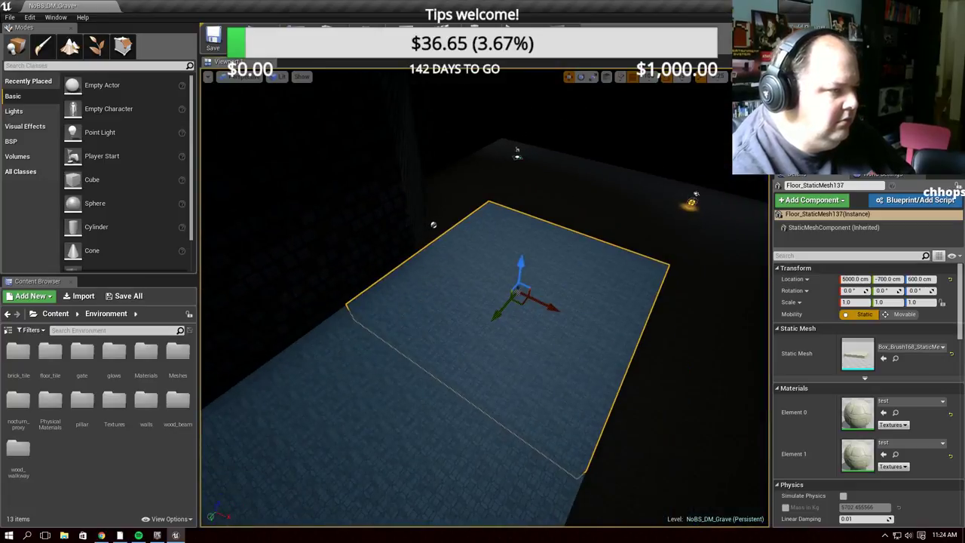
pyautogui.keyDown('ctrl'); pyautogui.click(473, 468); pyautogui.keyUp('ctrl')
pyautogui.press('f')
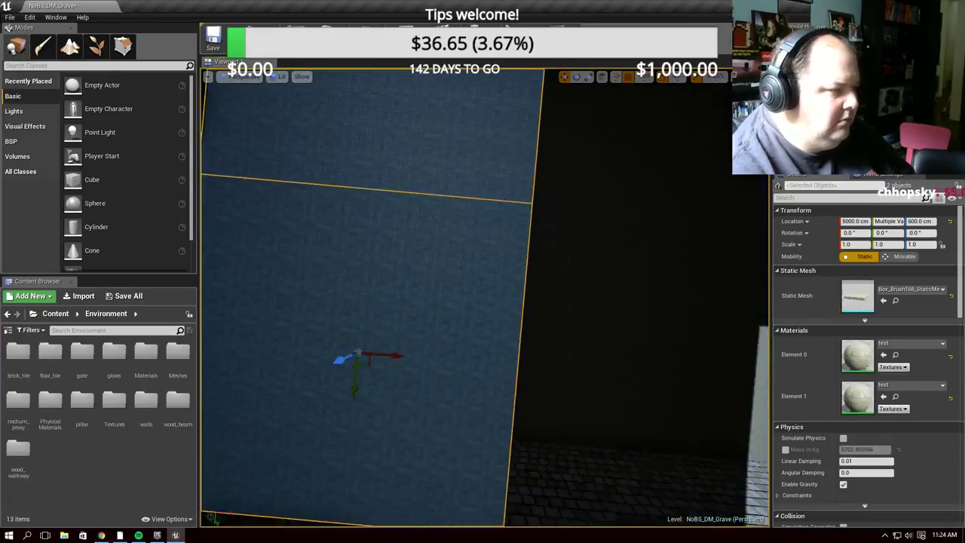
pyautogui.moveTo(397, 386); pyautogui.dragTo(704, 411)
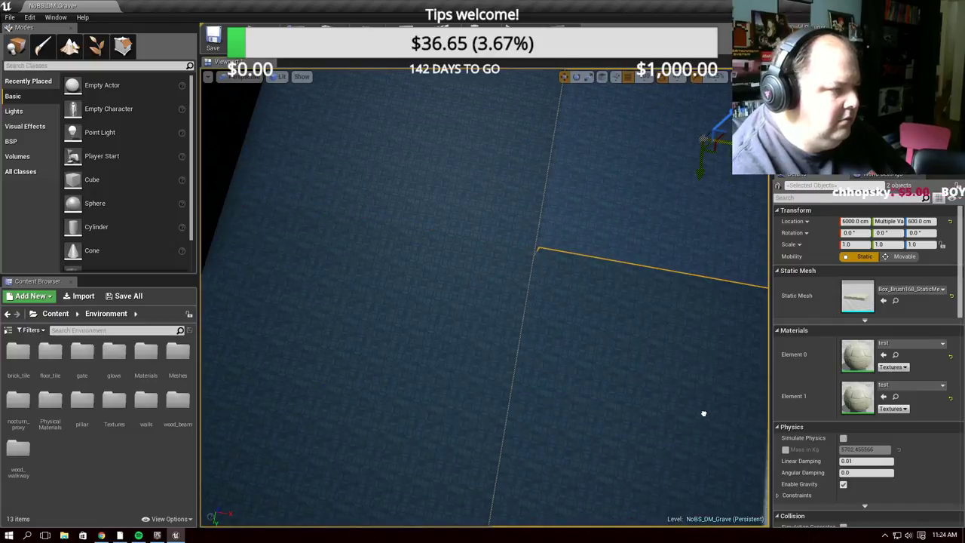
pyautogui.moveTo(704, 412); pyautogui.dragTo(499, 249, button='right')
pyautogui.moveTo(467, 252); pyautogui.dragTo(591, 186)
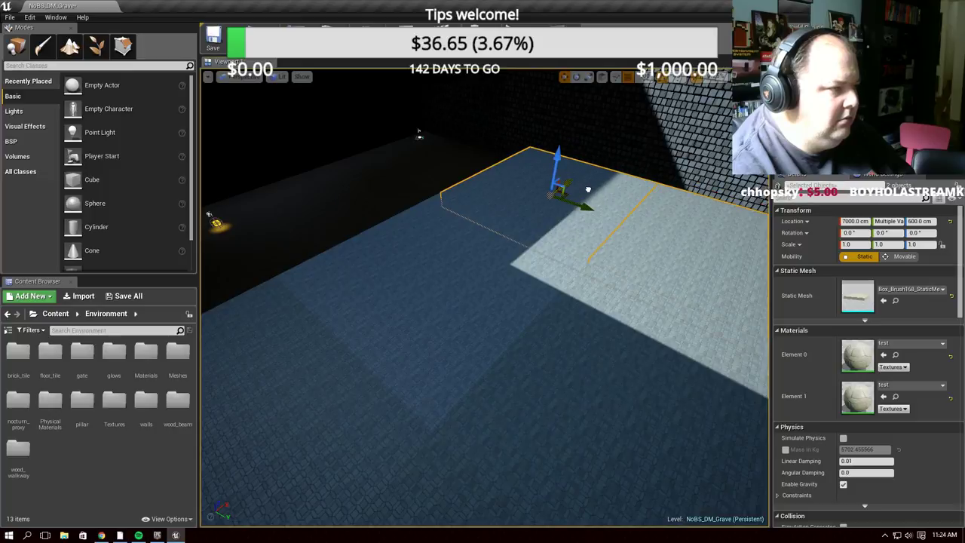
pyautogui.moveTo(591, 186); pyautogui.dragTo(415, 233, button='right')
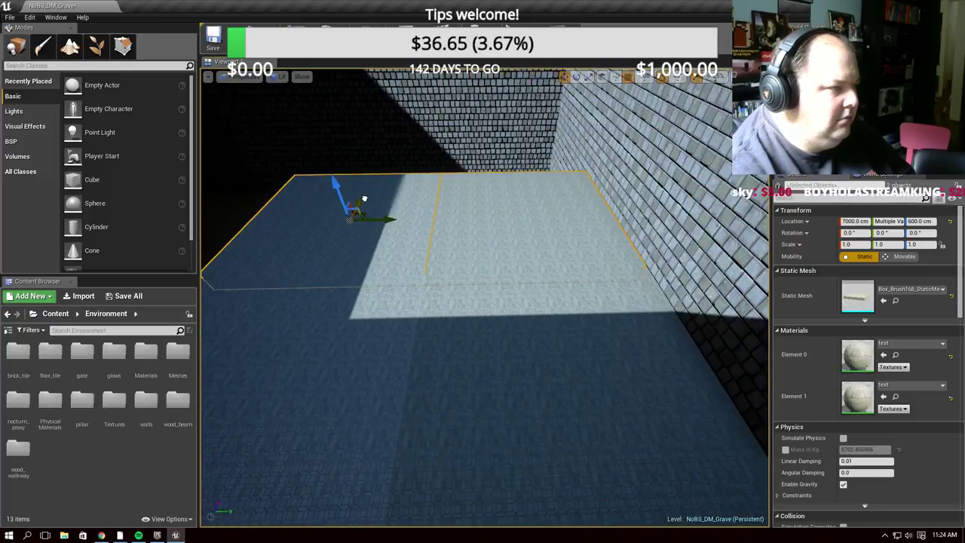
pyautogui.moveTo(364, 198); pyautogui.dragTo(375, 143)
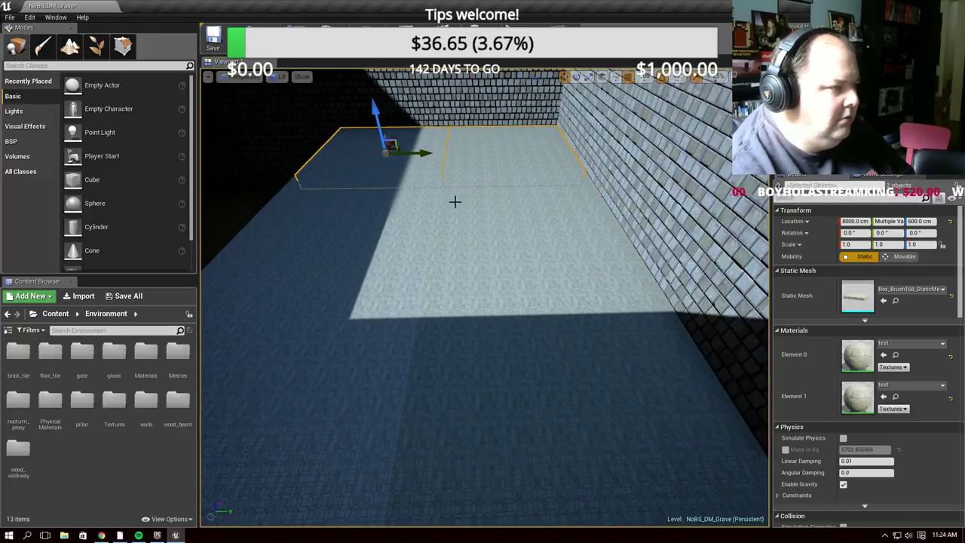
# Slide the selected slabs sideways along Y, then move two slabs along X to 3900
pyautogui.keyDown('ctrl'); pyautogui.click(445, 224); pyautogui.keyUp('ctrl')
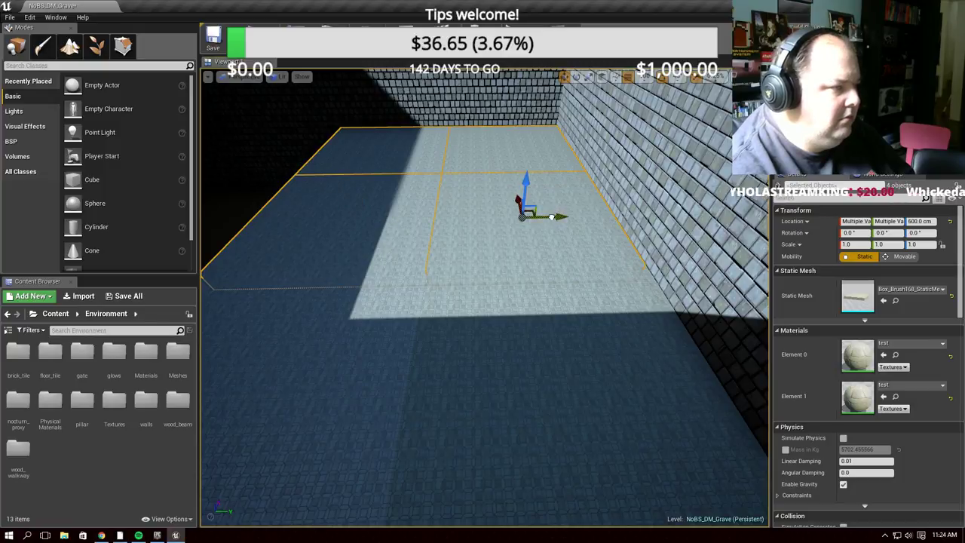
pyautogui.moveTo(551, 217); pyautogui.dragTo(316, 220)
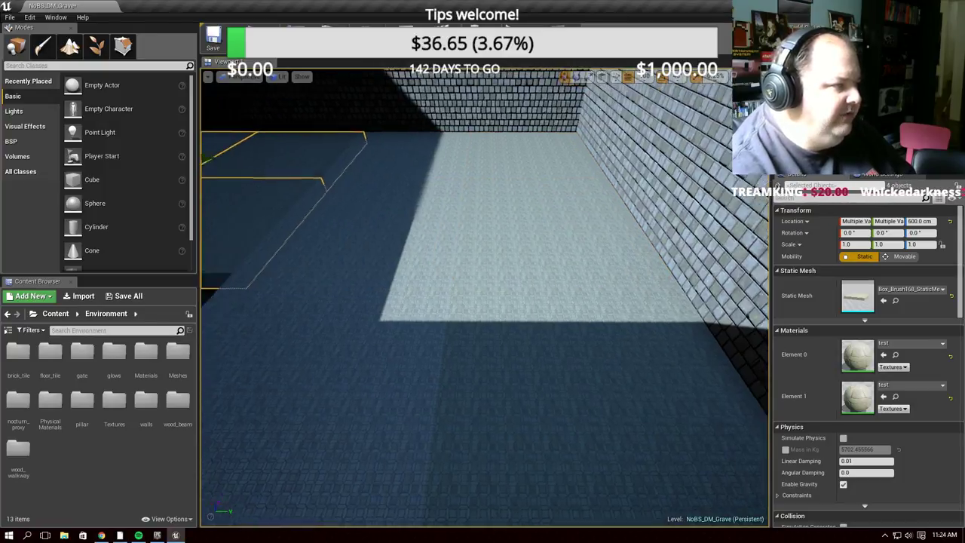
pyautogui.press('f')
pyautogui.moveTo(582, 317); pyautogui.dragTo(415, 253, button='middle')
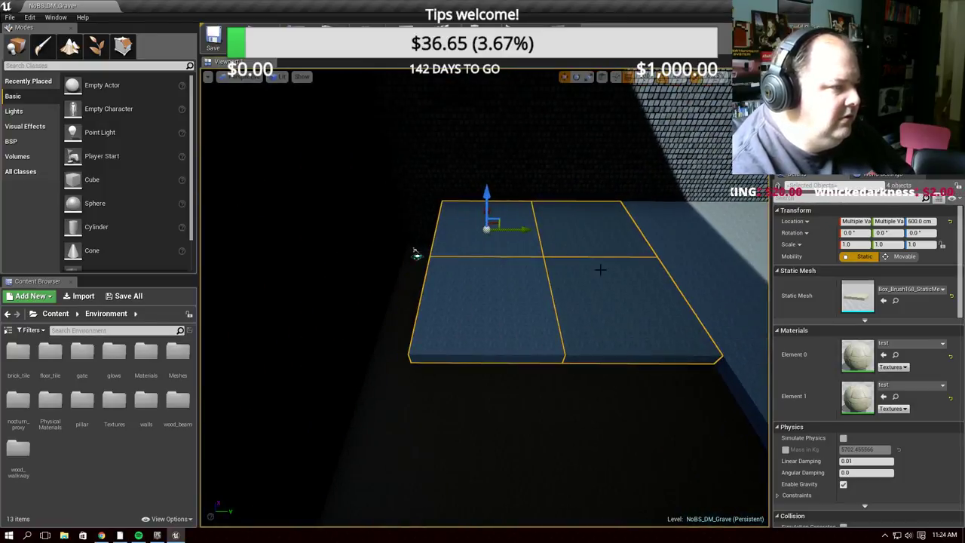
pyautogui.keyDown('alt'); pyautogui.moveTo(573, 272); pyautogui.dragTo(489, 270); pyautogui.keyUp('alt')
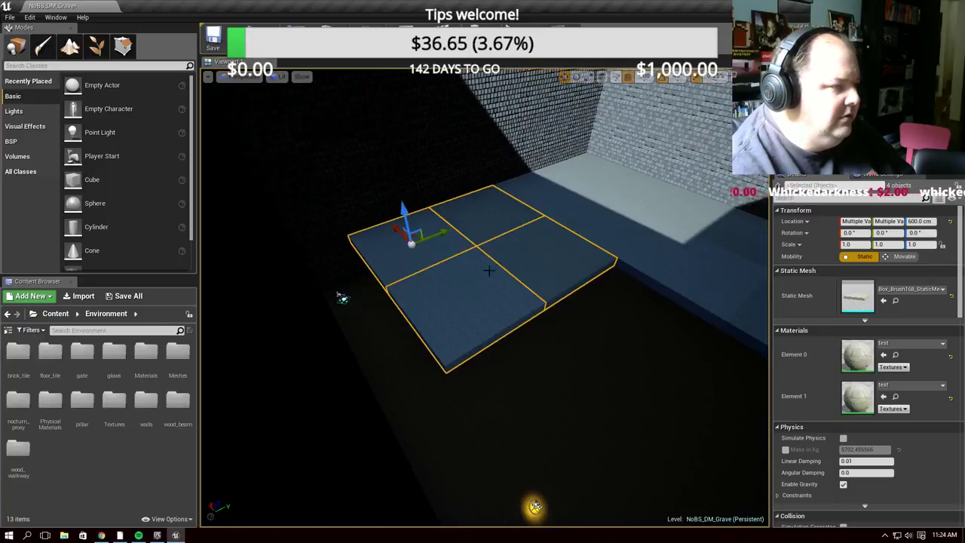
pyautogui.moveTo(392, 228)
pyautogui.mouseDown(button='right')
pyautogui.moveTo(528, 362)
pyautogui.moveTo(473, 263)
pyautogui.mouseUp(button='right')
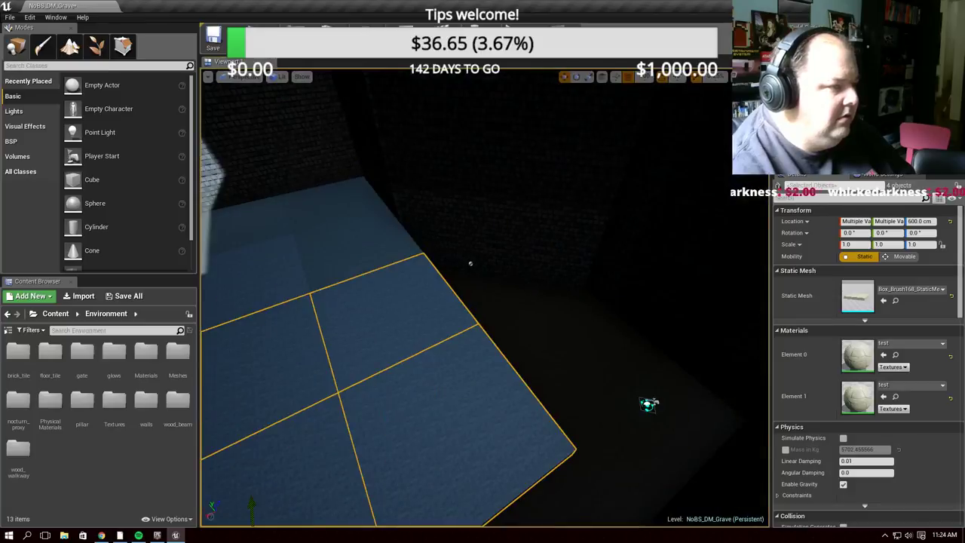
pyautogui.moveTo(363, 452); pyautogui.dragTo(422, 423, button='right')
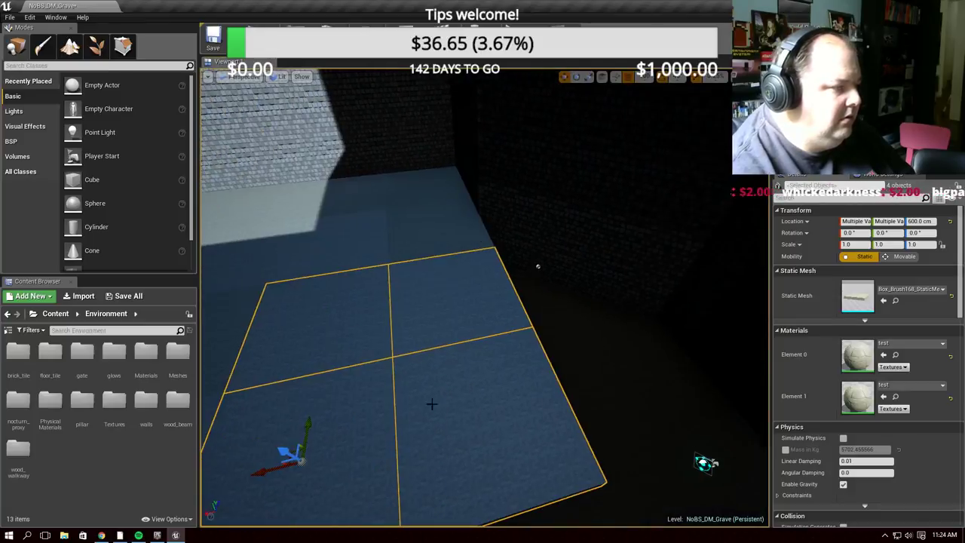
pyautogui.click(460, 310)
pyautogui.keyDown('ctrl'); pyautogui.click(491, 424); pyautogui.keyUp('ctrl')
pyautogui.moveTo(448, 422); pyautogui.dragTo(601, 367)
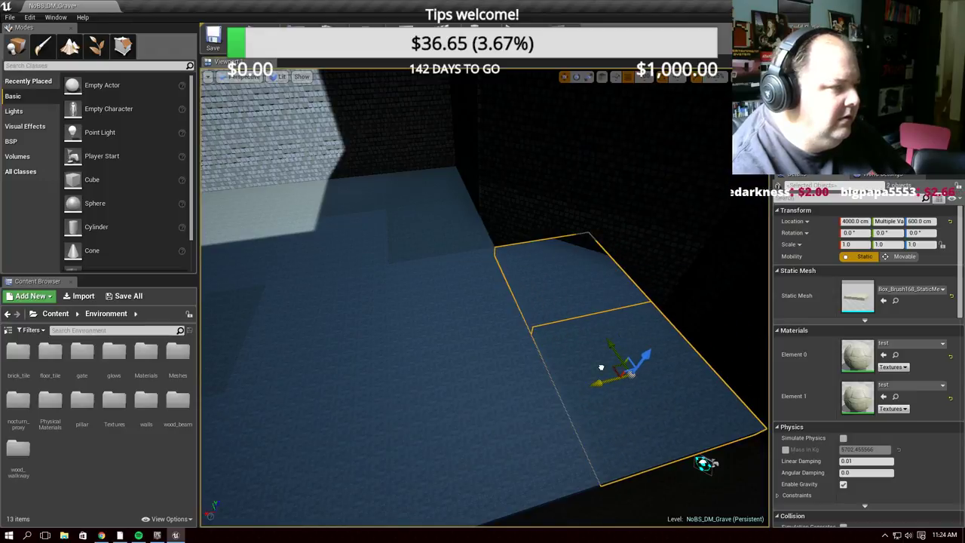
# Delete the stray slab Floor_StaticMesh152 and select Floor_StaticMesh147
pyautogui.click(603, 370)
pyautogui.moveTo(603, 370)
pyautogui.mouseDown(button='right')
pyautogui.moveTo(517, 399)
pyautogui.moveTo(527, 362)
pyautogui.moveTo(518, 375)
pyautogui.mouseUp(button='right')
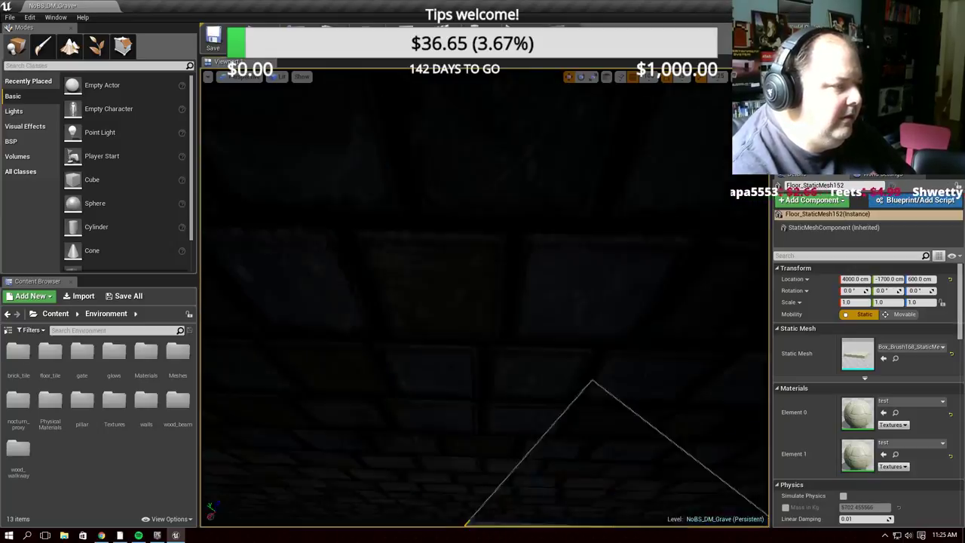
pyautogui.click(517, 375)
pyautogui.press('Delete')
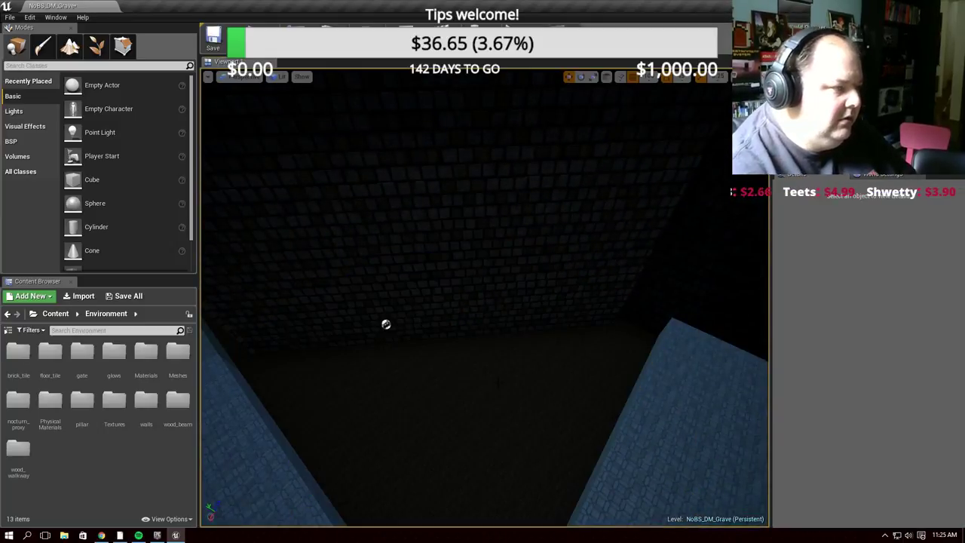
pyautogui.moveTo(386, 324); pyautogui.dragTo(319, 364, button='right')
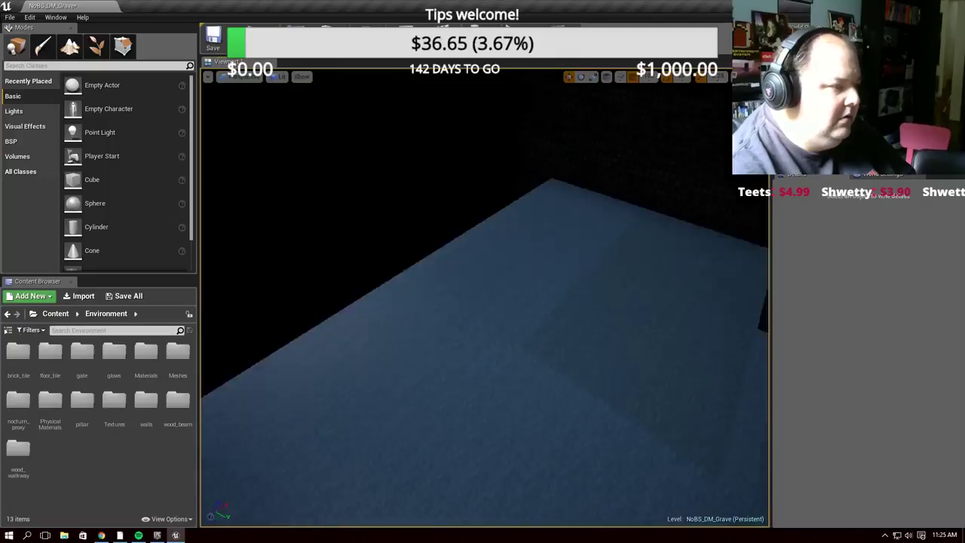
pyautogui.moveTo(540, 234); pyautogui.dragTo(540, 235, button='right')
pyautogui.click(623, 239)
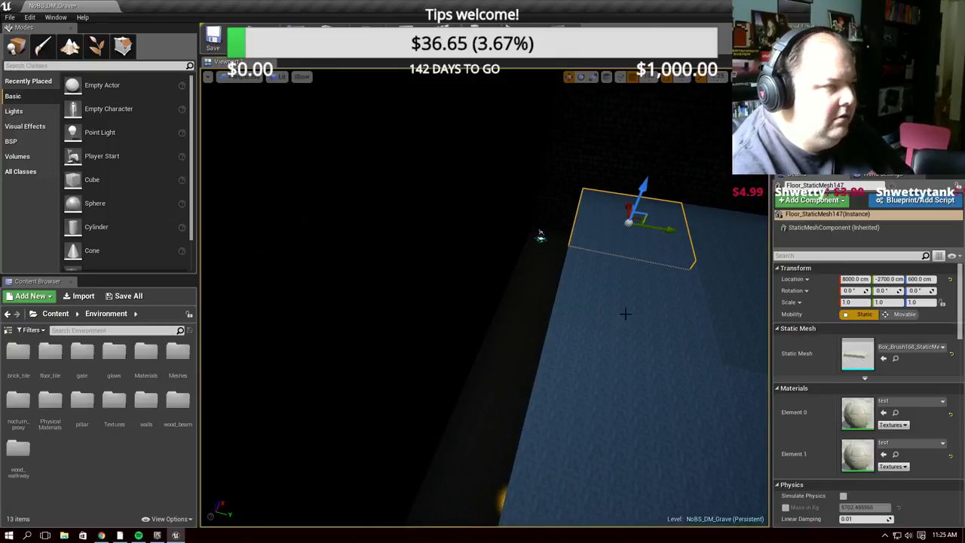
pyautogui.click(280, 76)
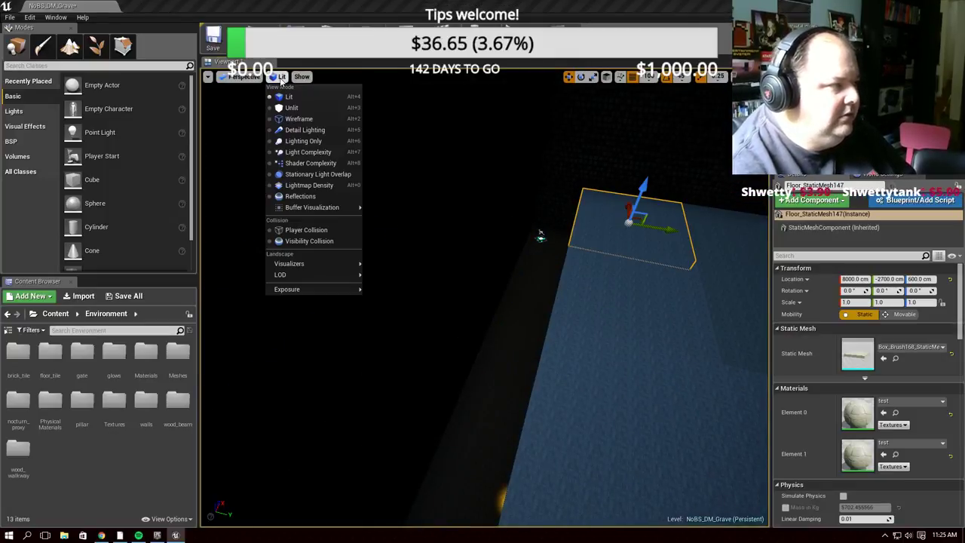
# View the level Unlit, duplicate a slab below the original, and shift the row toward the right wall
pyautogui.click(301, 105)
pyautogui.moveTo(460, 256); pyautogui.dragTo(434, 261, button='right')
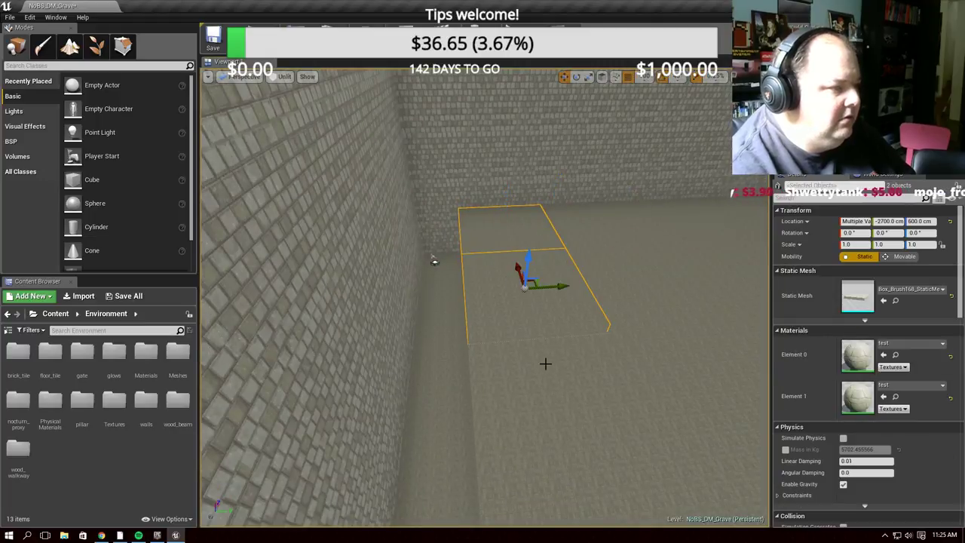
pyautogui.keyDown('alt'); pyautogui.moveTo(507, 280); pyautogui.dragTo(566, 470); pyautogui.keyUp('alt')
pyautogui.scroll(3, 566, 470)
pyautogui.keyDown('alt'); pyautogui.moveTo(630, 340); pyautogui.dragTo(604, 509); pyautogui.keyUp('alt')
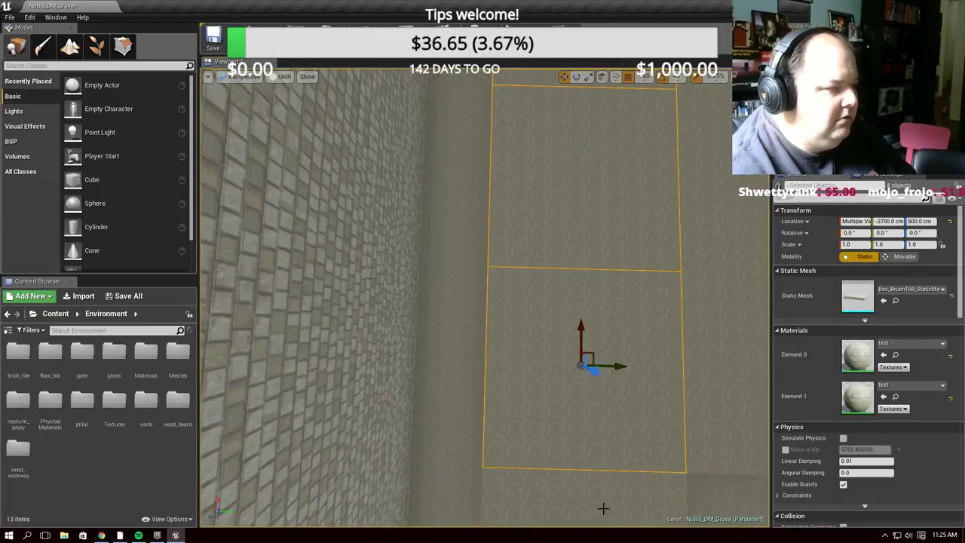
pyautogui.moveTo(603, 350); pyautogui.dragTo(594, 342, button='right')
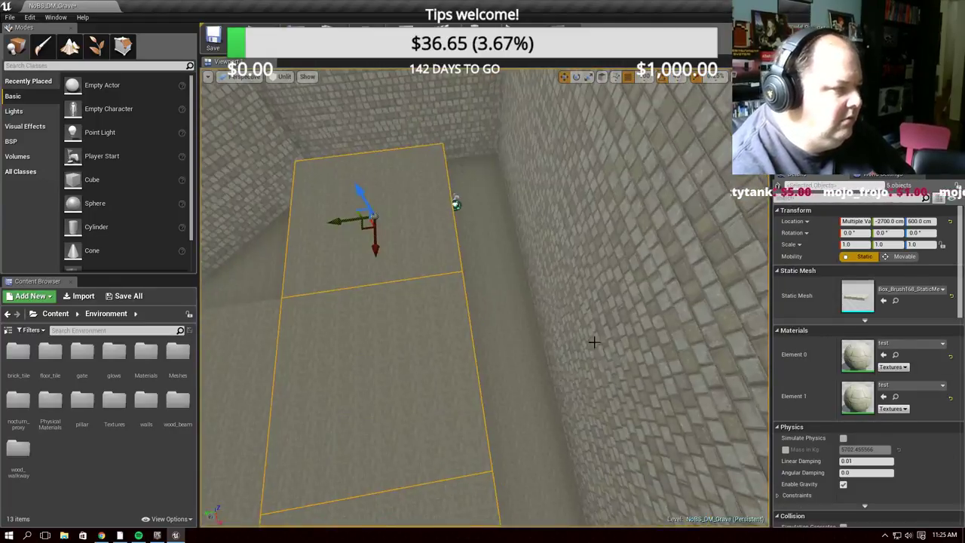
pyautogui.moveTo(336, 221); pyautogui.dragTo(521, 222)
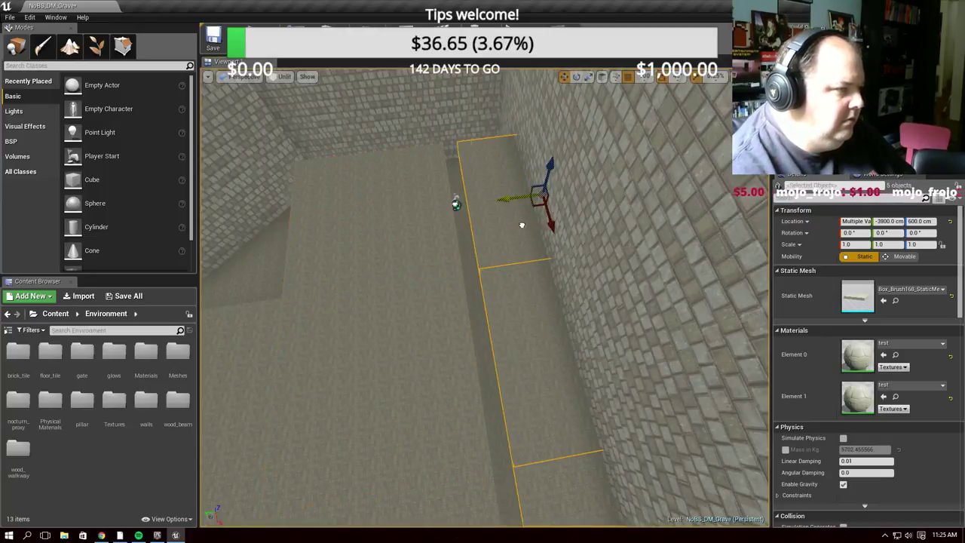
pyautogui.moveTo(708, 245); pyautogui.dragTo(708, 245, button='right')
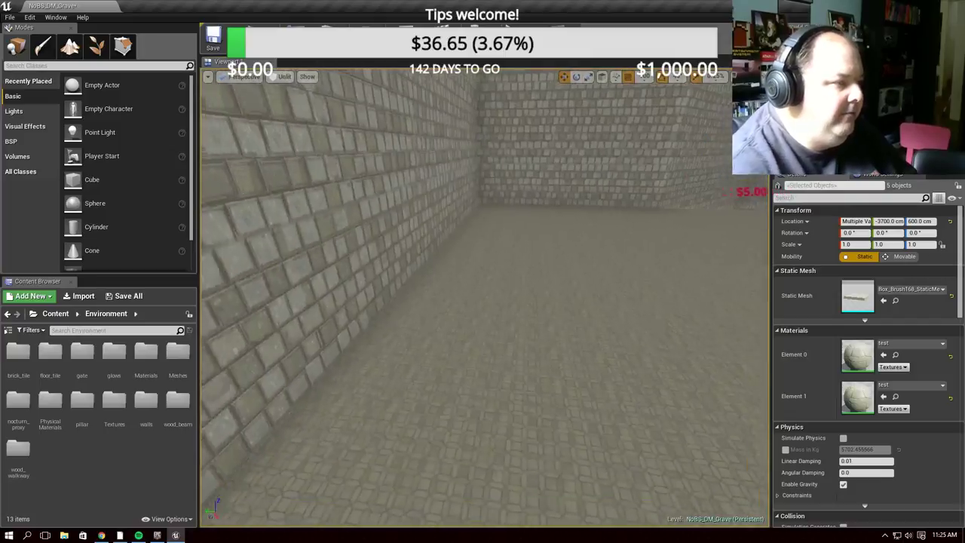
pyautogui.moveTo(345, 154); pyautogui.dragTo(540, 144, button='right')
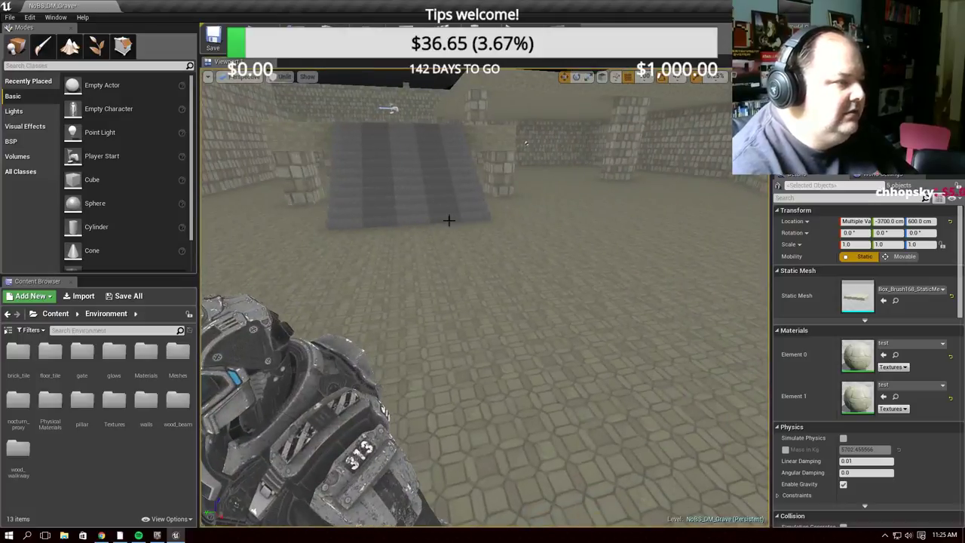
# Select a linear stair brush and rotate it 90 degrees to face the other way
pyautogui.click(475, 196)
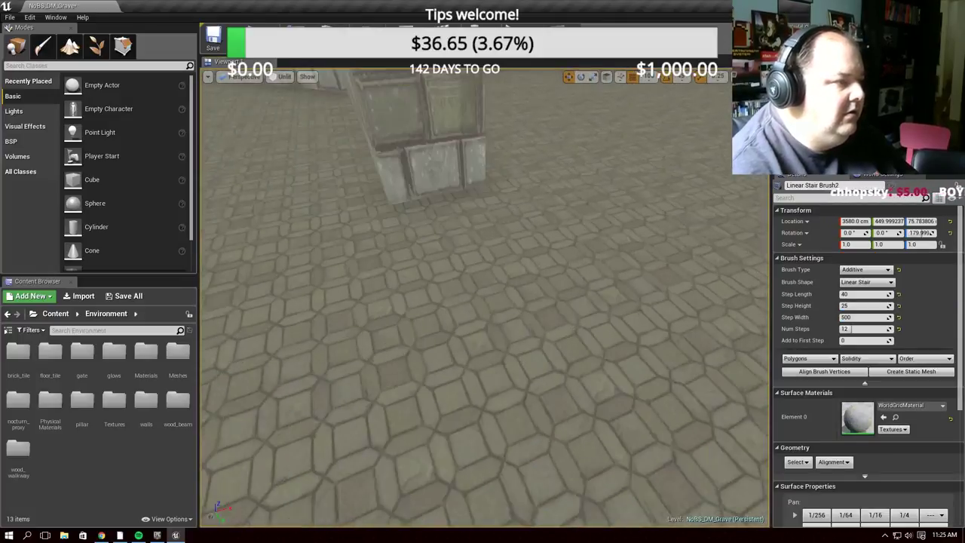
pyautogui.moveTo(475, 196)
pyautogui.mouseDown(button='right')
pyautogui.moveTo(585, 224)
pyautogui.moveTo(455, 267)
pyautogui.moveTo(482, 248)
pyautogui.mouseUp(button='right')
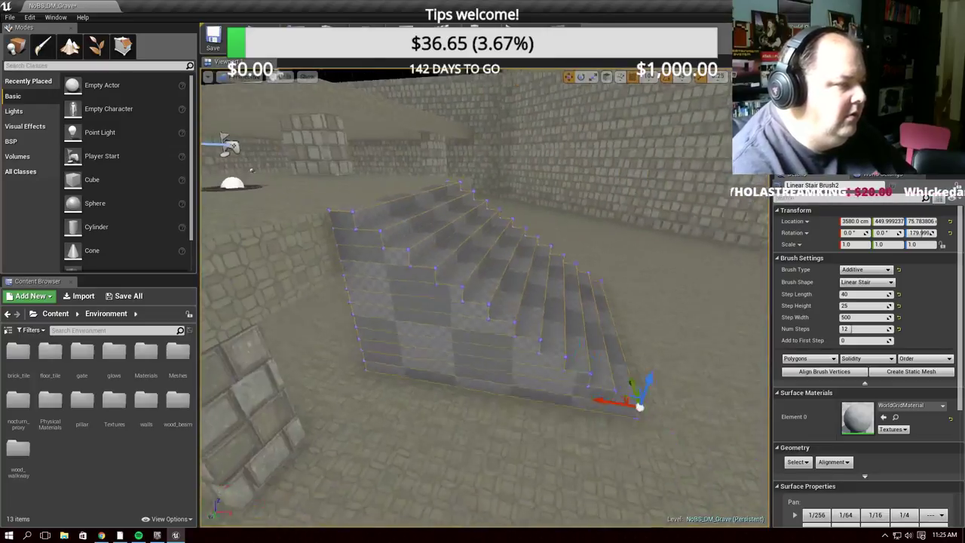
pyautogui.moveTo(483, 249); pyautogui.dragTo(550, 344, button='right')
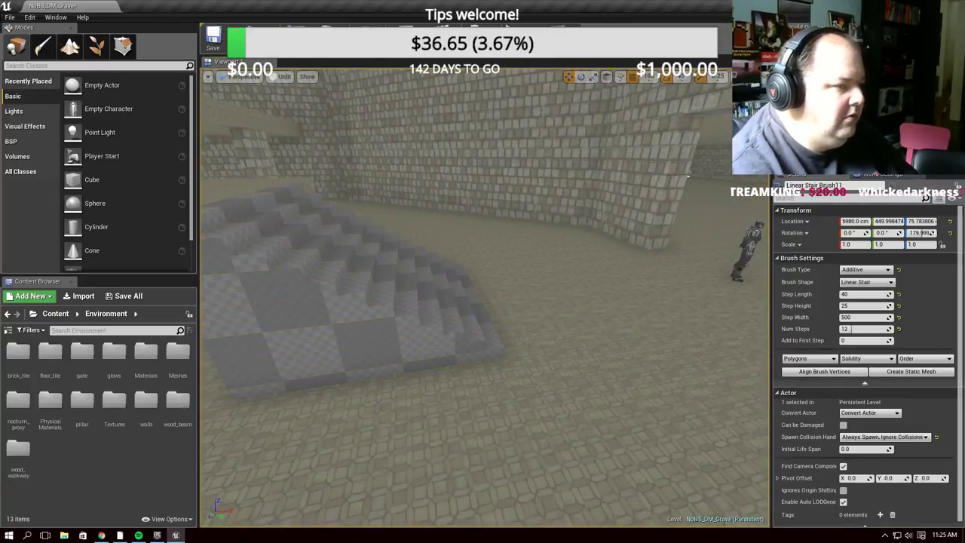
pyautogui.moveTo(484, 346); pyautogui.dragTo(461, 341, button='right')
pyautogui.press('e')
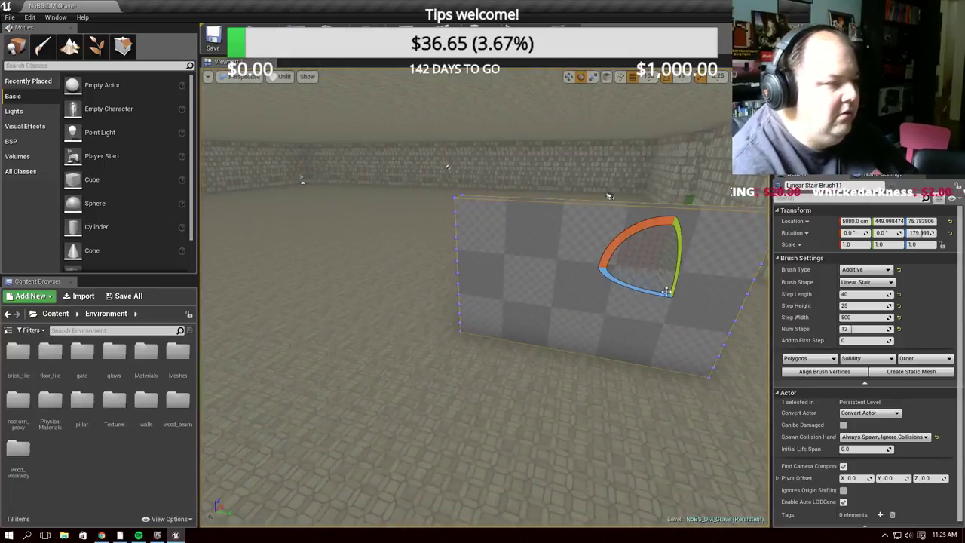
pyautogui.moveTo(636, 287)
pyautogui.mouseDown()
pyautogui.moveTo(673, 298)
pyautogui.moveTo(664, 302)
pyautogui.moveTo(650, 262)
pyautogui.mouseUp()
pyautogui.moveTo(620, 292); pyautogui.dragTo(622, 287)
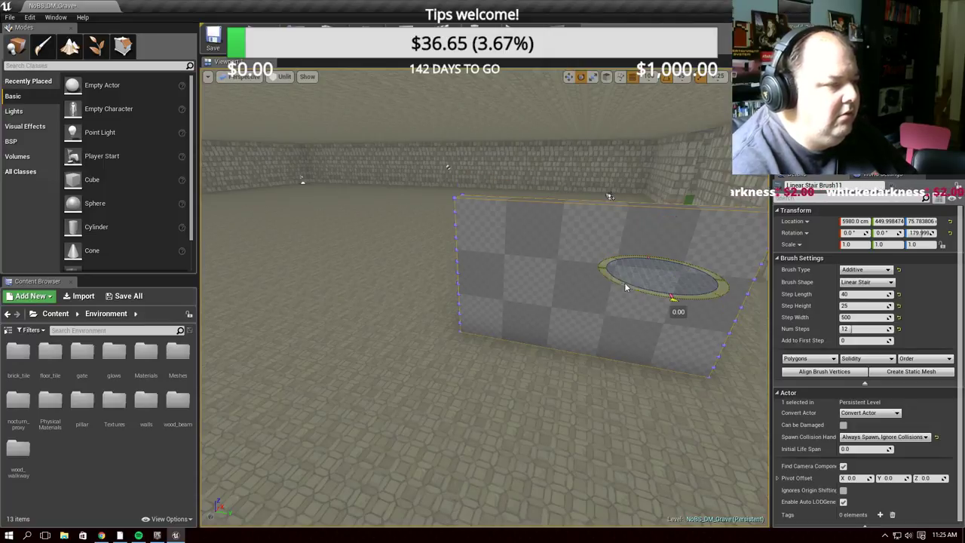
# Move the stair brush along Y and X to Location 5380, -750
pyautogui.press('w')
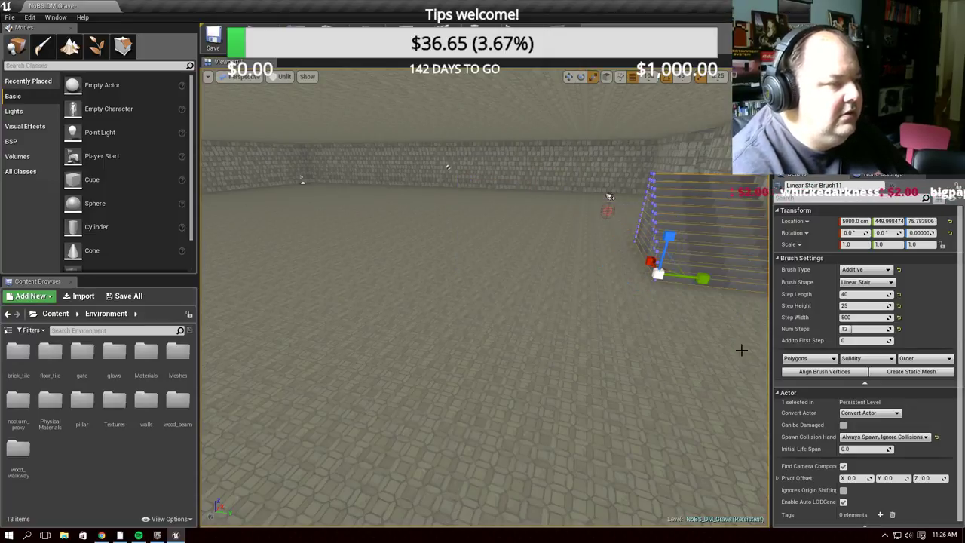
pyautogui.moveTo(610, 196)
pyautogui.mouseDown(button='right')
pyautogui.moveTo(570, 181)
pyautogui.moveTo(741, 232)
pyautogui.mouseUp(button='right')
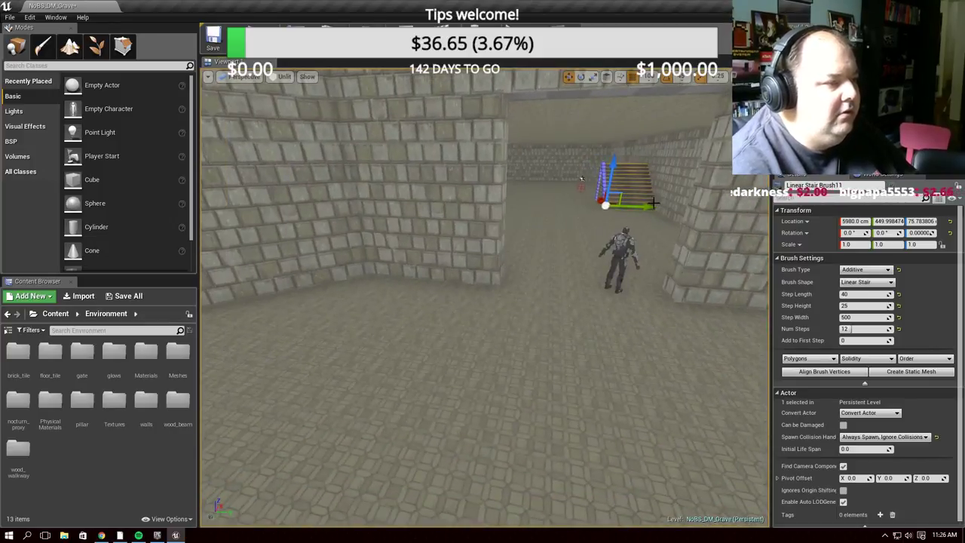
pyautogui.moveTo(653, 202); pyautogui.dragTo(508, 206)
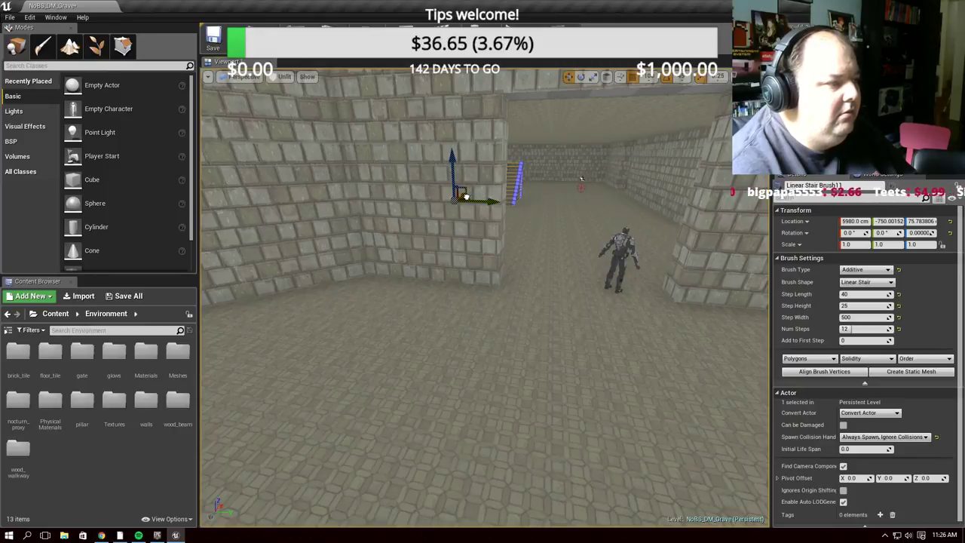
pyautogui.keyDown('shift'); pyautogui.moveTo(465, 198); pyautogui.dragTo(427, 198); pyautogui.keyUp('shift')
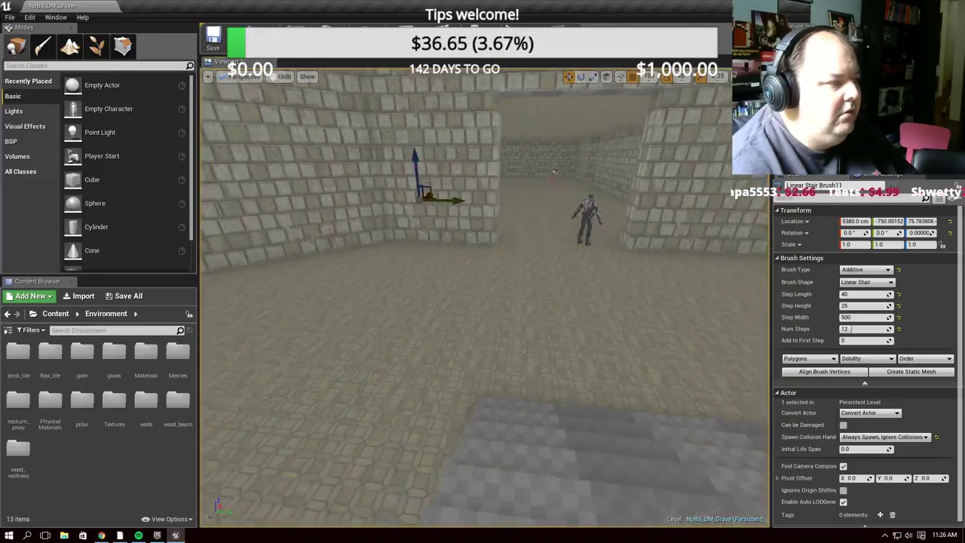
pyautogui.moveTo(554, 172)
pyautogui.mouseDown(button='right')
pyautogui.moveTo(498, 159)
pyautogui.moveTo(596, 198)
pyautogui.mouseUp(button='right')
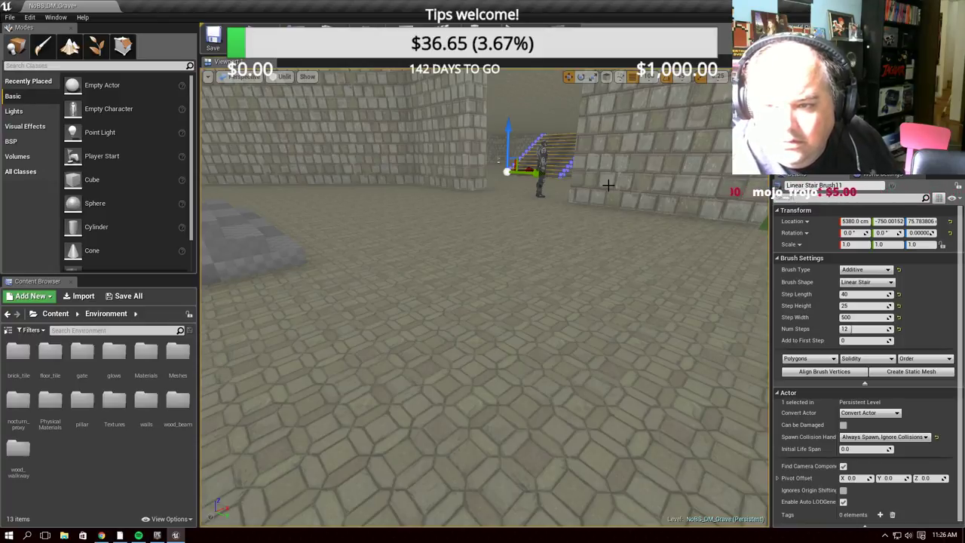
pyautogui.moveTo(592, 211); pyautogui.dragTo(593, 211, button='right')
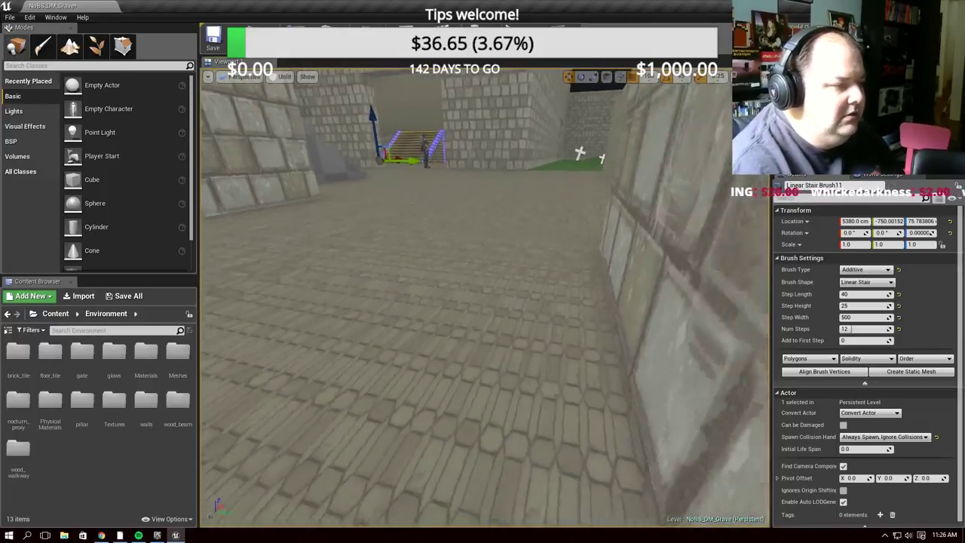
pyautogui.click(540, 239)
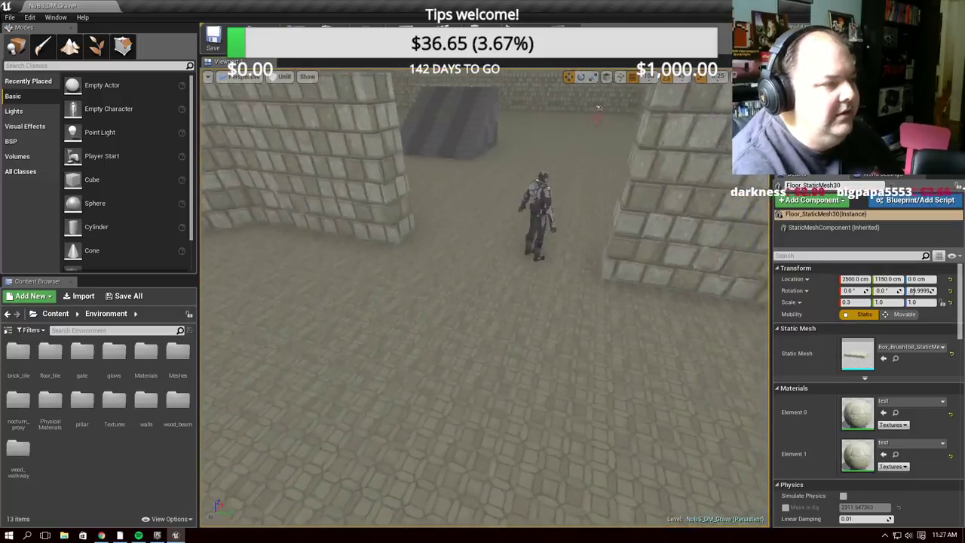
pyautogui.press('Escape')
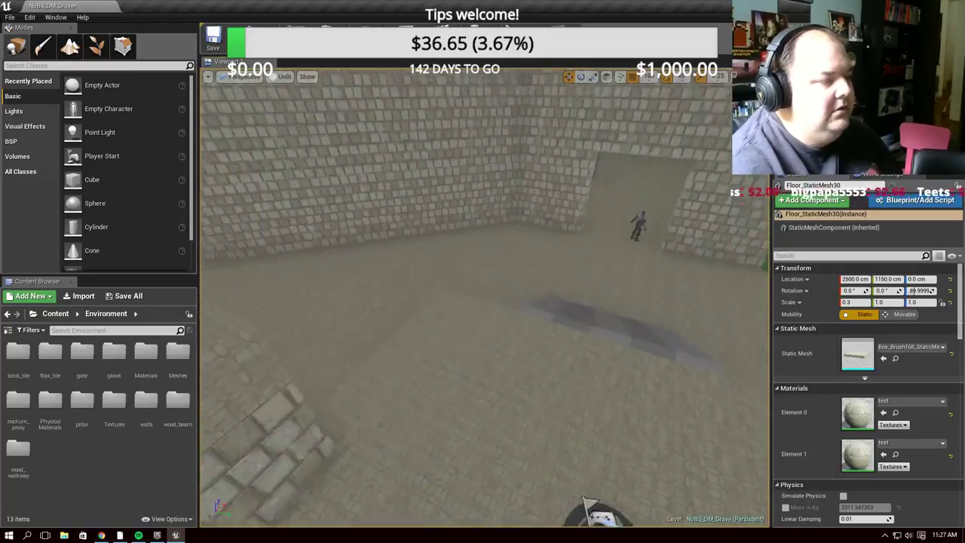
pyautogui.hotkey('alt', 'p')
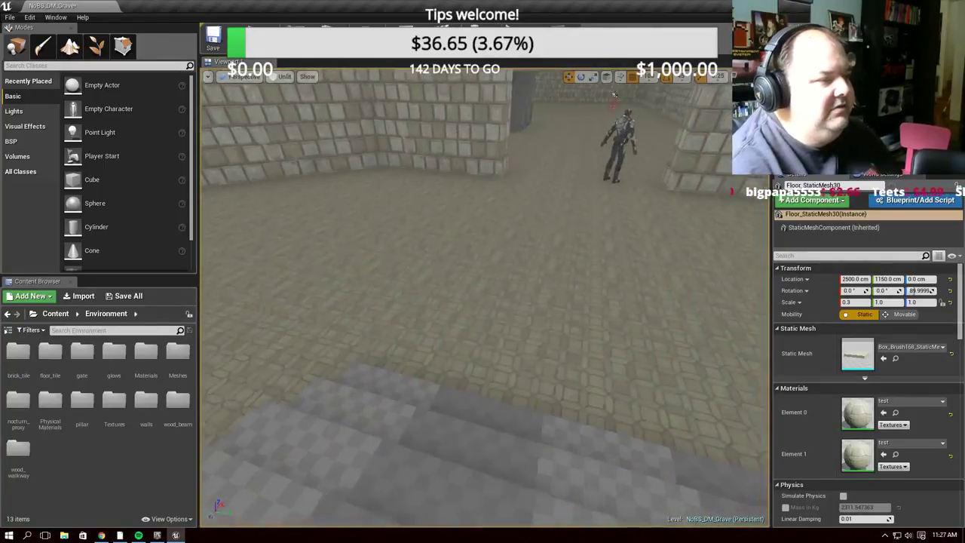
pyautogui.press('w')
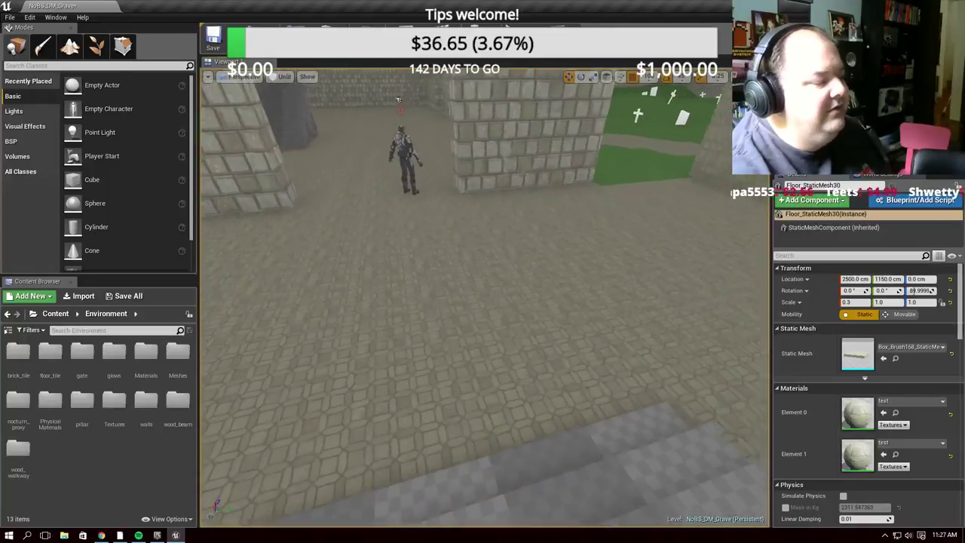
pyautogui.press('w')
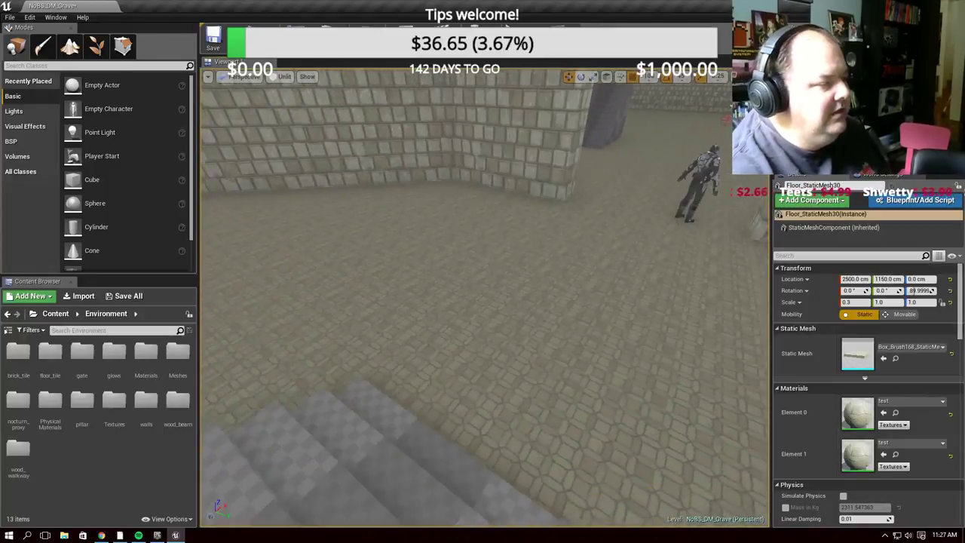
pyautogui.press('Escape')
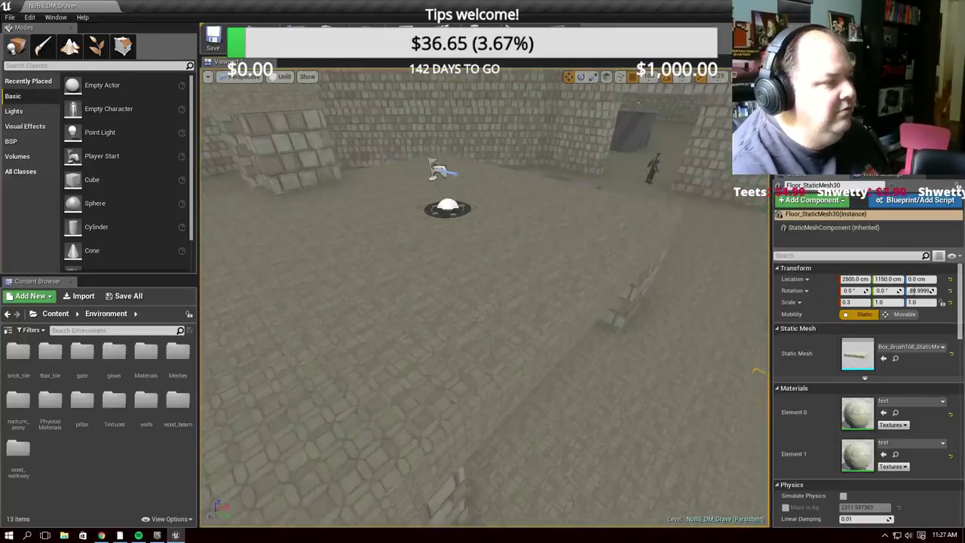
pyautogui.moveTo(456, 287)
pyautogui.mouseDown(button='right')
pyautogui.moveTo(602, 125)
pyautogui.moveTo(567, 114)
pyautogui.mouseUp(button='right')
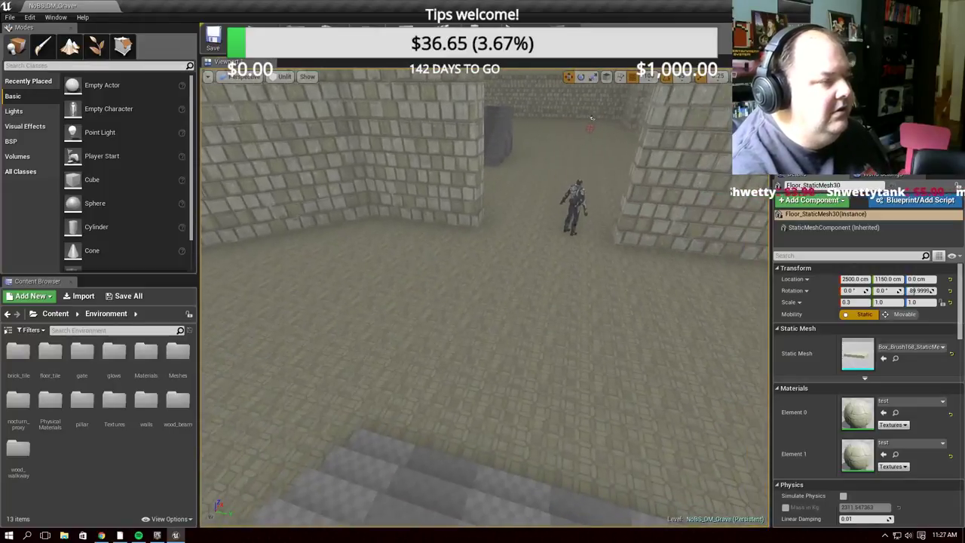
# Reselect the stair brush and nudge it to Y -950, flying around to check its placement
pyautogui.click(475, 112)
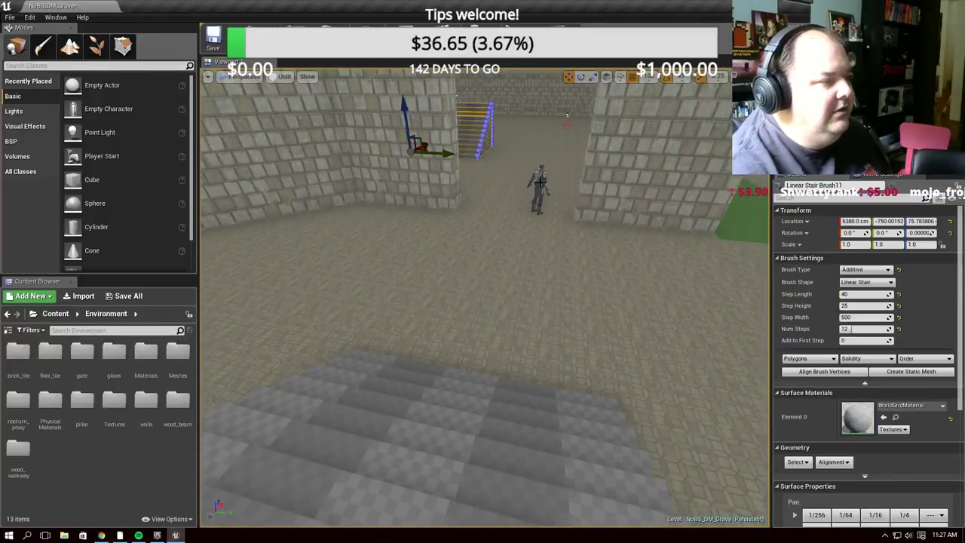
pyautogui.moveTo(537, 225)
pyautogui.mouseDown(button='right')
pyautogui.moveTo(596, 219)
pyautogui.moveTo(558, 221)
pyautogui.moveTo(580, 118)
pyautogui.moveTo(560, 111)
pyautogui.moveTo(535, 136)
pyautogui.moveTo(530, 96)
pyautogui.moveTo(540, 111)
pyautogui.mouseUp(button='right')
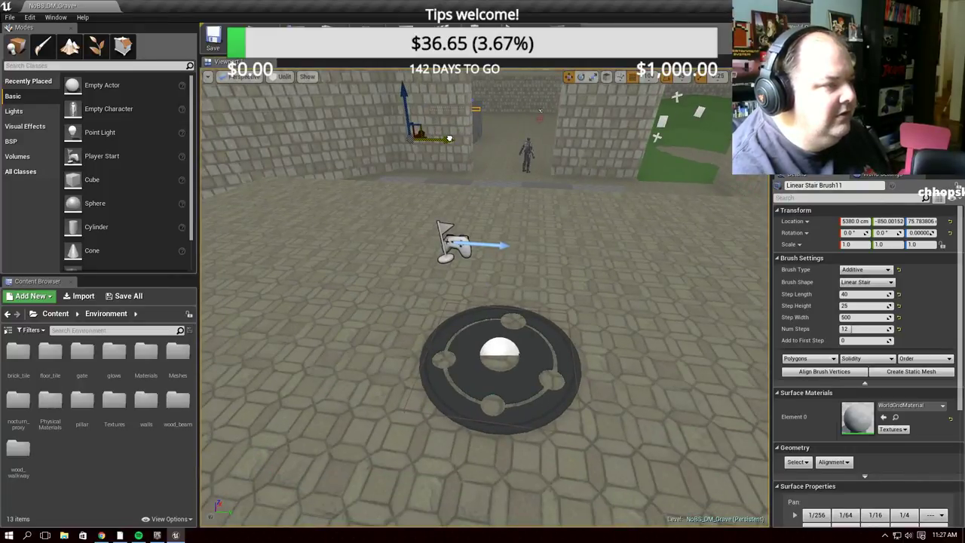
pyautogui.moveTo(540, 111); pyautogui.dragTo(535, 111, button='right')
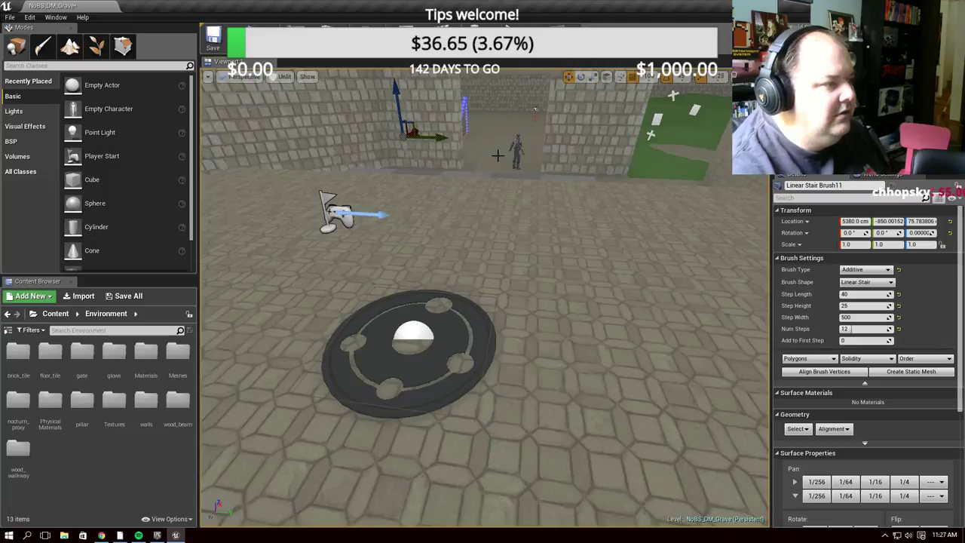
pyautogui.moveTo(497, 175); pyautogui.dragTo(498, 175, button='right')
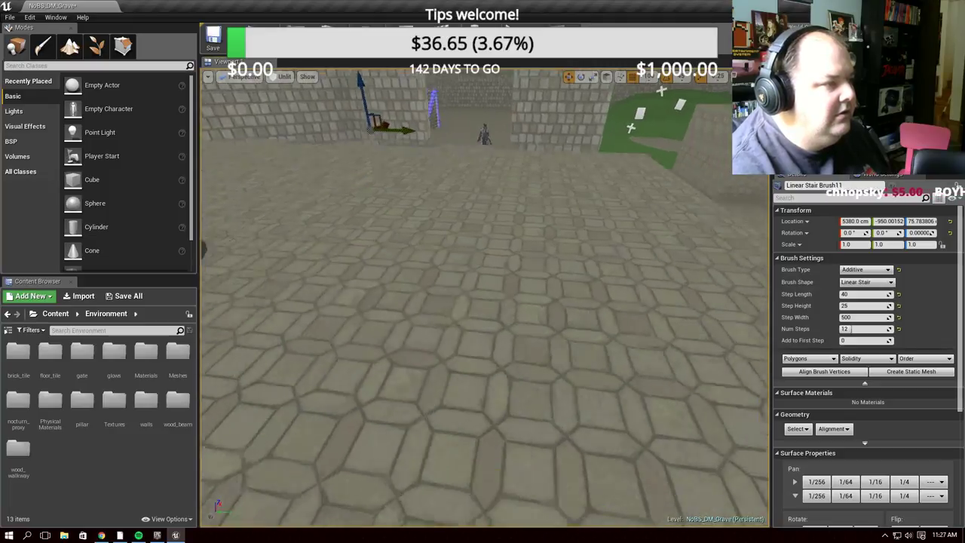
pyautogui.moveTo(497, 119); pyautogui.dragTo(537, 112, button='right')
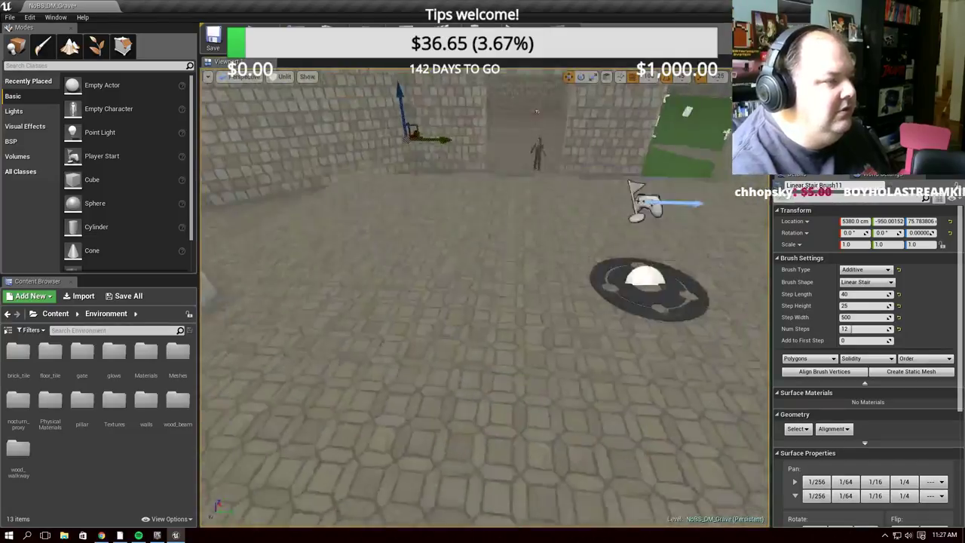
pyautogui.moveTo(465, 108); pyautogui.dragTo(505, 107, button='right')
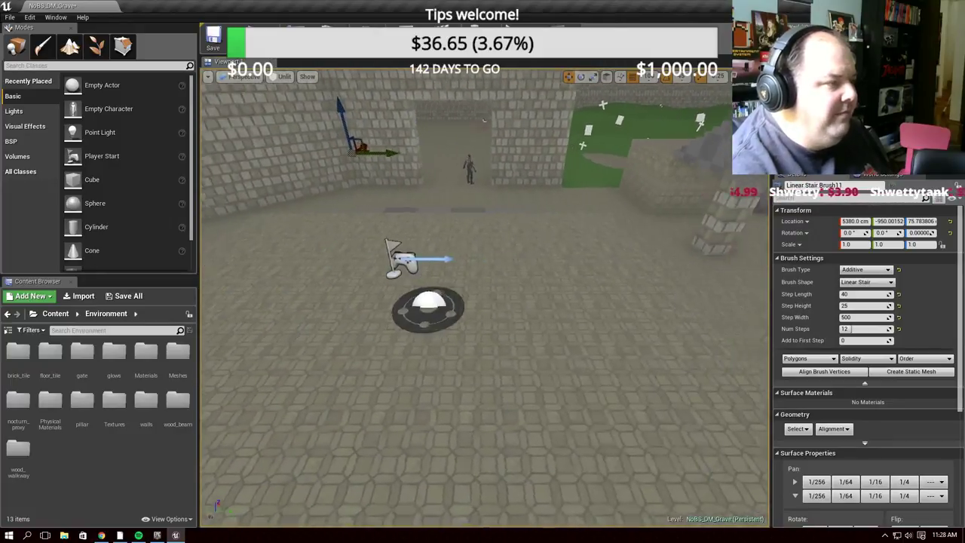
pyautogui.scroll(3, 500, 98)
pyautogui.moveTo(483, 301); pyautogui.dragTo(452, 302, button='right')
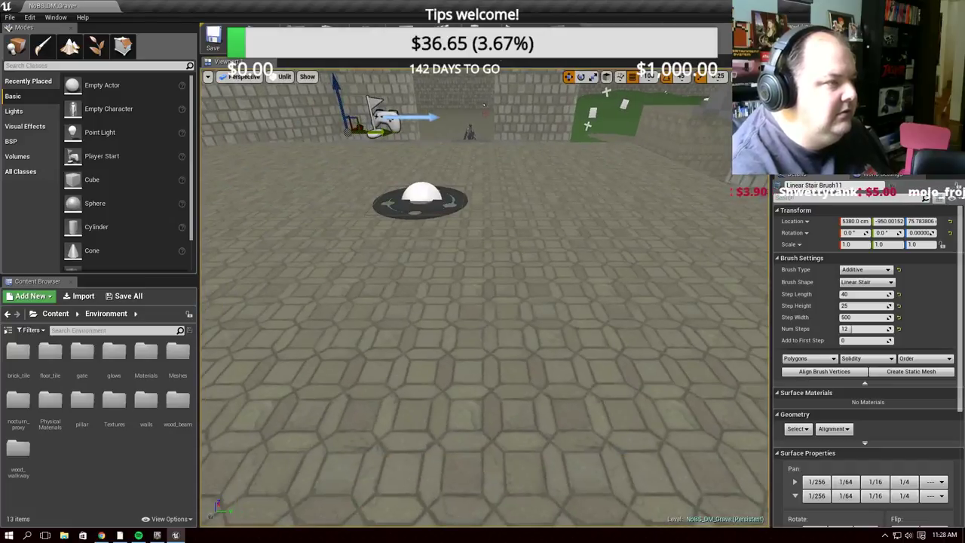
# Start a playtest and walk the corridor, up the stairs, through the dark room and courtyard
pyautogui.click(521, 44)
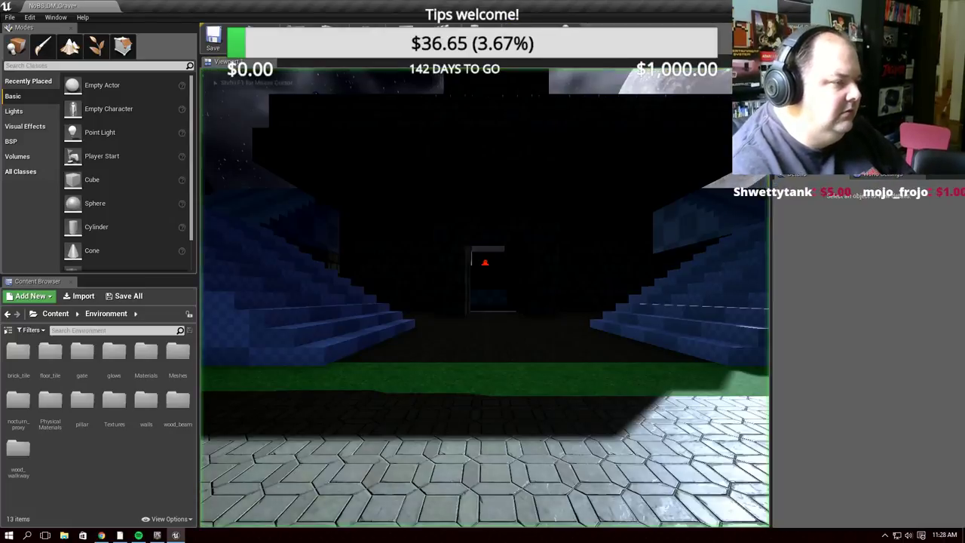
pyautogui.press('w')
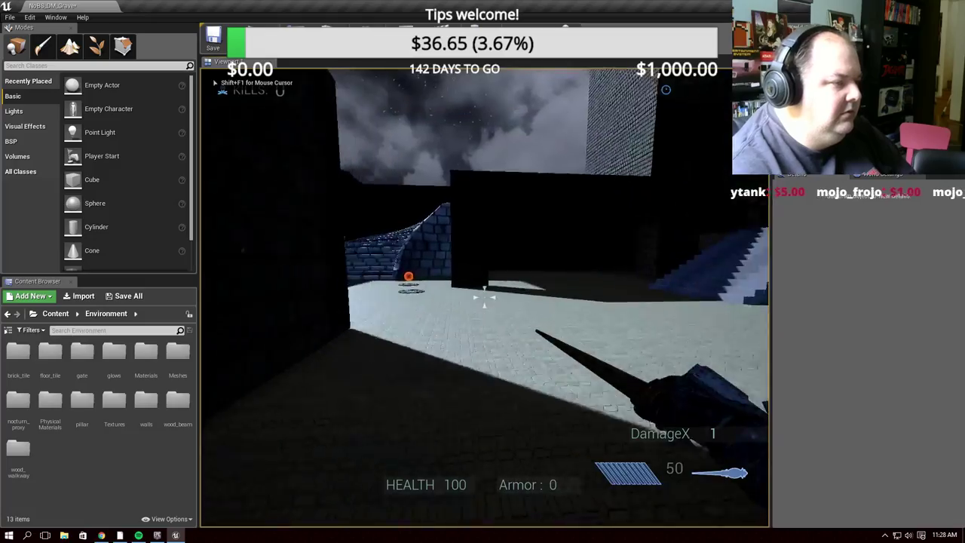
pyautogui.press('w')
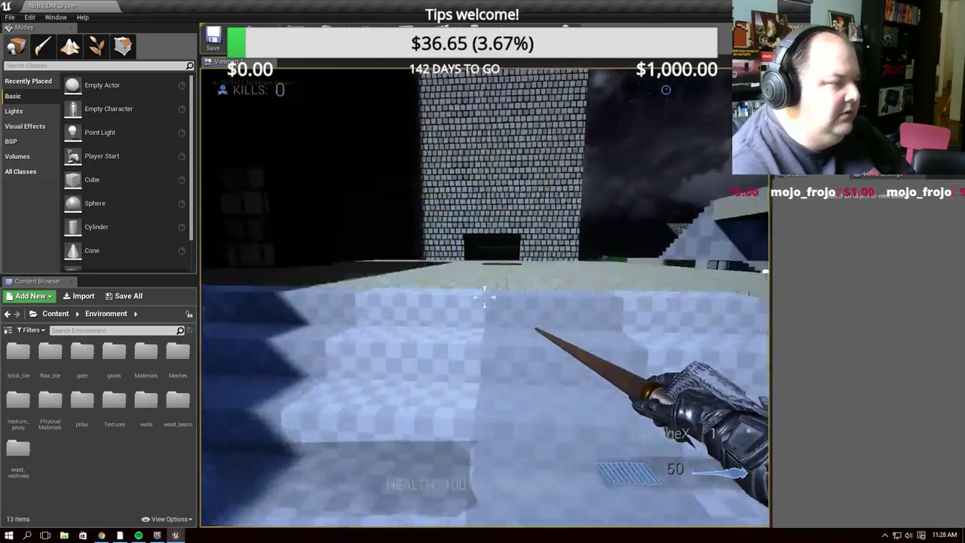
pyautogui.press('w')
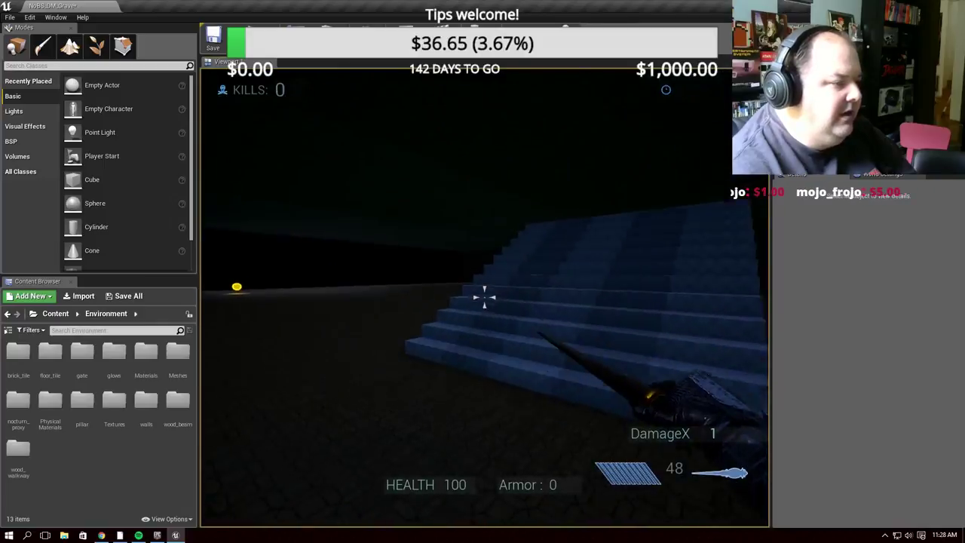
pyautogui.press('w')
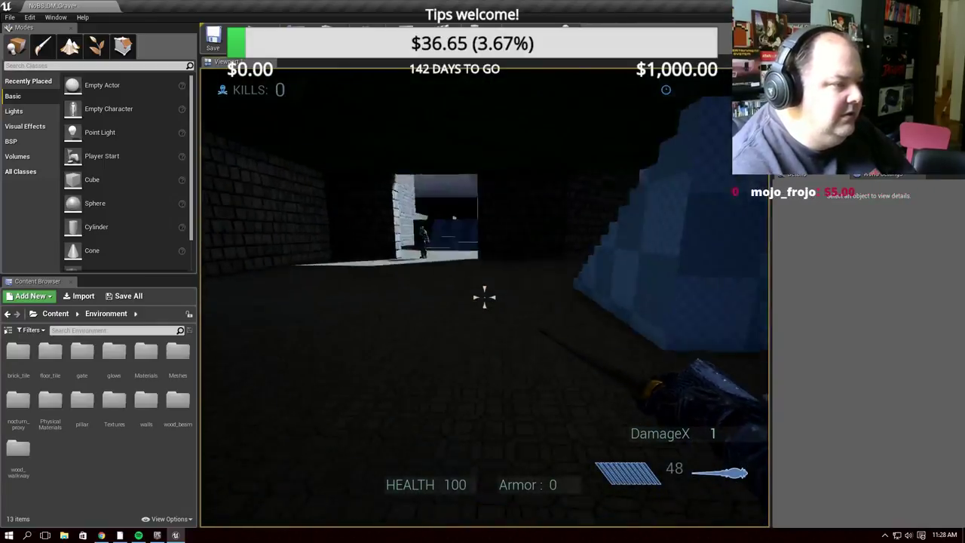
pyautogui.press('w')
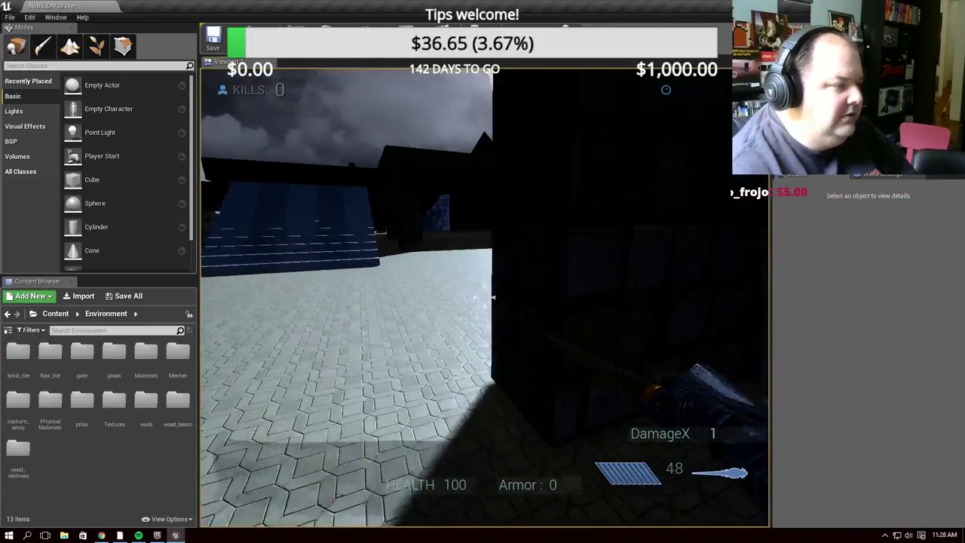
pyautogui.press('w')
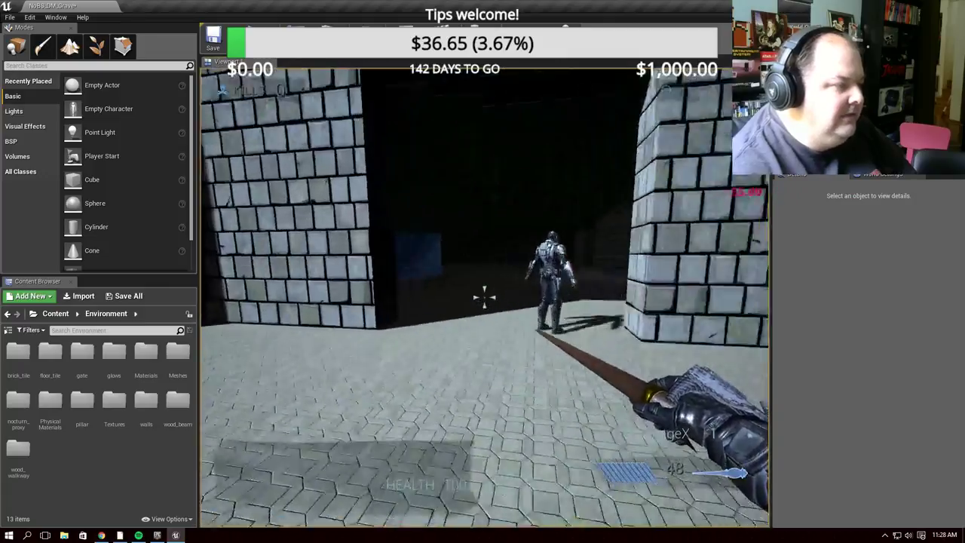
pyautogui.press('w')
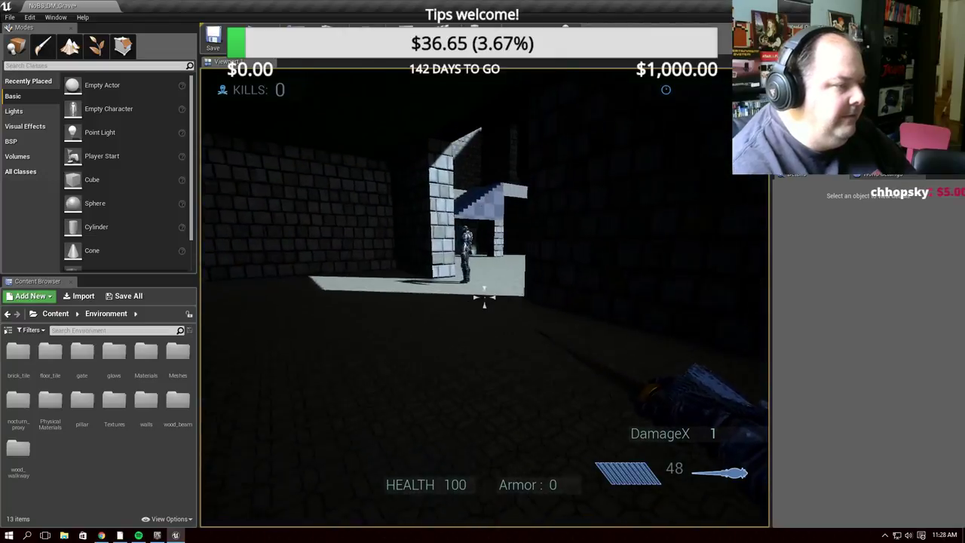
pyautogui.press('w')
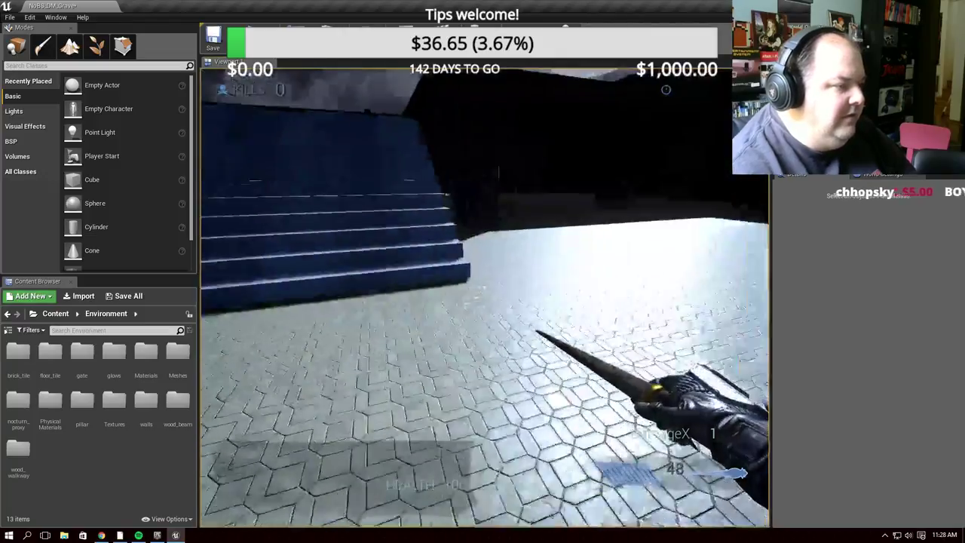
# Fire the weapon at the stairs, then climb and descend the blue stairs
pyautogui.click(484, 297)
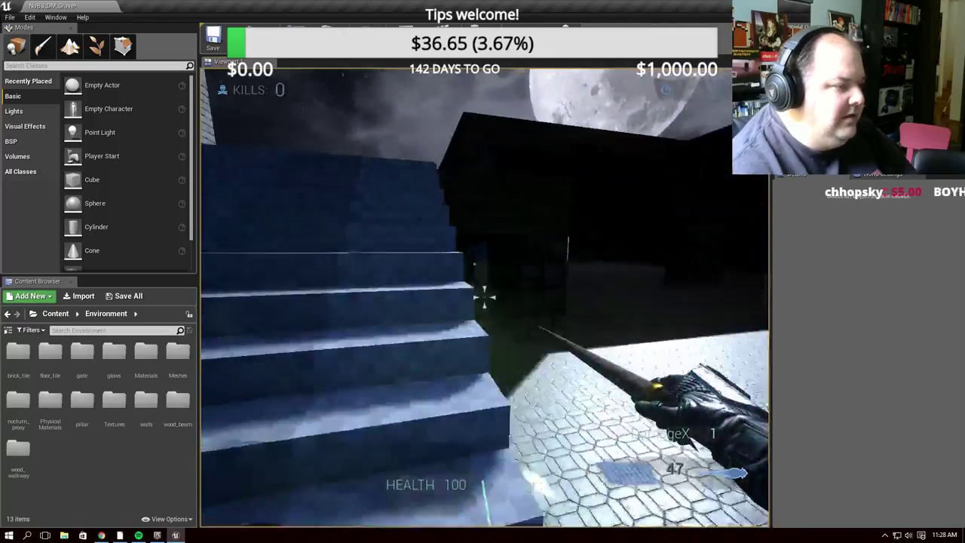
pyautogui.press('w')
pyautogui.click(484, 298)
pyautogui.click(485, 298)
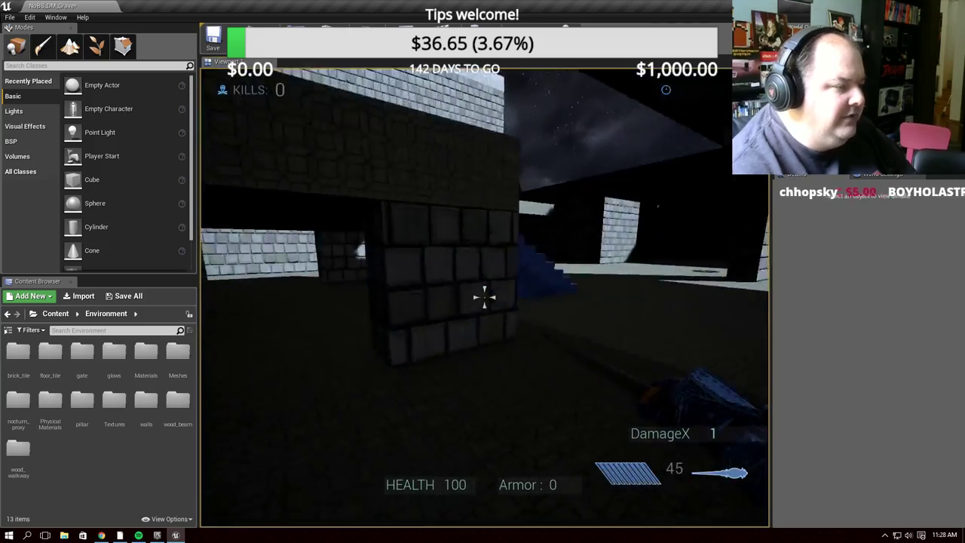
pyautogui.press('w')
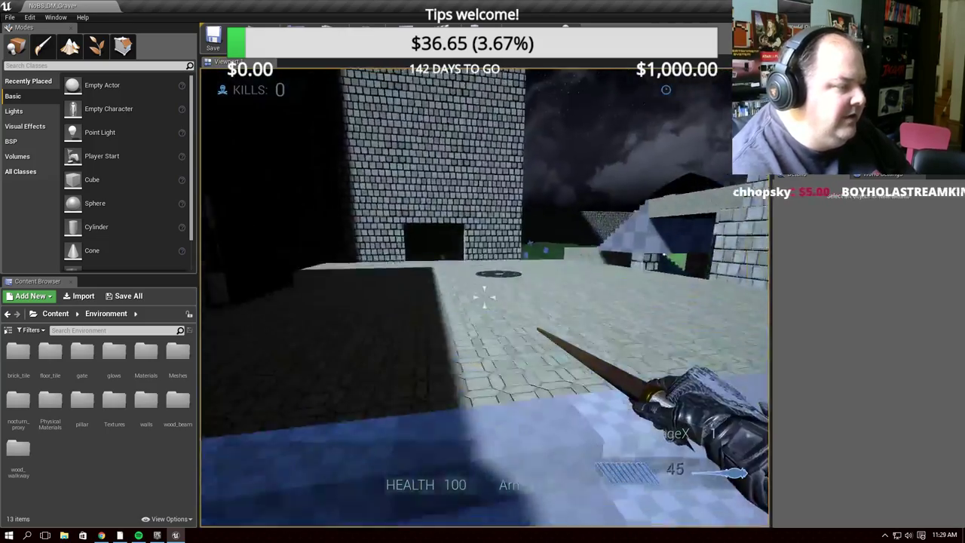
pyautogui.press('w')
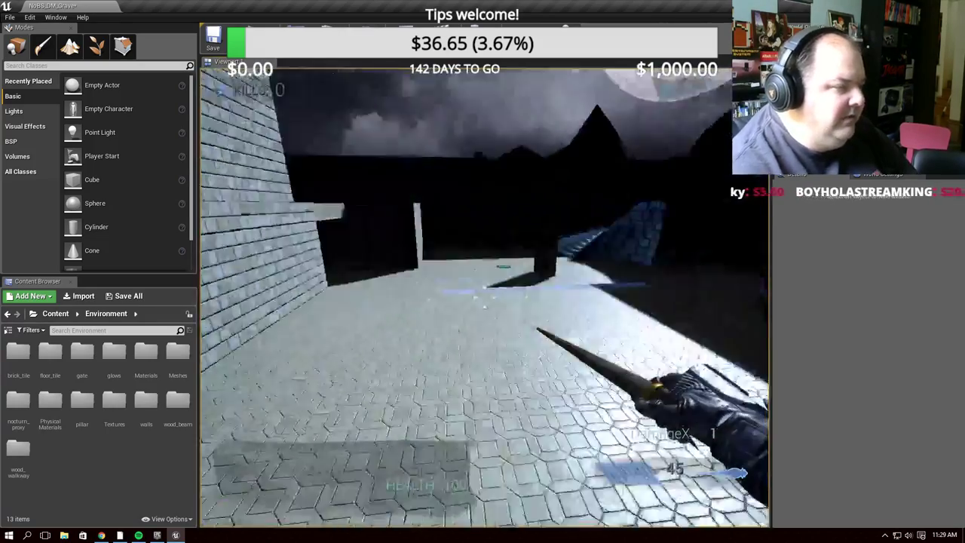
pyautogui.press('w')
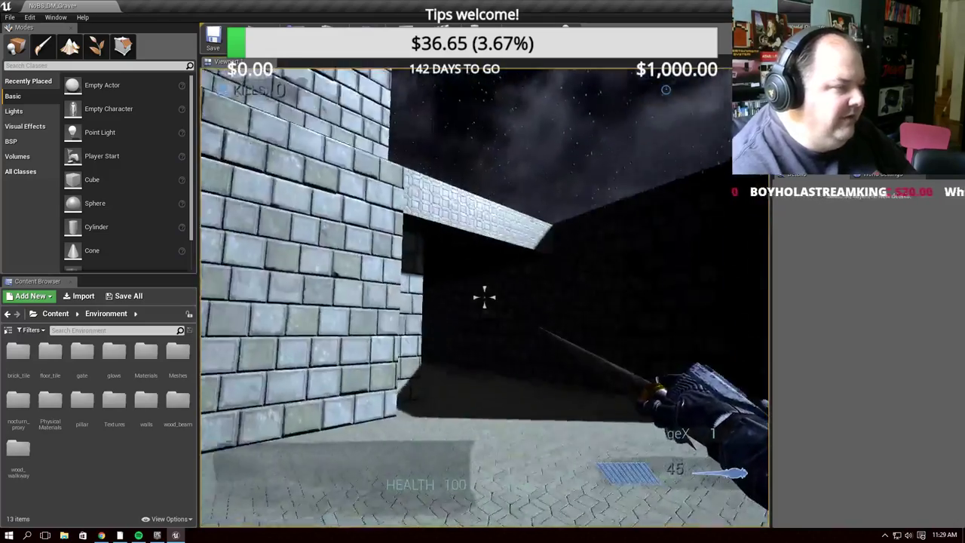
# Walk the brick corridor through the bright opening and fire toward the staircase
pyautogui.press('w')
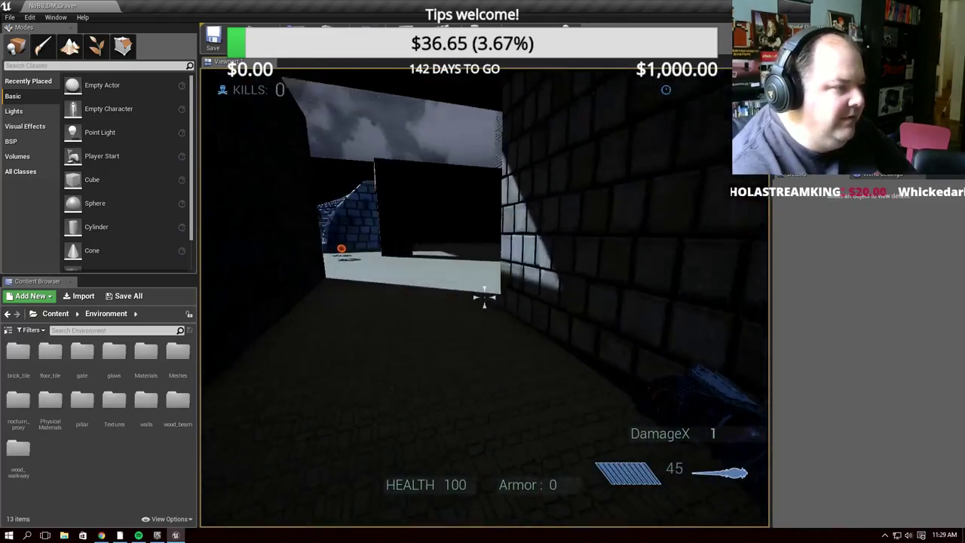
pyautogui.press('w')
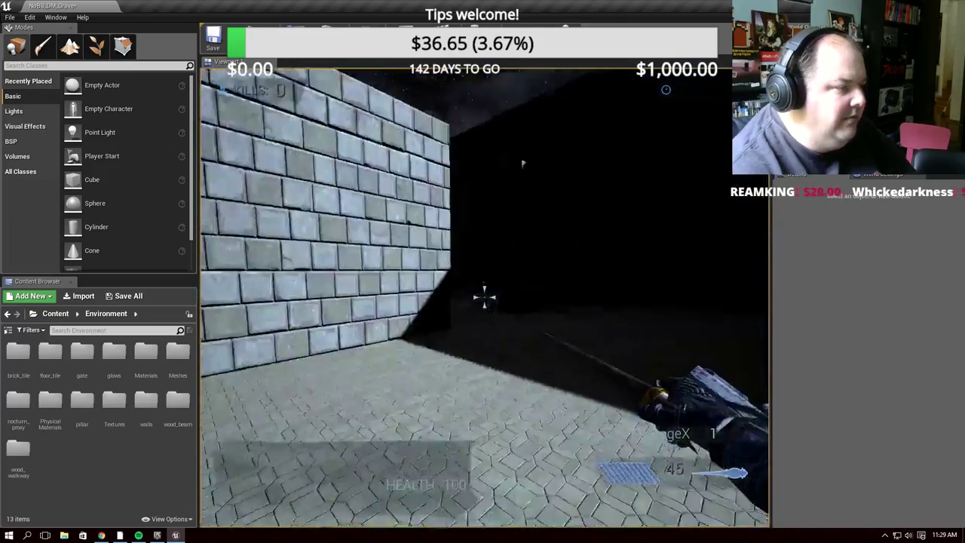
pyautogui.press('w')
pyautogui.press('w')
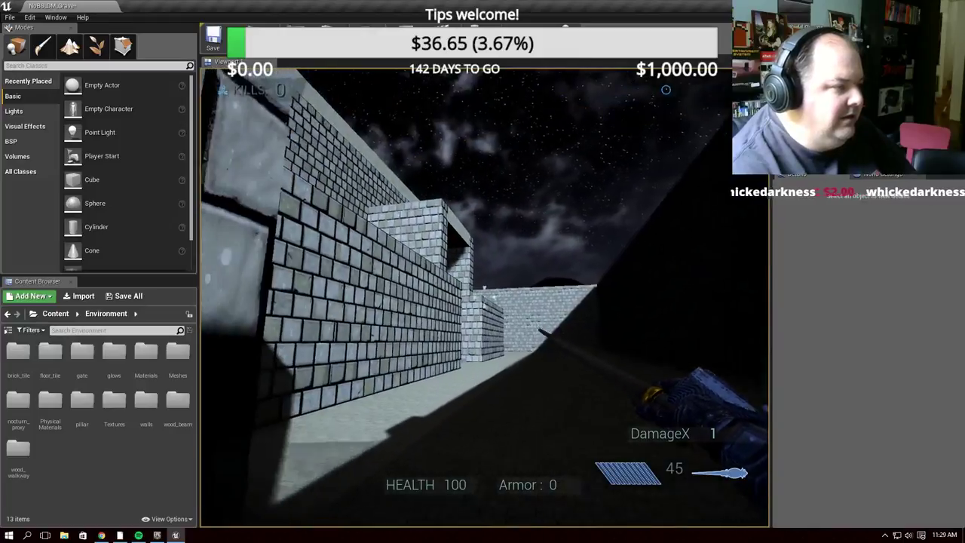
pyautogui.press('w')
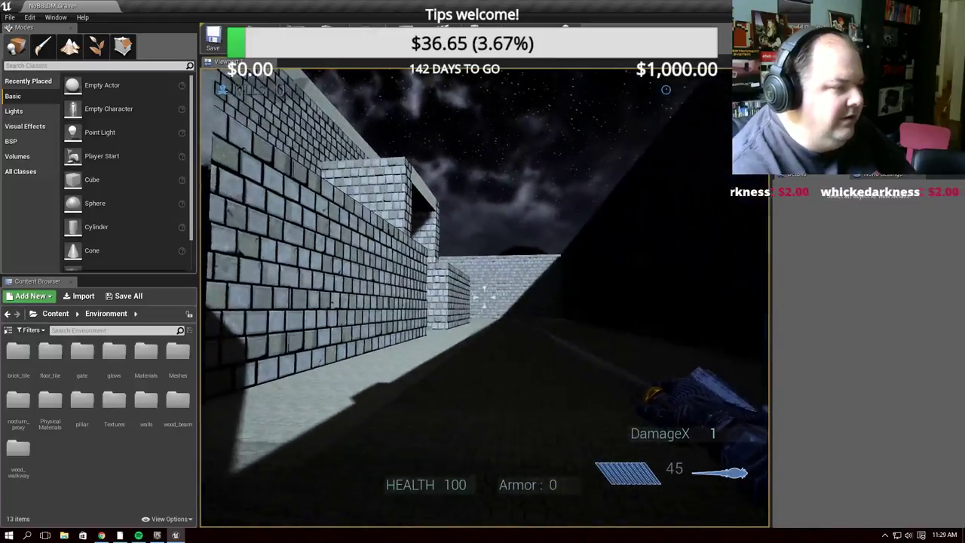
pyautogui.press('w')
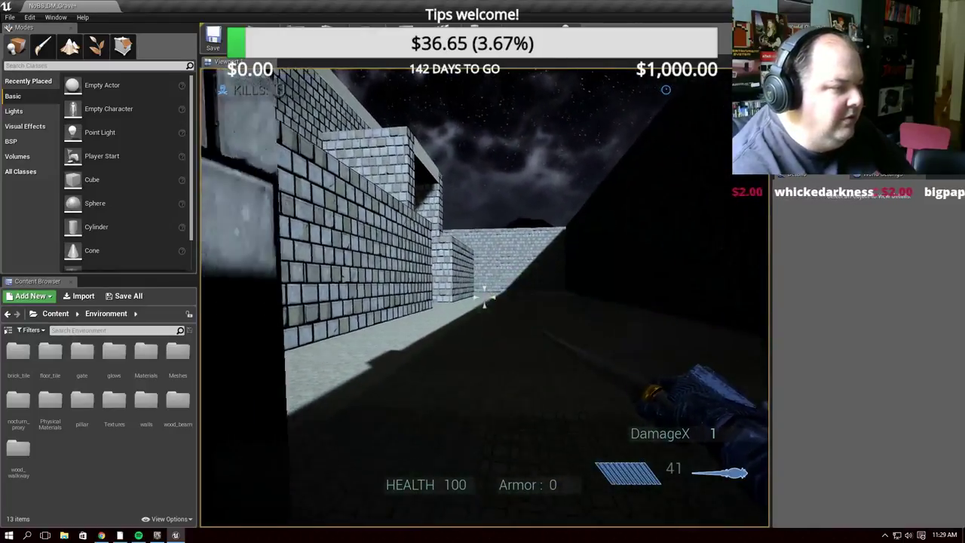
pyautogui.click(483, 298)
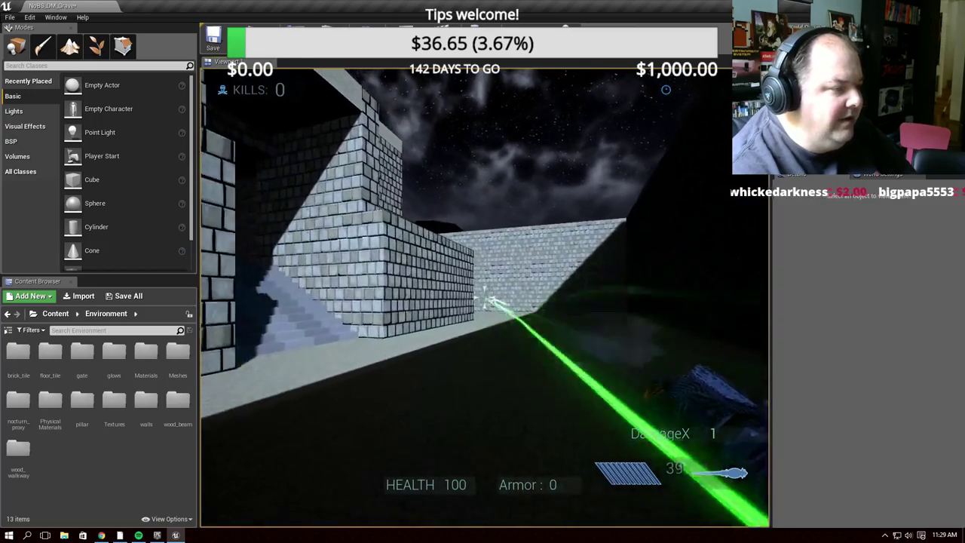
pyautogui.press('w')
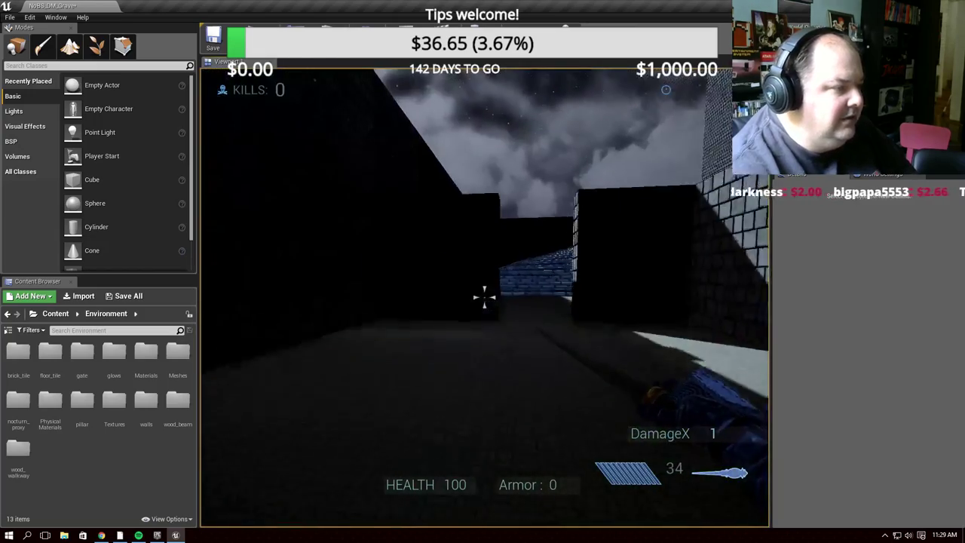
# Switch to the blade, reach the next courtyard, fire in the dark room, and stop playing
pyautogui.scroll(-1, 484, 298)
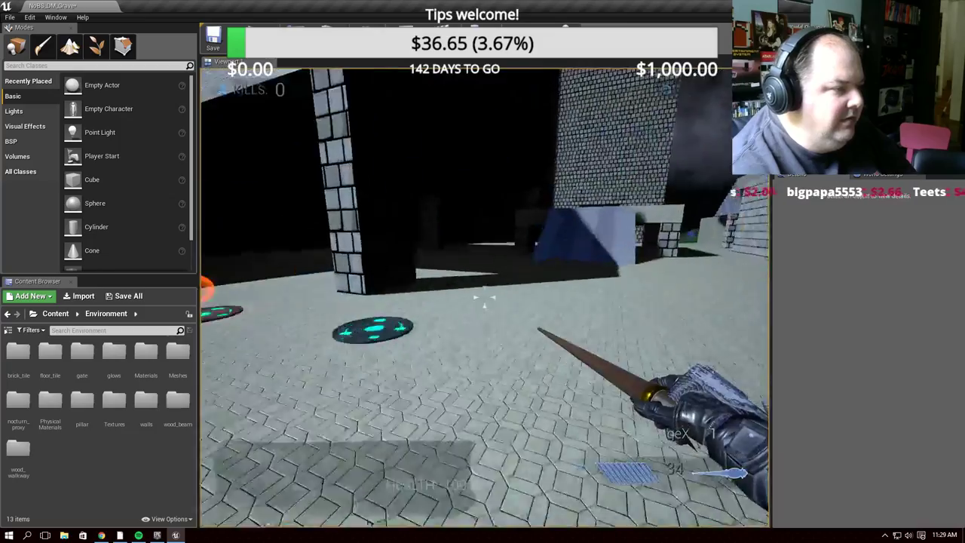
pyautogui.press('w')
pyautogui.press('w')
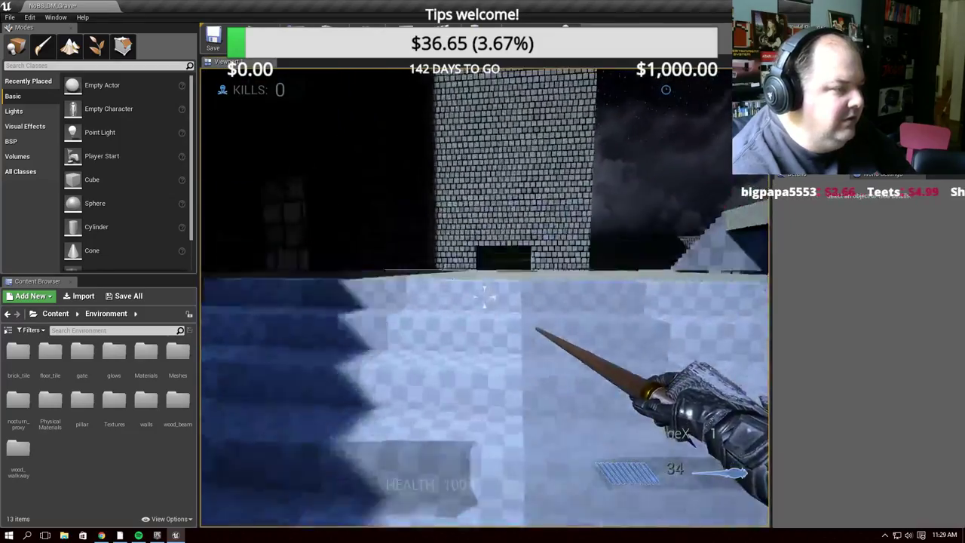
pyautogui.press('w')
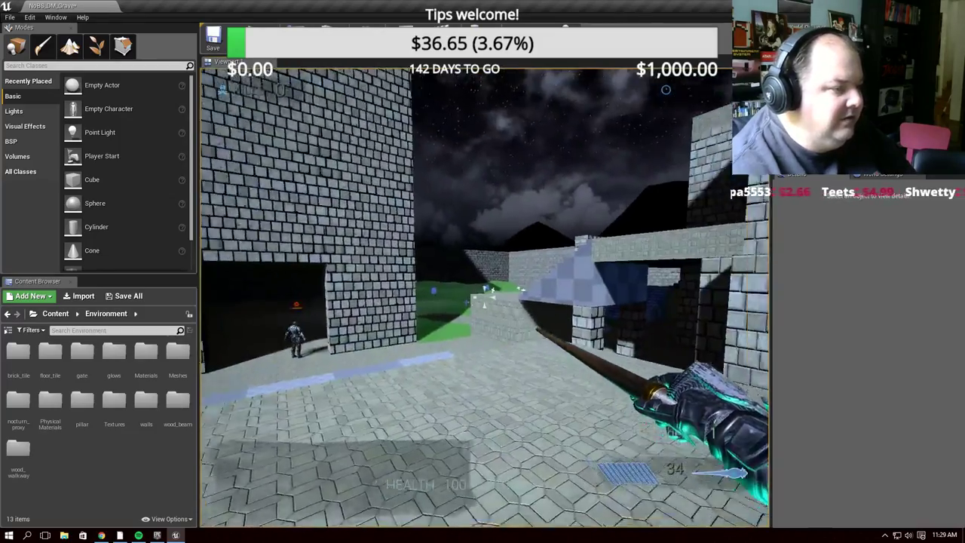
pyautogui.press('w')
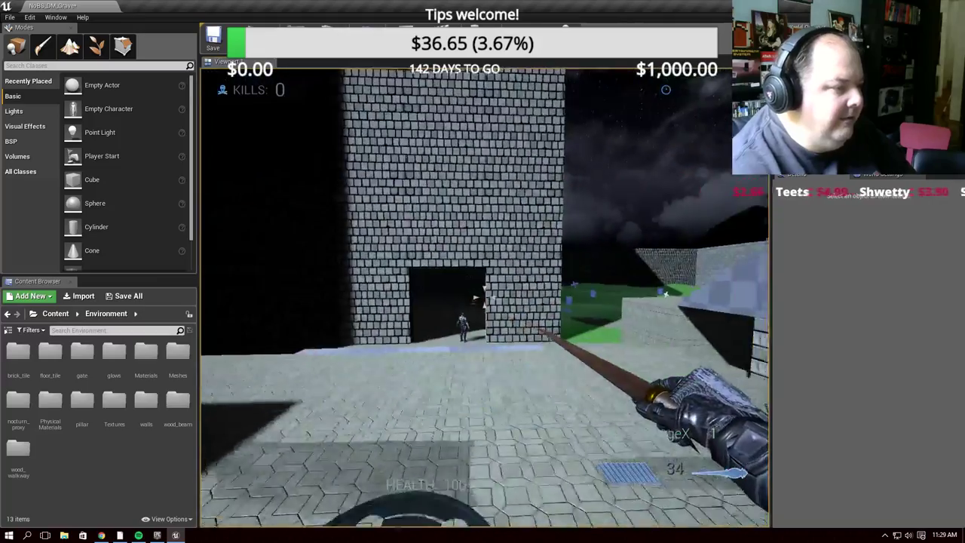
pyautogui.press('w')
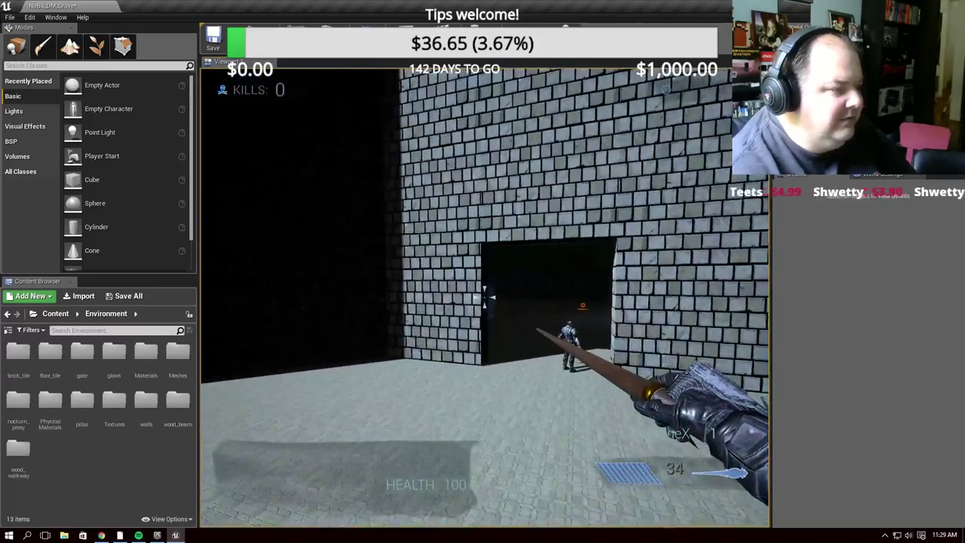
pyautogui.click(484, 297)
pyautogui.click(484, 297)
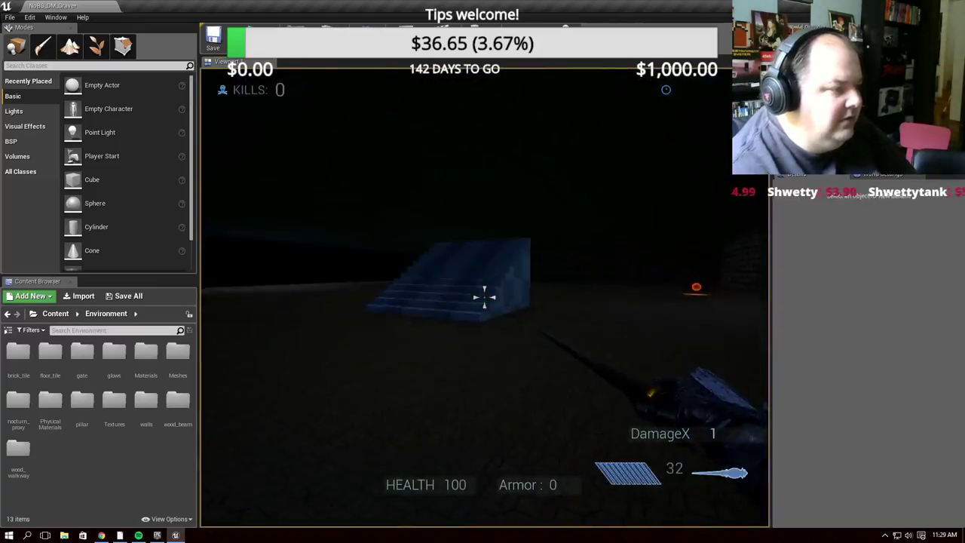
pyautogui.press('Escape')
# Undo the stair's last move, duplicate it 200 units upward, and rotate the copy -90°
pyautogui.moveTo(469, 287)
pyautogui.keyDown('alt'); pyautogui.mouseDown()
pyautogui.moveTo(516, 357)
pyautogui.moveTo(505, 359)
pyautogui.mouseUp(); pyautogui.keyUp('alt')
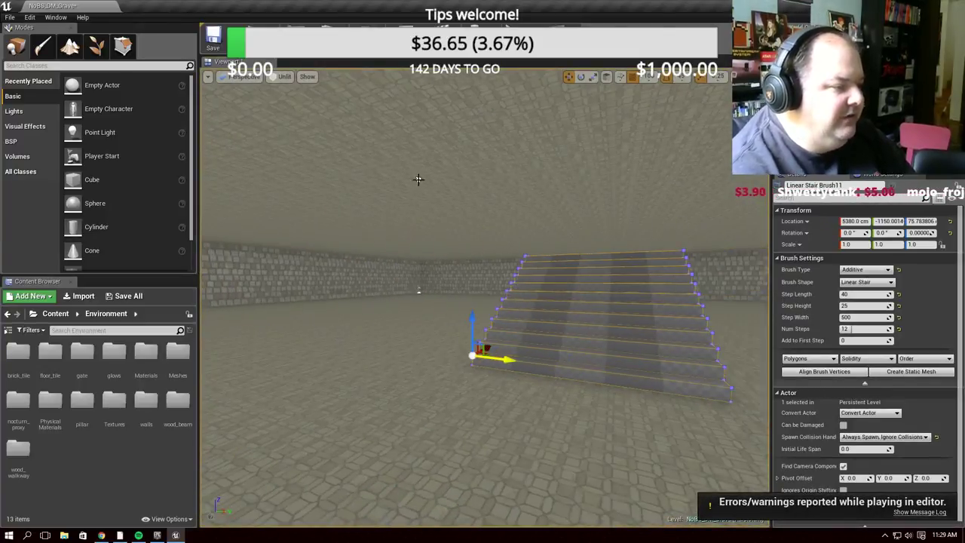
pyautogui.hotkey('ctrl', 'z')
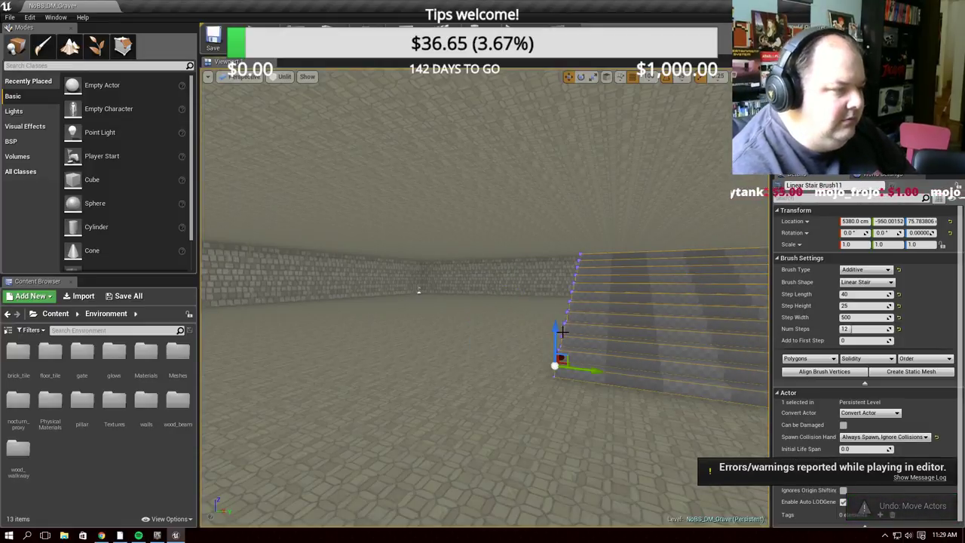
pyautogui.keyDown('alt'); pyautogui.moveTo(562, 330); pyautogui.dragTo(563, 223); pyautogui.keyUp('alt')
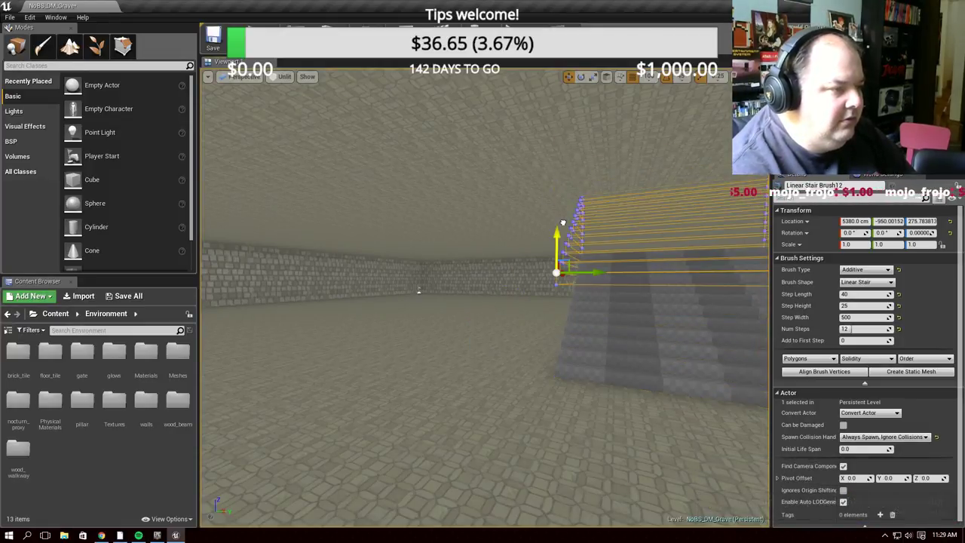
pyautogui.moveTo(562, 224); pyautogui.dragTo(624, 404, button='right')
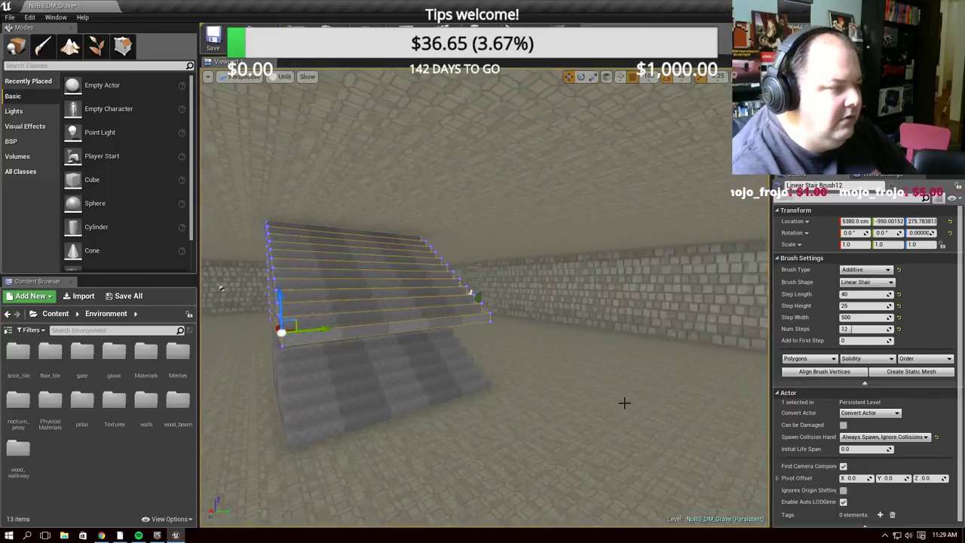
pyautogui.press('e')
pyautogui.moveTo(257, 347); pyautogui.dragTo(391, 391)
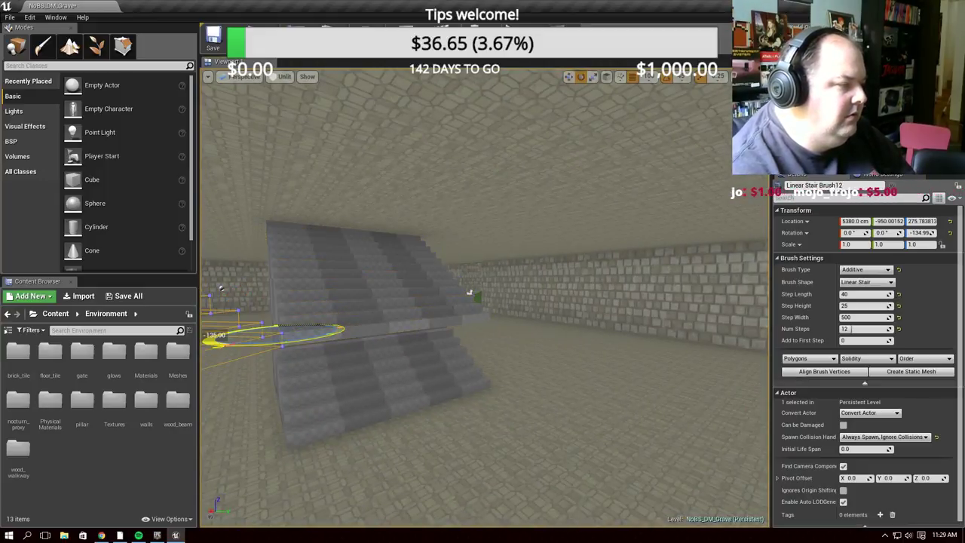
# Slide the raised stair copy along X to 5880
pyautogui.press('w')
pyautogui.moveTo(332, 372); pyautogui.dragTo(367, 388, button='right')
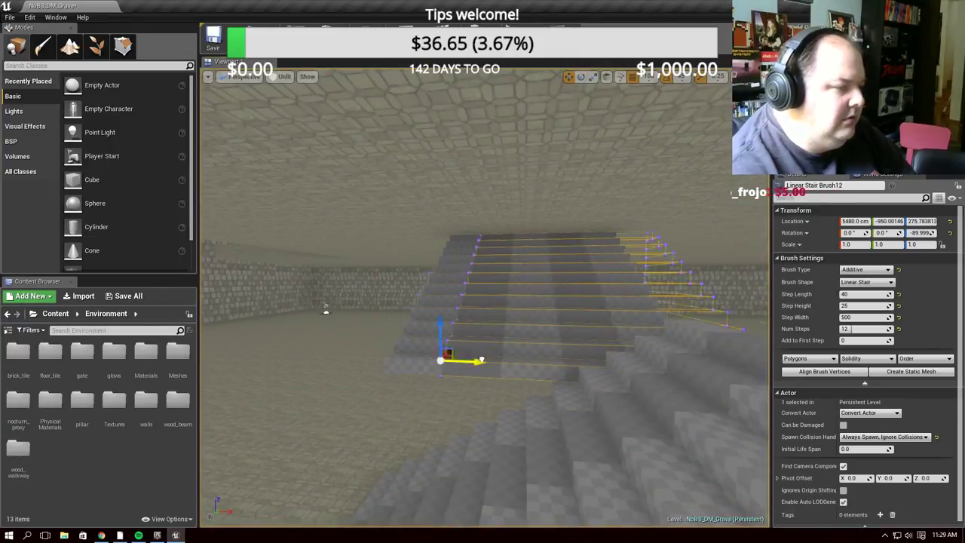
pyautogui.moveTo(432, 356); pyautogui.dragTo(640, 359)
pyautogui.moveTo(565, 392); pyautogui.dragTo(563, 393, button='right')
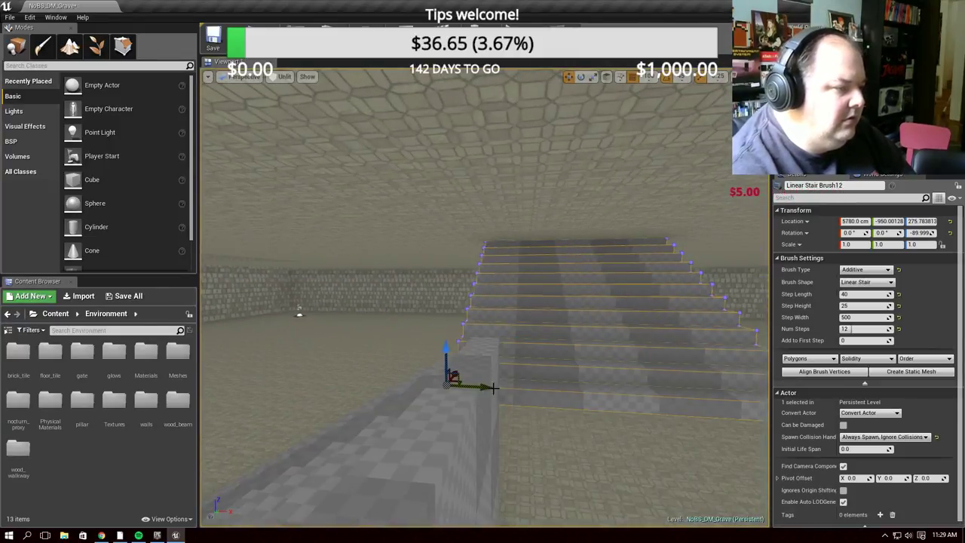
pyautogui.moveTo(493, 388); pyautogui.dragTo(537, 386)
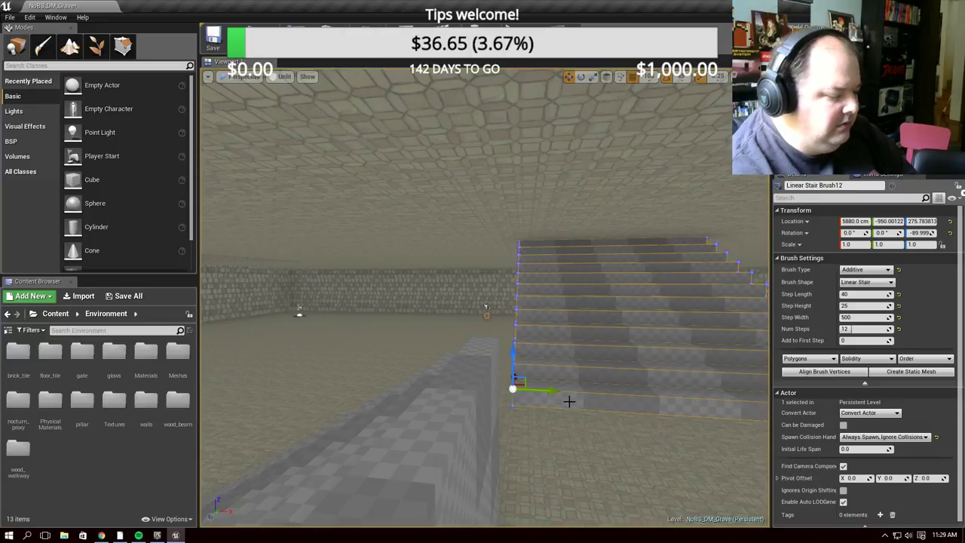
pyautogui.click(586, 493)
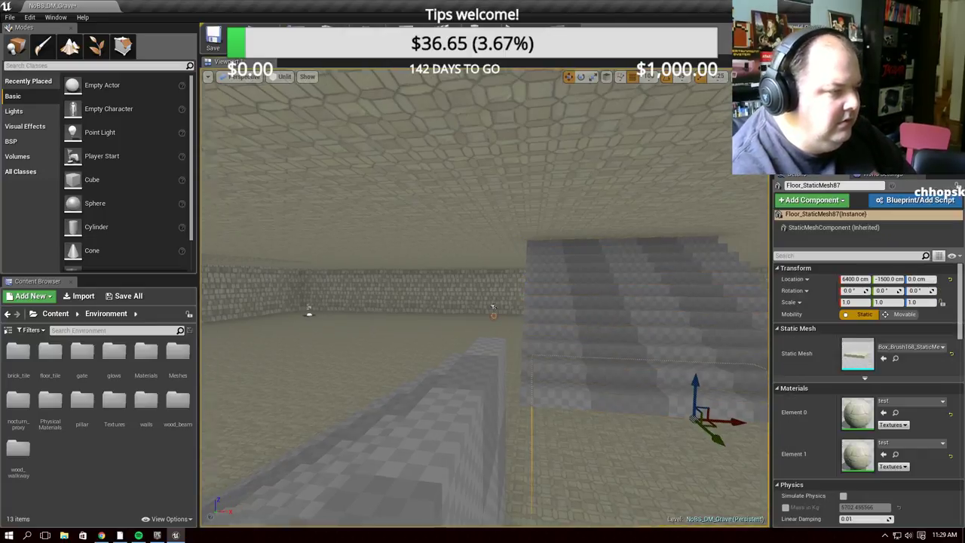
pyautogui.moveTo(439, 448)
pyautogui.mouseDown(button='right')
pyautogui.moveTo(374, 100)
pyautogui.moveTo(398, 94)
pyautogui.moveTo(389, 364)
pyautogui.mouseUp(button='right')
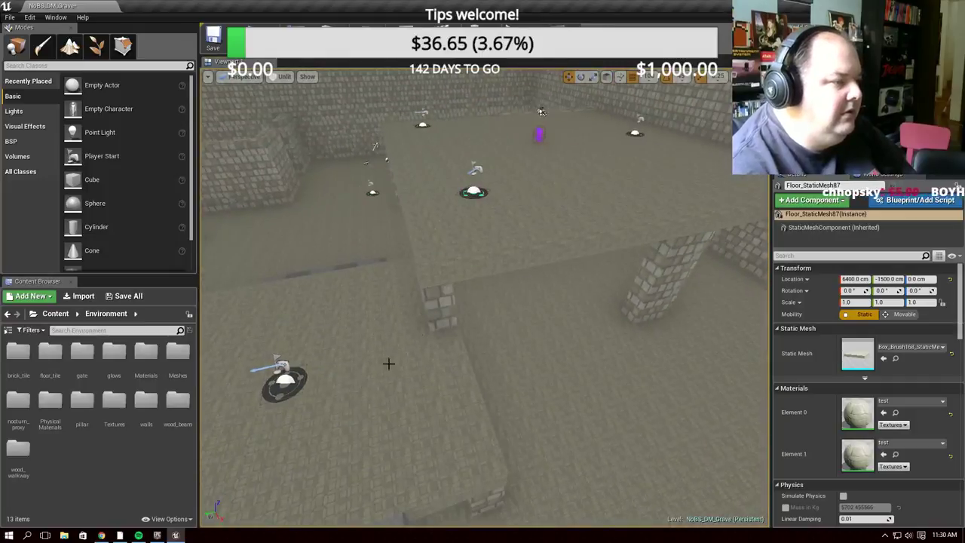
# Duplicate floor platform 500_Floor27 along X, then undo the copy's overly far move
pyautogui.click(477, 261)
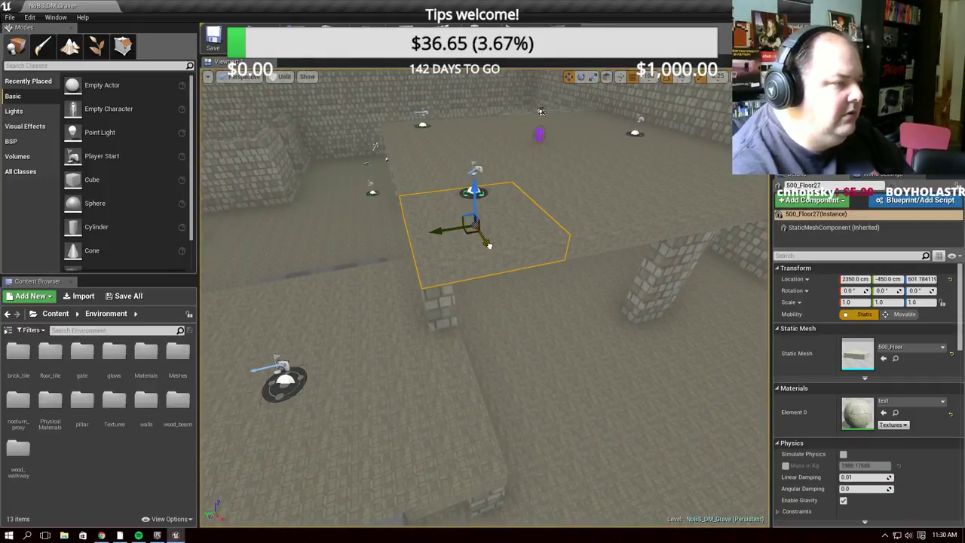
pyautogui.keyDown('alt'); pyautogui.moveTo(489, 245); pyautogui.dragTo(663, 514); pyautogui.keyUp('alt')
pyautogui.moveTo(296, 323); pyautogui.dragTo(324, 326, button='right')
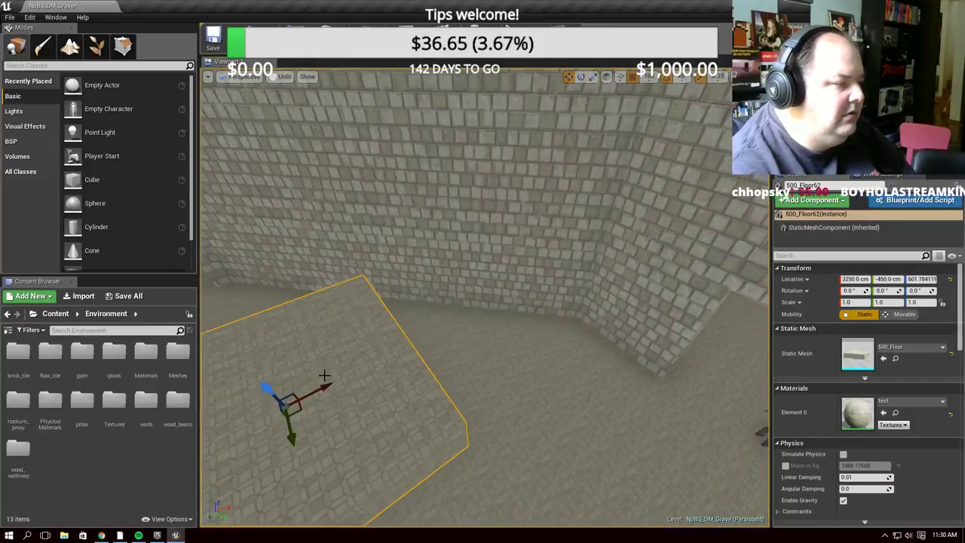
pyautogui.keyDown('shift'); pyautogui.moveTo(327, 386); pyautogui.dragTo(528, 362); pyautogui.keyUp('shift')
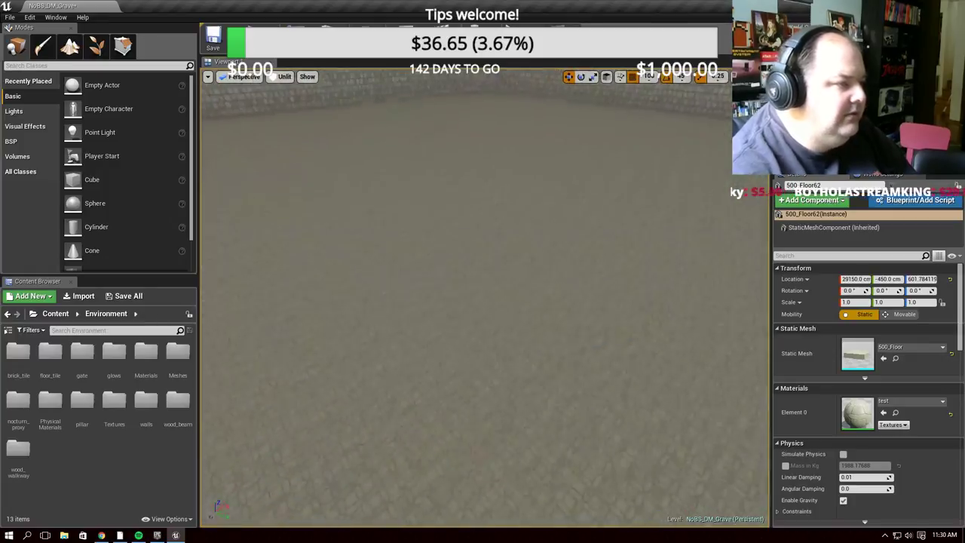
pyautogui.moveTo(324, 82); pyautogui.dragTo(387, 222, button='right')
pyautogui.moveTo(286, 211); pyautogui.dragTo(287, 212, button='right')
pyautogui.moveTo(534, 292); pyautogui.dragTo(463, 314, button='right')
pyautogui.hotkey('ctrl', 'z')
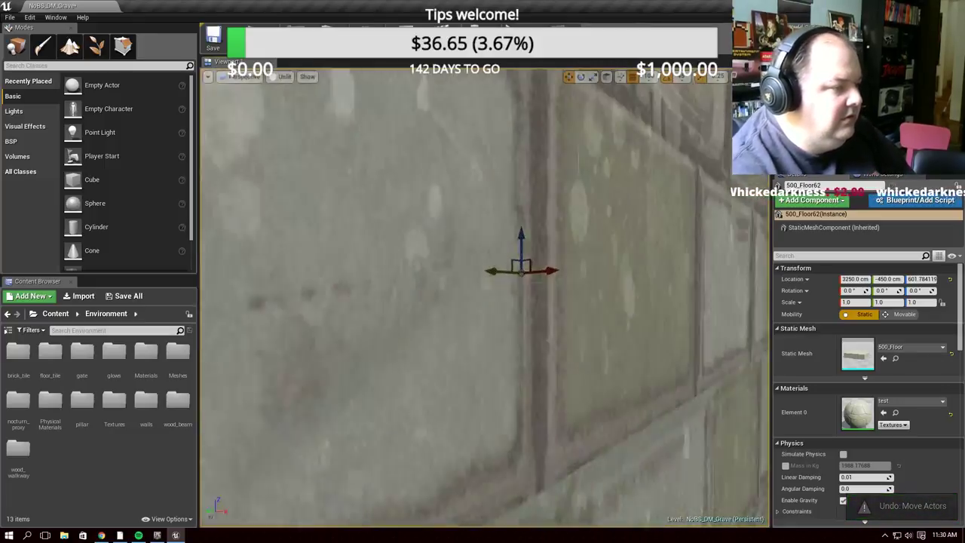
pyautogui.moveTo(508, 344); pyautogui.dragTo(508, 345, button='right')
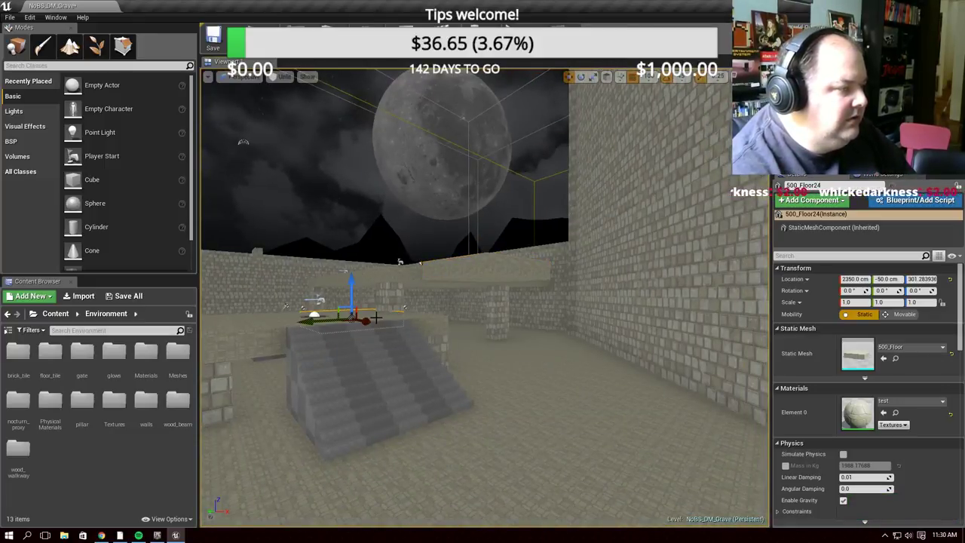
# Duplicate a floor platform 2000 units along X to X 4650 and frame it
pyautogui.keyDown('alt'); pyautogui.moveTo(367, 318); pyautogui.dragTo(705, 355); pyautogui.keyUp('alt')
pyautogui.moveTo(369, 455); pyautogui.dragTo(428, 450, button='right')
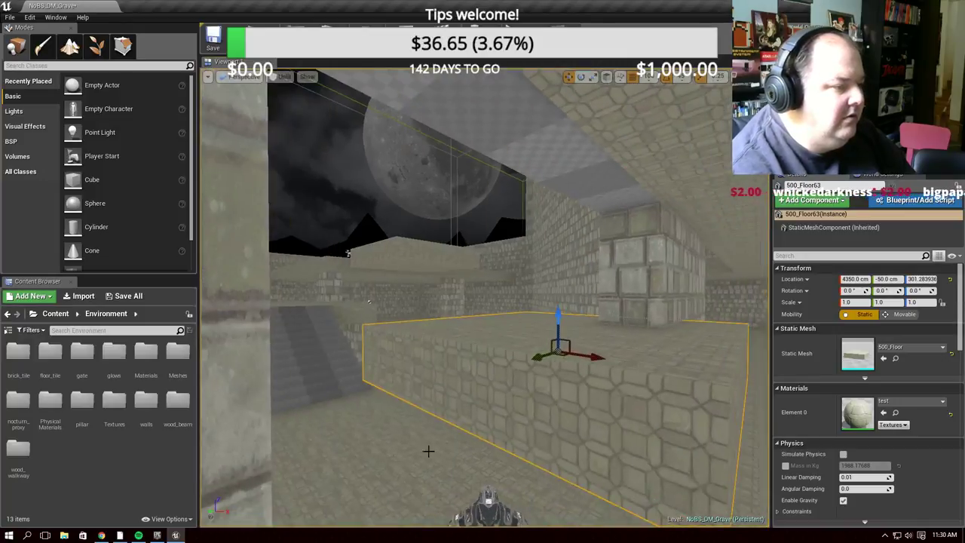
pyautogui.moveTo(593, 358); pyautogui.dragTo(716, 361)
pyautogui.press('f')
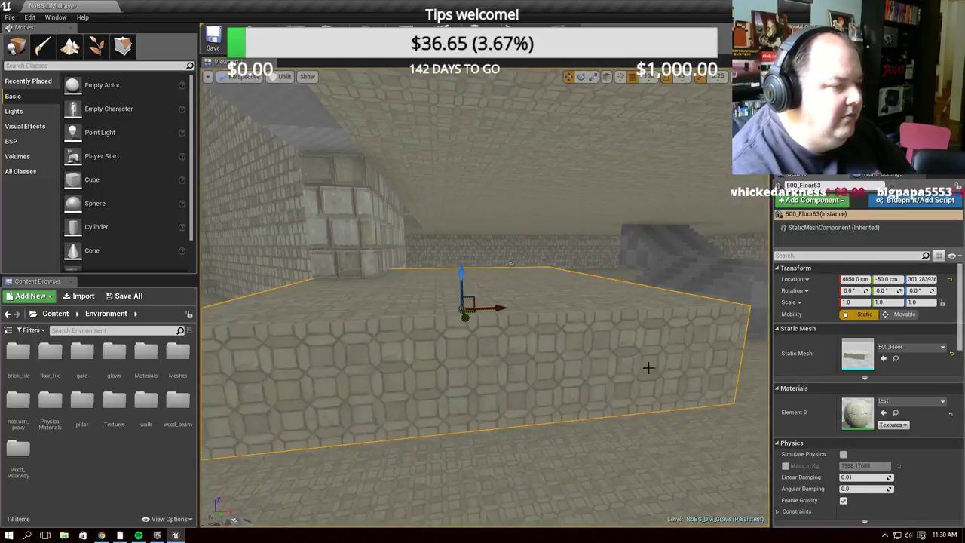
# Slide the floor platform along X and Y to sit against the stairs at 6100, -700
pyautogui.keyDown('shift'); pyautogui.moveTo(499, 309); pyautogui.dragTo(575, 257); pyautogui.keyUp('shift')
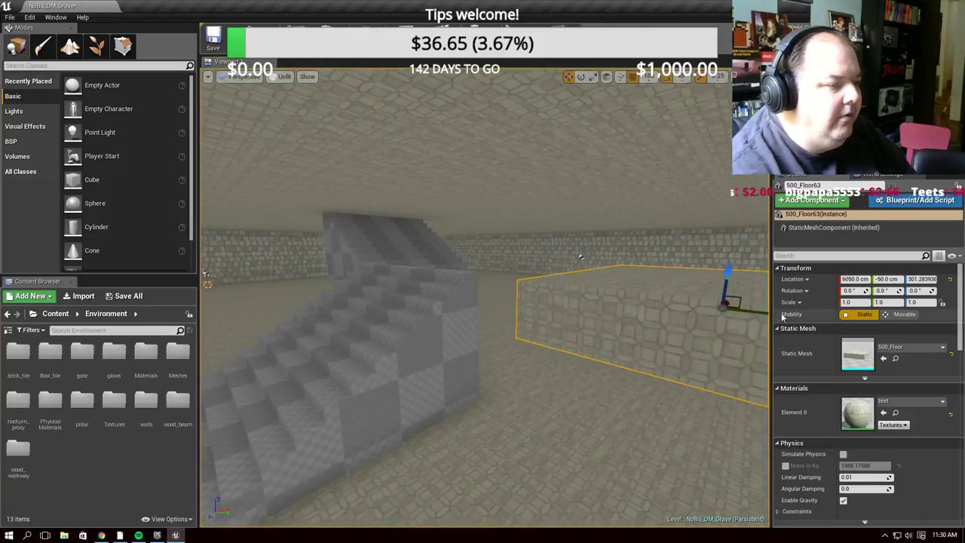
pyautogui.moveTo(752, 309); pyautogui.dragTo(460, 247)
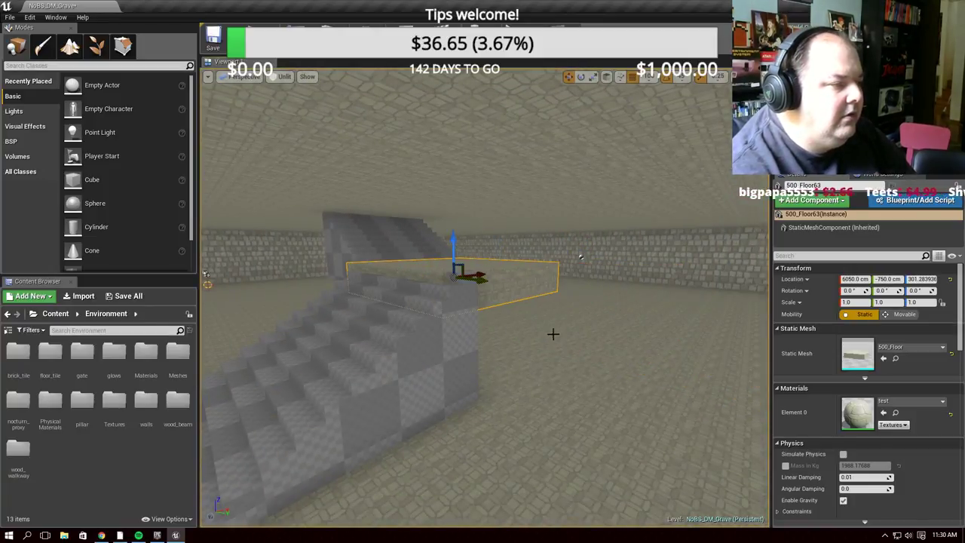
pyautogui.moveTo(553, 334); pyautogui.dragTo(509, 336, button='right')
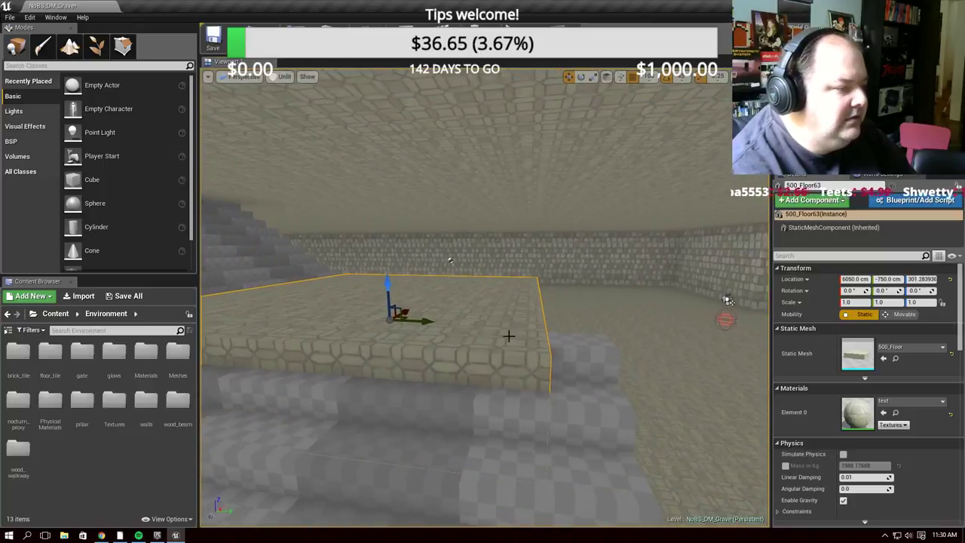
pyautogui.moveTo(420, 321); pyautogui.dragTo(464, 321)
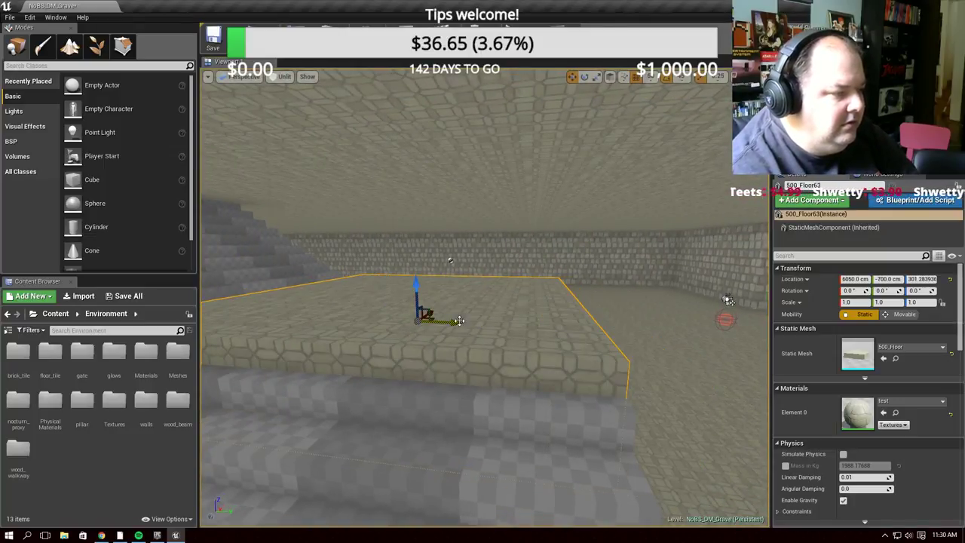
pyautogui.moveTo(460, 321); pyautogui.dragTo(423, 325, button='right')
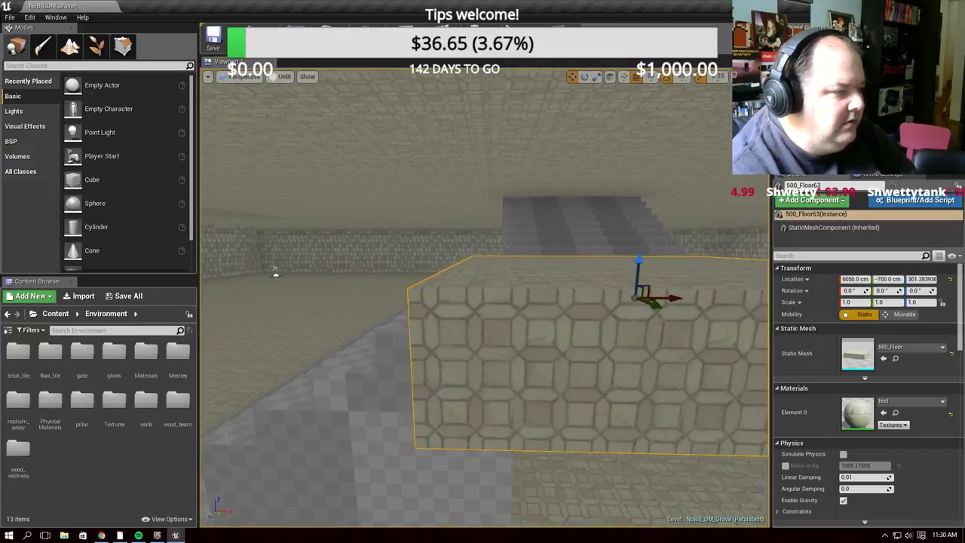
pyautogui.moveTo(677, 301); pyautogui.dragTo(728, 301)
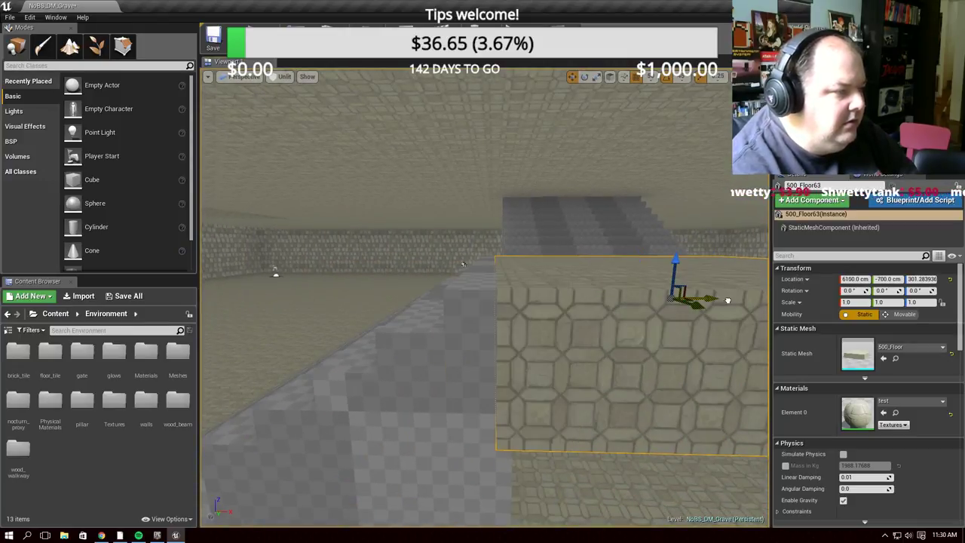
pyautogui.moveTo(725, 300); pyautogui.dragTo(483, 266, button='right')
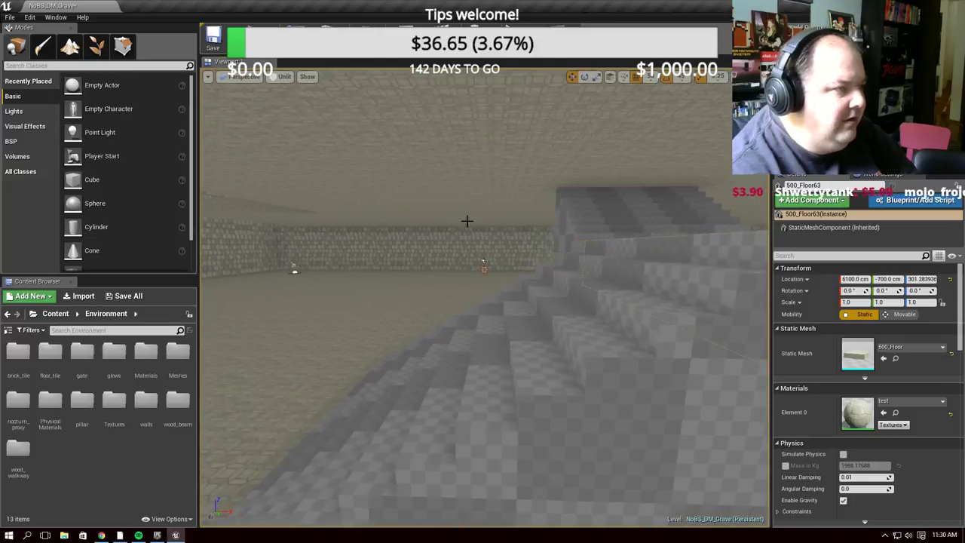
pyautogui.click(528, 53)
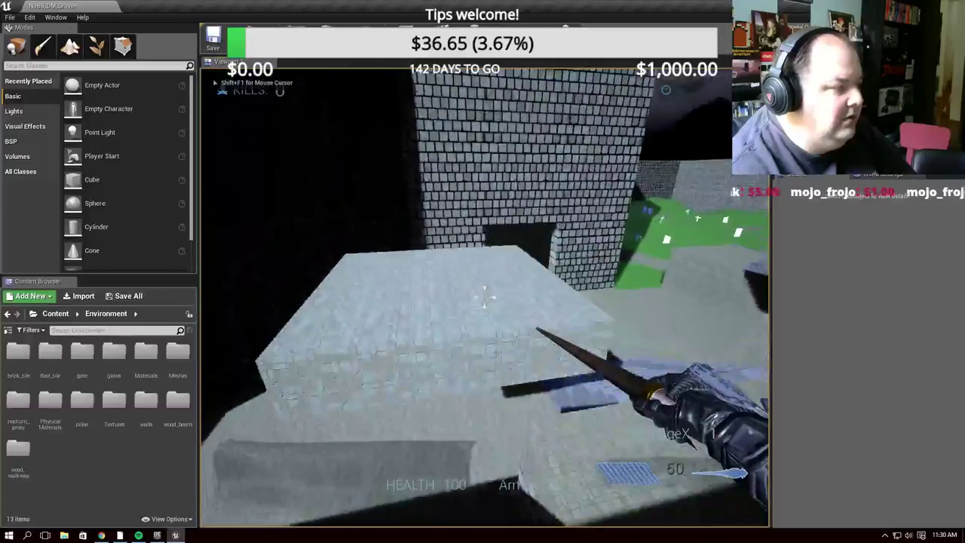
pyautogui.click(485, 298)
pyautogui.click(485, 299)
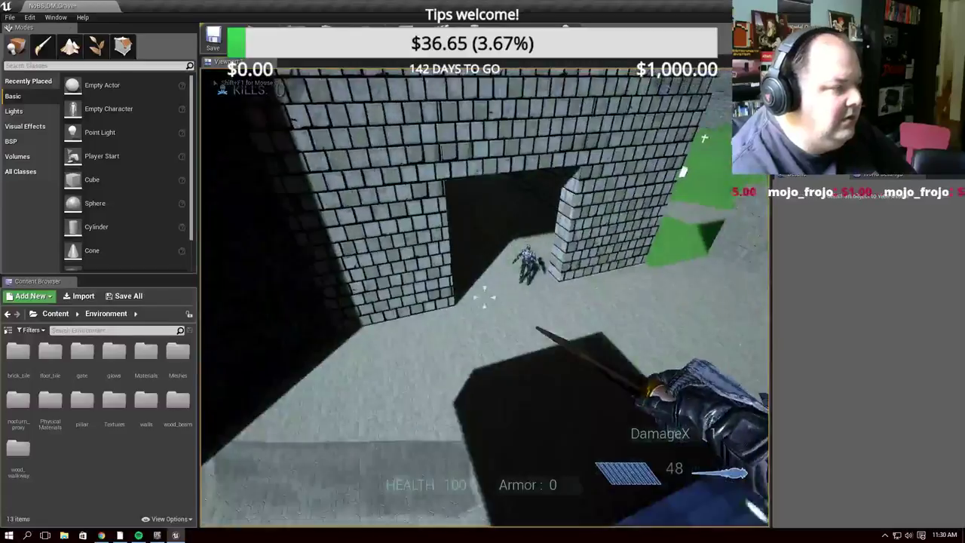
pyautogui.press('w')
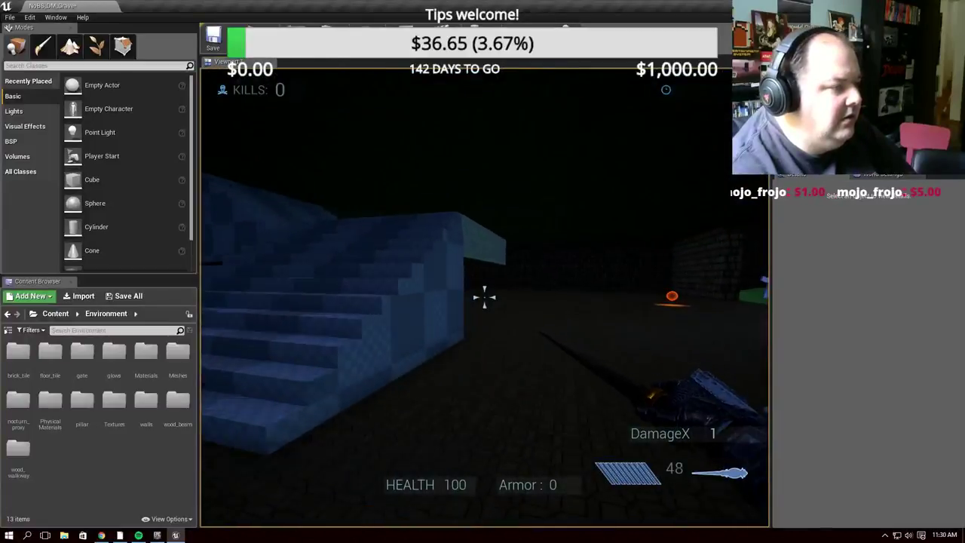
pyautogui.press('w')
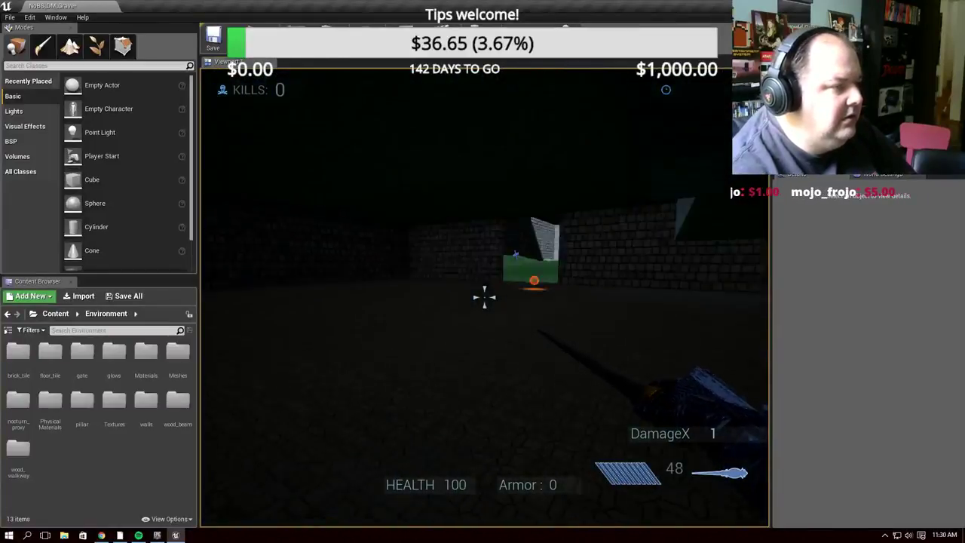
# End the playtest and move Linear Stair Brush12 up to 5850, -950, 375.78 cm
pyautogui.press('Escape')
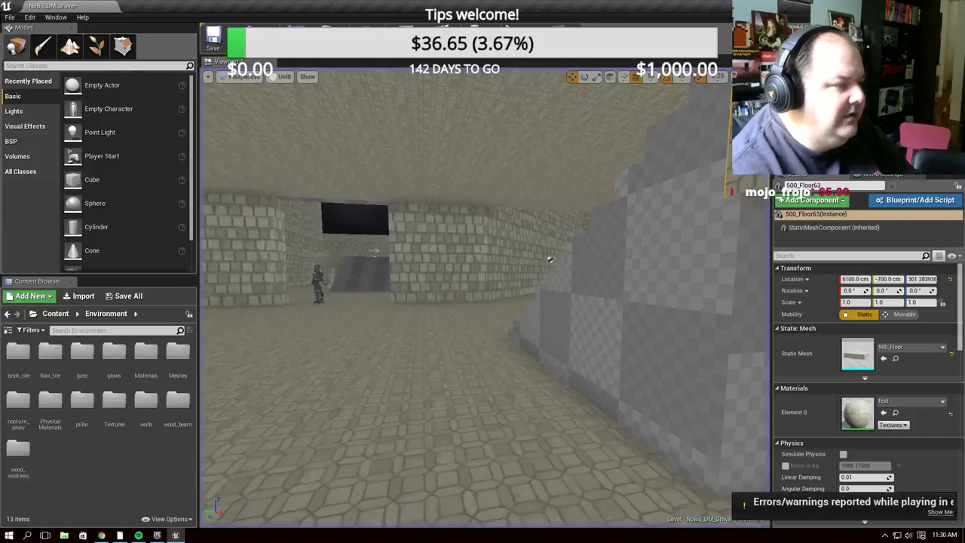
pyautogui.moveTo(449, 283); pyautogui.dragTo(427, 239, button='right')
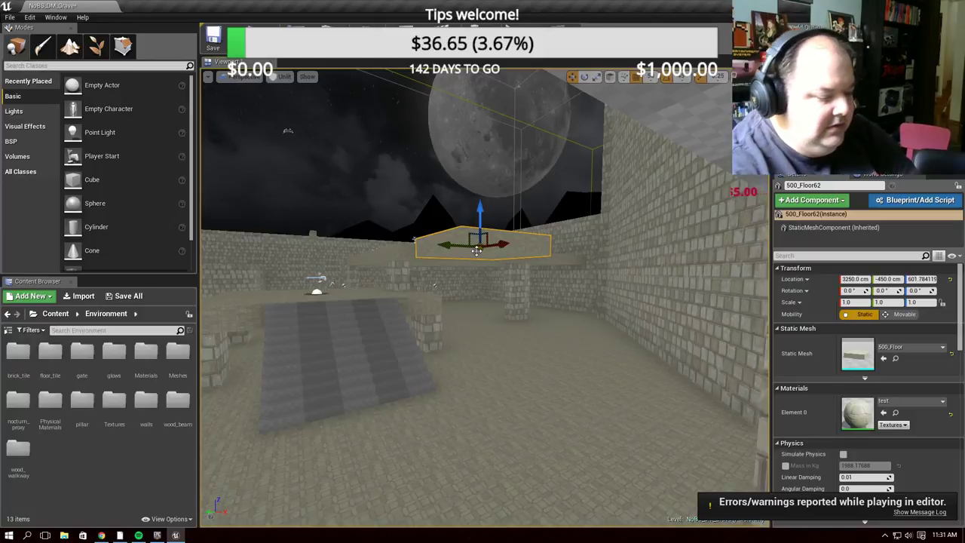
pyautogui.moveTo(477, 250)
pyautogui.mouseDown(button='right')
pyautogui.moveTo(756, 328)
pyautogui.moveTo(402, 397)
pyautogui.mouseUp(button='right')
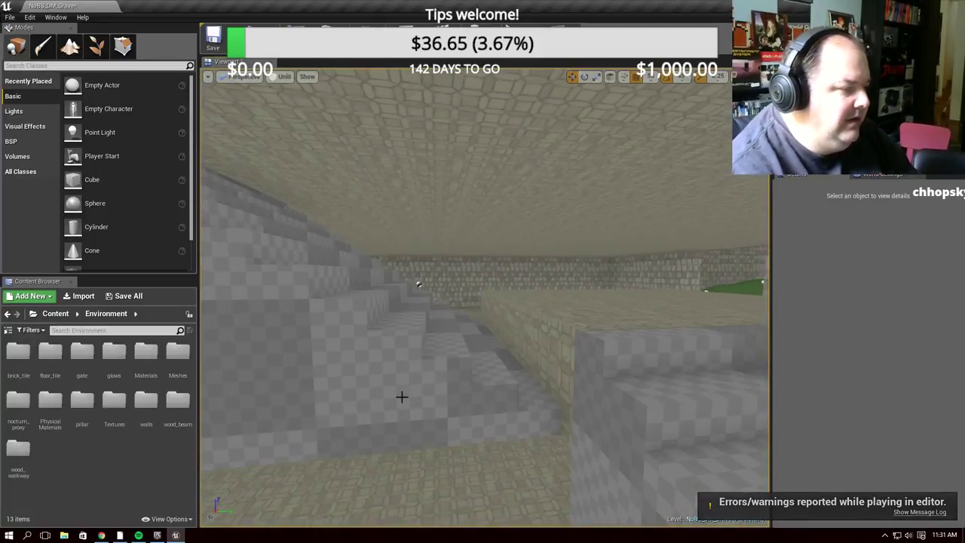
pyautogui.click(550, 435)
pyautogui.moveTo(550, 435); pyautogui.dragTo(550, 435, button='right')
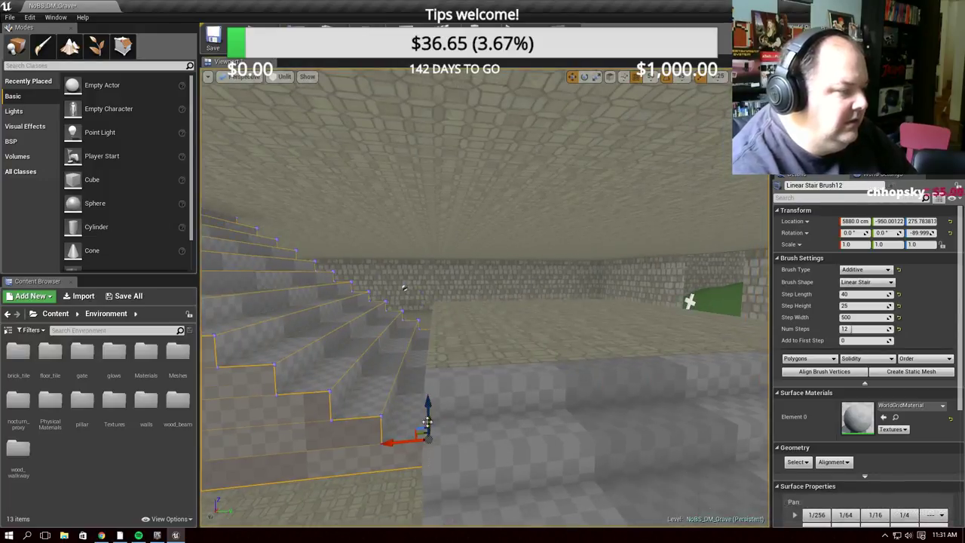
pyautogui.moveTo(430, 398)
pyautogui.mouseDown(button='right')
pyautogui.moveTo(687, 318)
pyautogui.moveTo(379, 300)
pyautogui.moveTo(302, 334)
pyautogui.mouseUp(button='right')
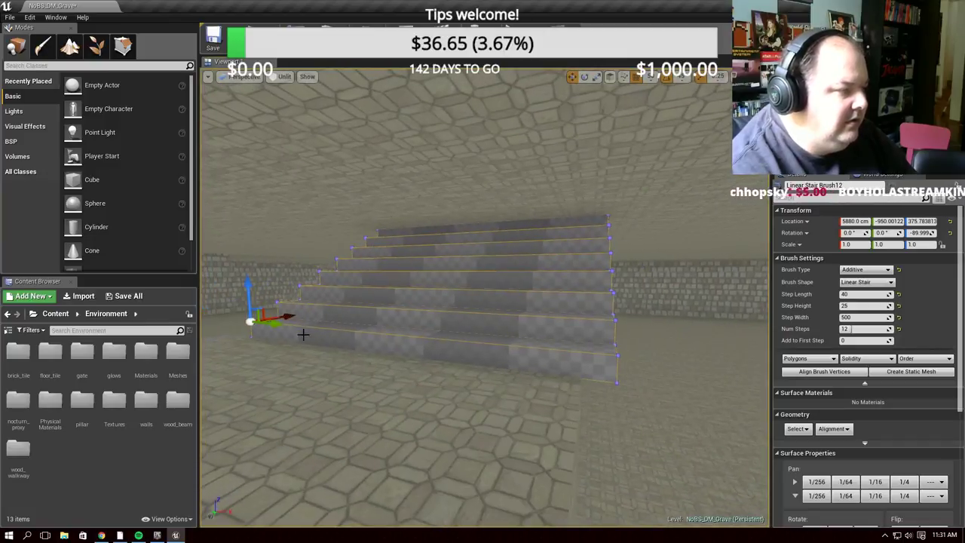
pyautogui.moveTo(254, 319); pyautogui.dragTo(258, 319)
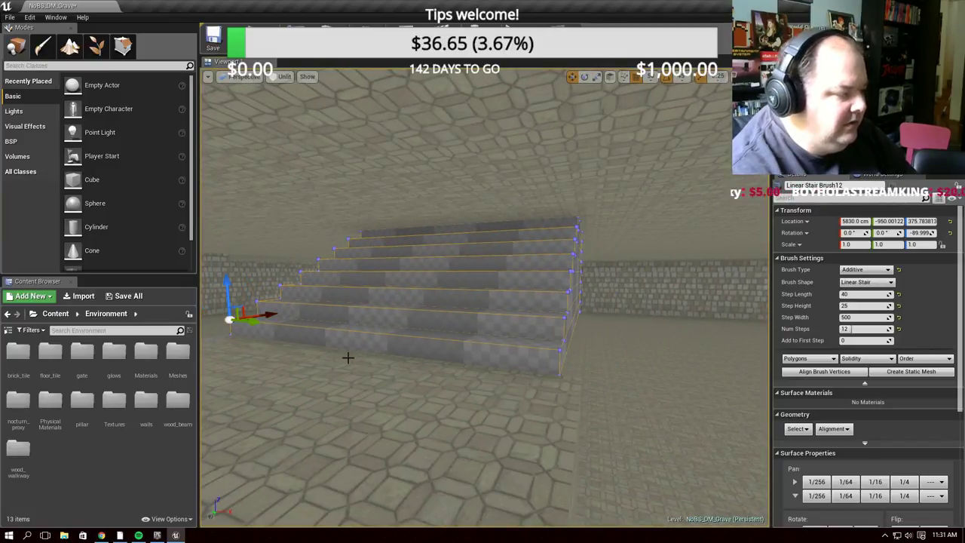
pyautogui.moveTo(347, 357); pyautogui.dragTo(248, 317, button='right')
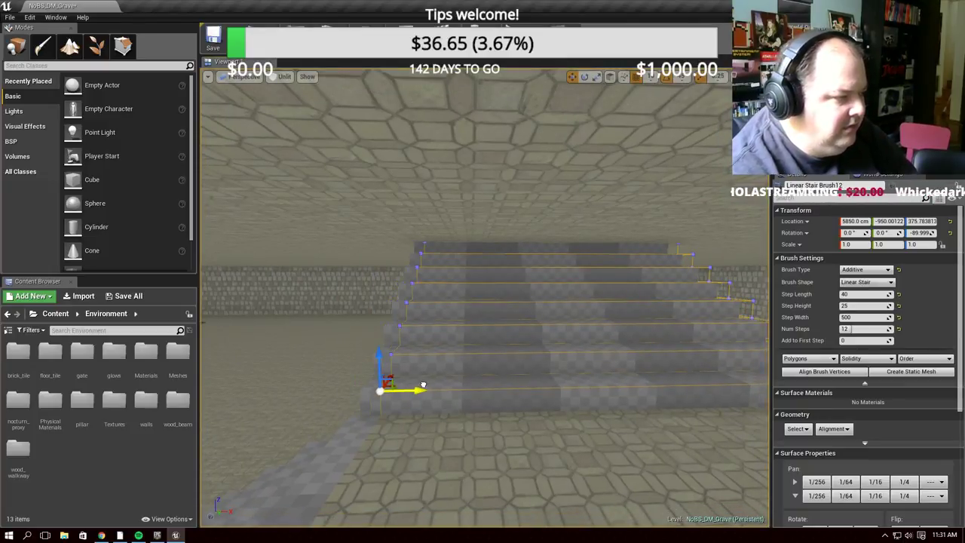
pyautogui.moveTo(447, 461); pyautogui.dragTo(454, 458, button='right')
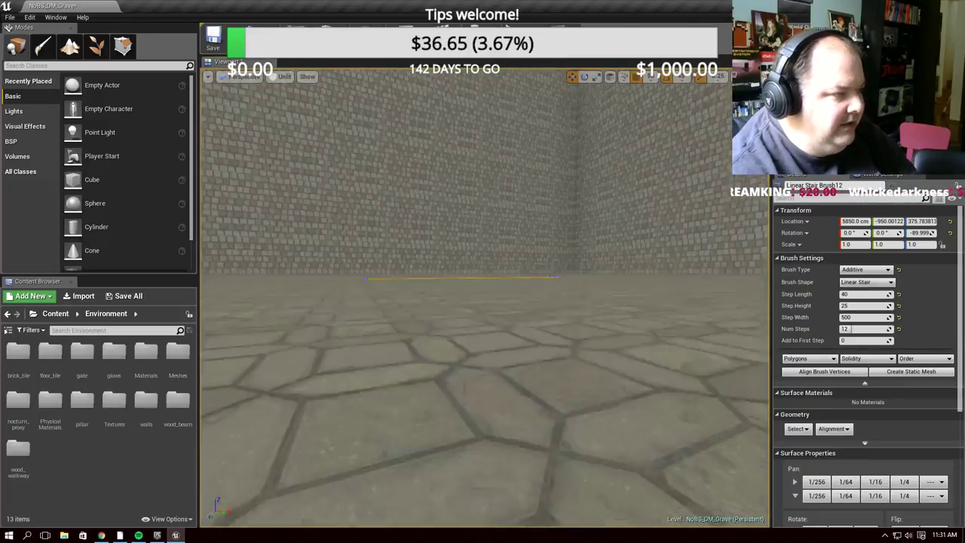
# Delete Floor_StaticMesh150 and a second old floor mesh above the stairs
pyautogui.click(486, 340)
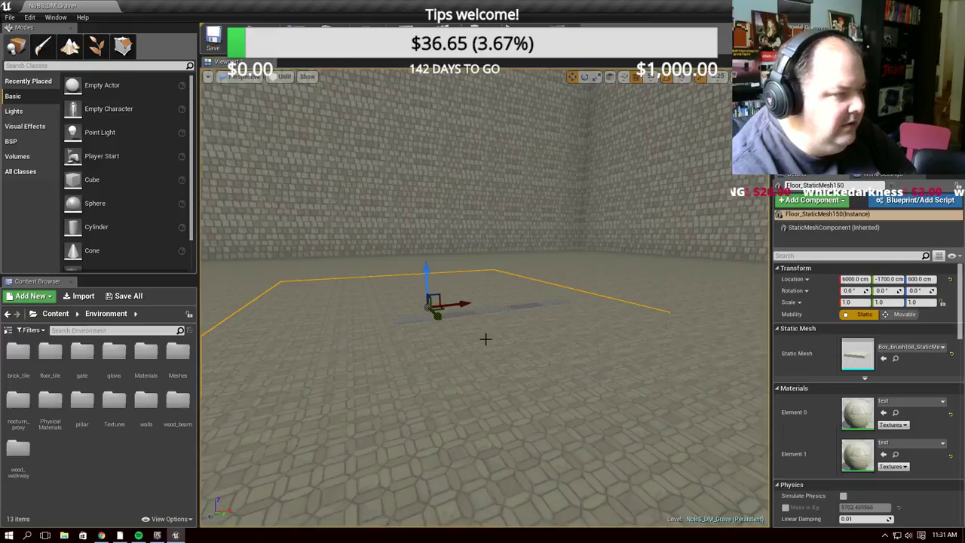
pyautogui.moveTo(514, 375)
pyautogui.mouseDown(button='right')
pyautogui.moveTo(513, 422)
pyautogui.moveTo(528, 411)
pyautogui.mouseUp(button='right')
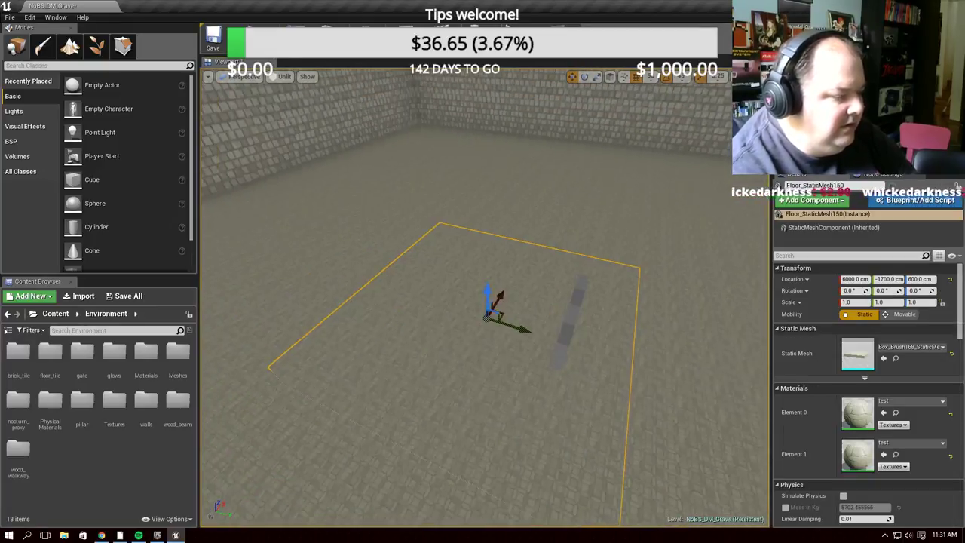
pyautogui.press('Delete')
pyautogui.moveTo(586, 452); pyautogui.dragTo(527, 449, button='right')
pyautogui.click(588, 443)
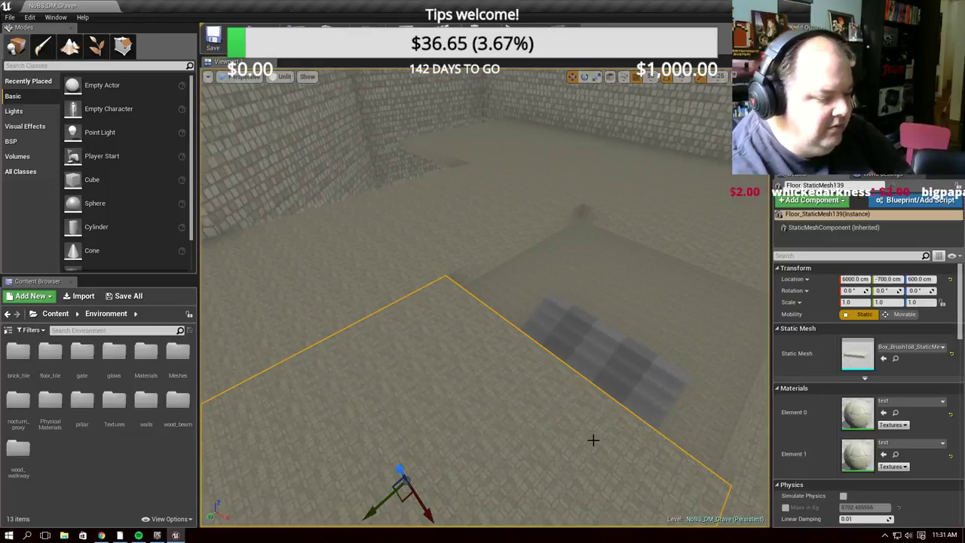
pyautogui.press('Delete')
pyautogui.moveTo(592, 457); pyautogui.dragTo(593, 457, button='right')
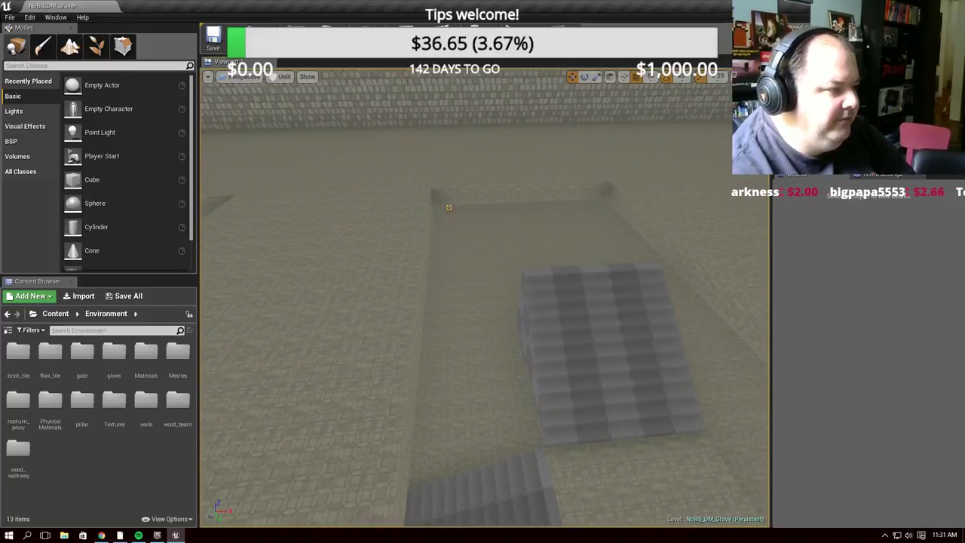
# Duplicate 500_Floor63 into 500_Floor64 and place it at X 6300, Y -1650
pyautogui.moveTo(560, 490); pyautogui.dragTo(560, 490, button='right')
pyautogui.click(540, 422)
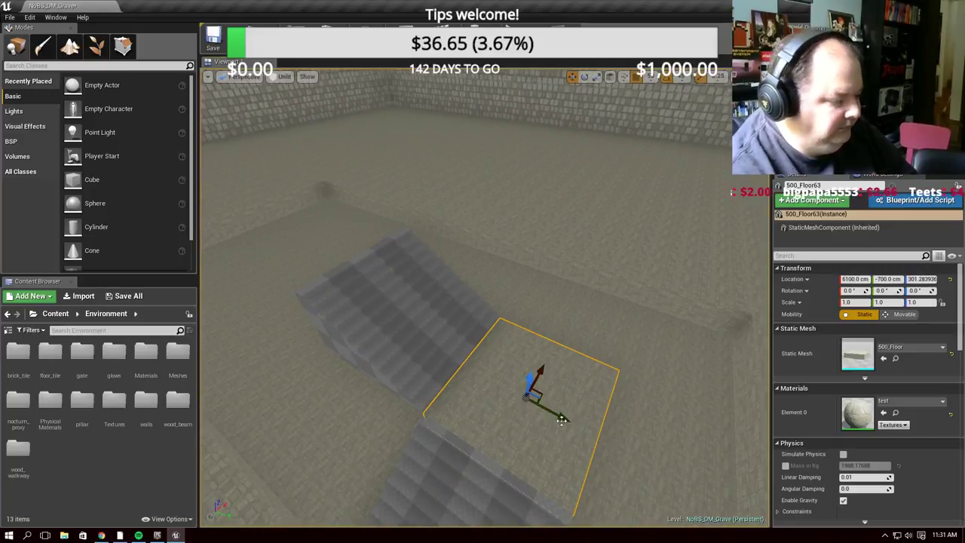
pyautogui.moveTo(542, 369)
pyautogui.keyDown('alt'); pyautogui.mouseDown()
pyautogui.moveTo(511, 317)
pyautogui.moveTo(537, 279)
pyautogui.moveTo(563, 267)
pyautogui.mouseUp(); pyautogui.keyUp('alt')
pyautogui.moveTo(599, 318); pyautogui.dragTo(333, 236)
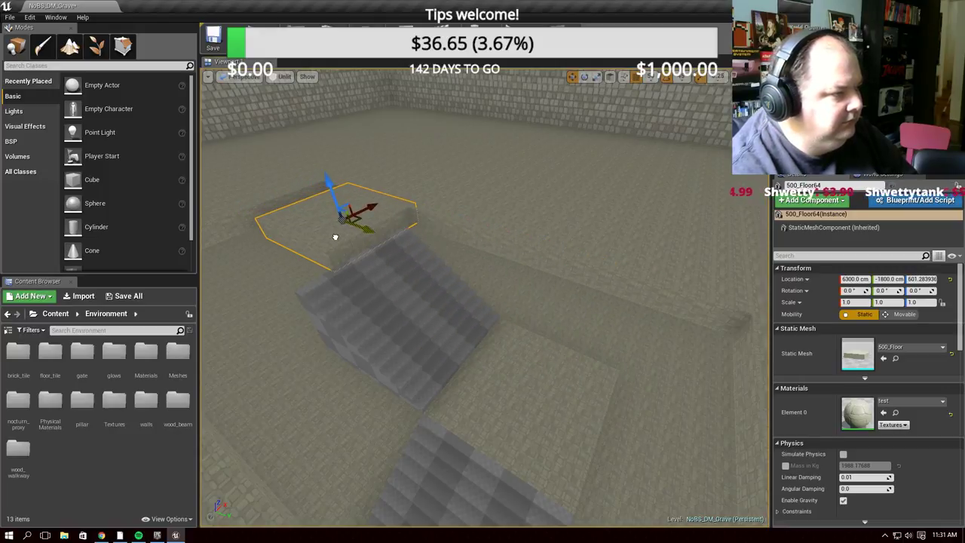
pyautogui.moveTo(335, 237); pyautogui.dragTo(336, 237, button='right')
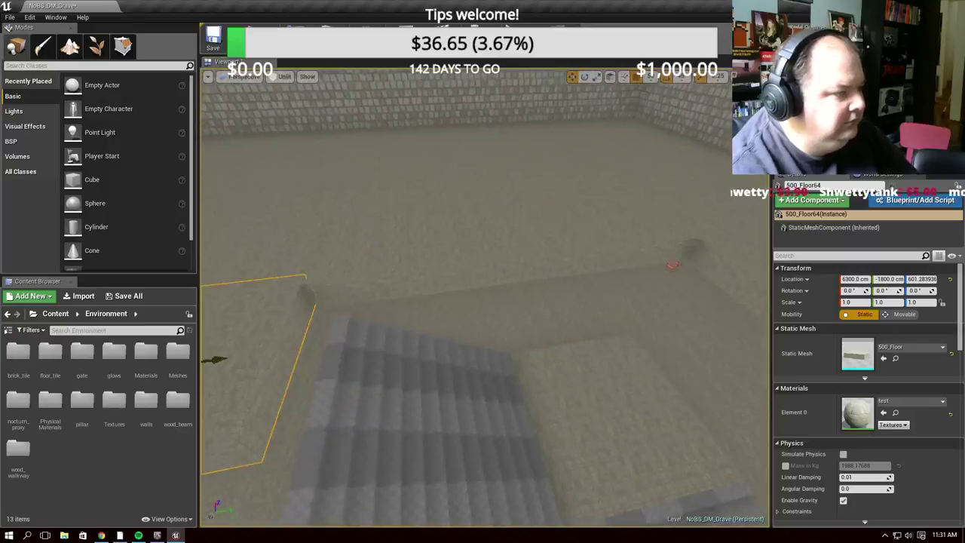
pyautogui.moveTo(496, 234); pyautogui.dragTo(497, 234, button='right')
pyautogui.moveTo(372, 330); pyautogui.dragTo(445, 324)
pyautogui.moveTo(302, 192); pyautogui.dragTo(302, 193, button='right')
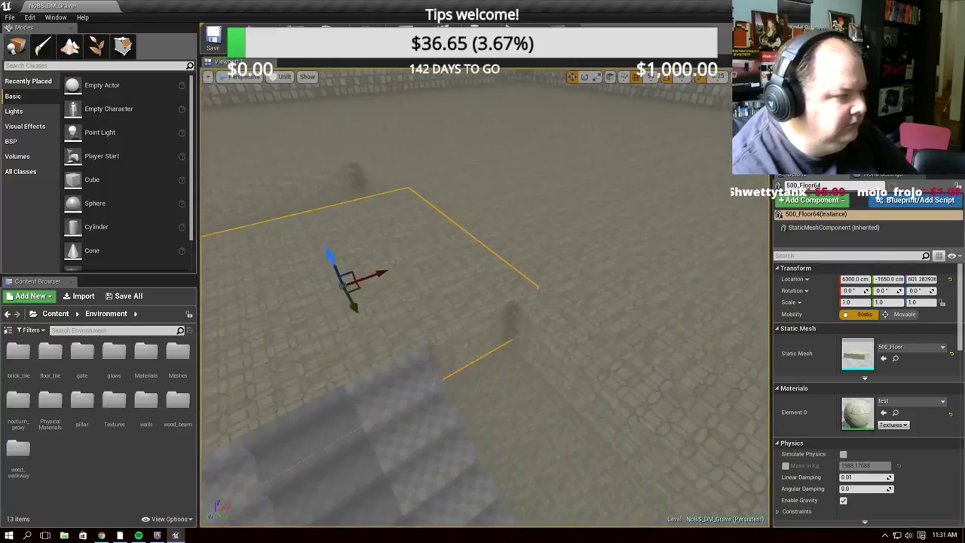
pyautogui.moveTo(658, 327); pyautogui.dragTo(659, 327, button='right')
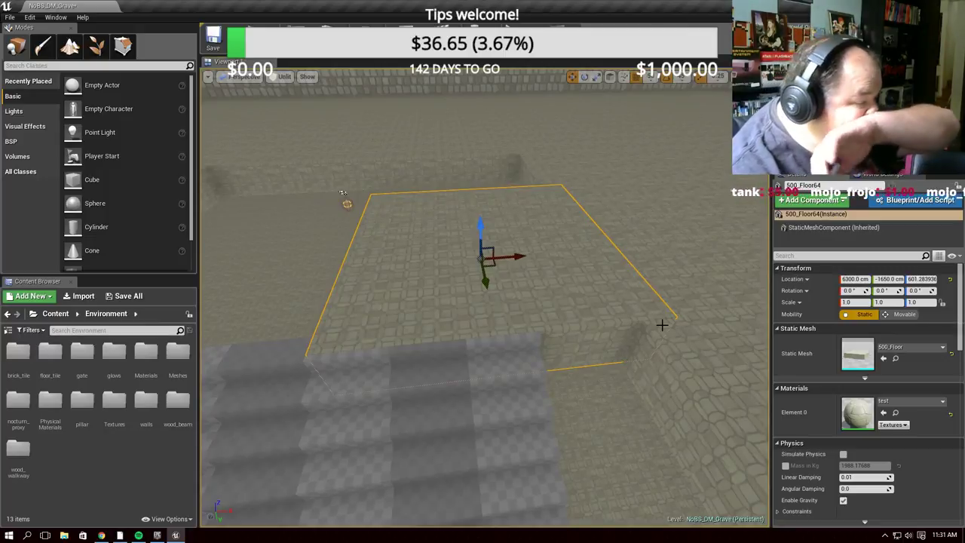
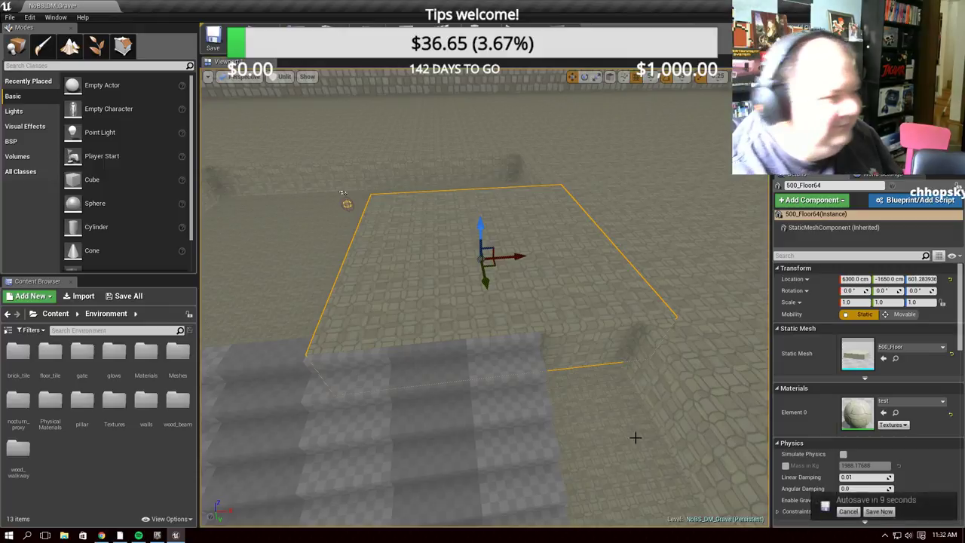
# Move the cobblestone floor tile to X 5750, Y -1950
pyautogui.moveTo(636, 437); pyautogui.dragTo(636, 438, button='right')
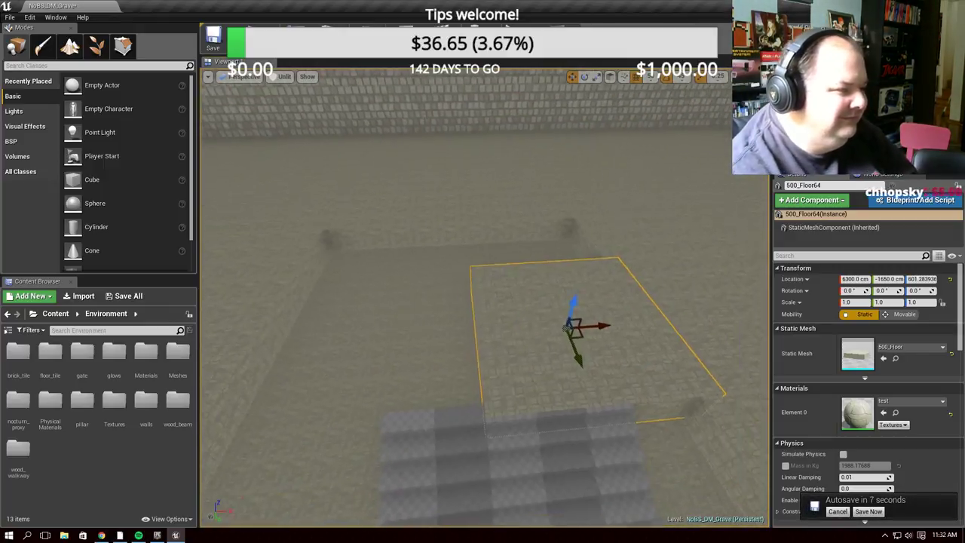
pyautogui.moveTo(592, 377); pyautogui.dragTo(592, 378, button='right')
pyautogui.moveTo(611, 326)
pyautogui.mouseDown()
pyautogui.moveTo(403, 339)
pyautogui.moveTo(448, 334)
pyautogui.moveTo(423, 342)
pyautogui.mouseUp()
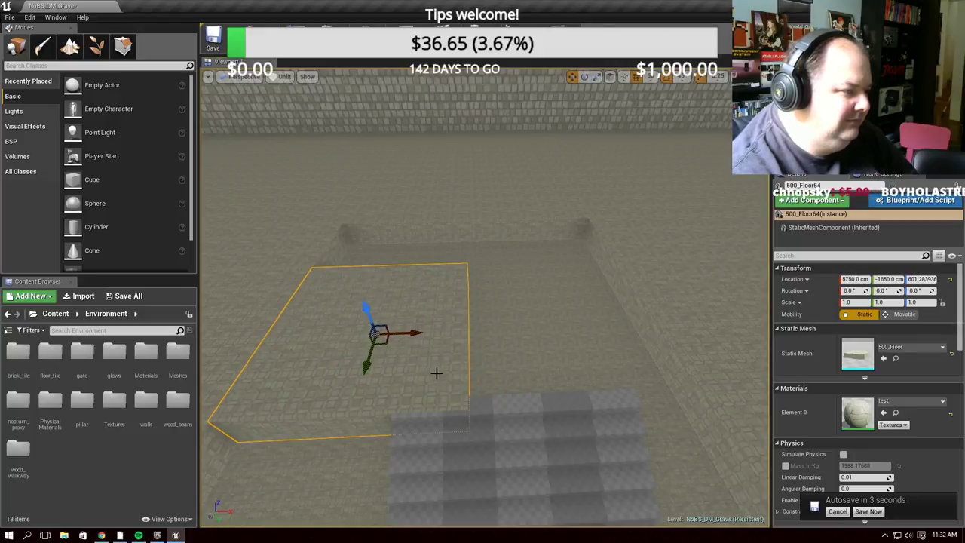
pyautogui.moveTo(437, 373); pyautogui.dragTo(437, 373, button='right')
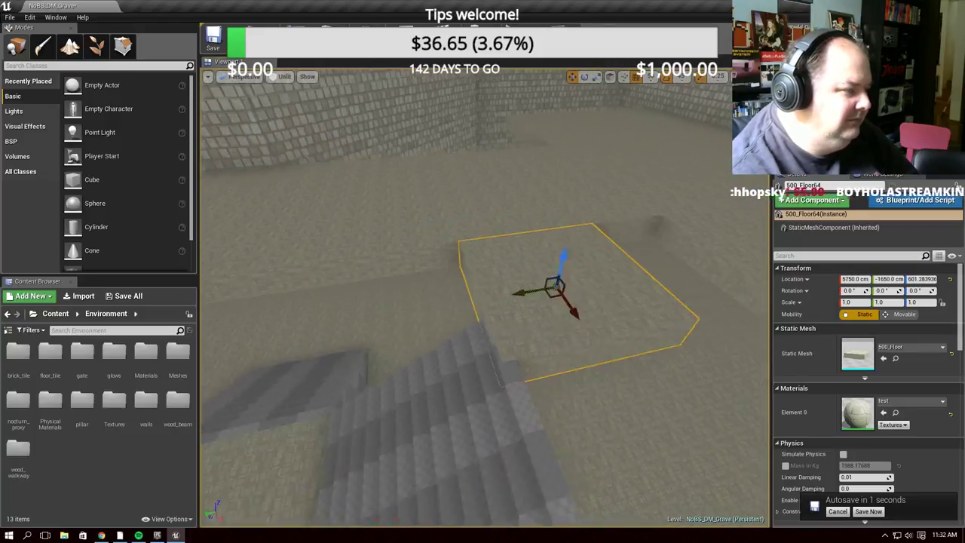
pyautogui.moveTo(463, 311); pyautogui.dragTo(464, 310, button='right')
pyautogui.moveTo(463, 302); pyautogui.dragTo(558, 292)
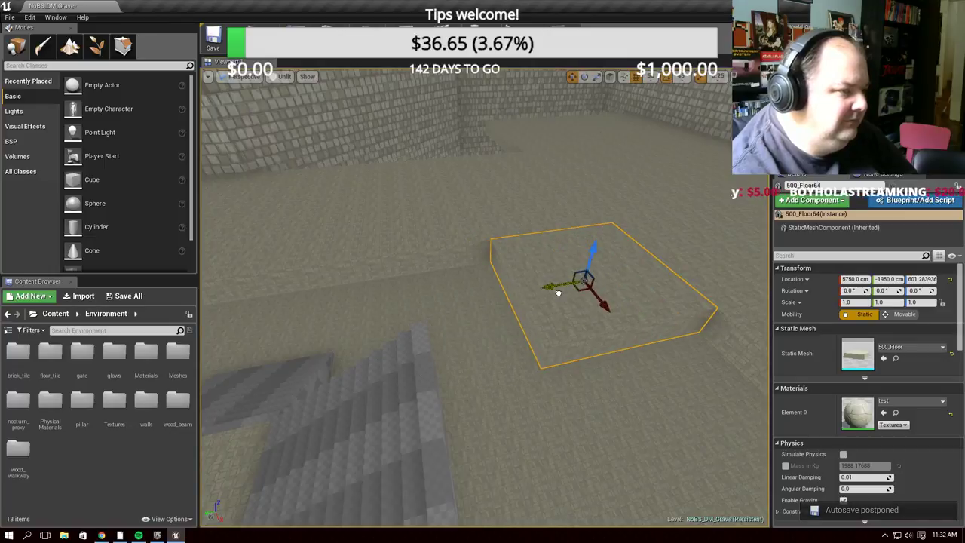
# Alt-drag a duplicate of the floor tile along X to X 6250
pyautogui.moveTo(724, 380); pyautogui.dragTo(629, 326, button='right')
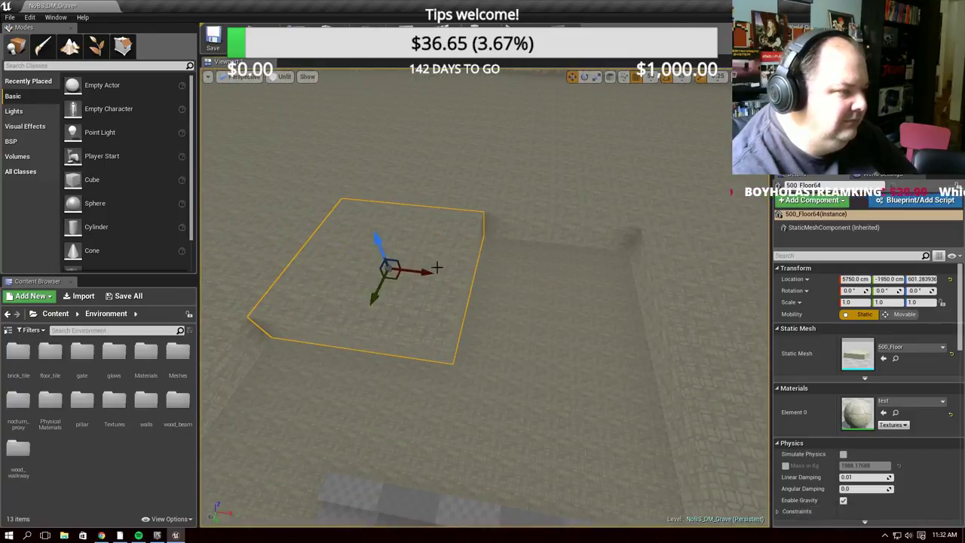
pyautogui.keyDown('alt'); pyautogui.moveTo(422, 272); pyautogui.dragTo(597, 308); pyautogui.keyUp('alt')
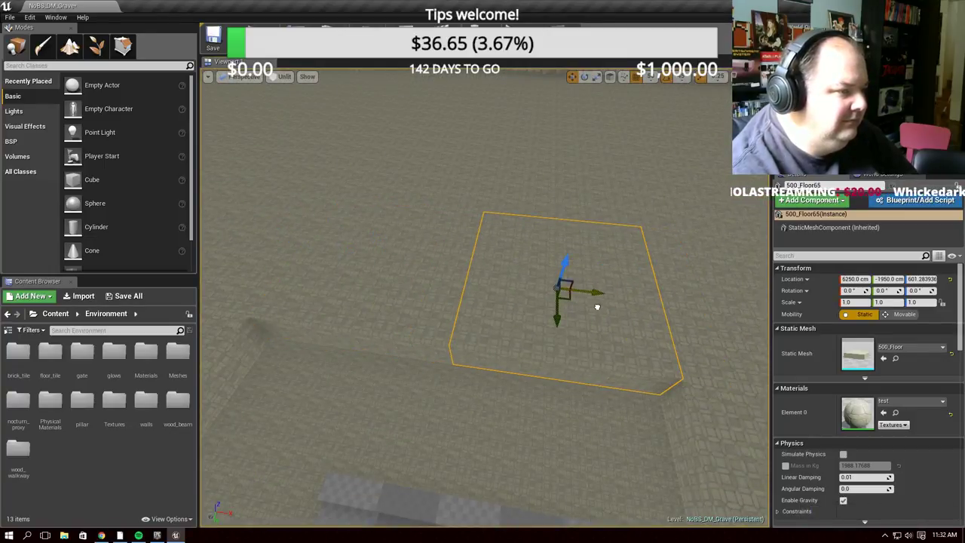
pyautogui.moveTo(596, 308); pyautogui.dragTo(596, 309, button='right')
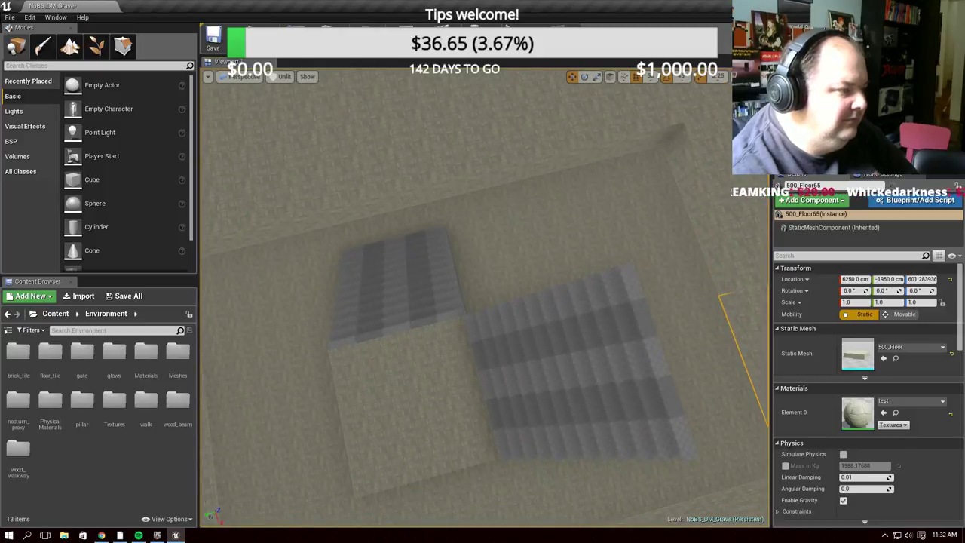
# Select both floor tiles and slide them along Y to -450 beside the stairs
pyautogui.keyDown('ctrl'); pyautogui.click(740, 220); pyautogui.keyUp('ctrl')
pyautogui.moveTo(683, 303); pyautogui.dragTo(683, 303, button='right')
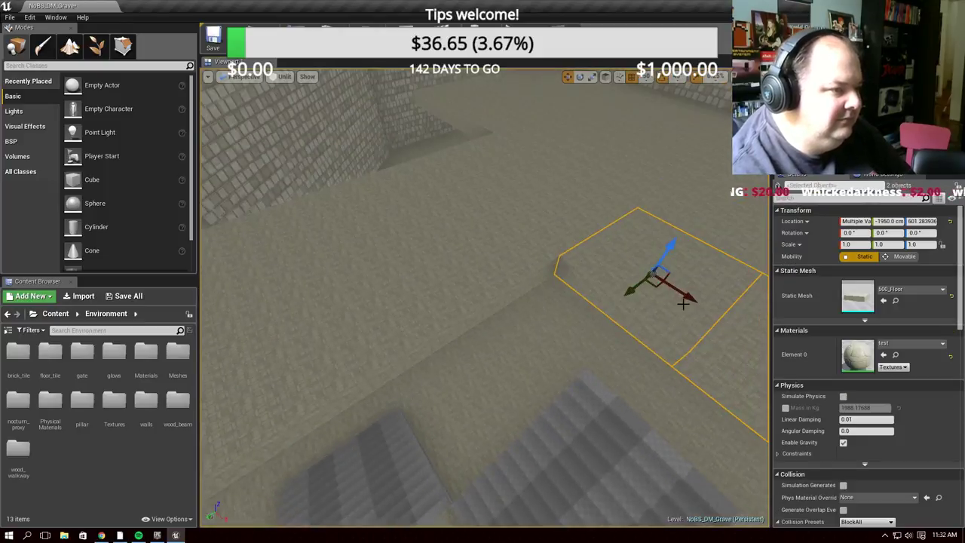
pyautogui.moveTo(632, 296); pyautogui.dragTo(222, 469)
pyautogui.moveTo(424, 355); pyautogui.dragTo(423, 355, button='right')
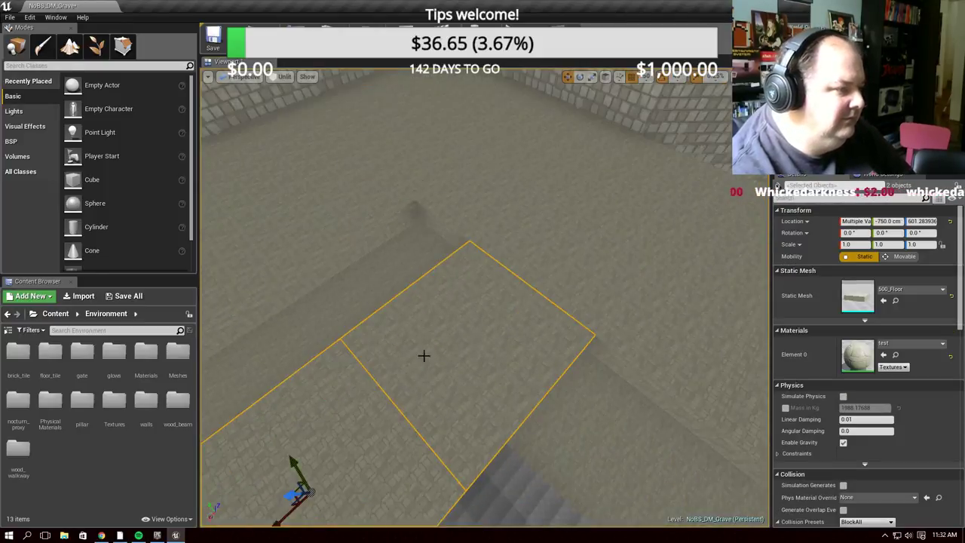
pyautogui.moveTo(294, 466); pyautogui.dragTo(249, 400)
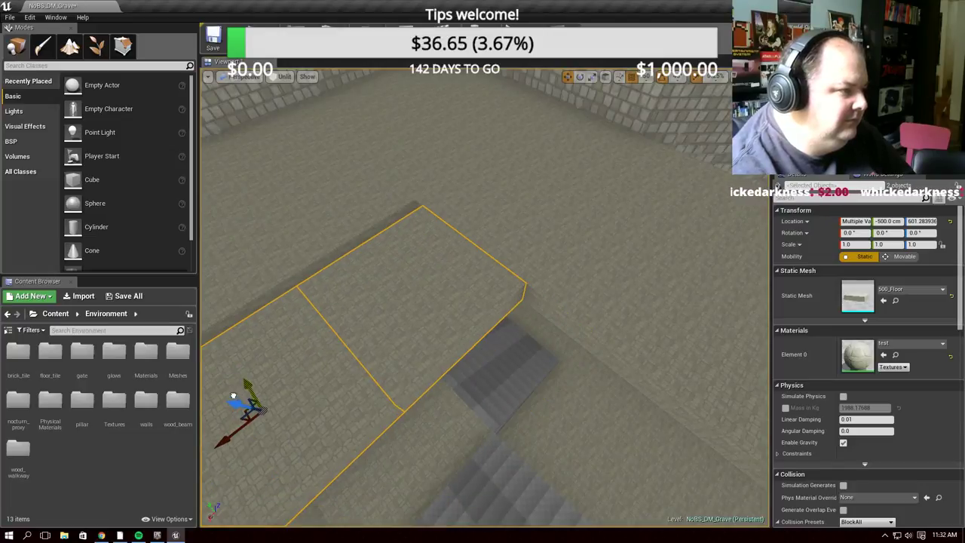
pyautogui.moveTo(452, 339); pyautogui.dragTo(453, 339, button='right')
pyautogui.moveTo(483, 301); pyautogui.dragTo(498, 268, button='right')
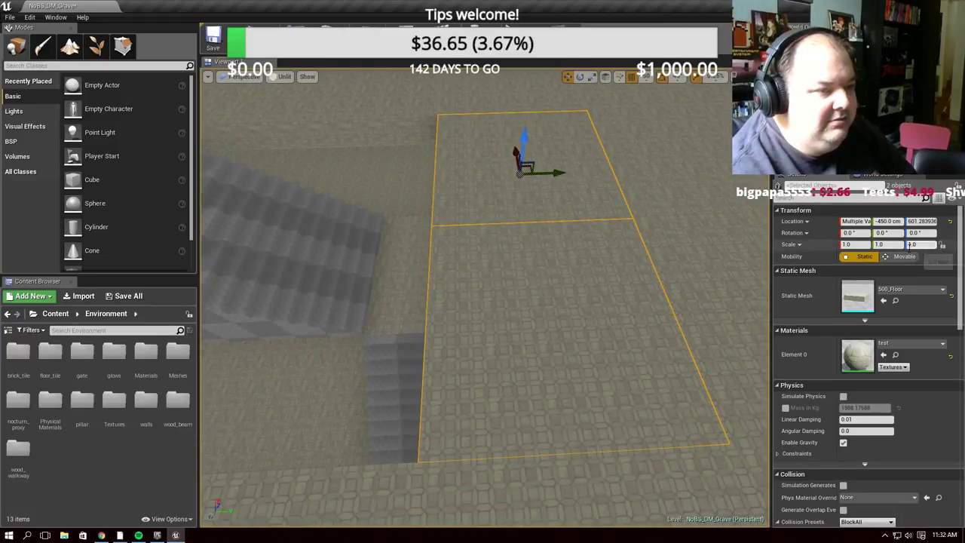
# Set both floor tiles' Scale Y to 0.5 and nudge them along Y to -300
pyautogui.write('0.5')
pyautogui.press('Return')
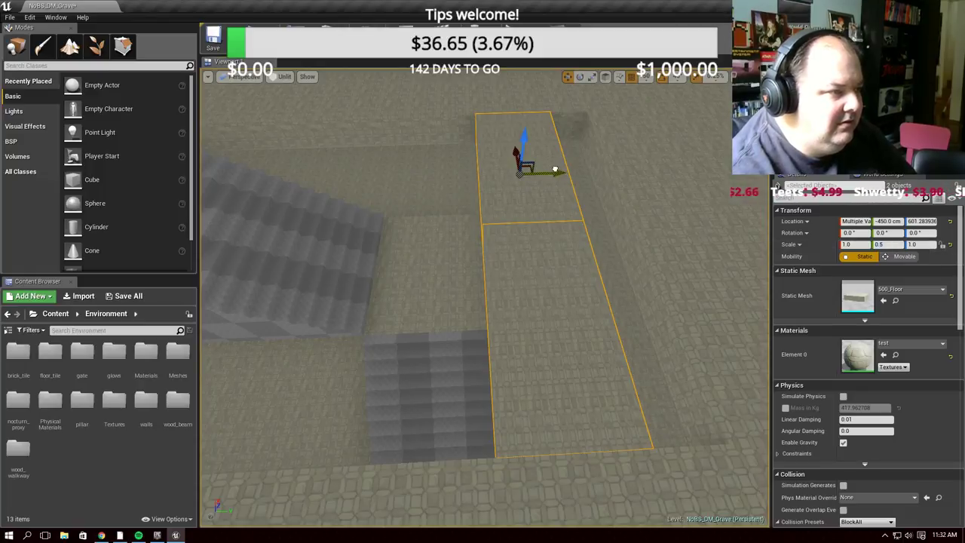
pyautogui.moveTo(555, 171); pyautogui.dragTo(588, 170)
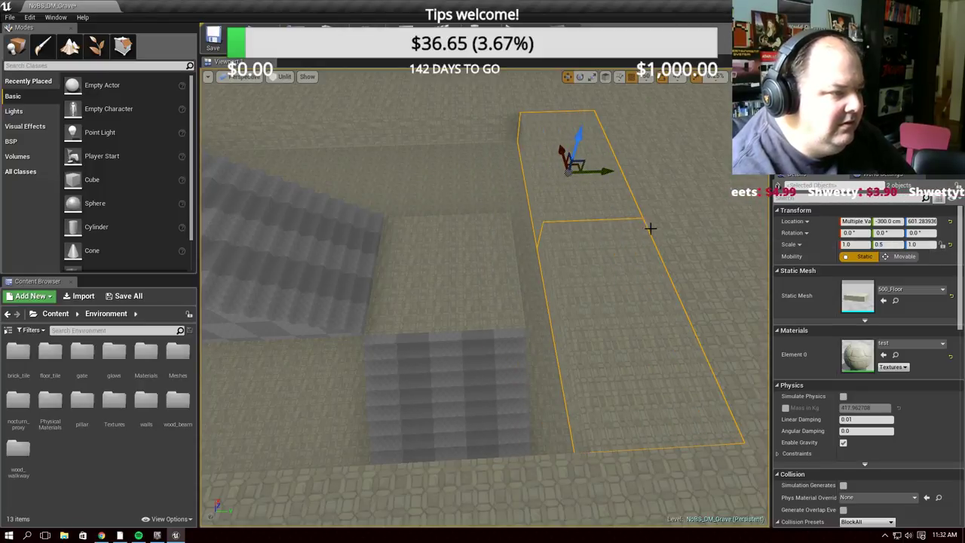
pyautogui.moveTo(711, 230)
pyautogui.mouseDown(button='right')
pyautogui.moveTo(590, 439)
pyautogui.moveTo(642, 434)
pyautogui.mouseUp(button='right')
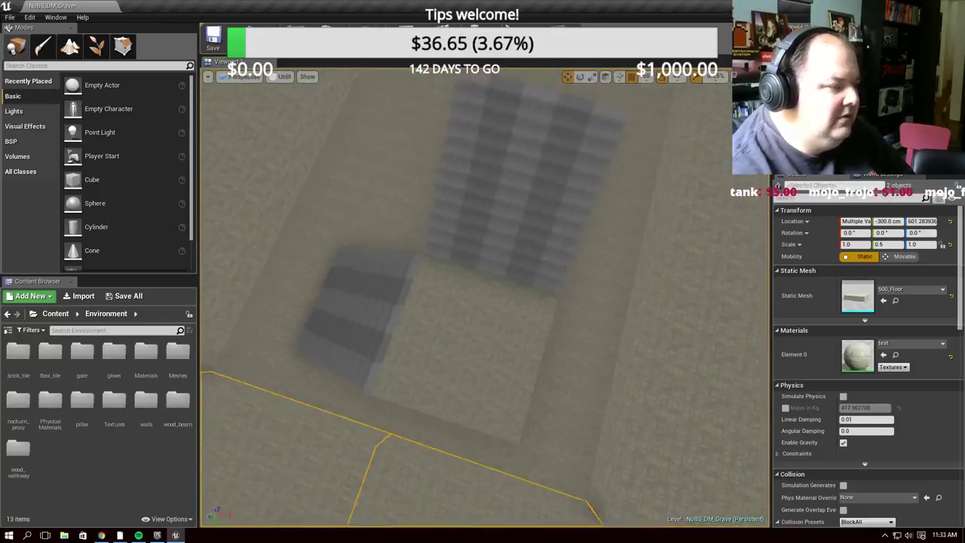
pyautogui.moveTo(513, 255); pyautogui.dragTo(526, 238, button='right')
# Copy floor tile 500_Floor64 toward Y -1450, set its Scale Y to 0.5, and nudge it
pyautogui.click(510, 193)
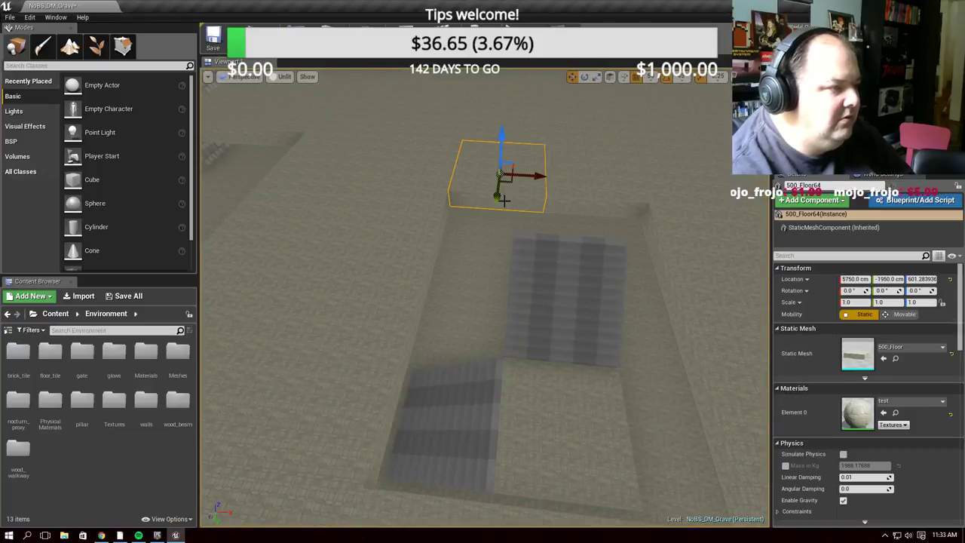
pyautogui.keyDown('alt'); pyautogui.moveTo(492, 198); pyautogui.dragTo(511, 273); pyautogui.keyUp('alt')
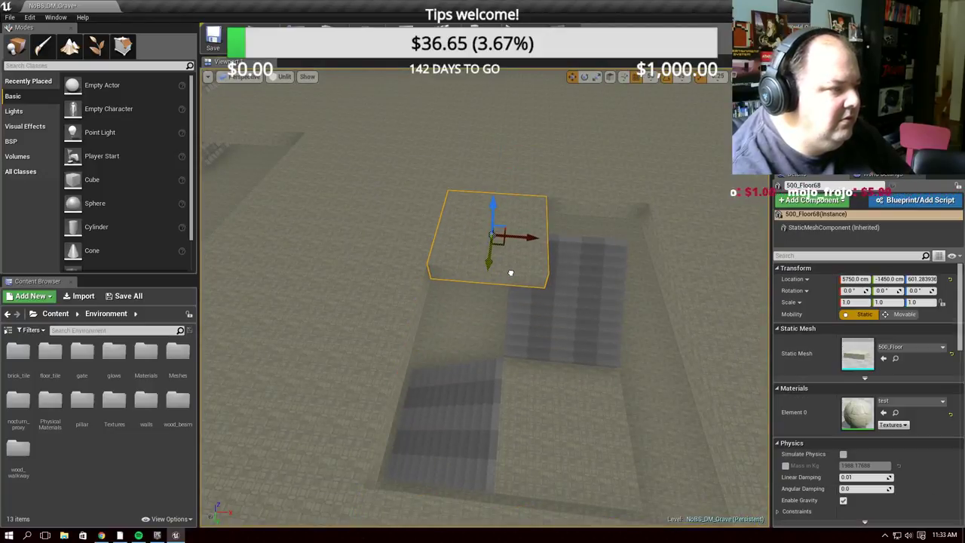
pyautogui.moveTo(609, 330); pyautogui.dragTo(608, 329, button='right')
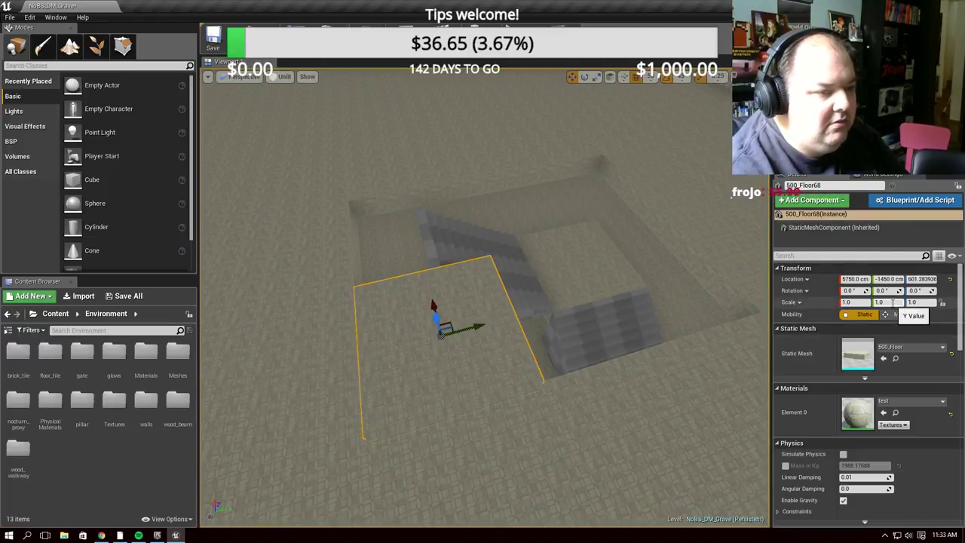
pyautogui.write('0.5')
pyautogui.press('Return')
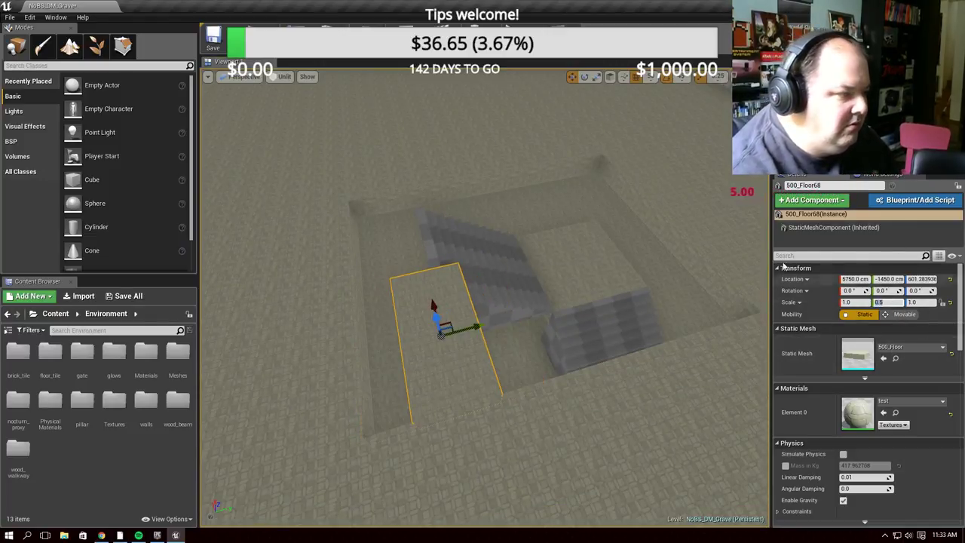
pyautogui.moveTo(477, 326); pyautogui.dragTo(441, 338)
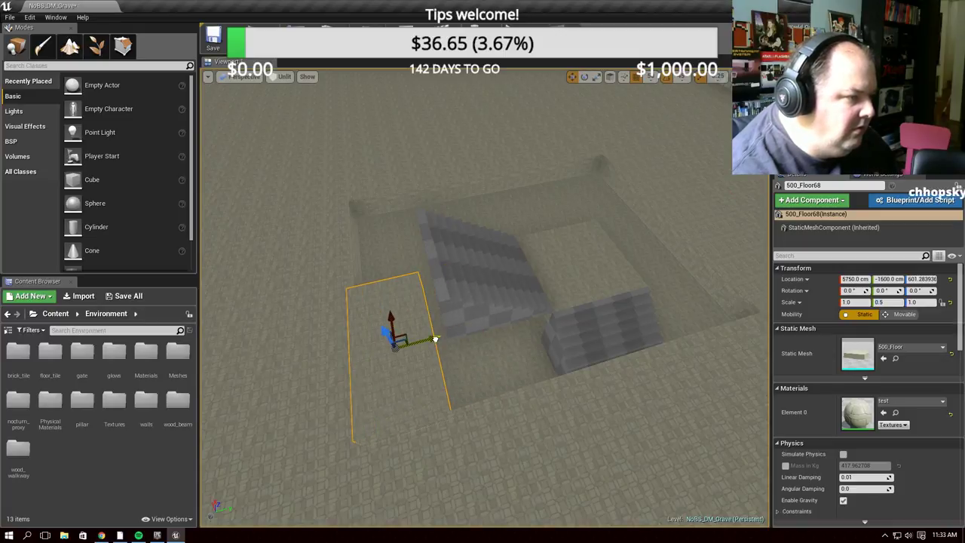
# Shift the linear stair brush and its adjacent platform together along Y
pyautogui.click(463, 309)
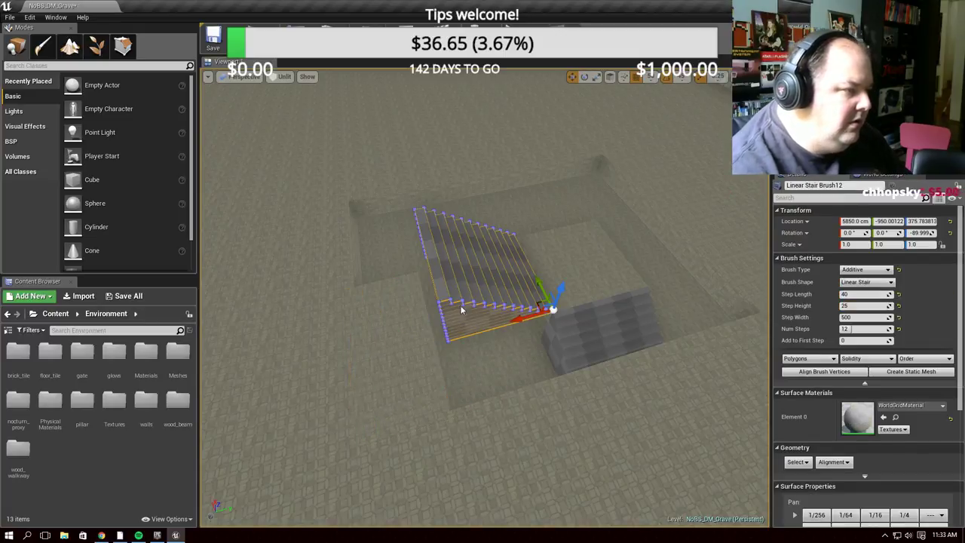
pyautogui.keyDown('ctrl'); pyautogui.click(595, 289); pyautogui.keyUp('ctrl')
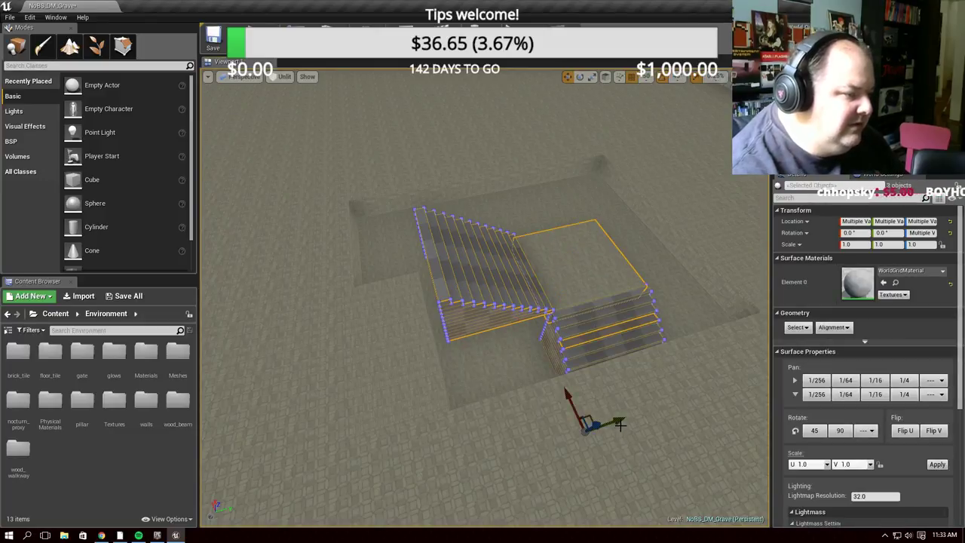
pyautogui.moveTo(622, 421); pyautogui.dragTo(619, 424)
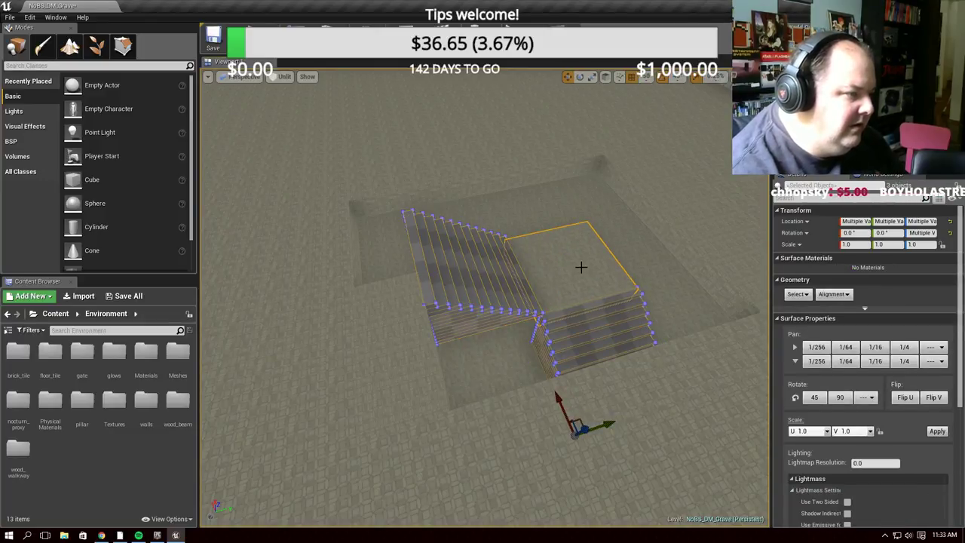
# Duplicate the narrow floor slab along X, then select floor tile 500_Floor68
pyautogui.click(411, 316)
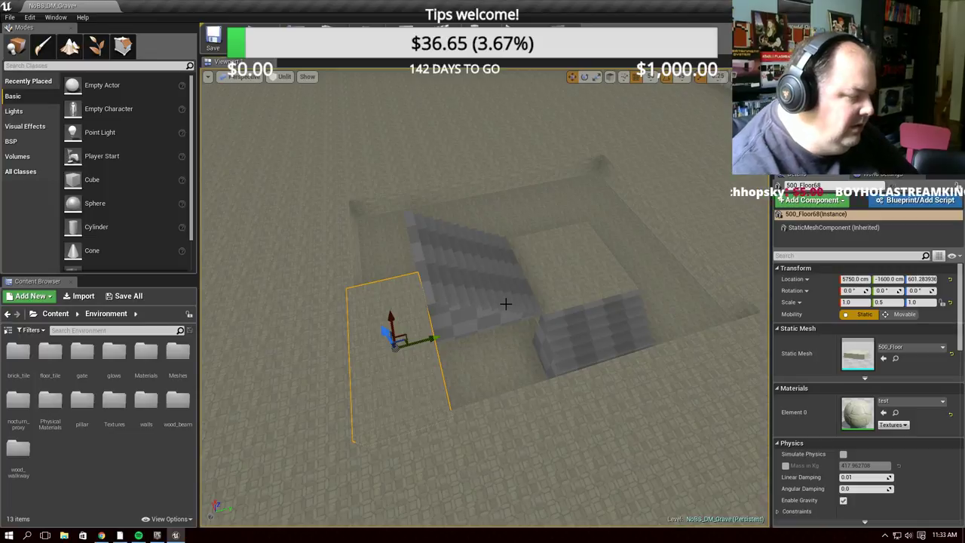
pyautogui.moveTo(552, 287); pyautogui.dragTo(528, 257)
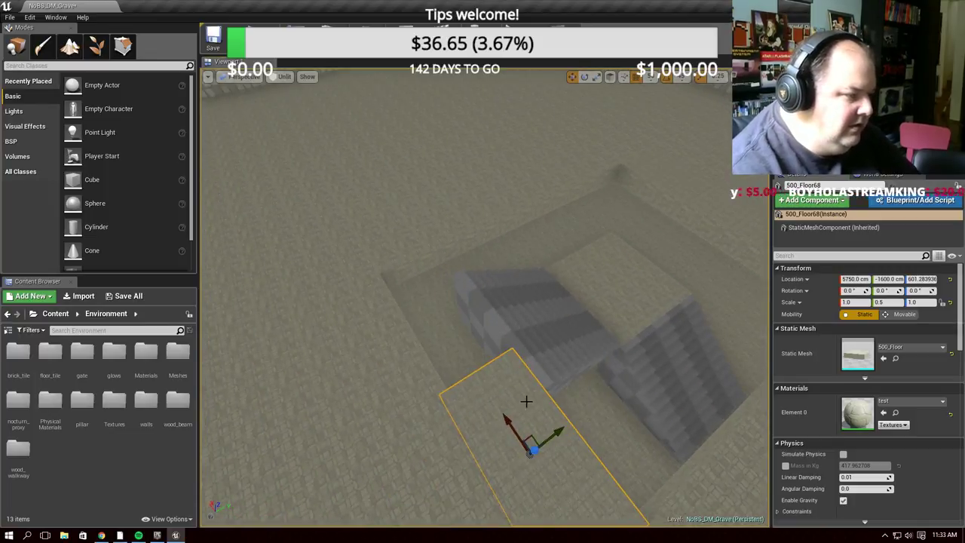
pyautogui.keyDown('alt'); pyautogui.moveTo(503, 420); pyautogui.dragTo(446, 283); pyautogui.keyUp('alt')
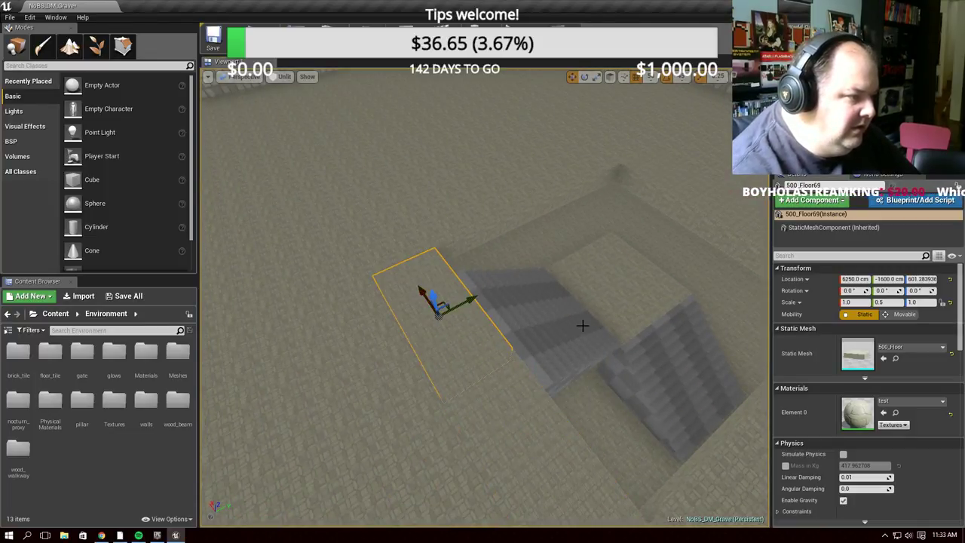
pyautogui.moveTo(583, 325)
pyautogui.mouseDown()
pyautogui.moveTo(527, 302)
pyautogui.moveTo(551, 313)
pyautogui.mouseUp()
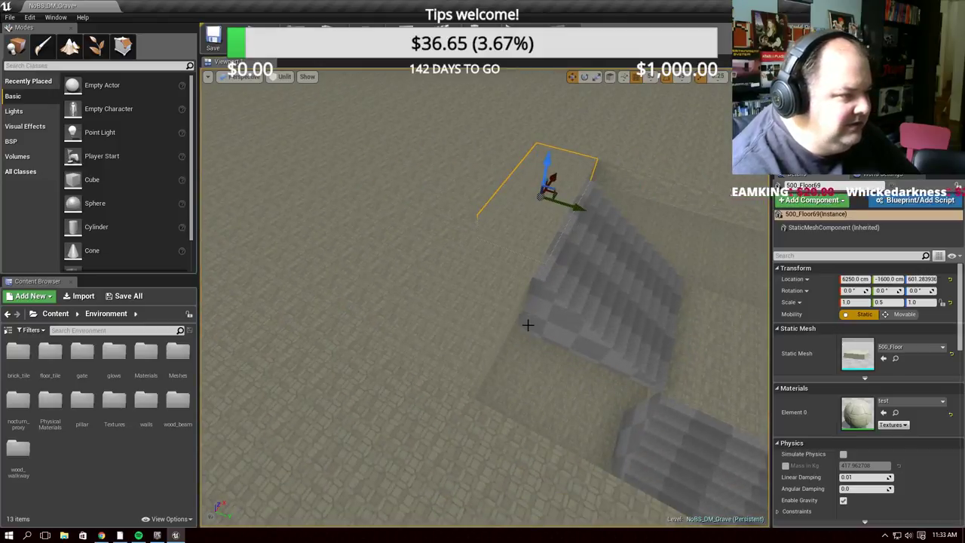
pyautogui.click(543, 311)
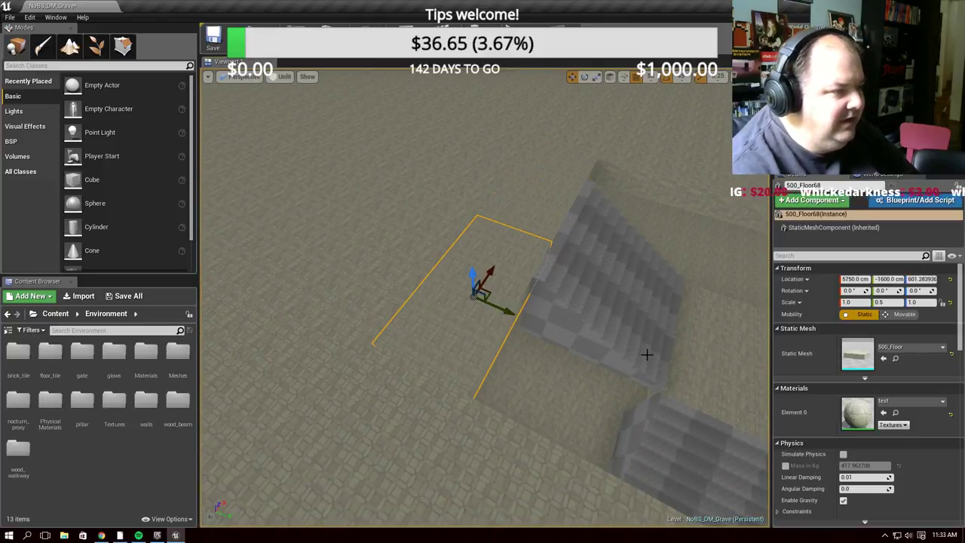
pyautogui.moveTo(647, 353); pyautogui.dragTo(618, 377, button='right')
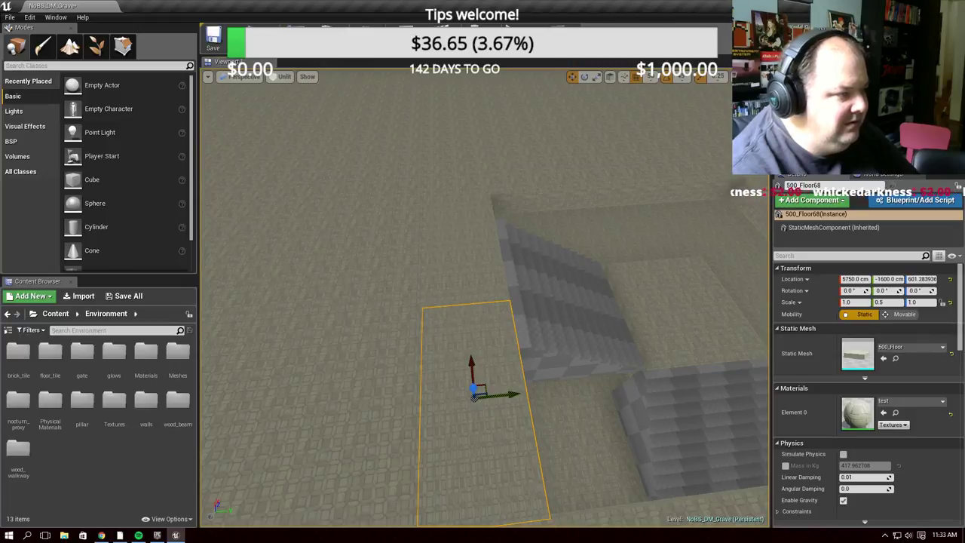
# Copy floor tile 500_Floor65 along Y to -1250 and move the copy to X 5750
pyautogui.click(405, 280)
pyautogui.keyDown('alt'); pyautogui.moveTo(396, 257); pyautogui.dragTo(608, 256); pyautogui.keyUp('alt')
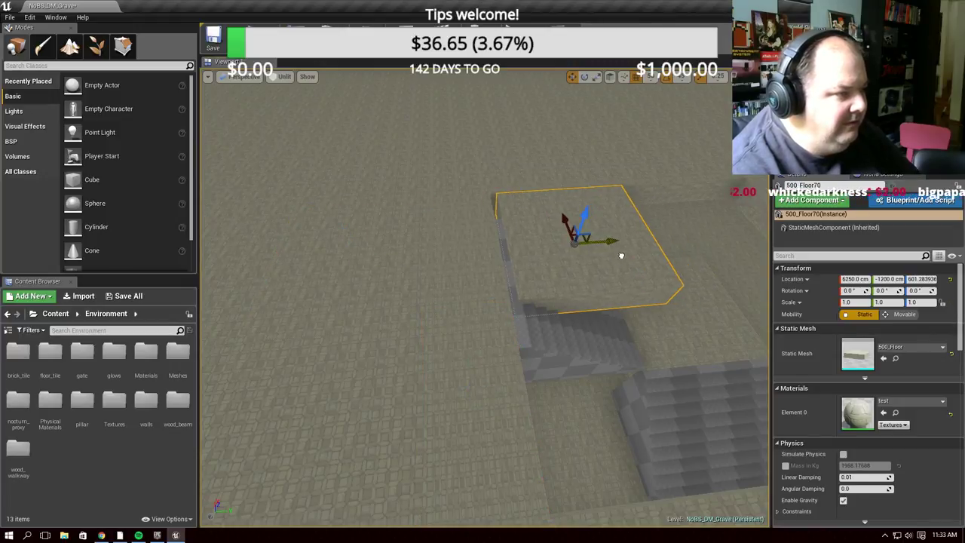
pyautogui.keyDown('shift'); pyautogui.moveTo(563, 227); pyautogui.dragTo(576, 333); pyautogui.keyUp('shift')
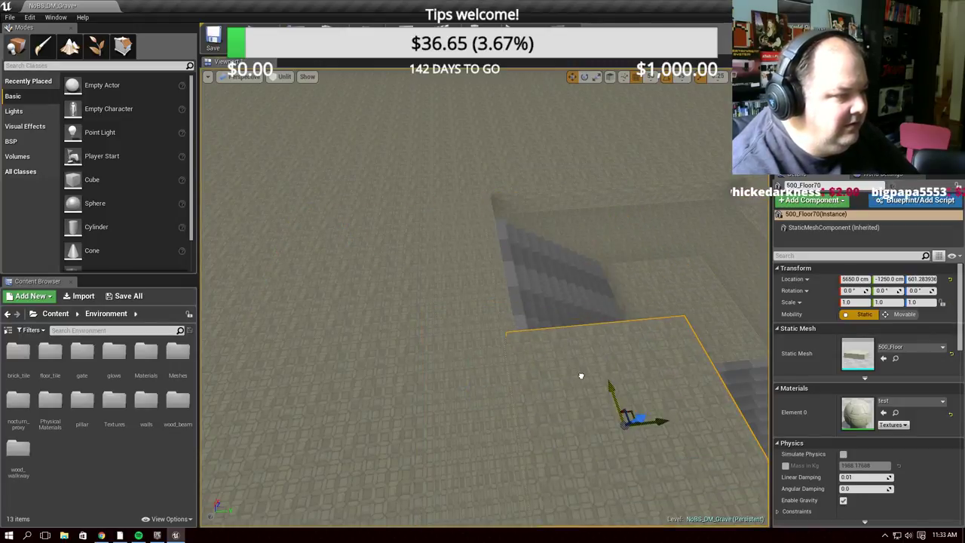
pyautogui.press('f')
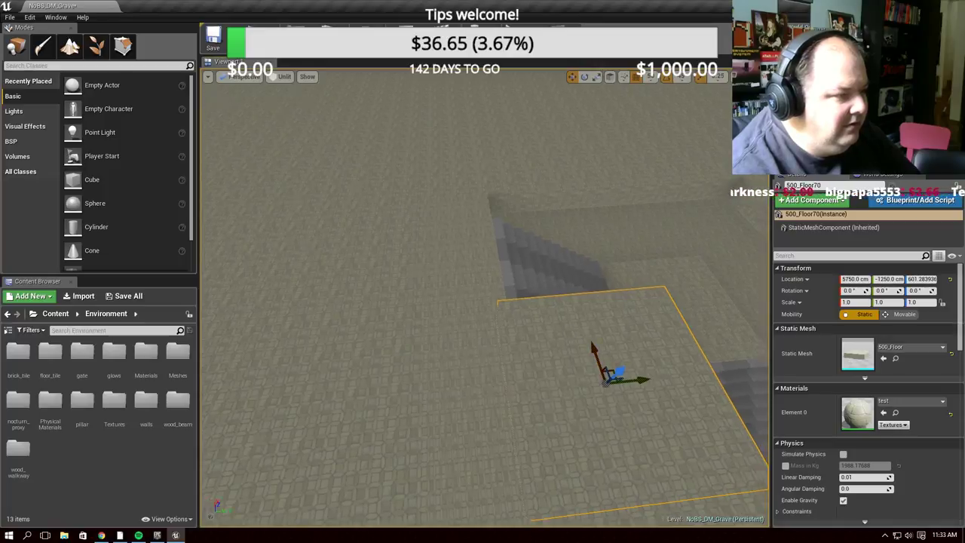
pyautogui.keyDown('alt'); pyautogui.moveTo(498, 362); pyautogui.dragTo(633, 370); pyautogui.keyUp('alt')
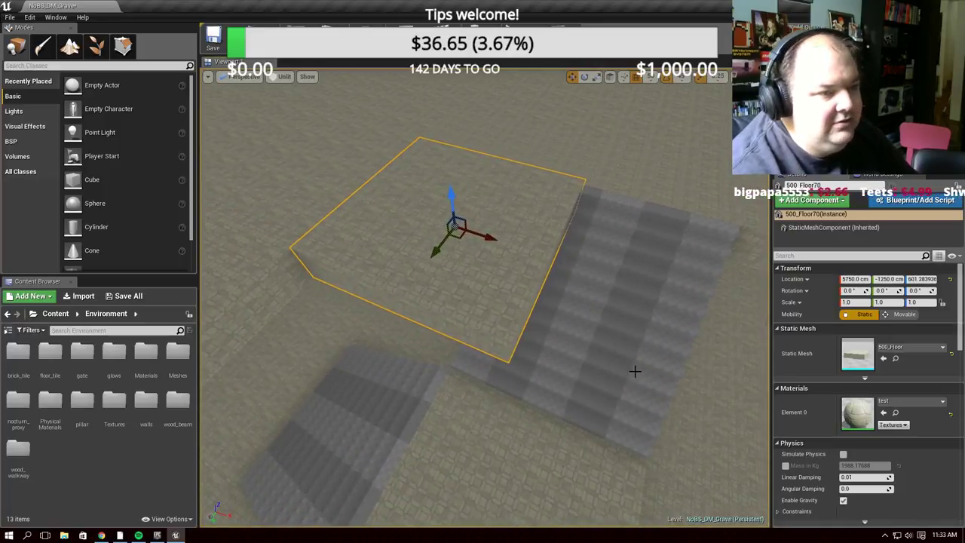
# Set the tile's Scale X to 0.75 and move it to X 5690
pyautogui.click(856, 302)
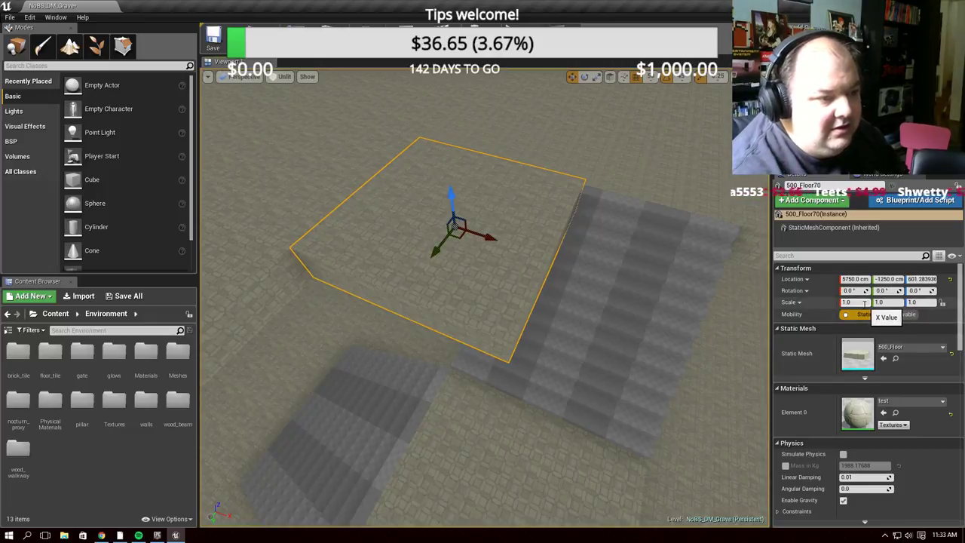
pyautogui.write('75')
pyautogui.press('Return')
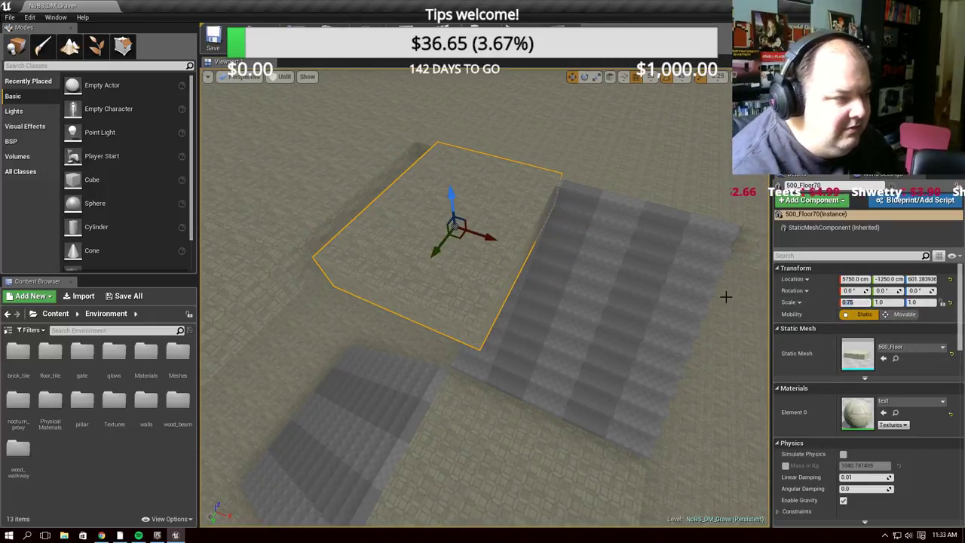
pyautogui.moveTo(493, 237); pyautogui.dragTo(478, 233)
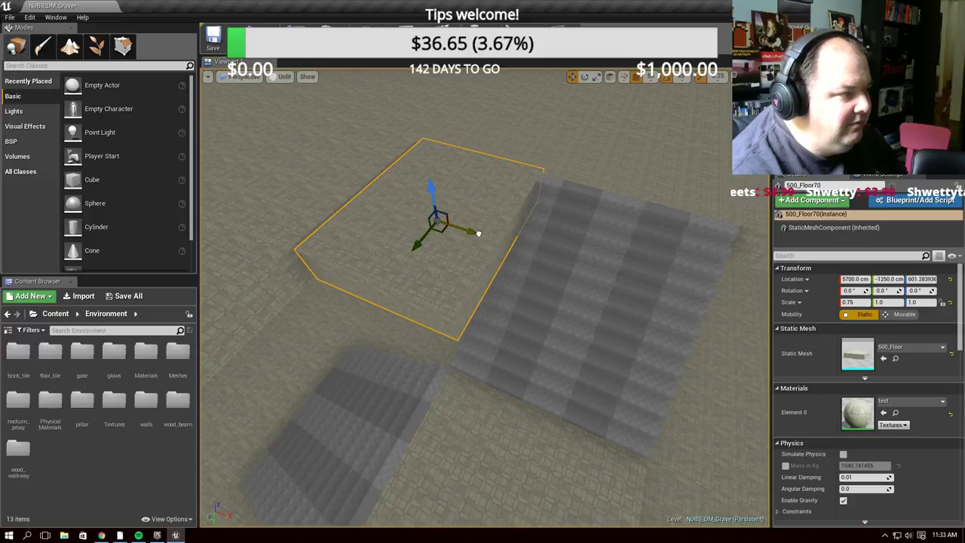
pyautogui.moveTo(603, 283); pyautogui.dragTo(596, 249)
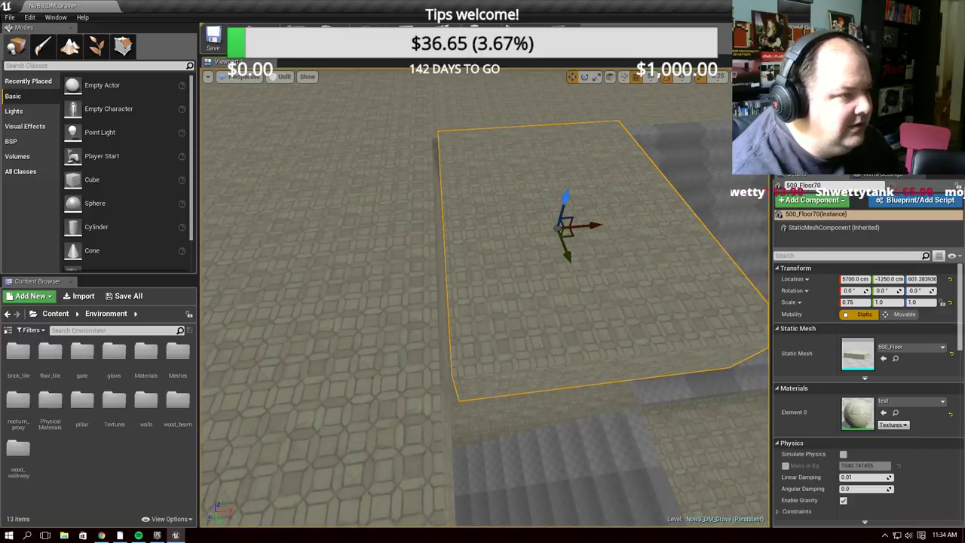
pyautogui.moveTo(560, 226); pyautogui.dragTo(468, 226)
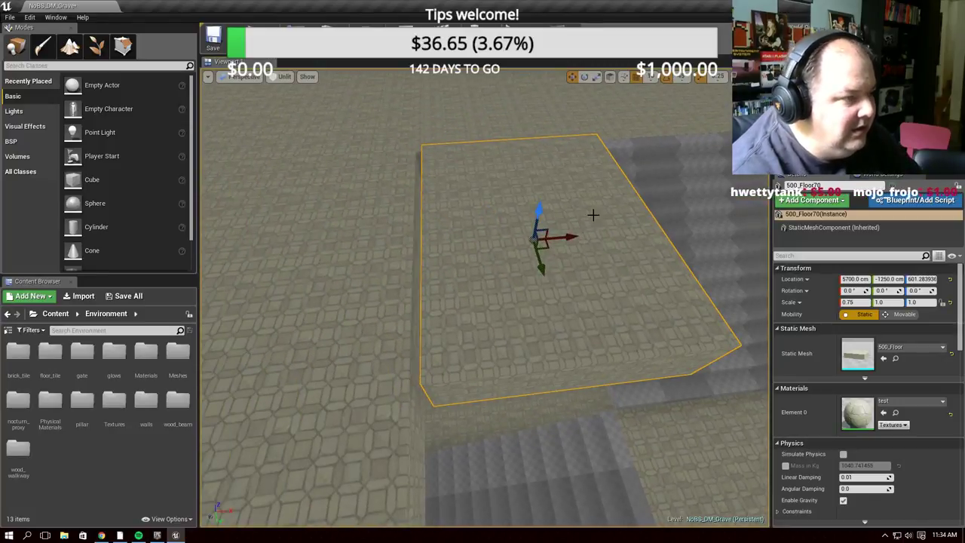
pyautogui.moveTo(569, 235); pyautogui.dragTo(453, 249)
# Alt-drag a duplicate of the floor tile along Y
pyautogui.moveTo(483, 301); pyautogui.dragTo(452, 272)
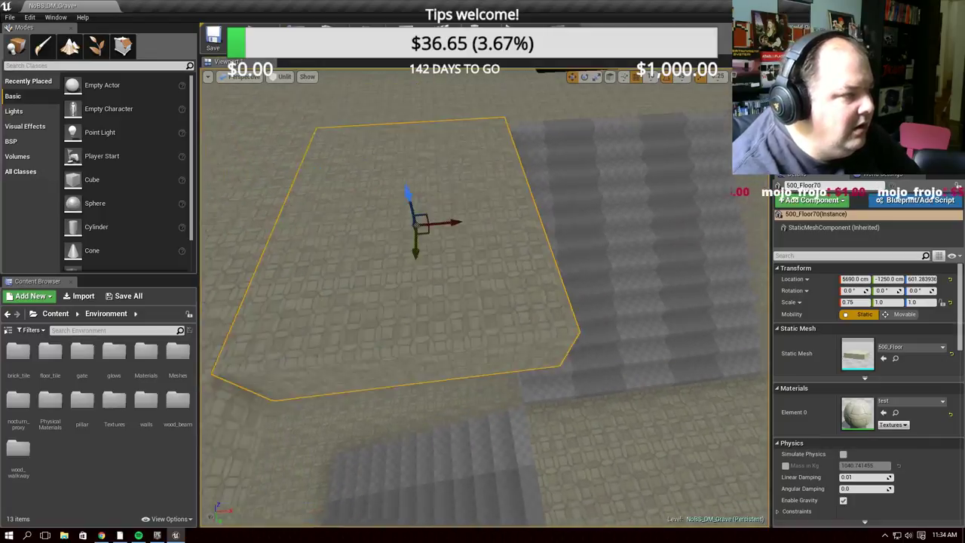
pyautogui.moveTo(483, 302)
pyautogui.mouseDown(button='right')
pyautogui.moveTo(452, 286)
pyautogui.moveTo(665, 239)
pyautogui.mouseUp(button='right')
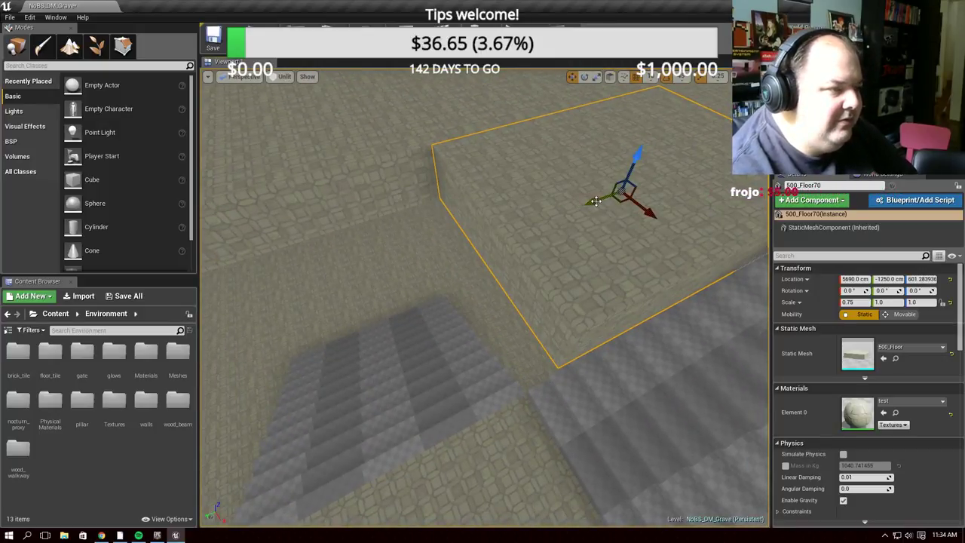
pyautogui.keyDown('alt'); pyautogui.moveTo(596, 201); pyautogui.dragTo(352, 279); pyautogui.keyUp('alt')
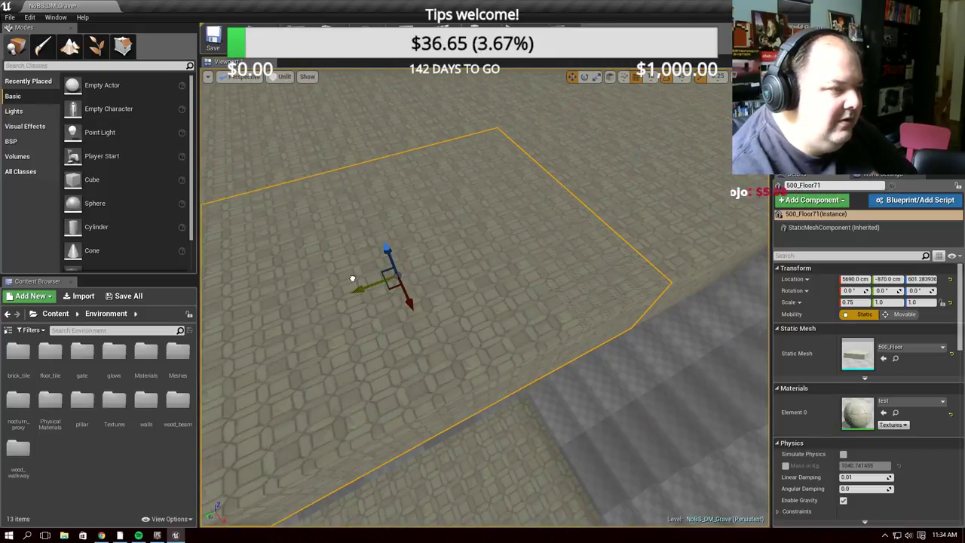
# Scale the duplicate floor panel to 0.1, 0.1, 3.0
pyautogui.click(864, 302)
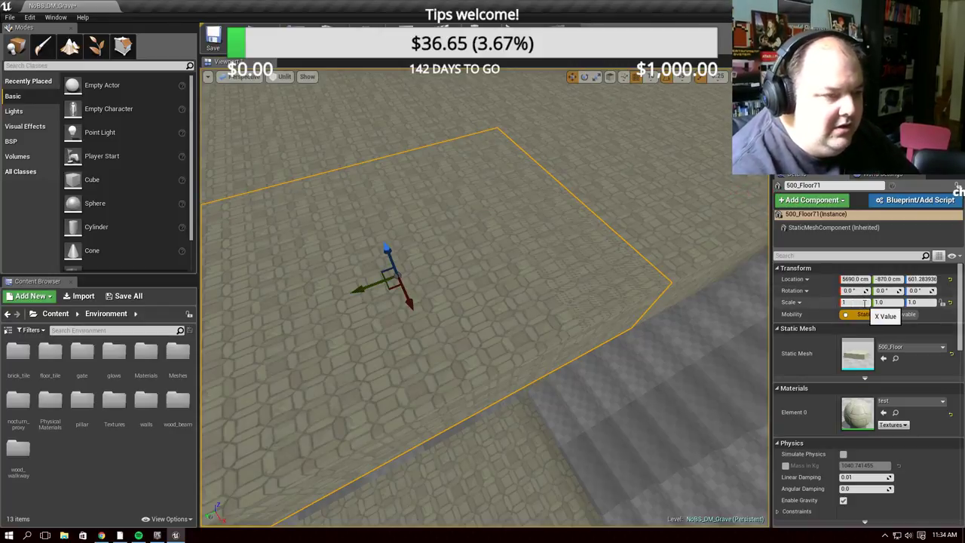
pyautogui.write('1')
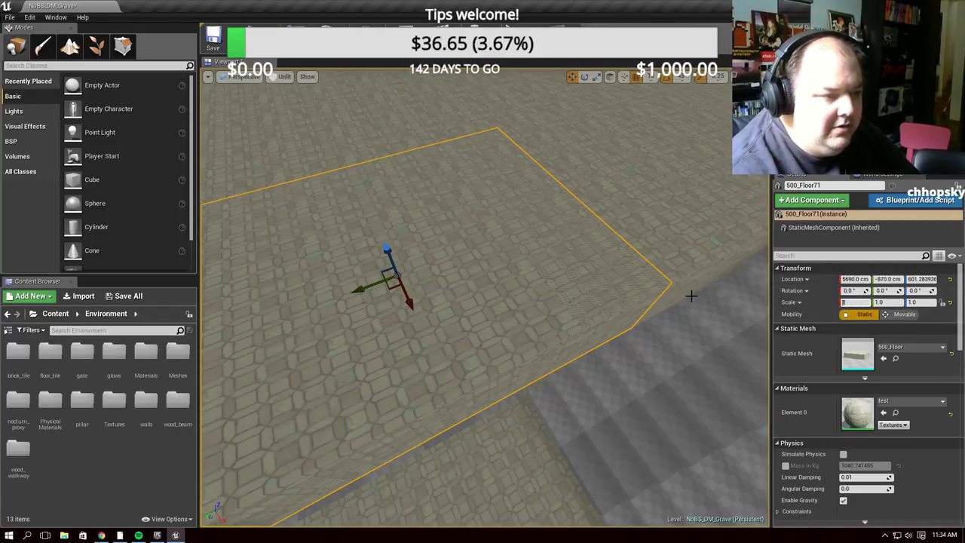
pyautogui.press('BackSpace')
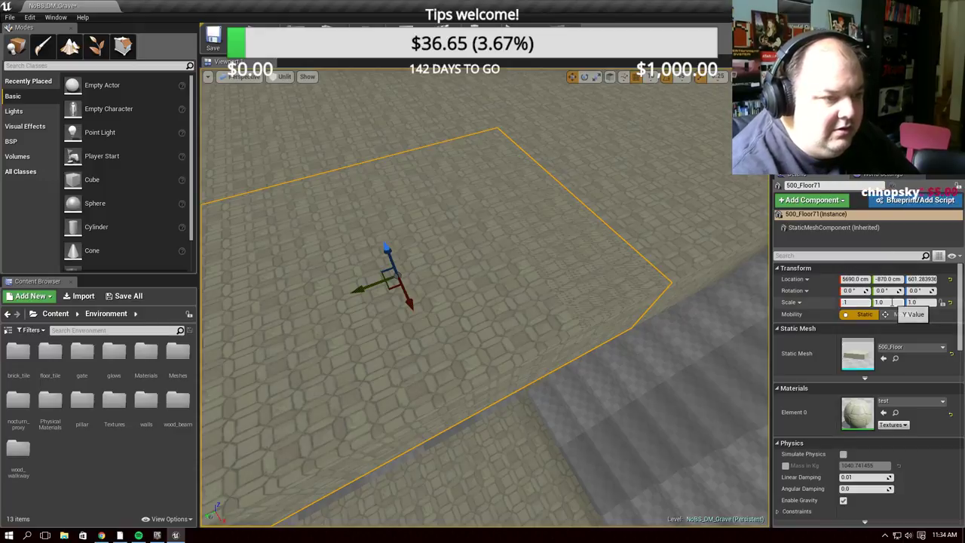
pyautogui.write('0.1')
pyautogui.press('Tab')
pyautogui.press('Return')
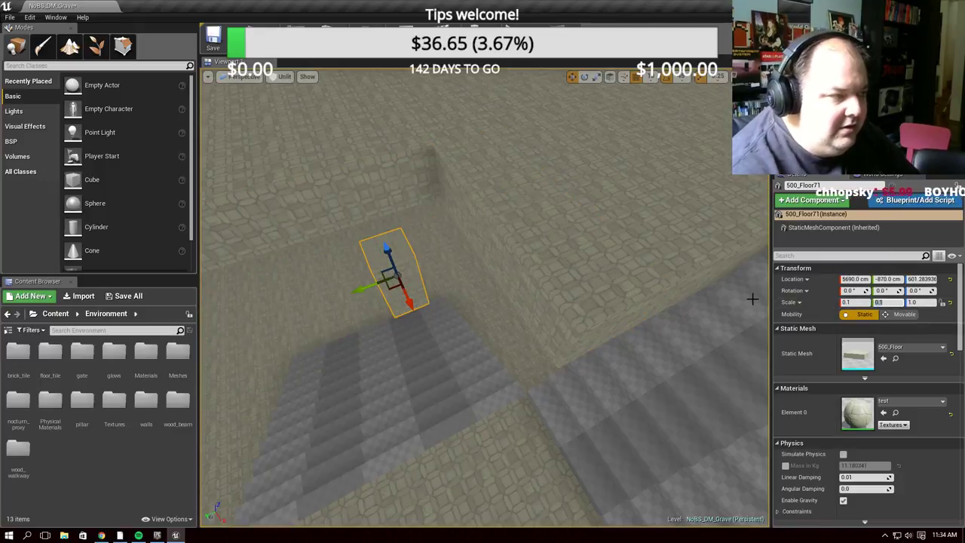
pyautogui.click(912, 302)
pyautogui.write('3')
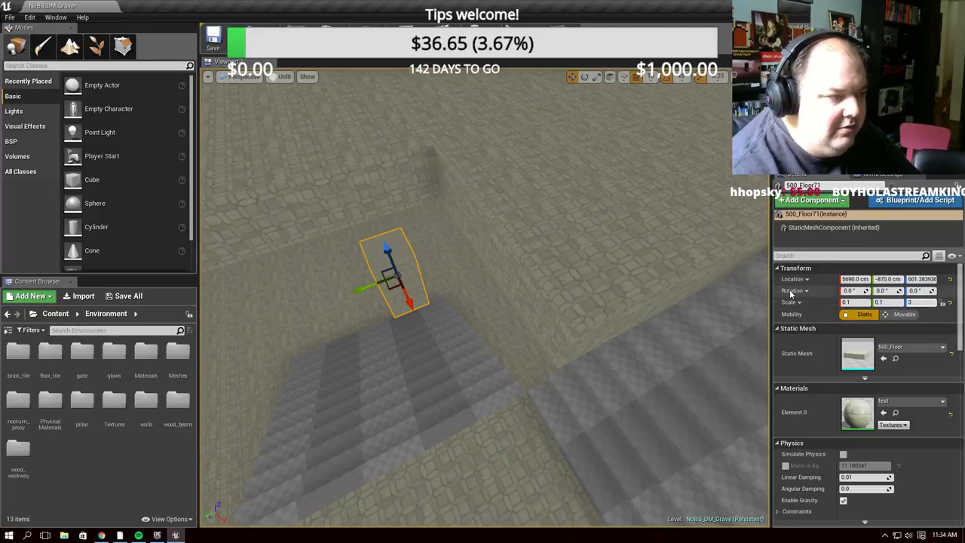
pyautogui.press('Return')
# Position the tall piece against the stone wall by the stairs at Y -1030 and lower it
pyautogui.moveTo(356, 287)
pyautogui.mouseDown()
pyautogui.moveTo(424, 280)
pyautogui.moveTo(556, 409)
pyautogui.mouseUp()
pyautogui.moveTo(556, 410)
pyautogui.mouseDown(button='right')
pyautogui.moveTo(516, 299)
pyautogui.moveTo(390, 331)
pyautogui.mouseUp(button='right')
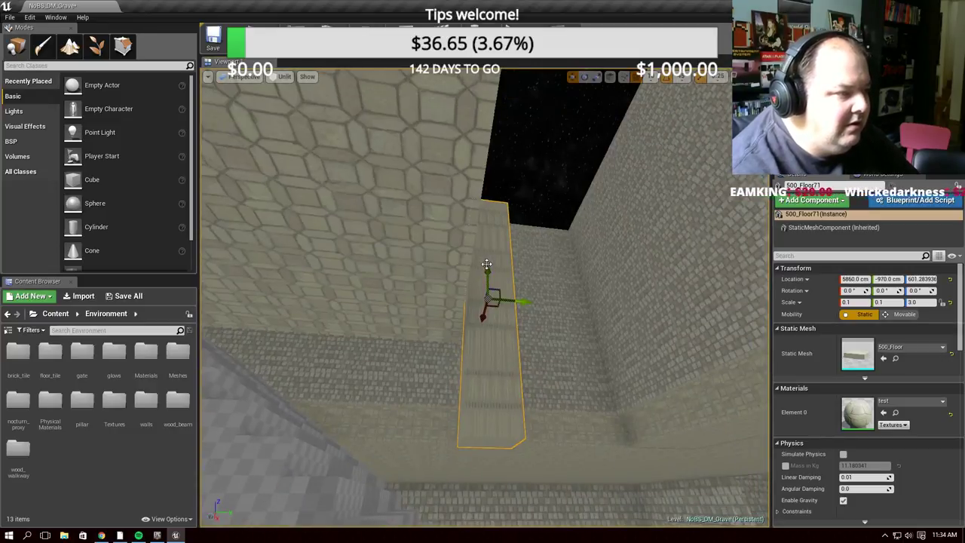
pyautogui.moveTo(486, 264); pyautogui.dragTo(459, 496)
pyautogui.moveTo(458, 496); pyautogui.dragTo(447, 381, button='right')
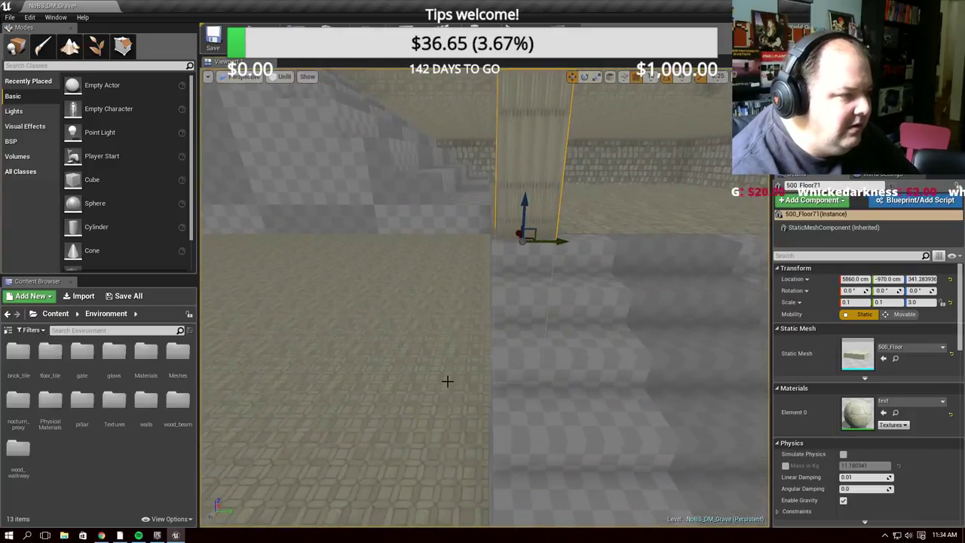
pyautogui.moveTo(556, 241)
pyautogui.mouseDown()
pyautogui.moveTo(494, 239)
pyautogui.moveTo(506, 239)
pyautogui.mouseUp()
pyautogui.moveTo(483, 241); pyautogui.dragTo(473, 257, button='right')
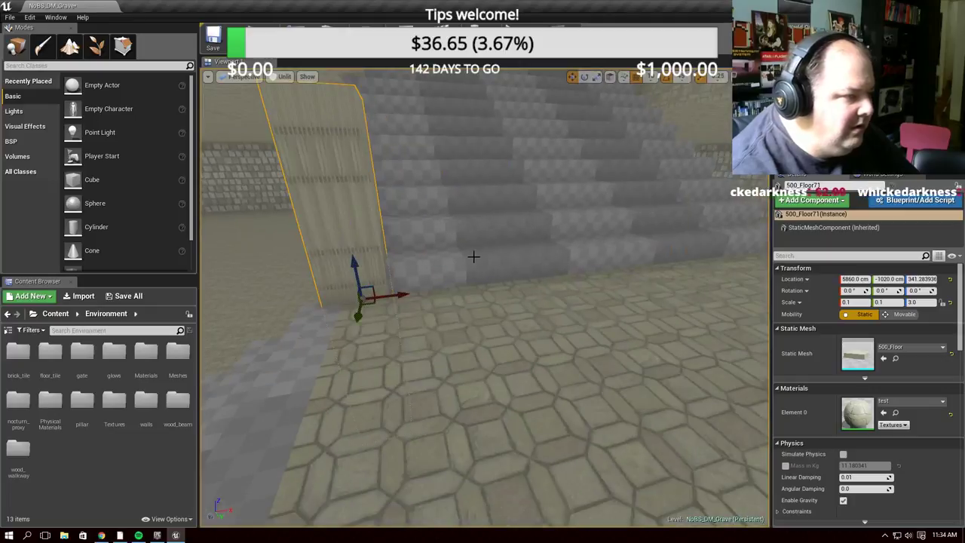
pyautogui.moveTo(408, 292); pyautogui.dragTo(357, 299)
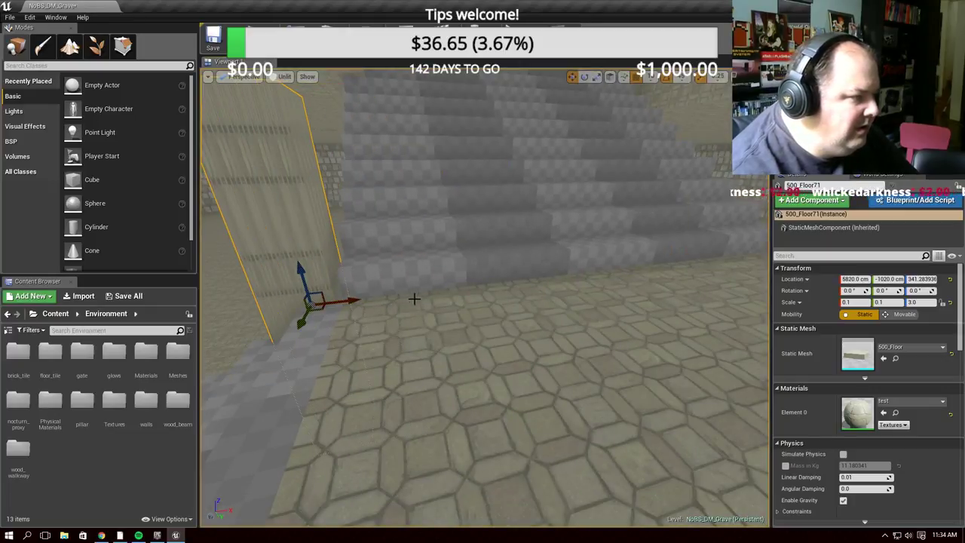
pyautogui.moveTo(414, 299); pyautogui.dragTo(398, 335, button='right')
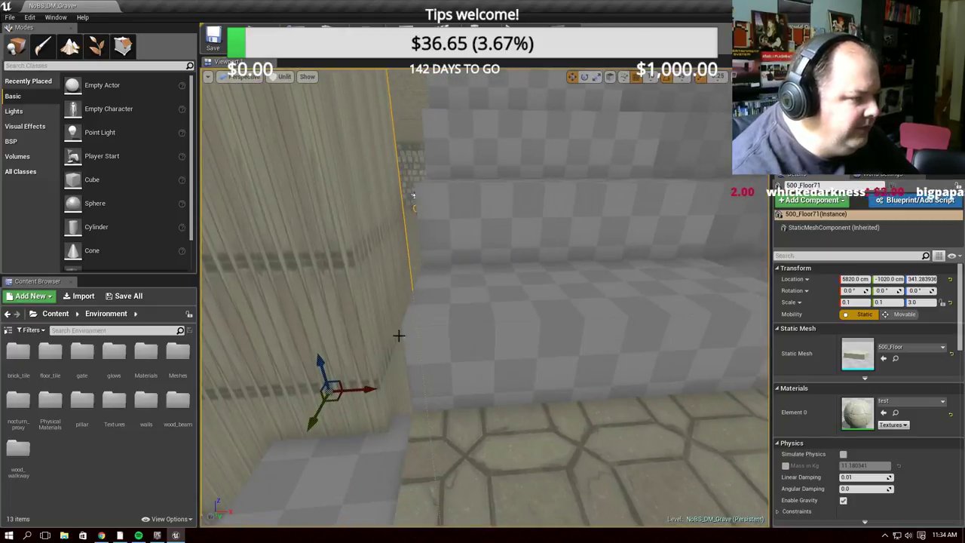
pyautogui.moveTo(310, 417)
pyautogui.mouseDown()
pyautogui.moveTo(323, 396)
pyautogui.moveTo(322, 406)
pyautogui.mouseUp()
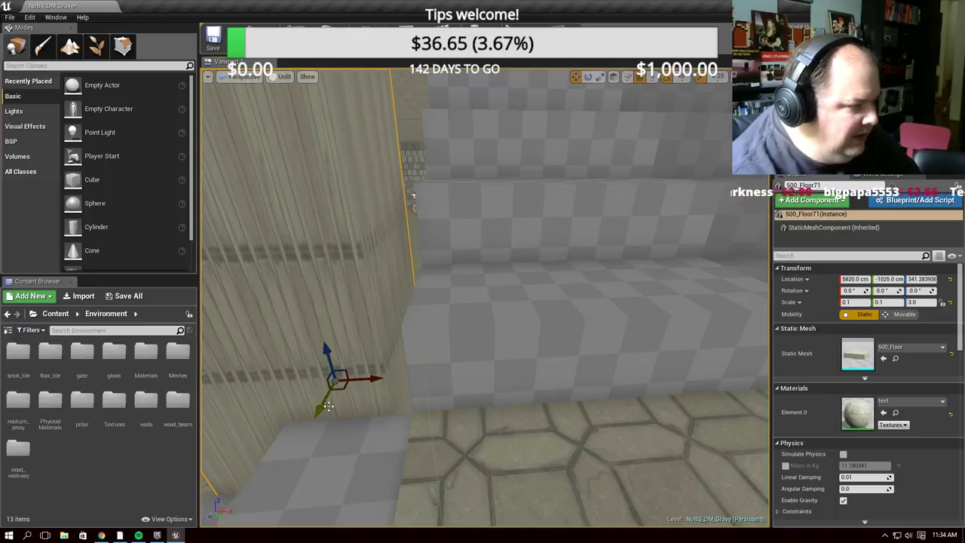
pyautogui.moveTo(383, 379); pyautogui.dragTo(388, 378)
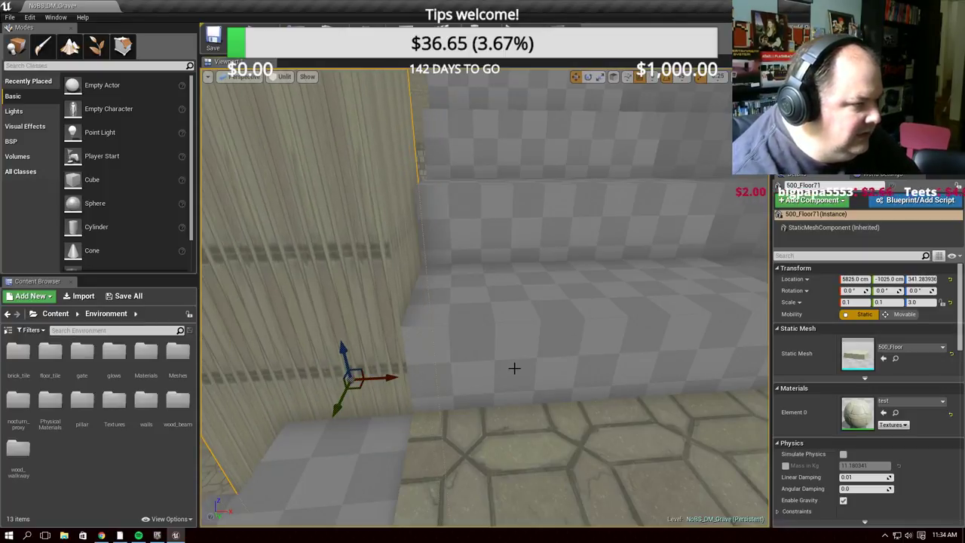
pyautogui.moveTo(514, 368); pyautogui.dragTo(379, 216, button='right')
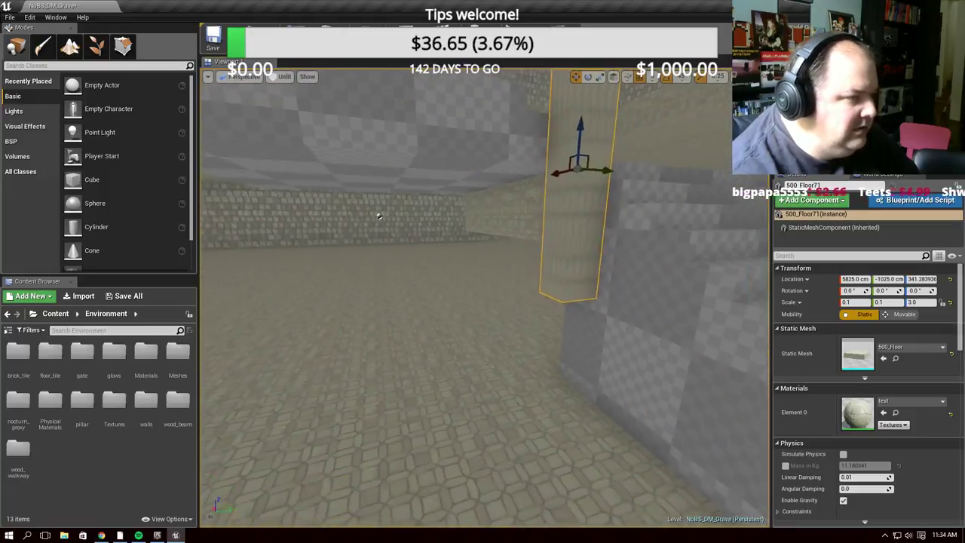
pyautogui.moveTo(569, 126); pyautogui.dragTo(587, 126, button='right')
pyautogui.moveTo(564, 121); pyautogui.dragTo(552, 248)
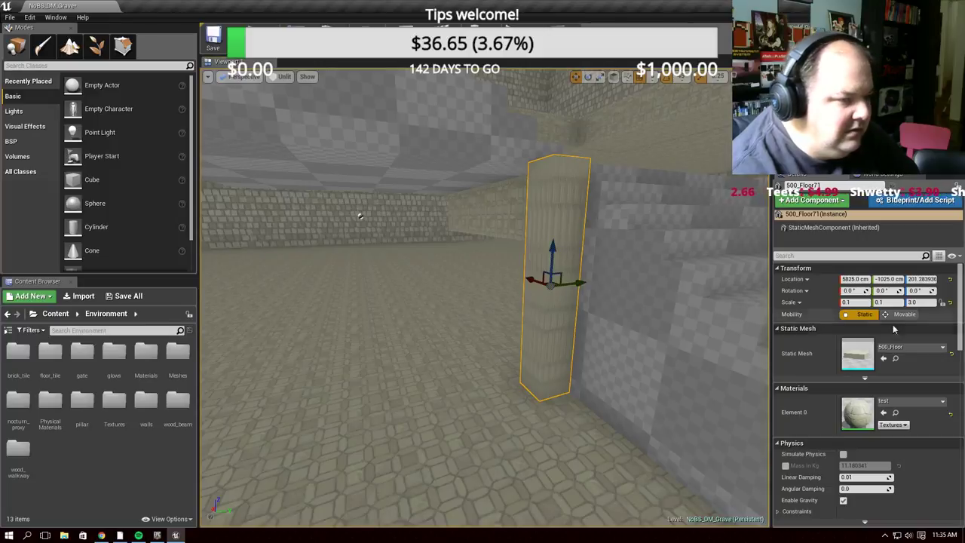
# Set the pillar's Scale Z to 5.0 and adjust its height to rest on the floor
pyautogui.click(922, 302)
pyautogui.write('5')
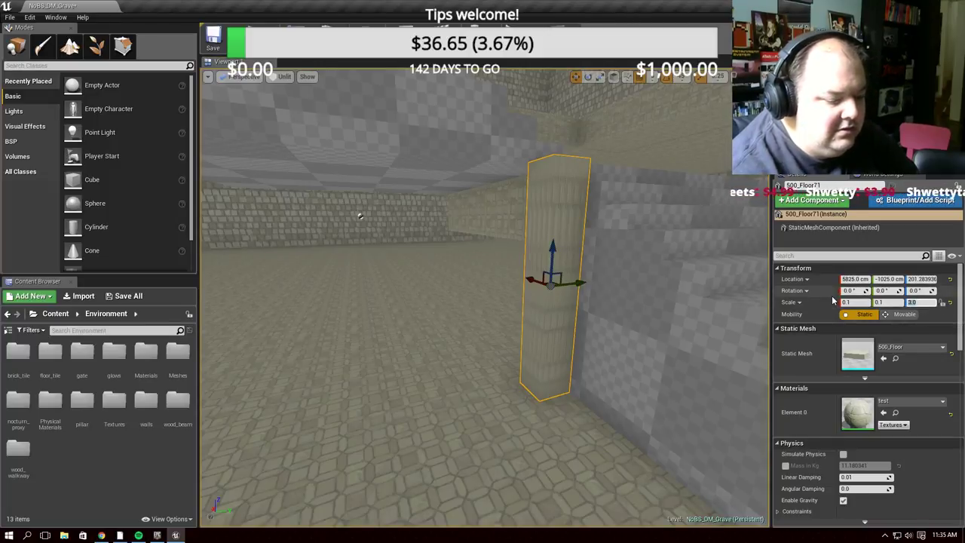
pyautogui.press('Return')
pyautogui.moveTo(601, 350); pyautogui.dragTo(574, 262, button='right')
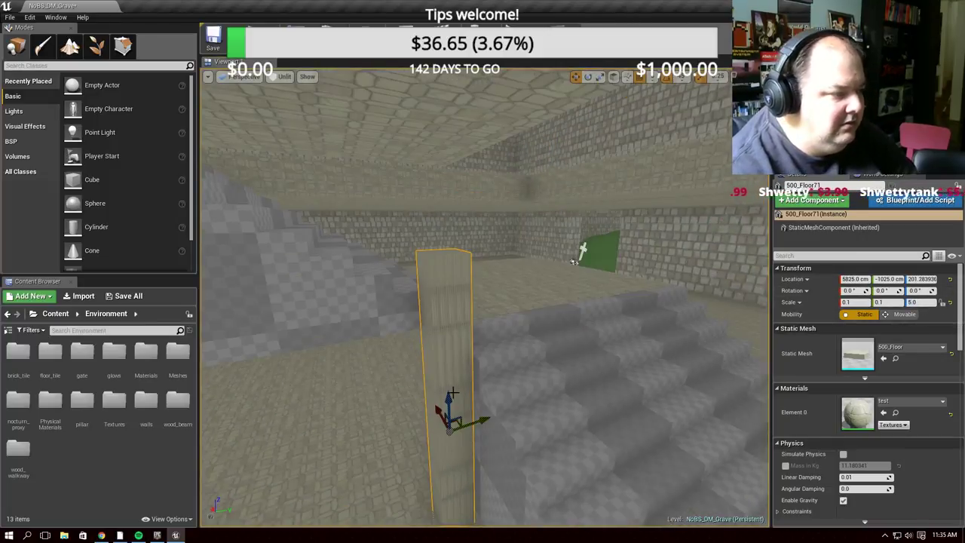
pyautogui.moveTo(451, 393); pyautogui.dragTo(444, 227)
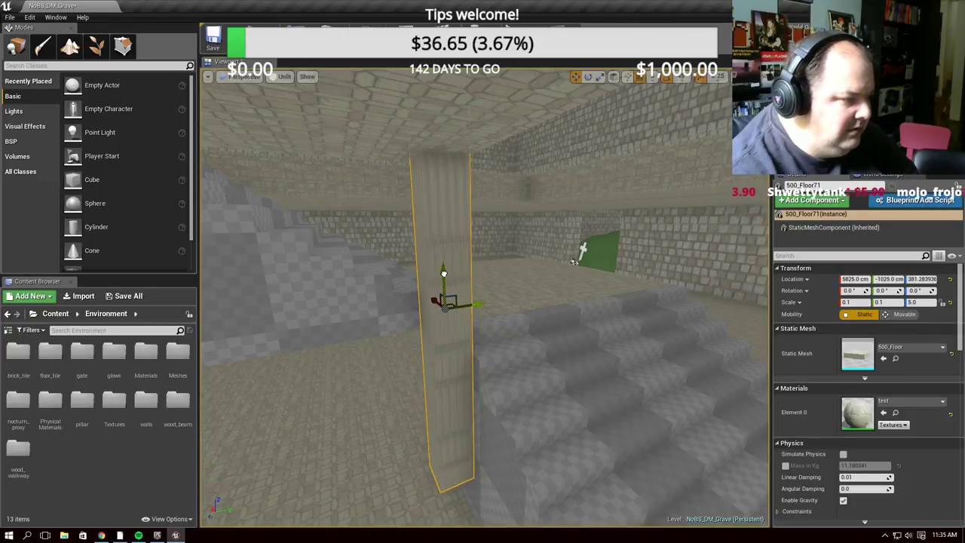
pyautogui.moveTo(446, 241); pyautogui.dragTo(445, 281)
pyautogui.moveTo(366, 282); pyautogui.dragTo(334, 213, button='right')
pyautogui.moveTo(541, 121); pyautogui.dragTo(505, 142)
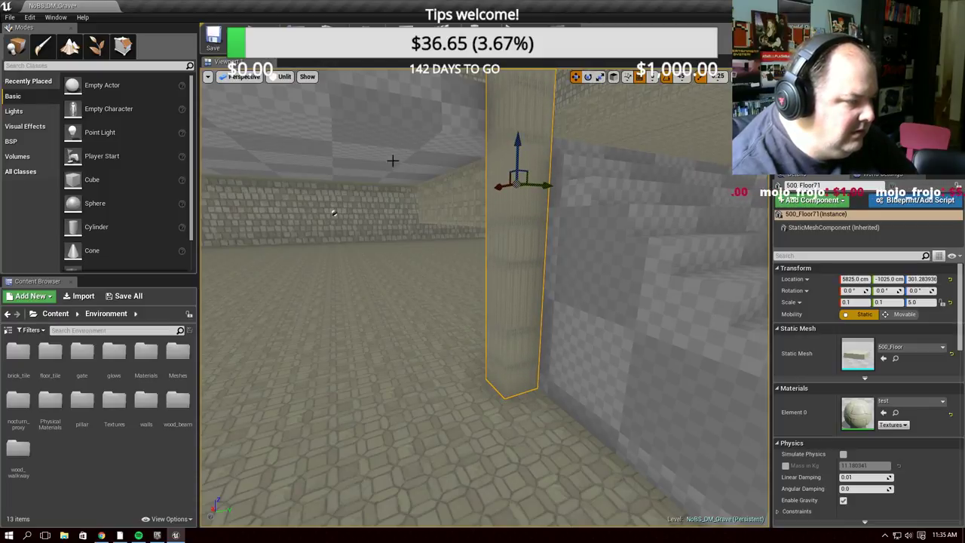
pyautogui.moveTo(392, 160); pyautogui.dragTo(407, 249, button='middle')
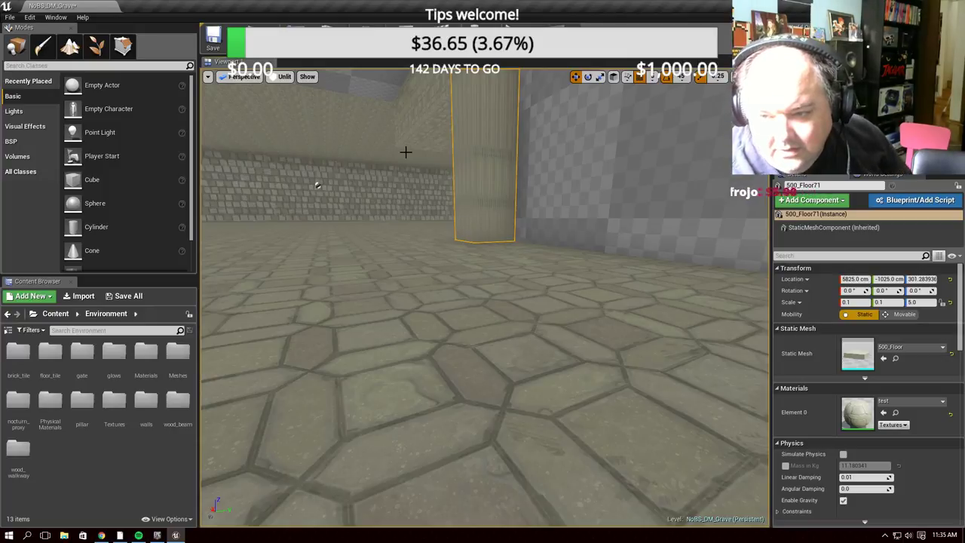
pyautogui.moveTo(538, 196)
pyautogui.mouseDown(button='right')
pyautogui.moveTo(736, 279)
pyautogui.moveTo(213, 273)
pyautogui.mouseUp(button='right')
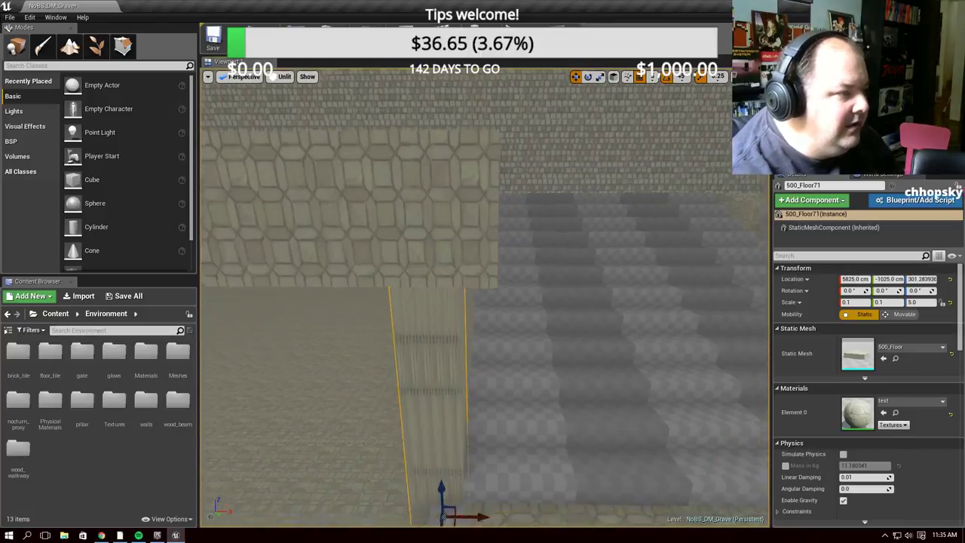
pyautogui.moveTo(214, 273); pyautogui.dragTo(532, 211, button='right')
# Select floor panel 500_Floor70 above the pillar and set its Scale X to 0.7
pyautogui.click(478, 223)
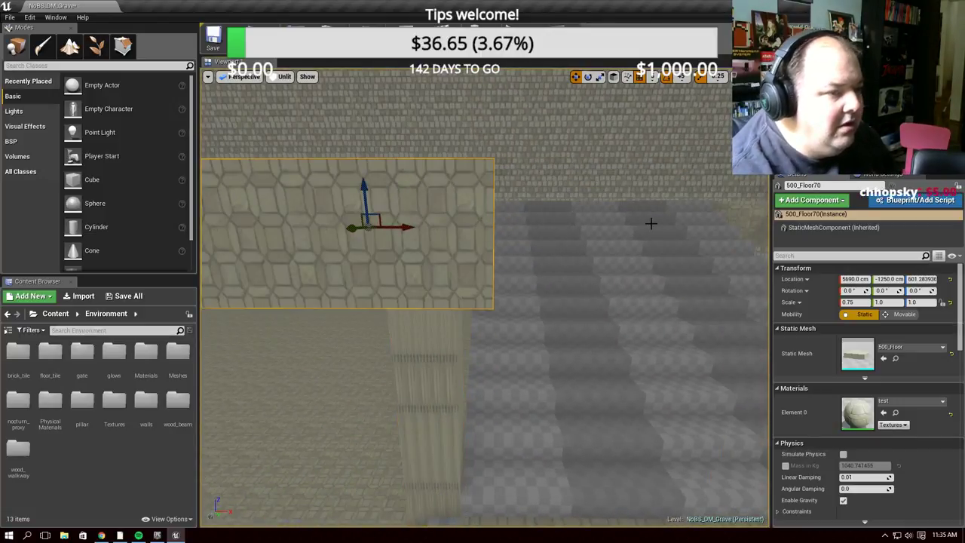
pyautogui.click(863, 301)
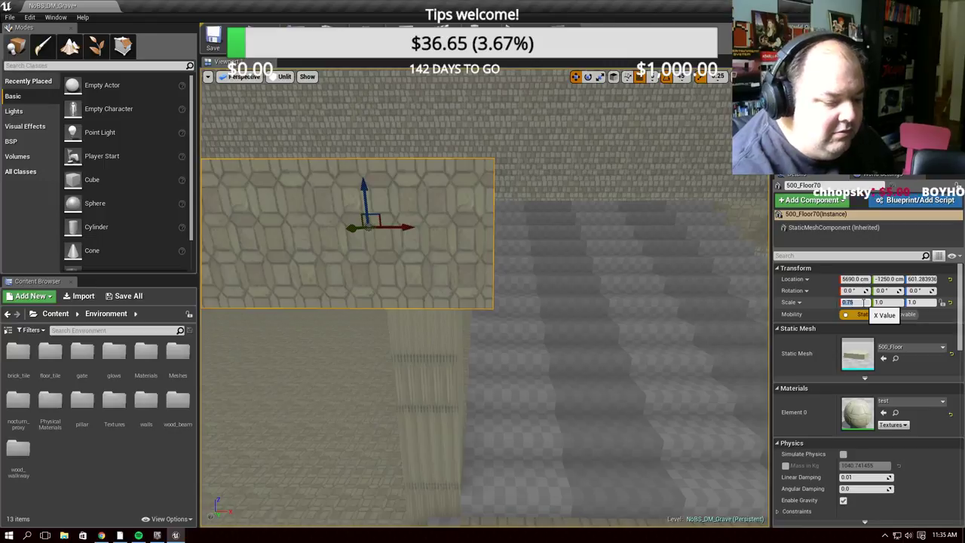
pyautogui.write('1')
pyautogui.press('Return')
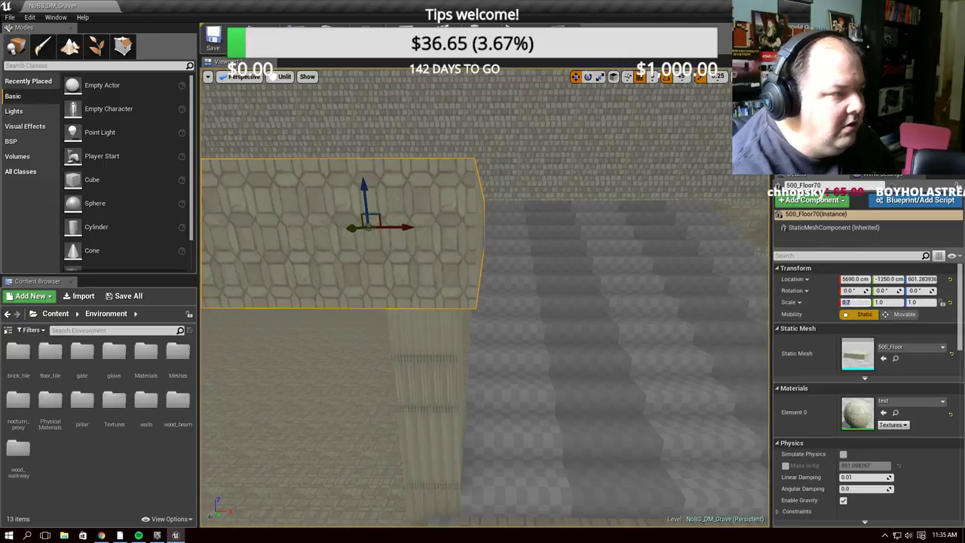
pyautogui.moveTo(752, 245); pyautogui.dragTo(243, 230, button='right')
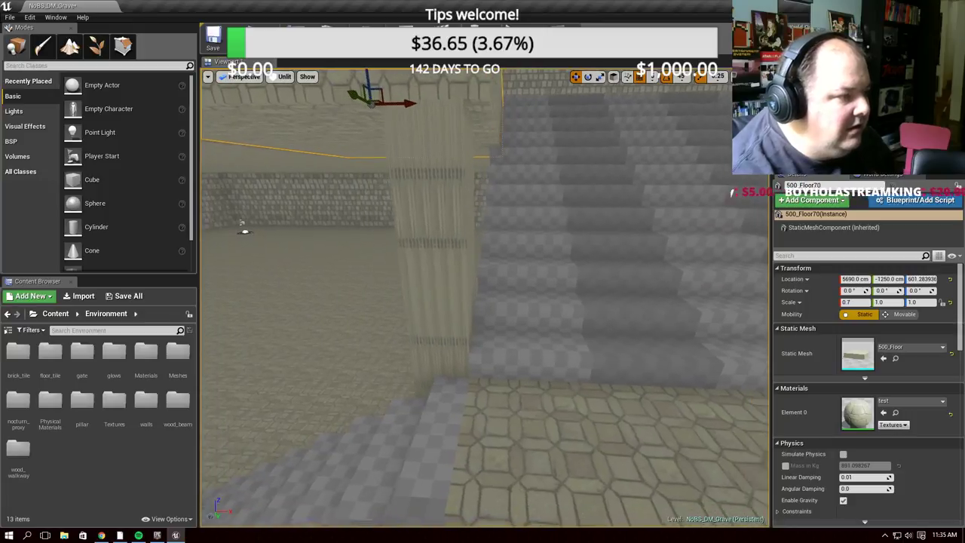
pyautogui.press('f')
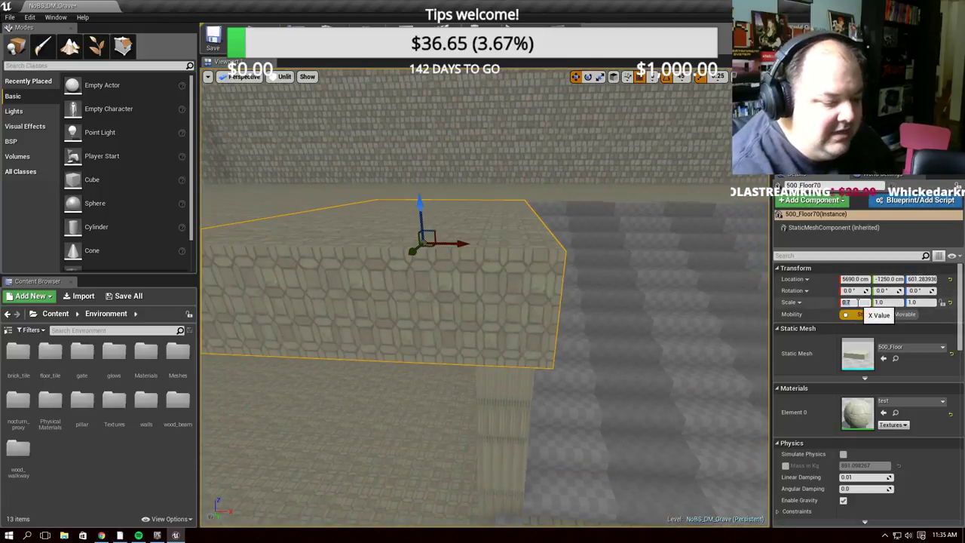
pyautogui.write('8')
pyautogui.press('Return')
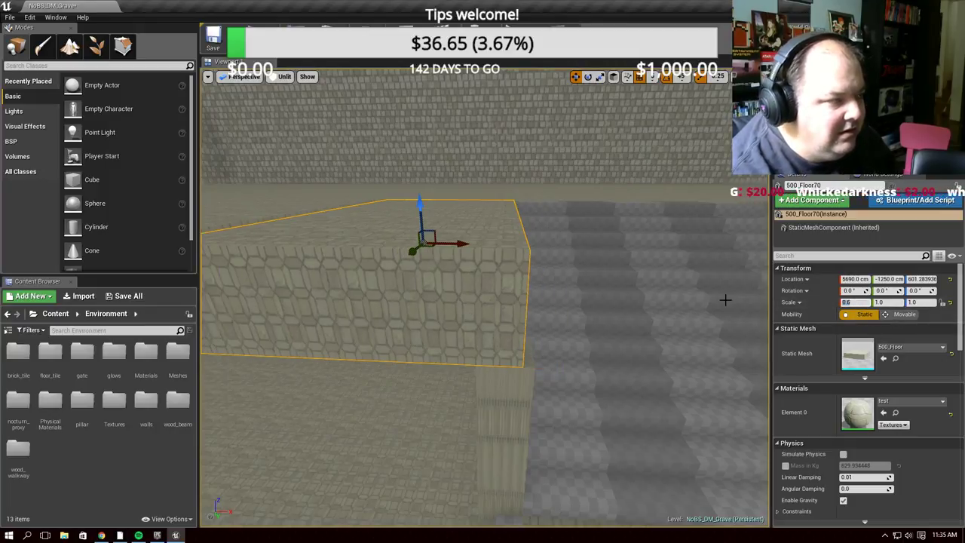
pyautogui.moveTo(726, 299)
pyautogui.mouseDown(button='right')
pyautogui.moveTo(701, 324)
pyautogui.moveTo(688, 290)
pyautogui.mouseUp(button='right')
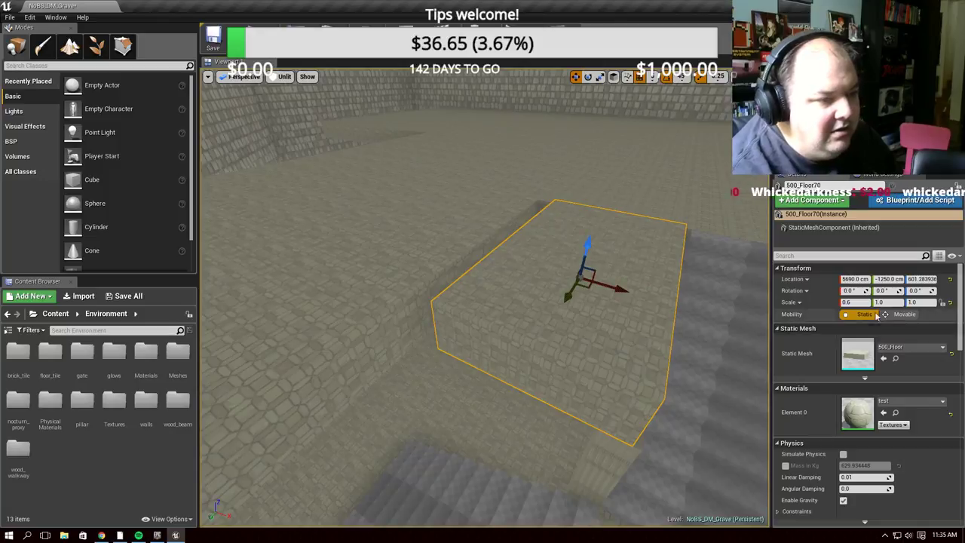
pyautogui.write('0.7')
pyautogui.press('Return')
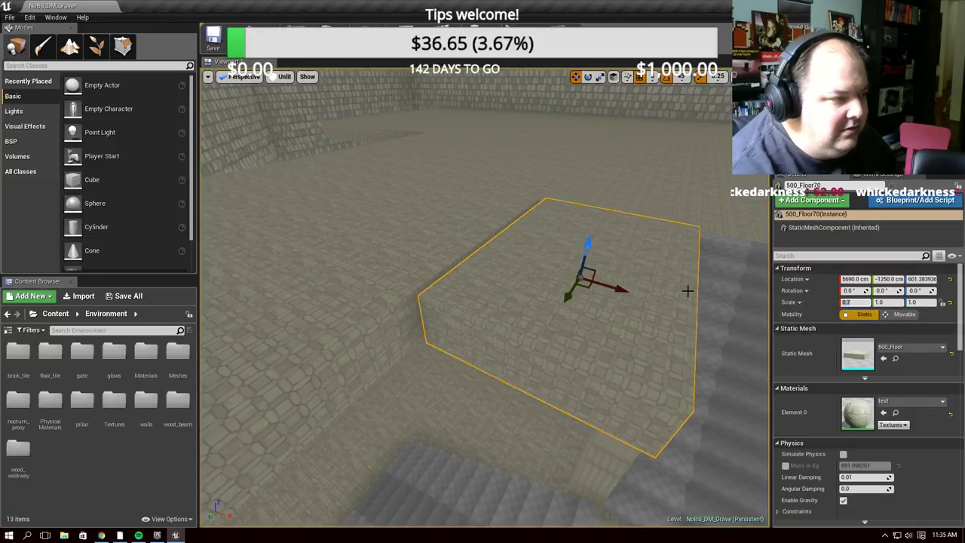
# Nudge the floor piece to X 5675, keeping it level with the floor
pyautogui.moveTo(623, 291); pyautogui.dragTo(617, 291)
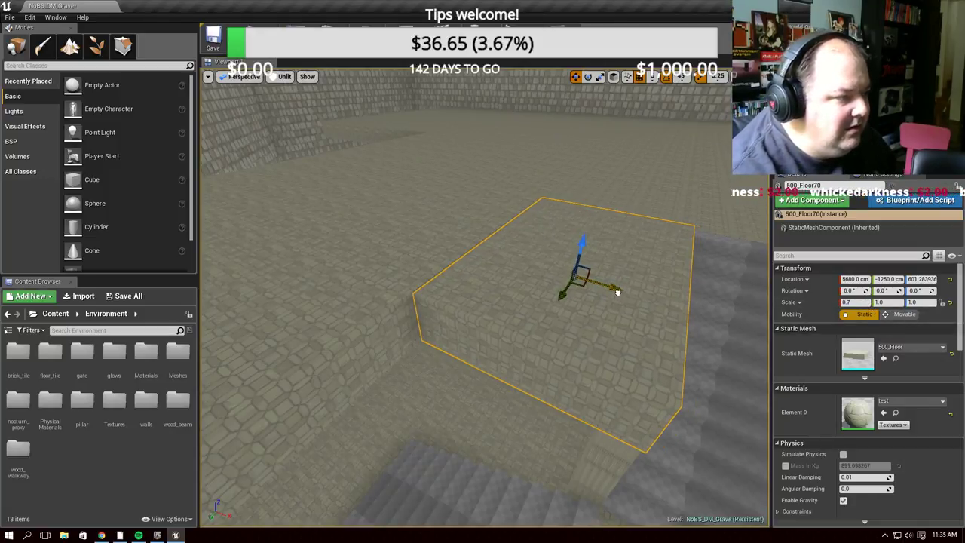
pyautogui.moveTo(616, 292)
pyautogui.mouseDown(button='right')
pyautogui.moveTo(596, 279)
pyautogui.moveTo(598, 256)
pyautogui.mouseUp(button='right')
pyautogui.moveTo(599, 257); pyautogui.dragTo(589, 287)
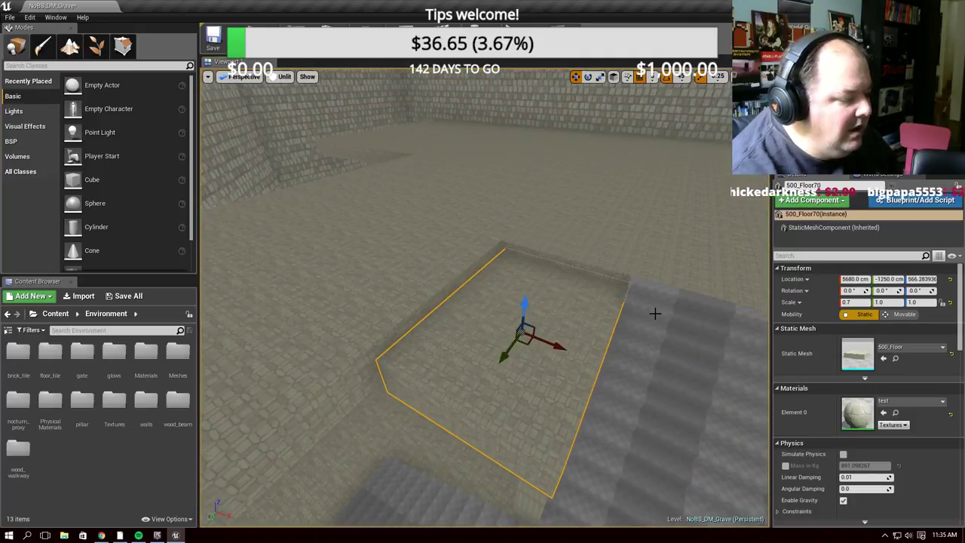
pyautogui.hotkey('ctrl', 'z')
pyautogui.moveTo(690, 338); pyautogui.dragTo(690, 338, button='right')
pyautogui.moveTo(544, 149); pyautogui.dragTo(544, 167)
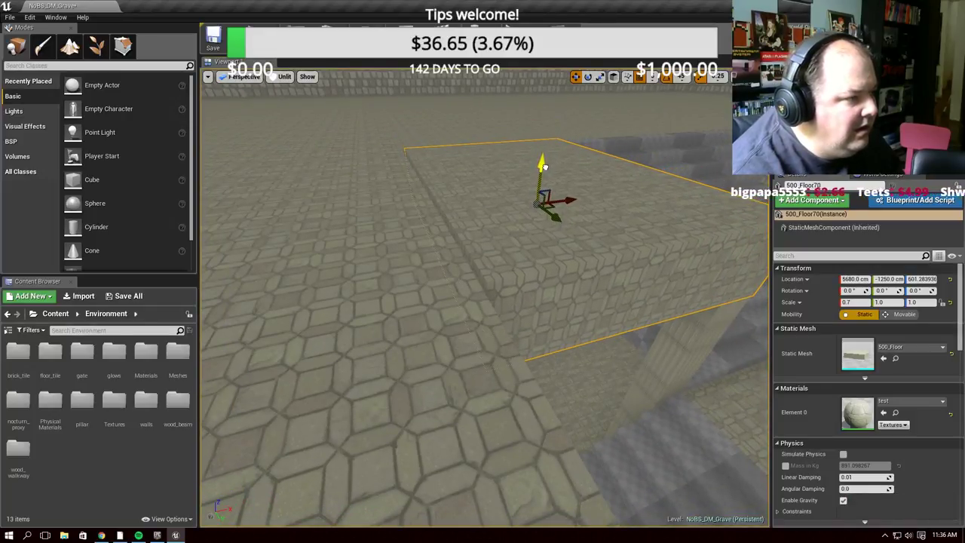
pyautogui.moveTo(571, 197); pyautogui.dragTo(565, 200)
pyautogui.moveTo(565, 200)
pyautogui.mouseDown(button='right')
pyautogui.moveTo(599, 151)
pyautogui.moveTo(634, 153)
pyautogui.mouseUp(button='right')
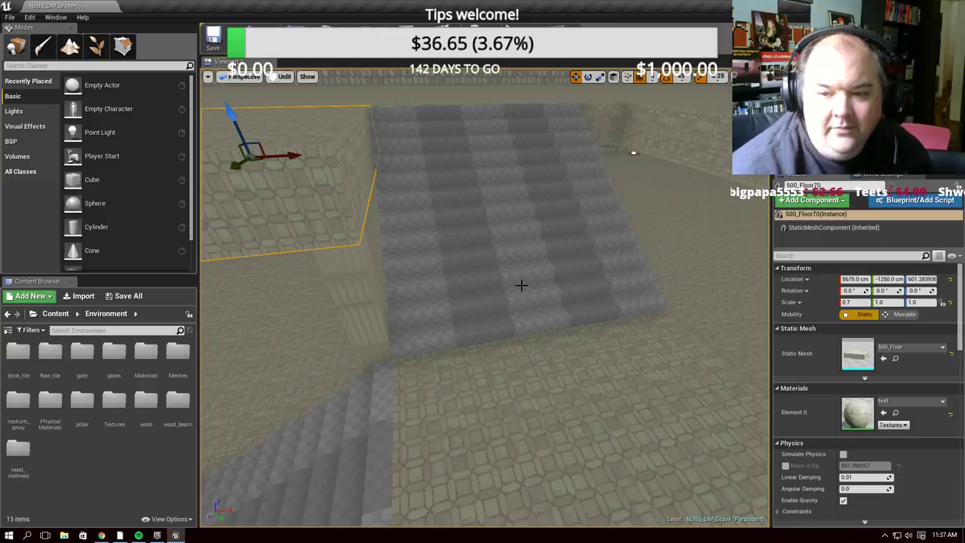
# Fly through the level, then Alt-drag a floor slab copy, 500_Floor72, to X 6525
pyautogui.moveTo(555, 191); pyautogui.dragTo(555, 191, button='right')
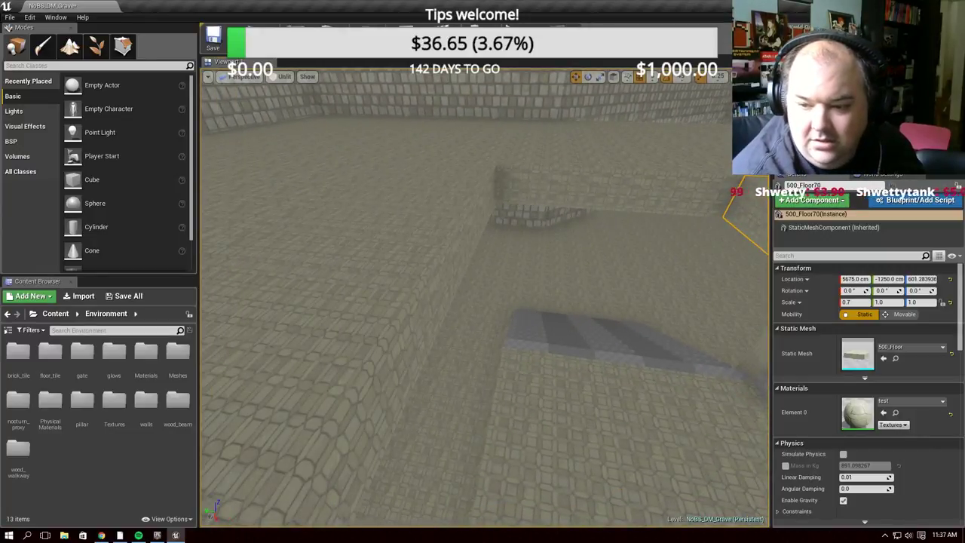
pyautogui.moveTo(555, 191); pyautogui.dragTo(549, 197, button='right')
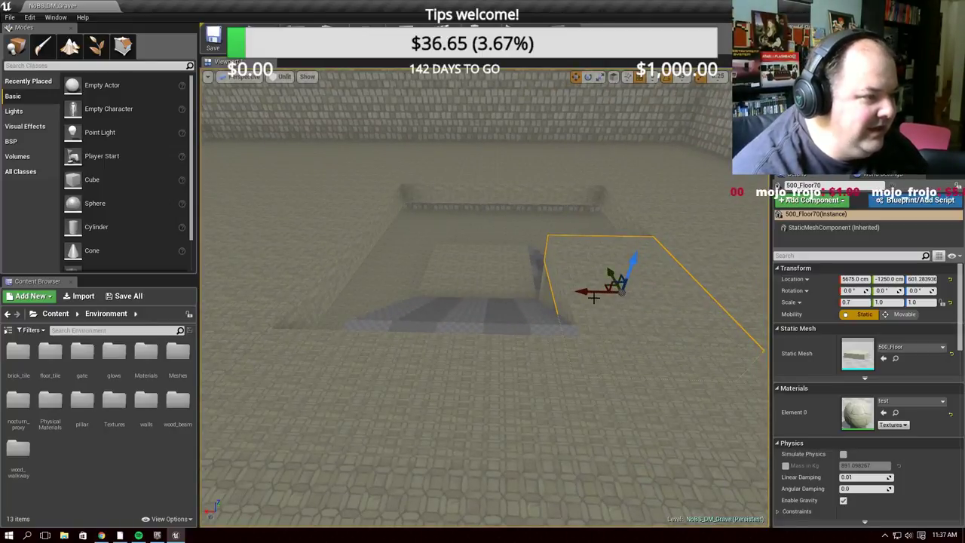
pyautogui.moveTo(592, 290)
pyautogui.keyDown('alt'); pyautogui.mouseDown()
pyautogui.moveTo(262, 227)
pyautogui.moveTo(270, 212)
pyautogui.mouseUp(); pyautogui.keyUp('alt')
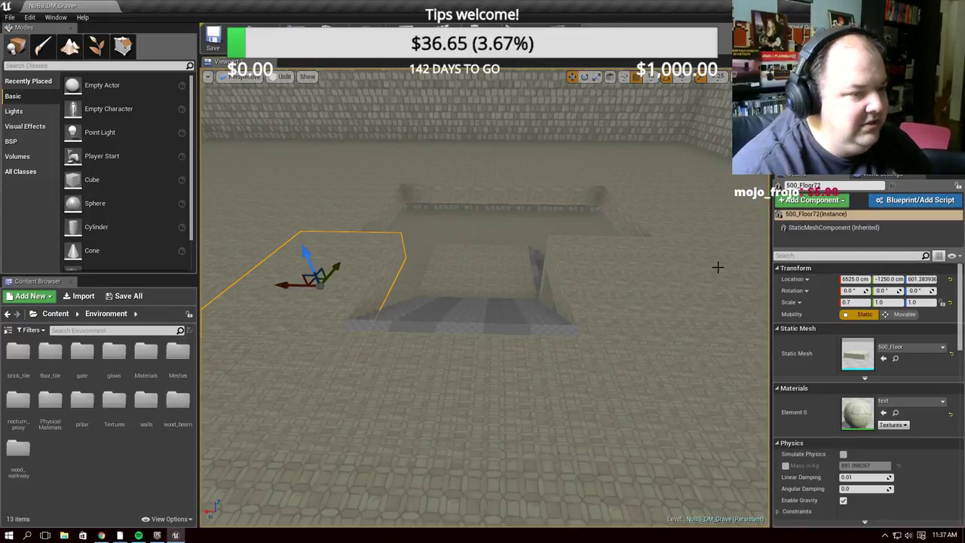
# Set floor slab 500_Floor72's Scale X to 0.3
pyautogui.click(853, 302)
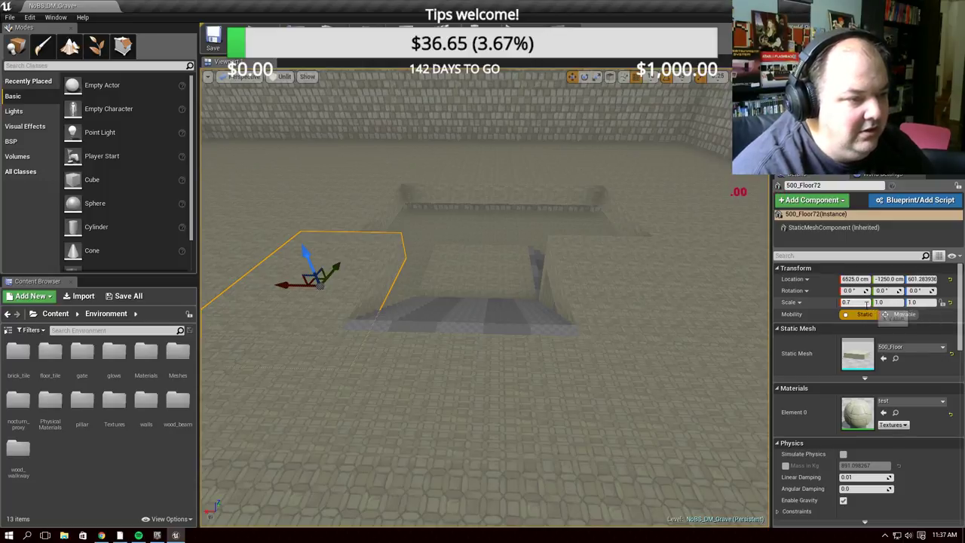
pyautogui.write('10')
pyautogui.press('Return')
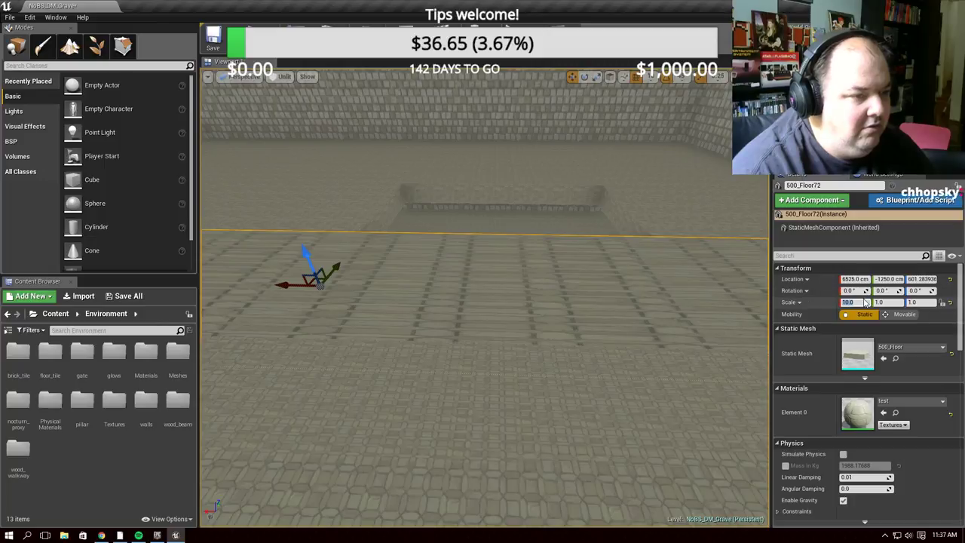
pyautogui.write('0.1')
pyautogui.press('Return')
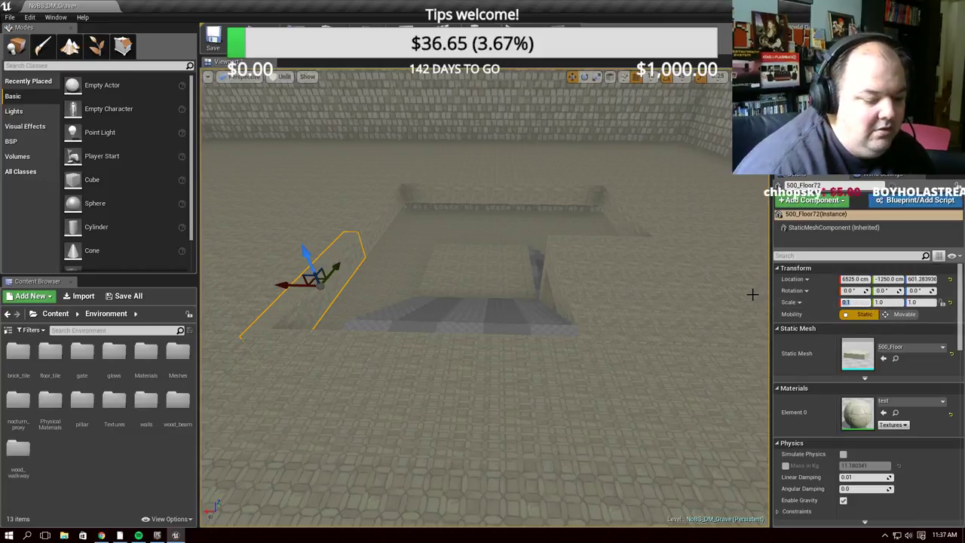
pyautogui.write('0.3')
pyautogui.press('Return')
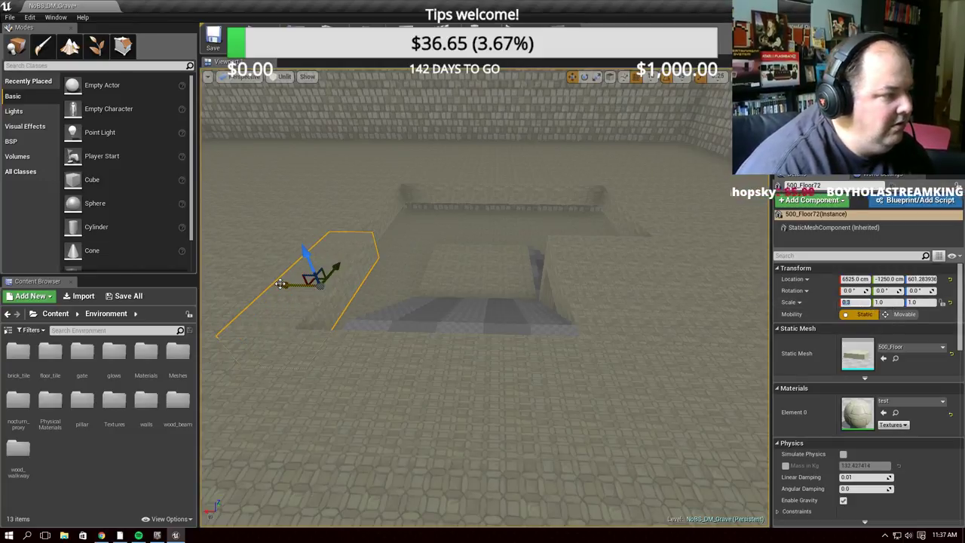
# Move the narrow slab to X 6425 and slide it along Y toward the stairs
pyautogui.moveTo(280, 283); pyautogui.dragTo(315, 285)
pyautogui.moveTo(318, 285); pyautogui.dragTo(466, 281, button='right')
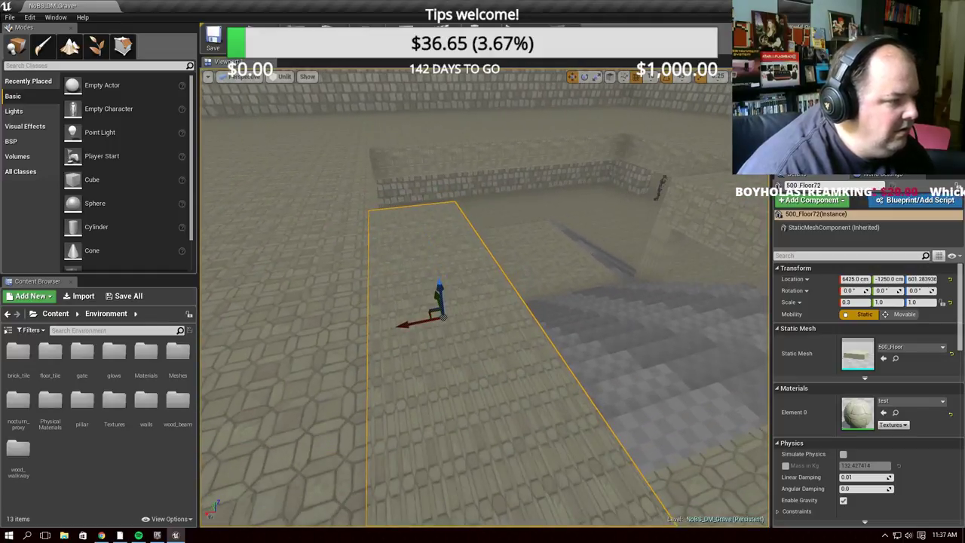
pyautogui.moveTo(362, 259); pyautogui.dragTo(362, 259, button='right')
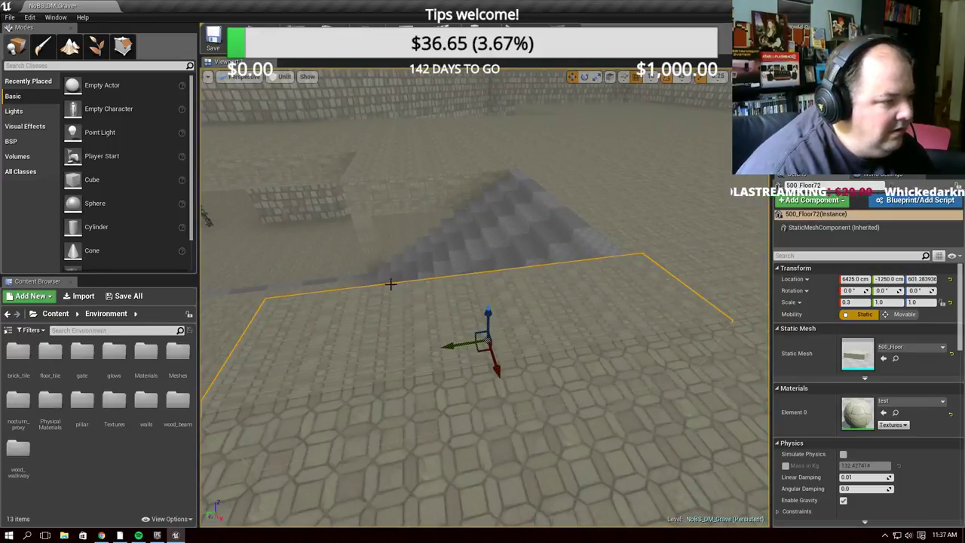
pyautogui.moveTo(452, 349); pyautogui.dragTo(430, 346)
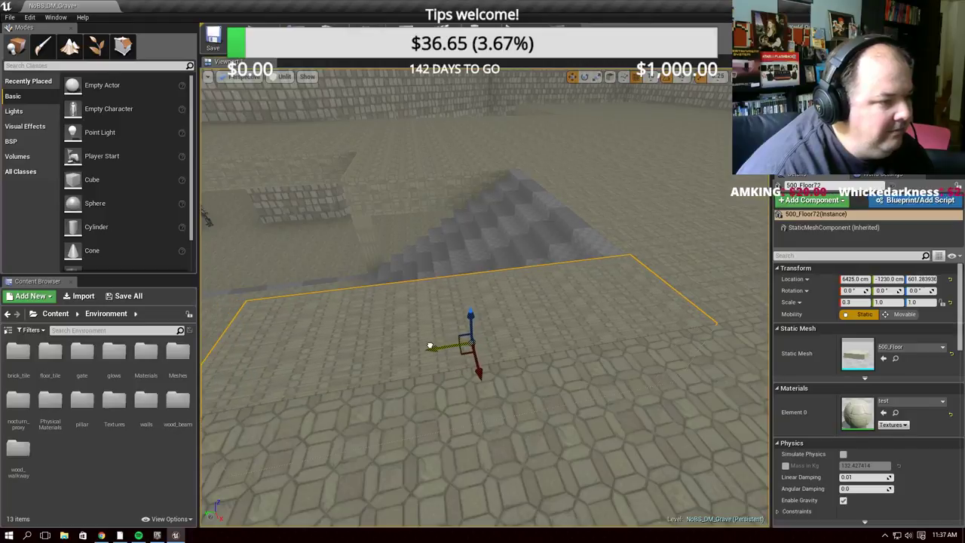
pyautogui.moveTo(490, 367); pyautogui.dragTo(536, 441, button='right')
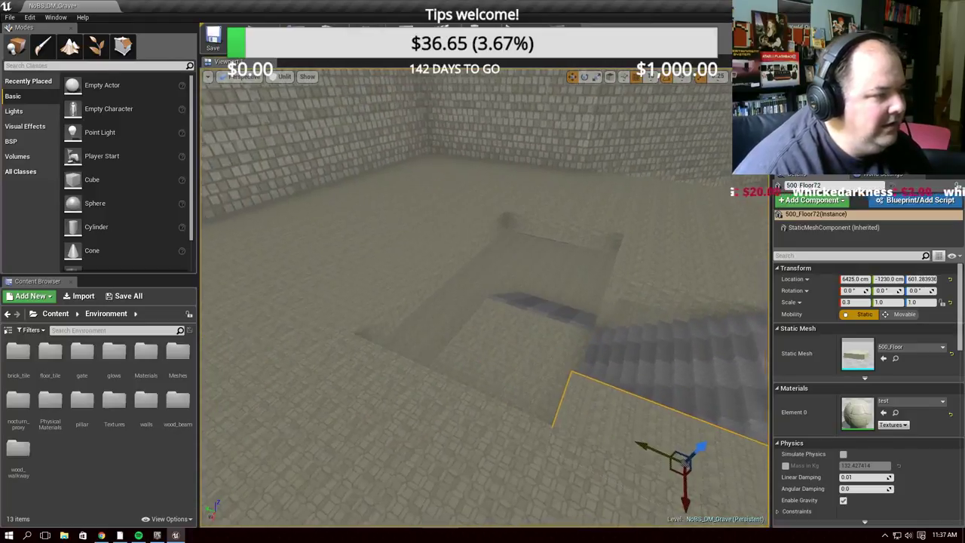
pyautogui.moveTo(552, 379); pyautogui.dragTo(422, 375)
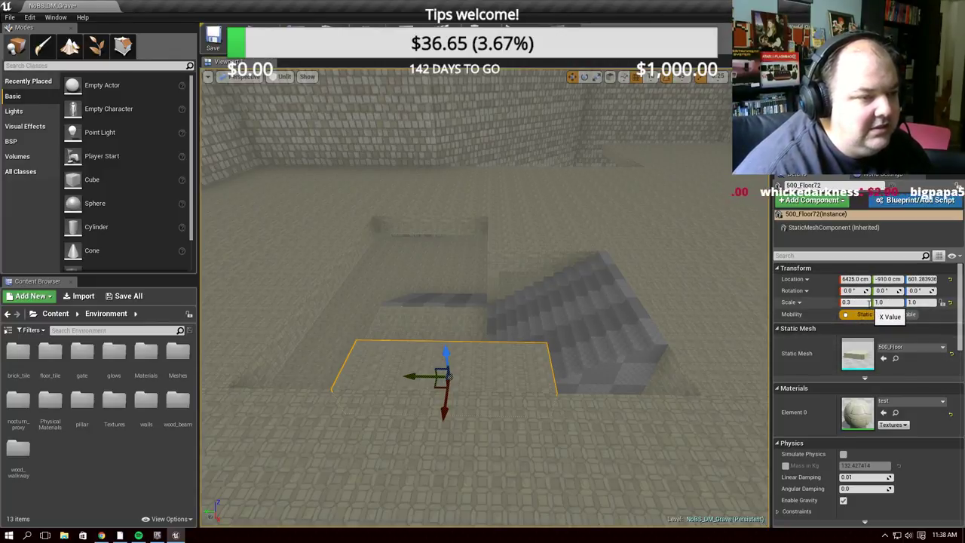
pyautogui.click(905, 316)
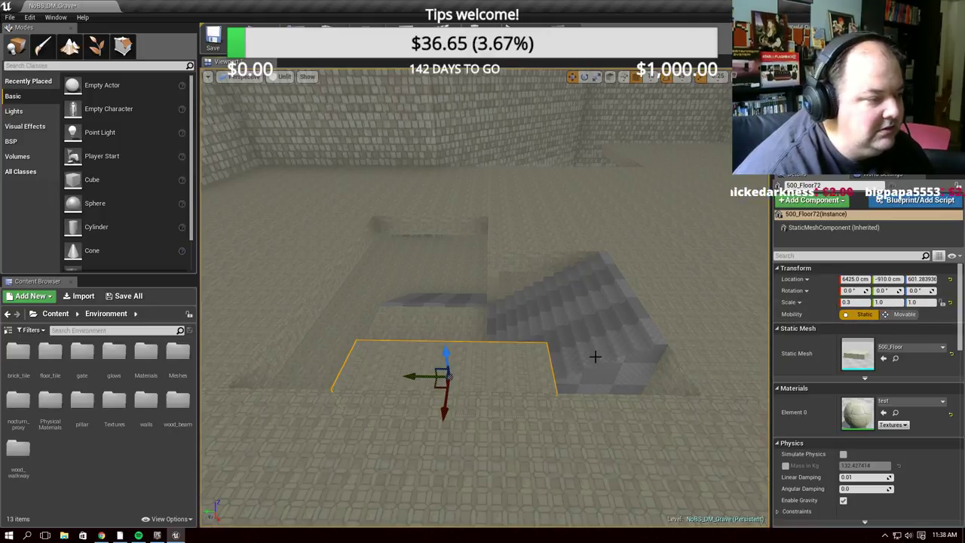
# Fine-tune the slab beside the stairs, then Alt-drag a copy, 500_Floor73, along Y to -1195
pyautogui.moveTo(407, 375); pyautogui.dragTo(320, 375)
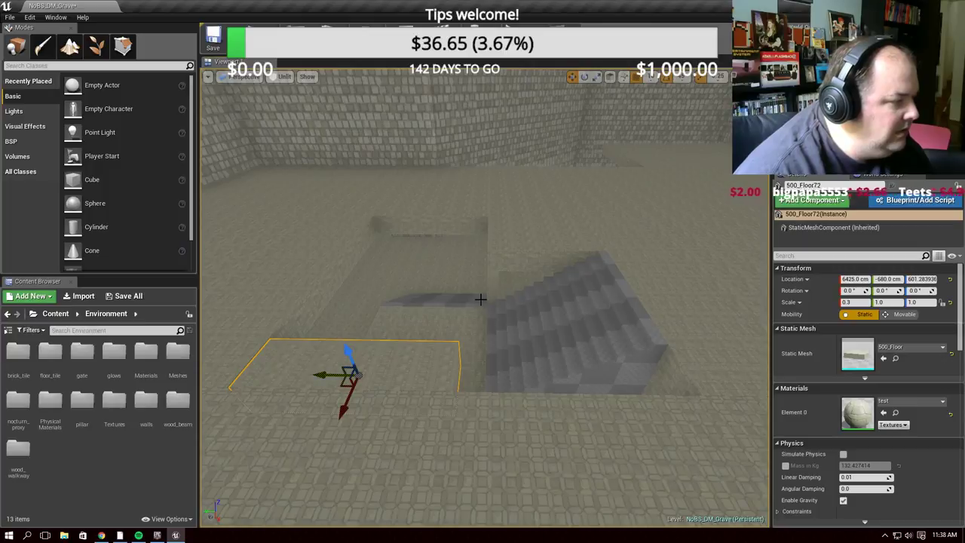
pyautogui.moveTo(481, 299); pyautogui.dragTo(666, 327, button='right')
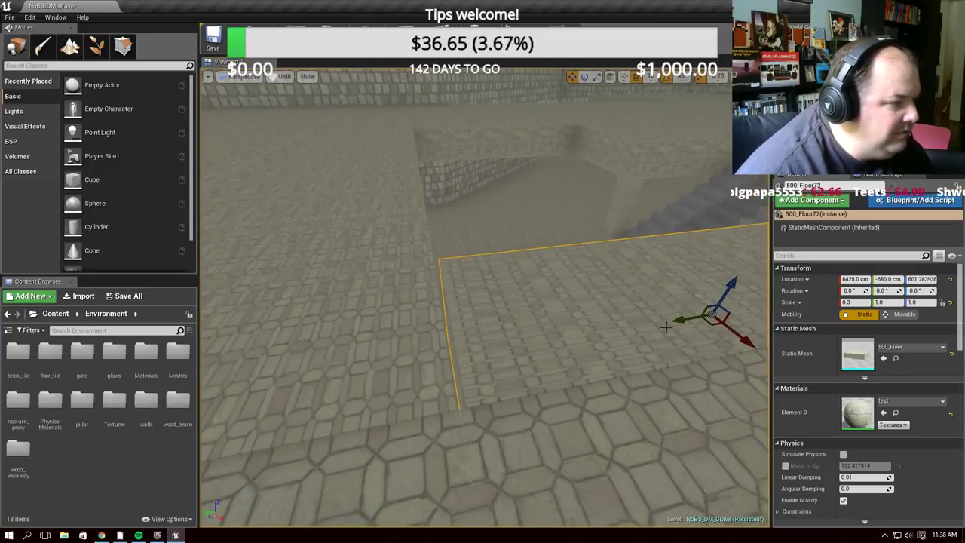
pyautogui.moveTo(673, 325); pyautogui.dragTo(666, 328)
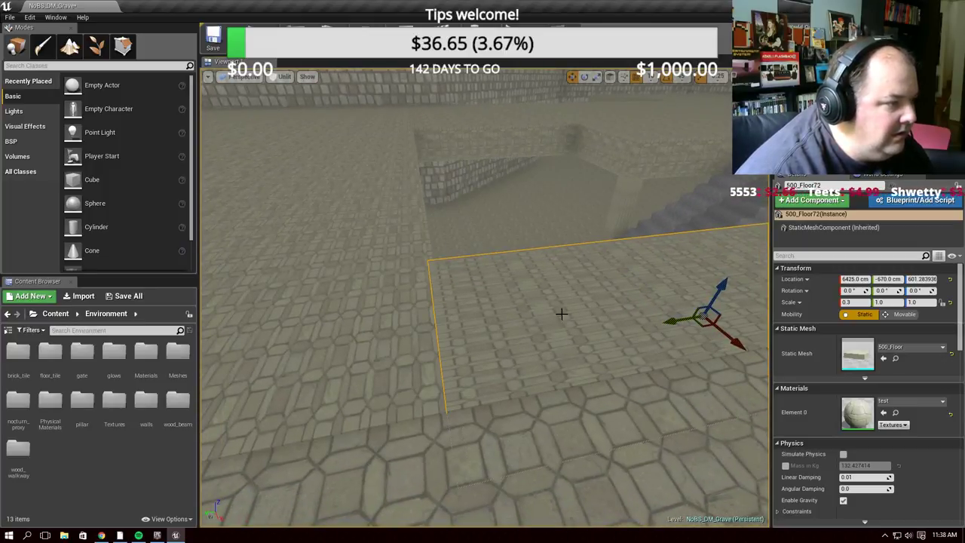
pyautogui.moveTo(562, 313); pyautogui.dragTo(528, 316, button='right')
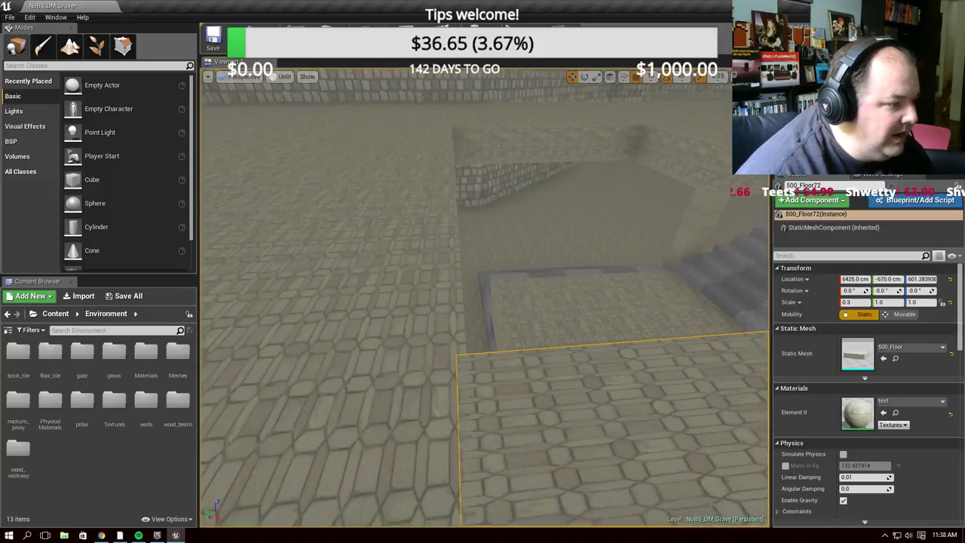
pyautogui.press('f')
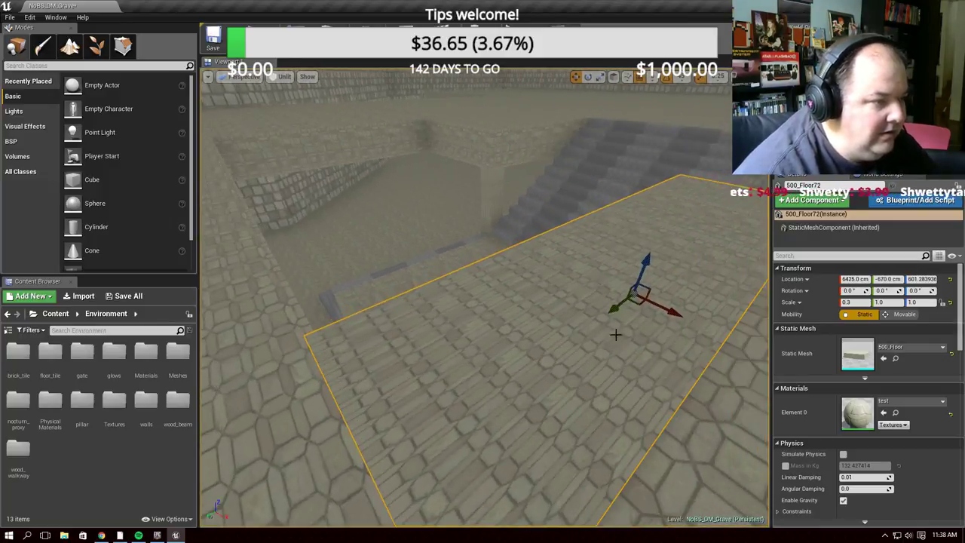
pyautogui.moveTo(614, 309); pyautogui.dragTo(620, 307)
pyautogui.moveTo(453, 287)
pyautogui.mouseDown(button='right')
pyautogui.moveTo(377, 301)
pyautogui.moveTo(497, 345)
pyautogui.mouseUp(button='right')
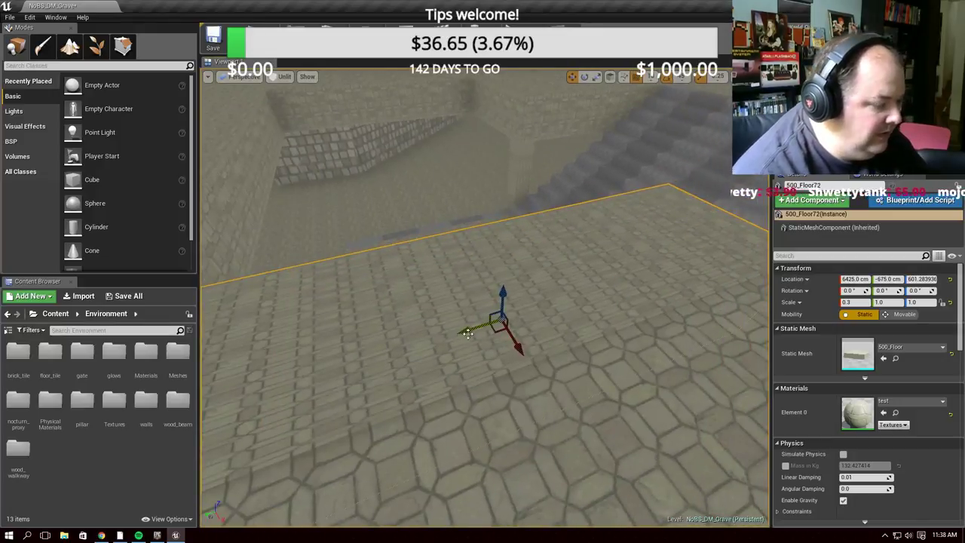
pyautogui.keyDown('alt'); pyautogui.moveTo(469, 329); pyautogui.dragTo(725, 313); pyautogui.keyUp('alt')
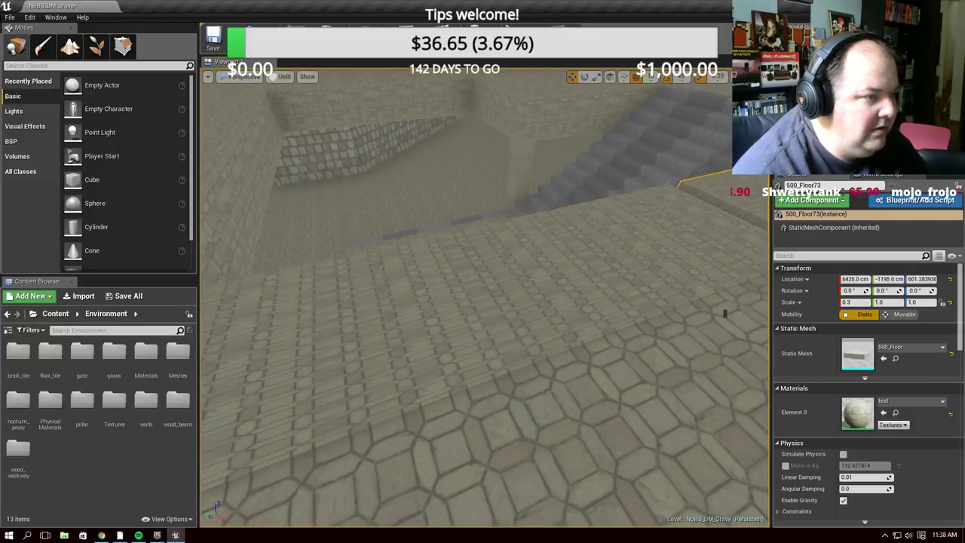
# Check floor pieces 500_Floor69 and 500_Floor73, then save the NoBS_DM_Grave level
pyautogui.moveTo(603, 272)
pyautogui.mouseDown(button='right')
pyautogui.moveTo(436, 345)
pyautogui.moveTo(324, 347)
pyautogui.moveTo(482, 347)
pyautogui.mouseUp(button='right')
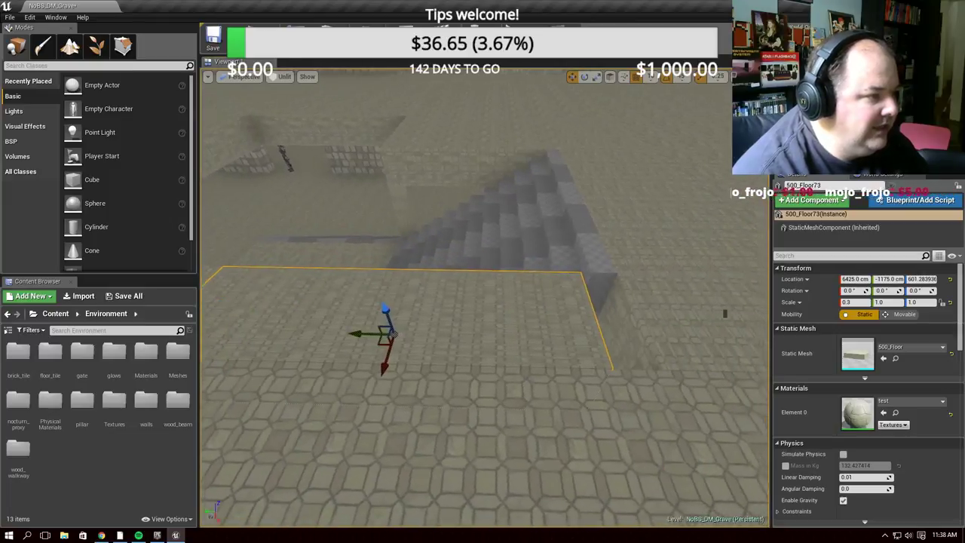
pyautogui.click(567, 317)
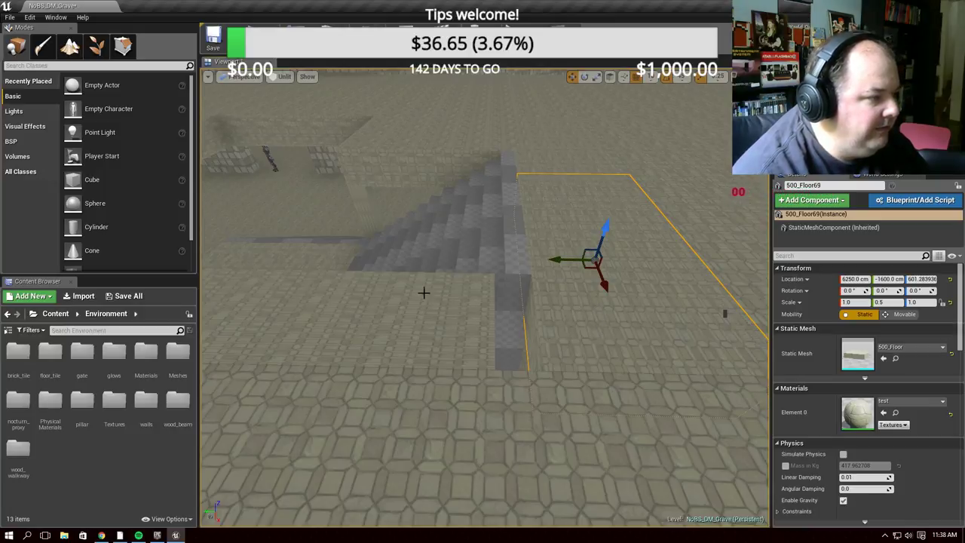
pyautogui.click(457, 328)
pyautogui.moveTo(366, 222); pyautogui.dragTo(331, 226, button='right')
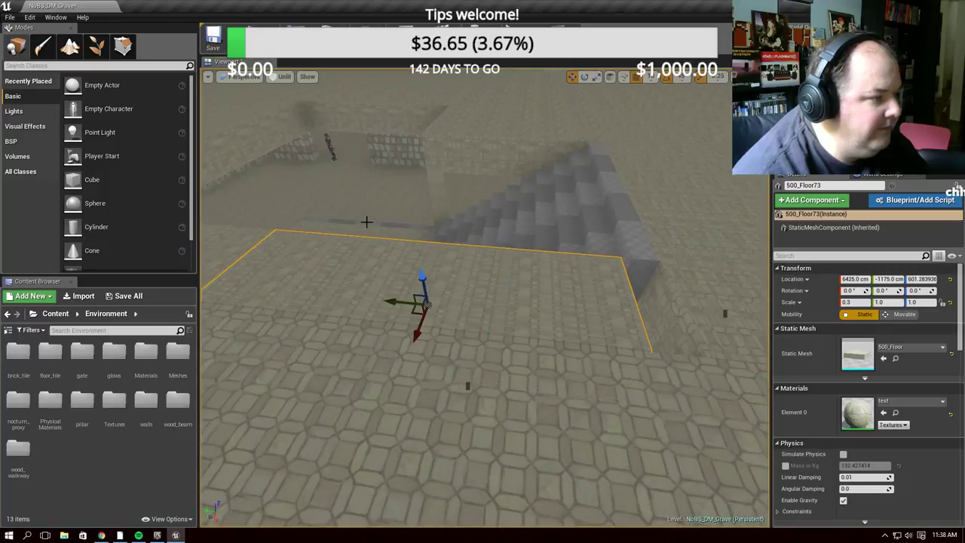
pyautogui.click(214, 39)
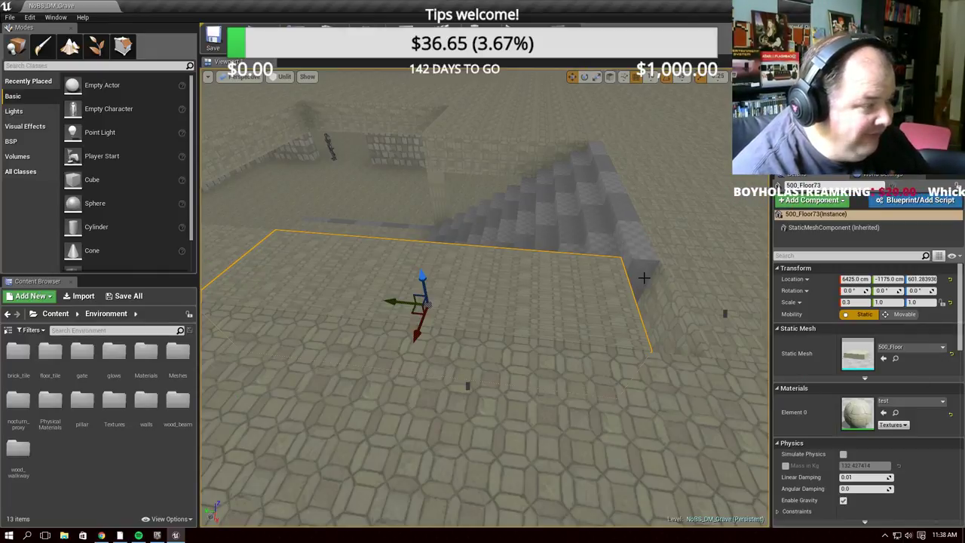
# Set the cobblestone floor slab's Scale X to 0.3 in the Details panel
pyautogui.moveTo(509, 225); pyautogui.dragTo(538, 278, button='middle')
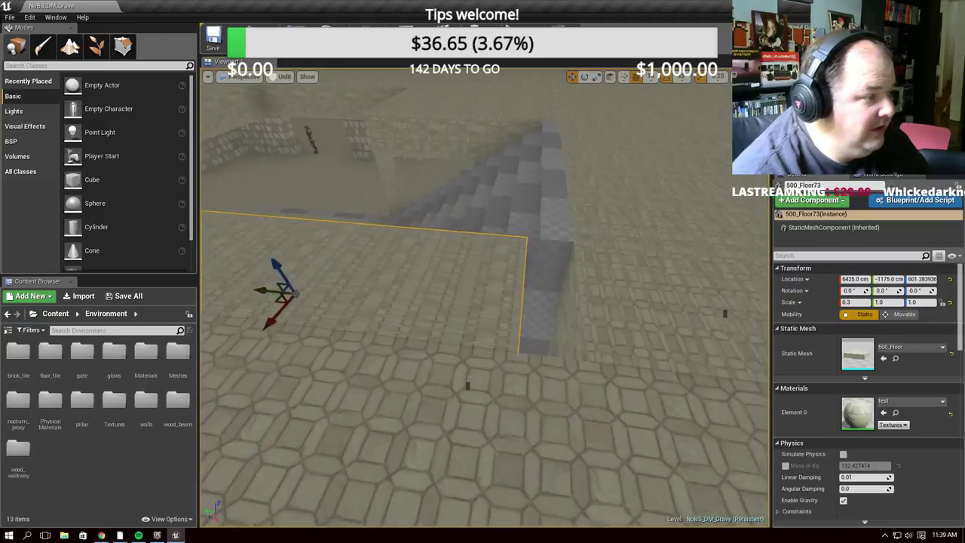
pyautogui.moveTo(467, 385); pyautogui.dragTo(467, 386, button='right')
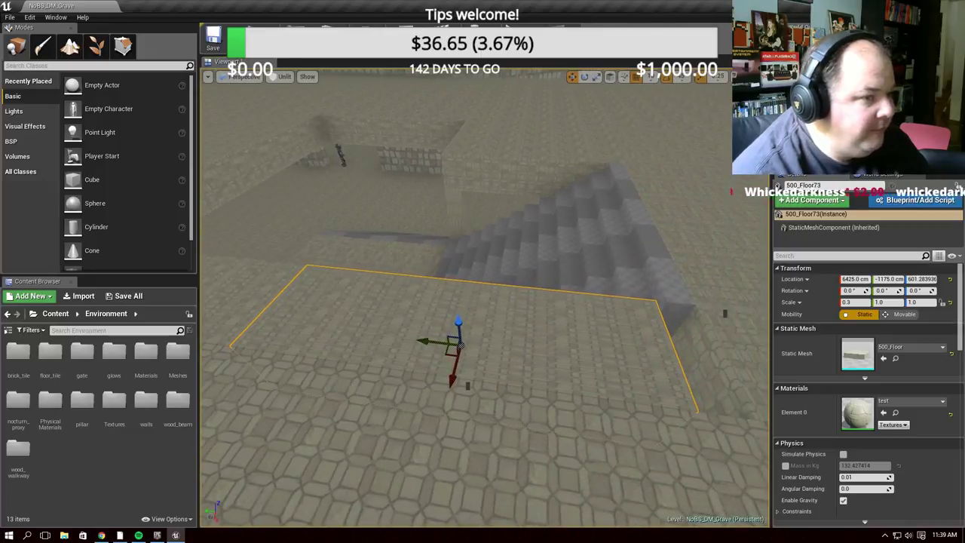
pyautogui.click(855, 302)
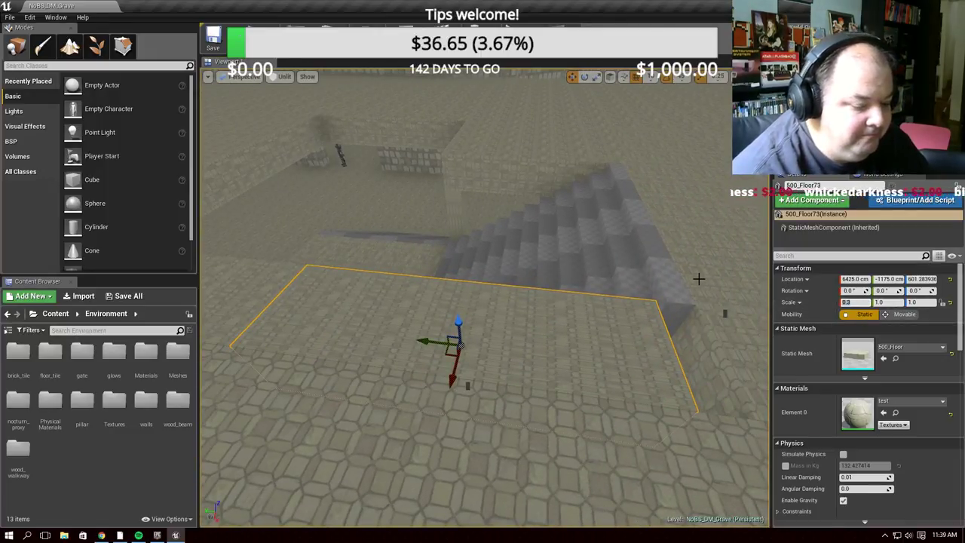
pyautogui.write('5')
pyautogui.write('.5')
pyautogui.press('Return')
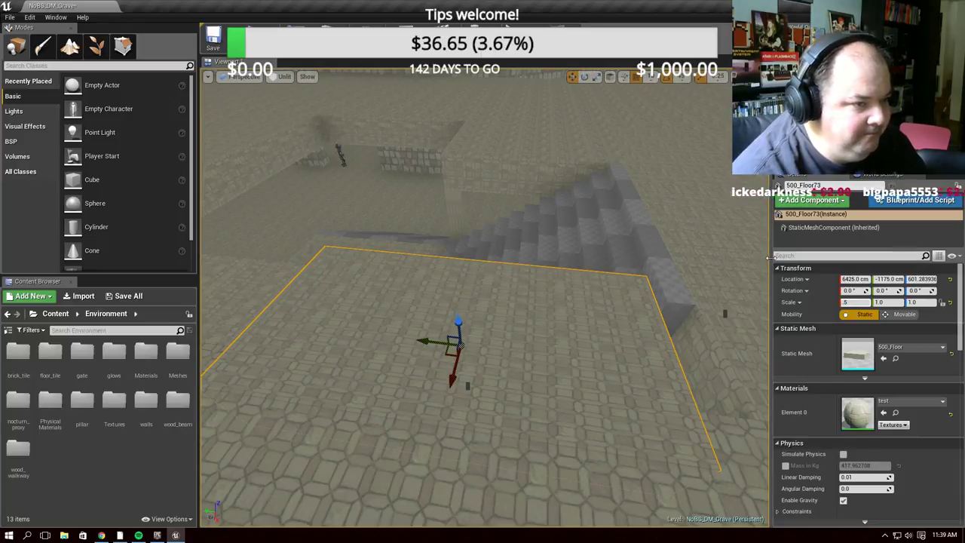
pyautogui.click(856, 301)
pyautogui.write('5')
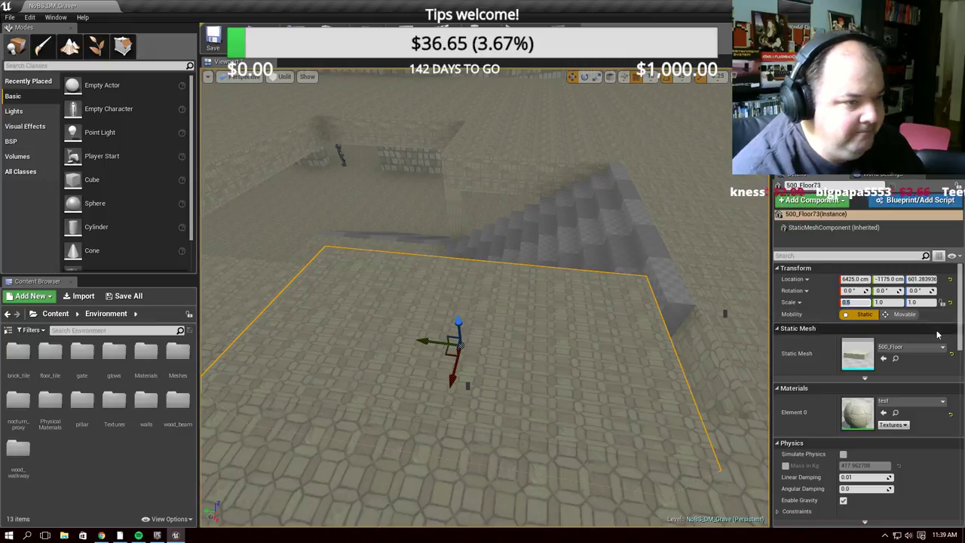
pyautogui.write('5')
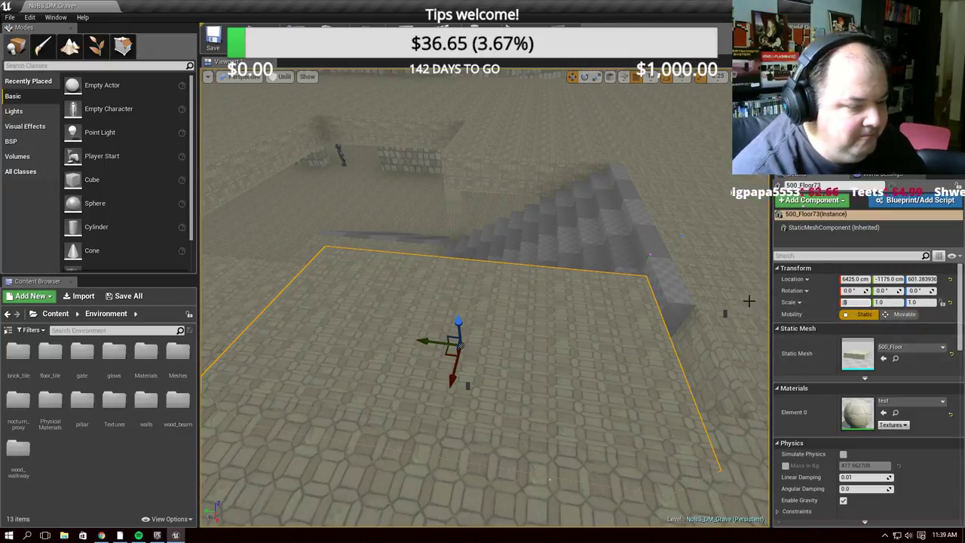
pyautogui.write('0.8')
pyautogui.press('Return')
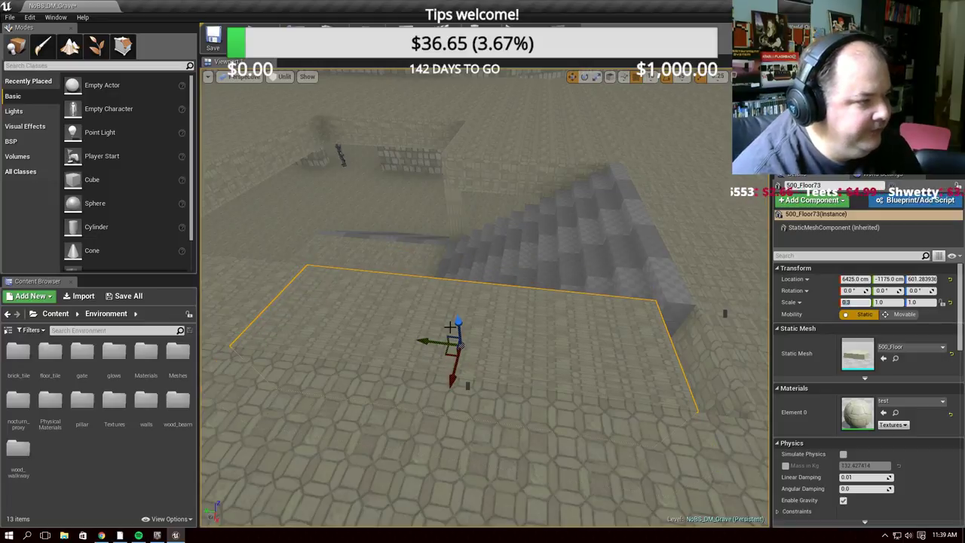
# Set the slab's Scale Y to 1.1 and nudge it along Y to about −1175 cm
pyautogui.moveTo(441, 342); pyautogui.dragTo(482, 346)
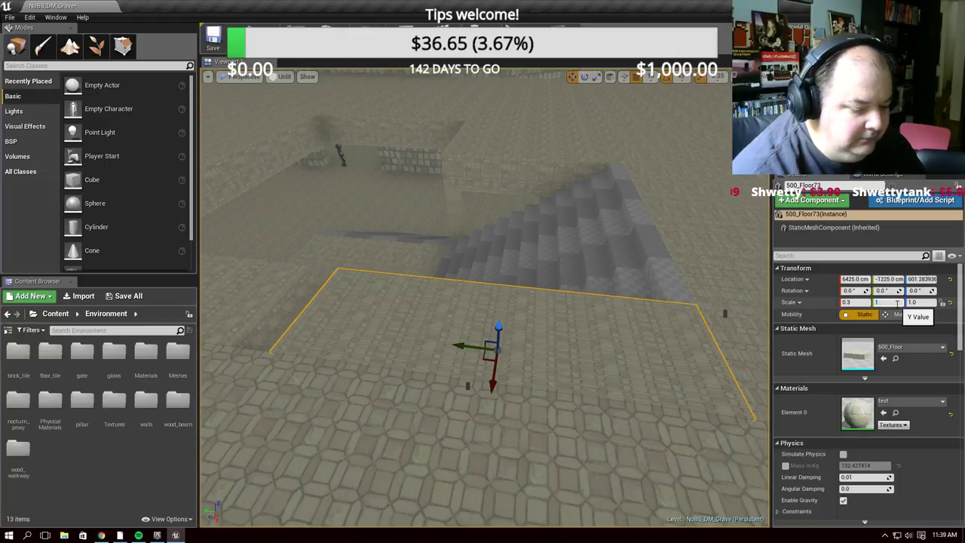
pyautogui.write('2')
pyautogui.press('Return')
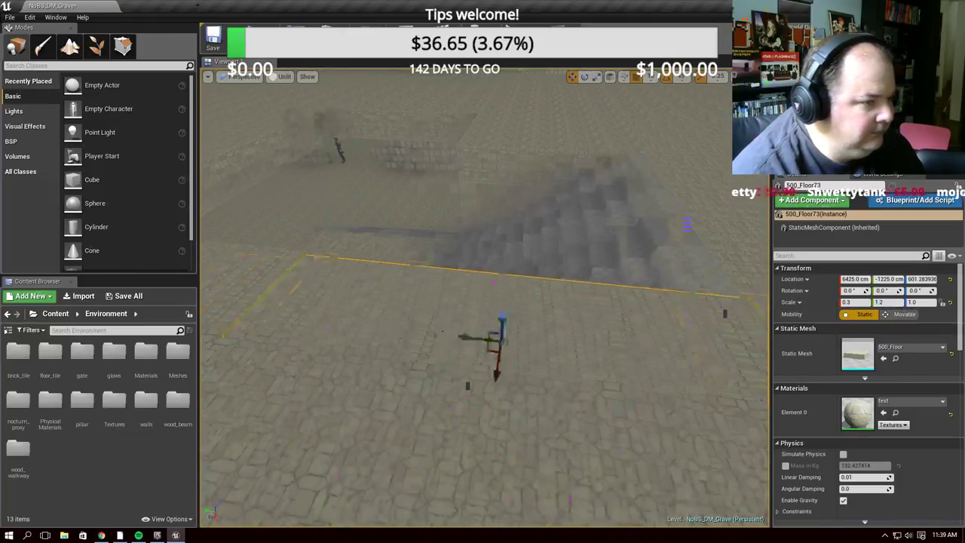
pyautogui.moveTo(528, 392); pyautogui.dragTo(437, 377, button='middle')
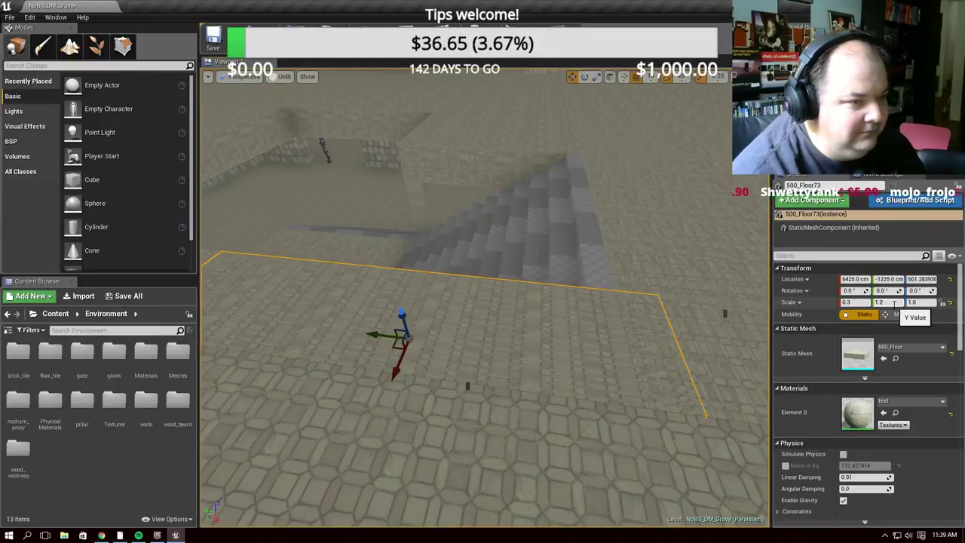
pyautogui.write('1.1')
pyautogui.press('Return')
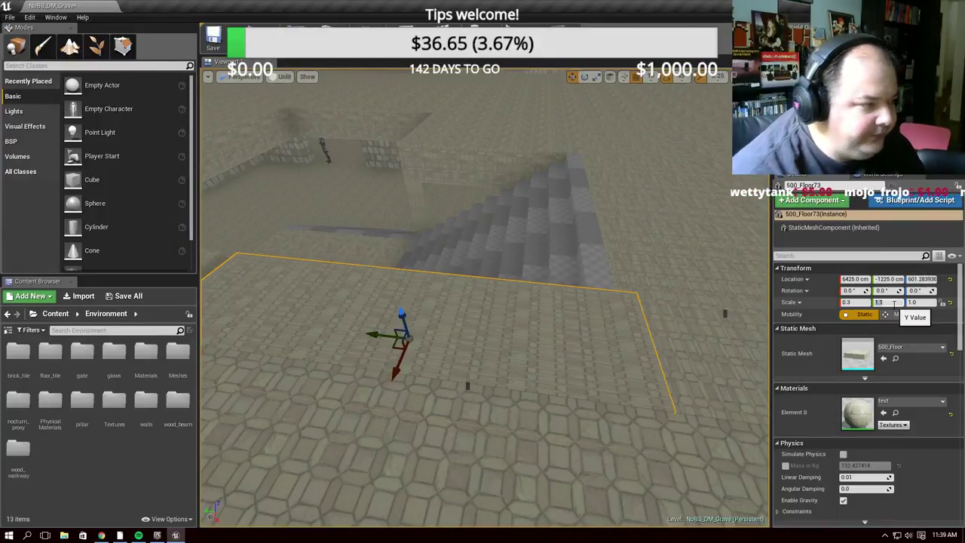
pyautogui.moveTo(717, 267); pyautogui.dragTo(627, 262, button='right')
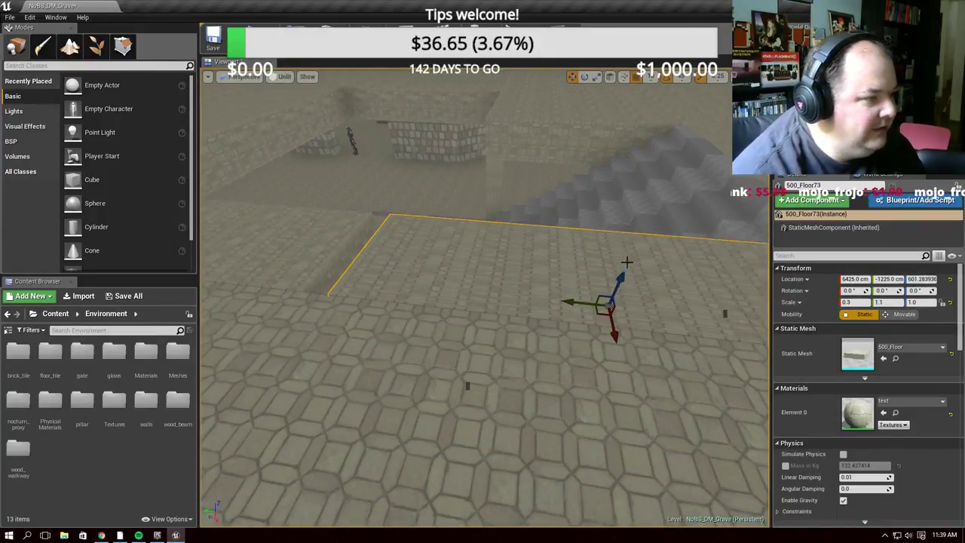
pyautogui.moveTo(561, 304); pyautogui.dragTo(532, 305)
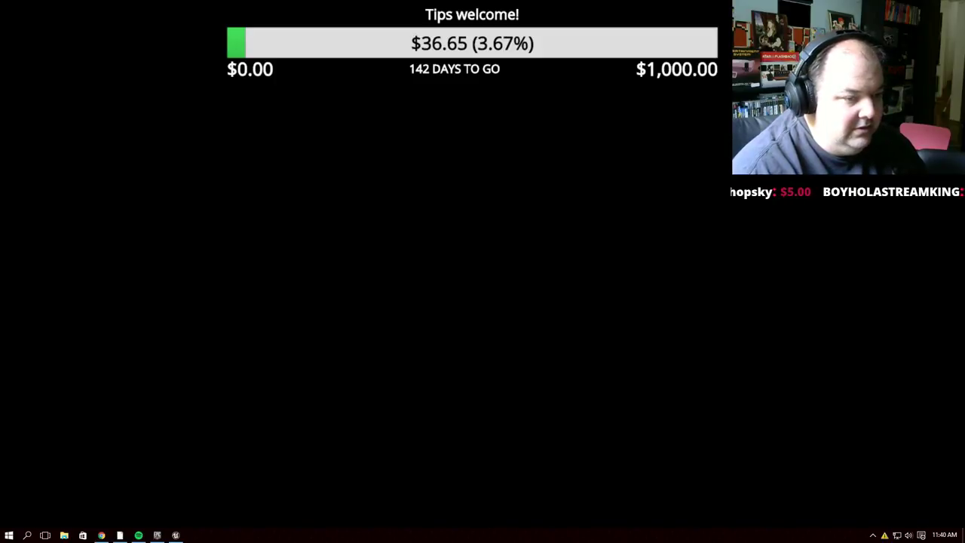
# Close the ShooterGame Unreal Editor window from its taskbar entry
pyautogui.press('super')
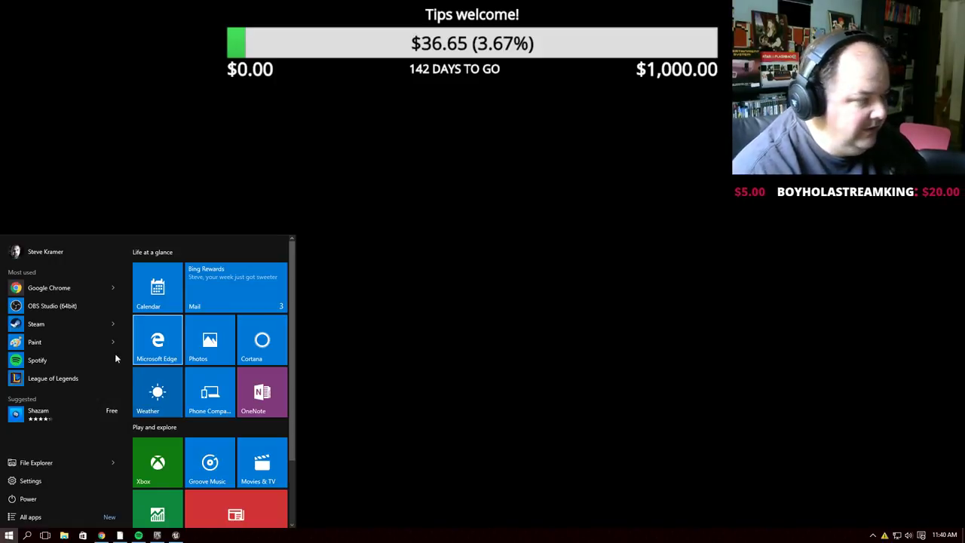
pyautogui.click(178, 533)
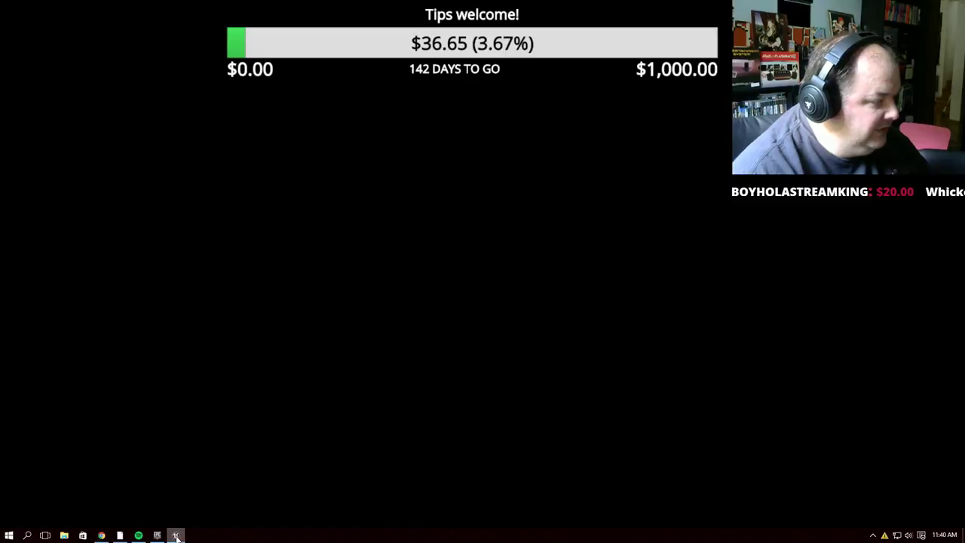
pyautogui.rightClick(177, 536)
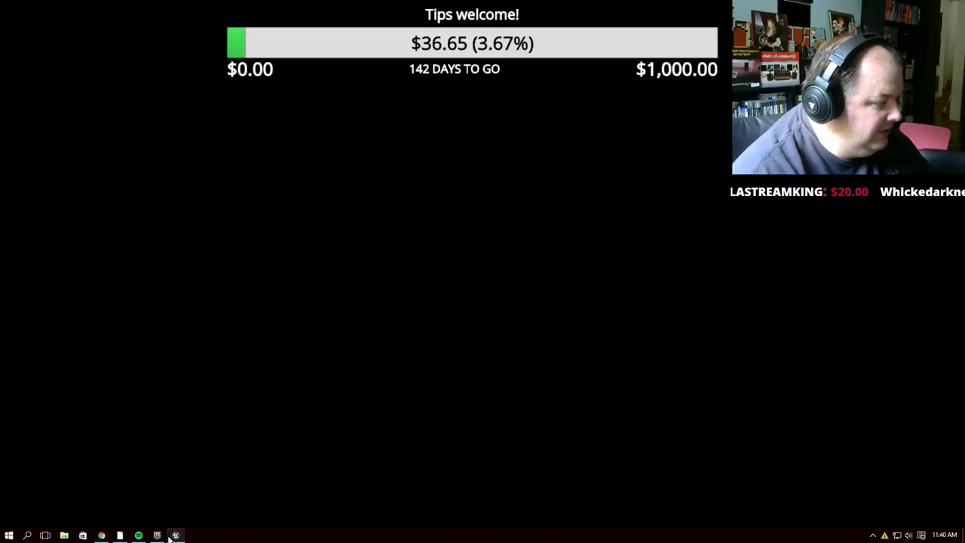
pyautogui.moveTo(176, 535)
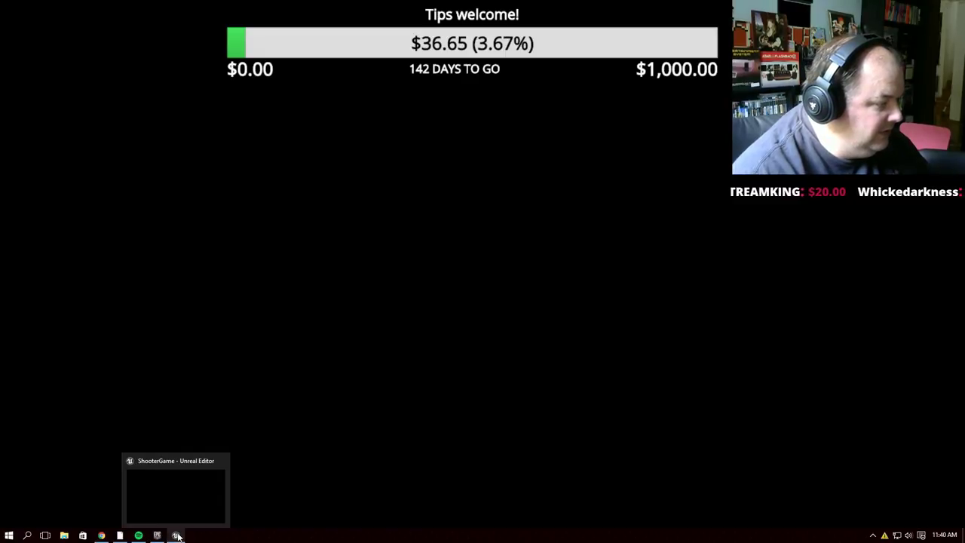
pyautogui.click(223, 463)
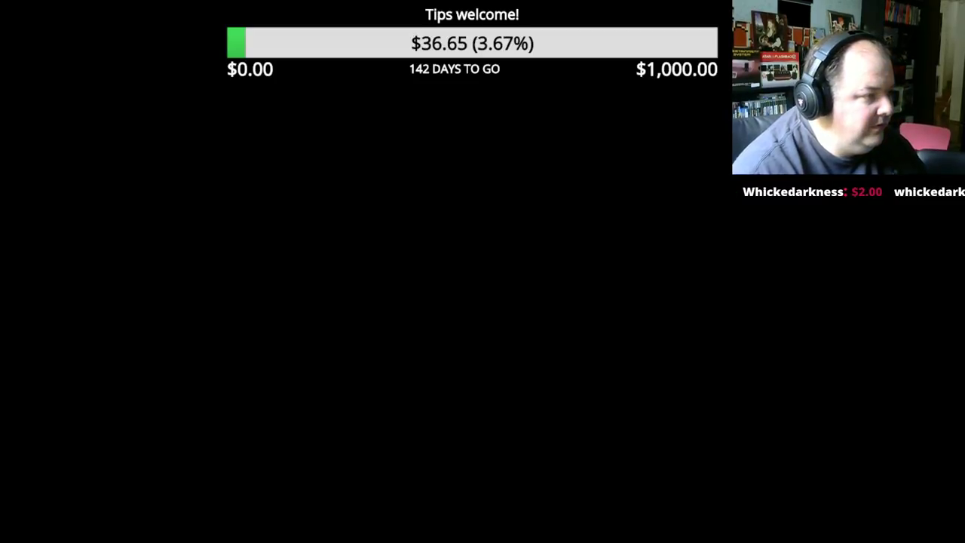
# End the Unreal Engine process in Task Manager
pyautogui.hotkey('ctrl', 'shift', 'Escape')
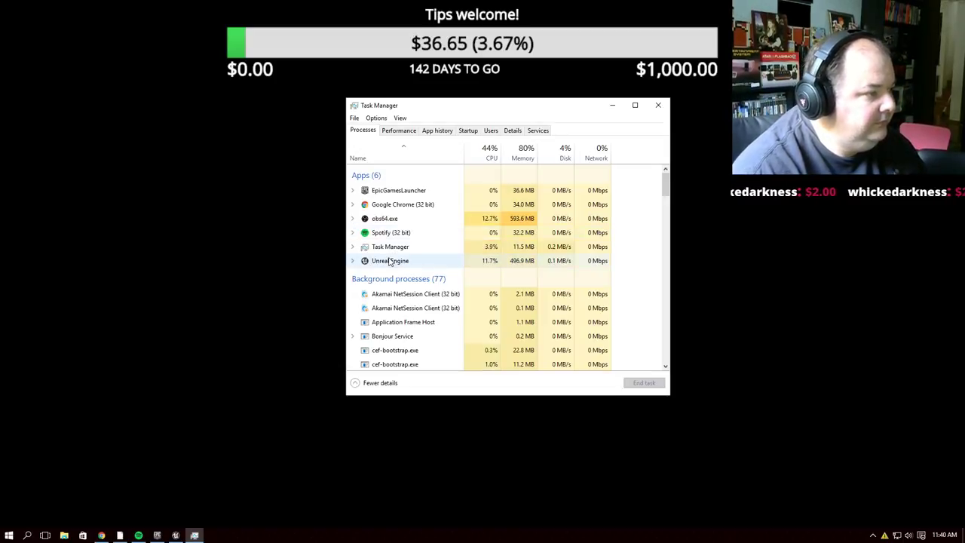
pyautogui.rightClick(389, 260)
pyautogui.click(401, 276)
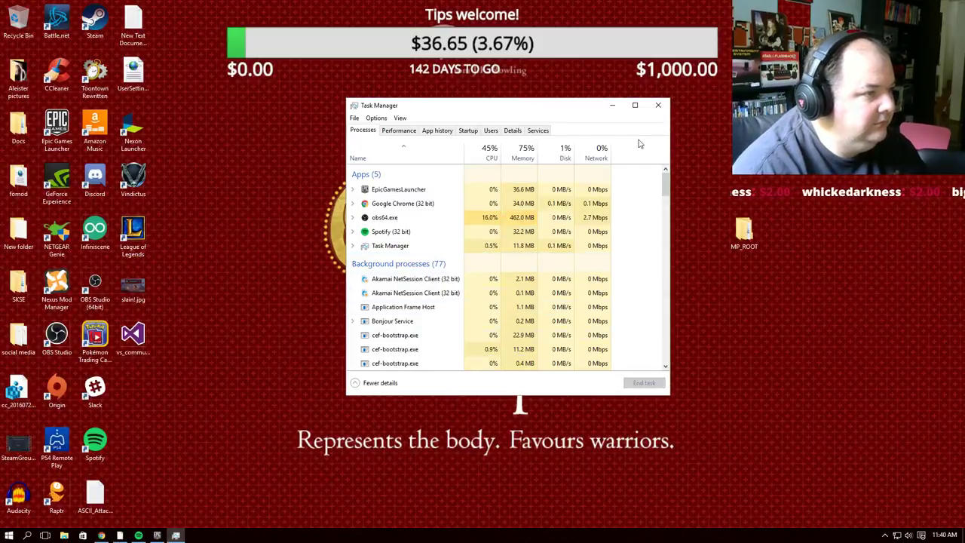
# Close Task Manager and launch the ShooterGame project from the Epic Games Launcher Library
pyautogui.click(657, 105)
pyautogui.click(157, 535)
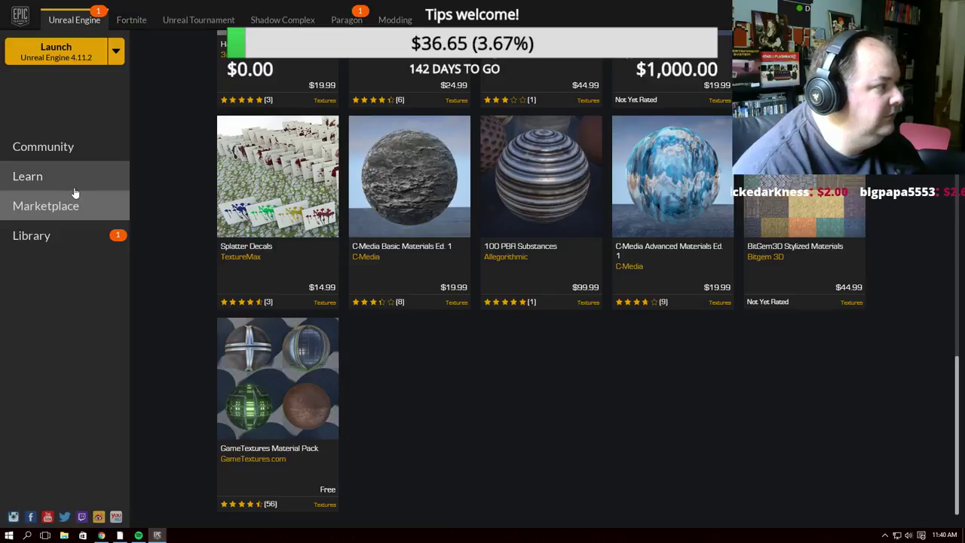
pyautogui.click(30, 237)
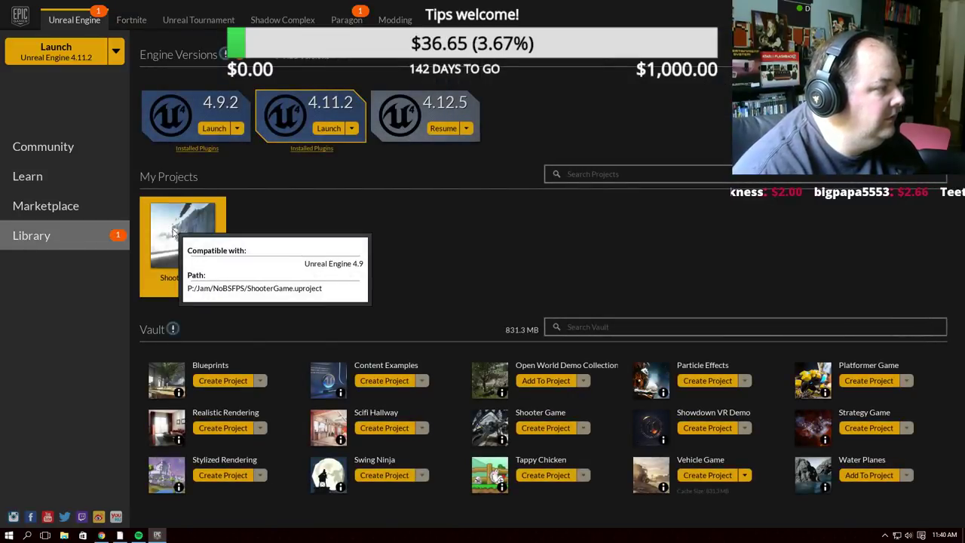
pyautogui.doubleClick(174, 231)
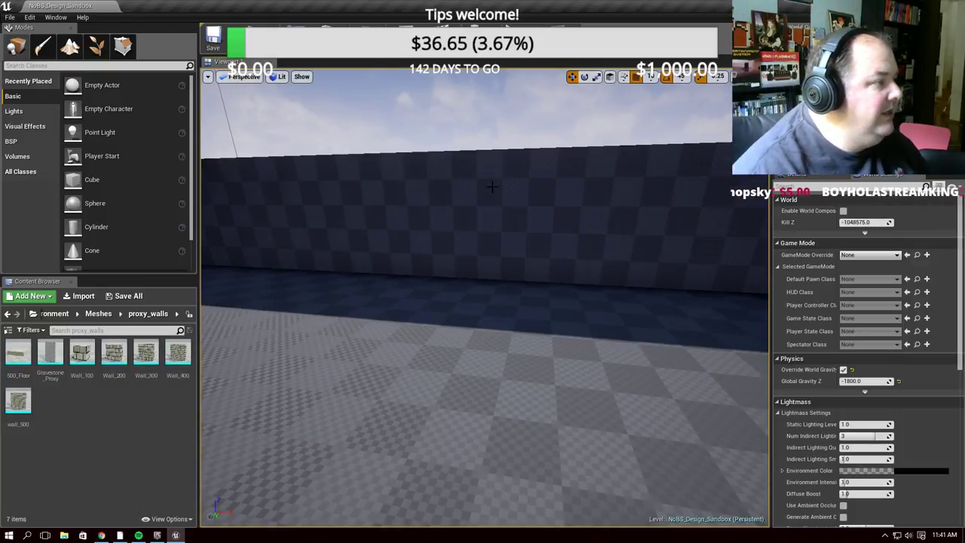
# Load the NoBS_DM_Grave map through File > Open Level
pyautogui.click(9, 17)
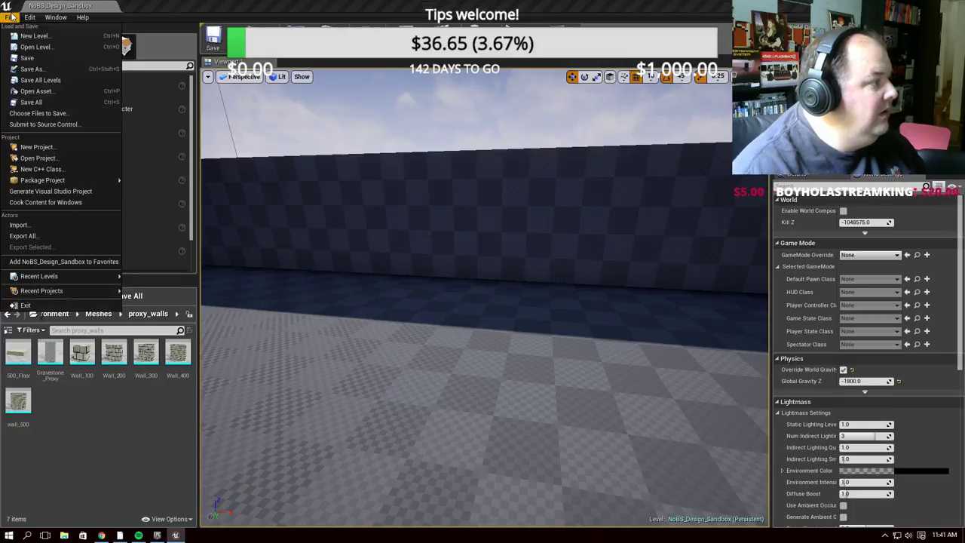
pyautogui.click(53, 49)
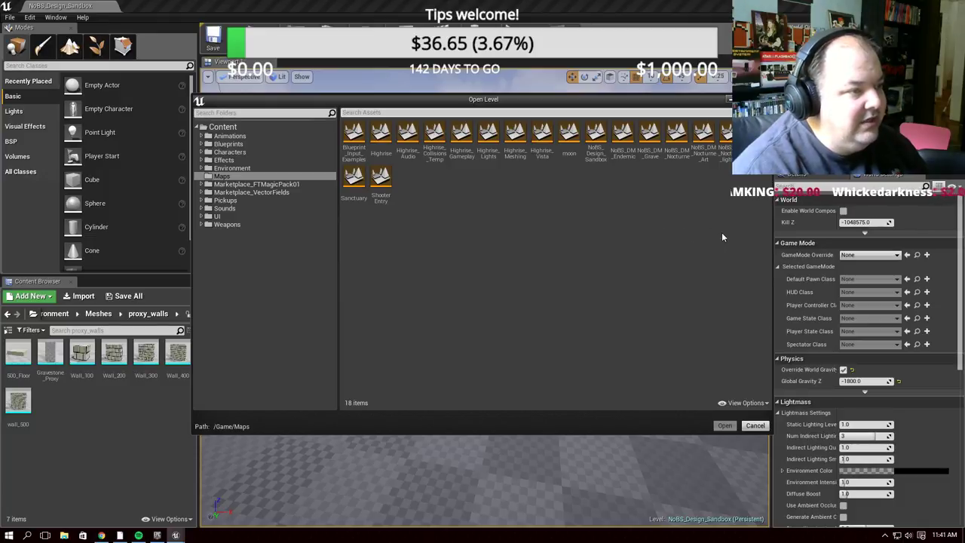
pyautogui.click(650, 140)
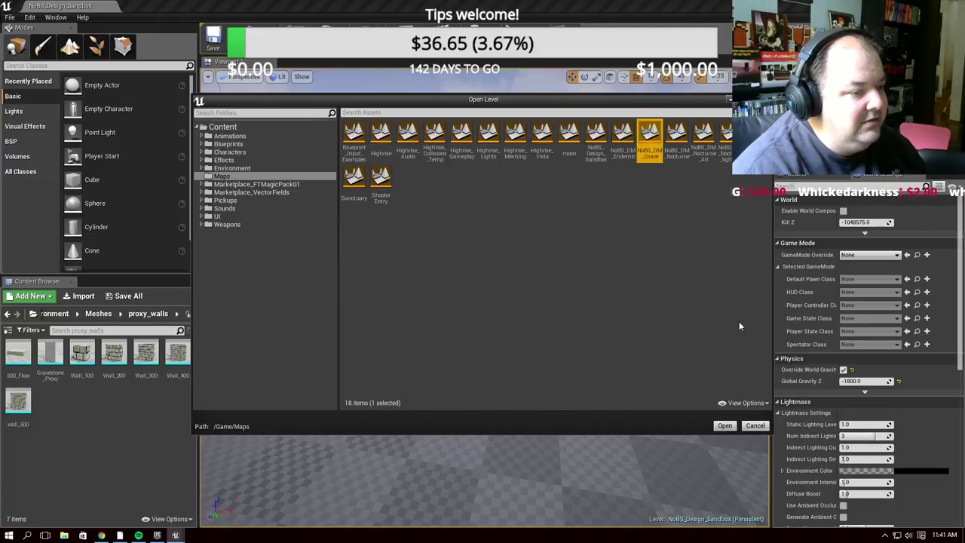
pyautogui.click(725, 427)
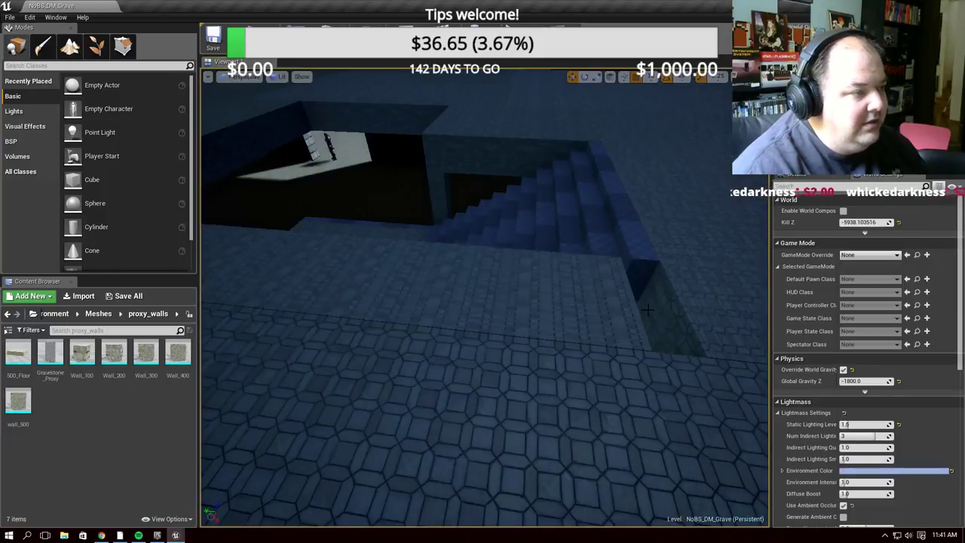
# Select the small floating stone blocks beside the tall wall and delete them
pyautogui.moveTo(647, 309); pyautogui.dragTo(566, 256, button='right')
pyautogui.click(565, 257)
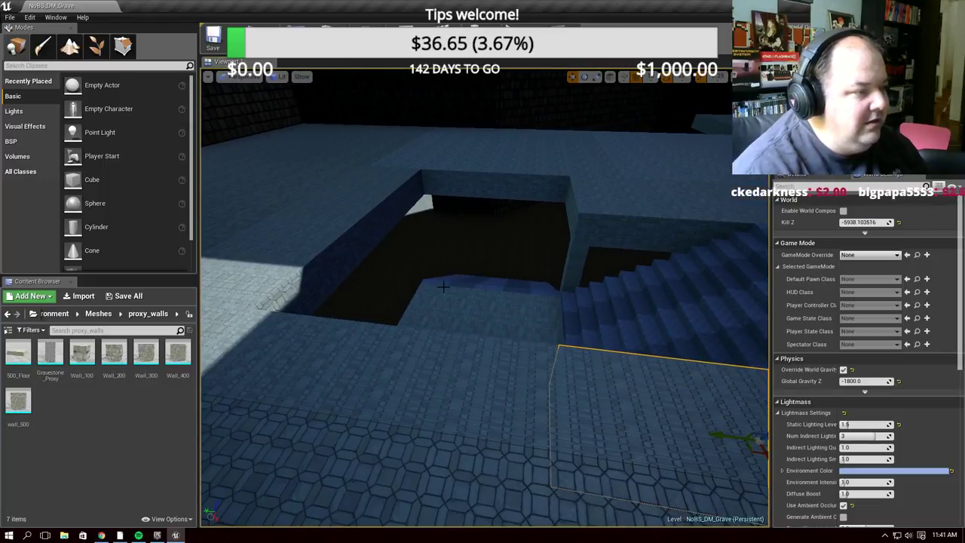
pyautogui.press('f')
pyautogui.moveTo(429, 301); pyautogui.dragTo(429, 300, button='right')
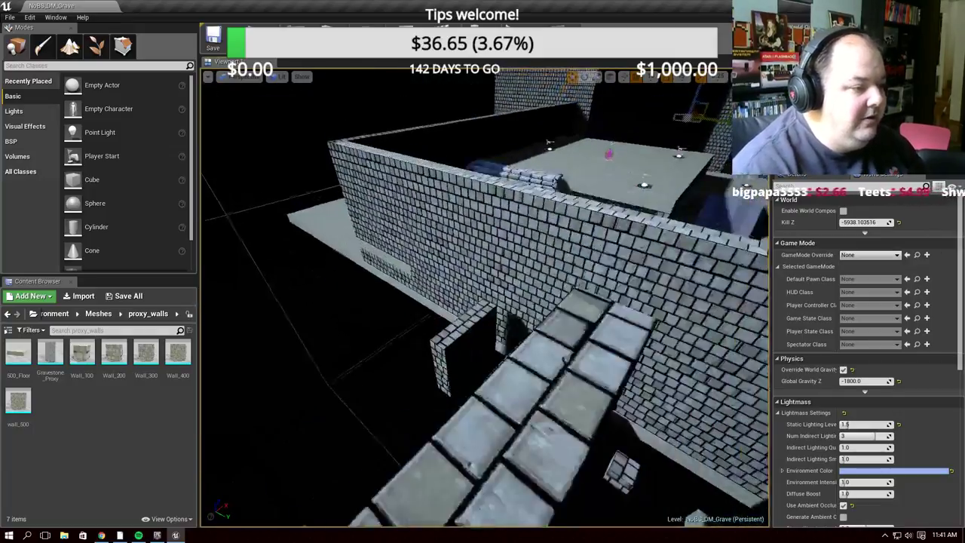
pyautogui.moveTo(534, 354); pyautogui.dragTo(533, 355, button='right')
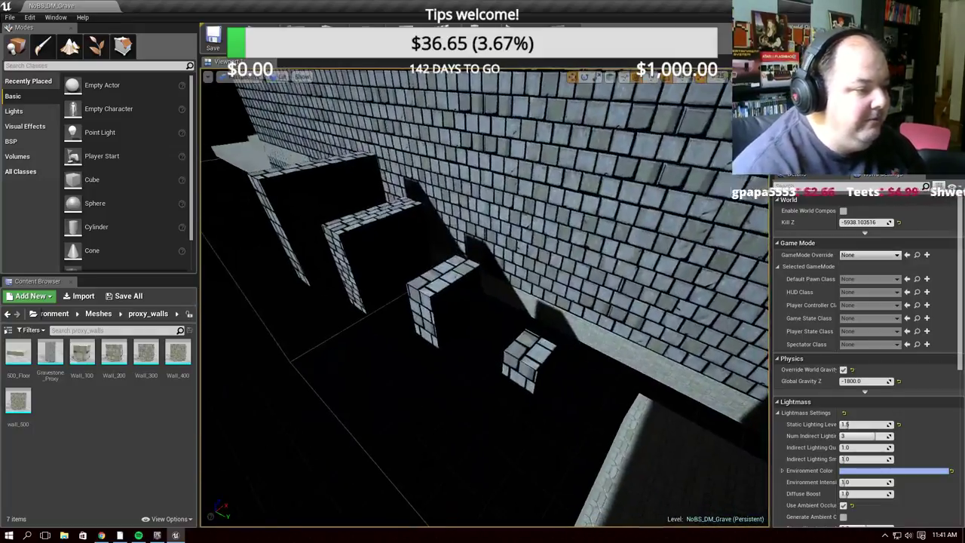
pyautogui.click(534, 355)
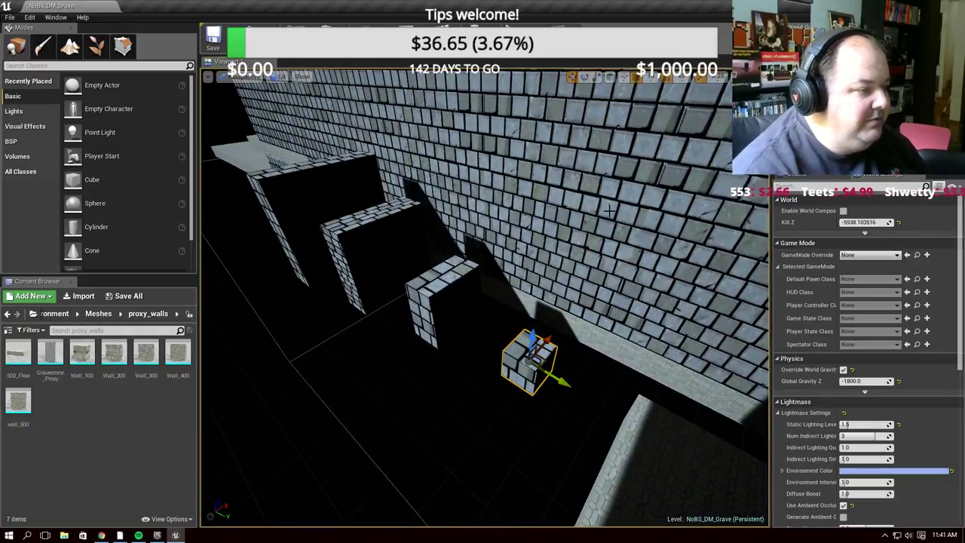
pyautogui.moveTo(608, 212); pyautogui.dragTo(609, 212, button='right')
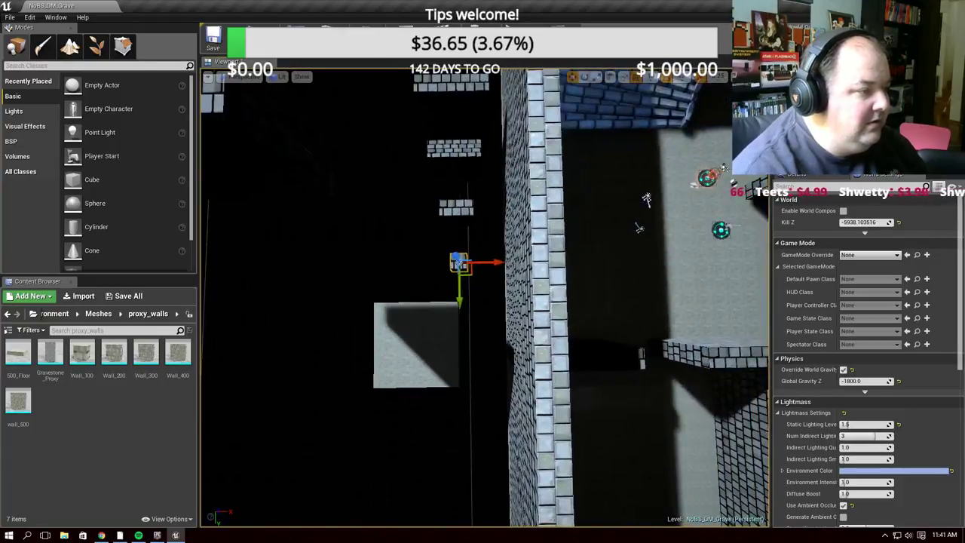
pyautogui.click(465, 212)
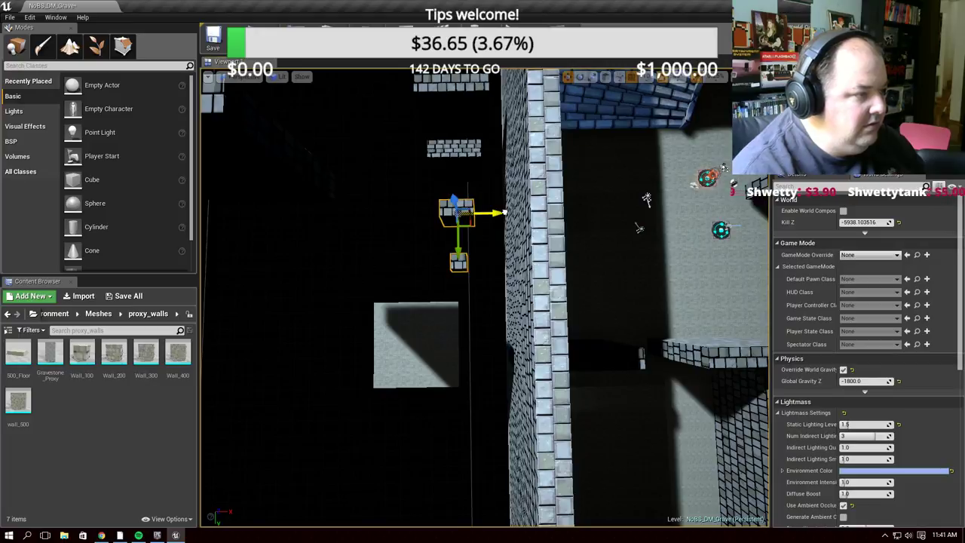
pyautogui.moveTo(506, 211); pyautogui.dragTo(505, 212, button='right')
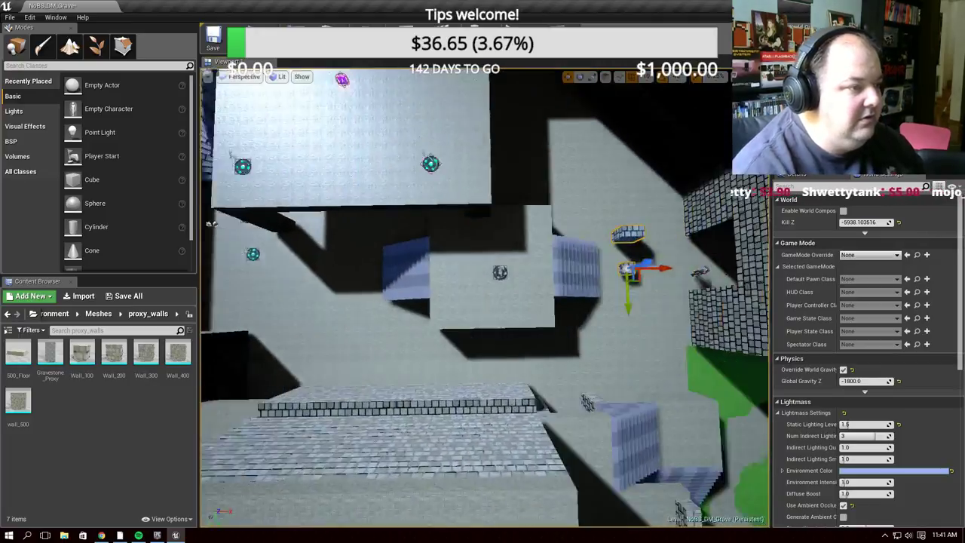
pyautogui.moveTo(633, 284); pyautogui.dragTo(677, 276, button='right')
pyautogui.press('Delete')
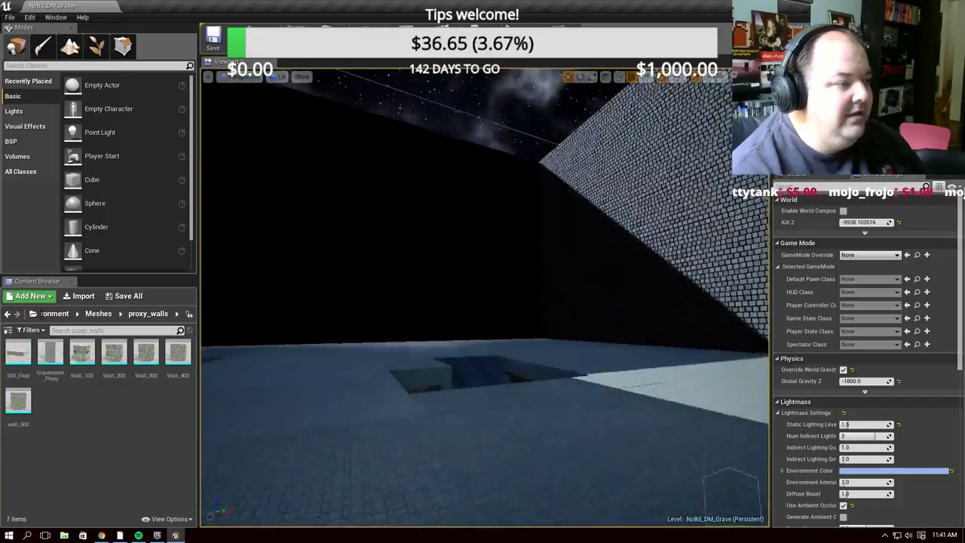
# Delete the floor slab beside the stairs
pyautogui.moveTo(614, 280); pyautogui.dragTo(613, 279, button='right')
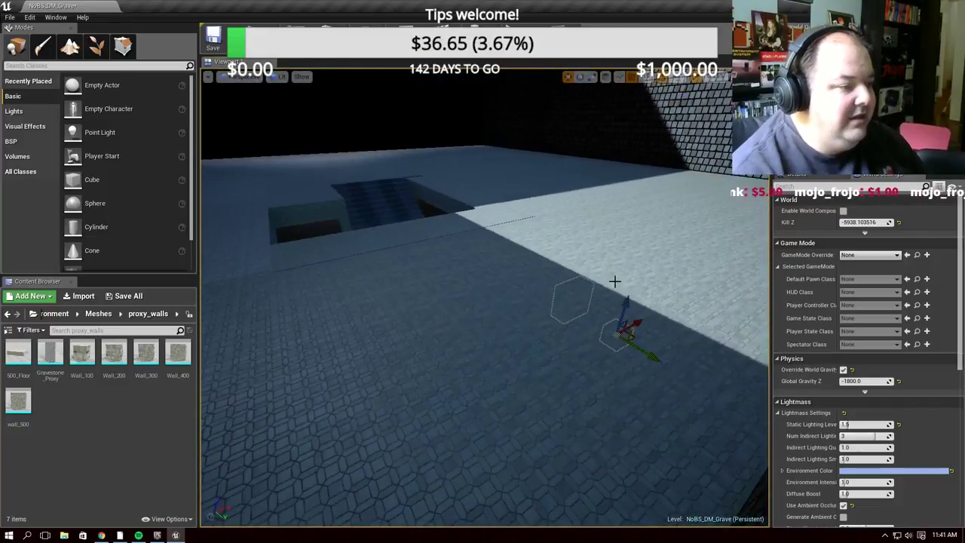
pyautogui.moveTo(613, 280); pyautogui.dragTo(608, 238)
pyautogui.moveTo(608, 238); pyautogui.dragTo(528, 235, button='right')
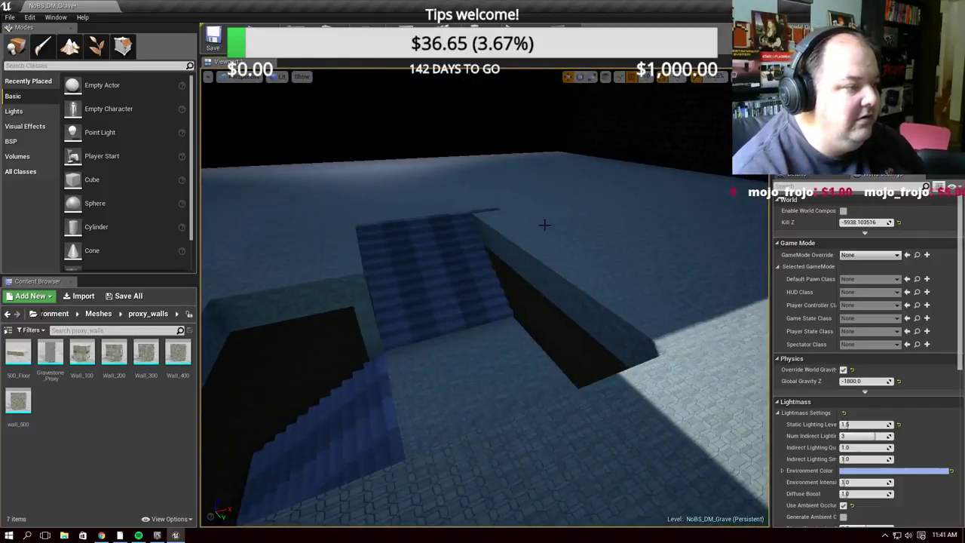
pyautogui.click(527, 235)
pyautogui.press('Delete')
pyautogui.hotkey('ctrl', 'z')
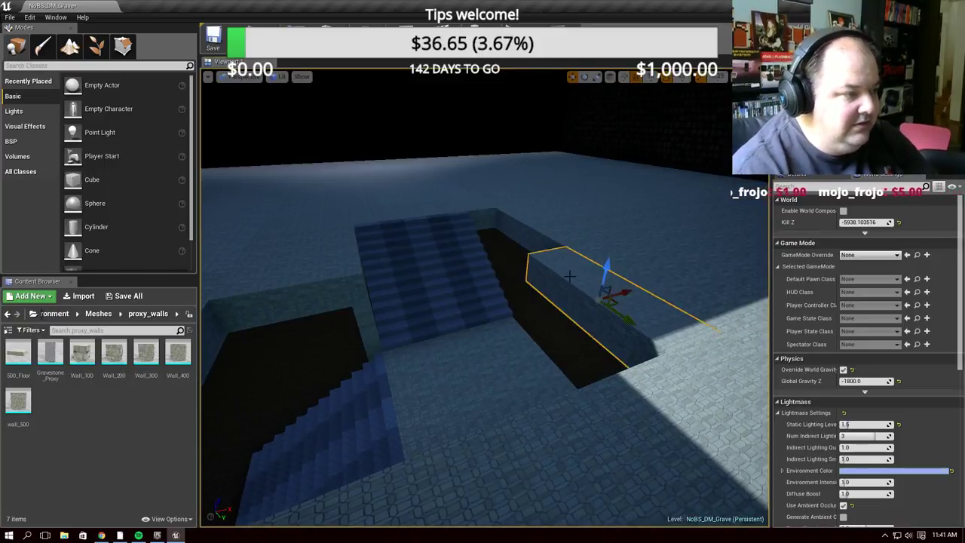
pyautogui.press('Delete')
# Move the wall piece to the stair pit's edge, onto the top of the stairs
pyautogui.moveTo(527, 235); pyautogui.dragTo(528, 235, button='right')
pyautogui.moveTo(620, 198); pyautogui.dragTo(620, 198, button='right')
pyautogui.click(620, 197)
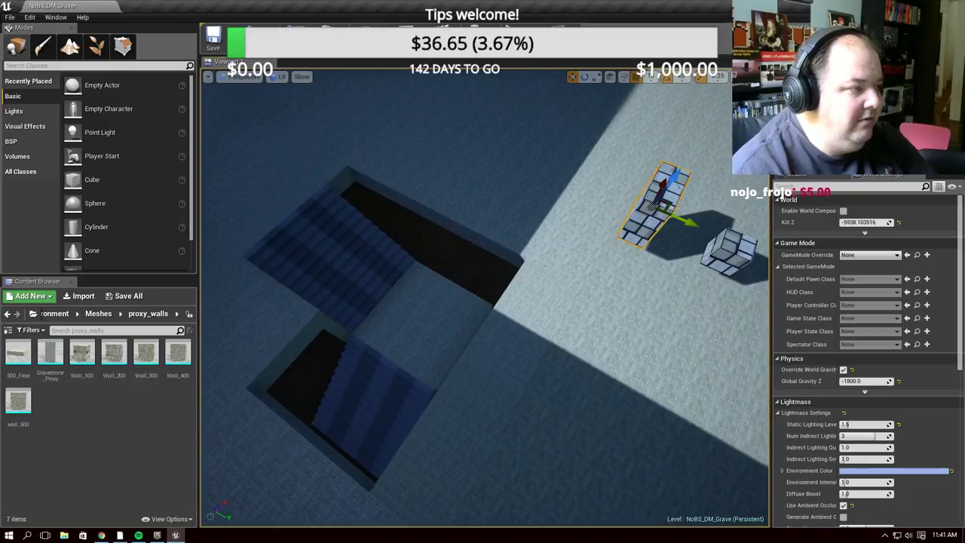
pyautogui.moveTo(690, 226); pyautogui.dragTo(352, 138)
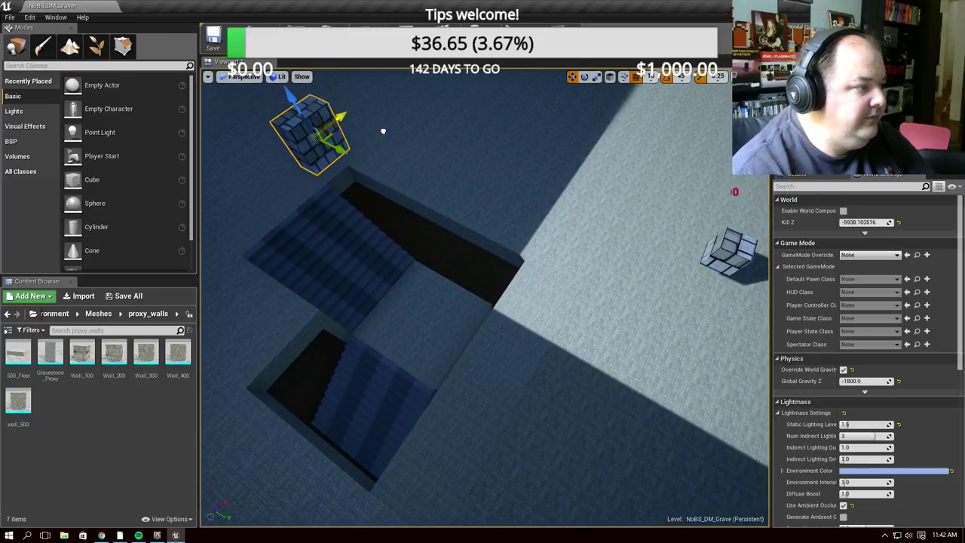
pyautogui.moveTo(376, 96); pyautogui.dragTo(309, 130)
pyautogui.moveTo(310, 130); pyautogui.dragTo(310, 130, button='right')
pyautogui.moveTo(527, 214); pyautogui.dragTo(526, 214, button='right')
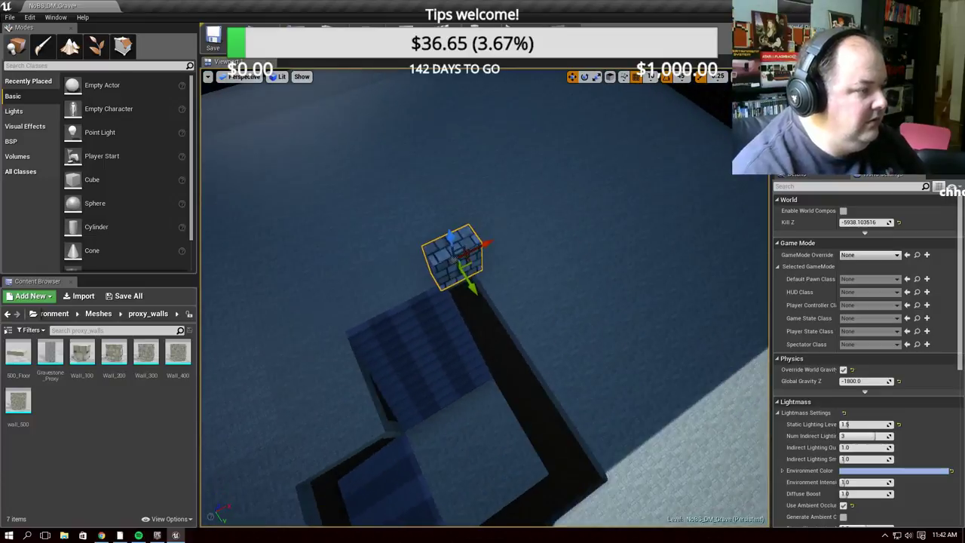
pyautogui.press('e')
pyautogui.moveTo(445, 200); pyautogui.dragTo(445, 200)
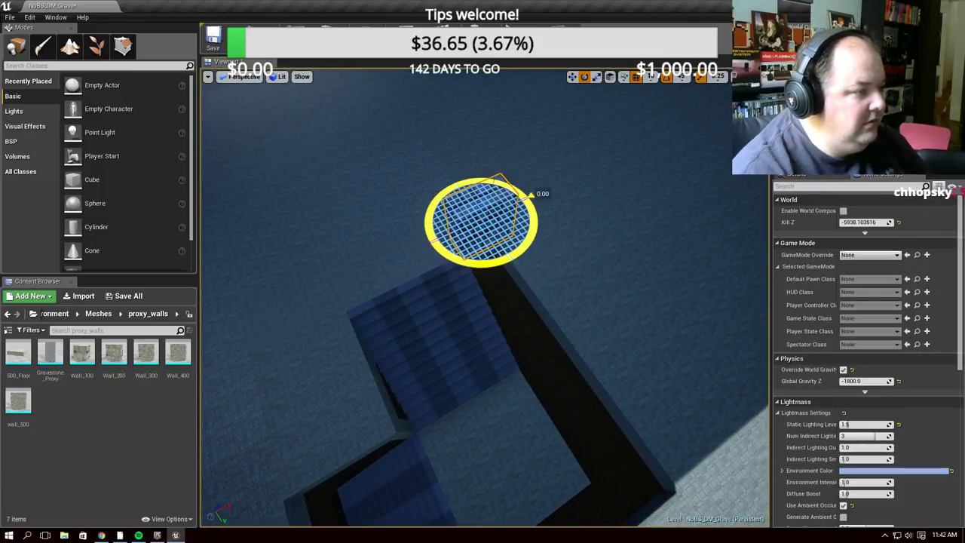
pyautogui.press('w')
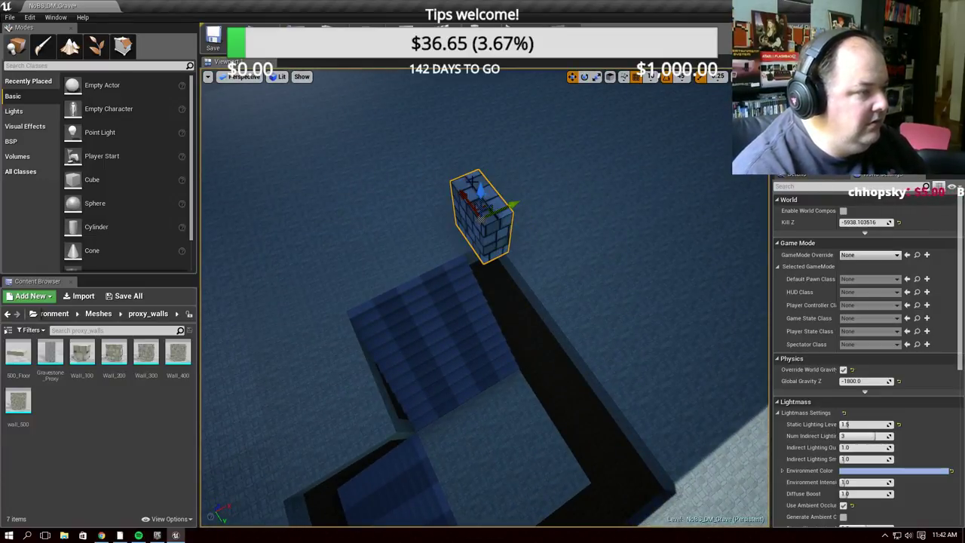
pyautogui.moveTo(469, 183); pyautogui.dragTo(491, 205)
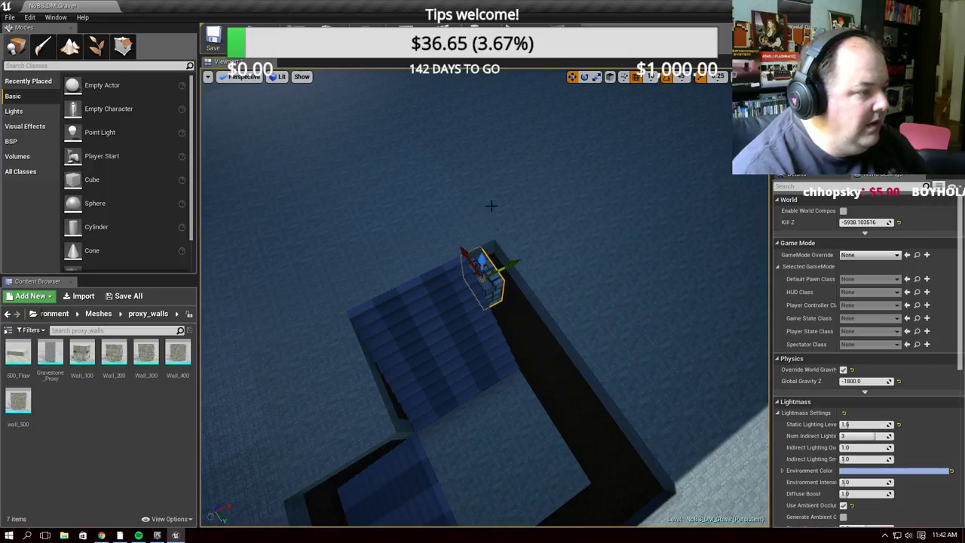
# Slide the wall block along X and lower it to floor level beside the stairs
pyautogui.moveTo(491, 205); pyautogui.dragTo(480, 171, button='right')
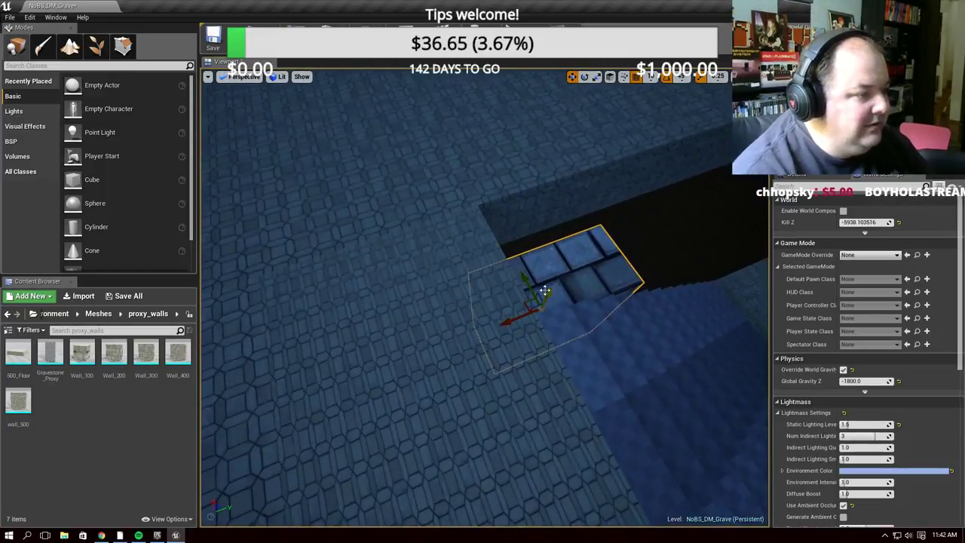
pyautogui.moveTo(544, 291); pyautogui.dragTo(654, 319, button='right')
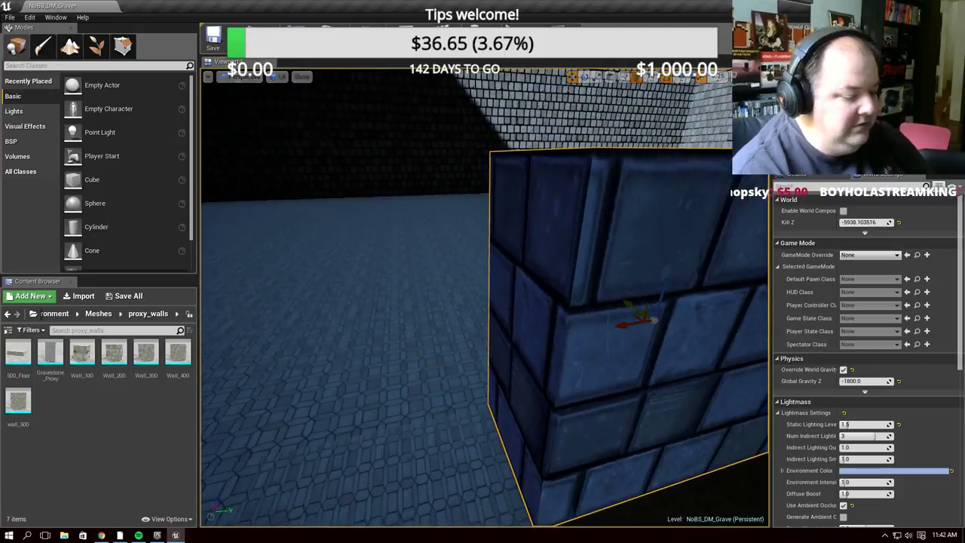
pyautogui.moveTo(652, 319); pyautogui.dragTo(507, 377, button='right')
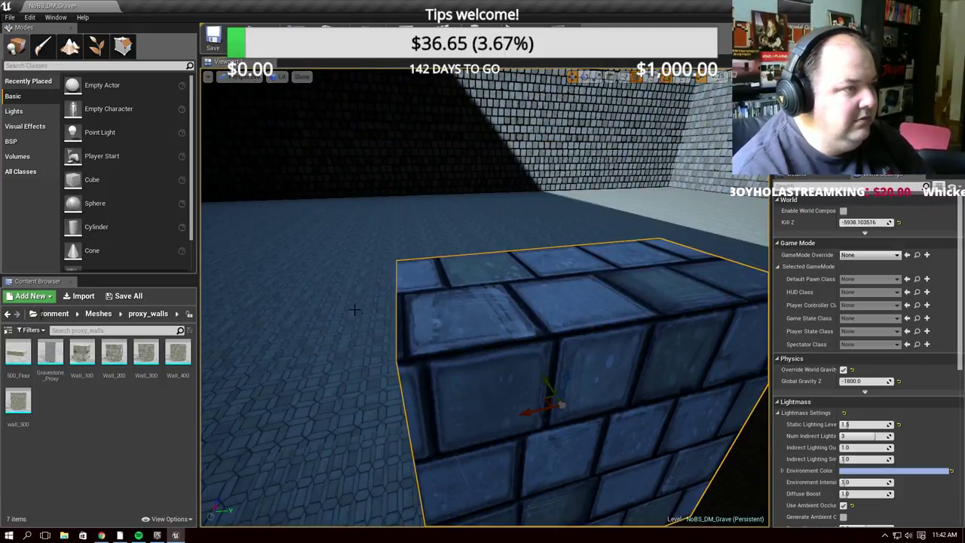
pyautogui.moveTo(355, 310)
pyautogui.mouseDown(button='right')
pyautogui.moveTo(402, 243)
pyautogui.moveTo(516, 219)
pyautogui.mouseUp(button='right')
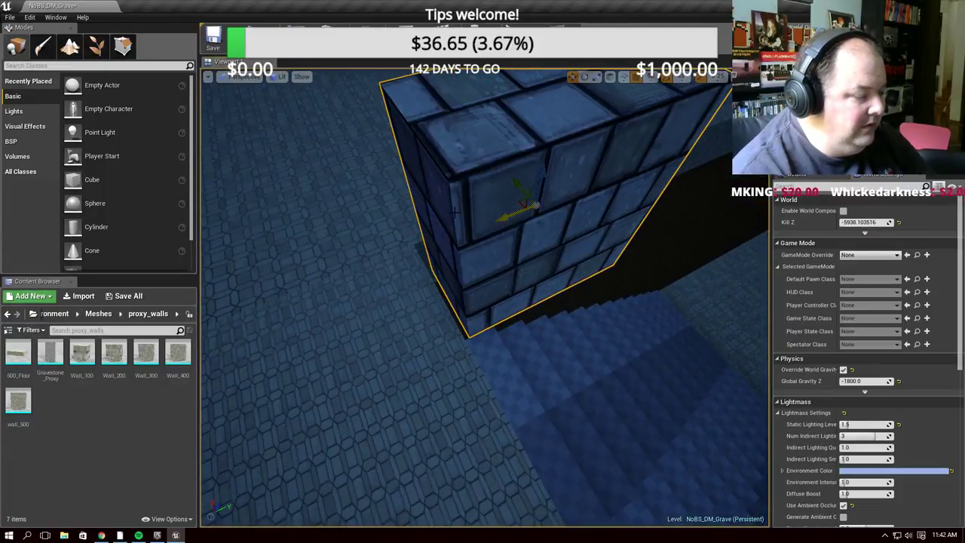
pyautogui.moveTo(454, 212)
pyautogui.mouseDown(button='right')
pyautogui.moveTo(483, 196)
pyautogui.moveTo(512, 198)
pyautogui.moveTo(444, 208)
pyautogui.moveTo(422, 230)
pyautogui.mouseUp(button='right')
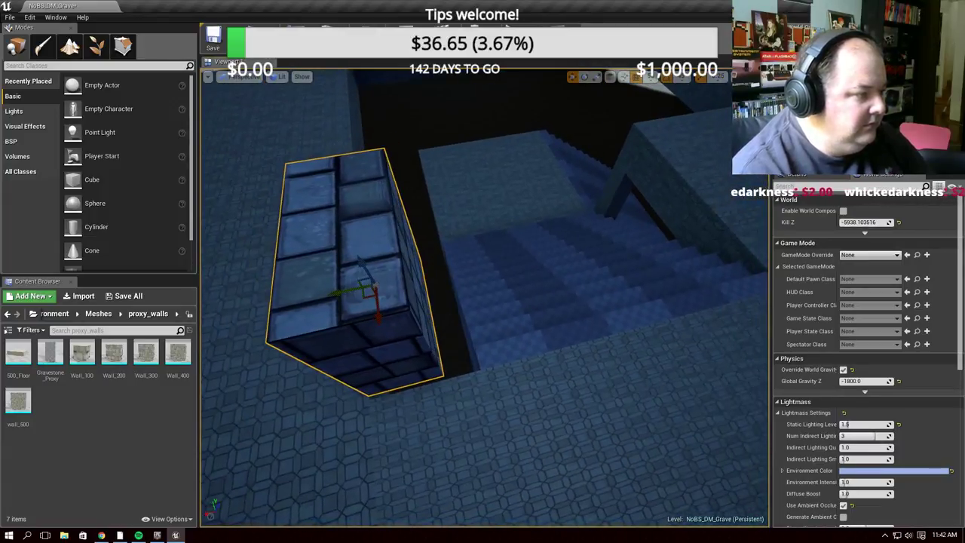
pyautogui.moveTo(422, 230)
pyautogui.mouseDown(button='right')
pyautogui.moveTo(431, 229)
pyautogui.moveTo(405, 257)
pyautogui.mouseUp(button='right')
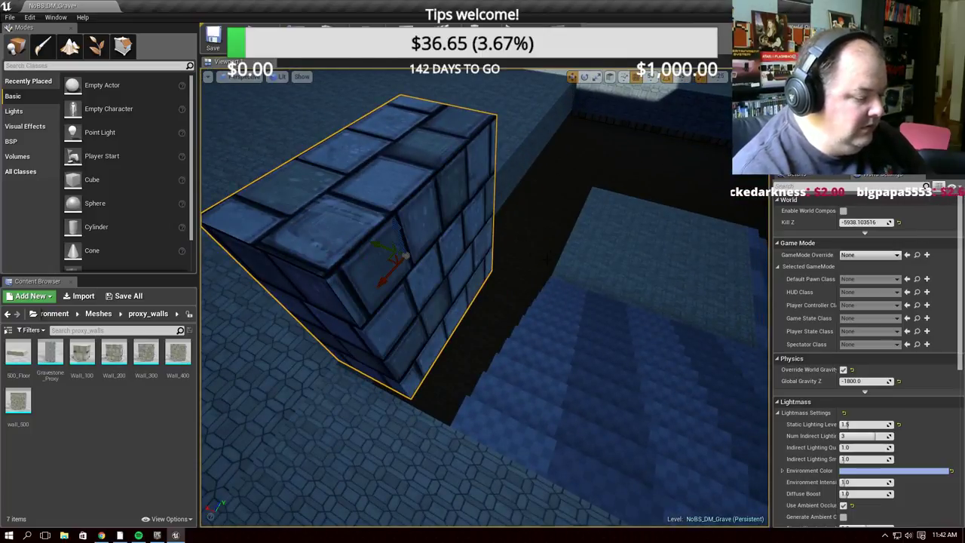
pyautogui.moveTo(405, 257)
pyautogui.mouseDown(button='right')
pyautogui.moveTo(377, 249)
pyautogui.moveTo(377, 226)
pyautogui.moveTo(407, 249)
pyautogui.moveTo(392, 241)
pyautogui.mouseUp(button='right')
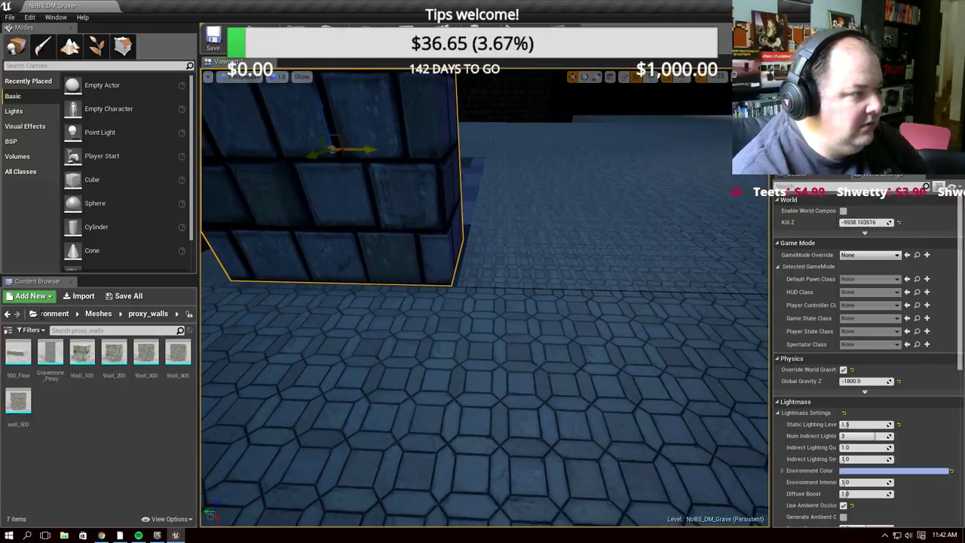
pyautogui.moveTo(375, 150); pyautogui.dragTo(373, 150)
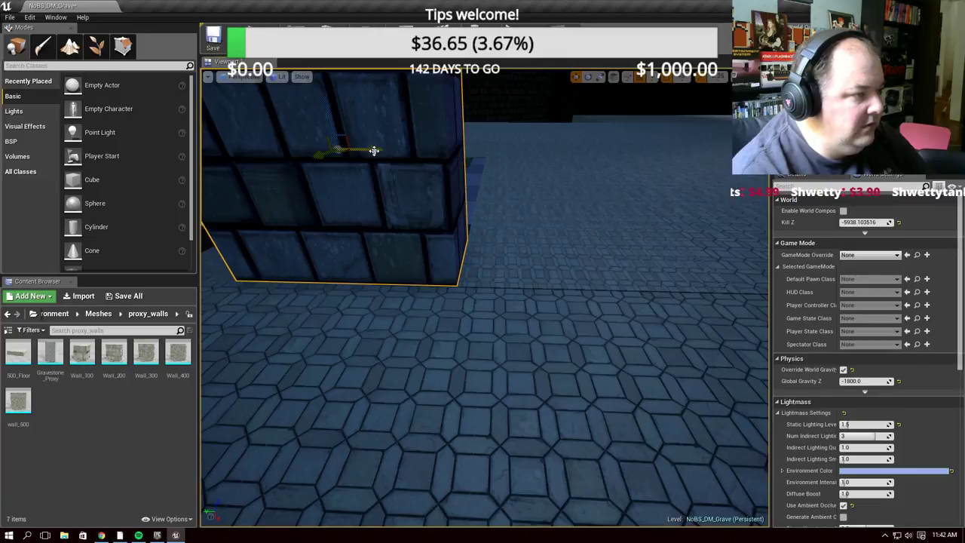
pyautogui.moveTo(493, 225); pyautogui.dragTo(498, 230, button='right')
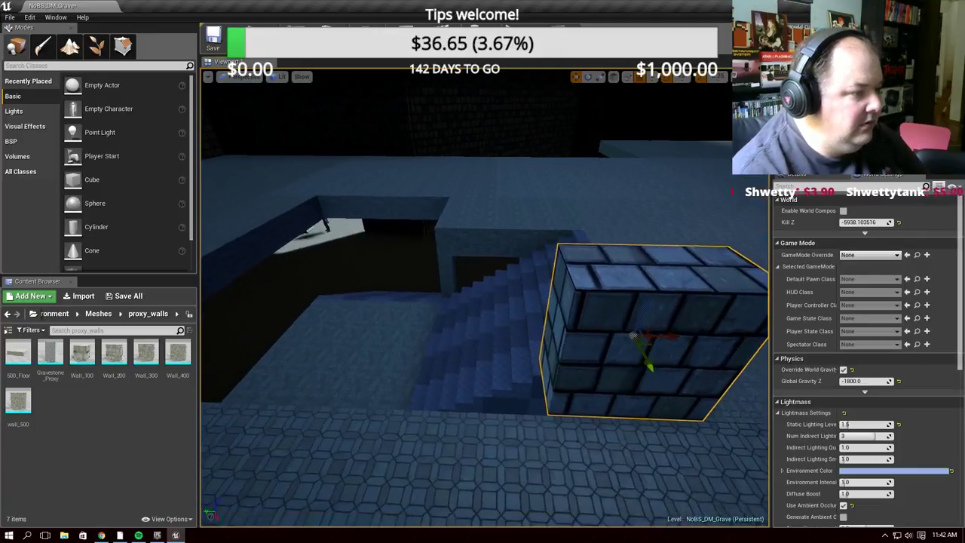
pyautogui.moveTo(616, 276); pyautogui.dragTo(452, 269, button='right')
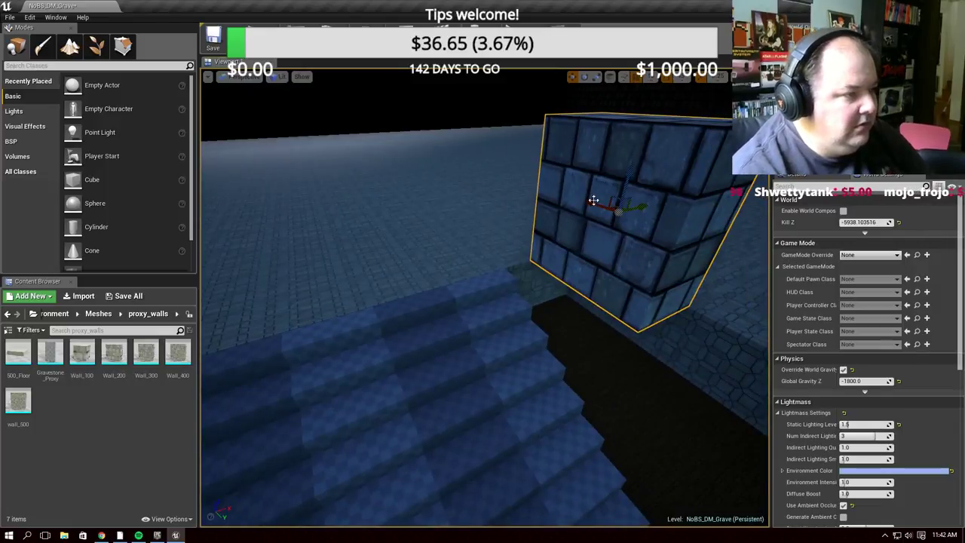
pyautogui.moveTo(631, 172); pyautogui.dragTo(631, 246)
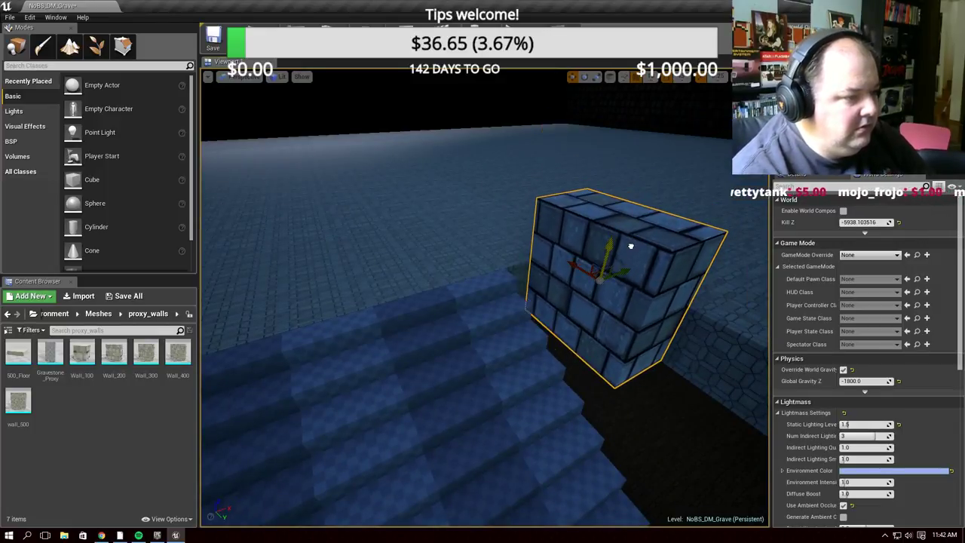
# Alt-drag a duplicate of the wall block alongside the first
pyautogui.moveTo(631, 246)
pyautogui.mouseDown(button='right')
pyautogui.moveTo(527, 272)
pyautogui.moveTo(535, 210)
pyautogui.mouseUp(button='right')
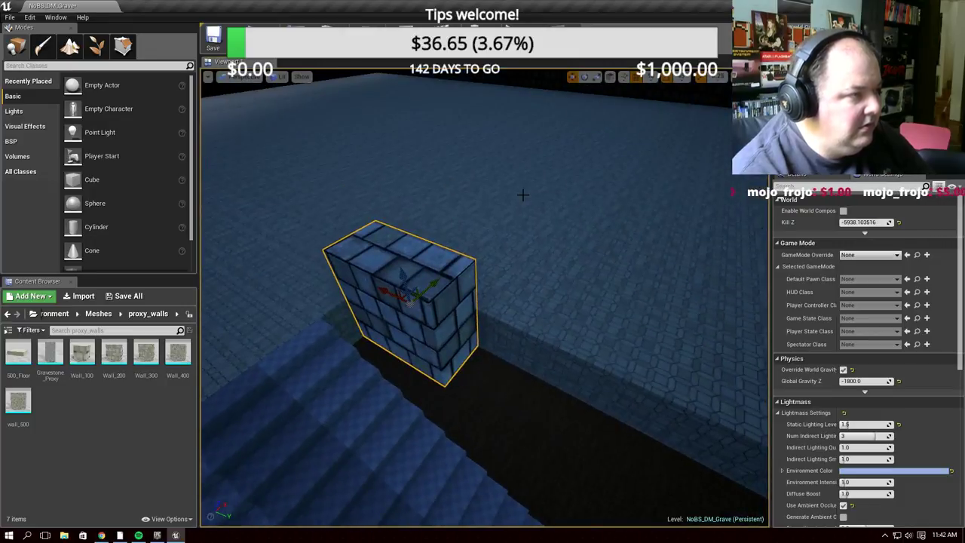
pyautogui.moveTo(543, 211); pyautogui.dragTo(520, 219, button='right')
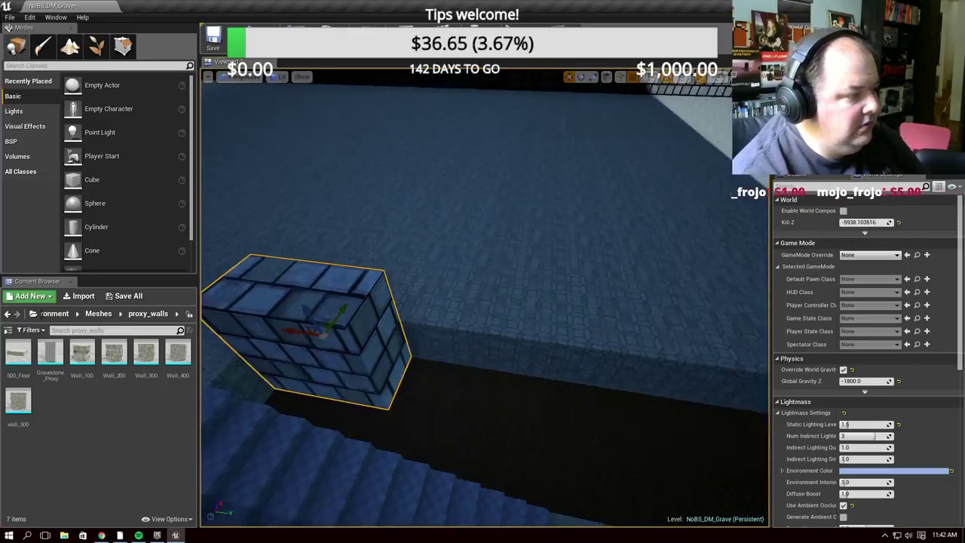
pyautogui.keyDown('alt'); pyautogui.moveTo(425, 314); pyautogui.dragTo(754, 369); pyautogui.keyUp('alt')
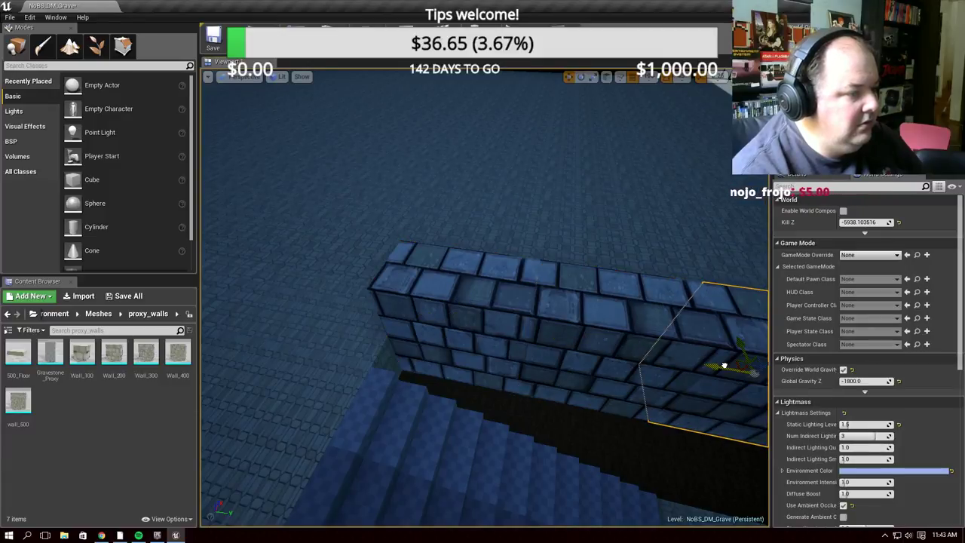
# Extend the wall row with another duplicated block to the right
pyautogui.moveTo(755, 369)
pyautogui.mouseDown(button='right')
pyautogui.moveTo(750, 386)
pyautogui.moveTo(679, 378)
pyautogui.mouseUp(button='right')
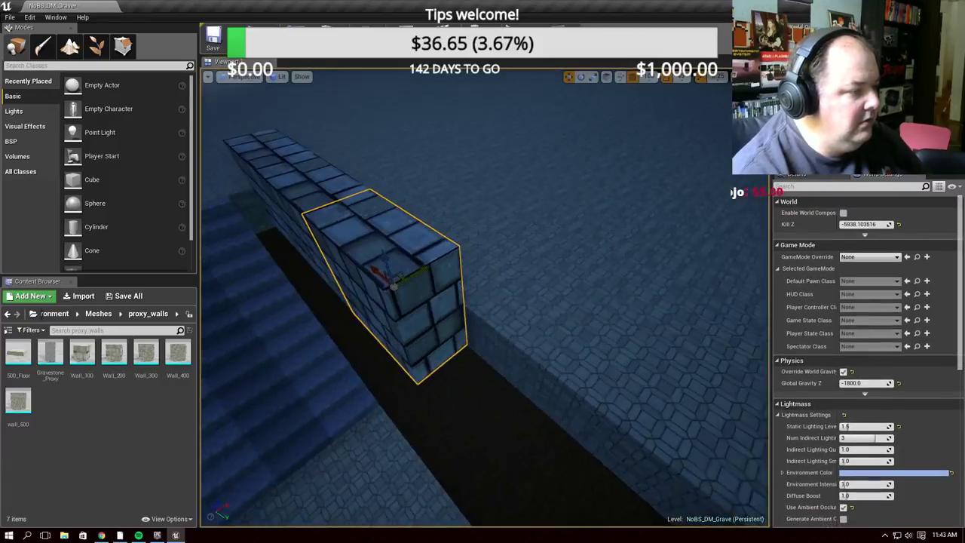
pyautogui.moveTo(415, 311)
pyautogui.keyDown('alt'); pyautogui.mouseDown()
pyautogui.moveTo(549, 332)
pyautogui.moveTo(694, 375)
pyautogui.mouseUp(); pyautogui.keyUp('alt')
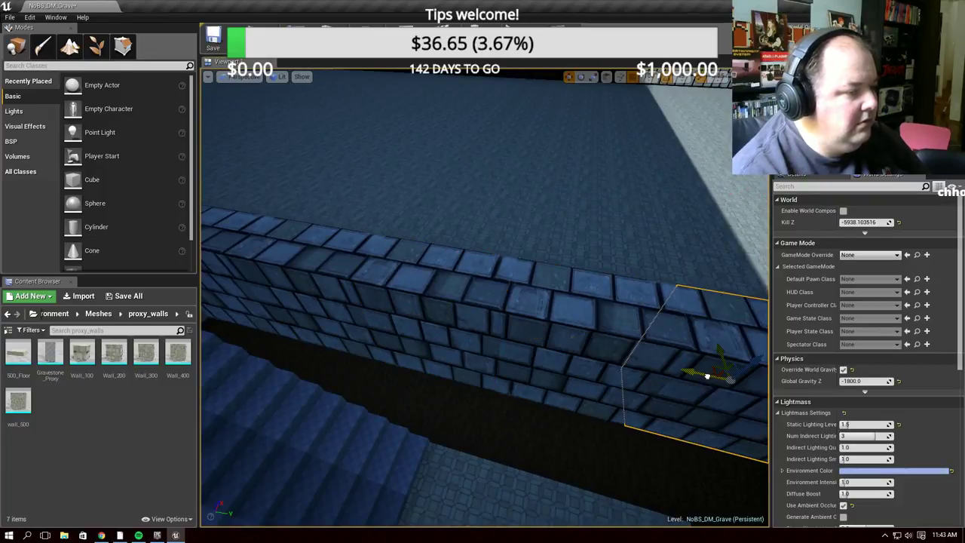
pyautogui.moveTo(694, 375); pyautogui.dragTo(678, 377, button='right')
pyautogui.press('f')
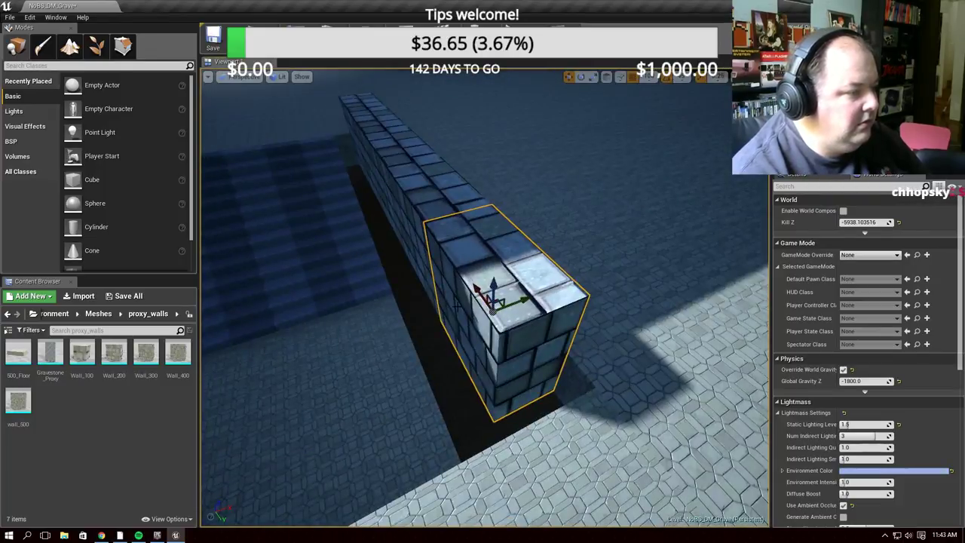
pyautogui.moveTo(490, 300); pyautogui.dragTo(554, 401, button='right')
# Rotate the wall block 90 degrees to lie flat
pyautogui.press('e')
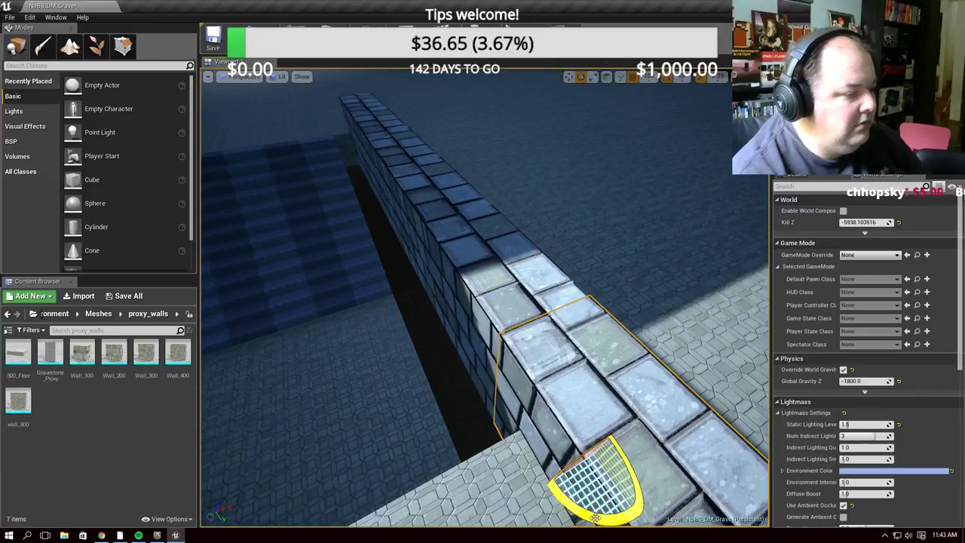
pyautogui.moveTo(554, 401); pyautogui.dragTo(596, 422)
pyautogui.hotkey('ctrl', 'z')
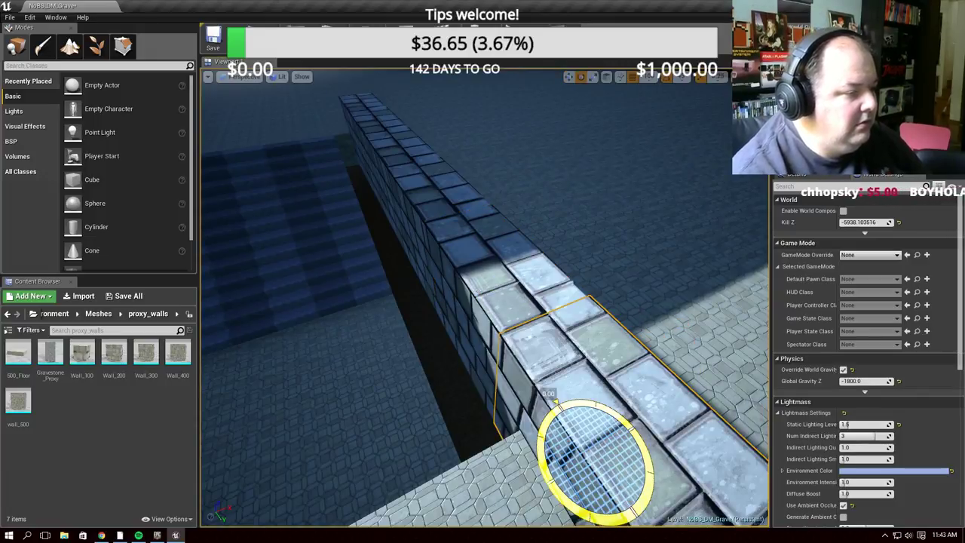
pyautogui.hotkey('ctrl', 'y')
pyautogui.press('w')
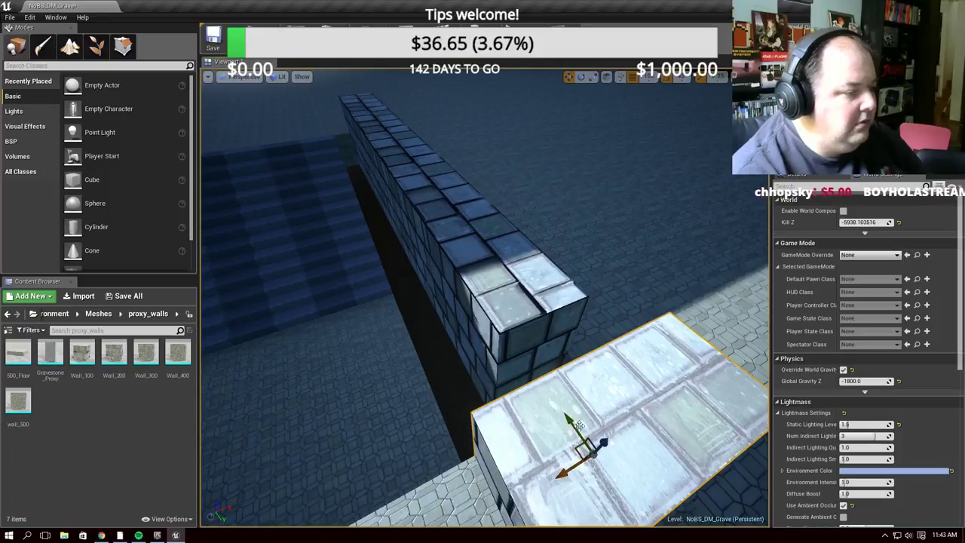
pyautogui.hotkey('ctrl', 'z')
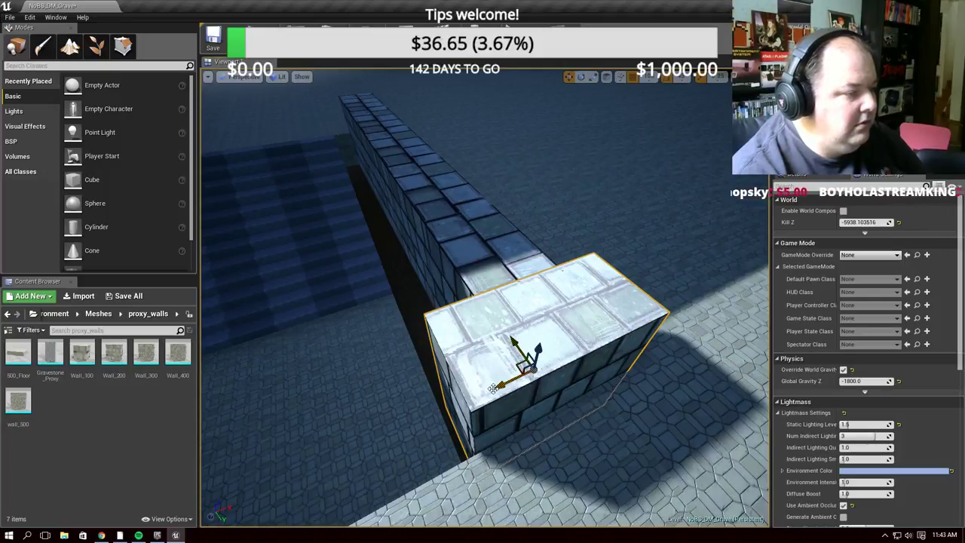
pyautogui.hotkey('ctrl', 'y')
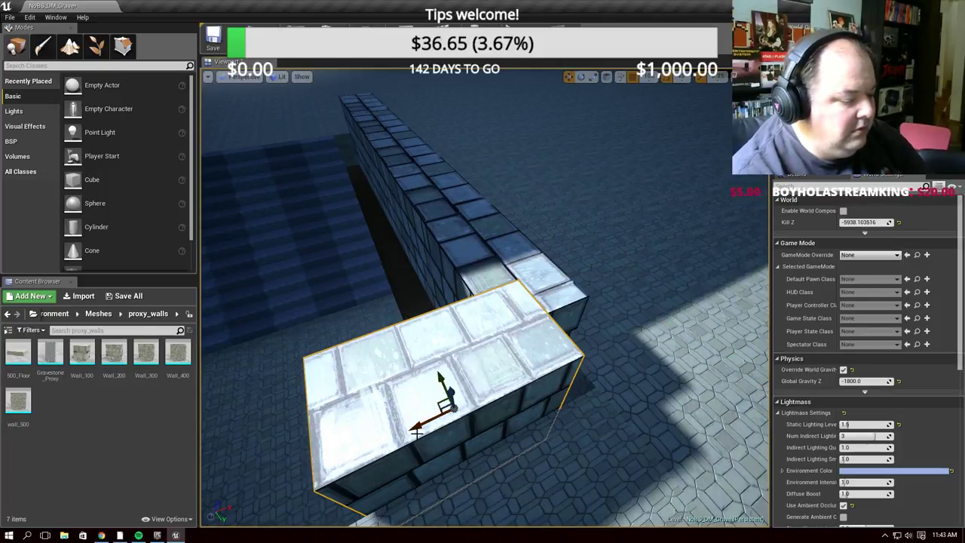
# Place the block in front of the wall end and add a copy in line with the wall
pyautogui.moveTo(417, 431); pyautogui.dragTo(290, 375, button='right')
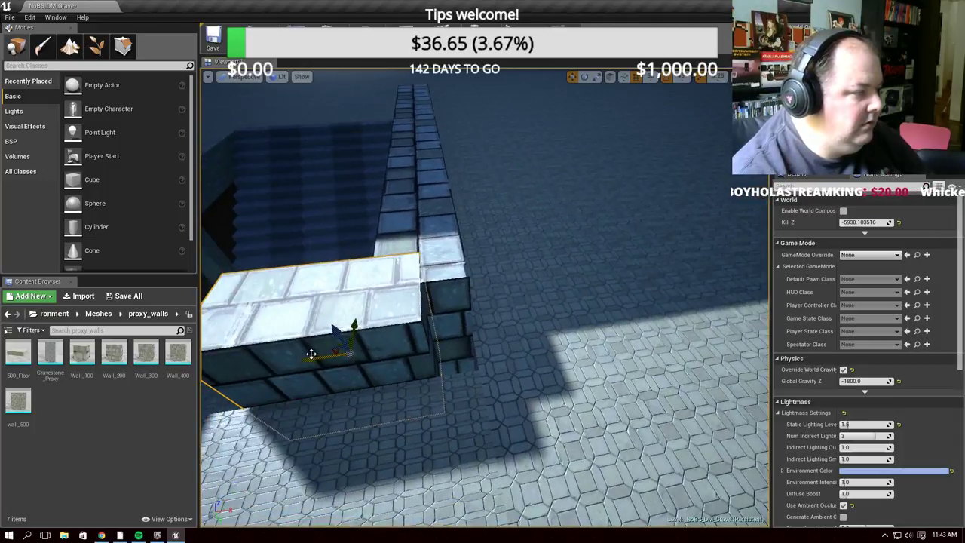
pyautogui.moveTo(311, 353); pyautogui.dragTo(355, 350)
pyautogui.moveTo(382, 323)
pyautogui.mouseDown(button='right')
pyautogui.moveTo(544, 319)
pyautogui.moveTo(390, 355)
pyautogui.mouseUp(button='right')
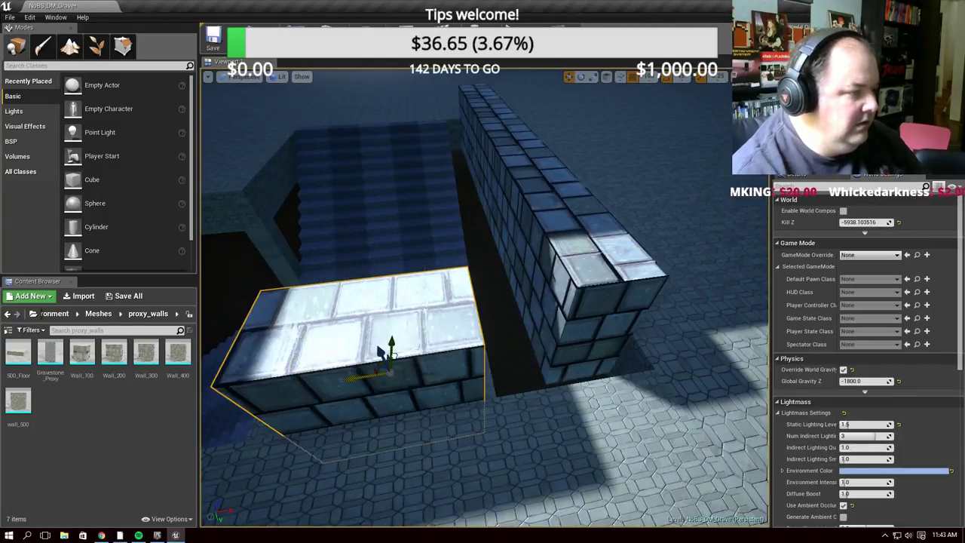
pyautogui.moveTo(338, 361)
pyautogui.mouseDown()
pyautogui.moveTo(534, 351)
pyautogui.moveTo(426, 368)
pyautogui.mouseUp()
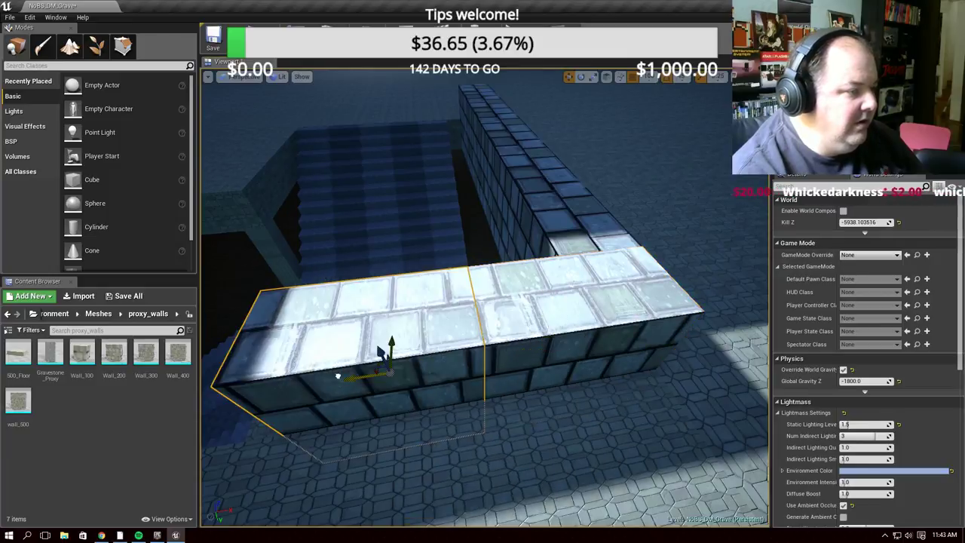
pyautogui.moveTo(426, 368); pyautogui.dragTo(554, 407, button='right')
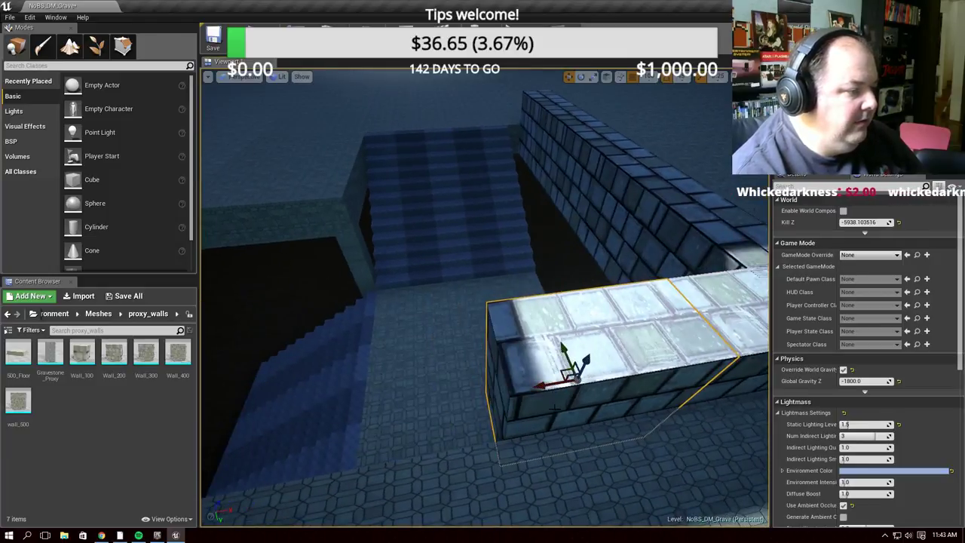
pyautogui.keyDown('alt'); pyautogui.moveTo(542, 384); pyautogui.dragTo(306, 402); pyautogui.keyUp('alt')
pyautogui.moveTo(350, 395); pyautogui.dragTo(579, 410)
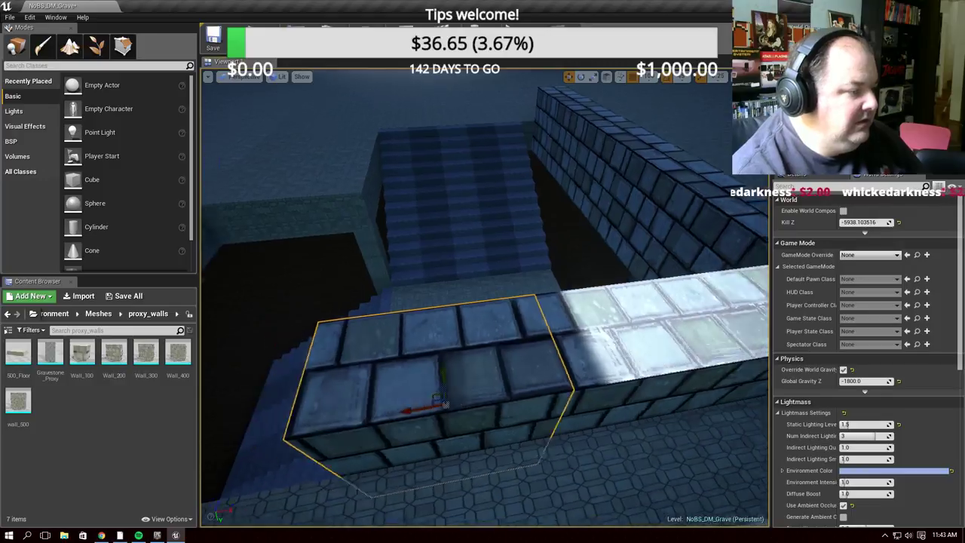
# Move the far-end wall block to the near corner at the wall's left end
pyautogui.moveTo(541, 414)
pyautogui.mouseDown(button='right')
pyautogui.moveTo(614, 340)
pyautogui.moveTo(362, 362)
pyautogui.mouseUp(button='right')
pyautogui.moveTo(555, 225); pyautogui.dragTo(558, 220, button='right')
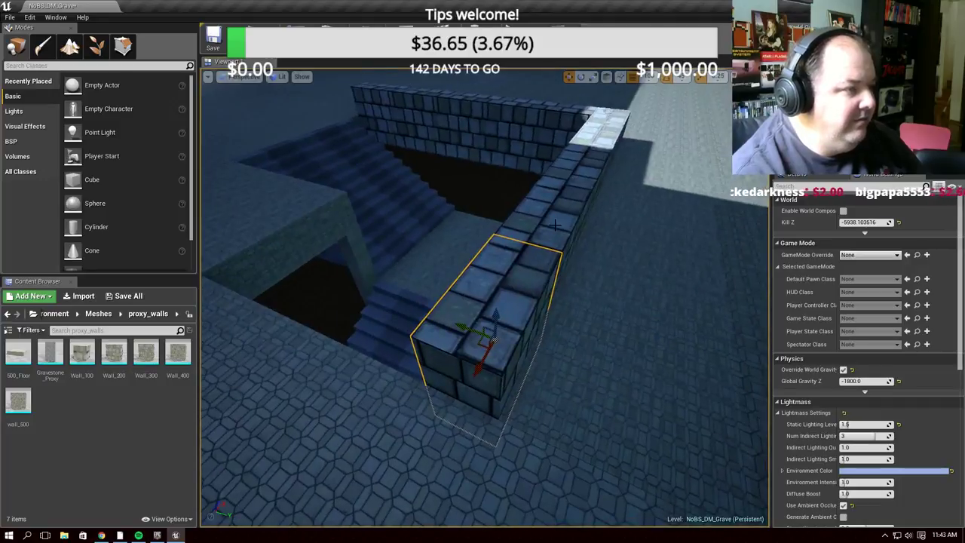
pyautogui.click(573, 135)
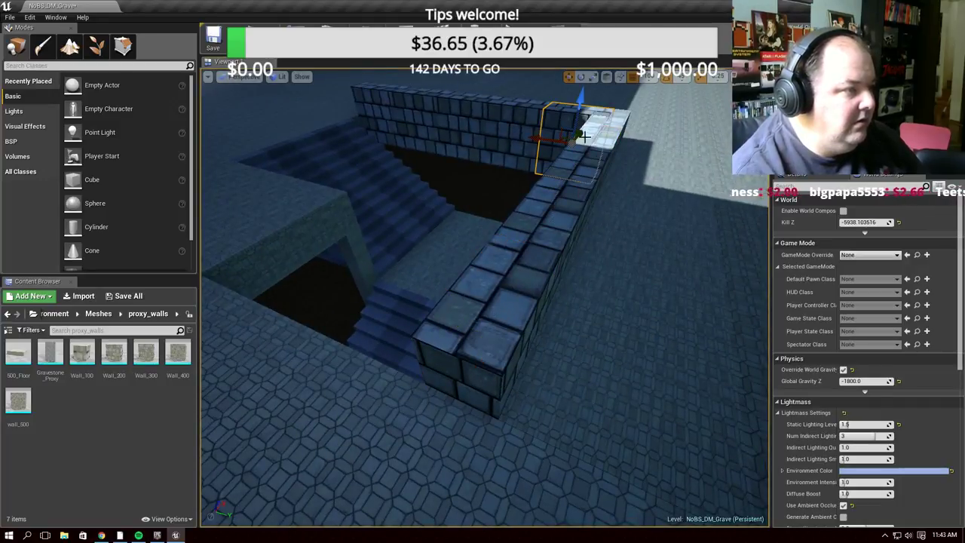
pyautogui.moveTo(579, 137); pyautogui.dragTo(541, 341)
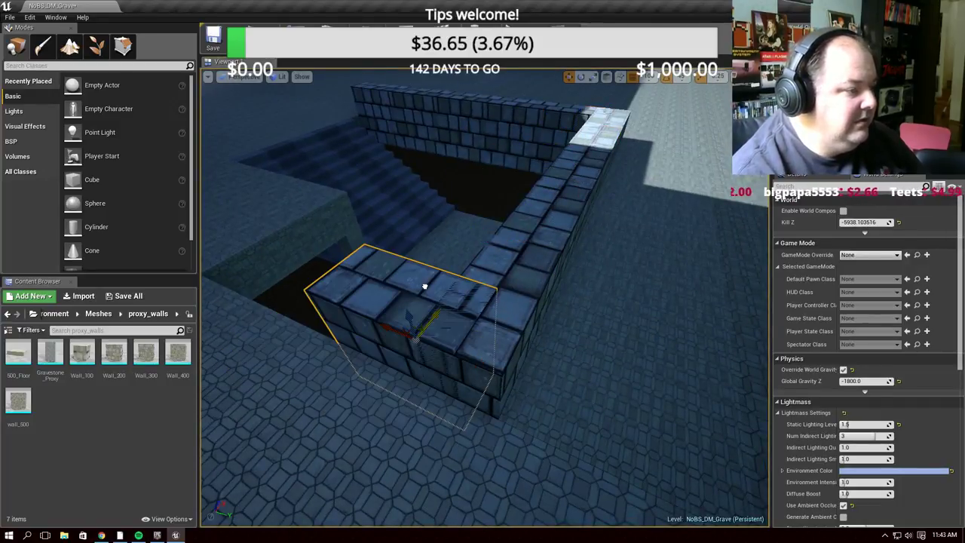
pyautogui.moveTo(542, 341); pyautogui.dragTo(417, 319, button='right')
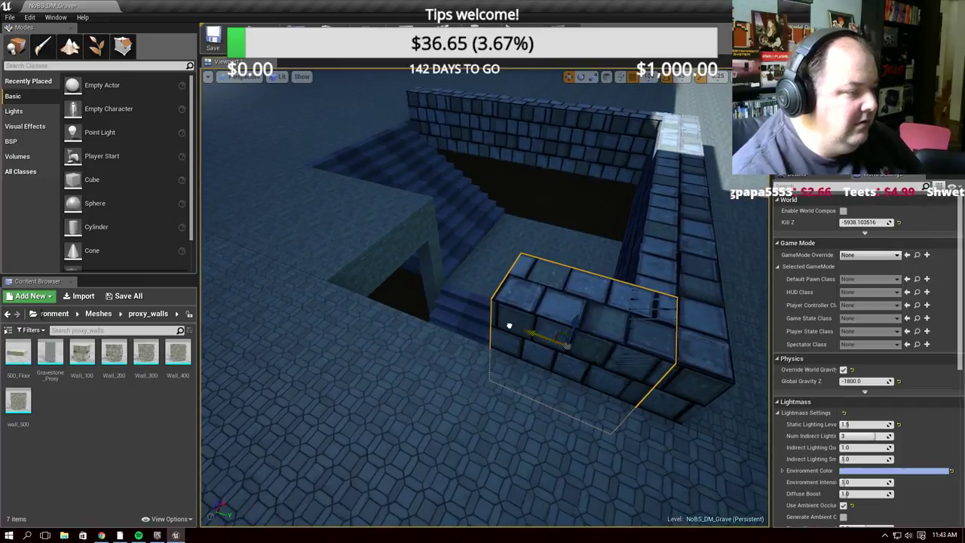
pyautogui.moveTo(509, 326); pyautogui.dragTo(410, 277)
pyautogui.moveTo(482, 359)
pyautogui.mouseDown(button='right')
pyautogui.moveTo(537, 395)
pyautogui.moveTo(564, 339)
pyautogui.mouseUp(button='right')
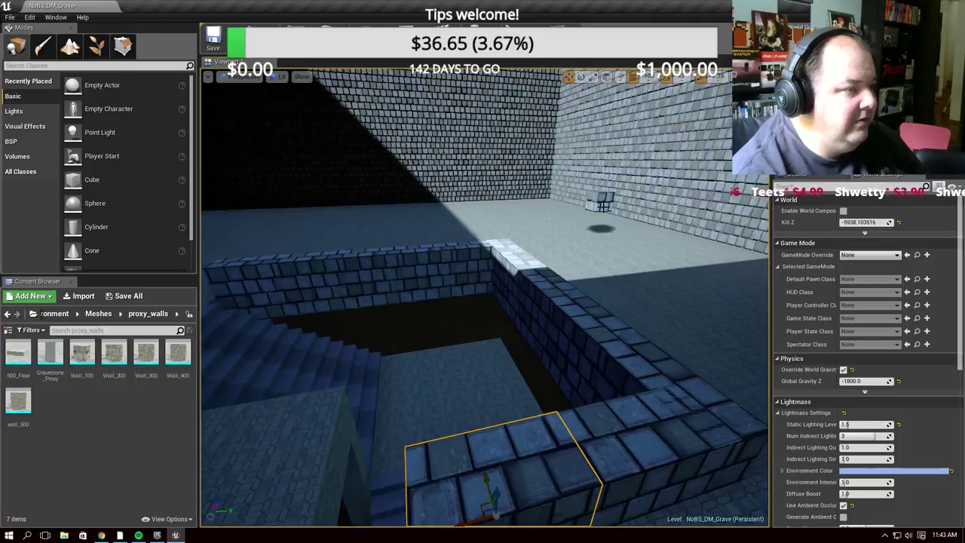
# Move the small cube along the wall to the wall end by the pit
pyautogui.click(603, 204)
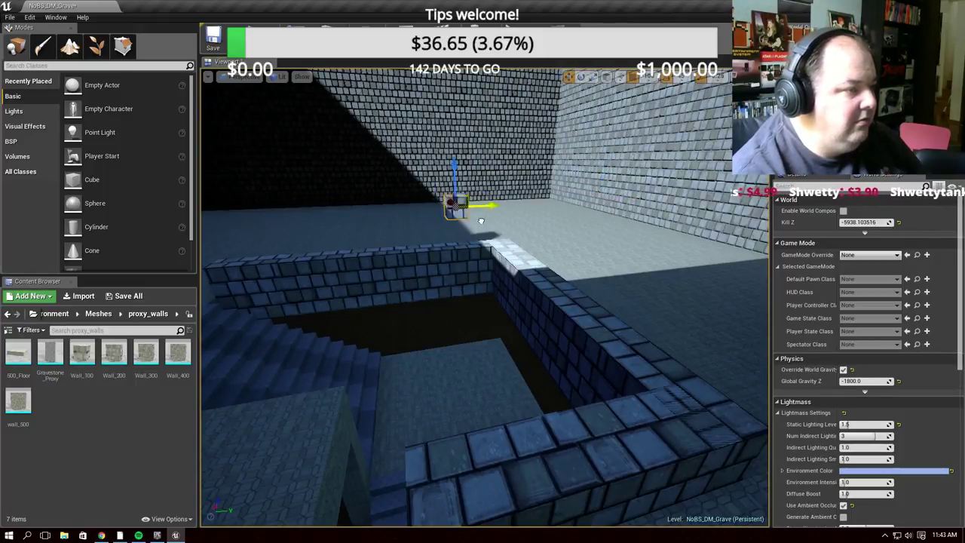
pyautogui.moveTo(622, 198); pyautogui.dragTo(422, 208)
pyautogui.moveTo(422, 208); pyautogui.dragTo(457, 189, button='right')
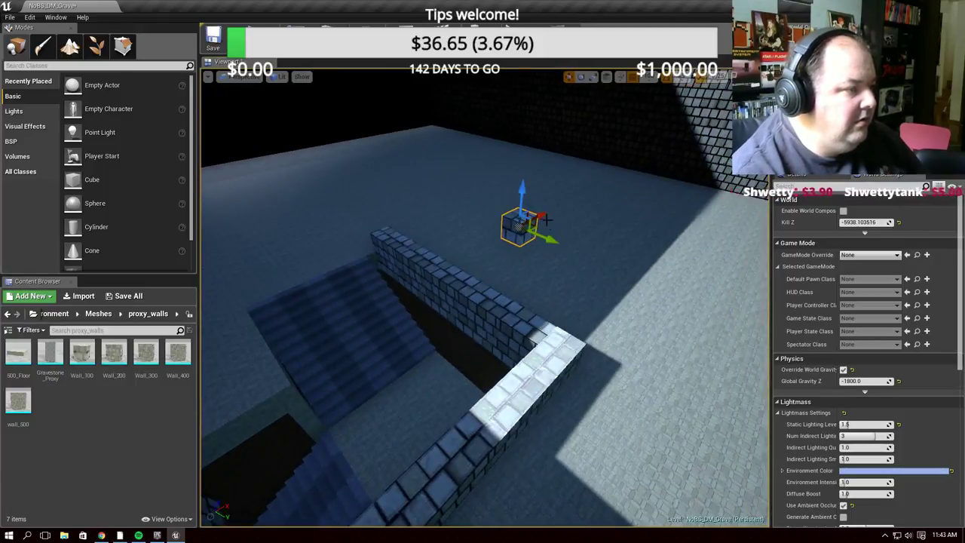
pyautogui.moveTo(539, 215); pyautogui.dragTo(248, 384)
pyautogui.press('f')
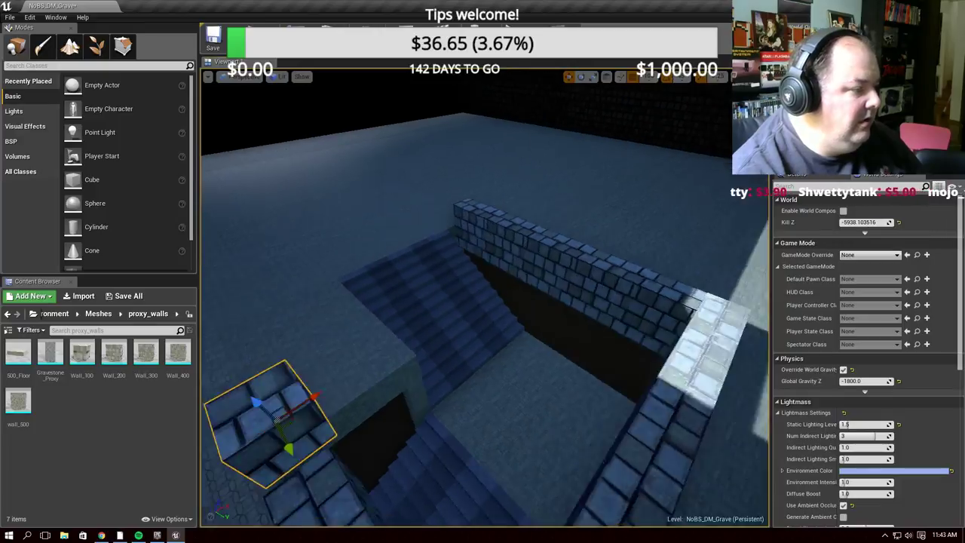
pyautogui.moveTo(481, 362); pyautogui.dragTo(596, 305, button='middle')
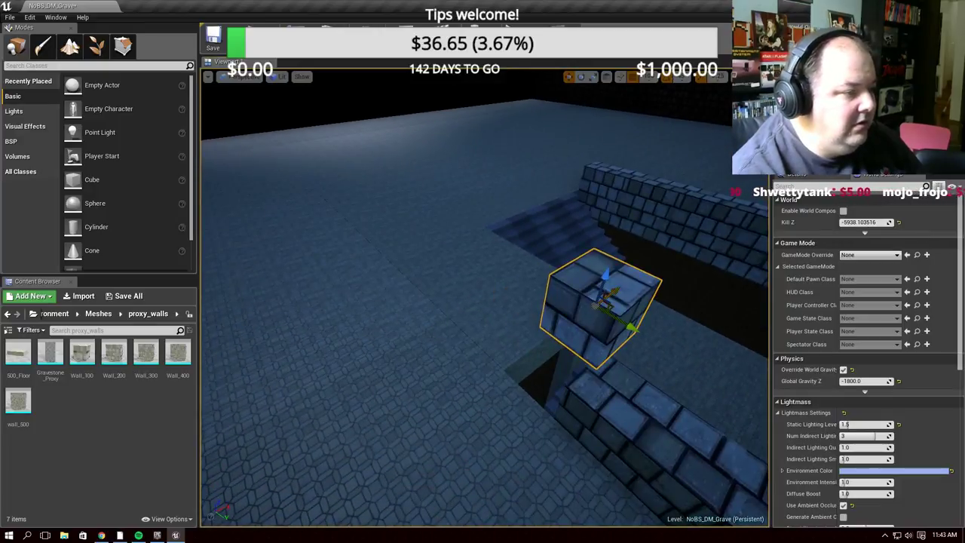
pyautogui.moveTo(597, 303); pyautogui.dragTo(483, 345)
# Delete and restore the block, then set it in line on the wall top
pyautogui.press('Delete')
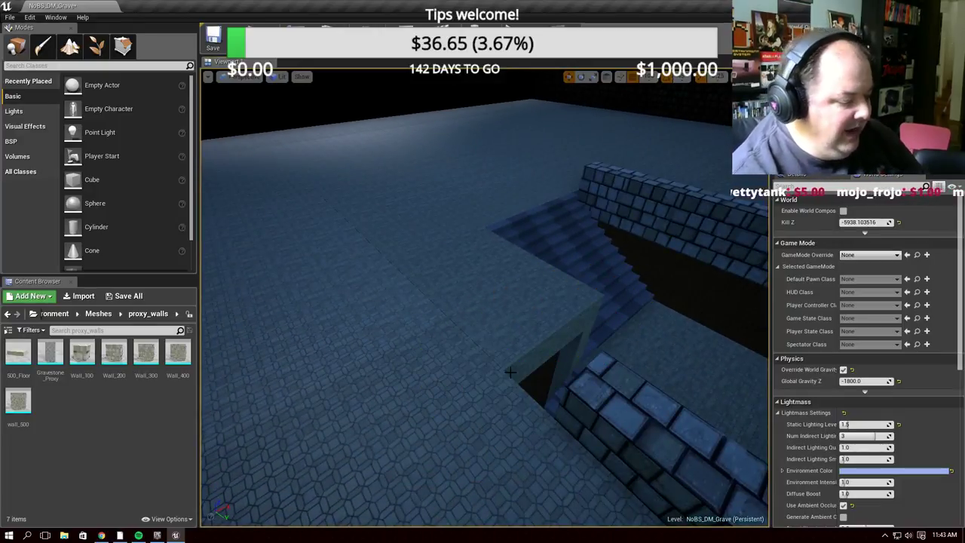
pyautogui.press('super')
pyautogui.press('Escape')
pyautogui.hotkey('ctrl', 'z')
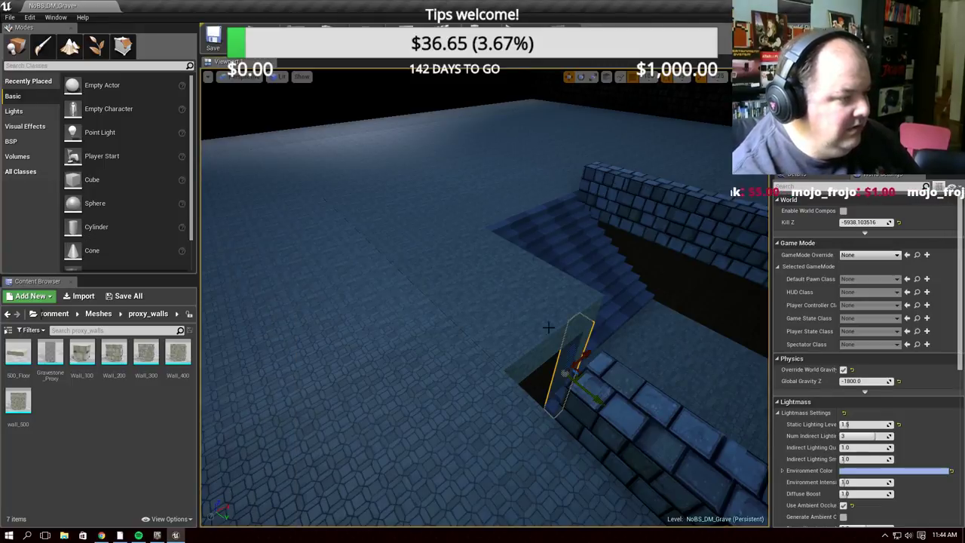
pyautogui.moveTo(503, 375)
pyautogui.mouseDown(button='right')
pyautogui.moveTo(482, 362)
pyautogui.moveTo(622, 413)
pyautogui.mouseUp(button='right')
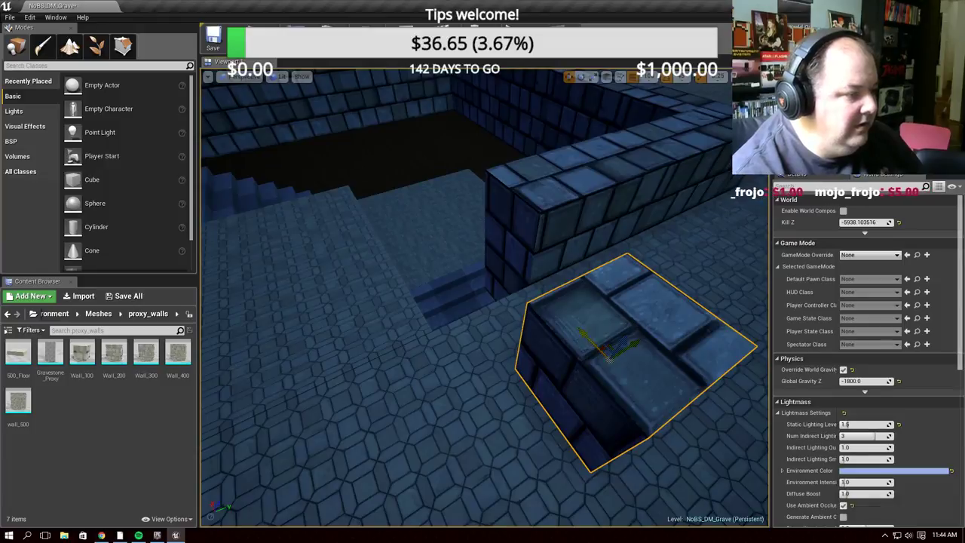
pyautogui.moveTo(609, 353); pyautogui.dragTo(479, 242)
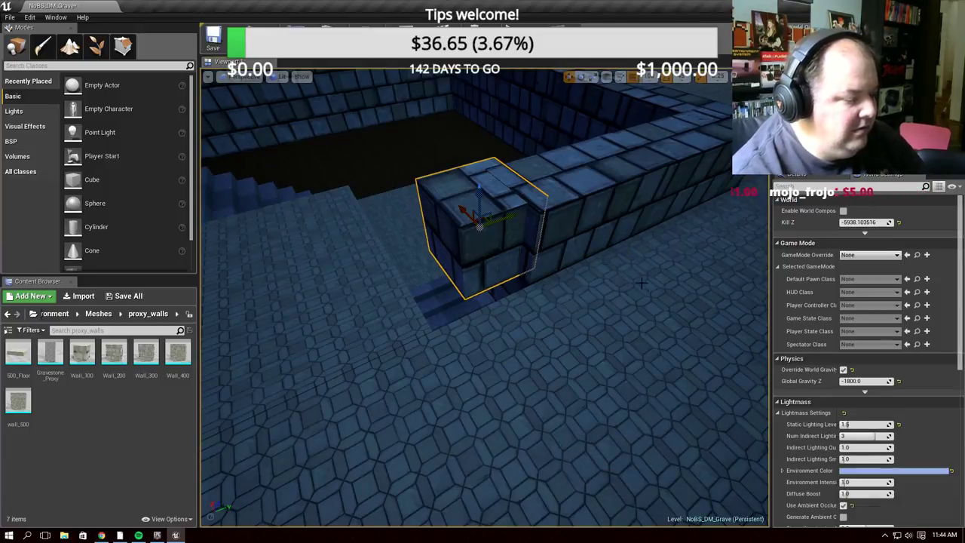
pyautogui.moveTo(457, 208); pyautogui.dragTo(469, 216)
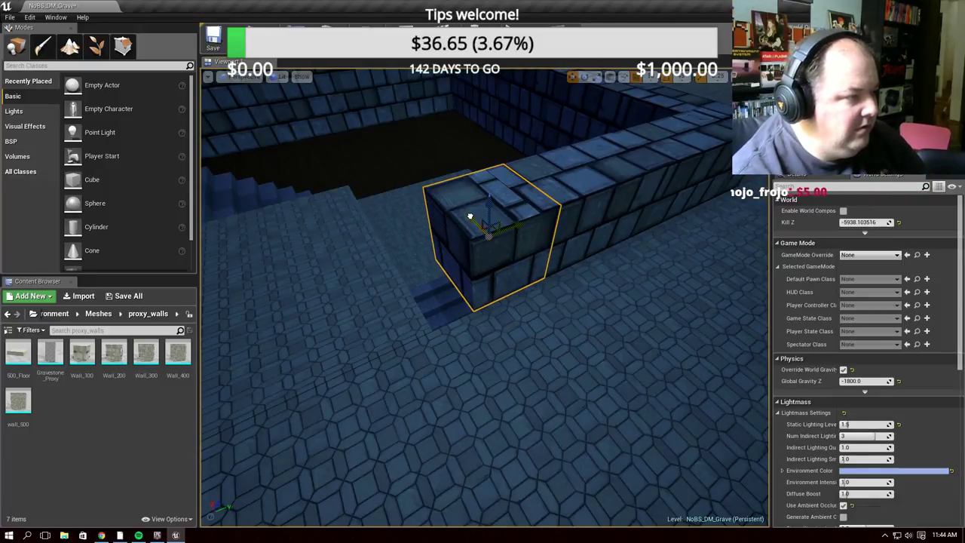
pyautogui.moveTo(526, 225); pyautogui.dragTo(505, 231)
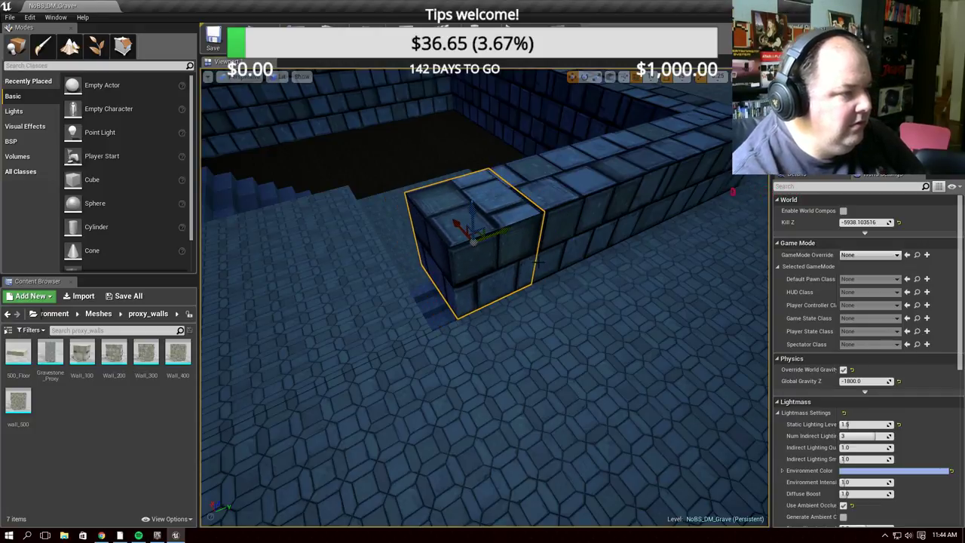
# Delete the wall-end block and slide the long wall segments beside the wall
pyautogui.press('Delete')
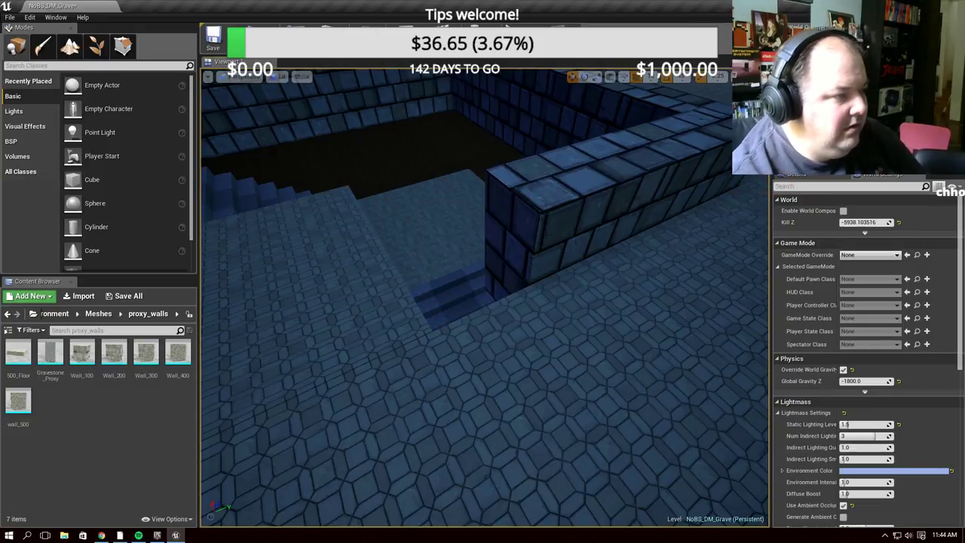
pyautogui.click(586, 281)
pyautogui.moveTo(533, 243); pyautogui.dragTo(398, 315)
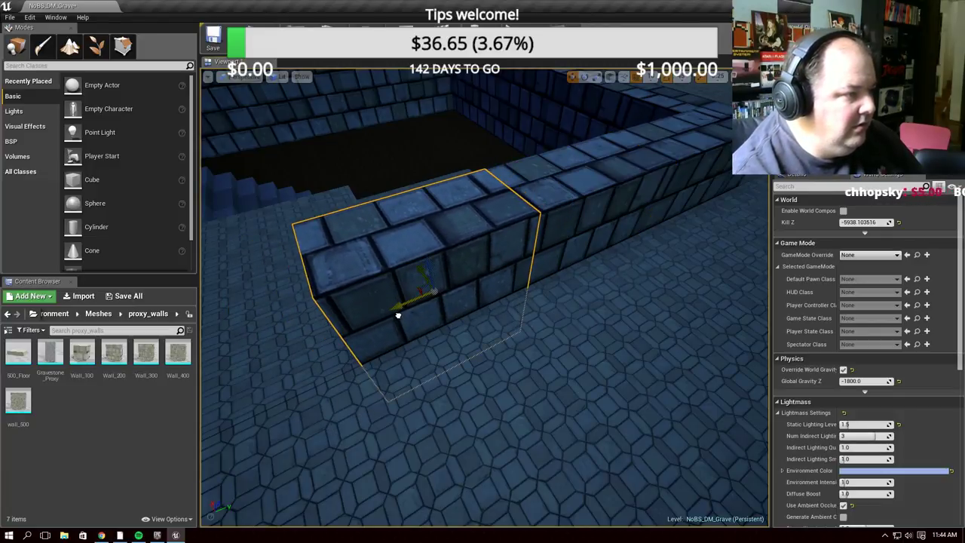
pyautogui.moveTo(434, 290); pyautogui.dragTo(487, 246, button='right')
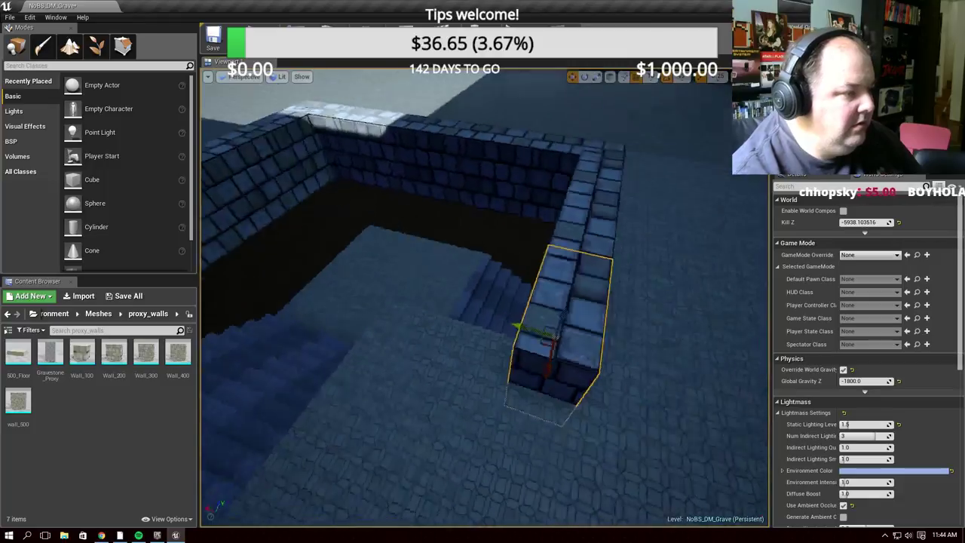
pyautogui.click(490, 181)
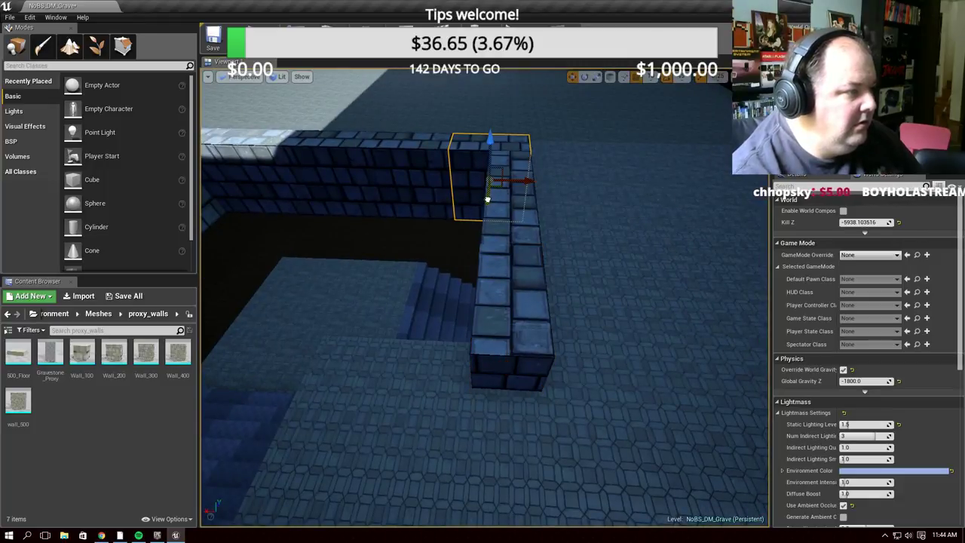
pyautogui.moveTo(487, 198); pyautogui.dragTo(452, 426)
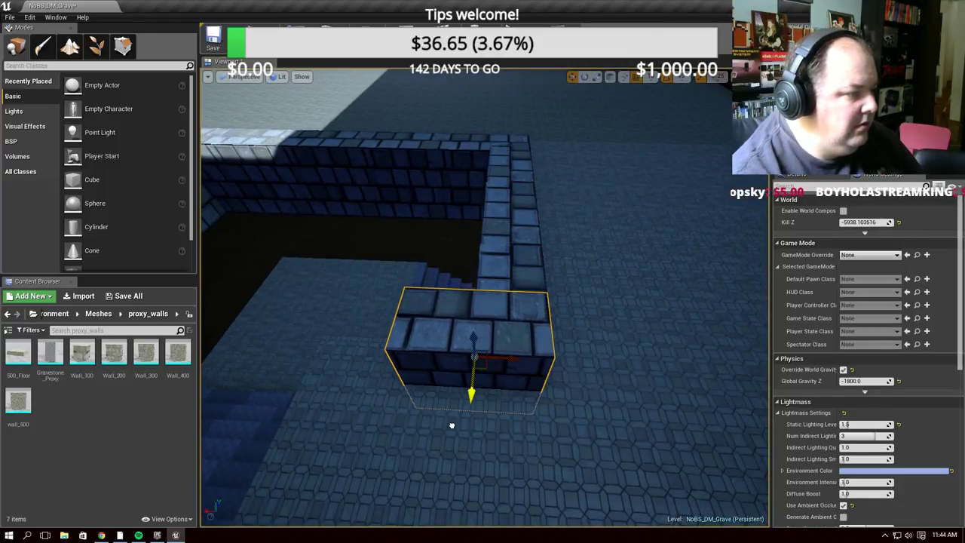
pyautogui.moveTo(517, 357); pyautogui.dragTo(386, 359)
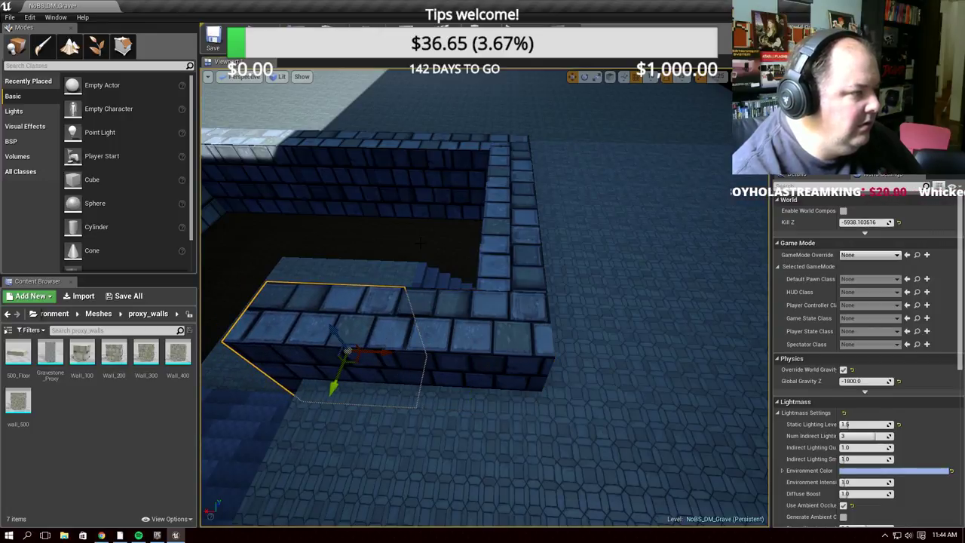
# Shift the wall piece right along the wall toward the corner
pyautogui.moveTo(605, 289); pyautogui.dragTo(605, 290, button='right')
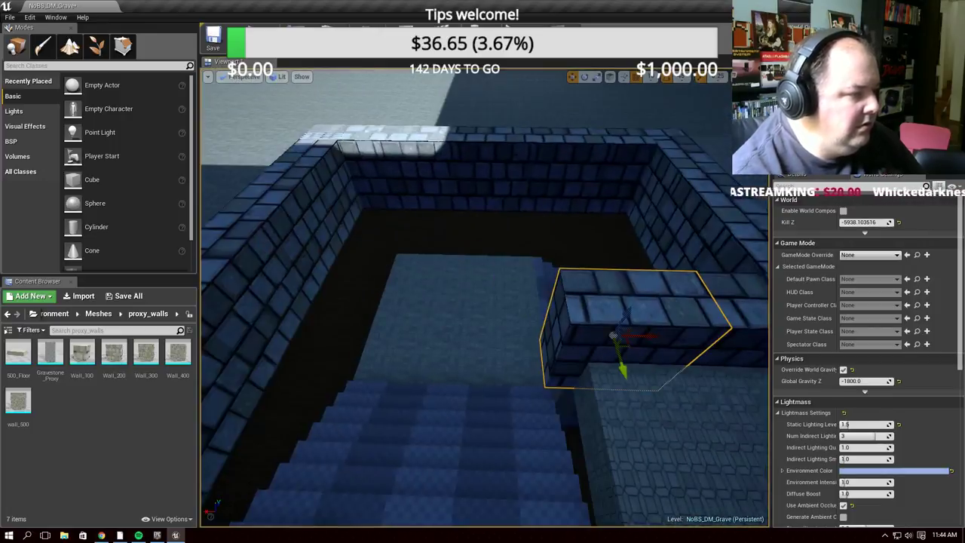
pyautogui.moveTo(650, 334); pyautogui.dragTo(674, 326)
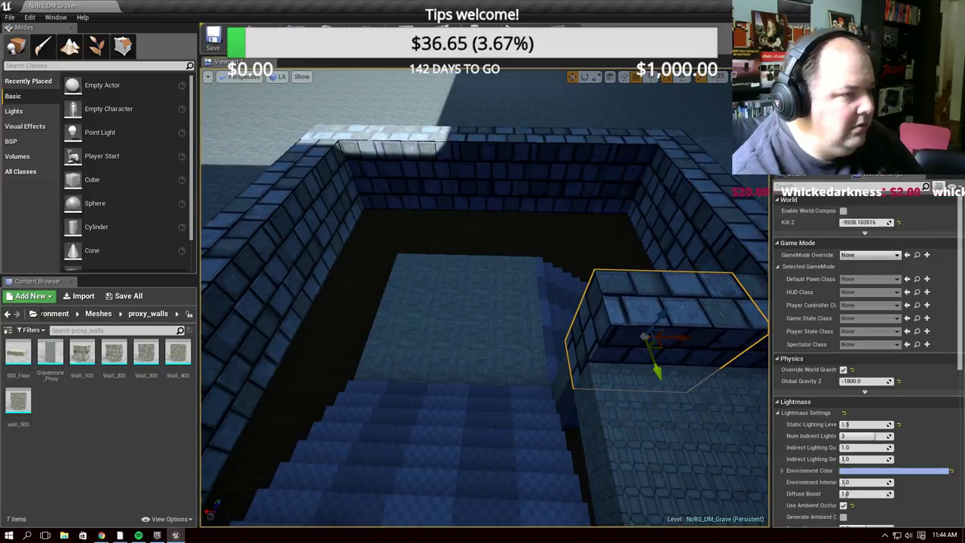
pyautogui.moveTo(652, 337)
pyautogui.mouseDown()
pyautogui.moveTo(752, 317)
pyautogui.moveTo(573, 329)
pyautogui.moveTo(664, 501)
pyautogui.mouseUp()
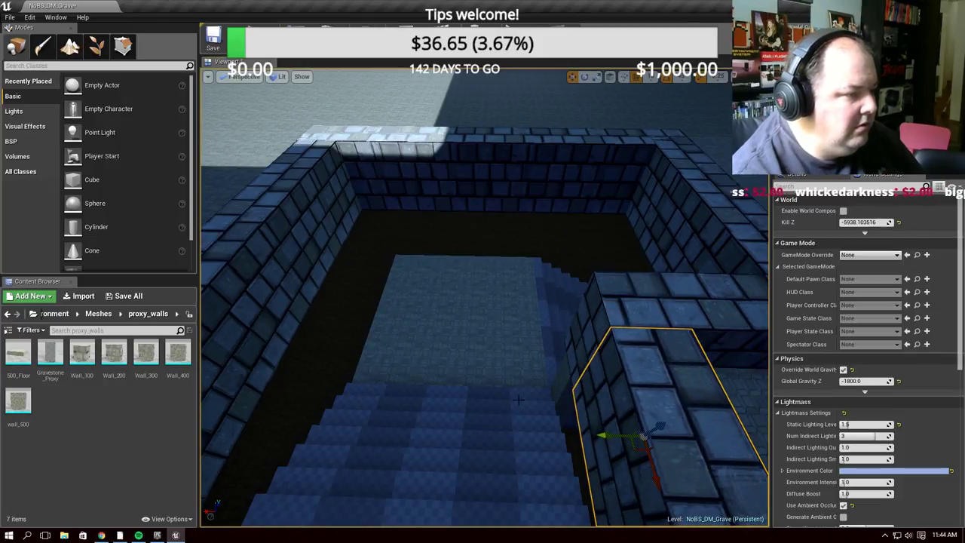
pyautogui.press('f')
pyautogui.moveTo(536, 285); pyautogui.dragTo(600, 324)
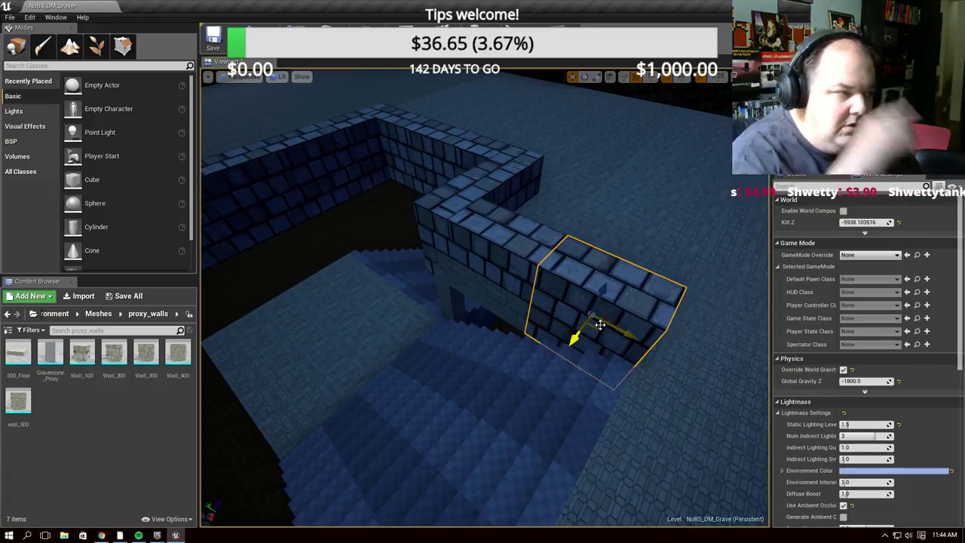
# Save the NoBS_DM_Grave level after surveying the walled stair pit
pyautogui.moveTo(548, 239); pyautogui.dragTo(548, 239, button='right')
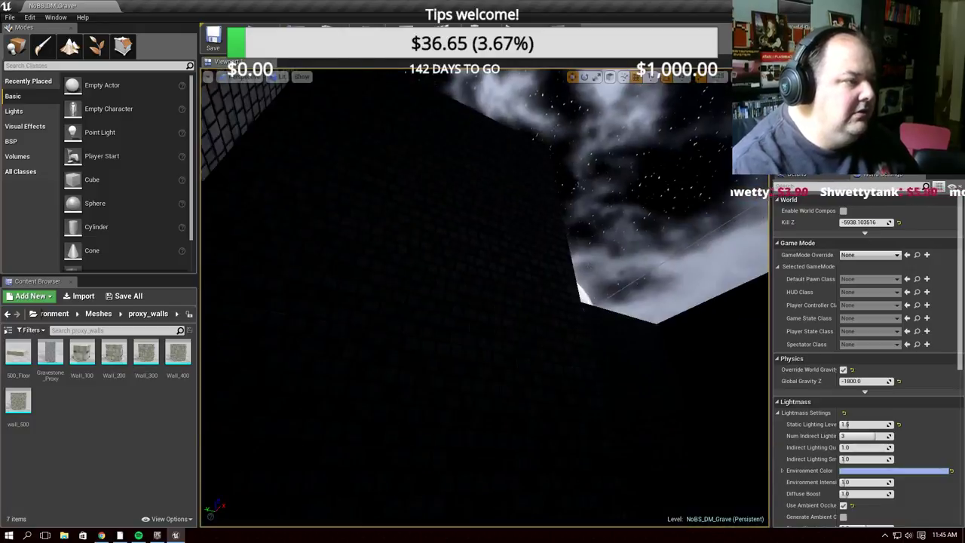
pyautogui.moveTo(342, 425); pyautogui.dragTo(349, 289, button='right')
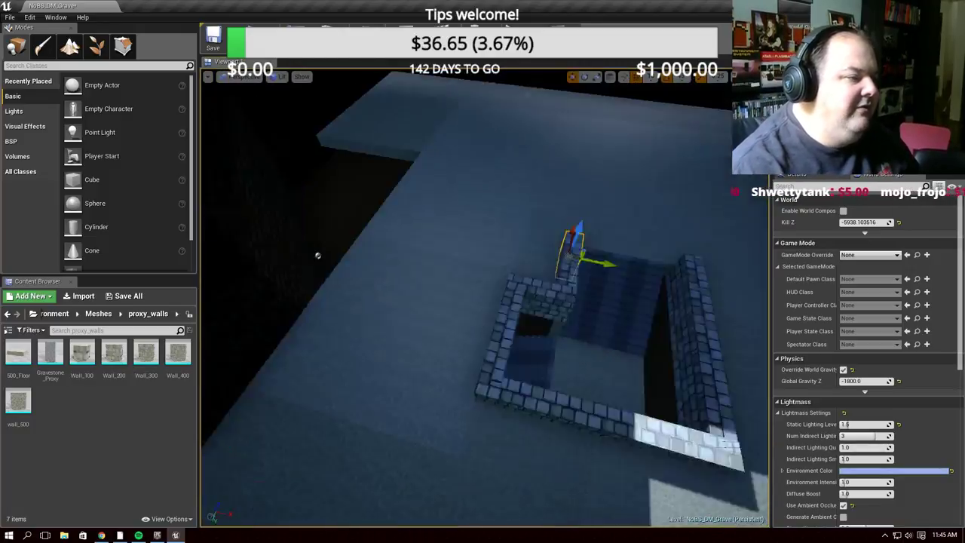
pyautogui.click(212, 40)
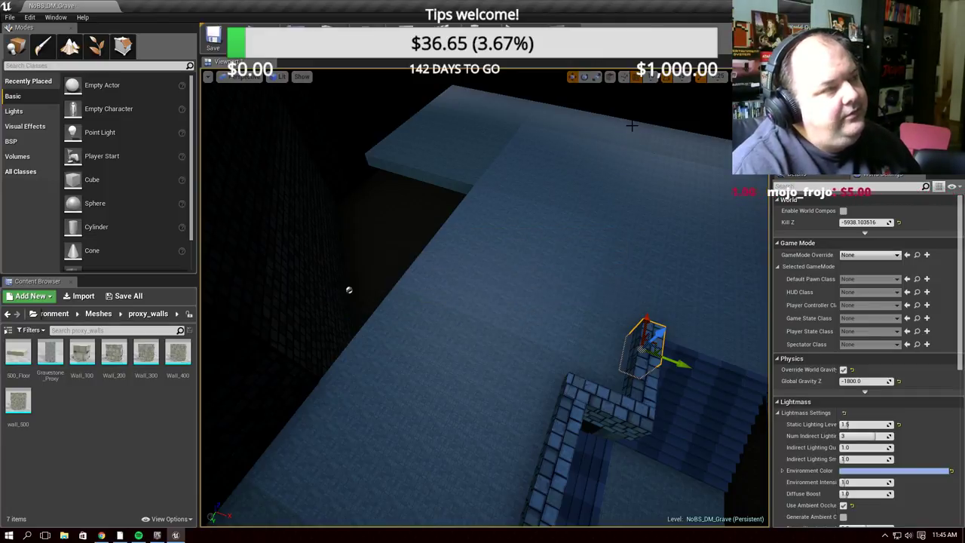
pyautogui.moveTo(580, 239); pyautogui.dragTo(581, 240, button='right')
# Select the left wall, middle pillar and cubes, showing the small cube's Wall_100 details
pyautogui.click(378, 340)
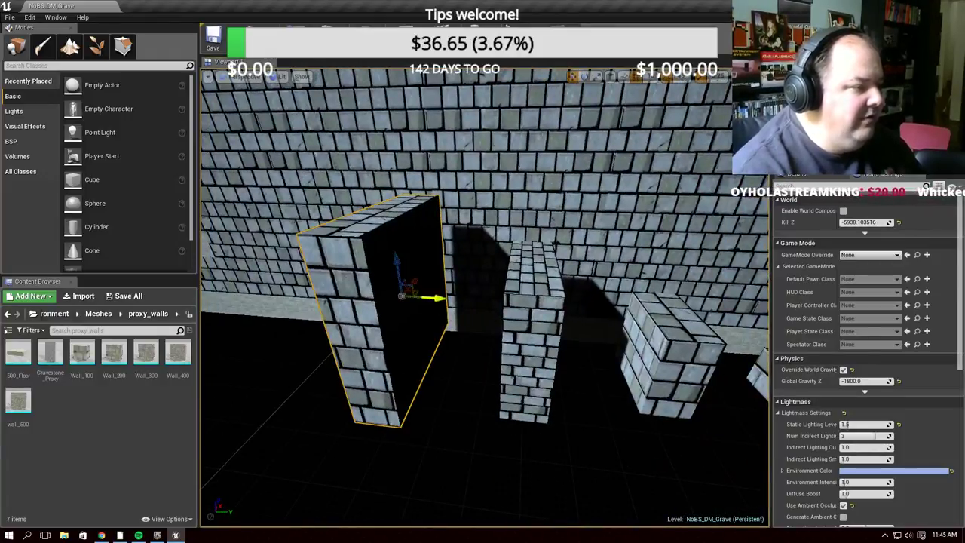
pyautogui.click(532, 354)
pyautogui.click(664, 368)
pyautogui.moveTo(664, 369); pyautogui.dragTo(720, 353, button='right')
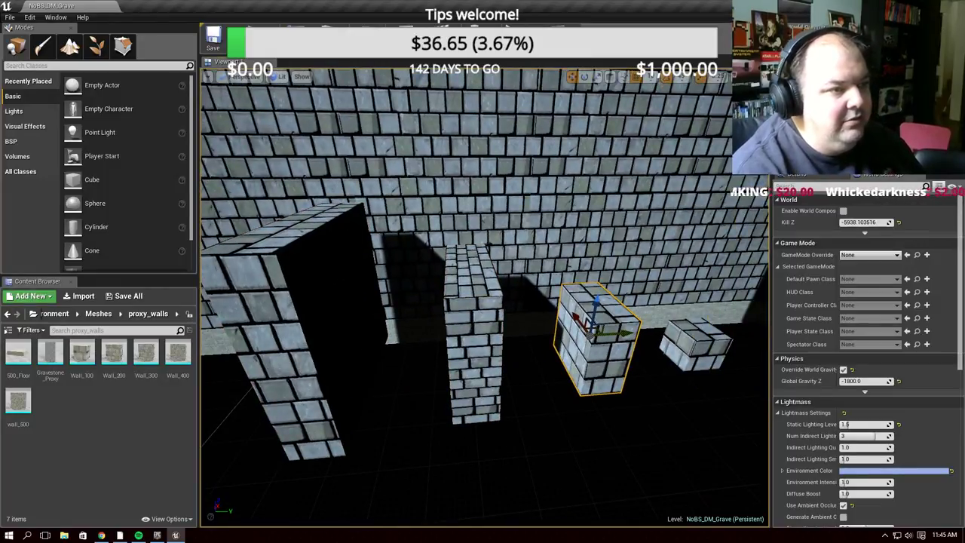
pyautogui.click(595, 339)
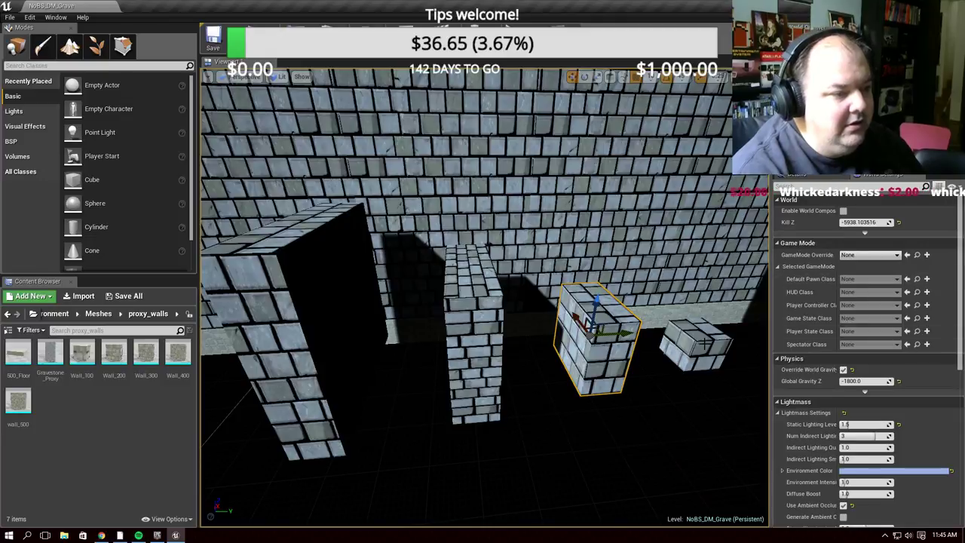
pyautogui.click(693, 346)
pyautogui.click(795, 175)
pyautogui.moveTo(705, 361); pyautogui.dragTo(705, 362, button='right')
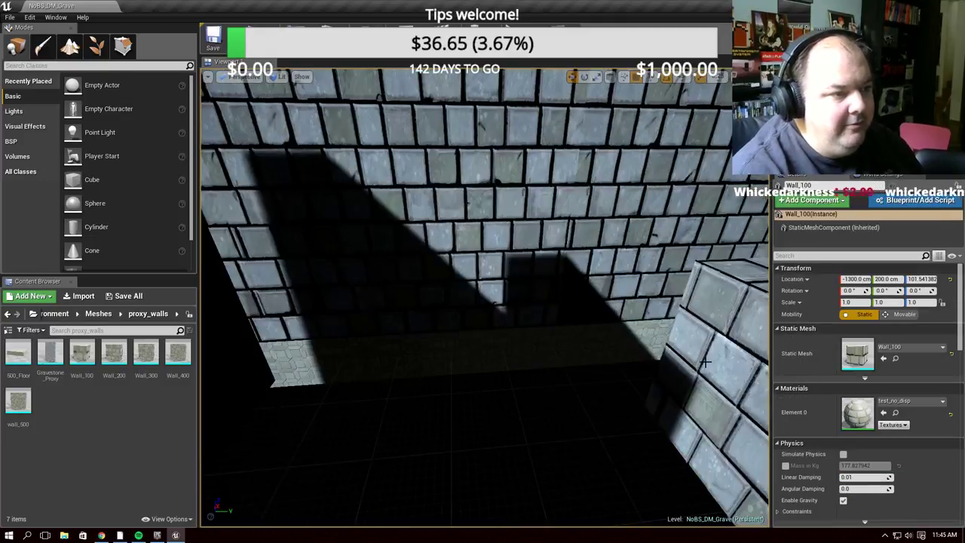
# Inspect Wall_200, Wall_400, wall_509 and the curved stairs, then start play-in-editor
pyautogui.click(623, 358)
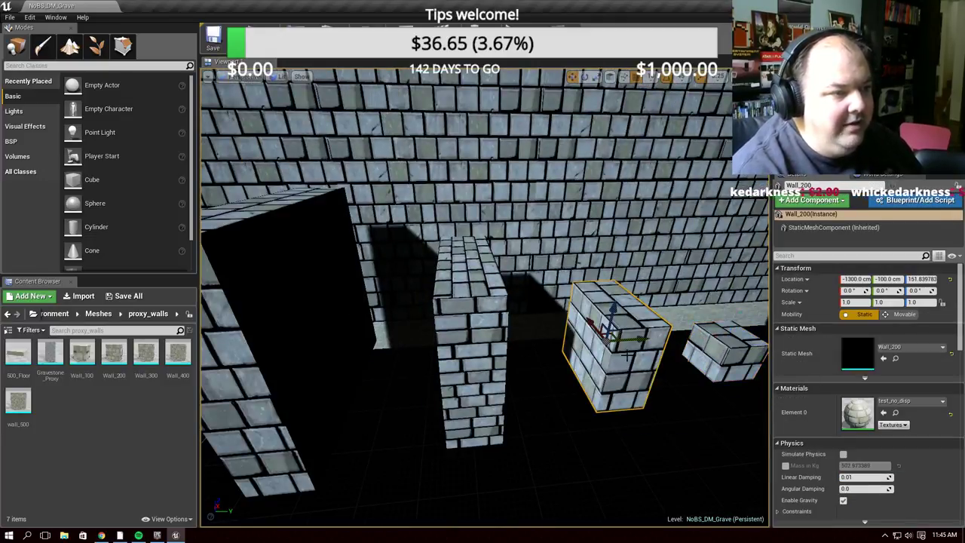
pyautogui.click(460, 377)
pyautogui.click(271, 339)
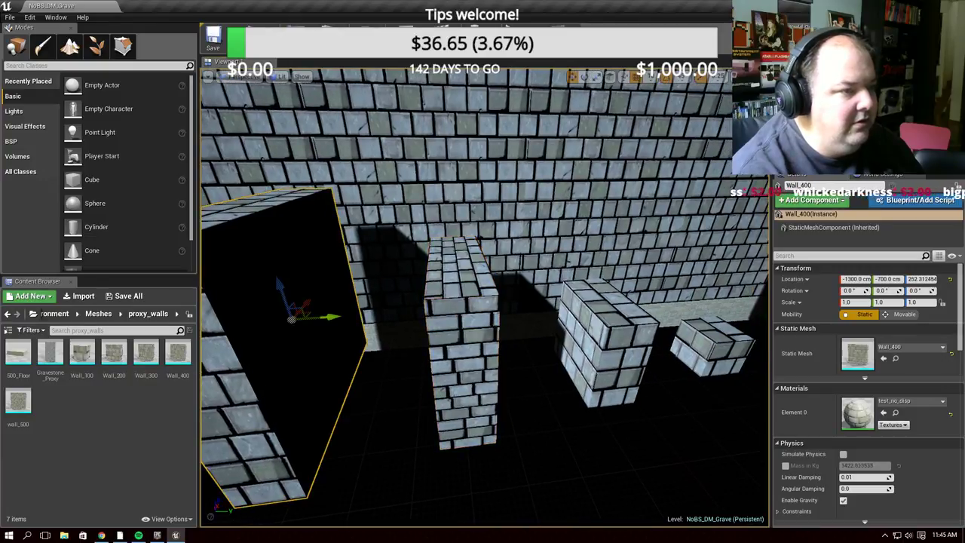
pyautogui.moveTo(272, 340); pyautogui.dragTo(324, 339, button='right')
pyautogui.moveTo(482, 301)
pyautogui.mouseDown(button='right')
pyautogui.moveTo(453, 302)
pyautogui.moveTo(513, 302)
pyautogui.mouseUp(button='right')
pyautogui.click(437, 173)
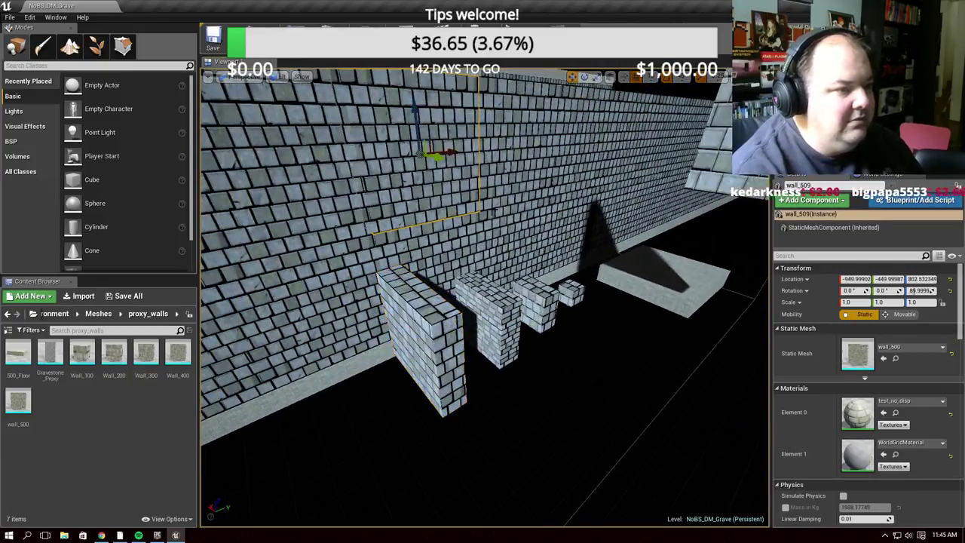
pyautogui.moveTo(613, 279); pyautogui.dragTo(618, 287, button='right')
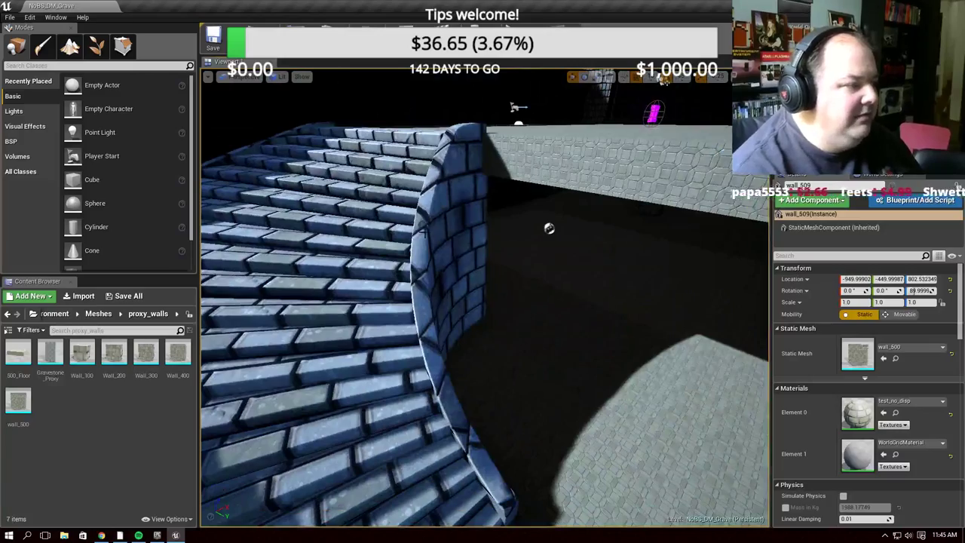
pyautogui.click(469, 215)
pyautogui.moveTo(469, 214); pyautogui.dragTo(469, 215, button='right')
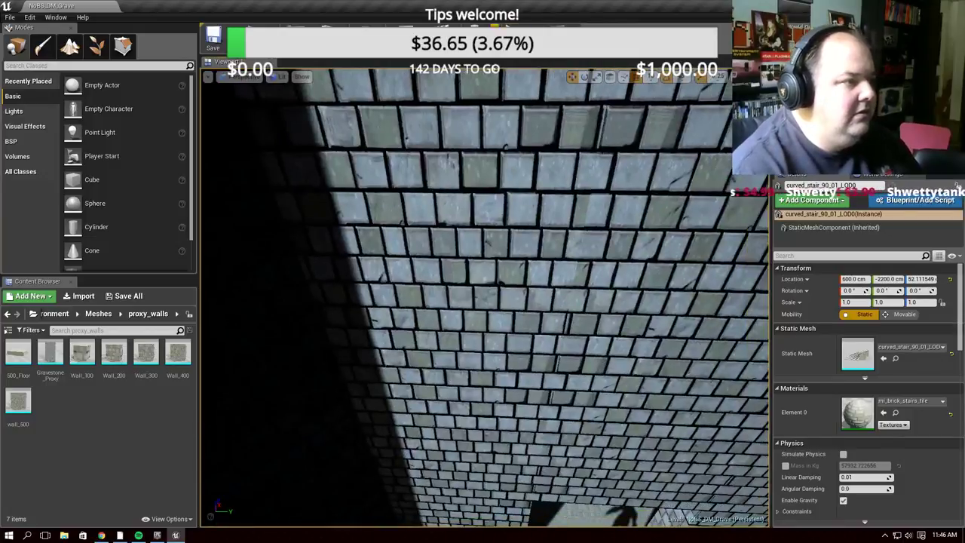
pyautogui.click(538, 63)
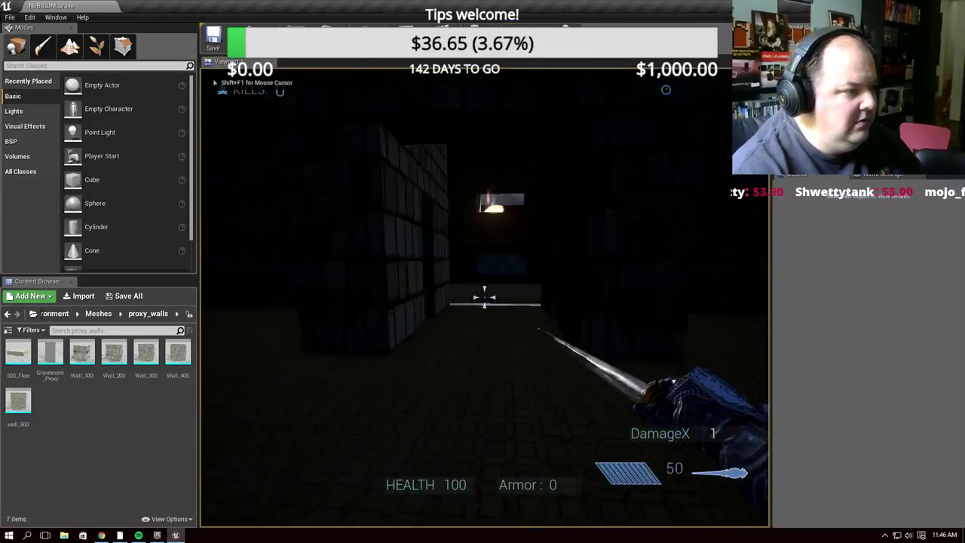
# Fire a shot, then walk through the doorway and climb the blue stairs
pyautogui.click(484, 296)
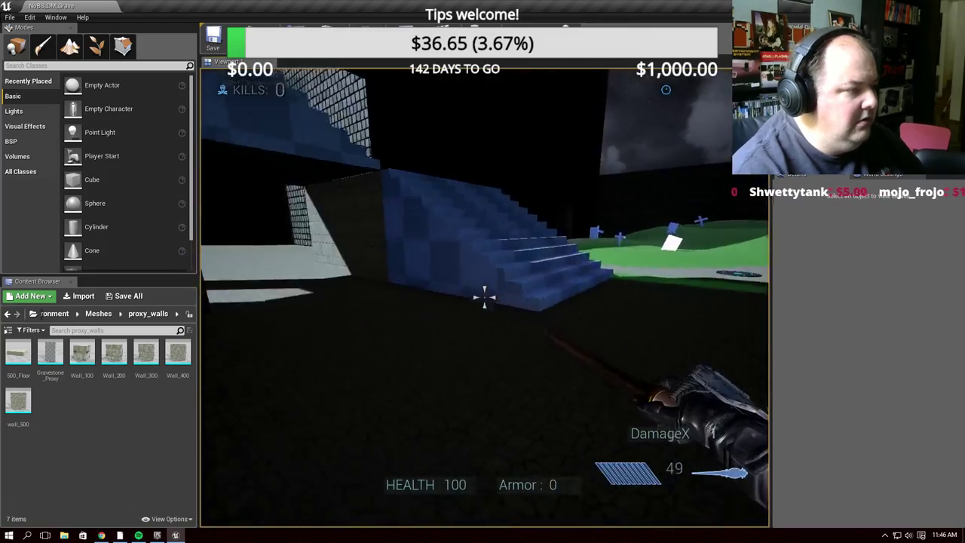
pyautogui.press('w')
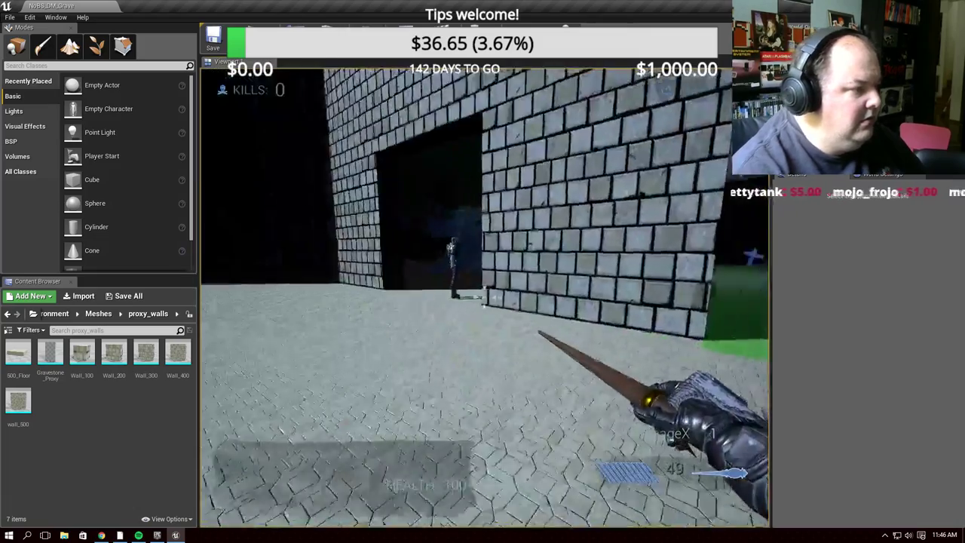
pyautogui.press('w')
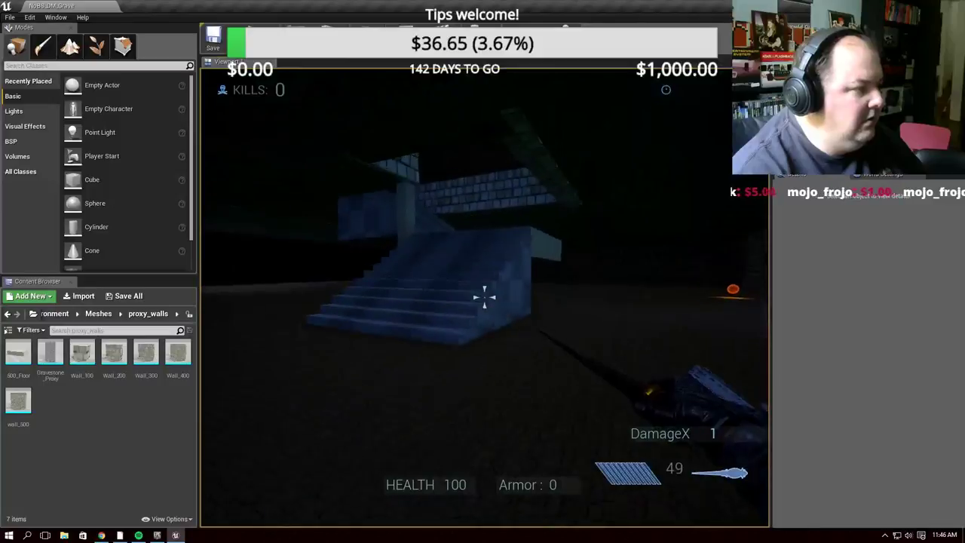
pyautogui.press('w')
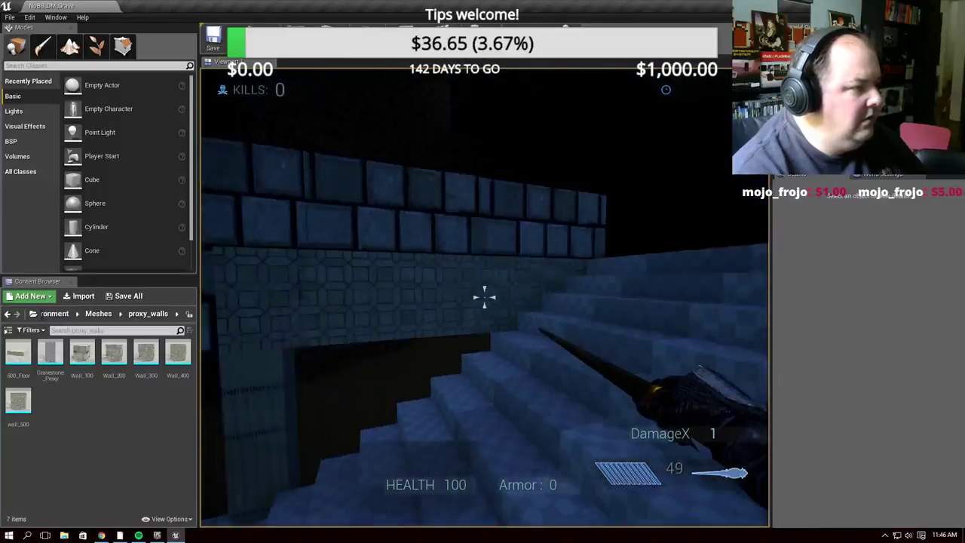
pyautogui.press('w')
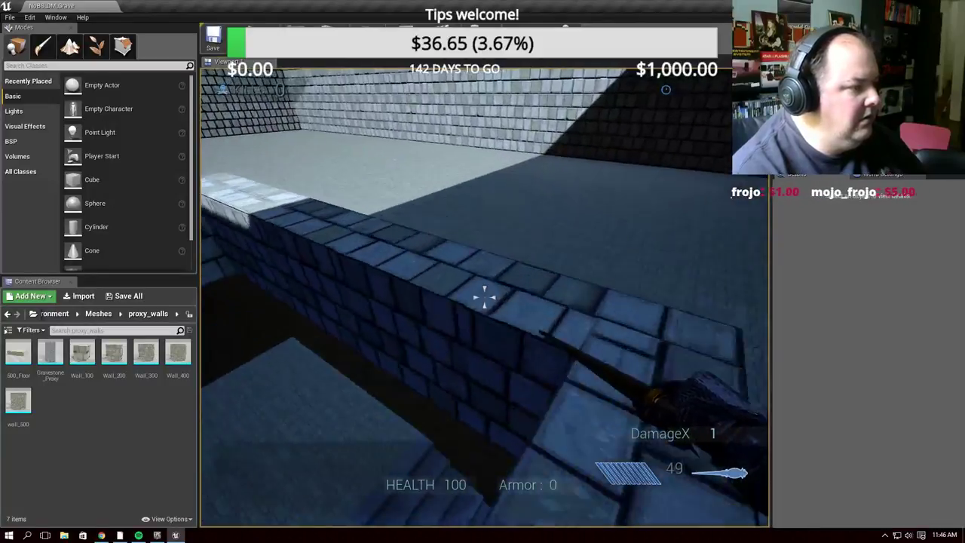
pyautogui.press('w')
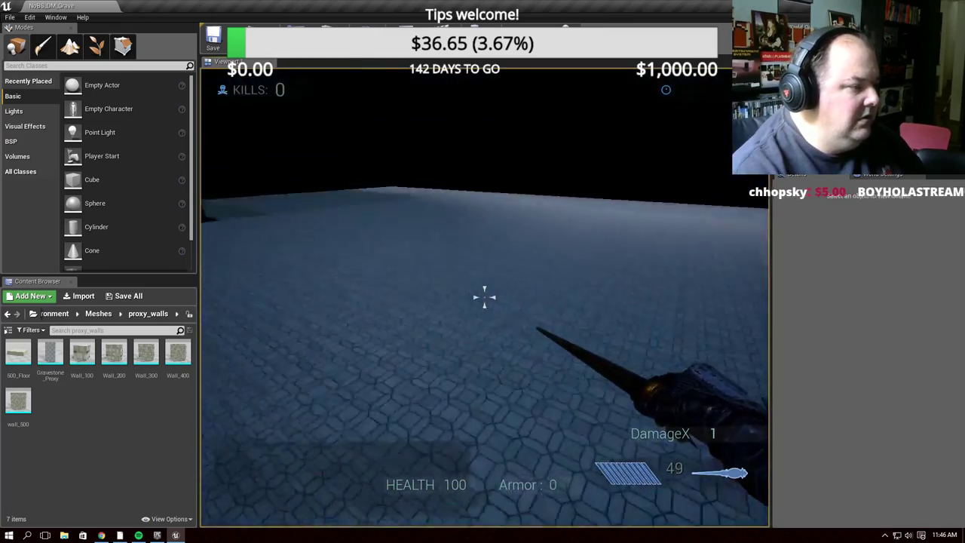
# Shoot at the brick wall and distant building, then stop the play-test with Esc
pyautogui.click(484, 296)
pyautogui.click(484, 297)
pyautogui.click(483, 295)
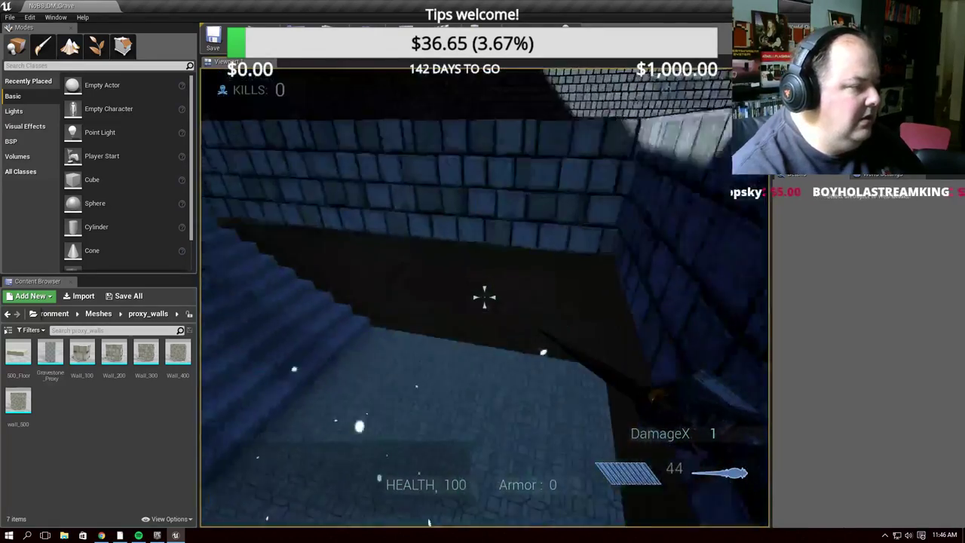
pyautogui.click(482, 295)
pyautogui.click(484, 297)
pyautogui.click(484, 297)
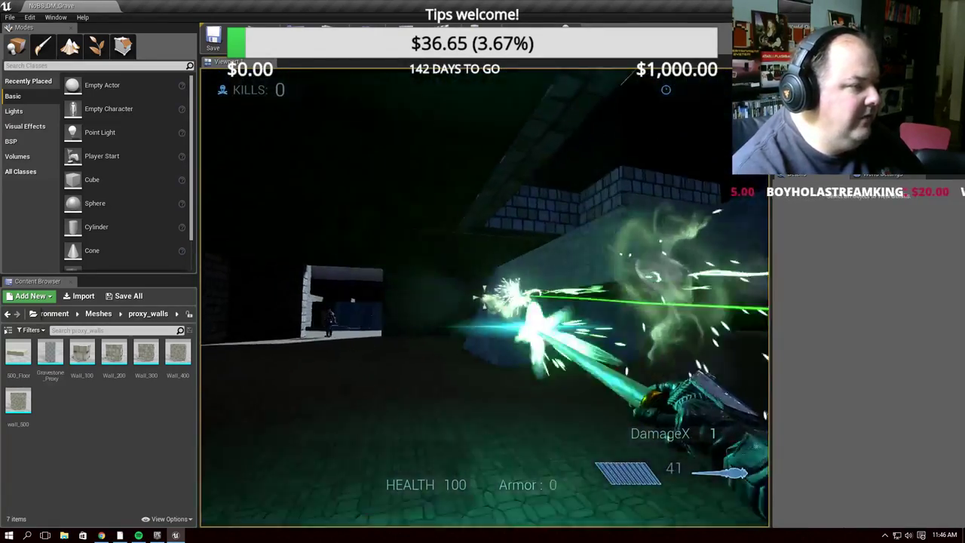
pyautogui.press('w')
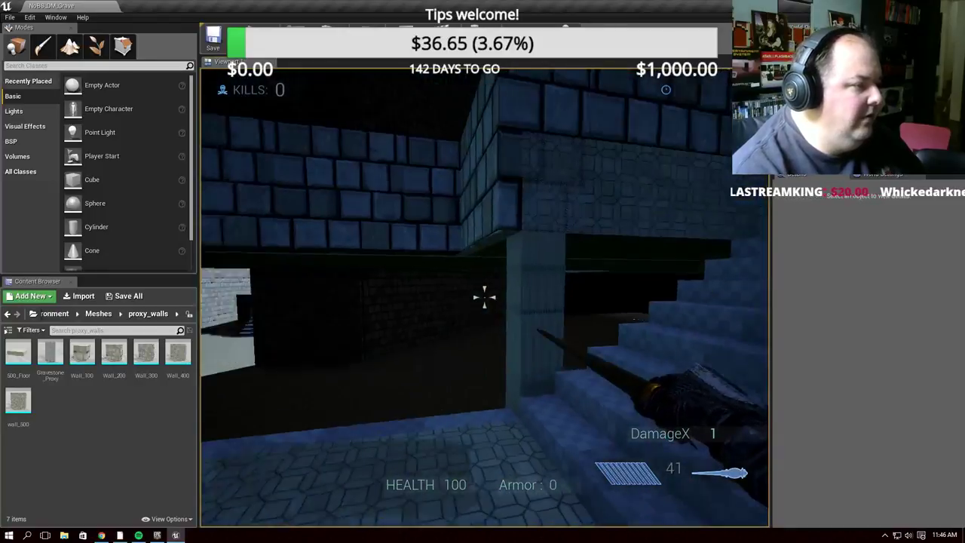
pyautogui.click(484, 296)
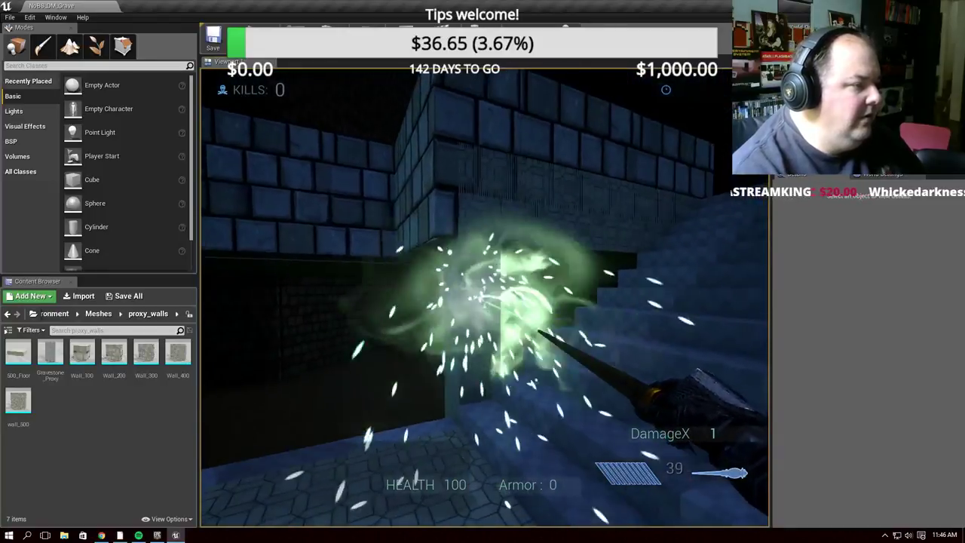
pyautogui.press('Escape')
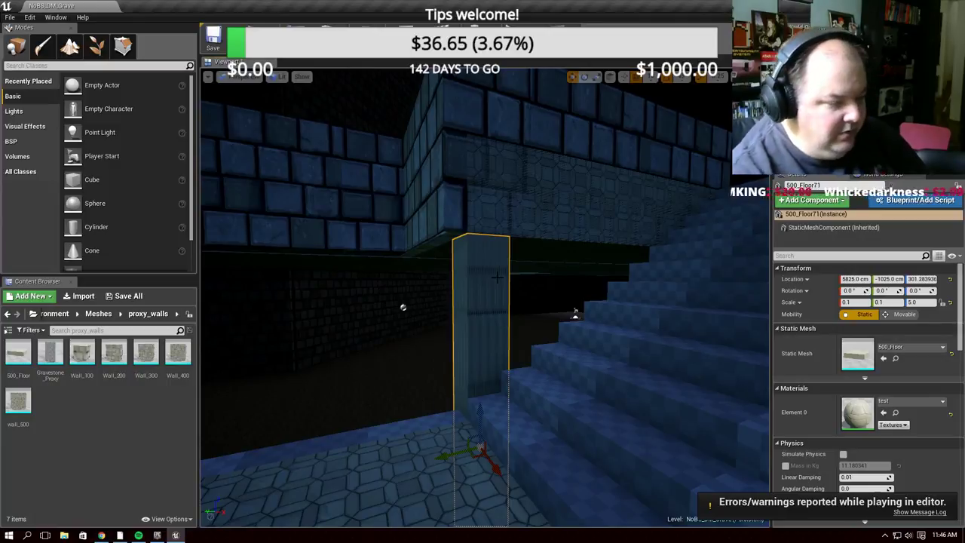
# Select corridor wall Wall_430, move it to Y -450.8 and 500 units along X
pyautogui.moveTo(574, 311); pyautogui.dragTo(766, 326)
pyautogui.moveTo(566, 305)
pyautogui.mouseDown()
pyautogui.moveTo(522, 283)
pyautogui.moveTo(509, 294)
pyautogui.moveTo(347, 249)
pyautogui.mouseUp()
pyautogui.click(347, 249)
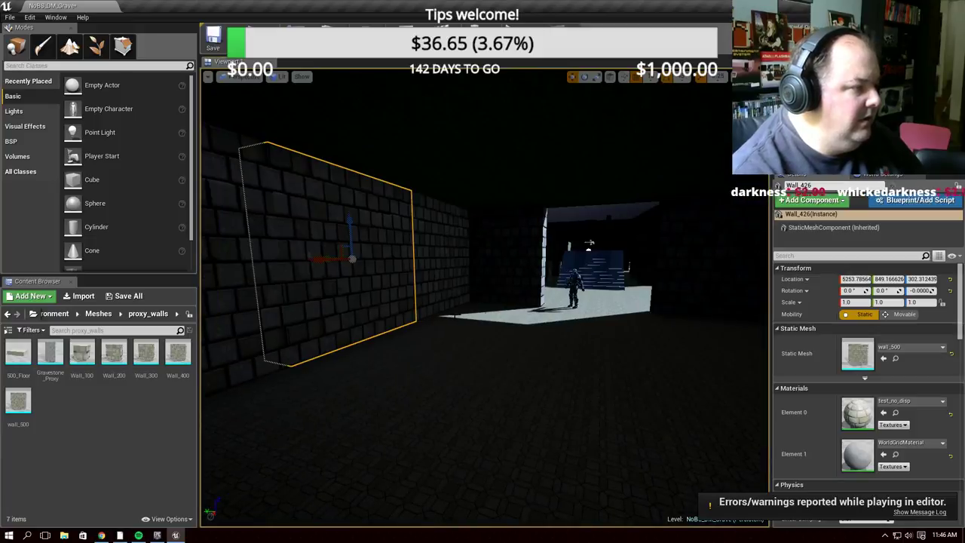
pyautogui.moveTo(634, 231); pyautogui.dragTo(413, 292, button='right')
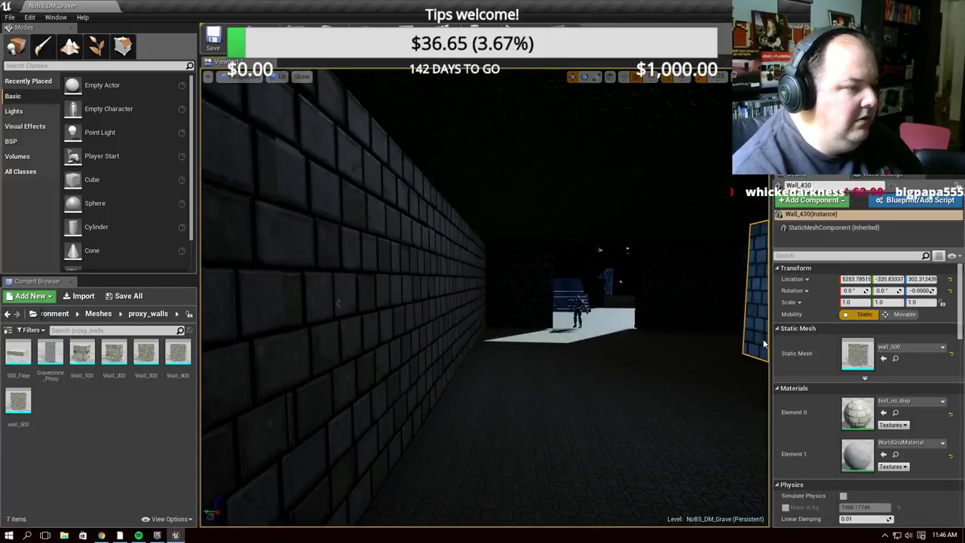
pyautogui.moveTo(764, 344); pyautogui.dragTo(687, 287, button='right')
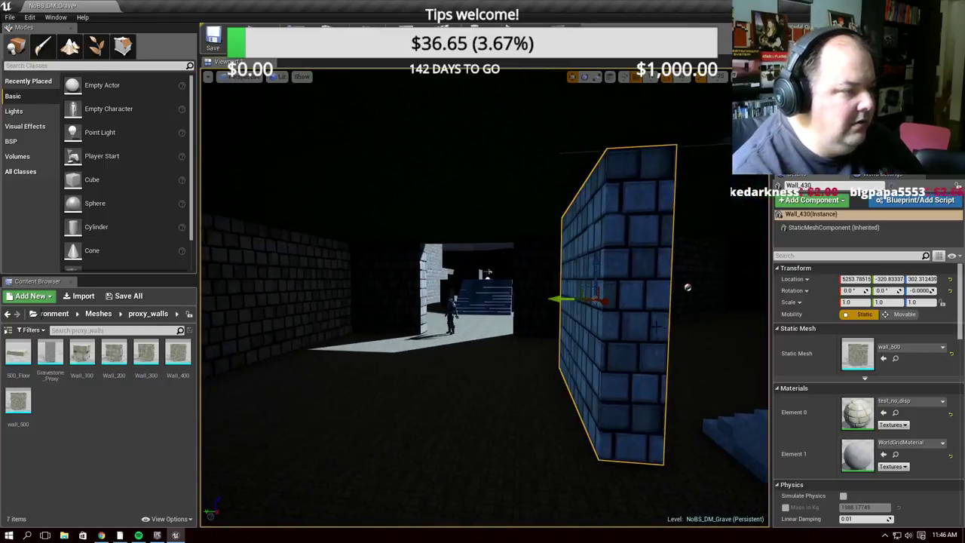
pyautogui.moveTo(561, 304); pyautogui.dragTo(624, 296)
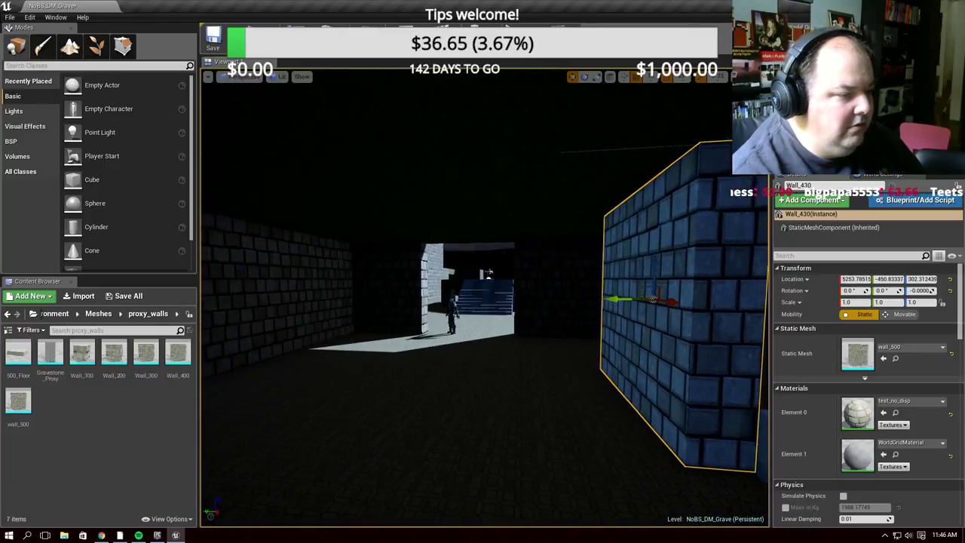
pyautogui.moveTo(642, 283); pyautogui.dragTo(643, 283, button='right')
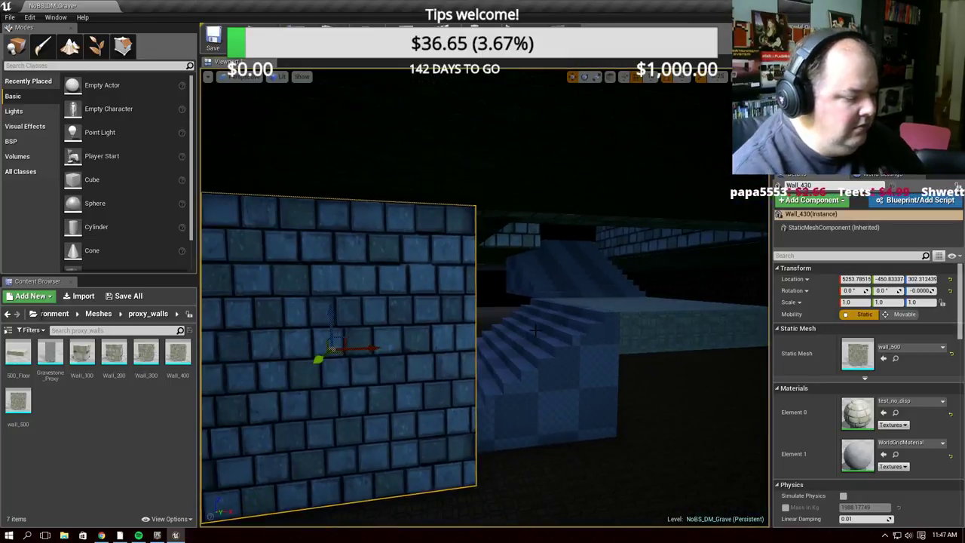
pyautogui.moveTo(383, 349); pyautogui.dragTo(609, 300)
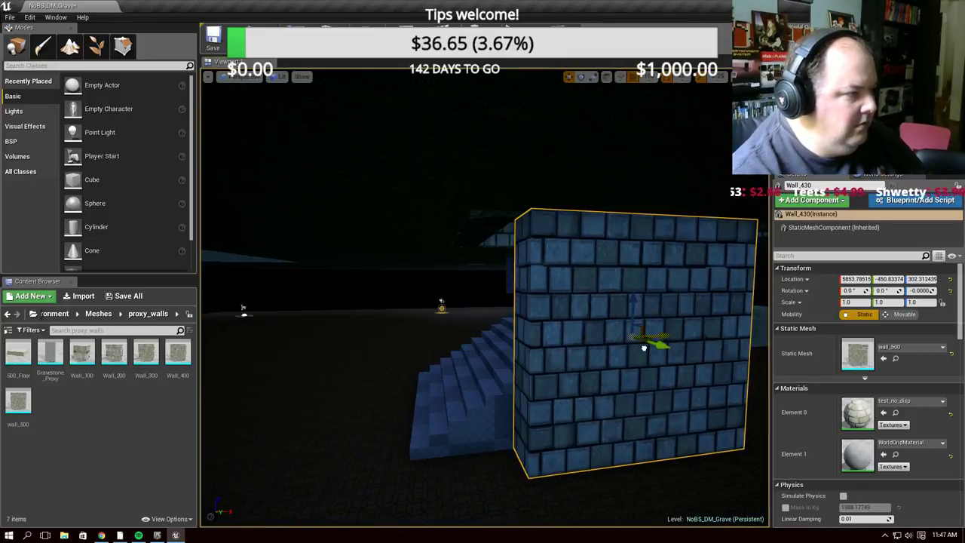
# Duplicate the wall 500 units along X, then another copy 300 along X and 300 along Y
pyautogui.moveTo(449, 362); pyautogui.dragTo(449, 362, button='middle')
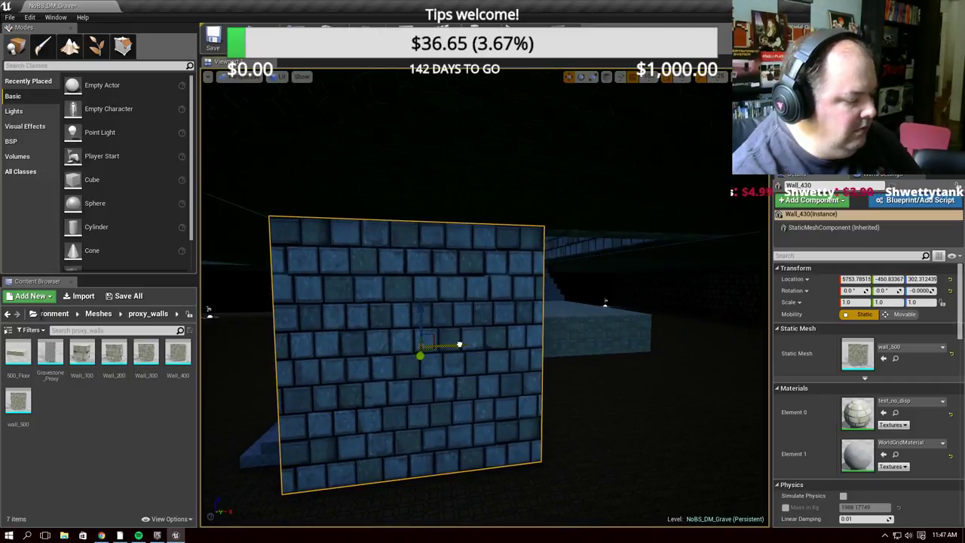
pyautogui.moveTo(459, 344)
pyautogui.mouseDown()
pyautogui.moveTo(464, 357)
pyautogui.moveTo(428, 360)
pyautogui.moveTo(613, 346)
pyautogui.mouseUp()
pyautogui.moveTo(614, 347)
pyautogui.mouseDown(button='right')
pyautogui.moveTo(534, 304)
pyautogui.moveTo(684, 301)
pyautogui.mouseUp(button='right')
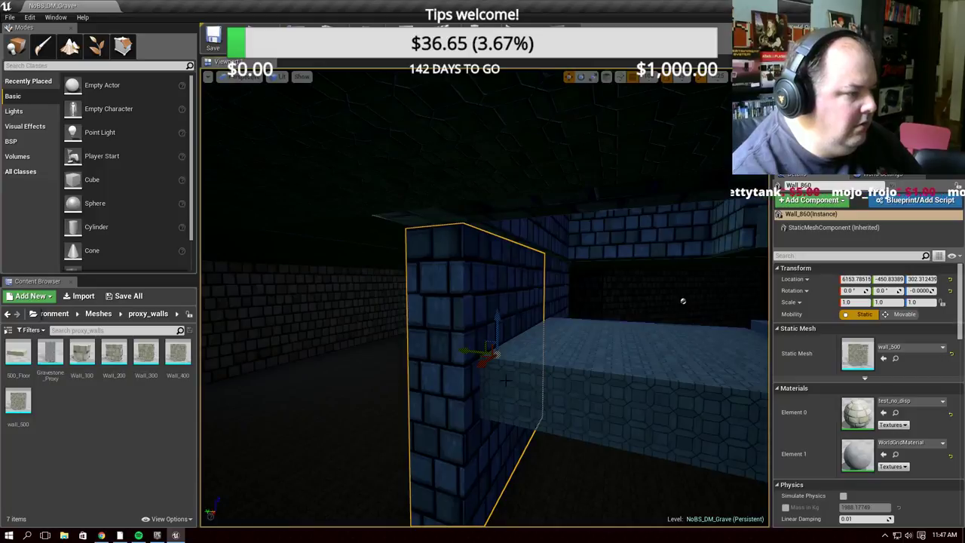
pyautogui.moveTo(488, 354)
pyautogui.keyDown('alt'); pyautogui.mouseDown()
pyautogui.moveTo(411, 407)
pyautogui.moveTo(475, 429)
pyautogui.mouseUp(); pyautogui.keyUp('alt')
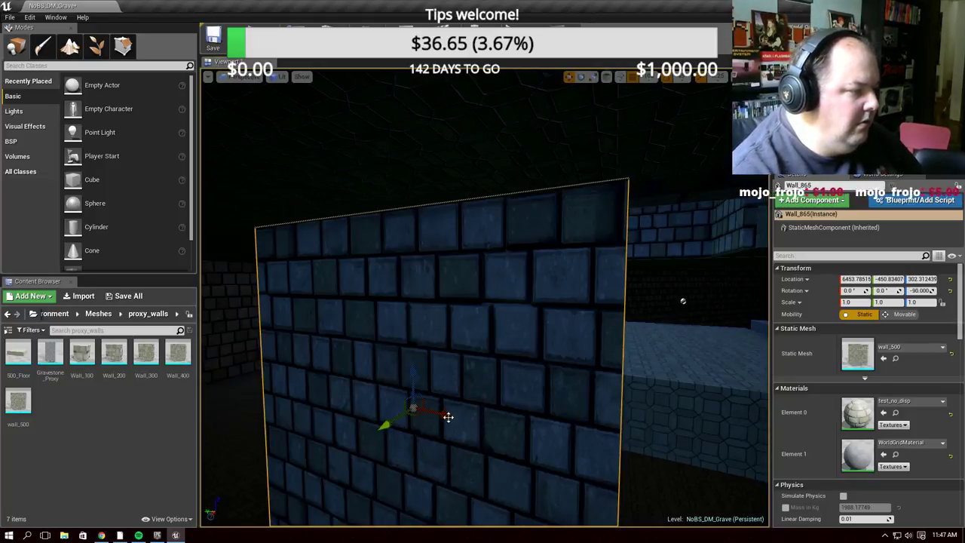
pyautogui.moveTo(381, 421); pyautogui.dragTo(716, 476)
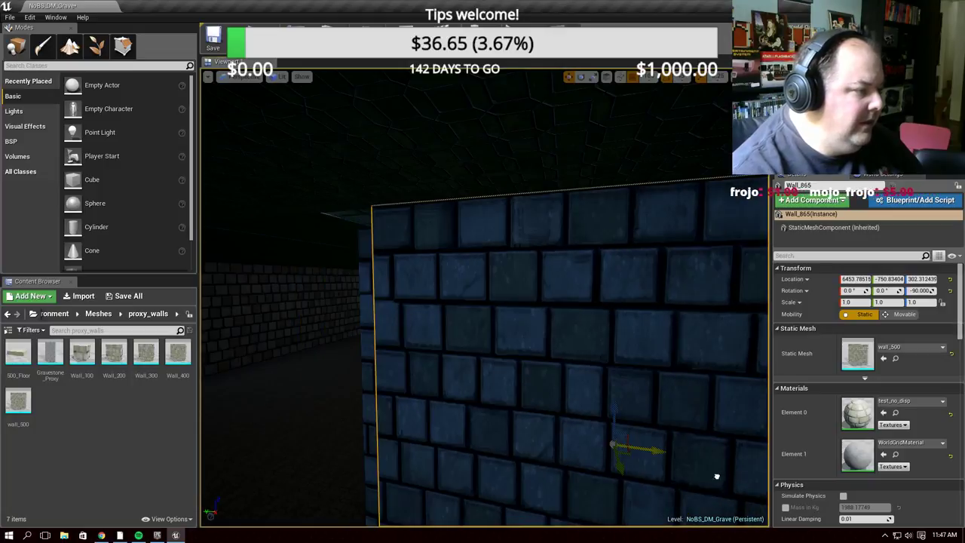
# Shift the copy back 100 units along Y and duplicate the wall further down the corridor
pyautogui.moveTo(585, 452); pyautogui.dragTo(543, 452, button='right')
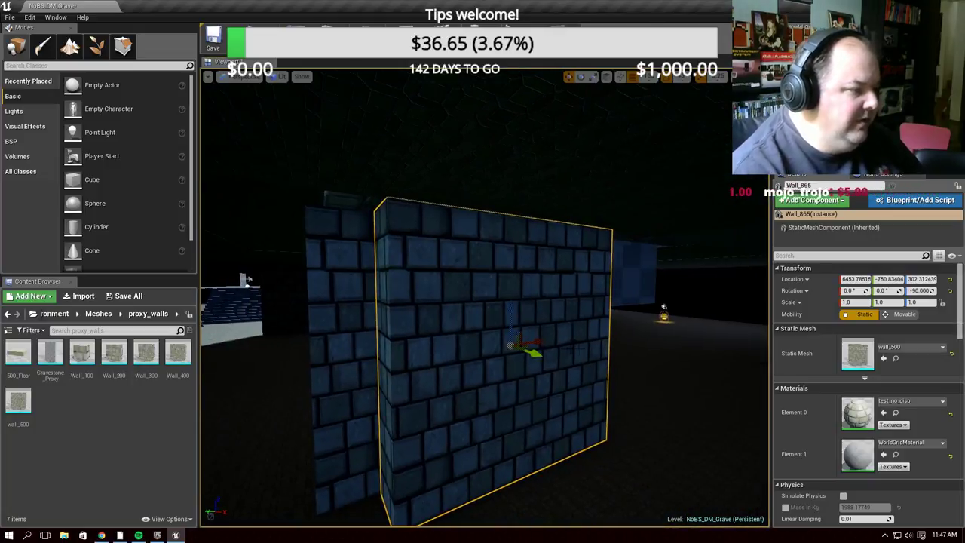
pyautogui.moveTo(545, 340); pyautogui.dragTo(504, 348)
pyautogui.moveTo(482, 347)
pyautogui.mouseDown(button='right')
pyautogui.moveTo(453, 347)
pyautogui.moveTo(495, 347)
pyautogui.mouseUp(button='right')
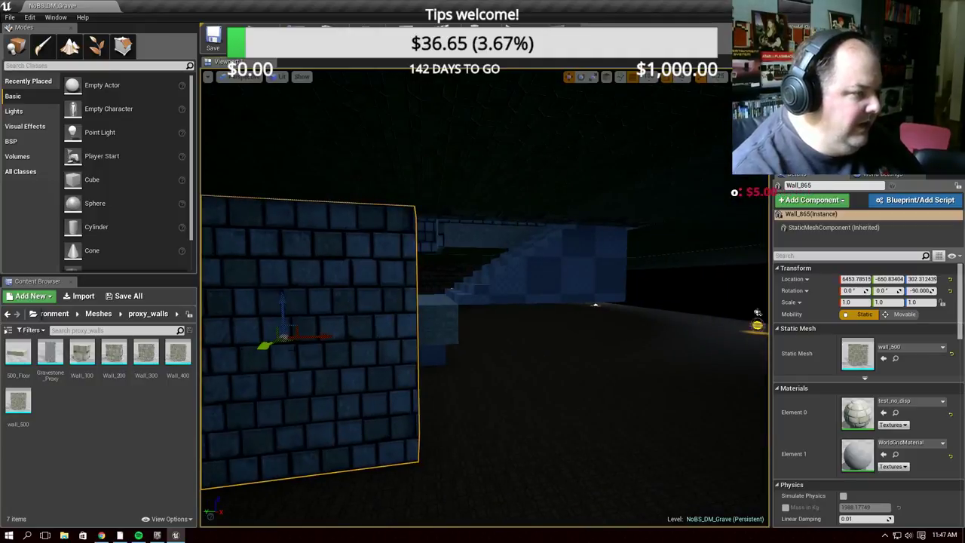
pyautogui.keyDown('alt'); pyautogui.moveTo(341, 335); pyautogui.dragTo(636, 334); pyautogui.keyUp('alt')
pyautogui.moveTo(546, 334)
pyautogui.mouseDown(button='right')
pyautogui.moveTo(637, 295)
pyautogui.moveTo(586, 261)
pyautogui.moveTo(725, 268)
pyautogui.mouseUp(button='right')
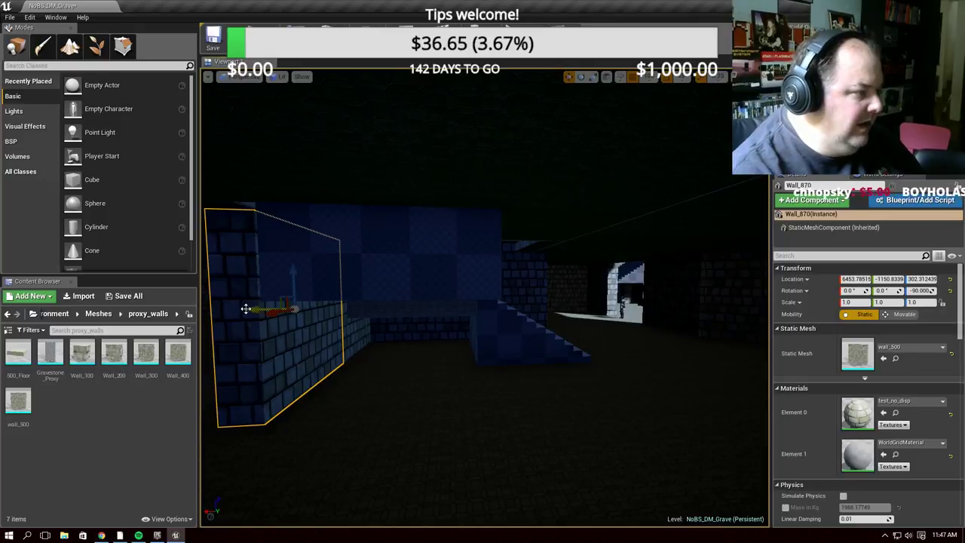
# Make another wall copy and slide it 100 units along X and along Y to close the gap
pyautogui.keyDown('alt'); pyautogui.moveTo(246, 309); pyautogui.dragTo(497, 354); pyautogui.keyUp('alt')
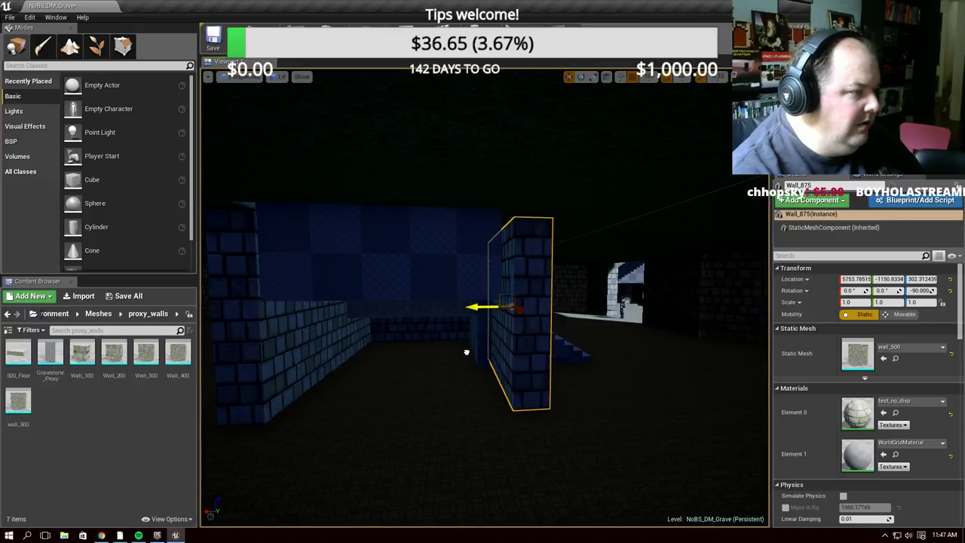
pyautogui.moveTo(351, 301); pyautogui.dragTo(351, 301, button='right')
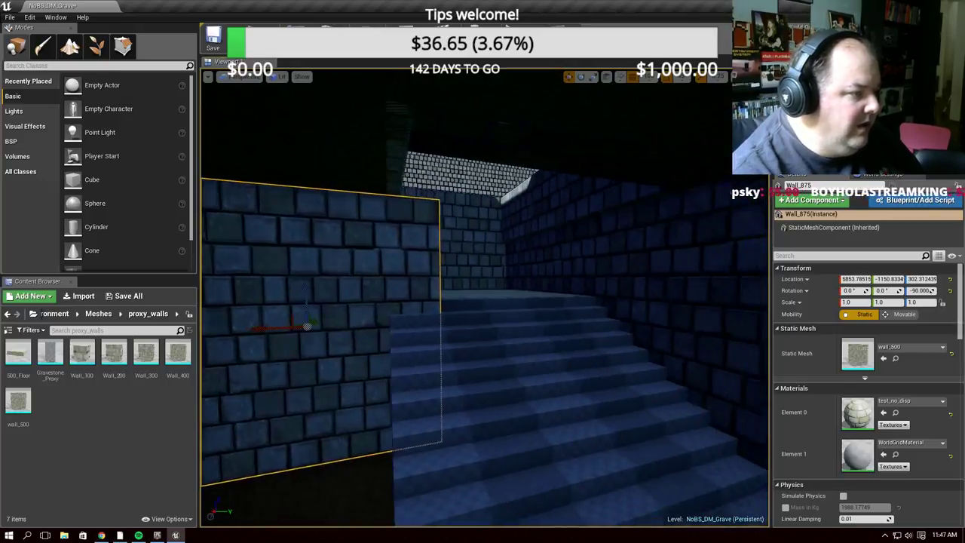
pyautogui.moveTo(455, 315); pyautogui.dragTo(417, 309)
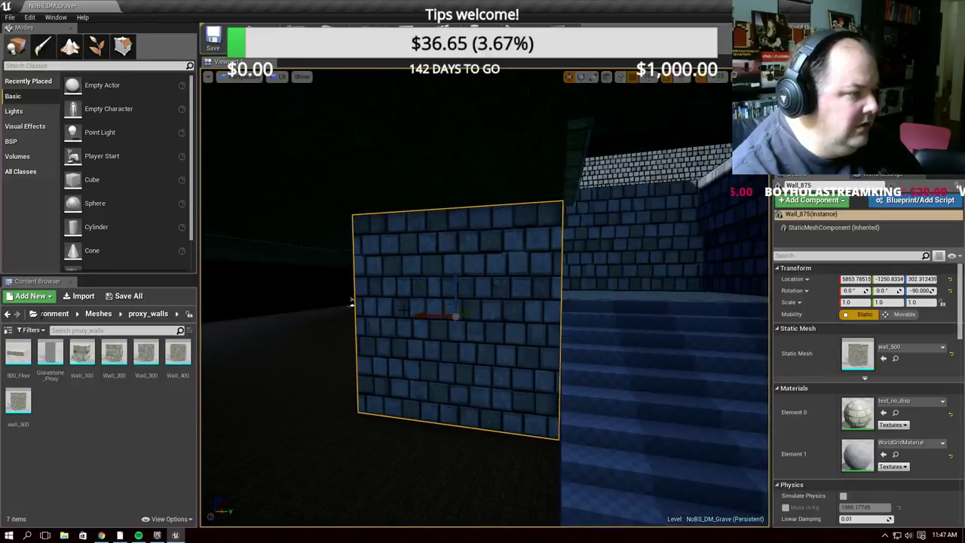
pyautogui.moveTo(351, 301); pyautogui.dragTo(375, 309, button='right')
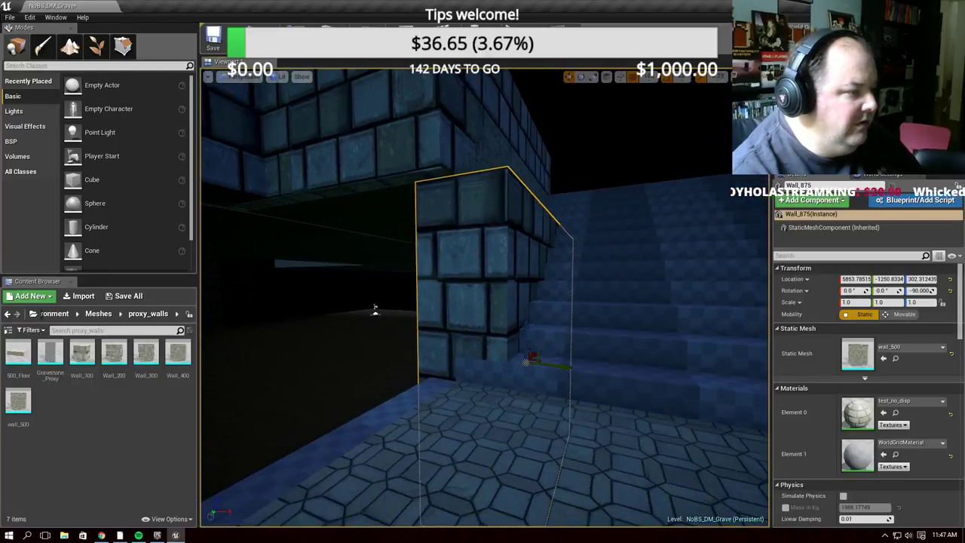
pyautogui.moveTo(567, 366)
pyautogui.mouseDown()
pyautogui.moveTo(517, 363)
pyautogui.moveTo(540, 363)
pyautogui.moveTo(464, 375)
pyautogui.mouseUp()
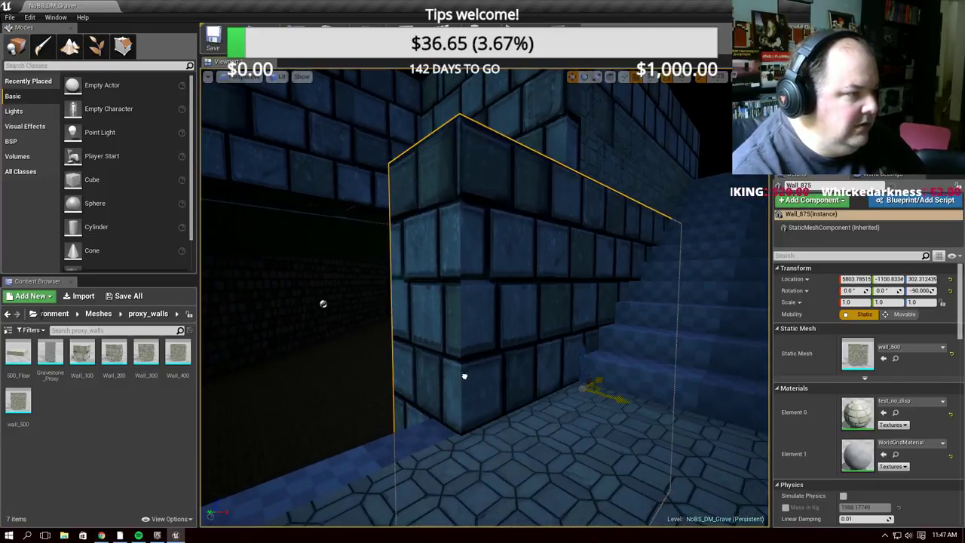
pyautogui.moveTo(602, 383); pyautogui.dragTo(615, 370)
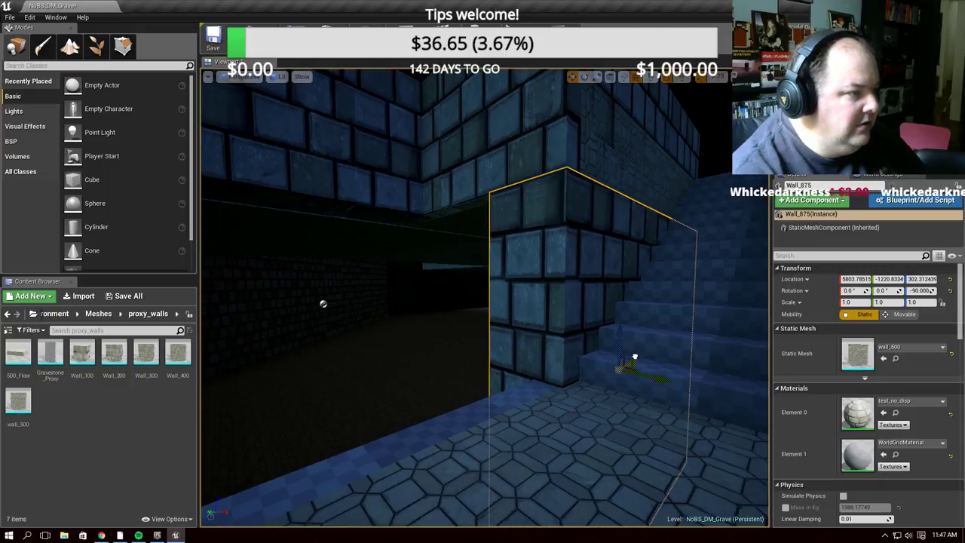
pyautogui.moveTo(323, 303)
pyautogui.mouseDown(button='right')
pyautogui.moveTo(346, 323)
pyautogui.moveTo(236, 297)
pyautogui.moveTo(258, 274)
pyautogui.moveTo(767, 299)
pyautogui.moveTo(748, 496)
pyautogui.moveTo(749, 477)
pyautogui.mouseUp(button='right')
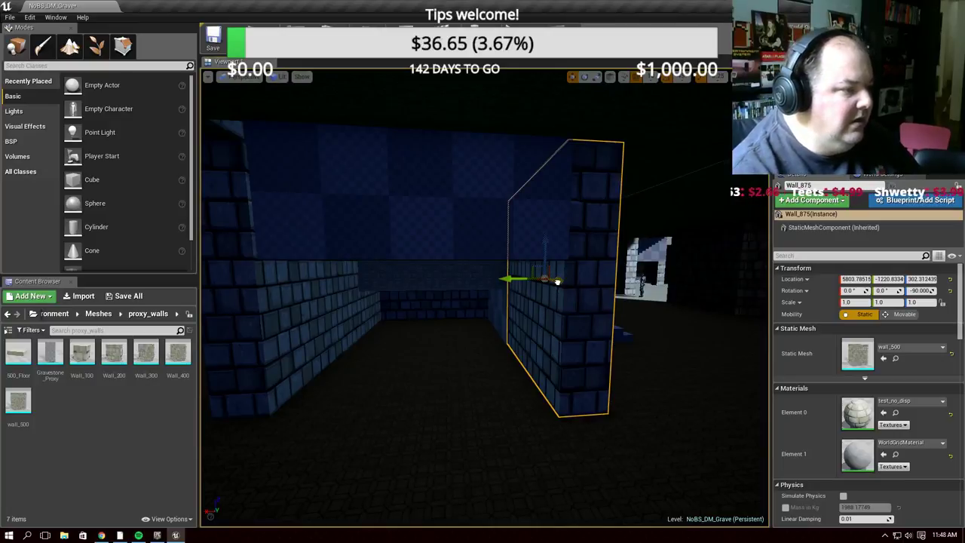
# Duplicate the wall further down the corridor and place it at Y -1510.83
pyautogui.moveTo(557, 281)
pyautogui.keyDown('alt'); pyautogui.mouseDown()
pyautogui.moveTo(726, 309)
pyautogui.moveTo(664, 317)
pyautogui.mouseUp(); pyautogui.keyUp('alt')
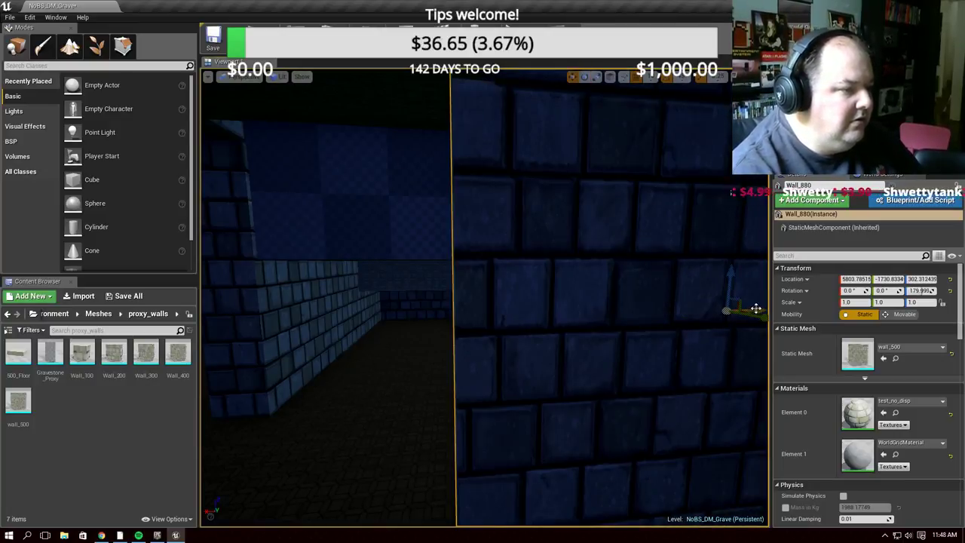
pyautogui.moveTo(757, 308); pyautogui.dragTo(497, 317)
pyautogui.press('f')
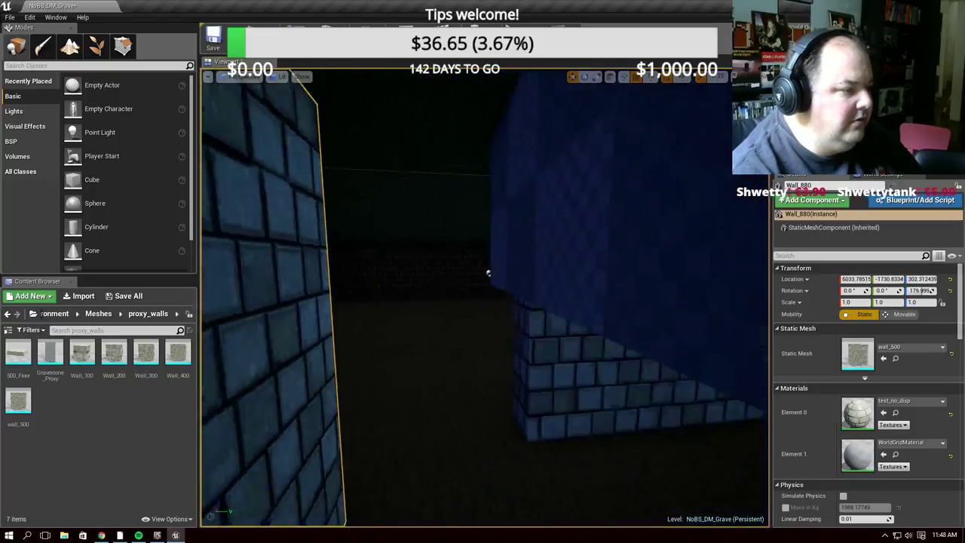
pyautogui.moveTo(512, 309); pyautogui.dragTo(324, 287)
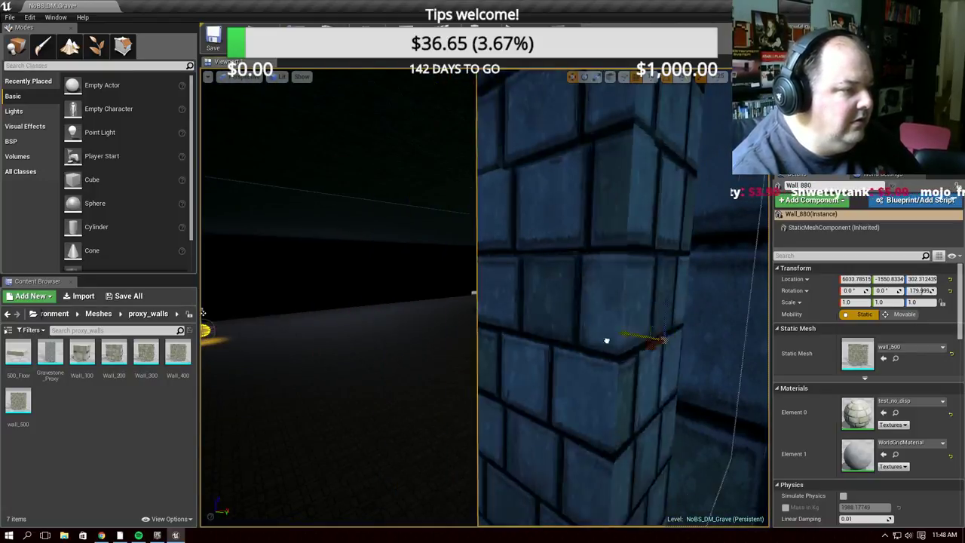
pyautogui.moveTo(324, 286)
pyautogui.mouseDown(button='right')
pyautogui.moveTo(294, 281)
pyautogui.moveTo(459, 290)
pyautogui.mouseUp(button='right')
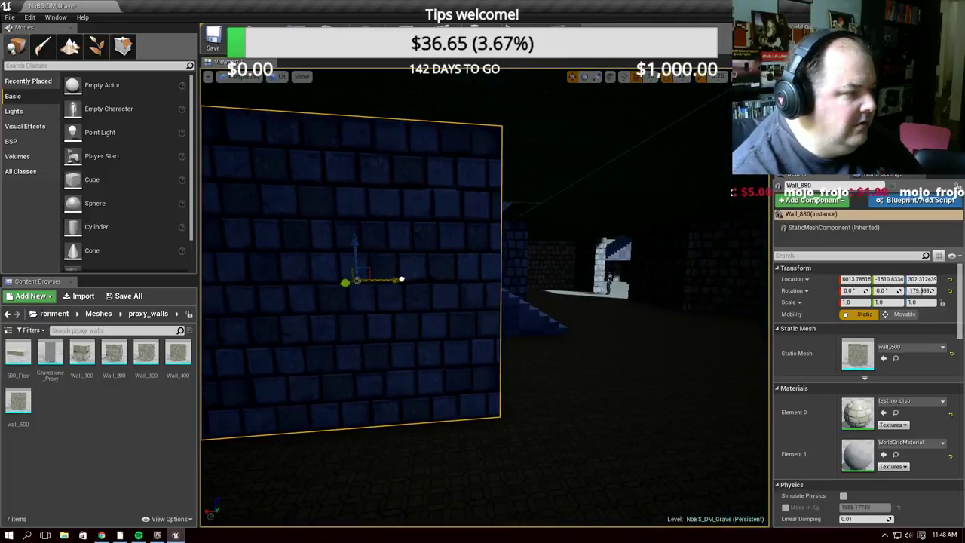
pyautogui.moveTo(389, 278)
pyautogui.mouseDown(button='right')
pyautogui.moveTo(452, 281)
pyautogui.moveTo(419, 266)
pyautogui.mouseUp(button='right')
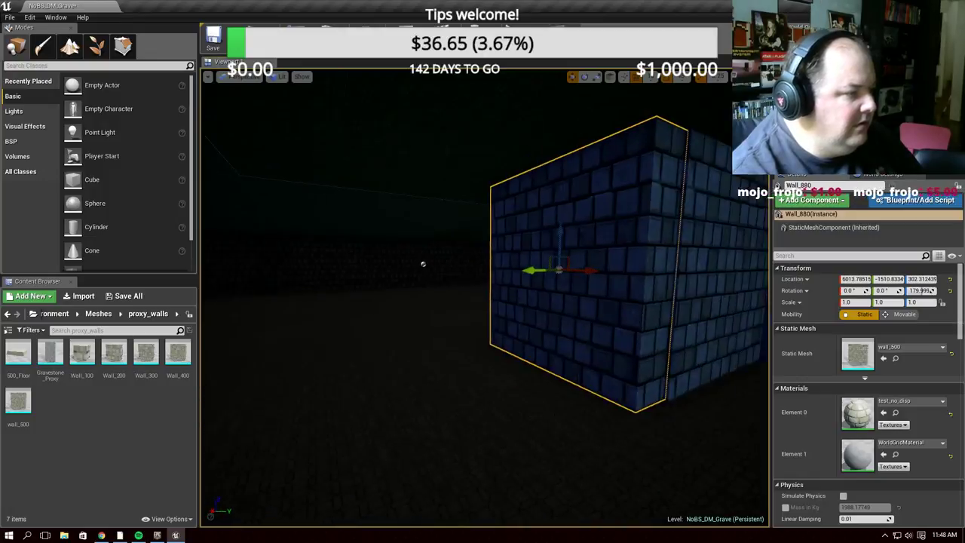
pyautogui.press('f')
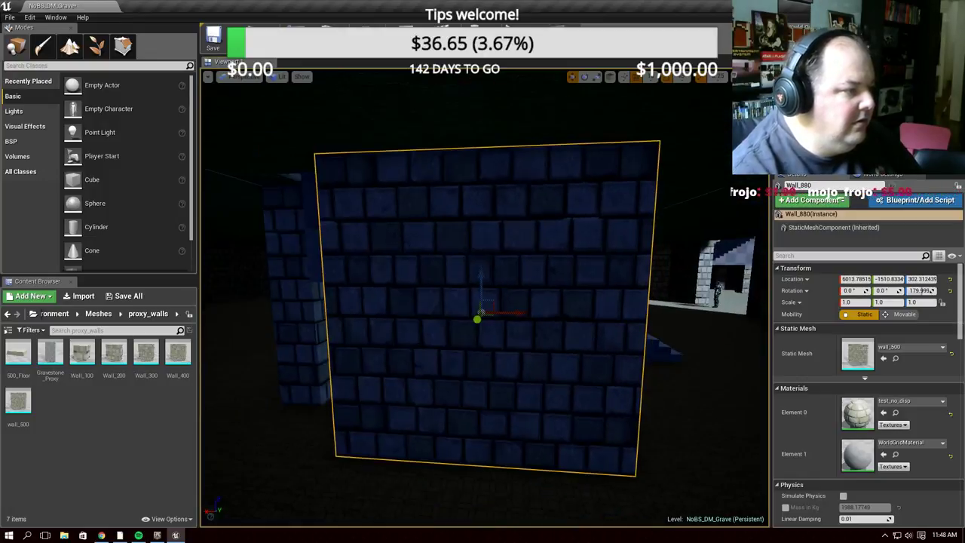
# Fine-tune the wall with a 10-unit X nudge, a 20-unit X shift back, and a slight Y/Z shift
pyautogui.moveTo(215, 260); pyautogui.dragTo(242, 264, button='right')
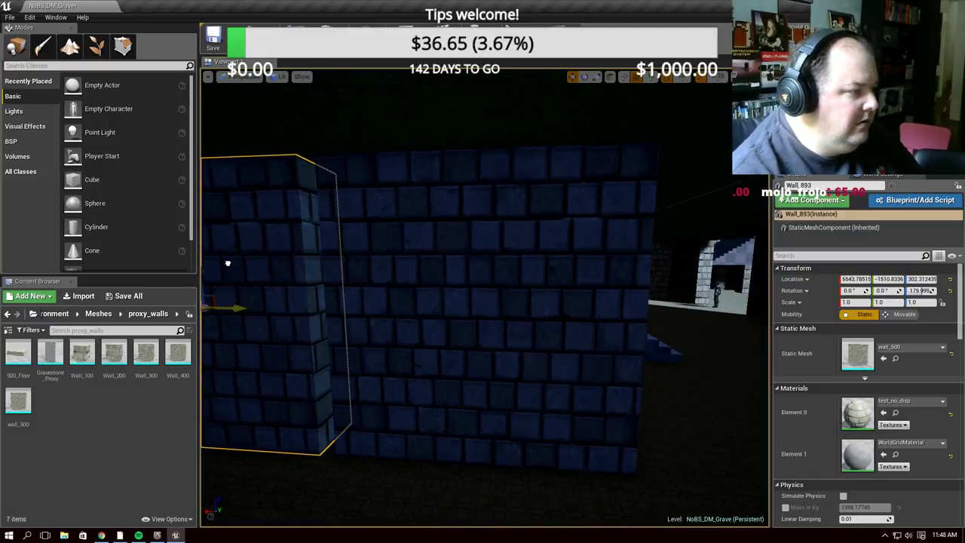
pyautogui.keyDown('ctrl'); pyautogui.moveTo(242, 264); pyautogui.dragTo(239, 263); pyautogui.keyUp('ctrl')
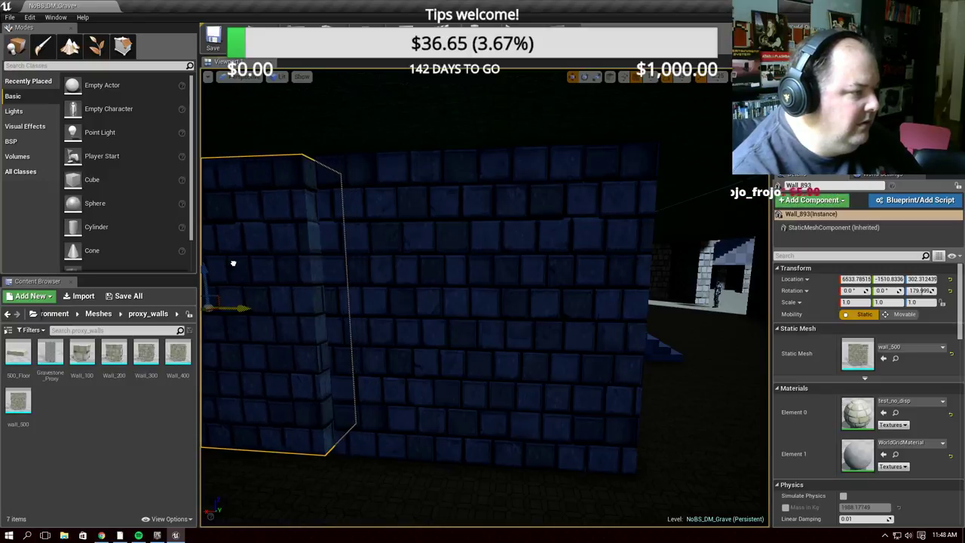
pyautogui.moveTo(239, 263); pyautogui.dragTo(431, 298, button='right')
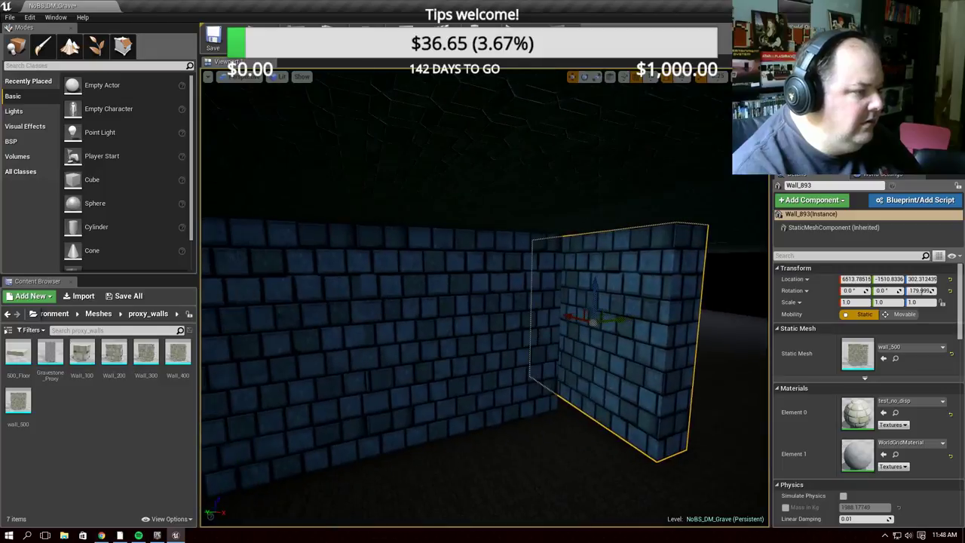
pyautogui.moveTo(431, 298)
pyautogui.mouseDown(button='right')
pyautogui.moveTo(468, 302)
pyautogui.moveTo(471, 250)
pyautogui.mouseUp(button='right')
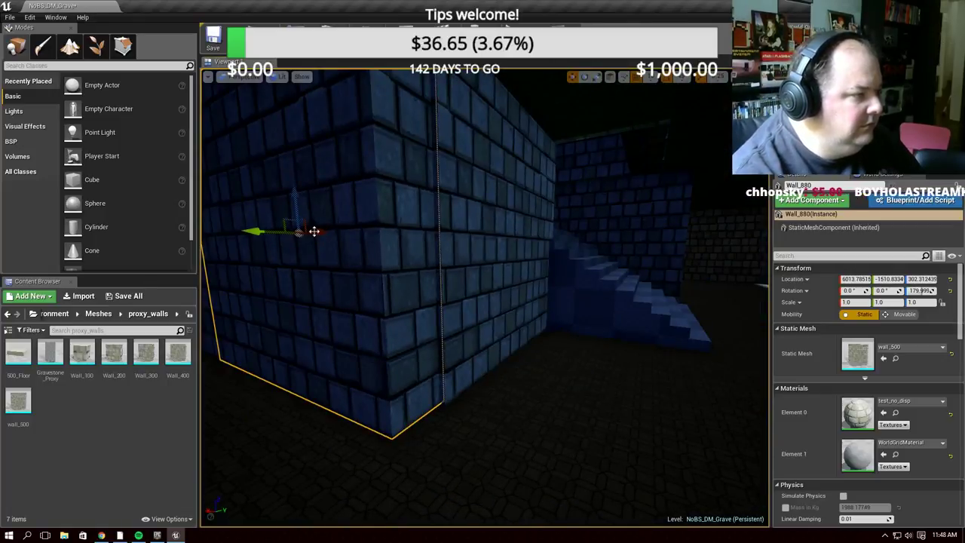
pyautogui.moveTo(313, 232); pyautogui.dragTo(322, 235)
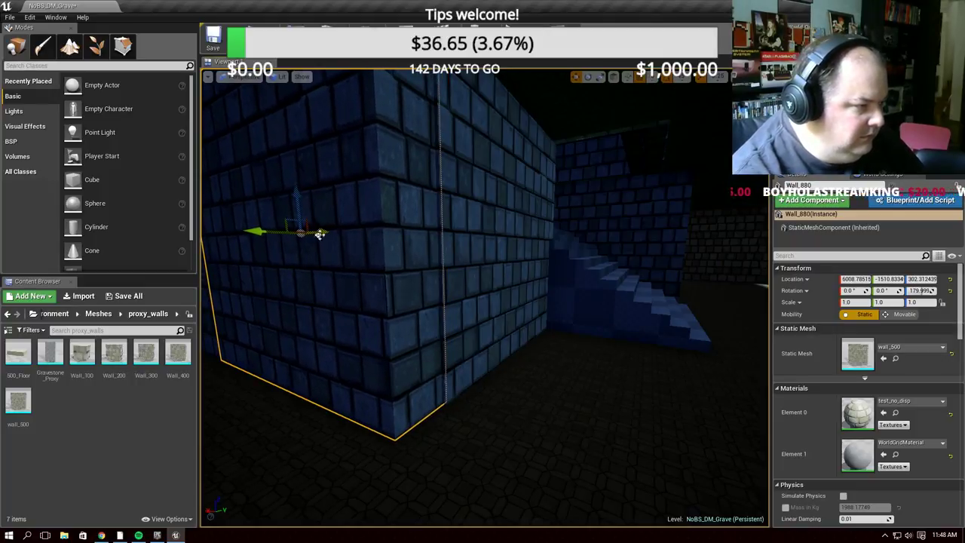
pyautogui.moveTo(319, 235); pyautogui.dragTo(320, 235, button='right')
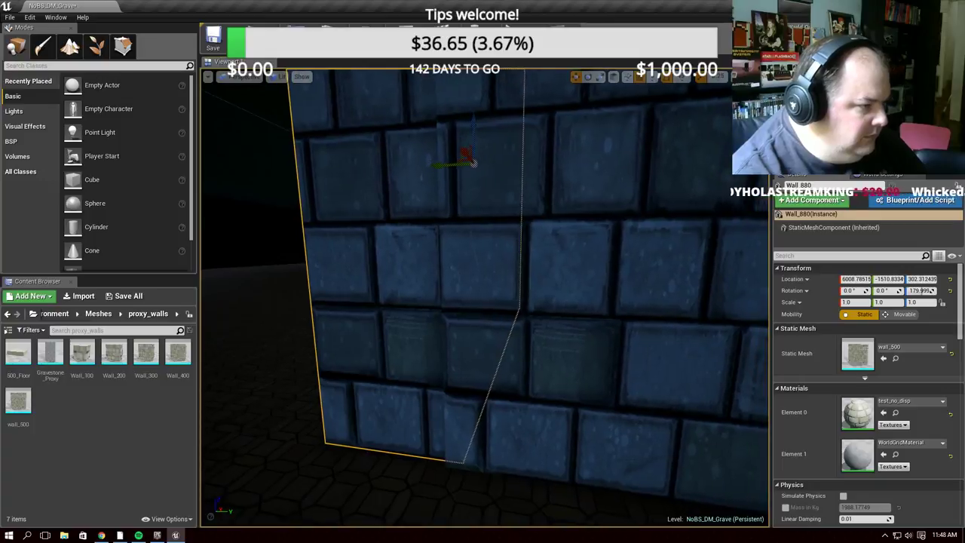
pyautogui.moveTo(466, 153); pyautogui.dragTo(463, 147)
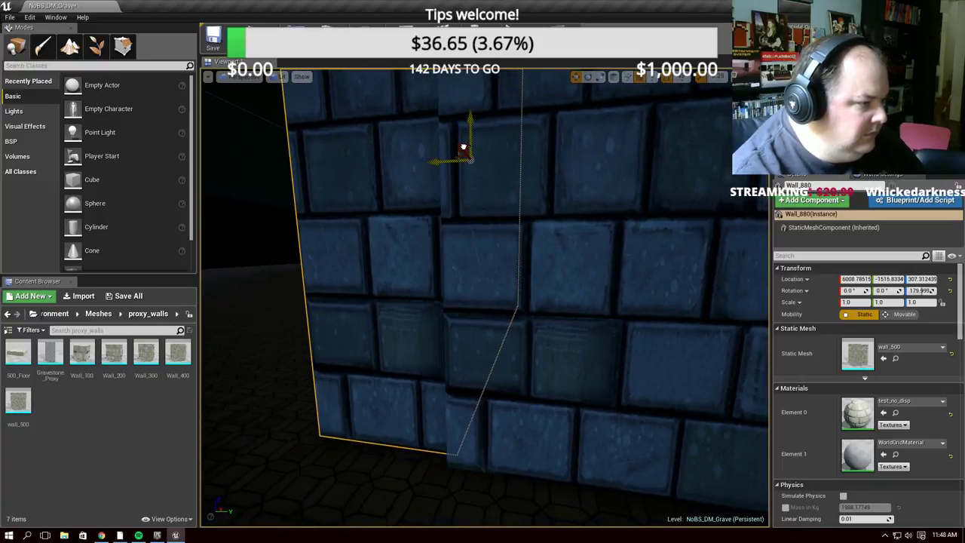
# Undo the accidental move and nudge the wall 5 units along X to meet the corner
pyautogui.moveTo(488, 207); pyautogui.dragTo(438, 242, button='right')
pyautogui.hotkey('ctrl', 'z')
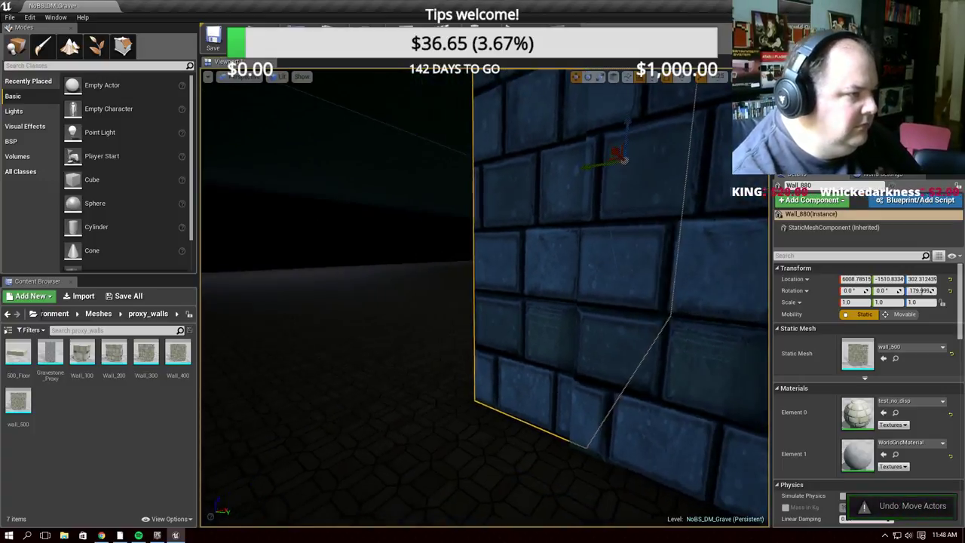
pyautogui.moveTo(549, 163); pyautogui.dragTo(546, 166)
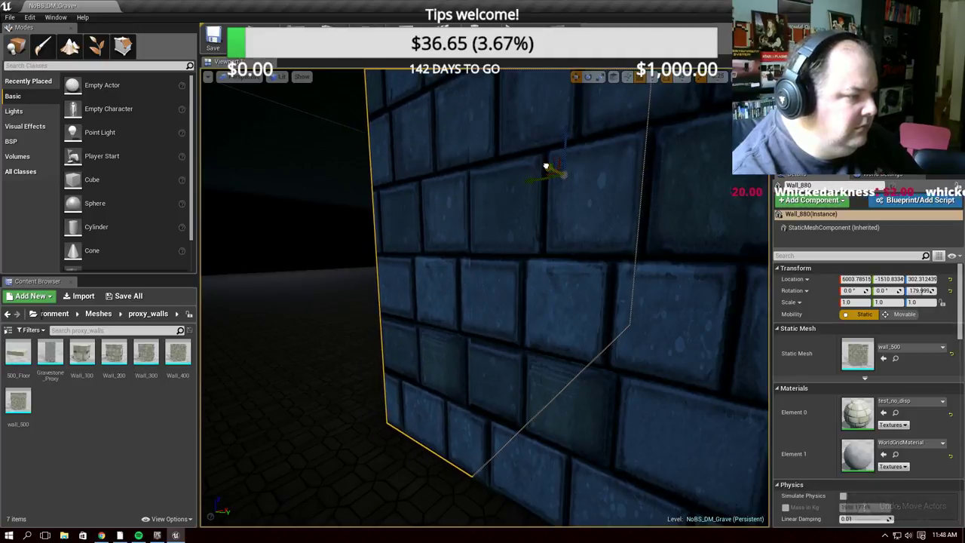
pyautogui.moveTo(546, 166)
pyautogui.mouseDown(button='right')
pyautogui.moveTo(490, 175)
pyautogui.moveTo(327, 267)
pyautogui.mouseUp(button='right')
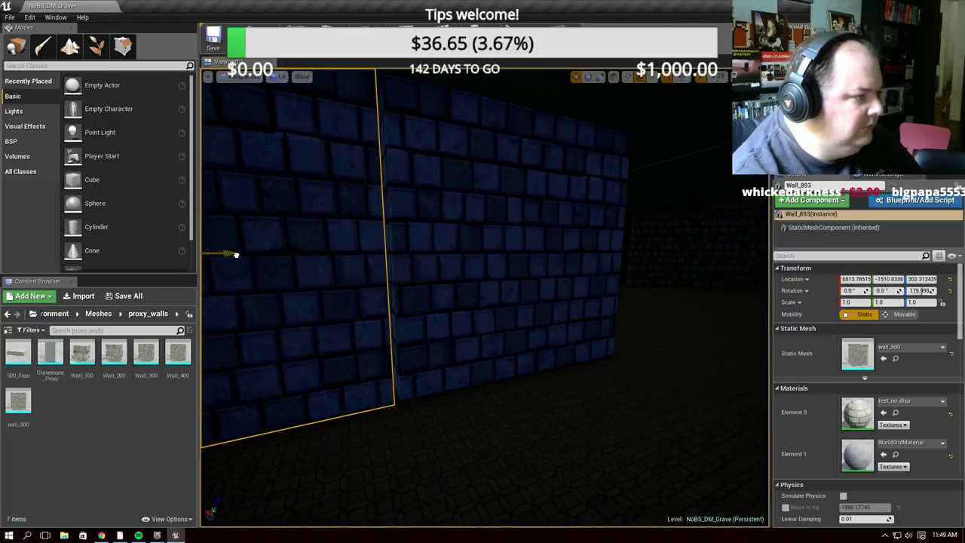
pyautogui.moveTo(242, 255); pyautogui.dragTo(242, 255, button='right')
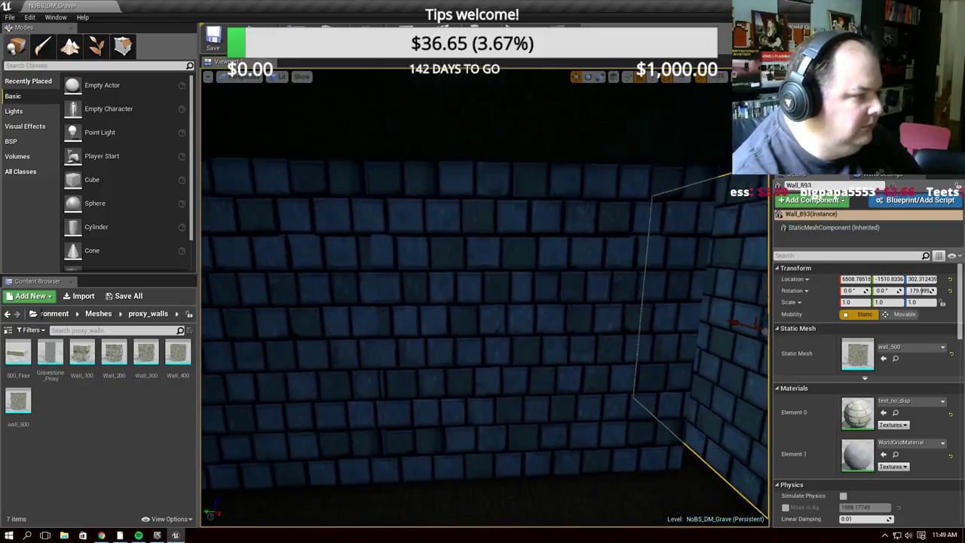
pyautogui.press('f')
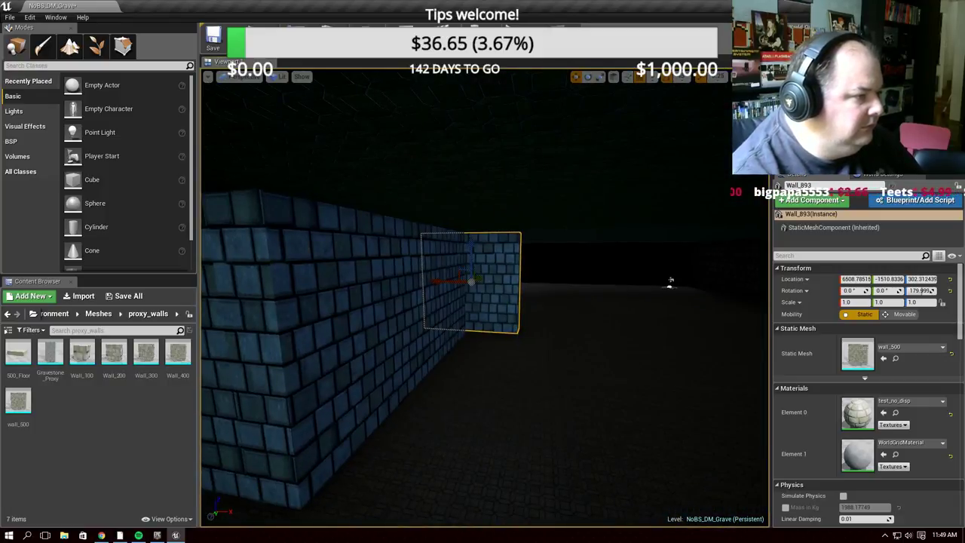
# Select both walls and slide them right along X, redoing the move once
pyautogui.keyDown('ctrl'); pyautogui.click(388, 345); pyautogui.keyUp('ctrl')
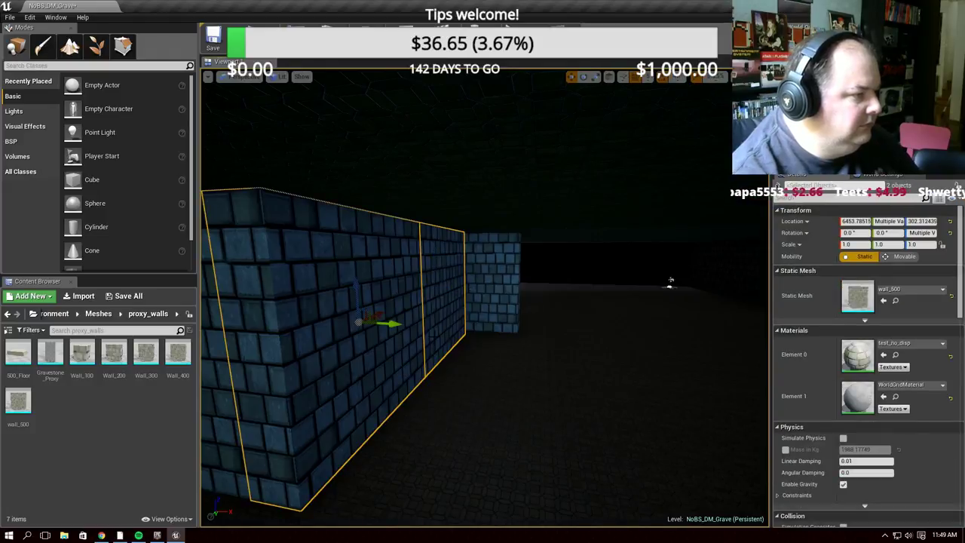
pyautogui.moveTo(447, 335); pyautogui.dragTo(502, 348)
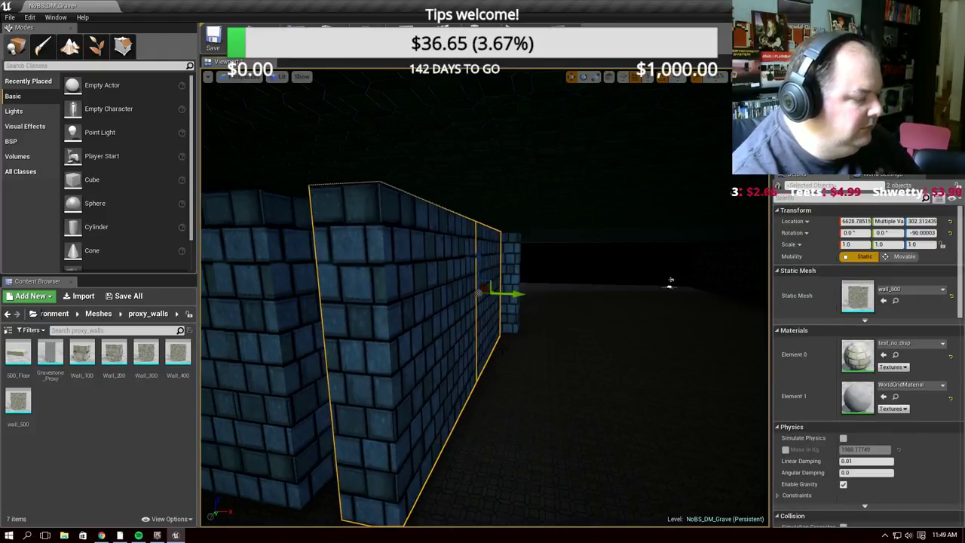
pyautogui.hotkey('ctrl', 'z')
pyautogui.moveTo(395, 327); pyautogui.dragTo(508, 365)
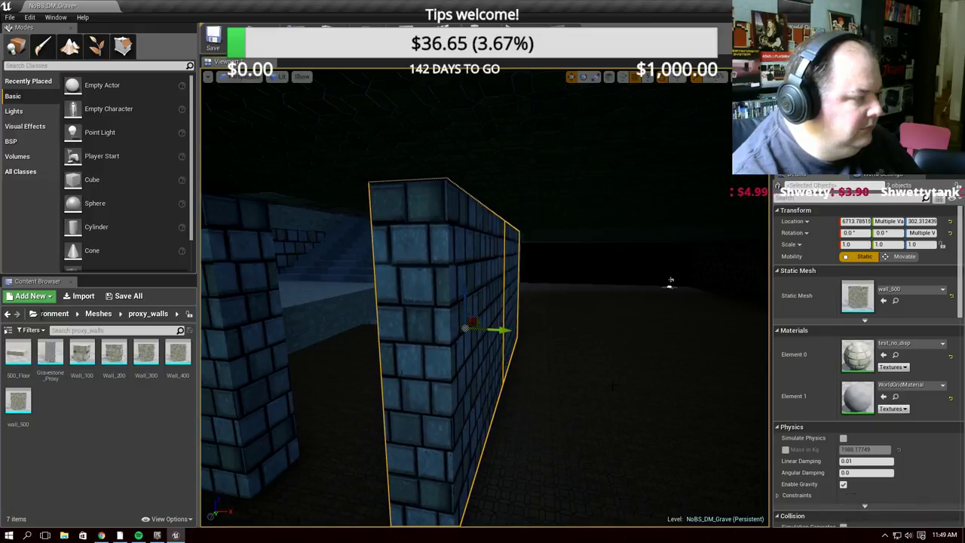
pyautogui.moveTo(670, 282)
pyautogui.mouseDown(button='right')
pyautogui.moveTo(321, 280)
pyautogui.moveTo(603, 362)
pyautogui.mouseUp(button='right')
pyautogui.moveTo(377, 281); pyautogui.dragTo(452, 287, button='right')
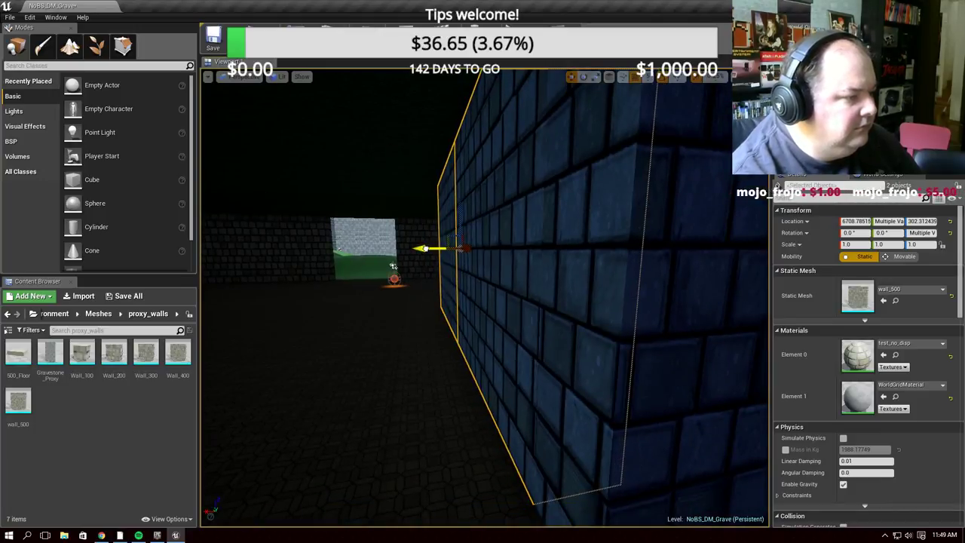
# Slide the next wall block, Wall_894, along X to X 6608.8 beside the corridor
pyautogui.moveTo(393, 266); pyautogui.dragTo(362, 271, button='right')
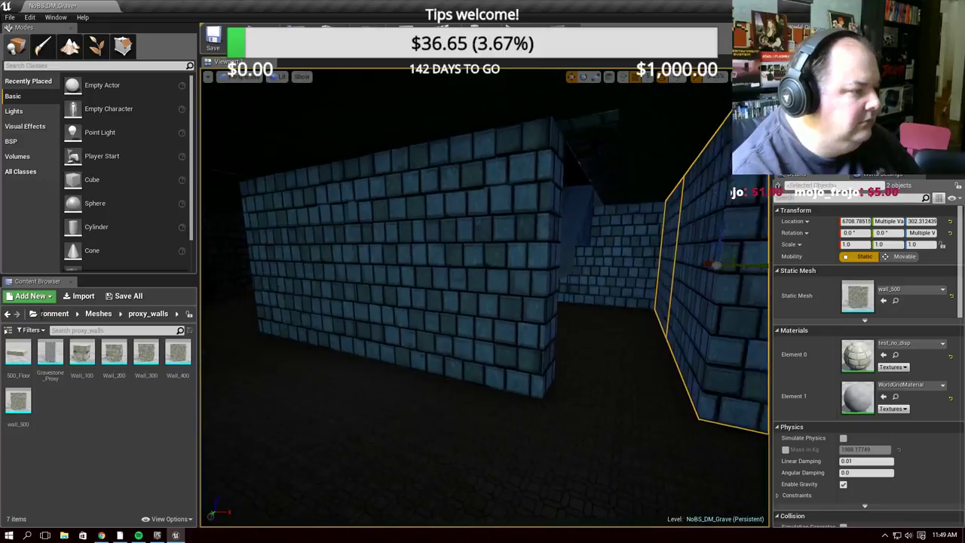
pyautogui.moveTo(709, 269); pyautogui.dragTo(725, 269, button='right')
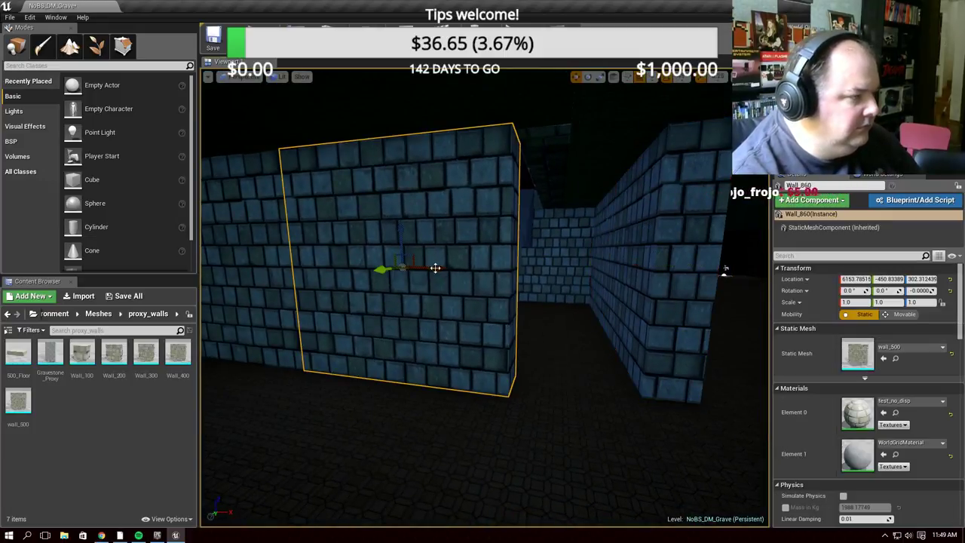
pyautogui.moveTo(438, 267); pyautogui.dragTo(602, 307)
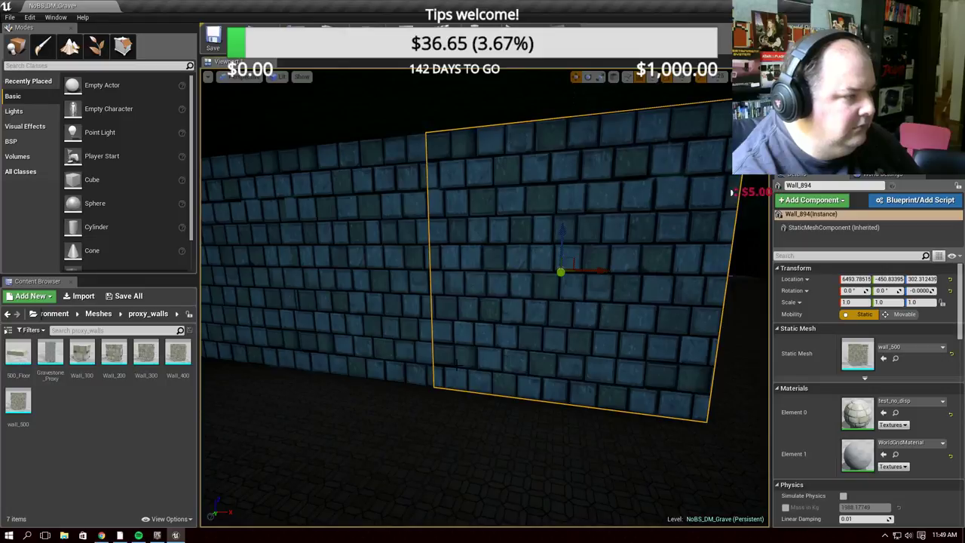
pyautogui.moveTo(457, 365); pyautogui.dragTo(405, 303, button='right')
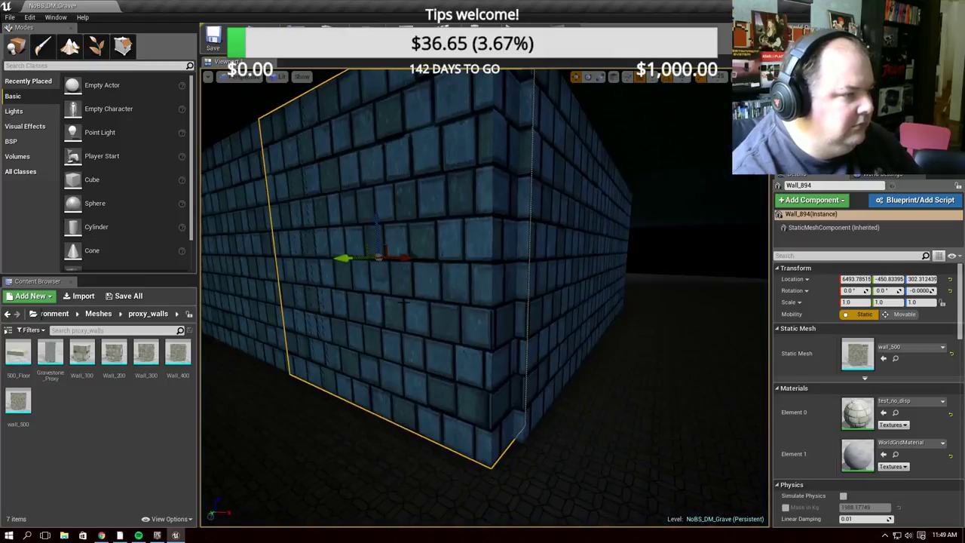
pyautogui.moveTo(408, 261); pyautogui.dragTo(420, 264)
pyautogui.moveTo(419, 263)
pyautogui.mouseDown(button='right')
pyautogui.moveTo(512, 253)
pyautogui.moveTo(490, 251)
pyautogui.mouseUp(button='right')
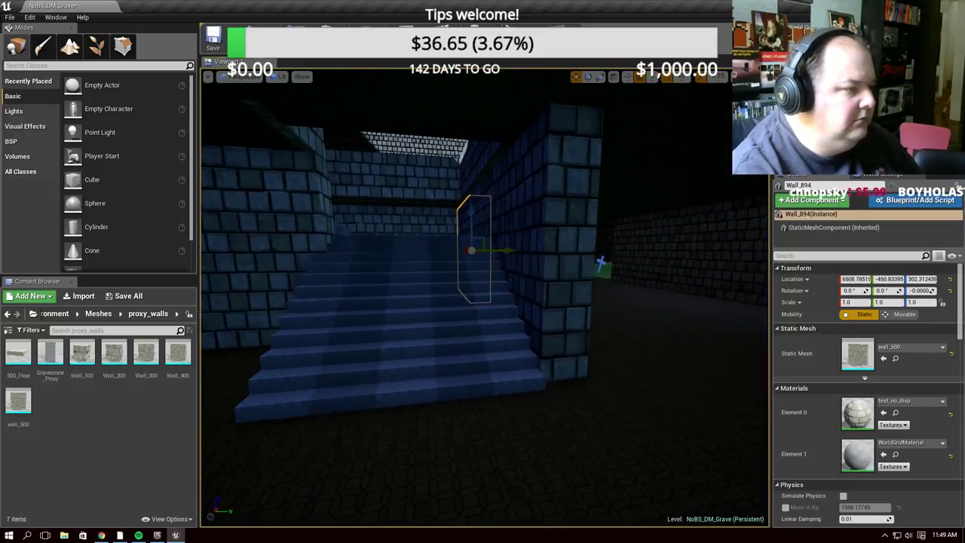
# Clear the selection and pick the wall block to the left of the staircase
pyautogui.press('Delete')
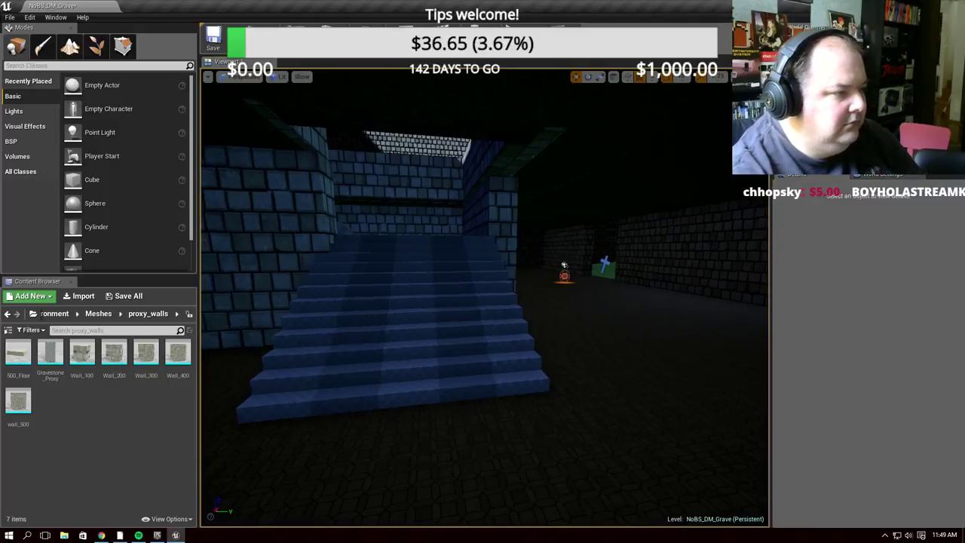
pyautogui.moveTo(491, 251)
pyautogui.mouseDown(button='right')
pyautogui.moveTo(467, 251)
pyautogui.moveTo(619, 264)
pyautogui.moveTo(328, 272)
pyautogui.mouseUp(button='right')
pyautogui.moveTo(18, 399); pyautogui.dragTo(411, 297)
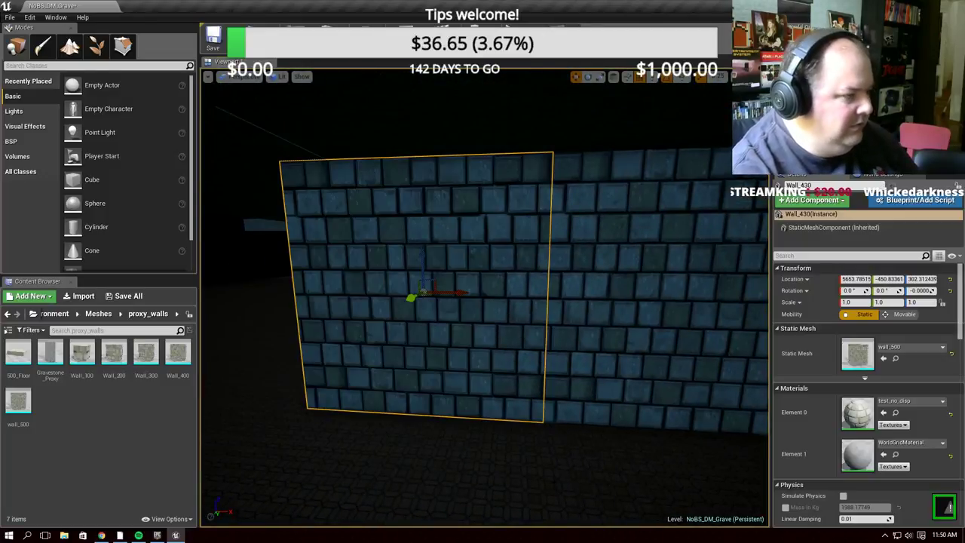
pyautogui.moveTo(411, 296)
pyautogui.mouseDown(button='right')
pyautogui.moveTo(483, 286)
pyautogui.moveTo(313, 273)
pyautogui.moveTo(654, 272)
pyautogui.mouseUp(button='right')
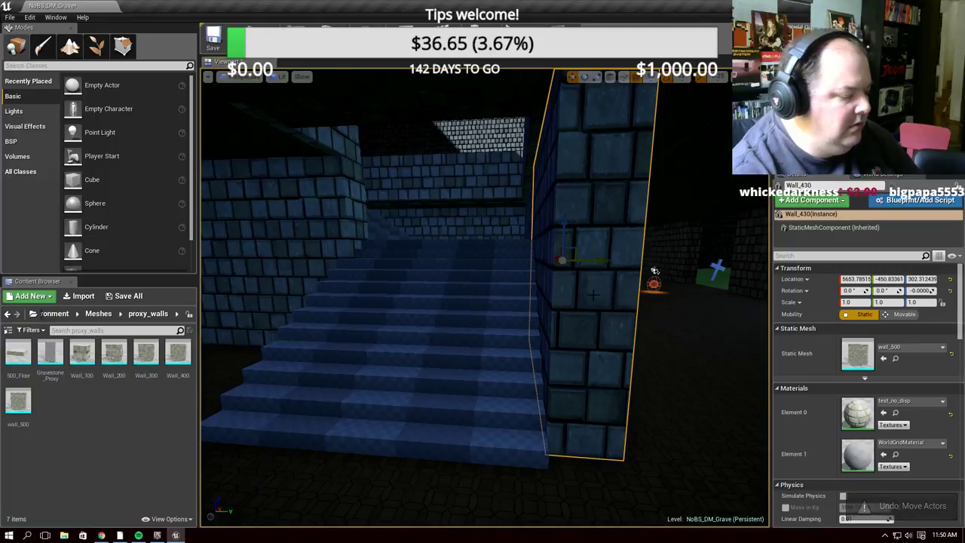
pyautogui.click(265, 215)
pyautogui.press('Up')
pyautogui.press('Left')
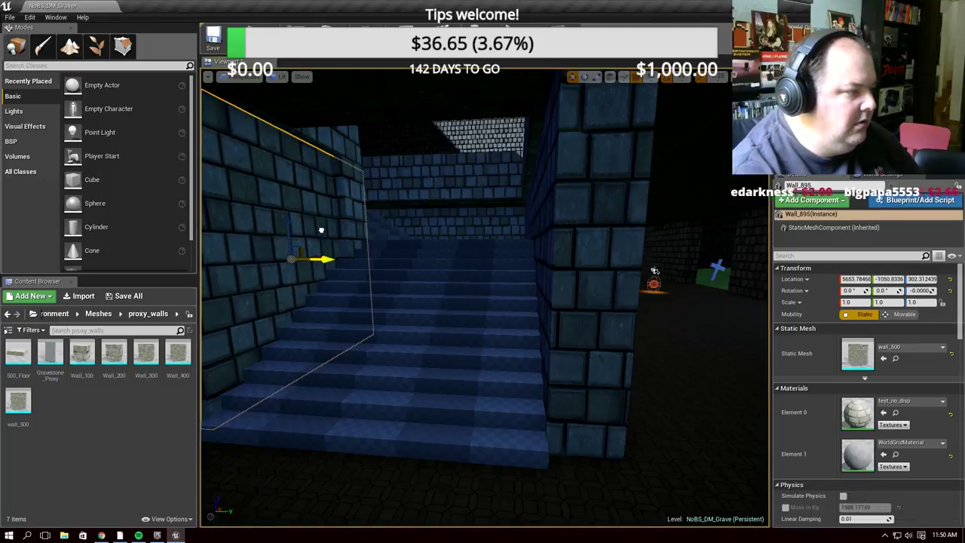
pyautogui.press('Up')
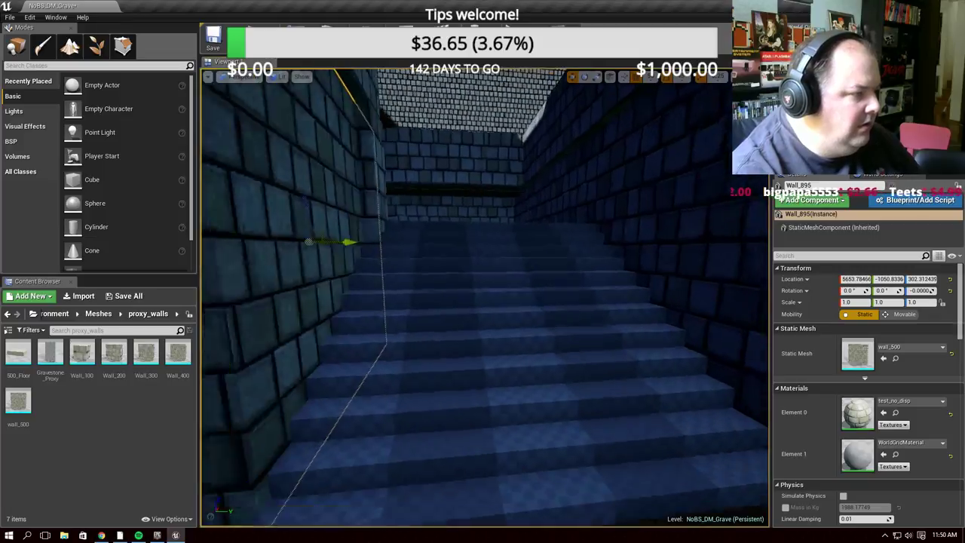
pyautogui.moveTo(483, 302); pyautogui.dragTo(422, 302, button='right')
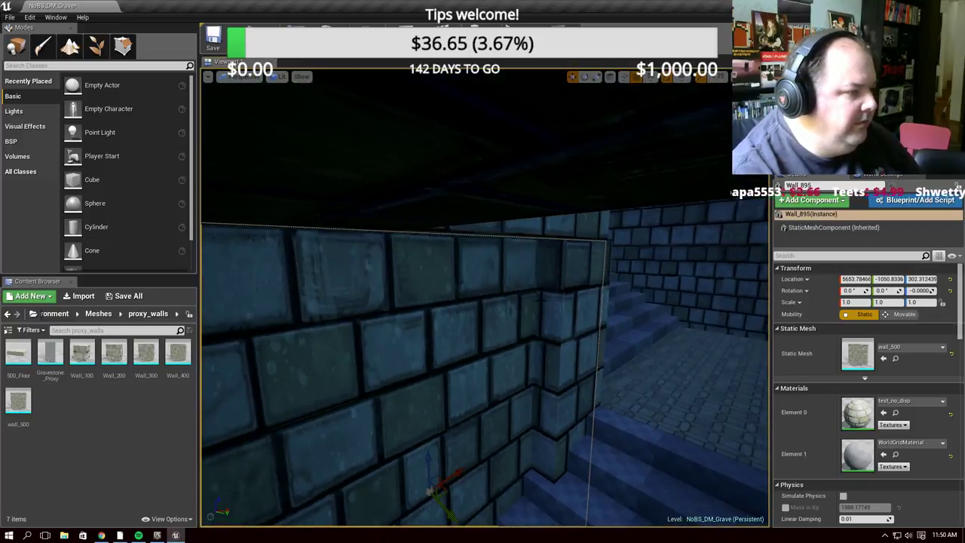
# Select Wall_875 flanking the stairs and shift it 50 units along Y to -1270.83
pyautogui.click(556, 301)
pyautogui.moveTo(623, 393); pyautogui.dragTo(573, 392, button='right')
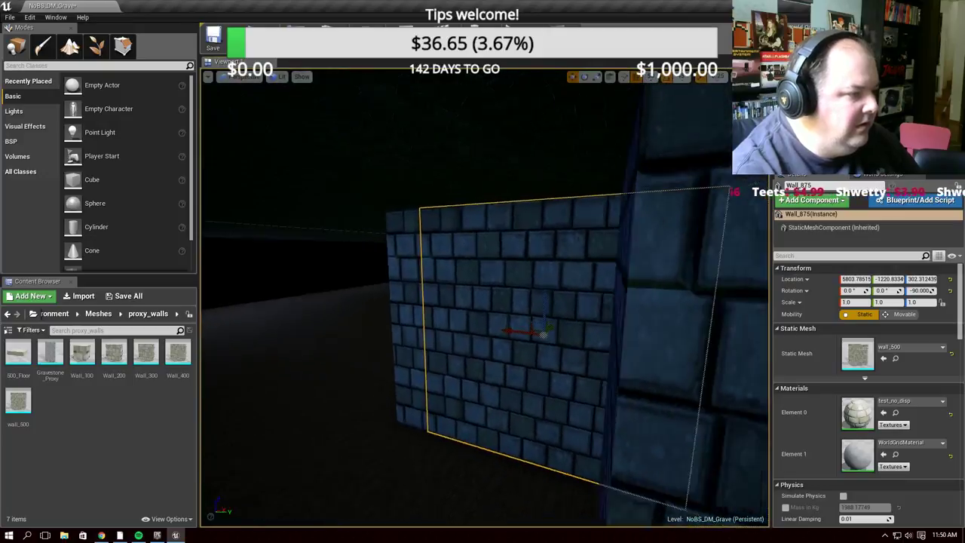
pyautogui.moveTo(330, 278); pyautogui.dragTo(257, 271, button='right')
pyautogui.moveTo(352, 329); pyautogui.dragTo(342, 328)
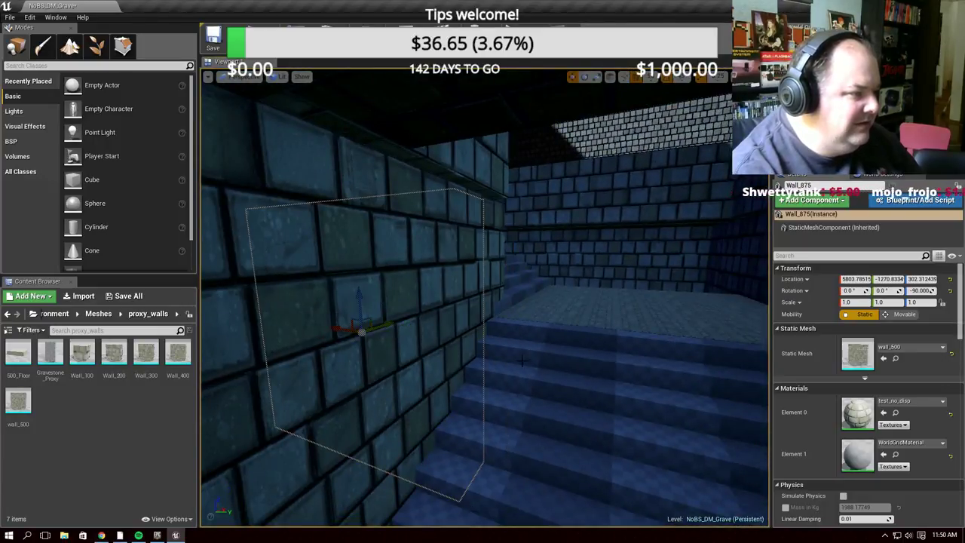
pyautogui.moveTo(522, 361)
pyautogui.mouseDown(button='right')
pyautogui.moveTo(513, 361)
pyautogui.moveTo(531, 362)
pyautogui.mouseUp(button='right')
# Shift the pillar wall before the stairs 20 along Y, 50 back along X, with small alignment nudges
pyautogui.click(486, 268)
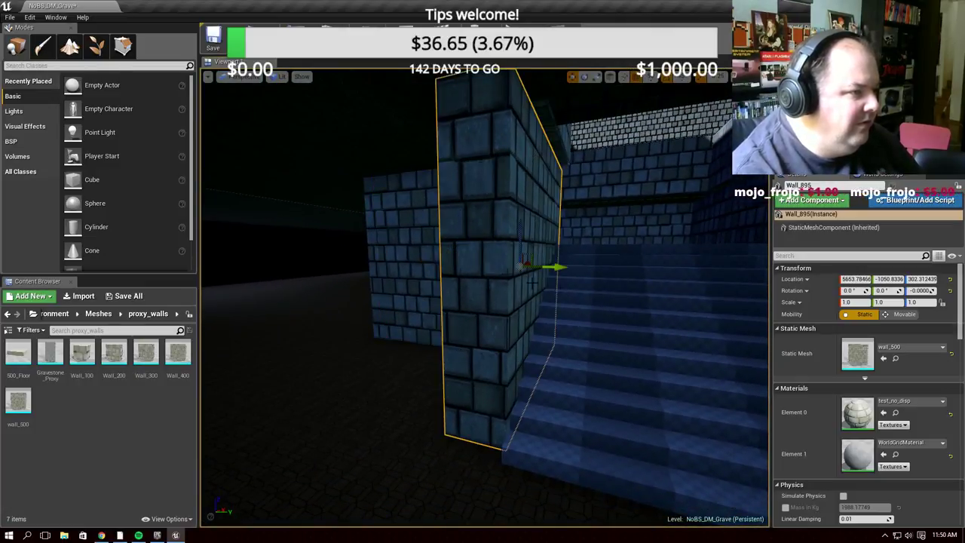
pyautogui.moveTo(570, 270); pyautogui.dragTo(569, 268)
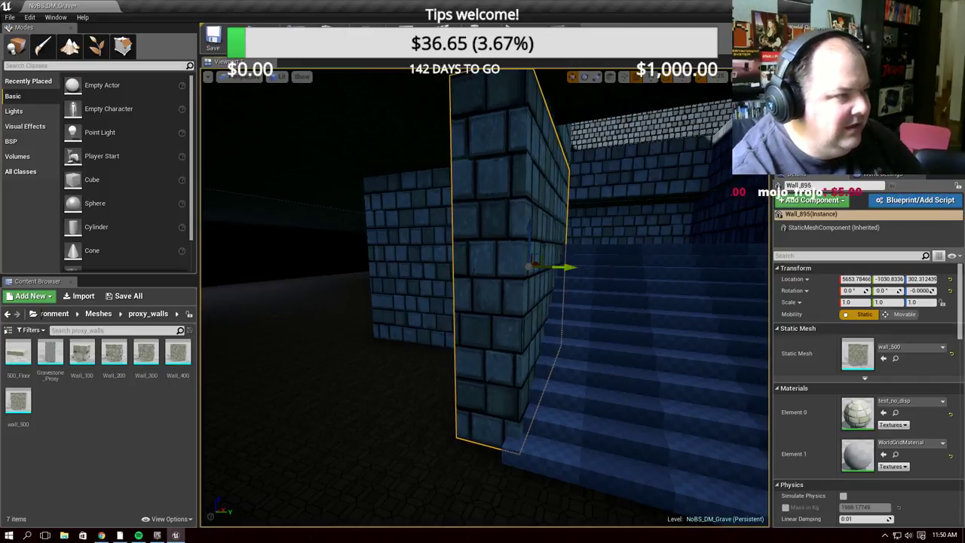
pyautogui.moveTo(570, 267); pyautogui.dragTo(452, 287, button='right')
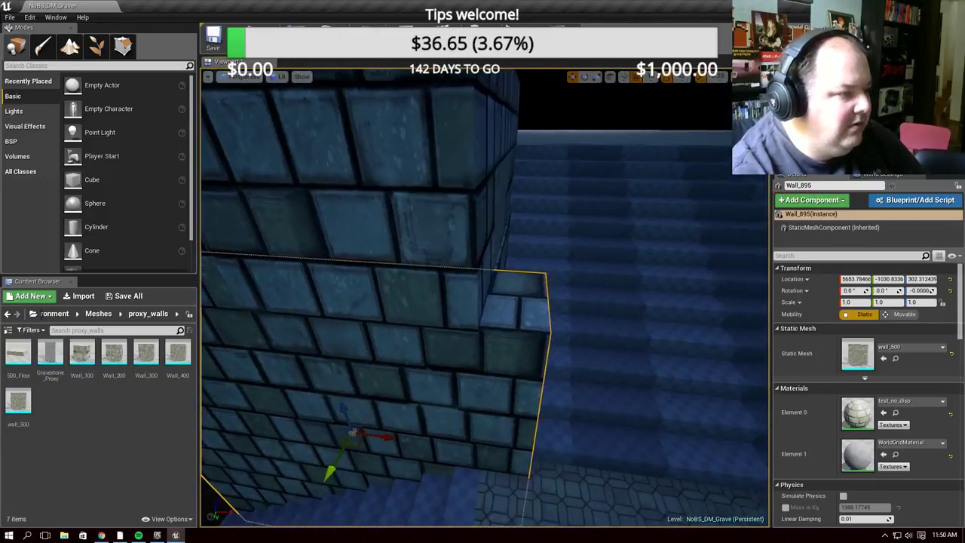
pyautogui.moveTo(383, 436); pyautogui.dragTo(361, 434)
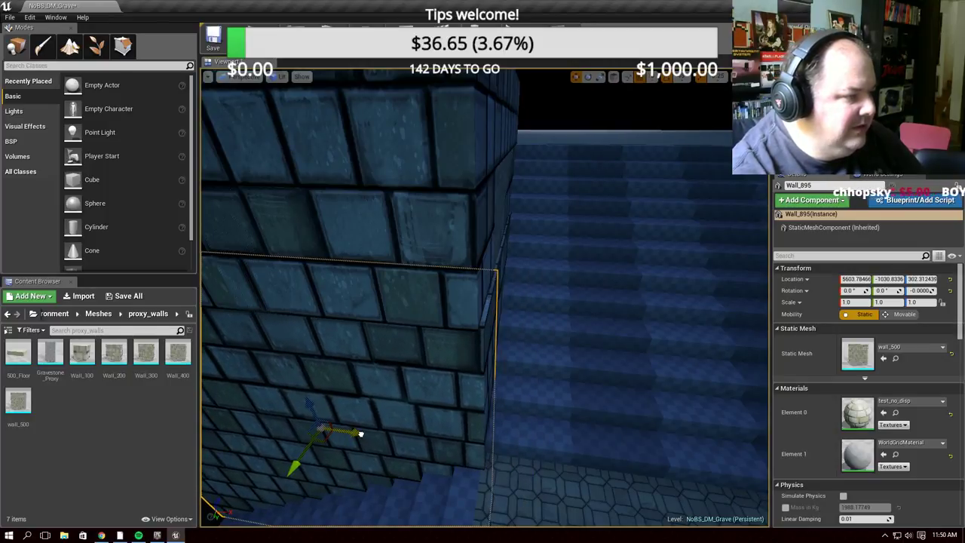
pyautogui.moveTo(294, 467); pyautogui.dragTo(291, 470)
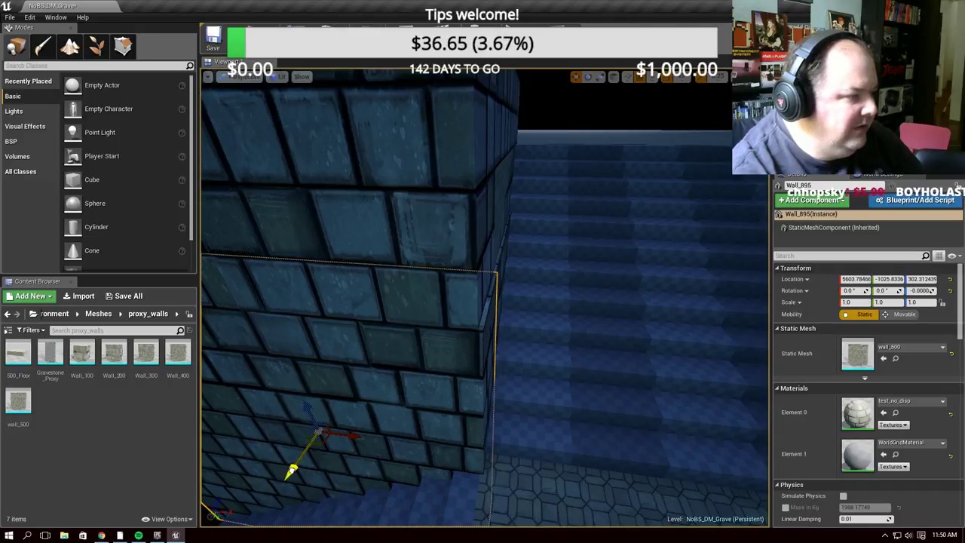
pyautogui.moveTo(355, 437); pyautogui.dragTo(352, 436)
pyautogui.moveTo(491, 448); pyautogui.dragTo(492, 448, button='right')
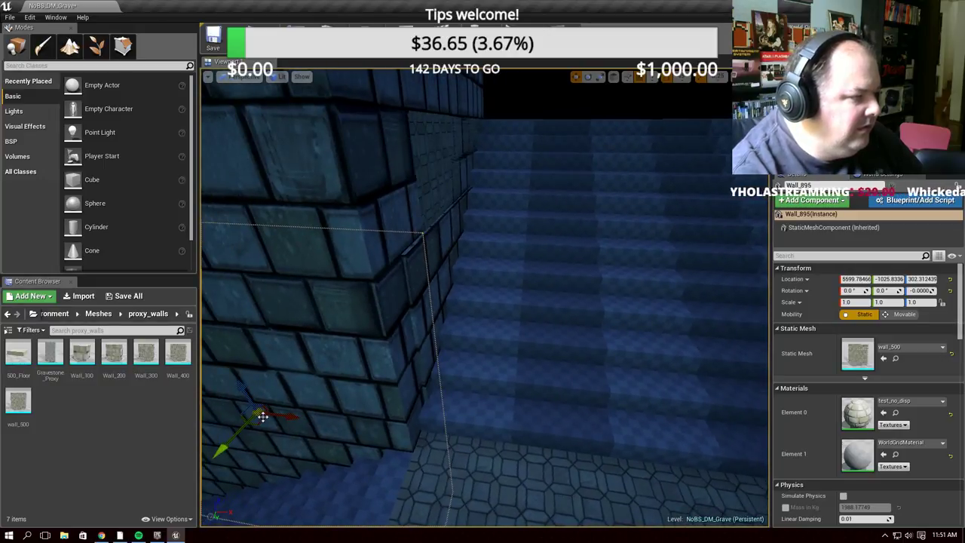
pyautogui.moveTo(283, 417); pyautogui.dragTo(286, 418)
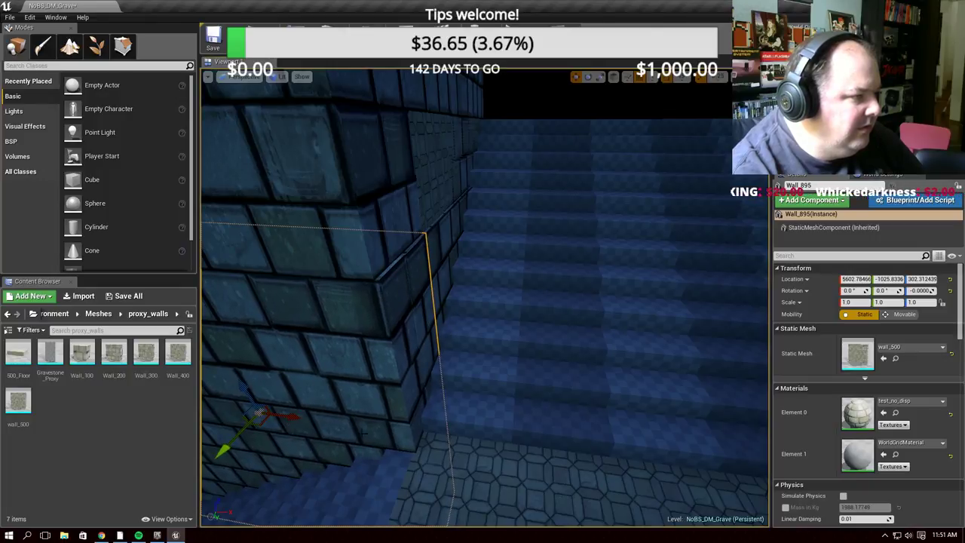
pyautogui.moveTo(451, 436); pyautogui.dragTo(451, 436, button='right')
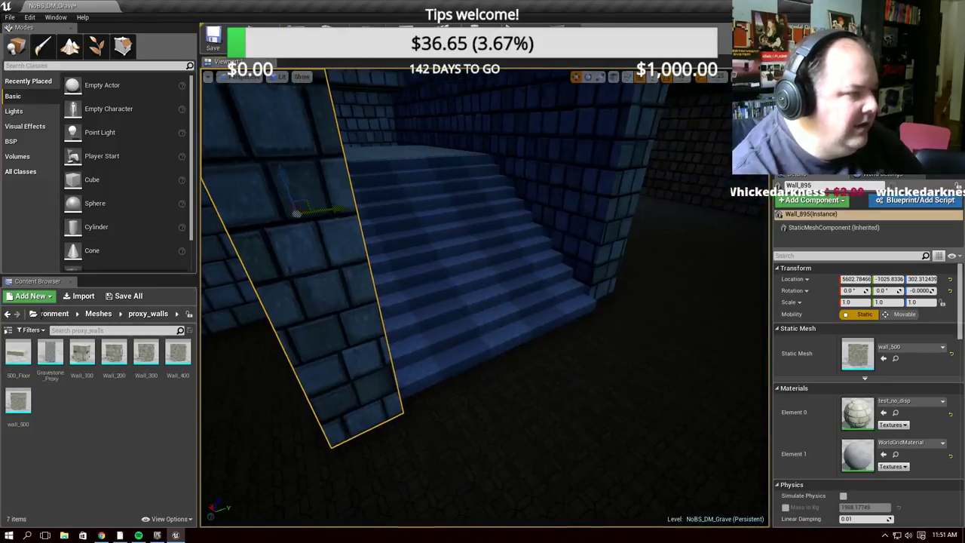
# Delete the pillar wall, then undo the deletion and the earlier wall moves
pyautogui.press('Delete')
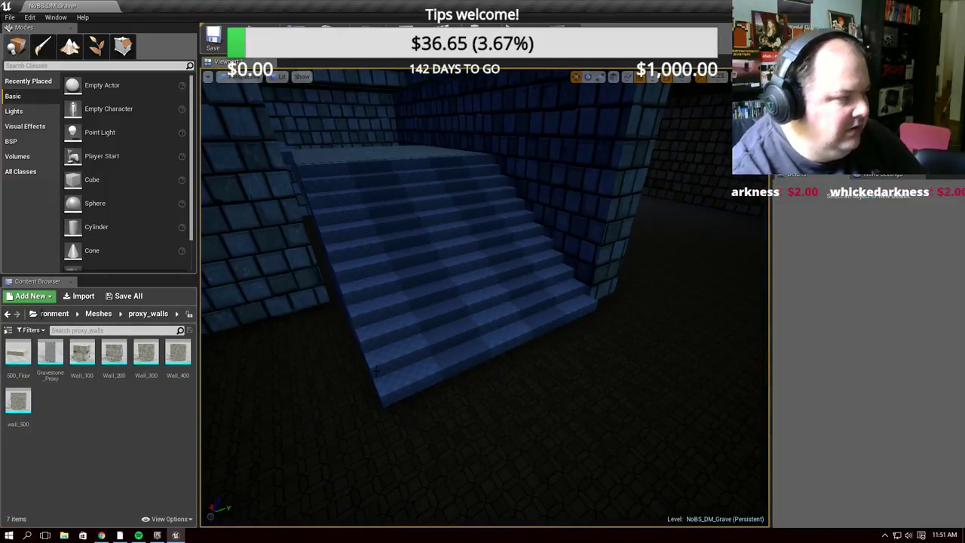
pyautogui.moveTo(451, 436); pyautogui.dragTo(450, 436, button='right')
pyautogui.hotkey('ctrl', 'z')
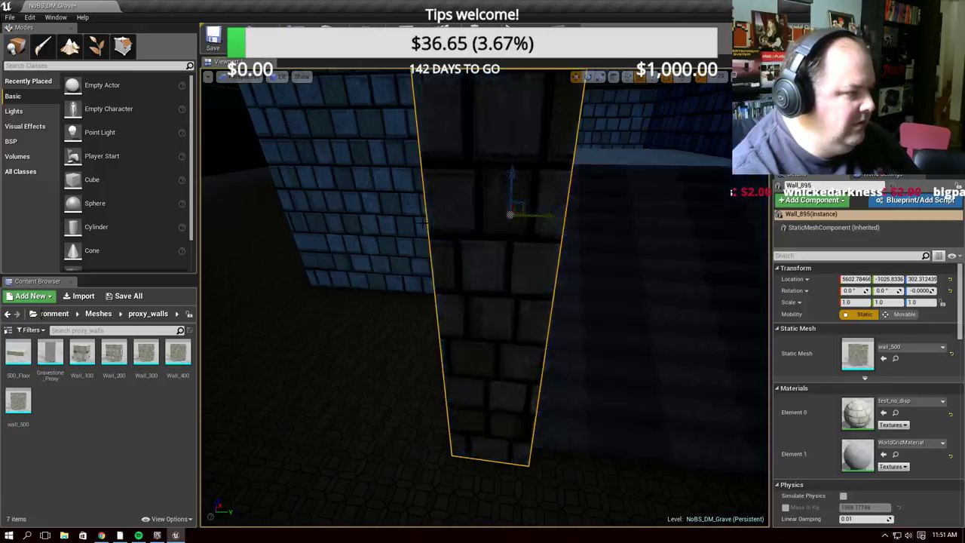
pyautogui.hotkey('ctrl', 'z')
pyautogui.hotkey('ctrl', 'z')
pyautogui.hotkey('ctrl', 'z')
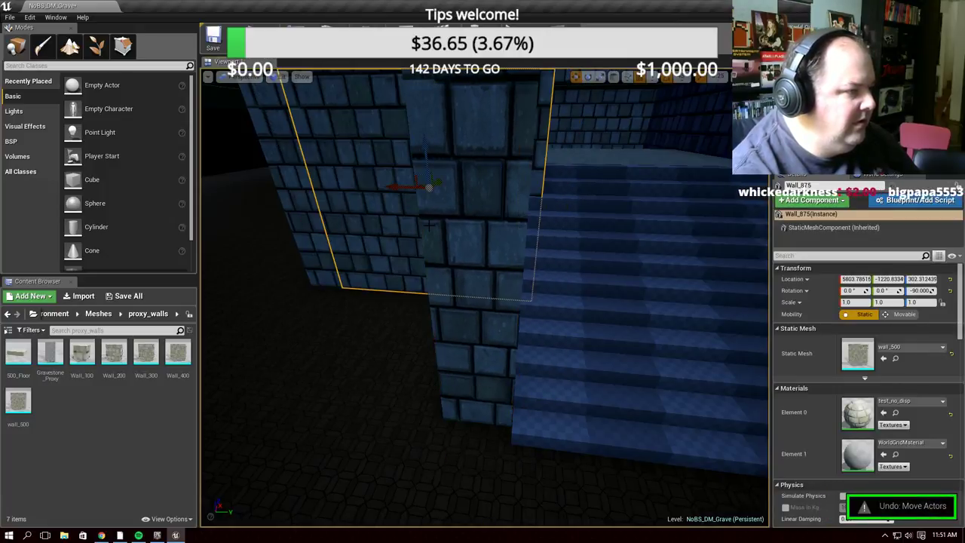
pyautogui.hotkey('ctrl', 'z')
pyautogui.hotkey('ctrl', 'z')
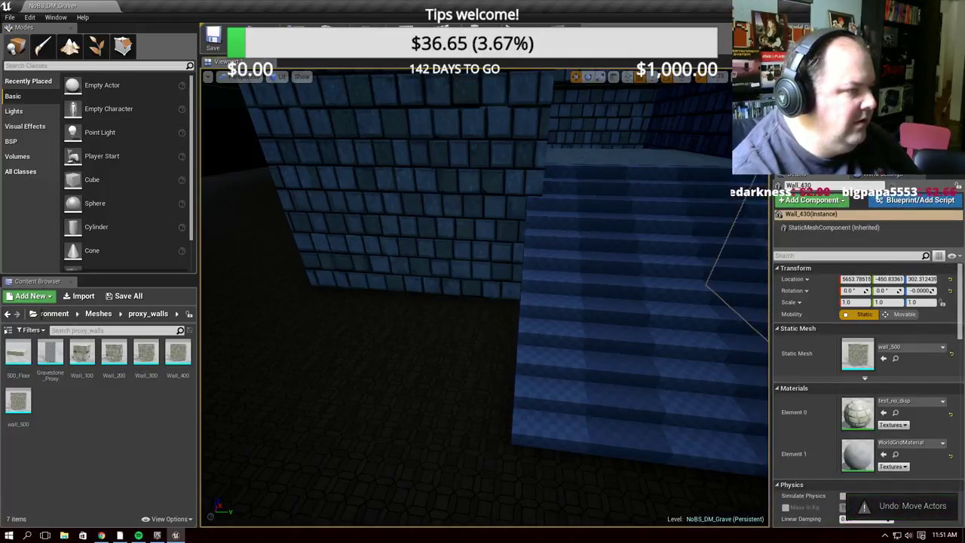
pyautogui.hotkey('ctrl', 'z')
# Launch a first-person play test of the Grave level
pyautogui.moveTo(482, 301); pyautogui.dragTo(452, 294, button='right')
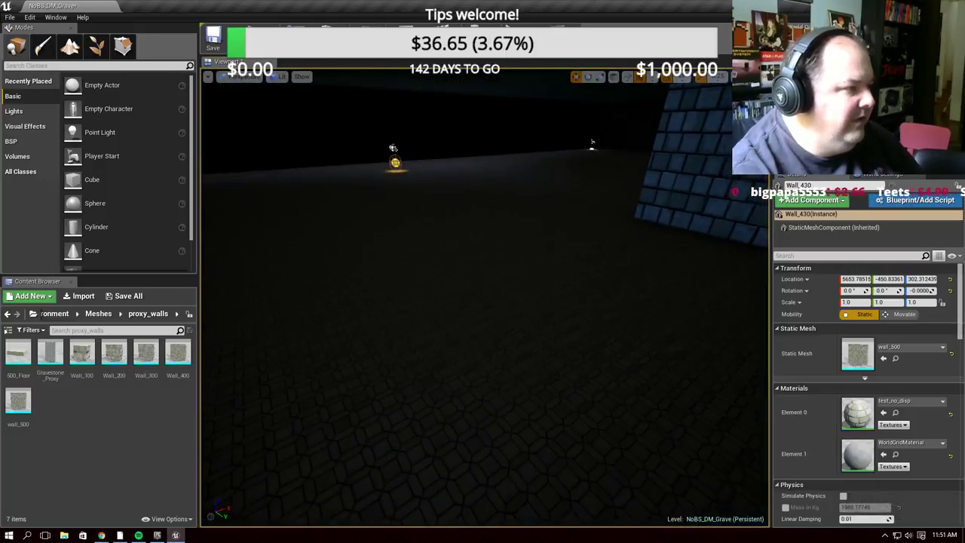
pyautogui.moveTo(411, 358); pyautogui.dragTo(411, 358, button='right')
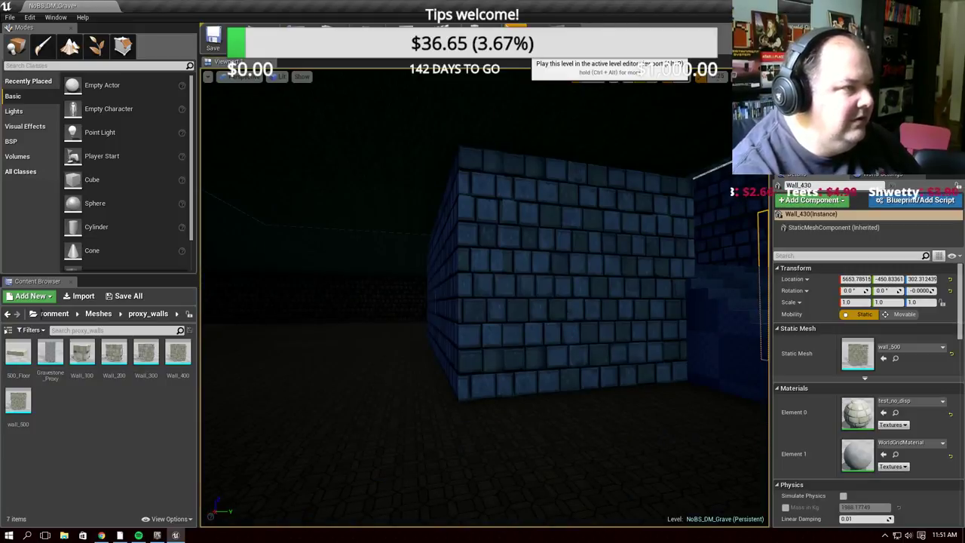
pyautogui.click(527, 49)
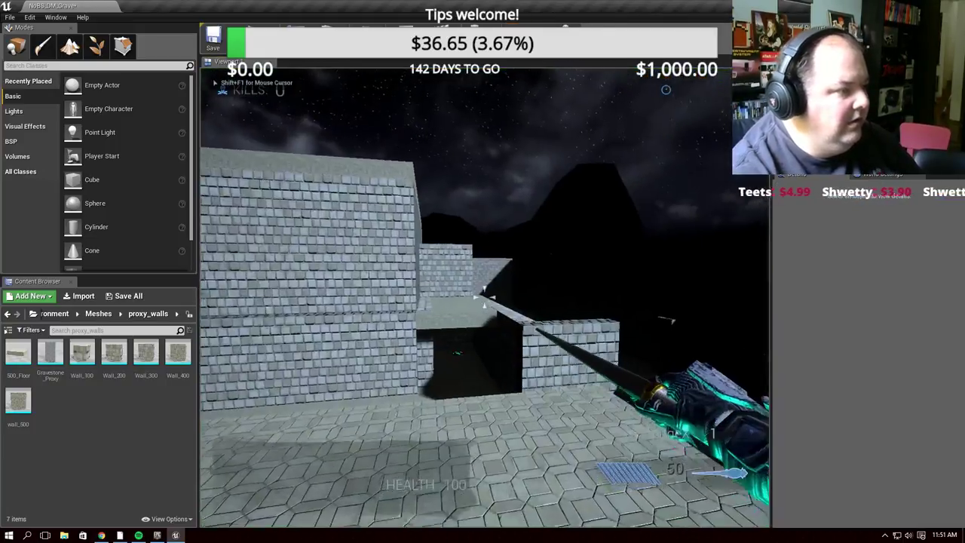
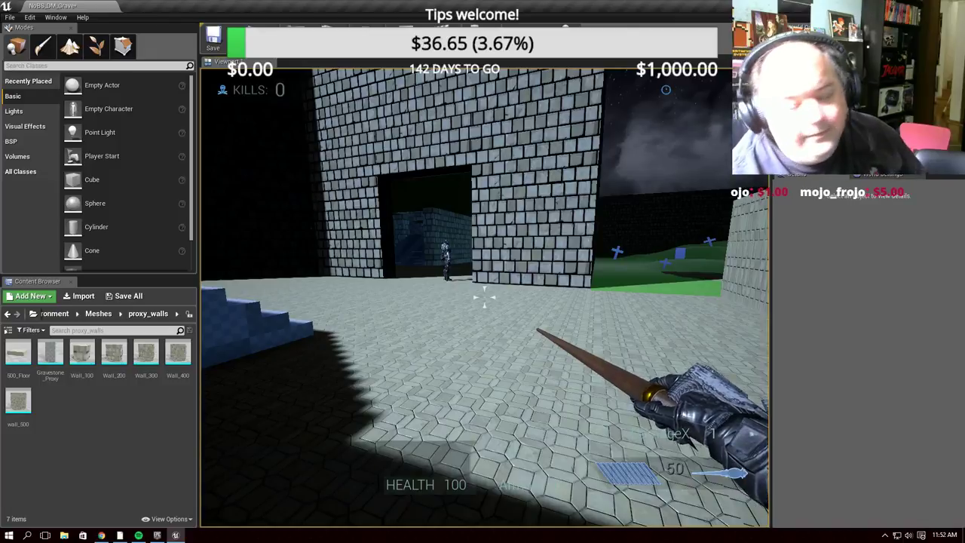
# Walk through the doorway toward the blue stairs, shoot the enemy once, then end the play test
pyautogui.press('w')
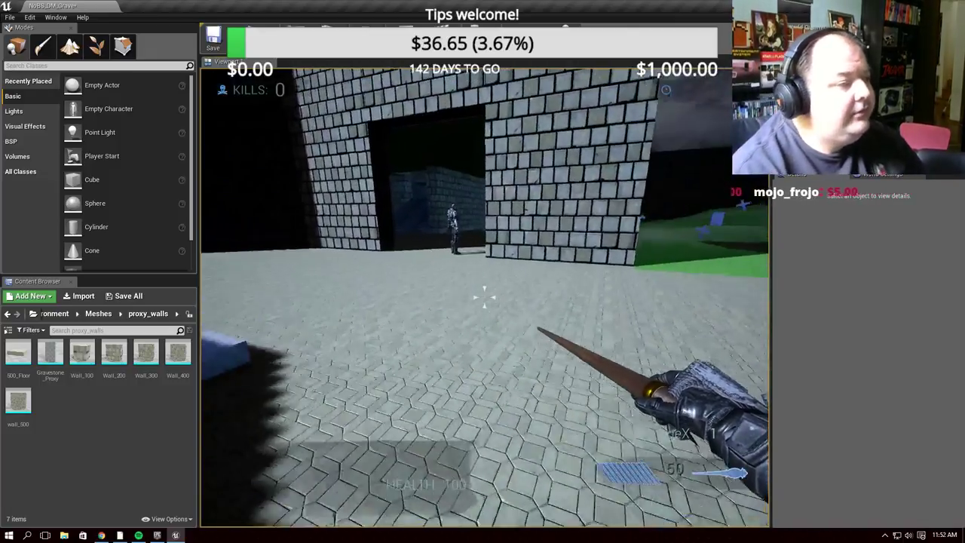
pyautogui.press('w')
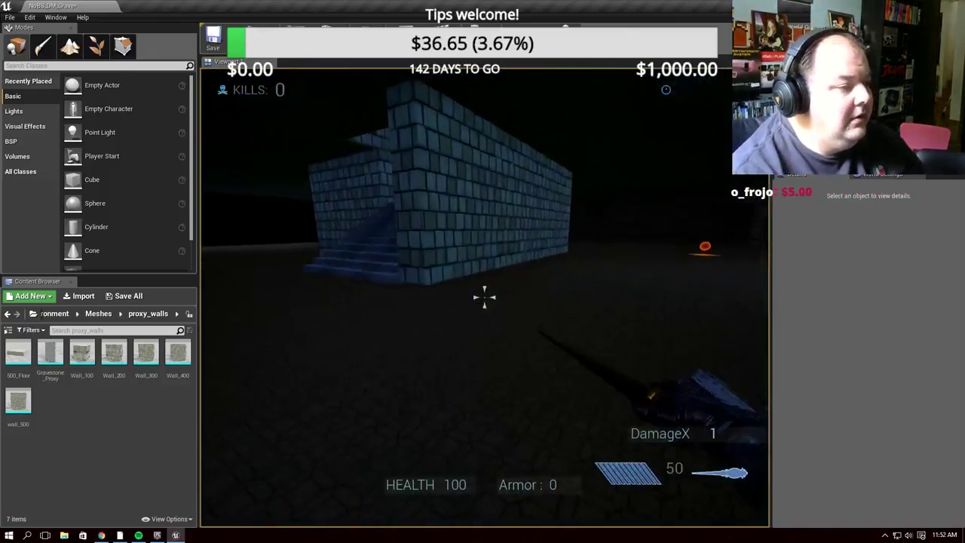
pyautogui.press('w')
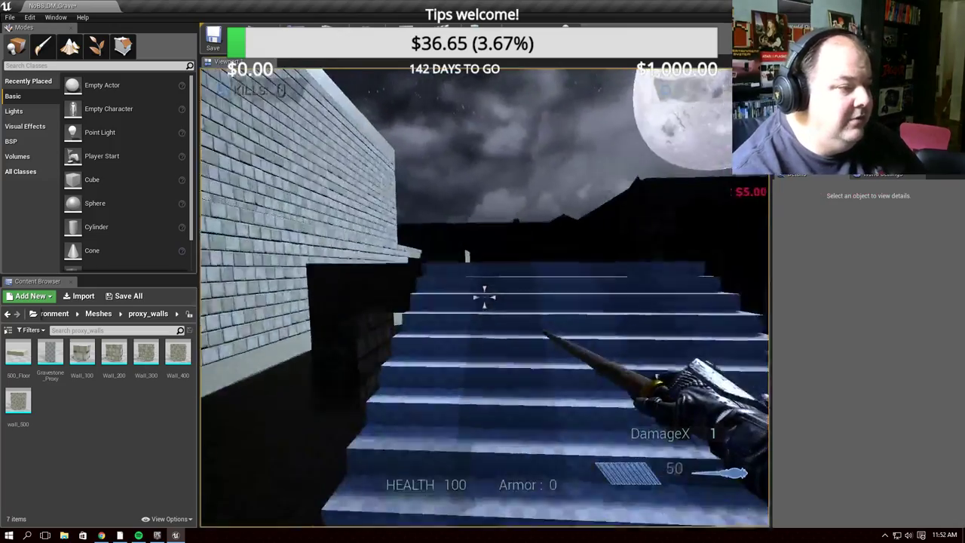
pyautogui.press('w')
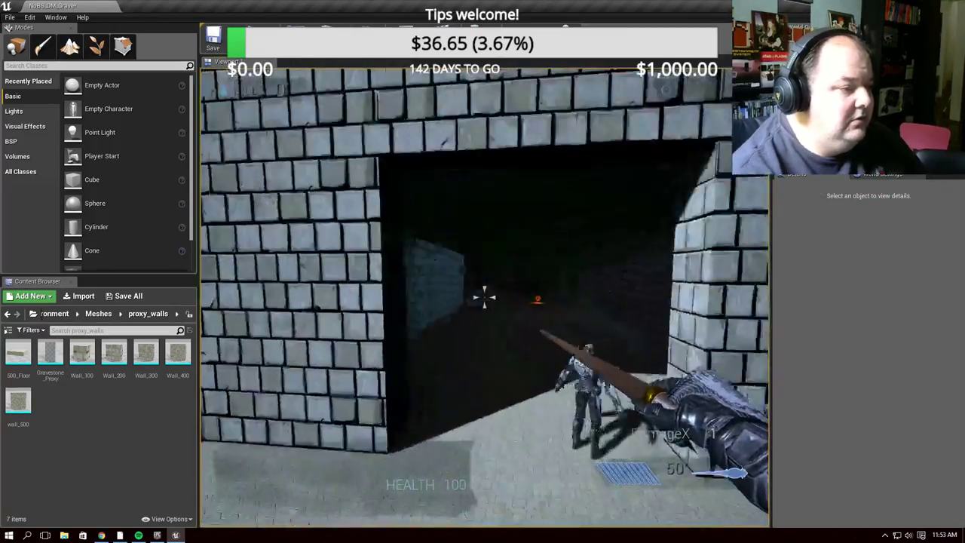
pyautogui.click(484, 298)
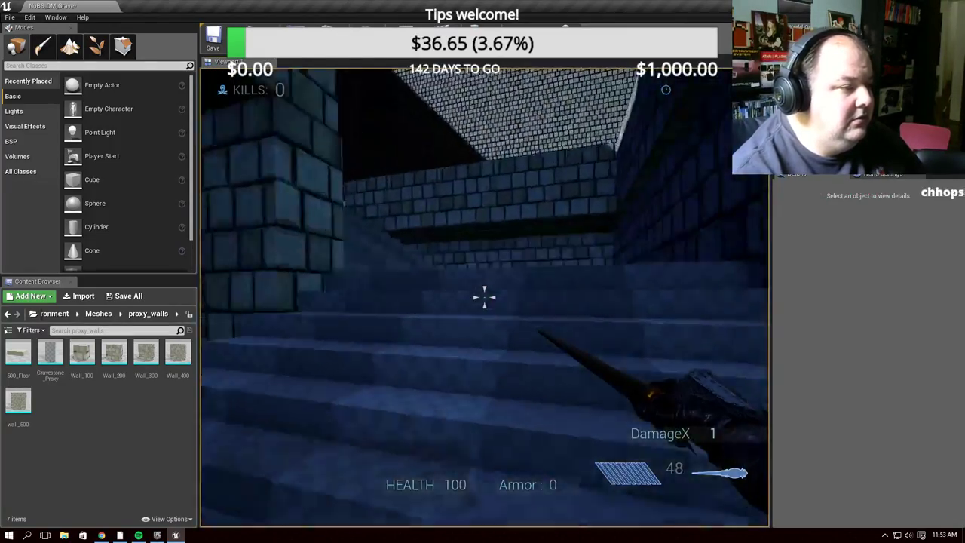
pyautogui.press('w')
pyautogui.press('w')
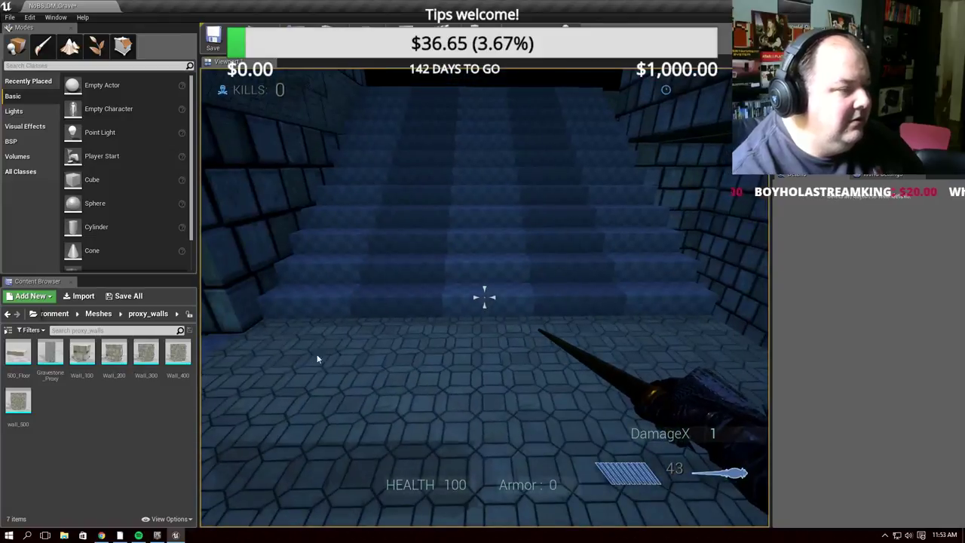
pyautogui.press('Escape')
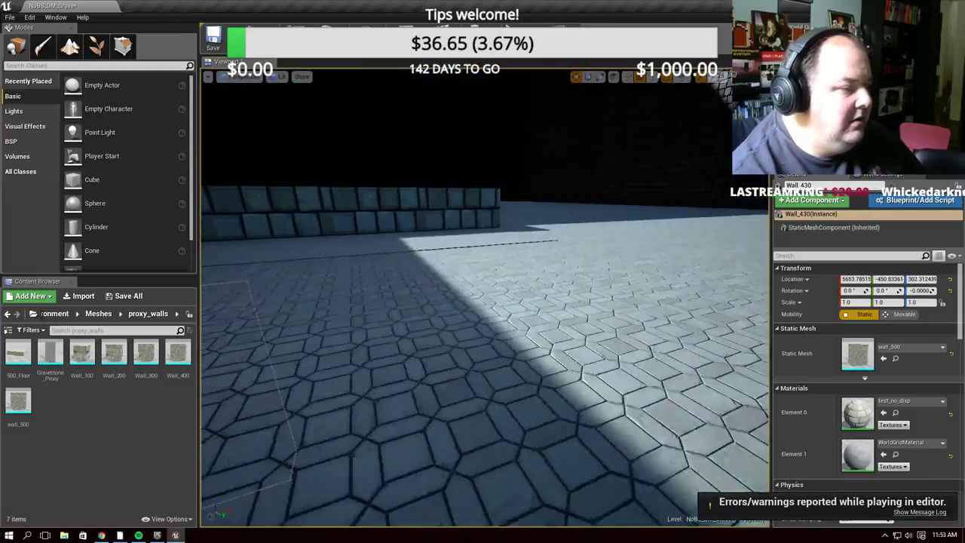
# Frame the corner room and select the two wall pieces beside the stairs
pyautogui.moveTo(652, 236); pyautogui.dragTo(651, 236, button='right')
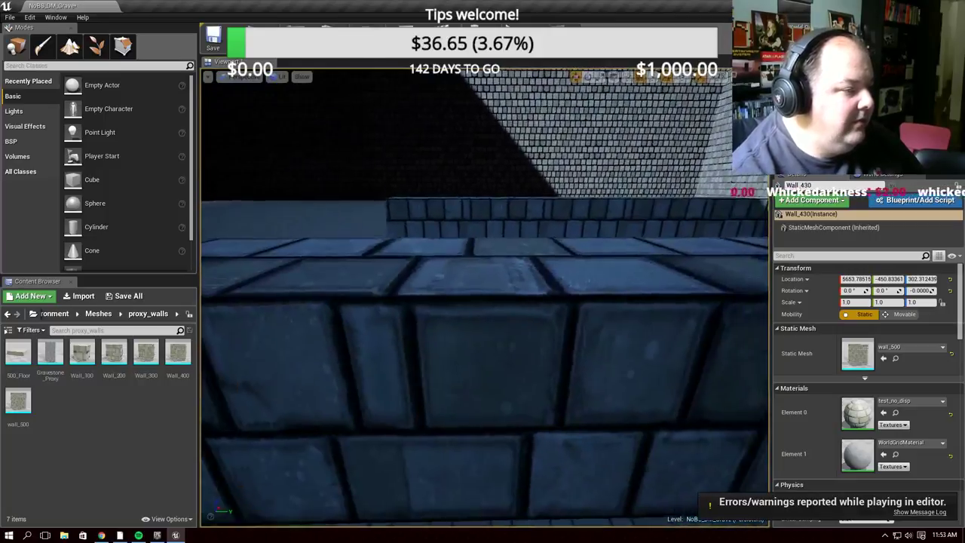
pyautogui.moveTo(482, 366); pyautogui.dragTo(482, 367, button='right')
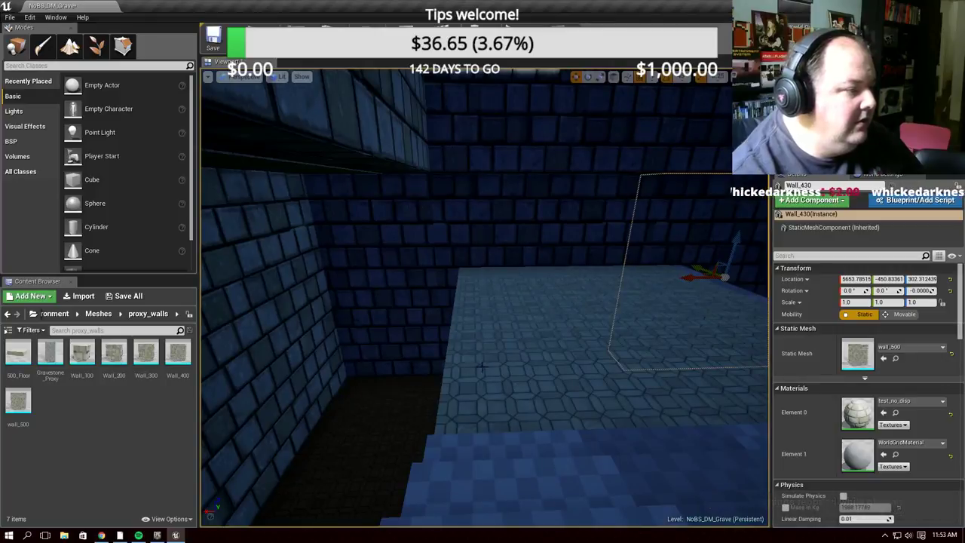
pyautogui.press('f')
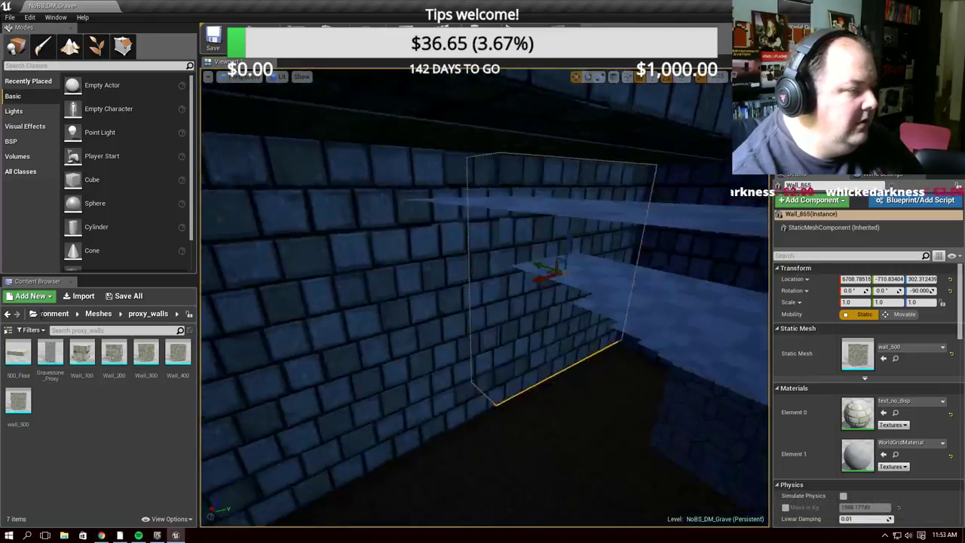
pyautogui.moveTo(482, 367); pyautogui.dragTo(483, 366, button='right')
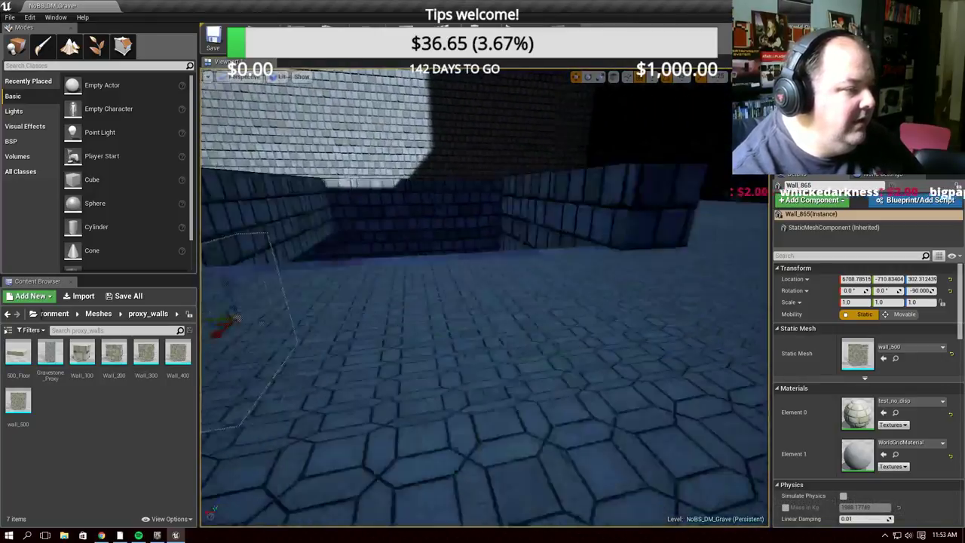
pyautogui.moveTo(554, 348); pyautogui.dragTo(554, 348, button='right')
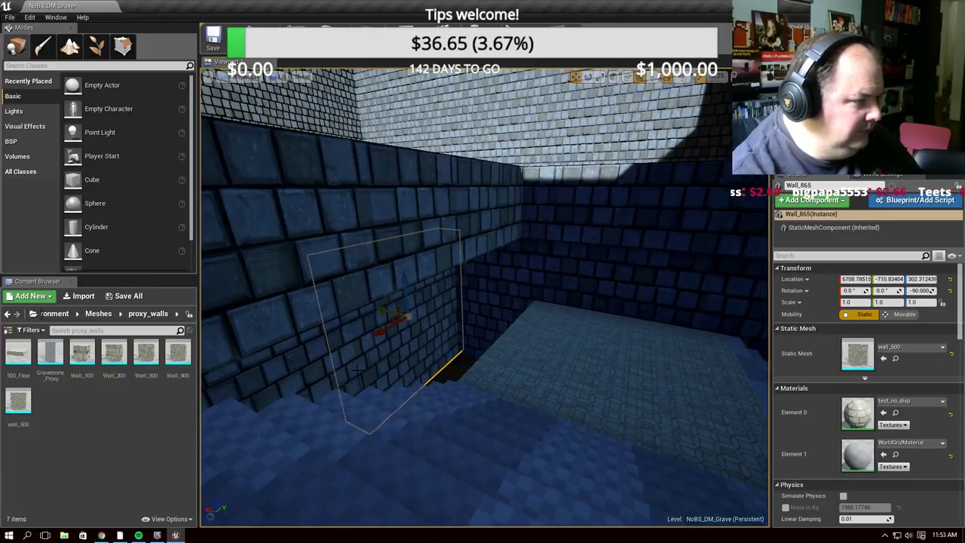
pyautogui.keyDown('ctrl'); pyautogui.click(314, 371); pyautogui.keyUp('ctrl')
pyautogui.press('f')
pyautogui.moveTo(483, 302)
pyautogui.mouseDown(button='right')
pyautogui.moveTo(528, 302)
pyautogui.moveTo(575, 369)
pyautogui.mouseUp(button='right')
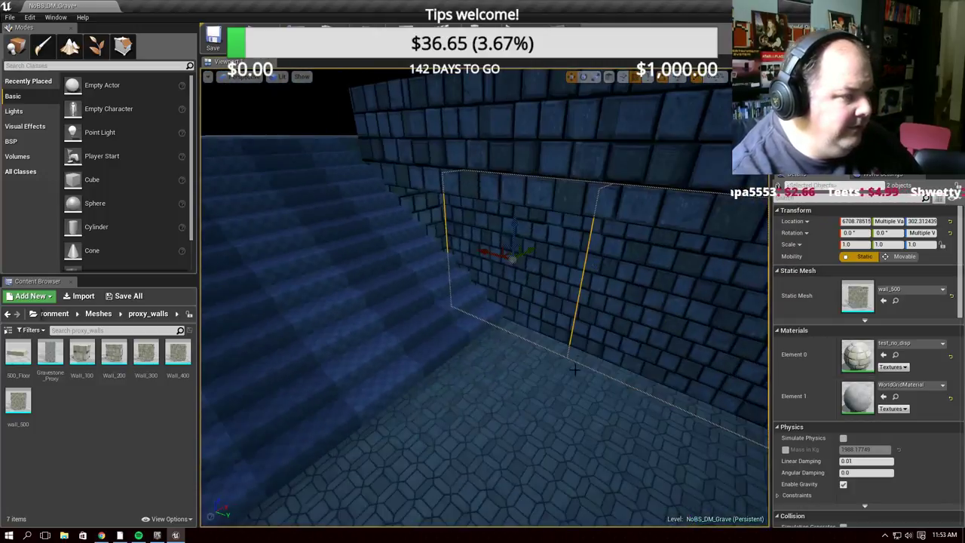
# Slide both walls along X to Location X 6398.78, undoing the first attempt, then deselect them
pyautogui.moveTo(511, 258); pyautogui.dragTo(482, 277)
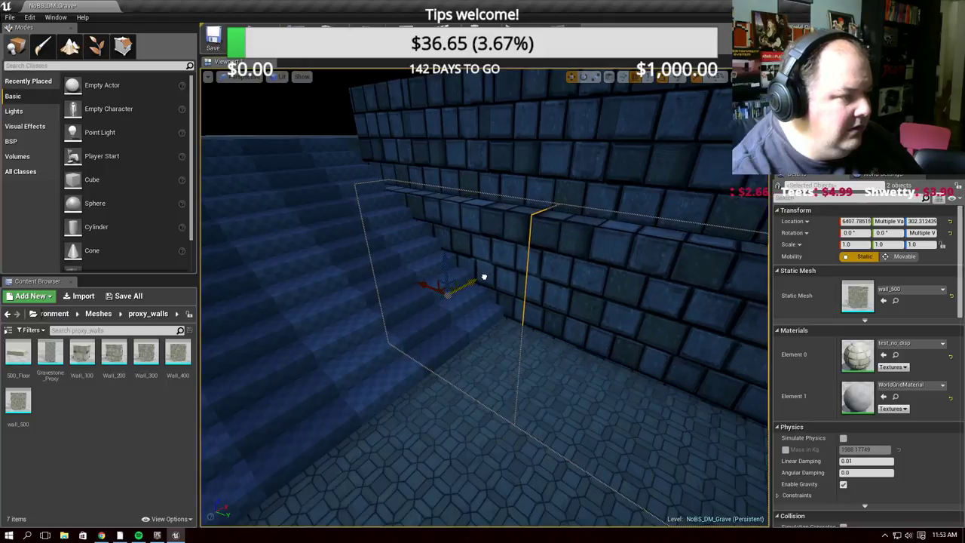
pyautogui.hotkey('ctrl', 'z')
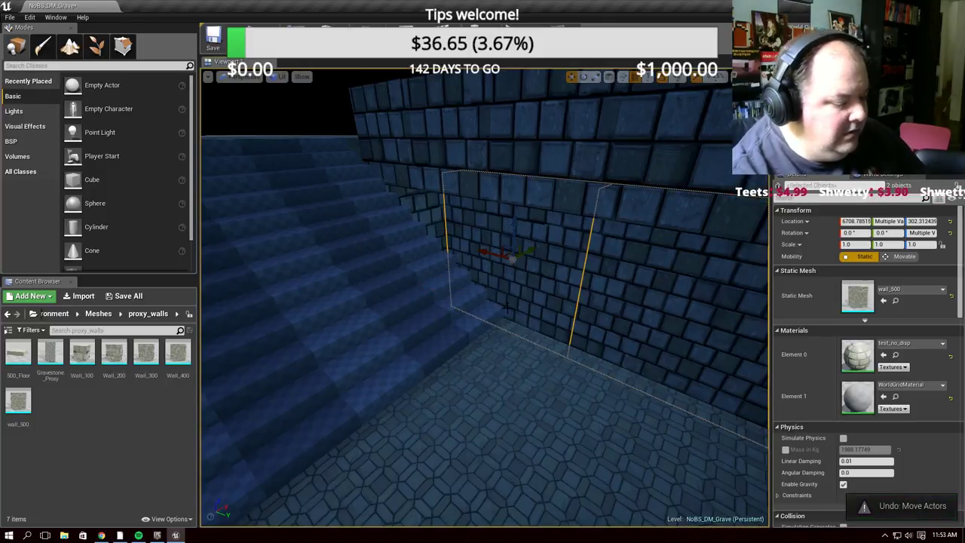
pyautogui.moveTo(565, 355); pyautogui.dragTo(528, 362, button='right')
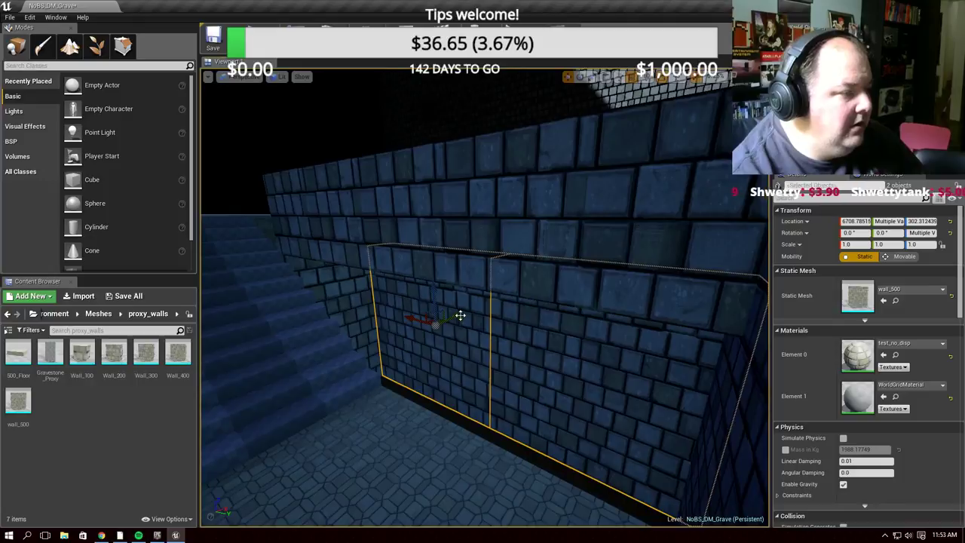
pyautogui.moveTo(459, 317); pyautogui.dragTo(392, 351)
pyautogui.moveTo(393, 351)
pyautogui.mouseDown(button='right')
pyautogui.moveTo(422, 331)
pyautogui.moveTo(730, 239)
pyautogui.mouseUp(button='right')
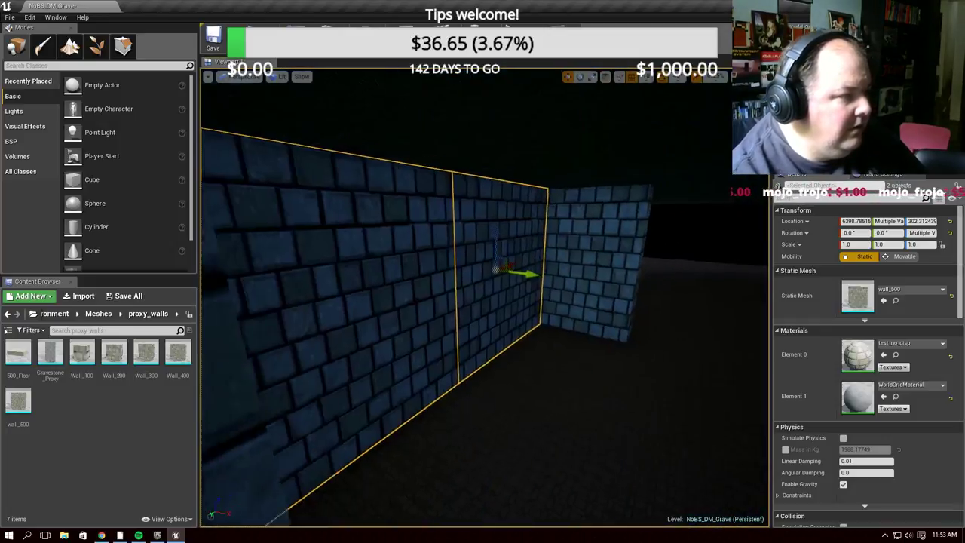
pyautogui.moveTo(348, 215); pyautogui.dragTo(348, 215, button='right')
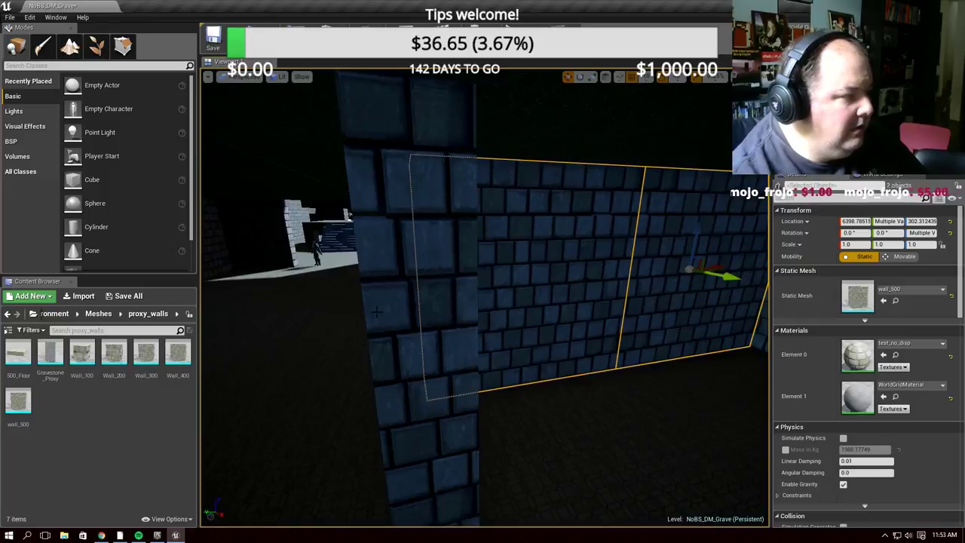
pyautogui.click(377, 311)
pyautogui.press('Escape')
pyautogui.moveTo(377, 311)
pyautogui.mouseDown(button='right')
pyautogui.moveTo(576, 253)
pyautogui.moveTo(229, 236)
pyautogui.moveTo(536, 287)
pyautogui.mouseUp(button='right')
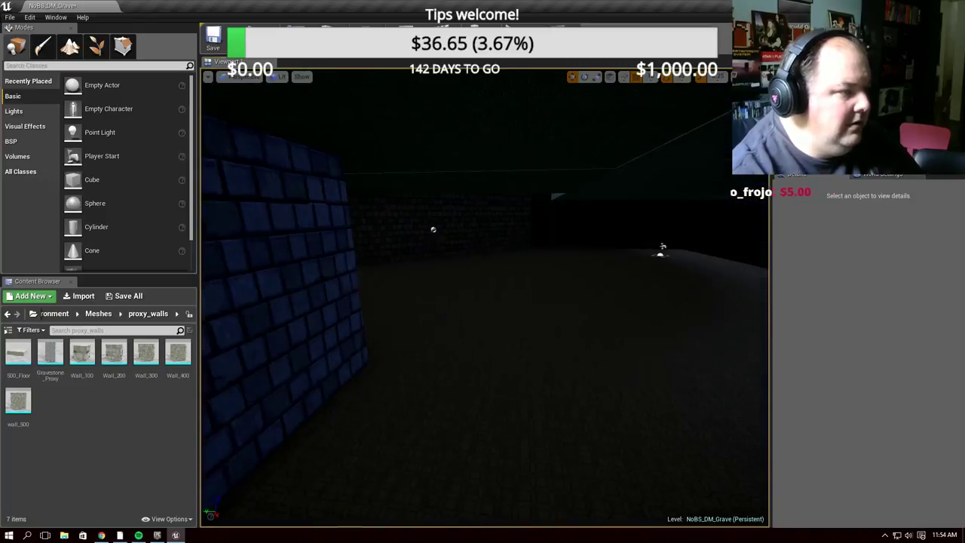
# Move Wall_880 along X to Location X 6103
pyautogui.click(532, 287)
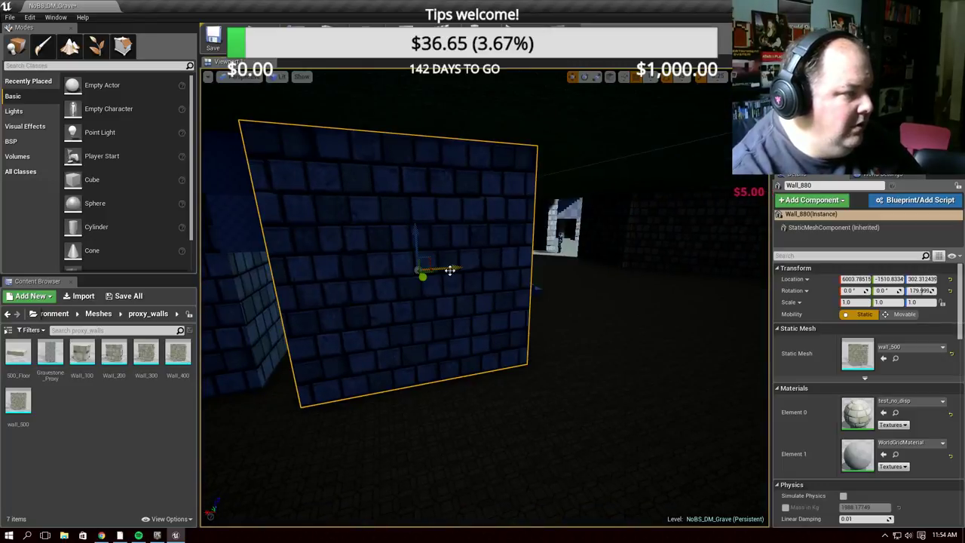
pyautogui.moveTo(450, 270); pyautogui.dragTo(415, 272)
pyautogui.moveTo(301, 240); pyautogui.dragTo(301, 239, button='right')
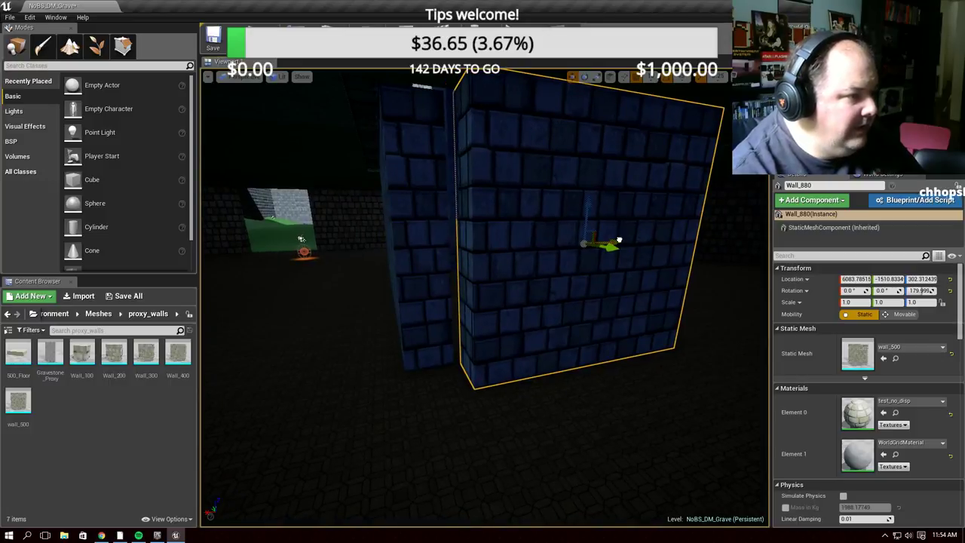
pyautogui.moveTo(619, 241); pyautogui.dragTo(619, 241, button='right')
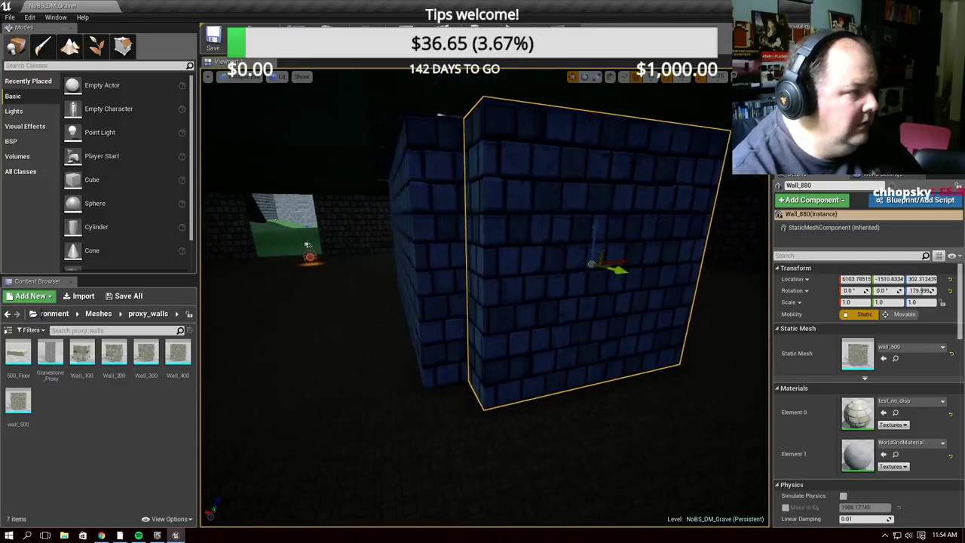
# Inspect the walled stairwell around Wall_880 and save the level
pyautogui.moveTo(307, 246); pyautogui.dragTo(307, 245, button='right')
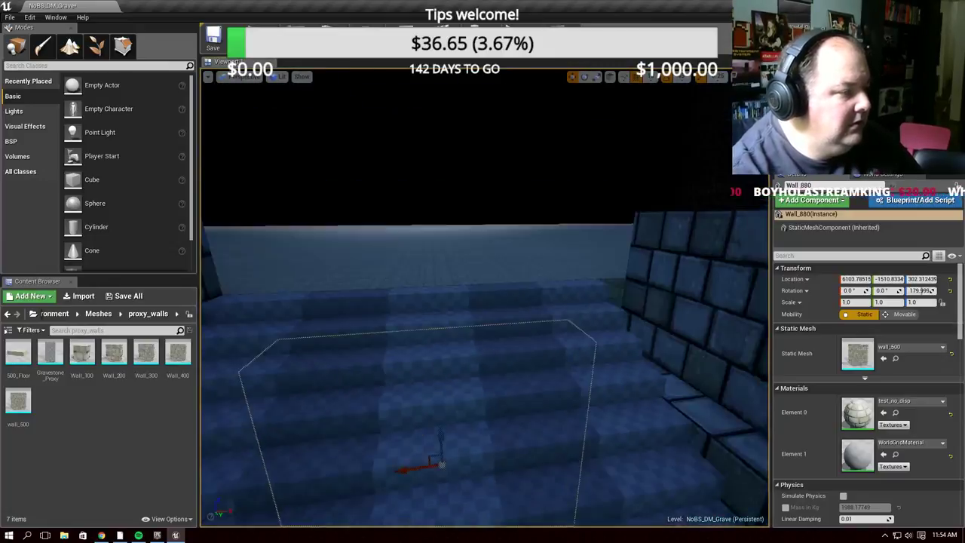
pyautogui.moveTo(307, 245); pyautogui.dragTo(306, 245, button='right')
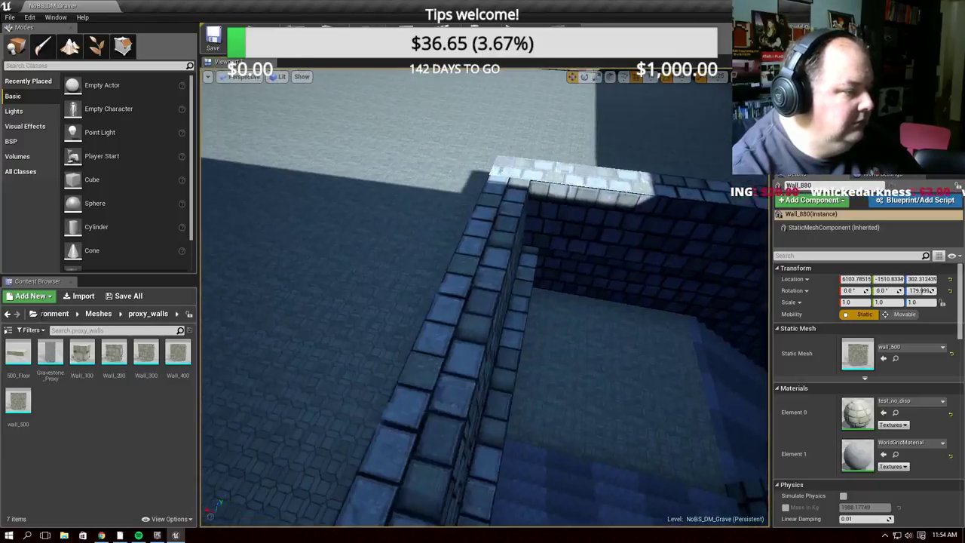
pyautogui.moveTo(563, 320); pyautogui.dragTo(562, 321, button='right')
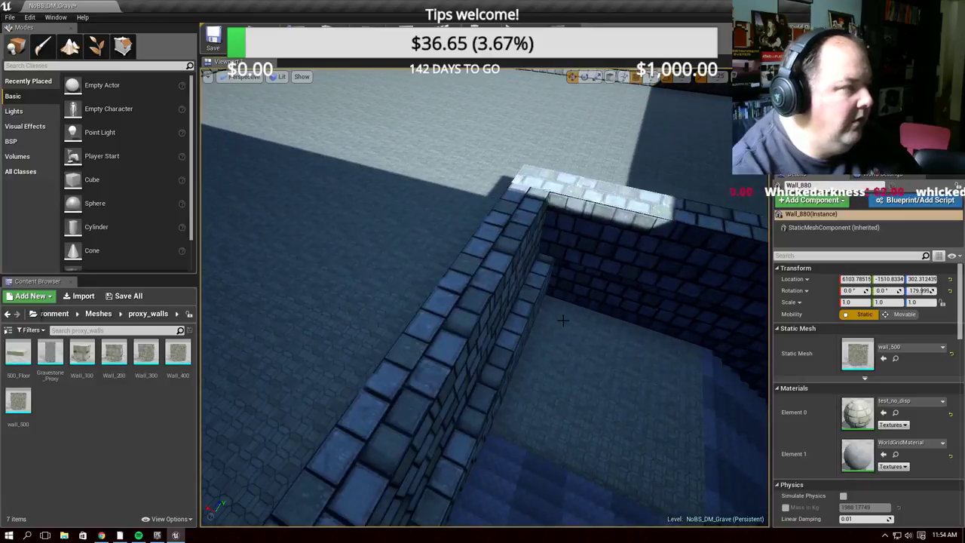
pyautogui.hotkey('ctrl', 's')
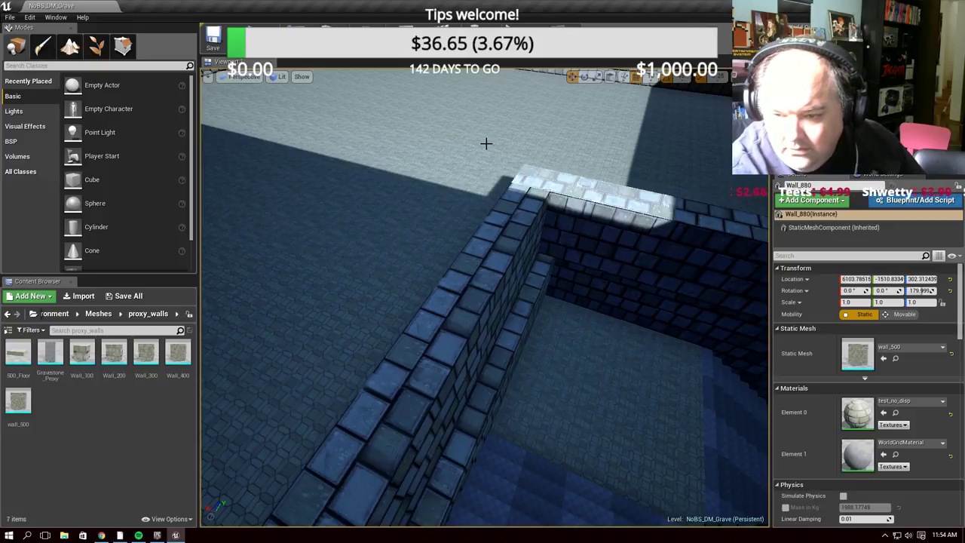
pyautogui.moveTo(486, 142)
pyautogui.mouseDown(button='right')
pyautogui.moveTo(461, 176)
pyautogui.moveTo(483, 272)
pyautogui.mouseUp(button='right')
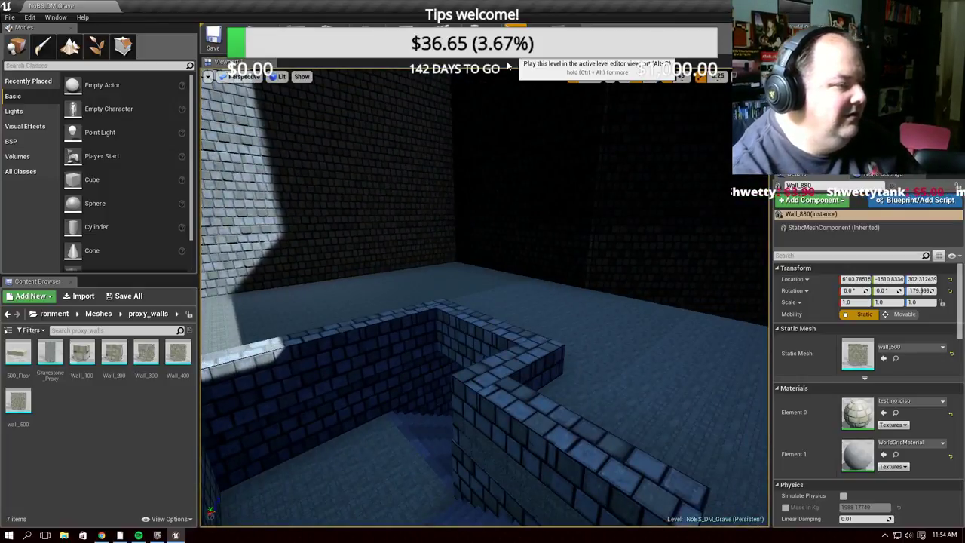
pyautogui.click(509, 67)
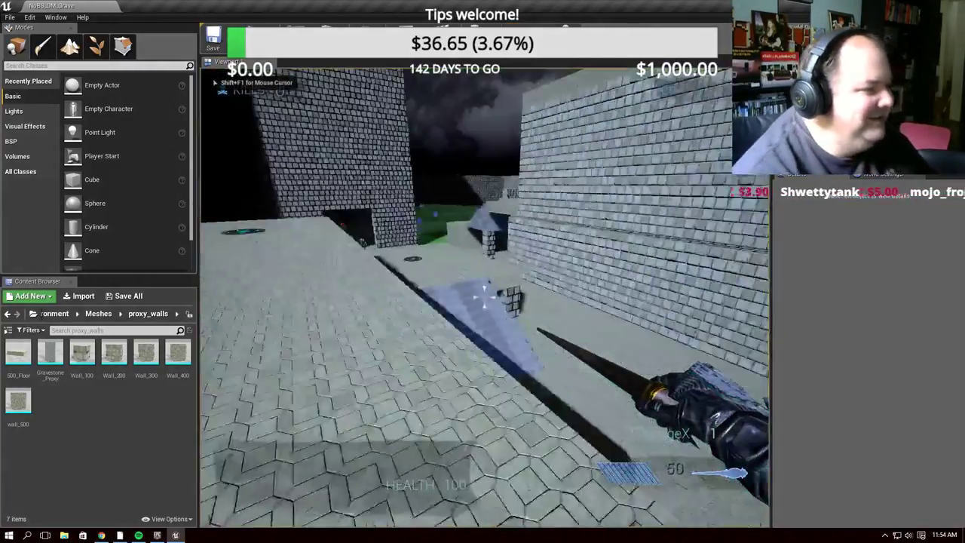
pyautogui.press('w')
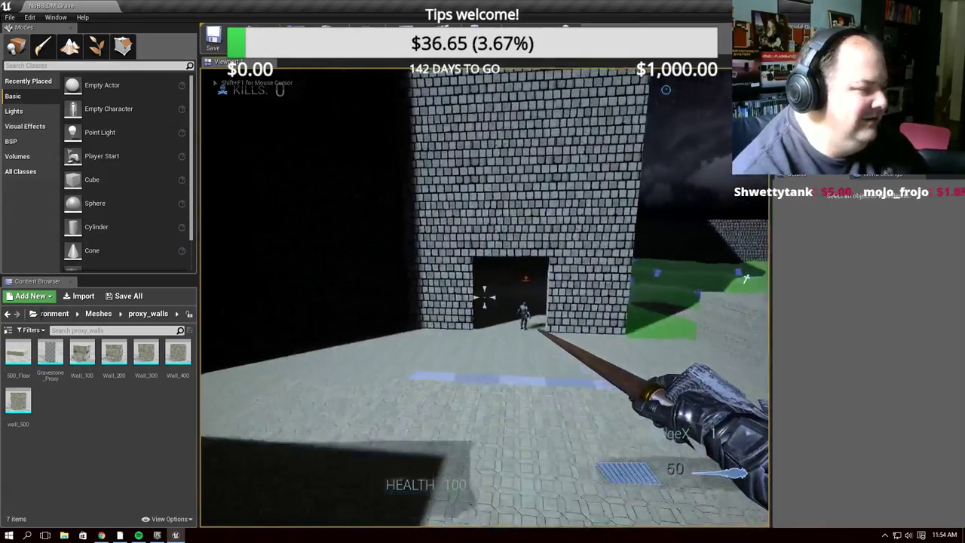
pyautogui.press('w')
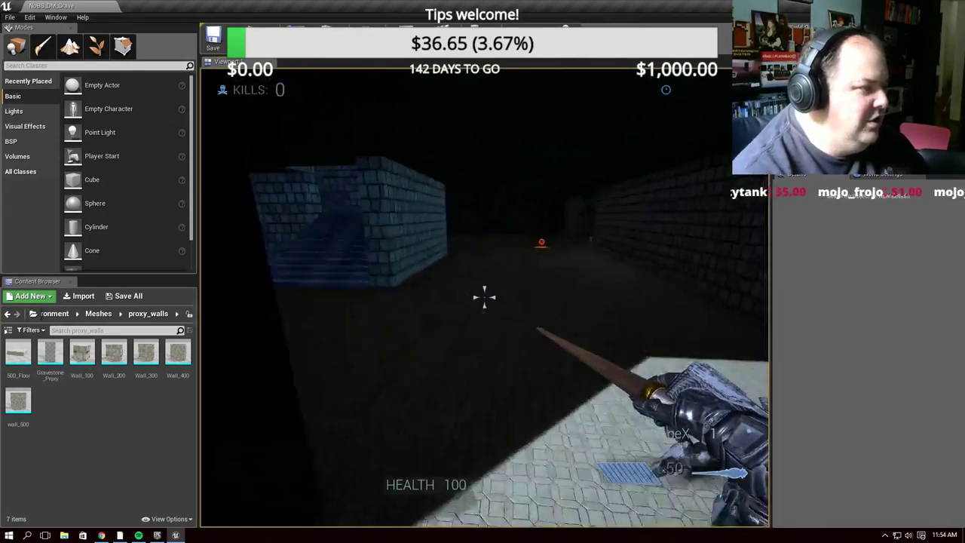
pyautogui.press('w')
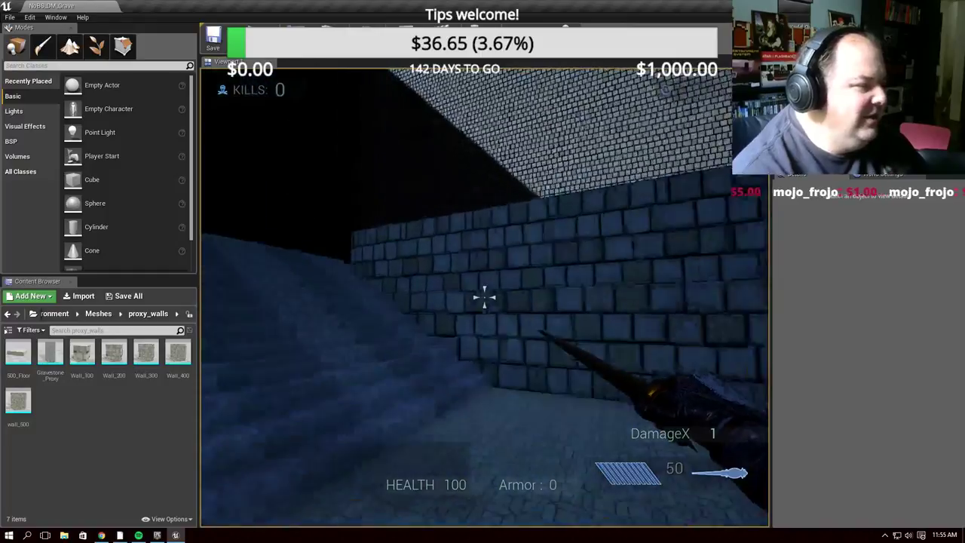
pyautogui.press('w')
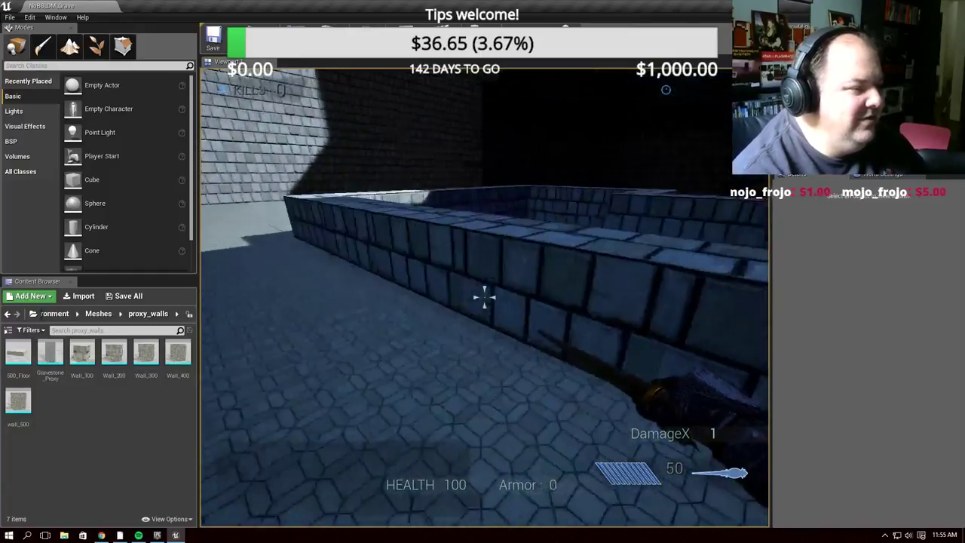
pyautogui.press('w')
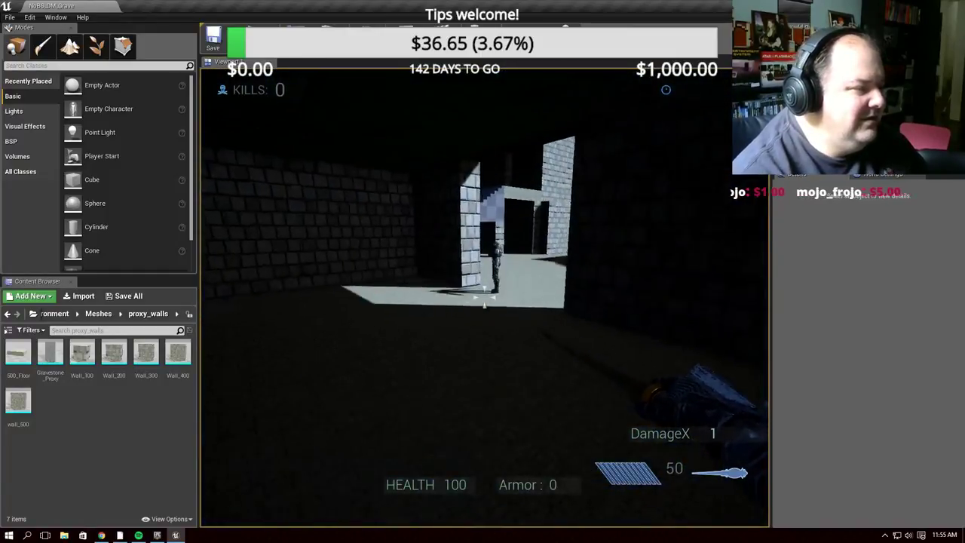
pyautogui.press('w')
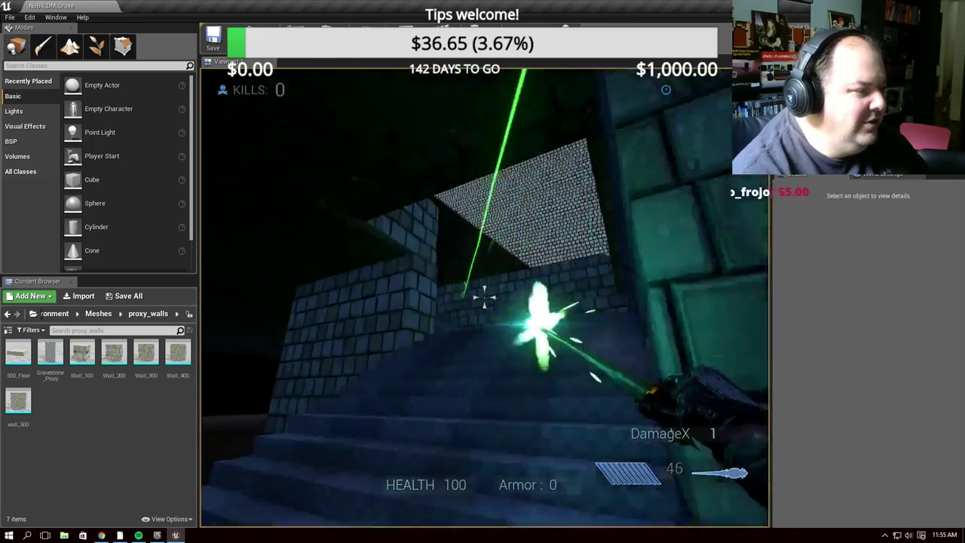
pyautogui.press('w')
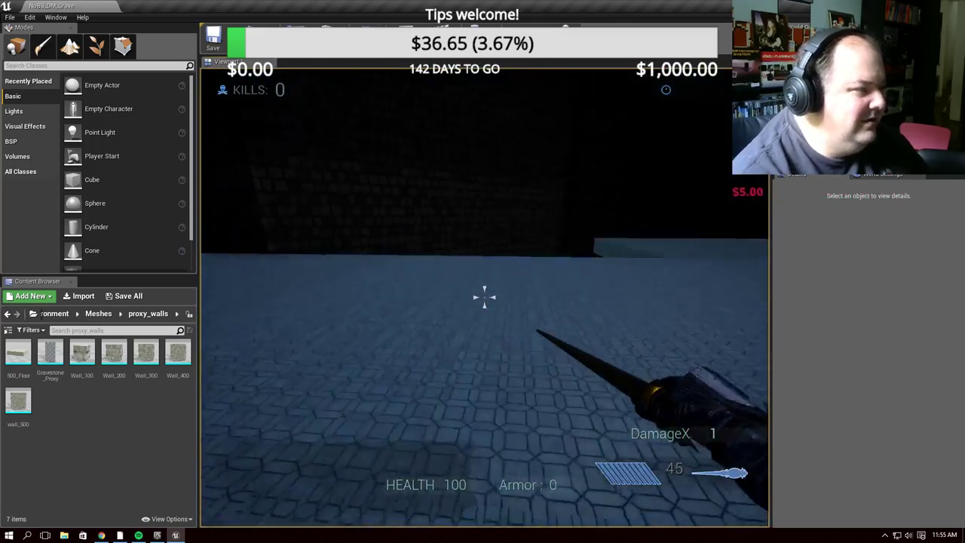
pyautogui.press('w')
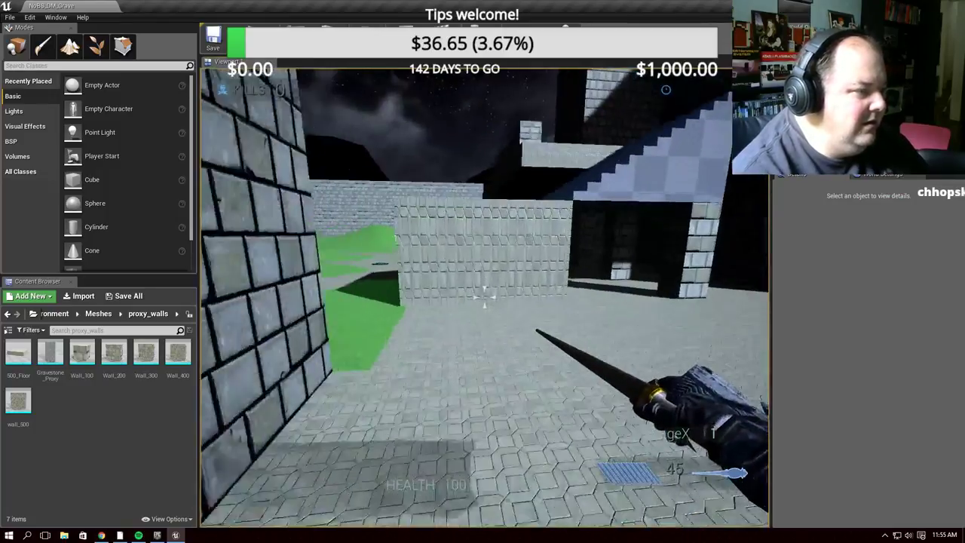
pyautogui.press('w')
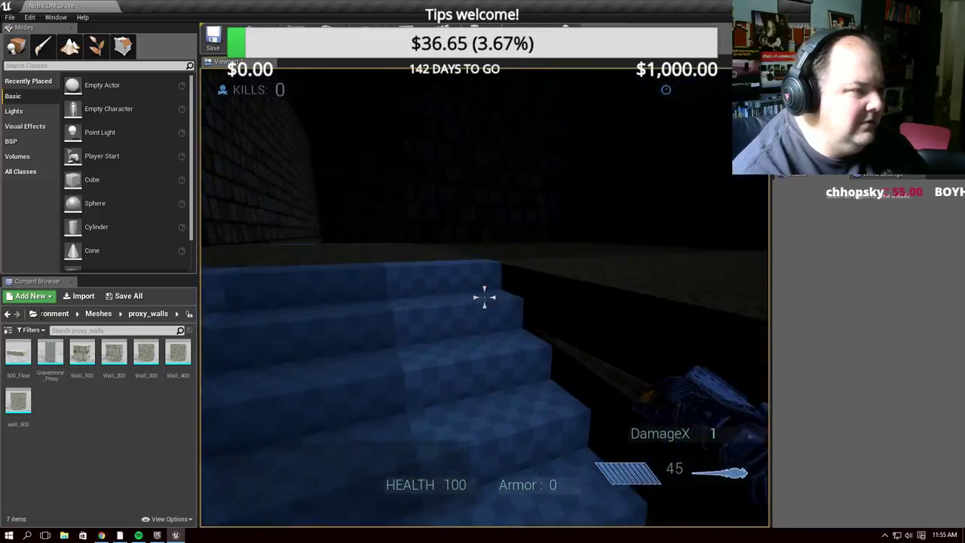
# Fire a few shots, then walk past the blue stairs and across the tiled floor
pyautogui.click(484, 296)
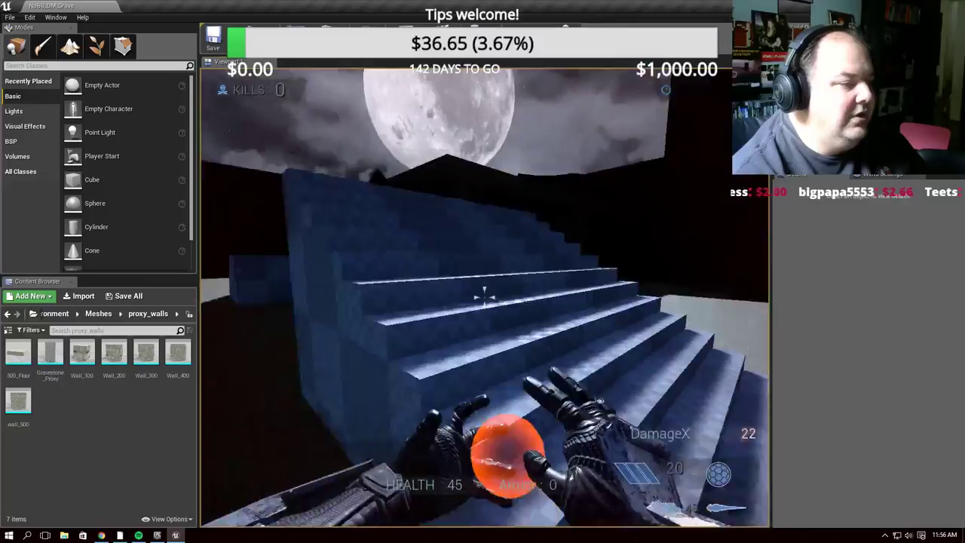
pyautogui.click(484, 298)
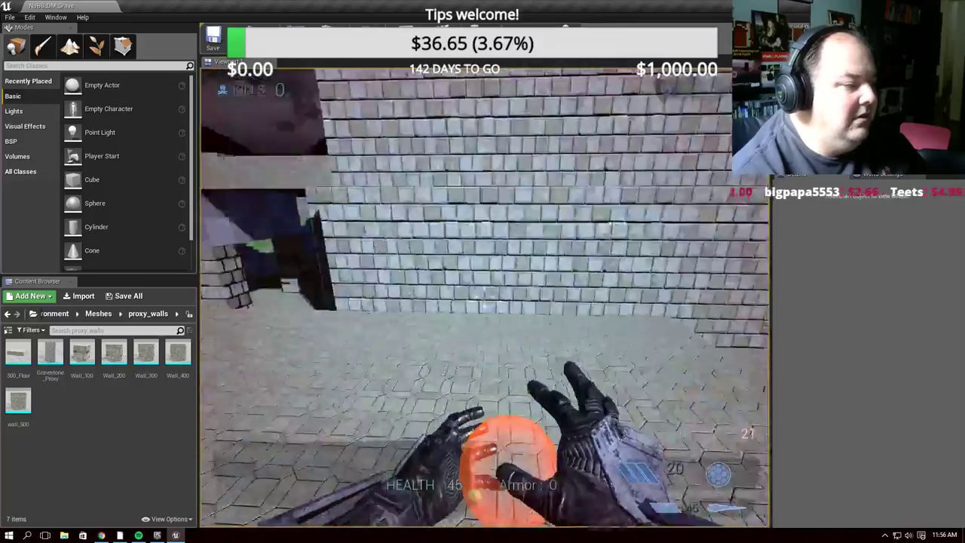
pyautogui.click(484, 298)
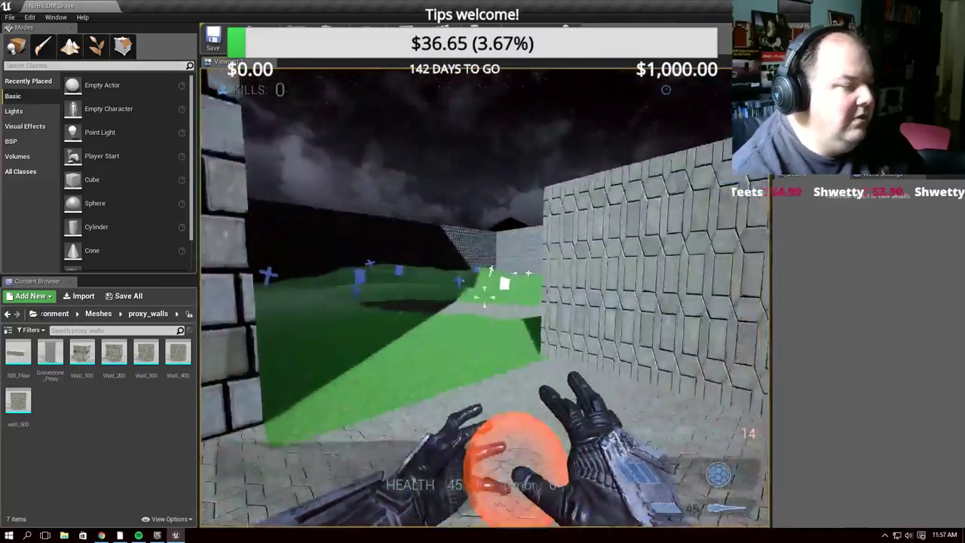
pyautogui.press('w')
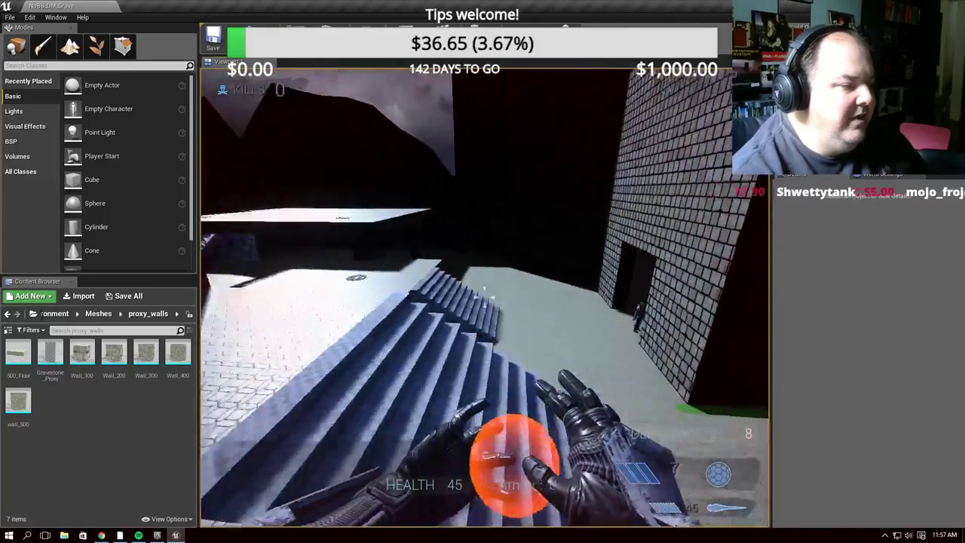
pyautogui.press('w')
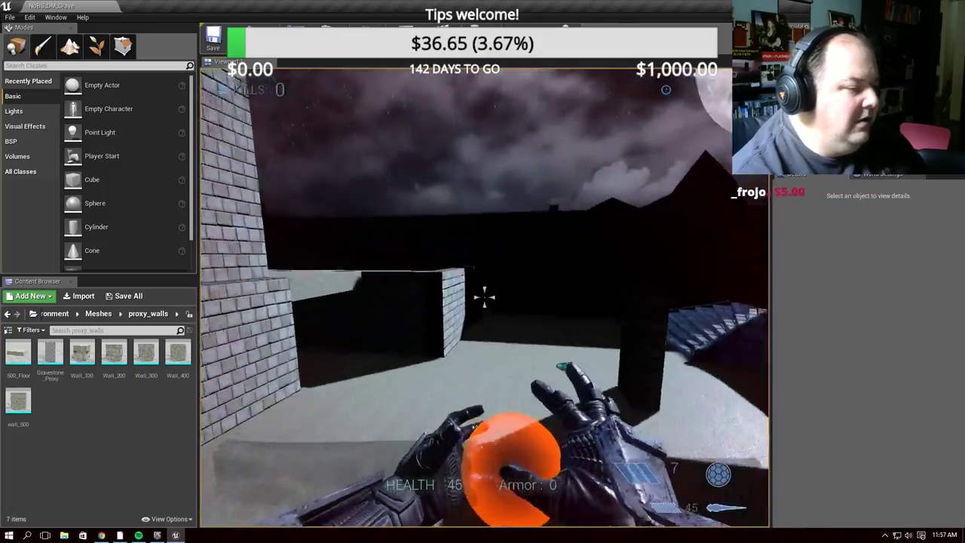
pyautogui.press('w')
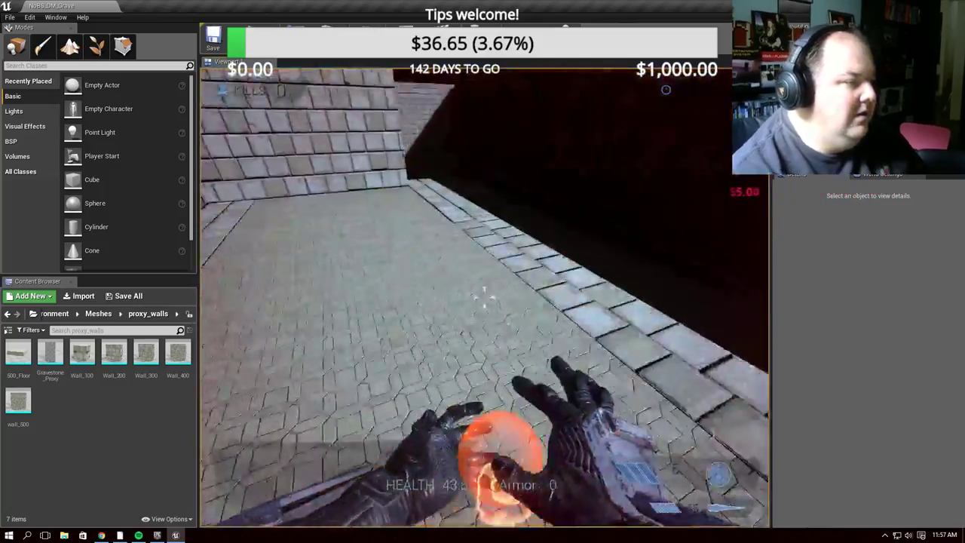
pyautogui.press('w')
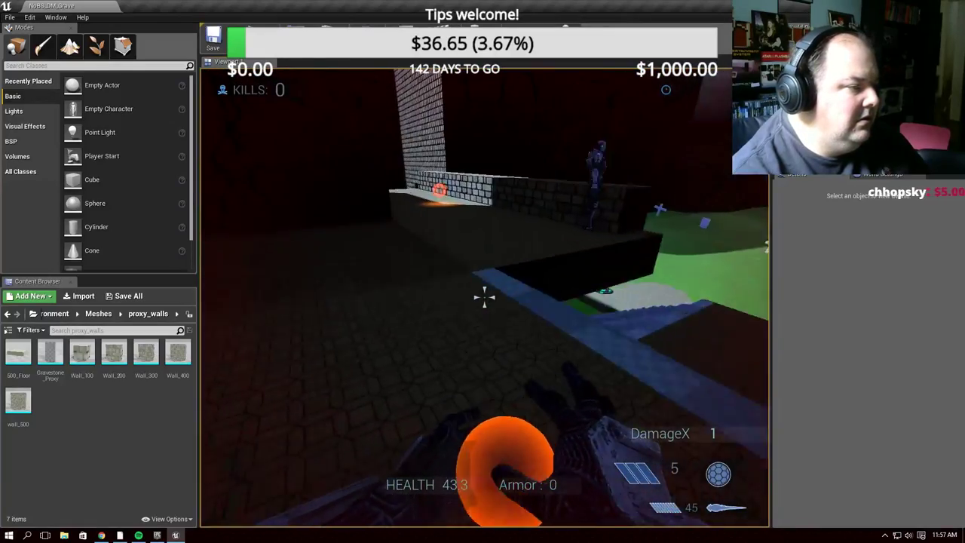
pyautogui.press('w')
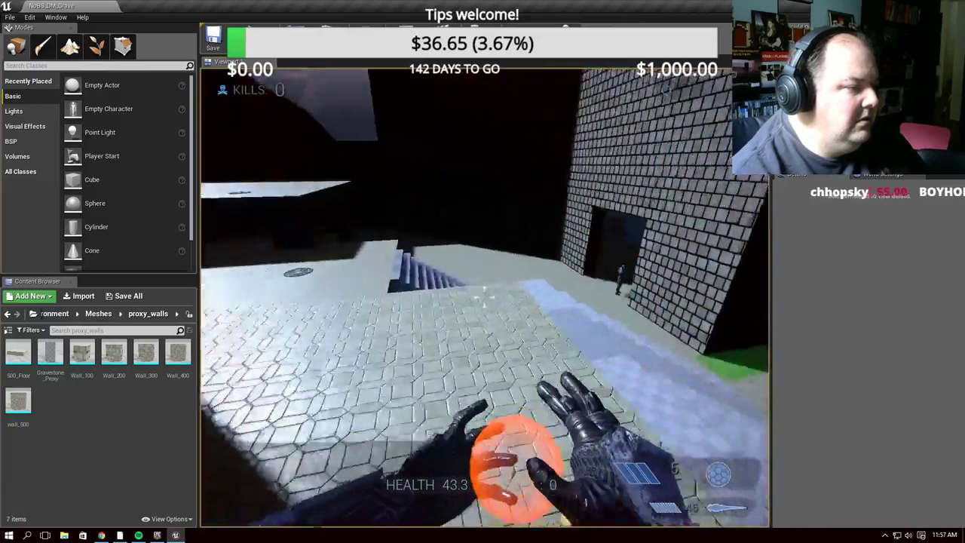
pyautogui.press('w')
# Fire explosive and laser shots at the doorway and tower, then stop playing and save
pyautogui.click(483, 297)
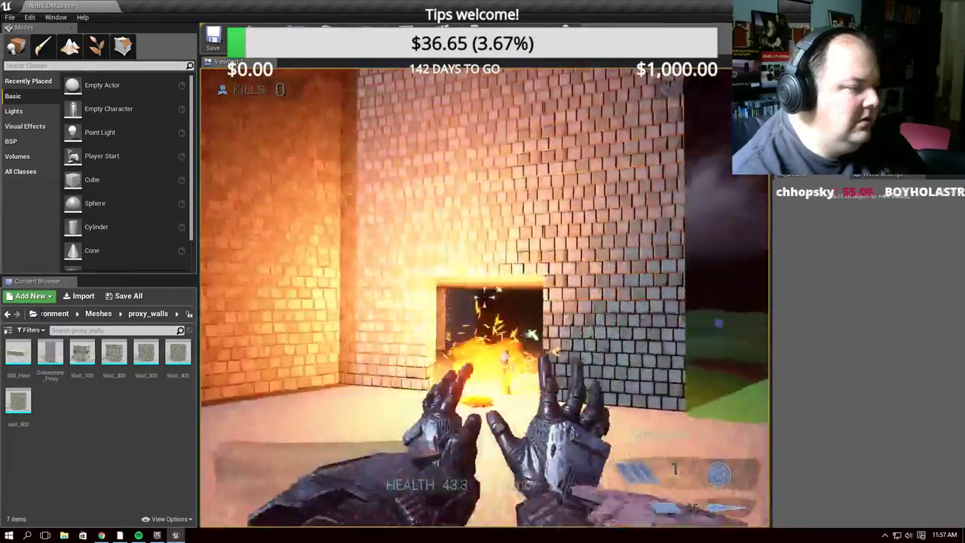
pyautogui.press('s')
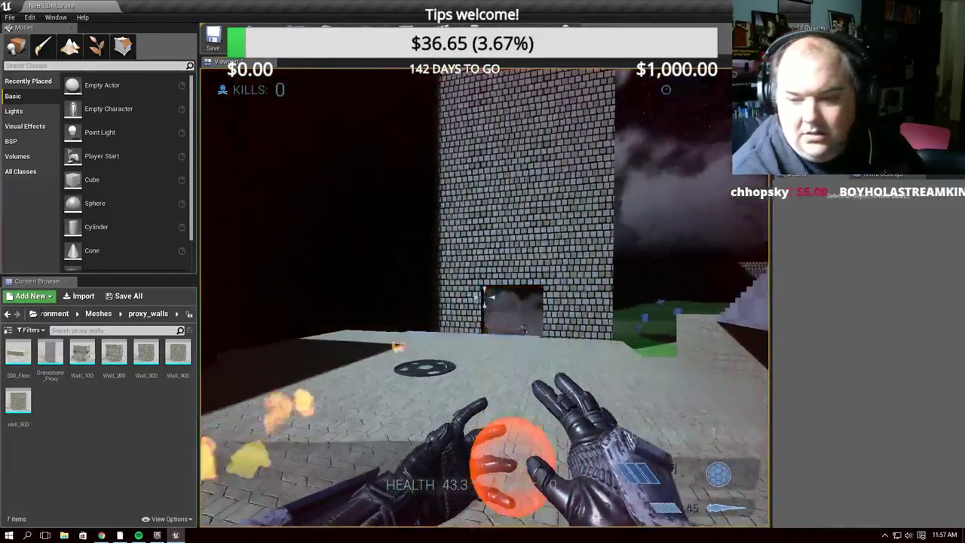
pyautogui.press('d')
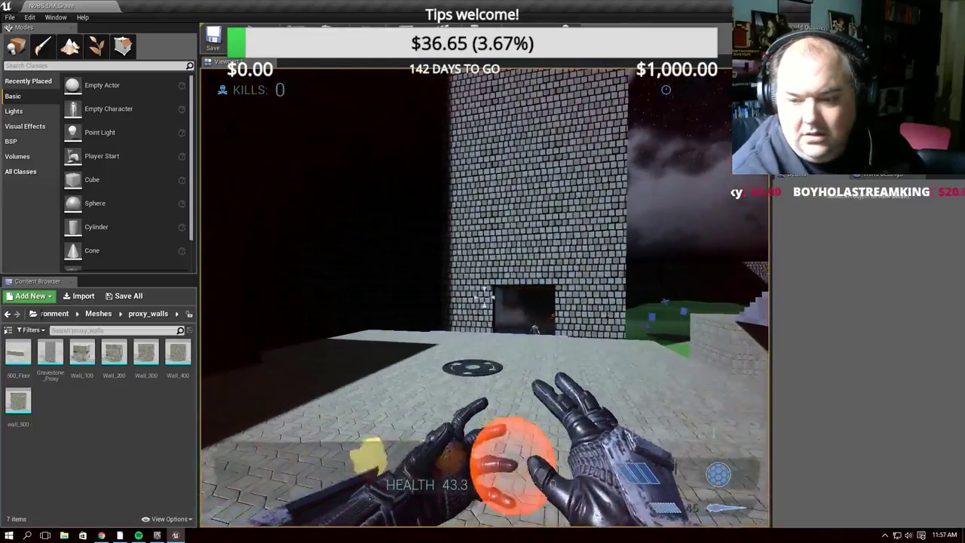
pyautogui.press('w')
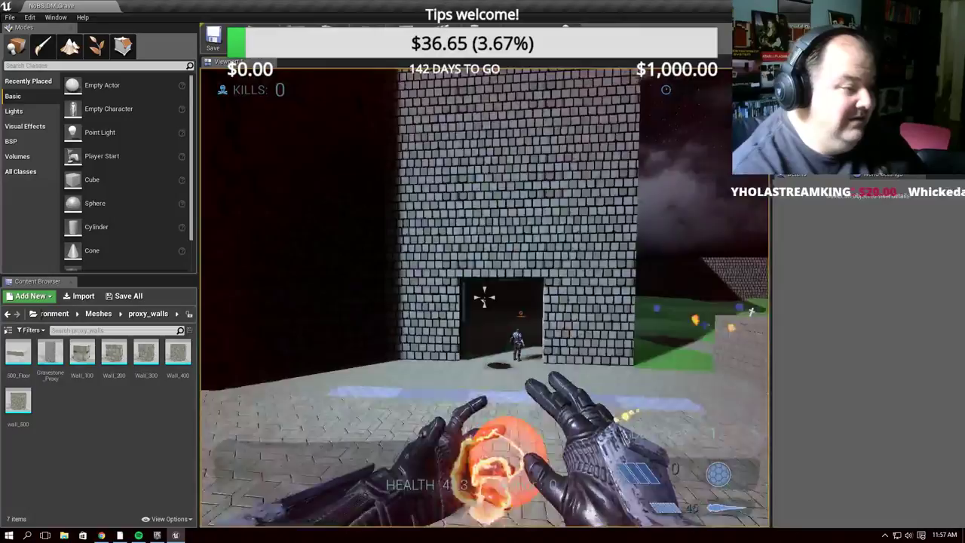
pyautogui.click(484, 298)
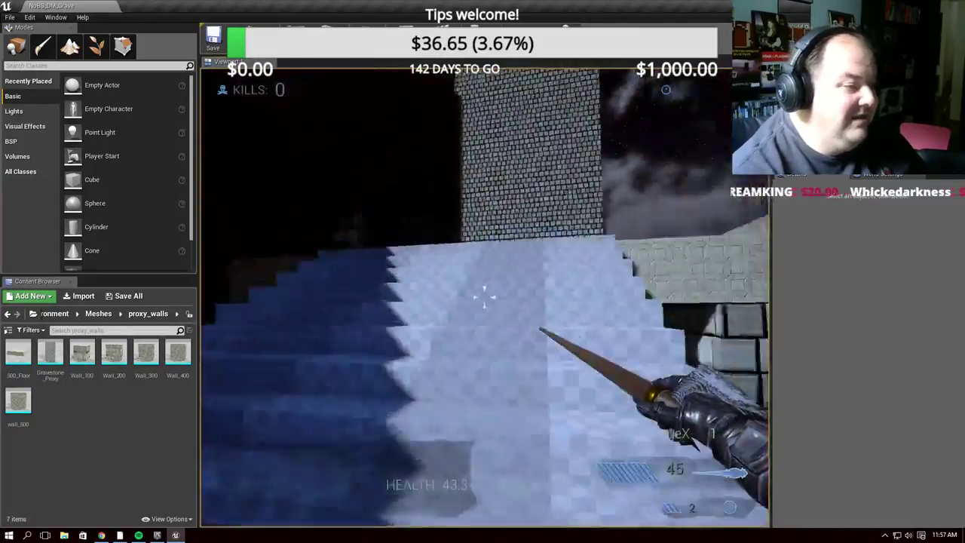
pyautogui.press('w')
pyautogui.click(483, 294)
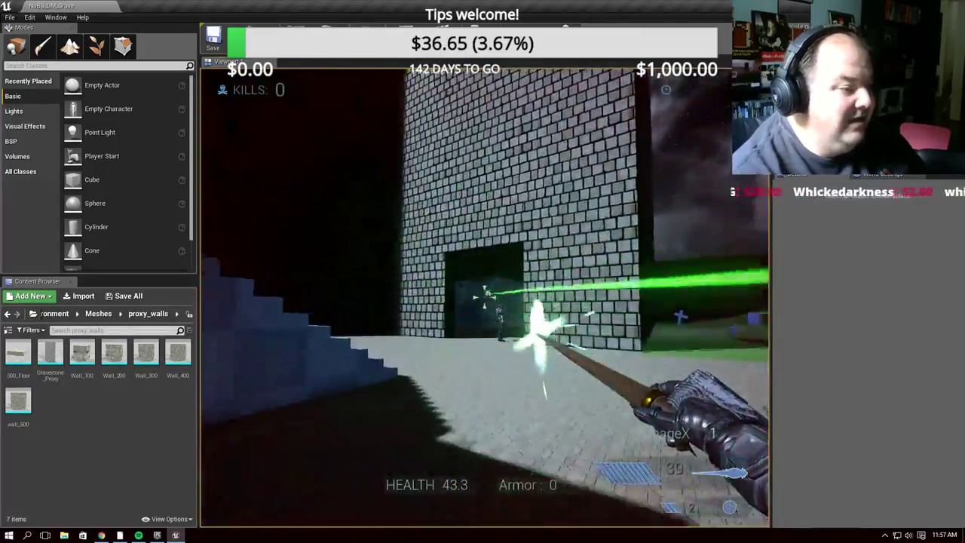
pyautogui.click(484, 296)
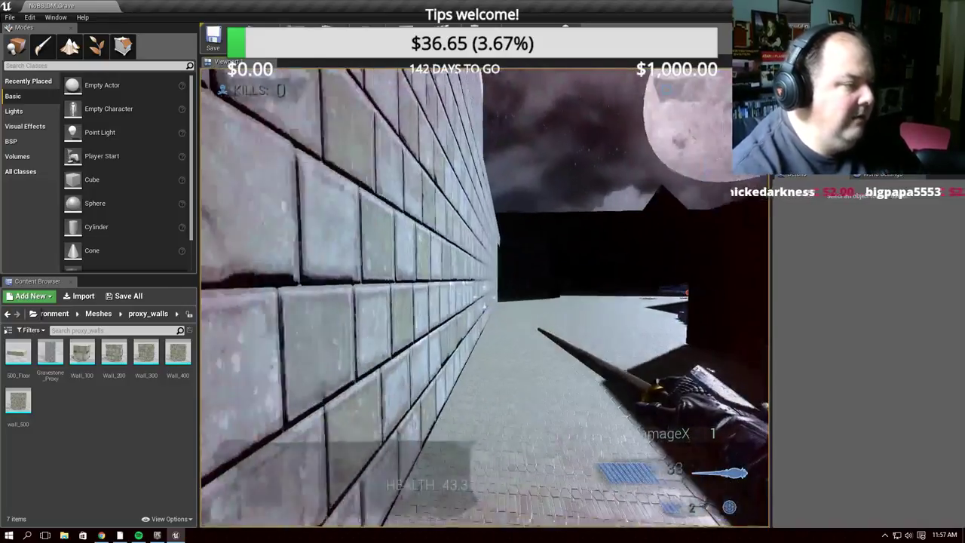
pyautogui.press('Escape')
pyautogui.click(213, 34)
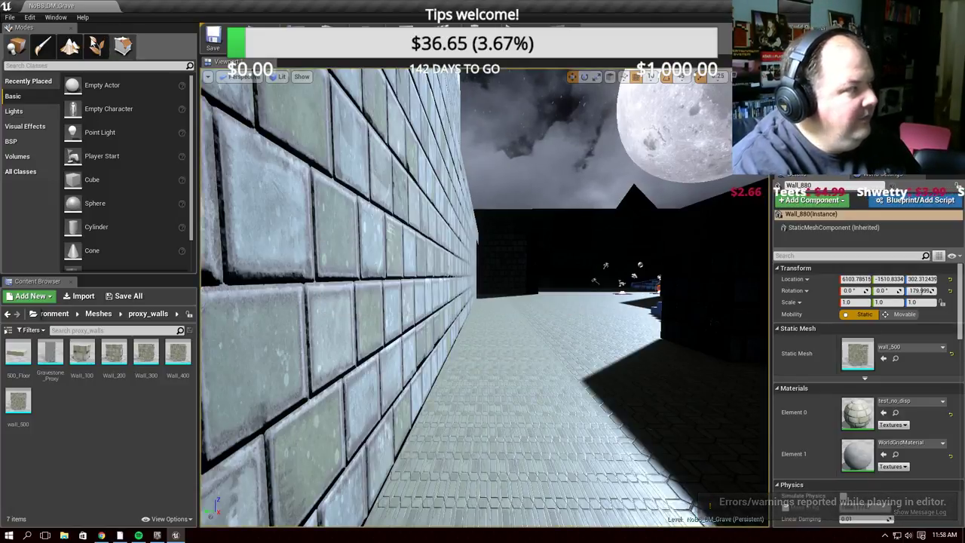
# Open the NoBS_DM_Nocturne map through File > Open Level
pyautogui.click(21, 18)
pyautogui.click(41, 48)
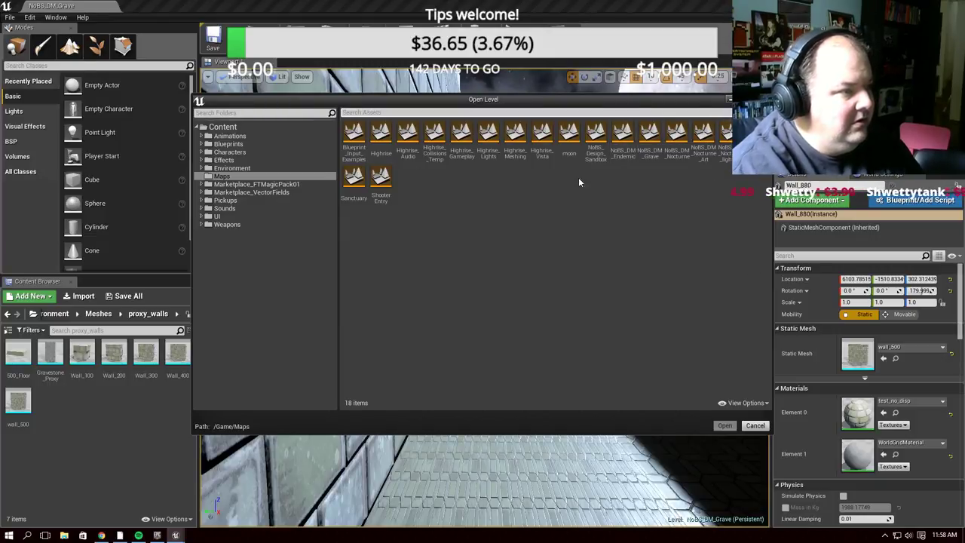
pyautogui.click(677, 136)
pyautogui.click(723, 426)
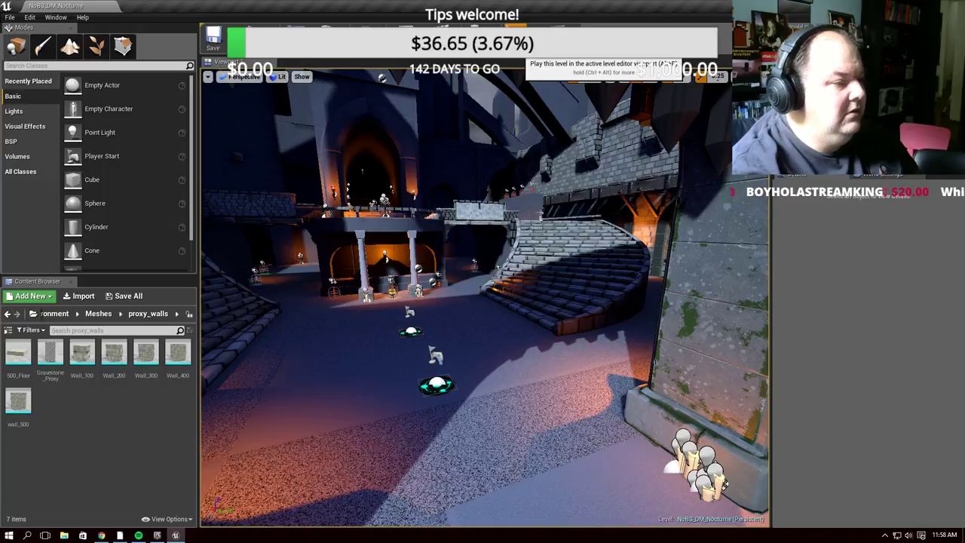
# Play Nocturne in full-screen F11 mode, walk out the archway and back, then stop
pyautogui.click(520, 42)
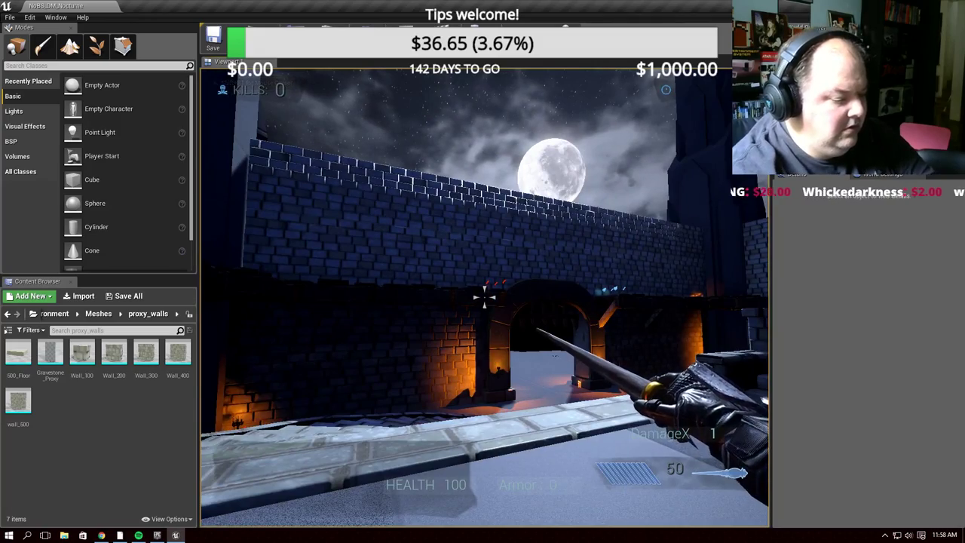
pyautogui.hotkey('shift', 'F1')
pyautogui.press('F11')
pyautogui.click(533, 217)
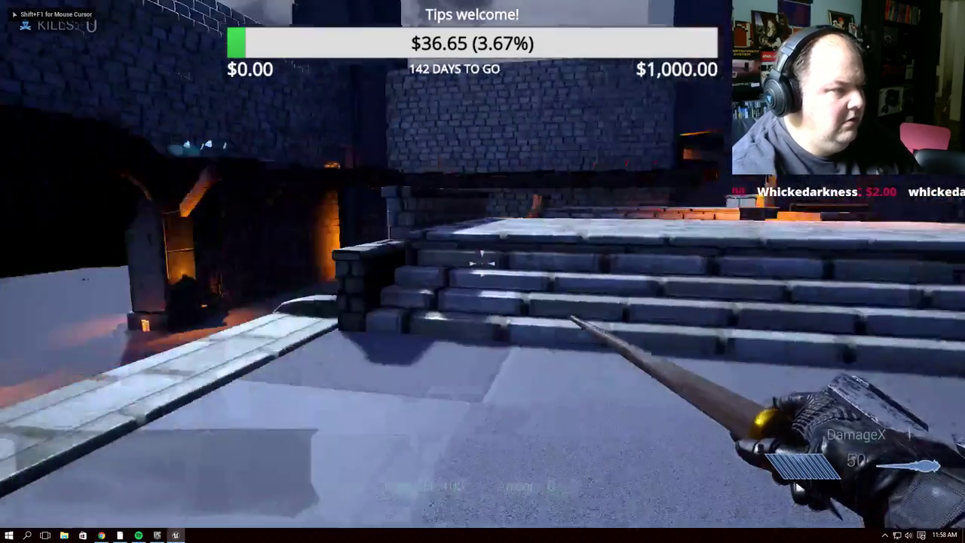
pyautogui.press('w')
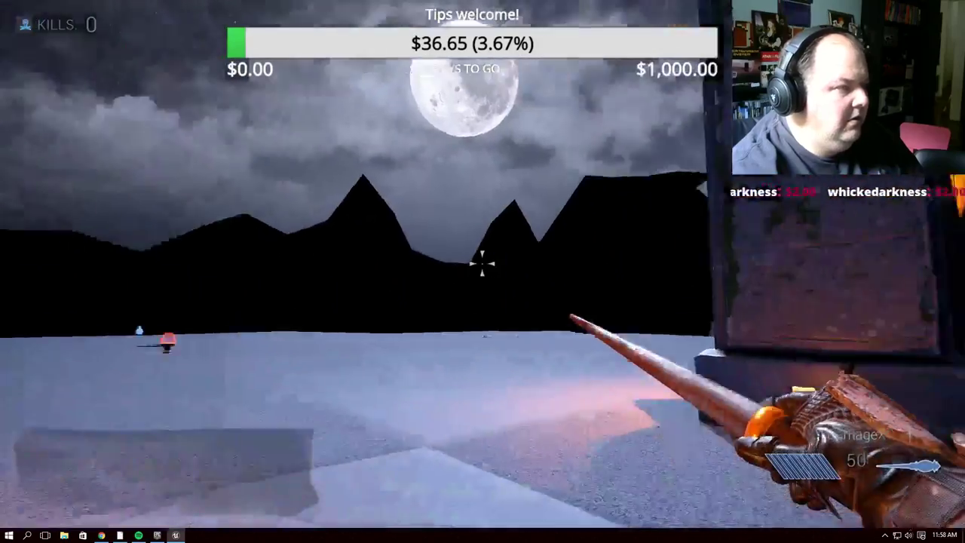
pyautogui.moveTo(483, 264)
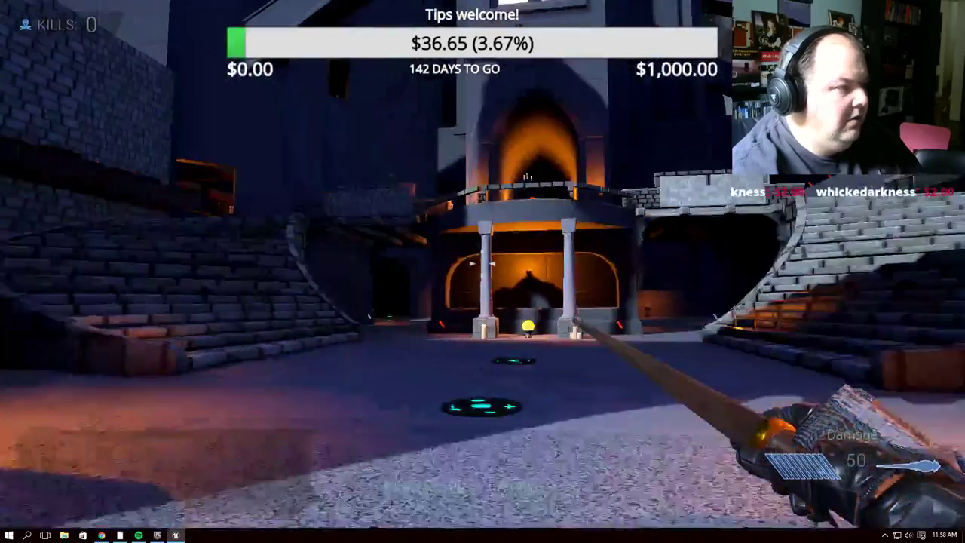
pyautogui.press('w')
pyautogui.press('Escape')
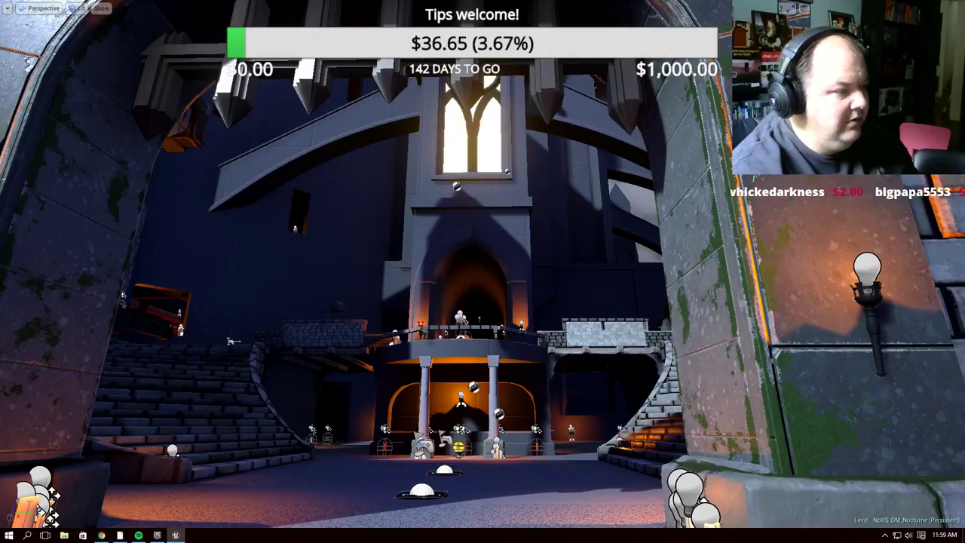
# Restore the full editor layout and launch NoBS_DM_Nocturne as a Standalone Game
pyautogui.rightClick(724, 174)
pyautogui.click(590, 143)
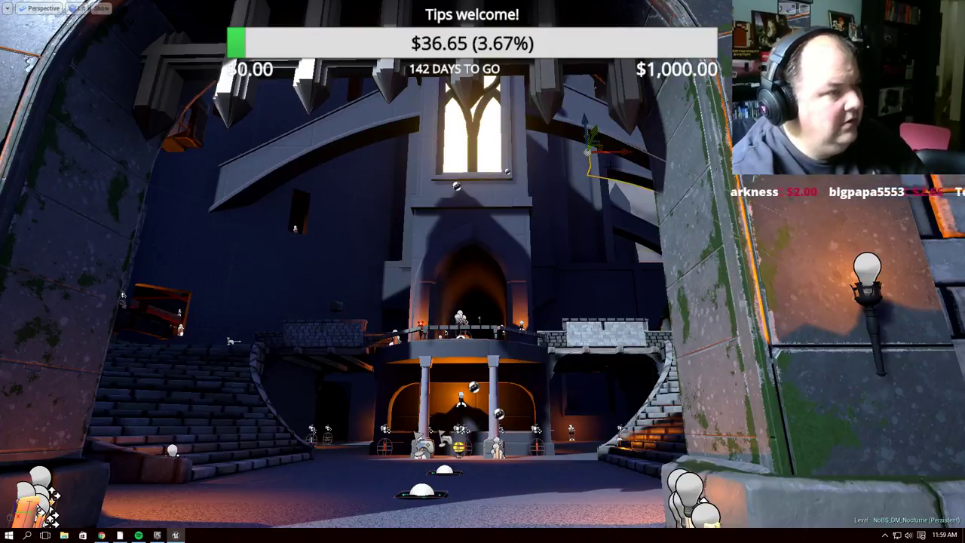
pyautogui.press('F11')
pyautogui.click(535, 51)
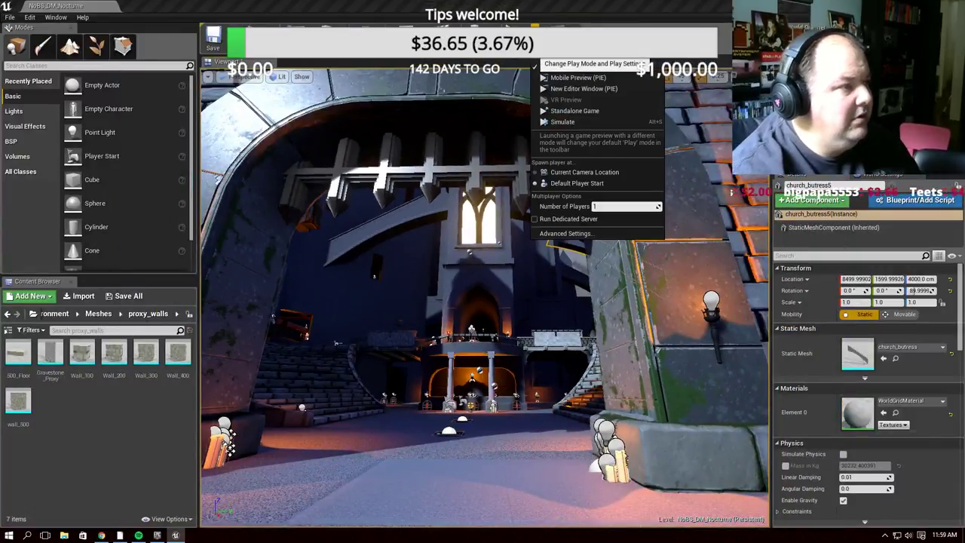
pyautogui.click(571, 112)
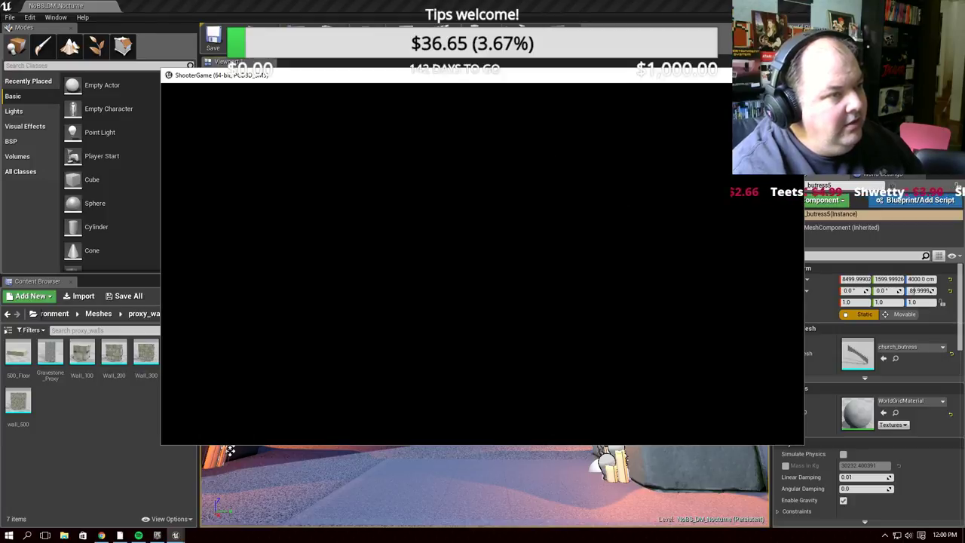
# Close the stalled game window, fly the camera to the buttress wall, and save the map
pyautogui.press('Escape')
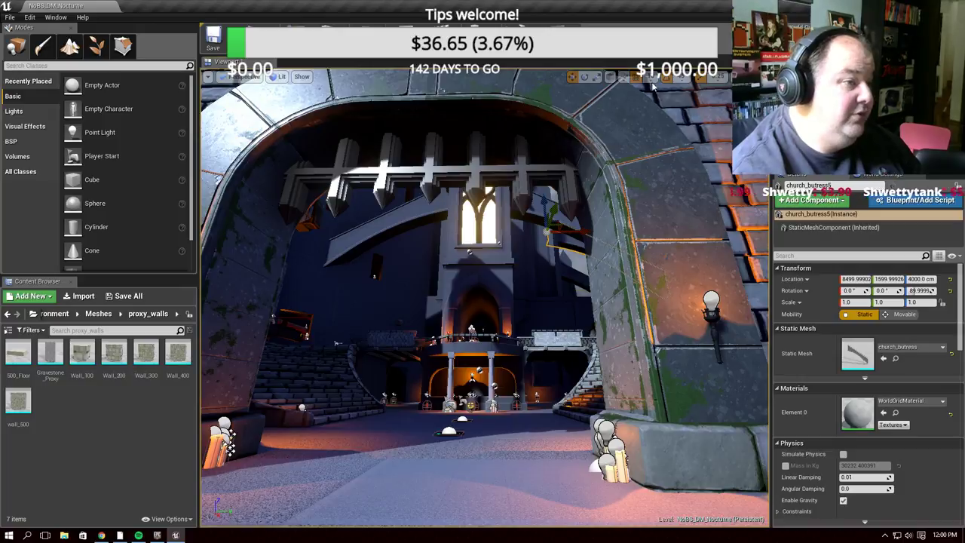
pyautogui.moveTo(624, 348); pyautogui.dragTo(476, 299, button='right')
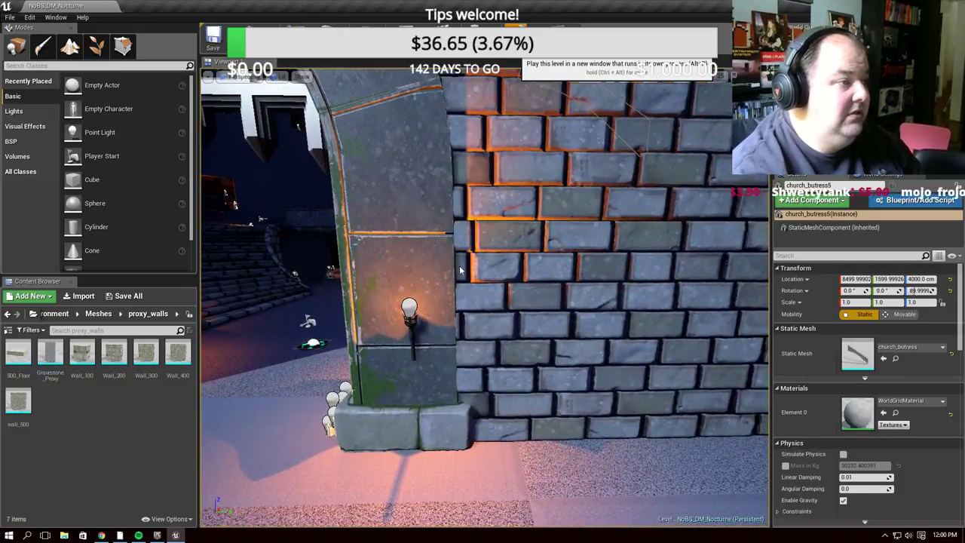
pyautogui.hotkey('ctrl', 's')
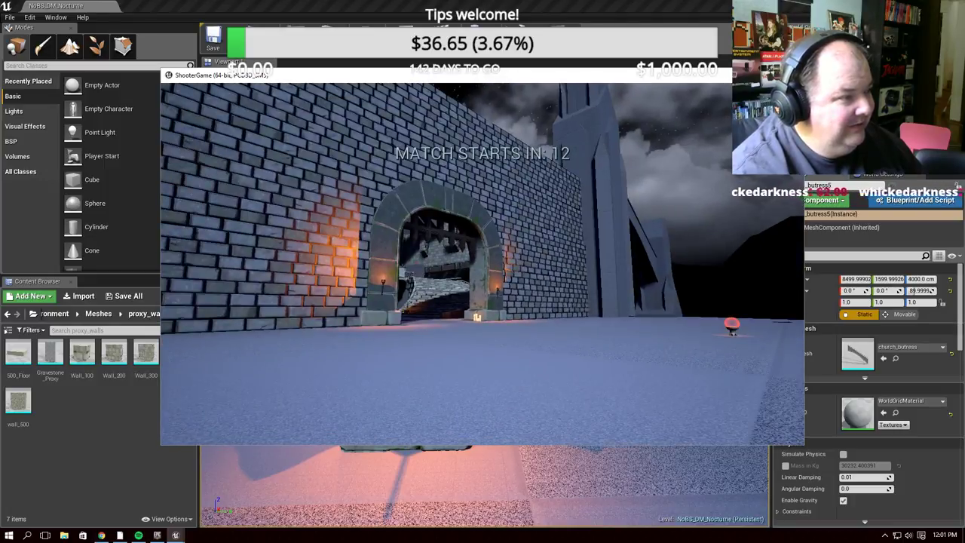
# Turn on full screen in the game's options menu and resume play
pyautogui.press('Escape')
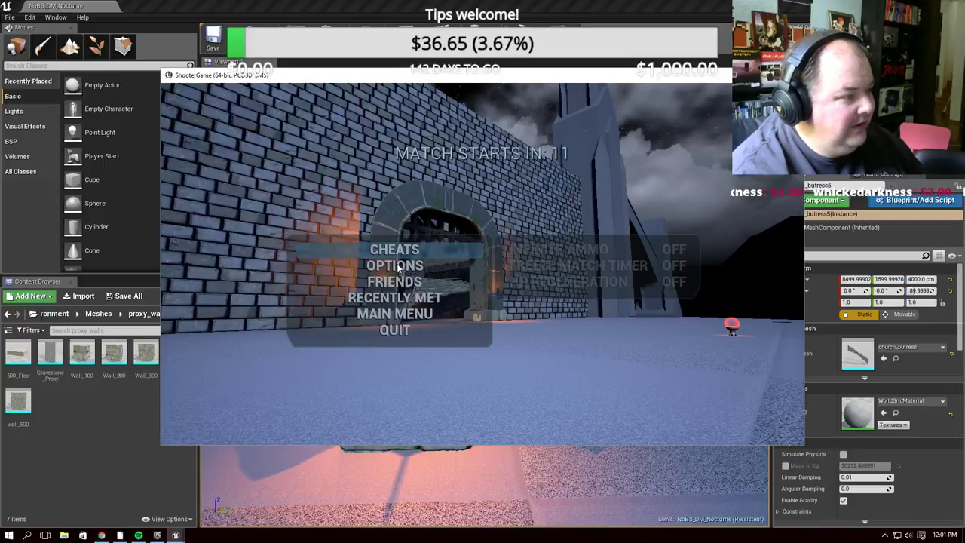
pyautogui.click(398, 266)
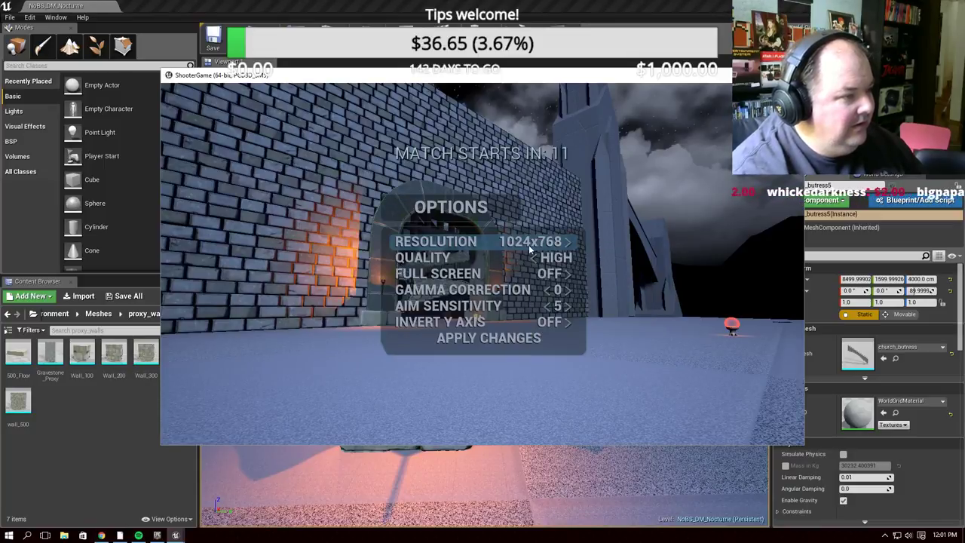
pyautogui.click(573, 277)
pyautogui.click(504, 337)
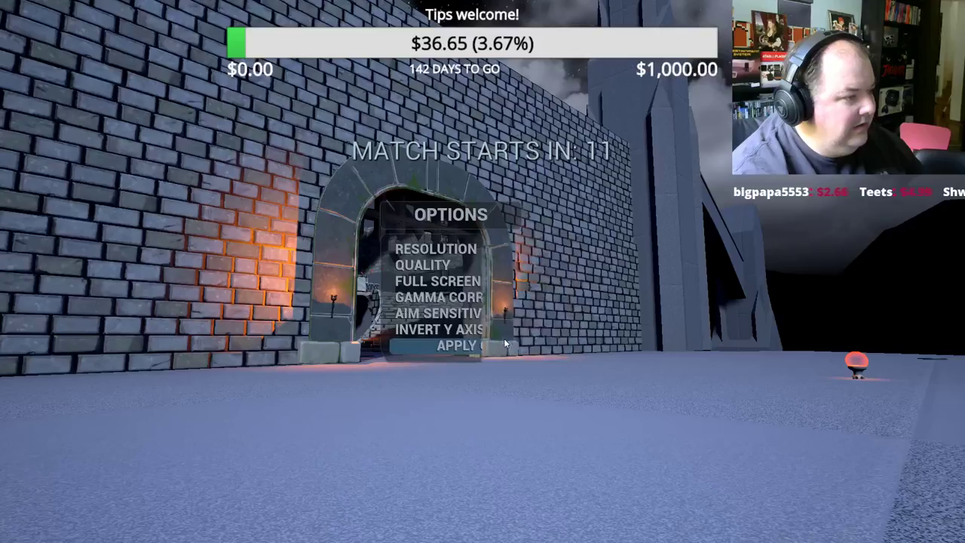
pyautogui.press('Escape')
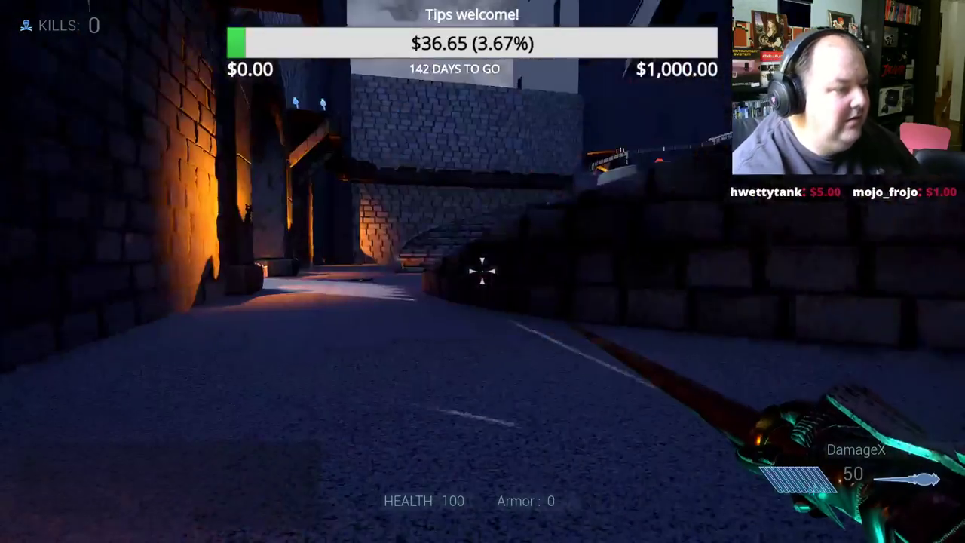
# Cross the courtyard, grab the fireplace pickup, and climb the staircase into the dim hall
pyautogui.press('w')
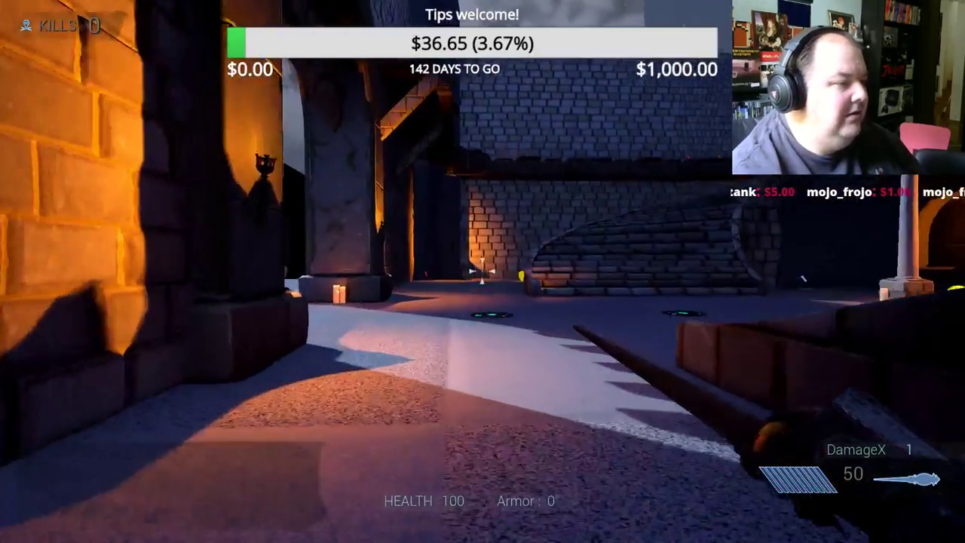
pyautogui.press('w')
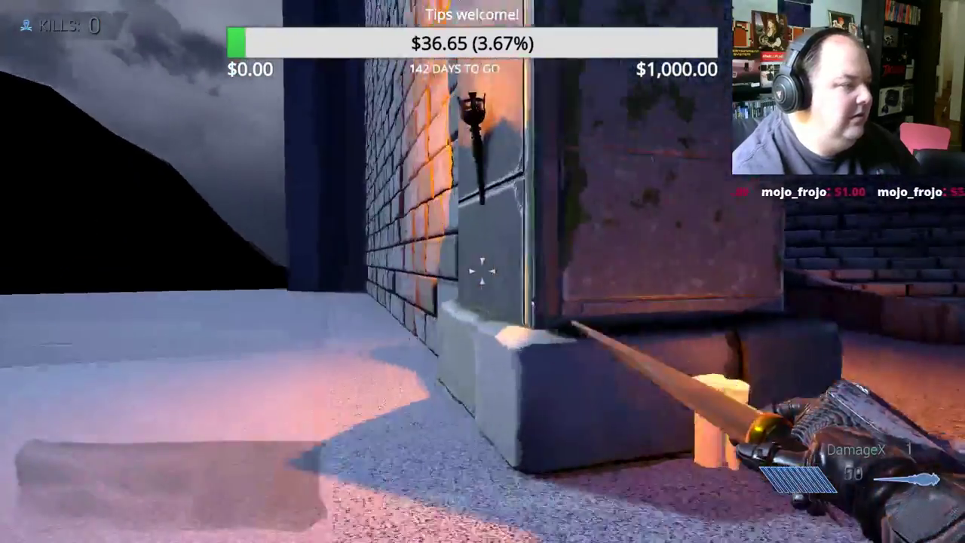
pyautogui.press('w')
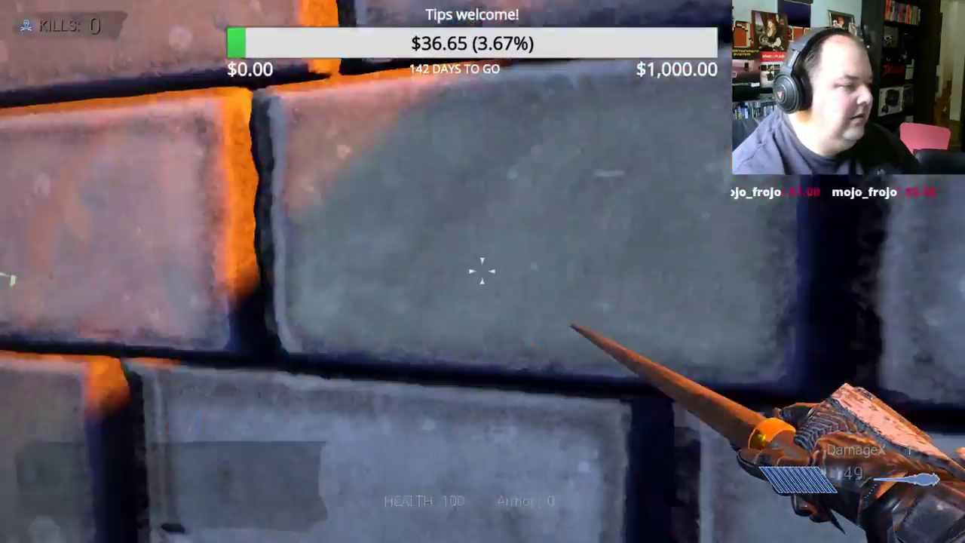
pyautogui.press('w')
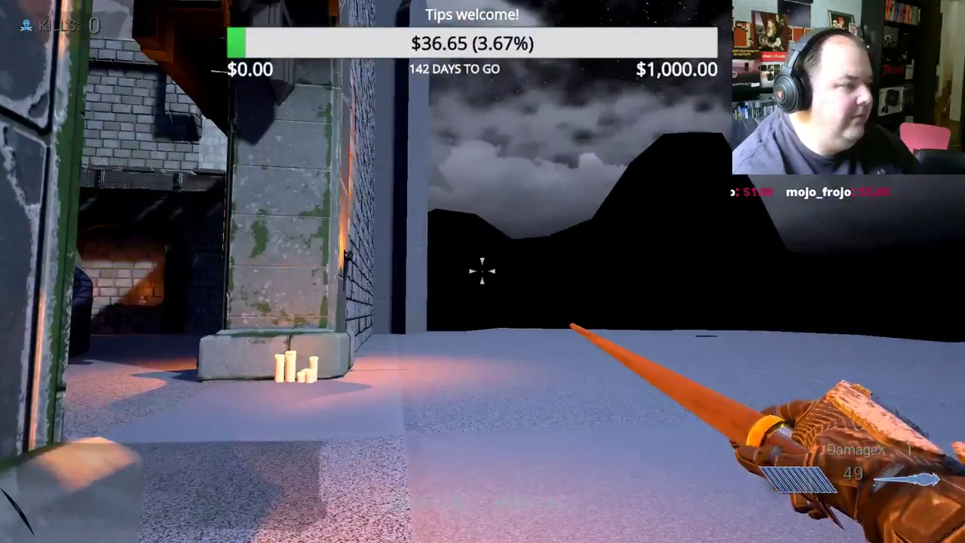
pyautogui.press('w')
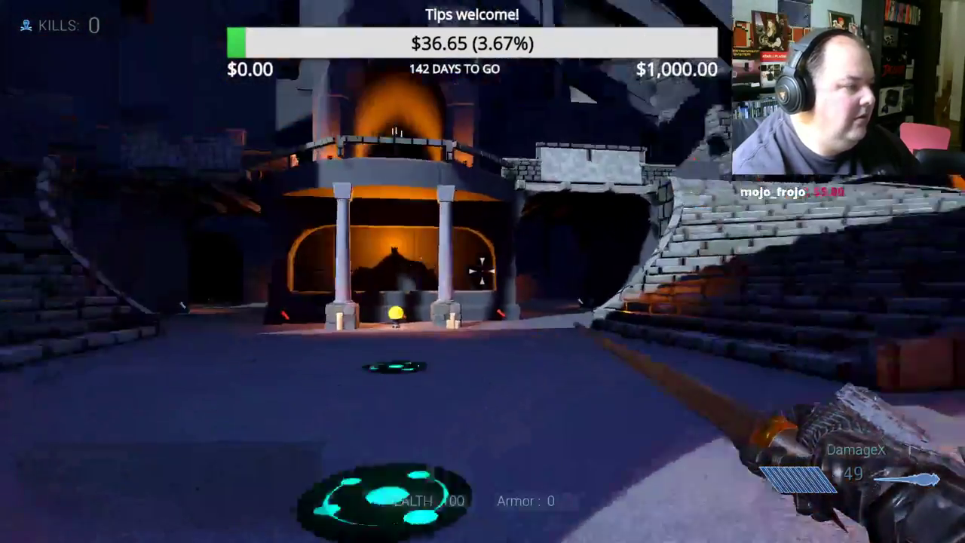
pyautogui.press('w')
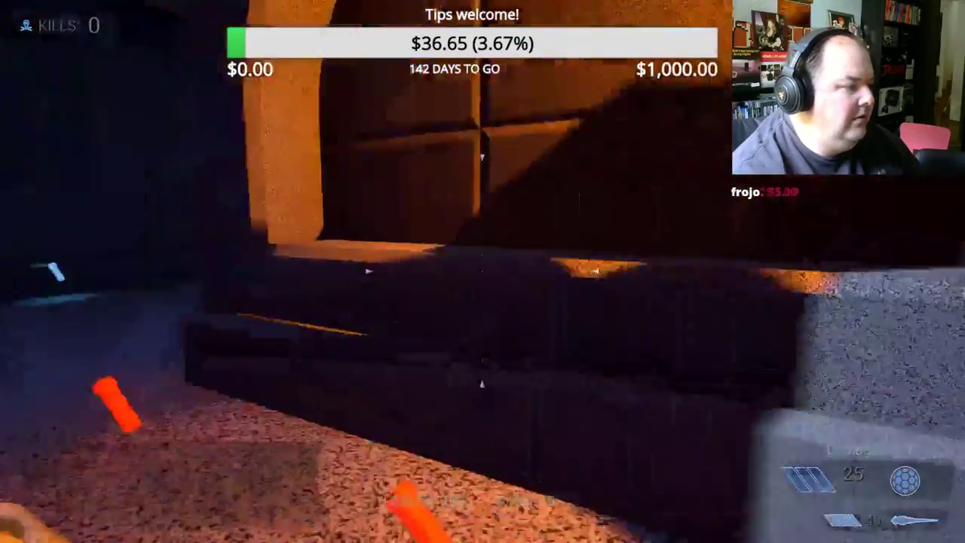
pyautogui.press('w')
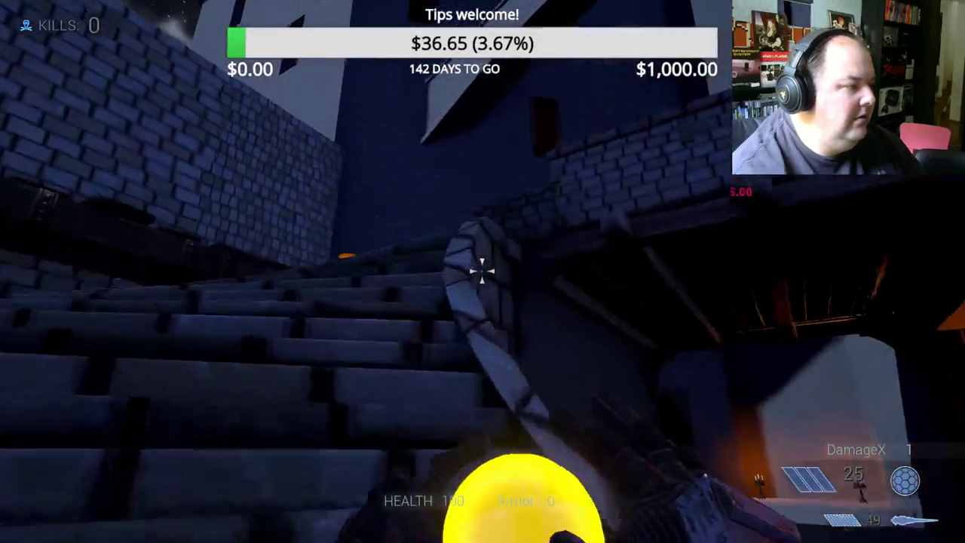
pyautogui.press('w')
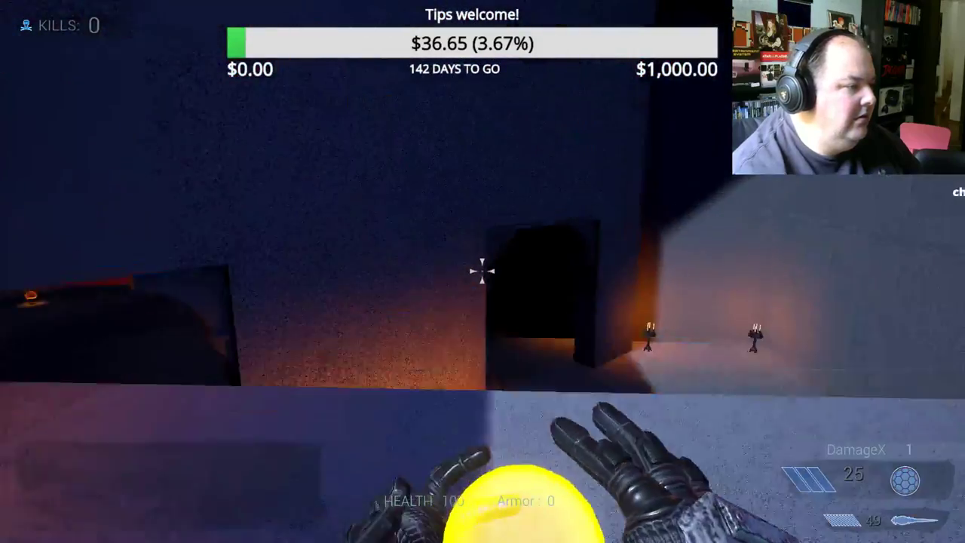
pyautogui.press('w')
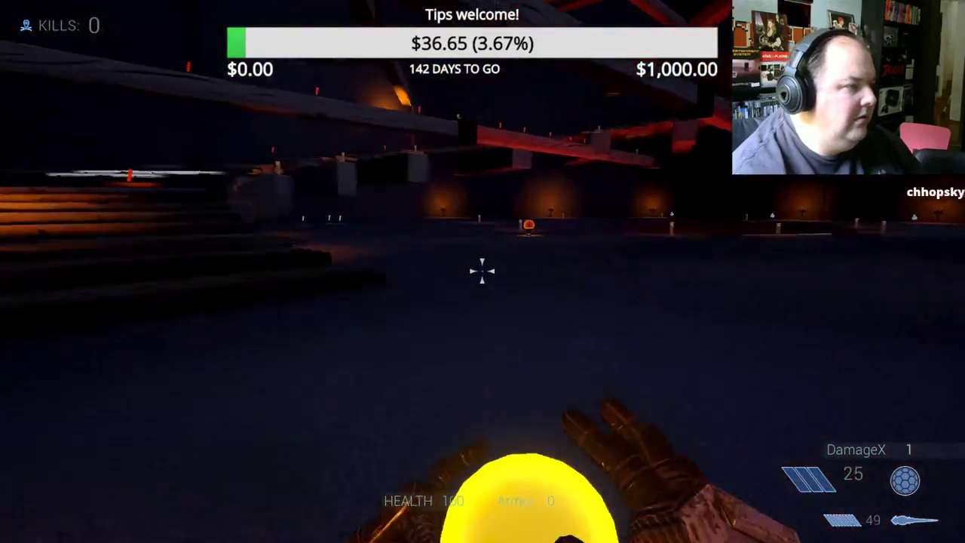
pyautogui.press('w')
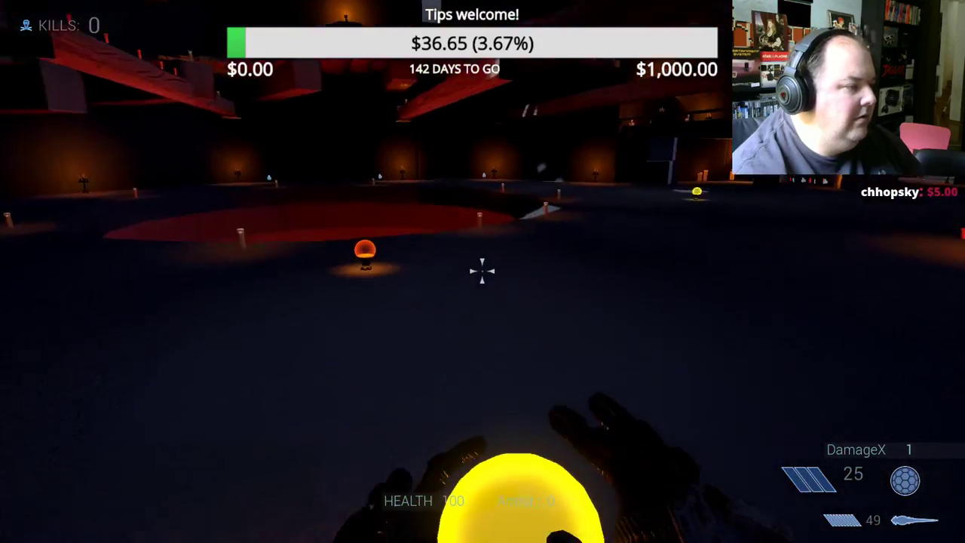
pyautogui.press('w')
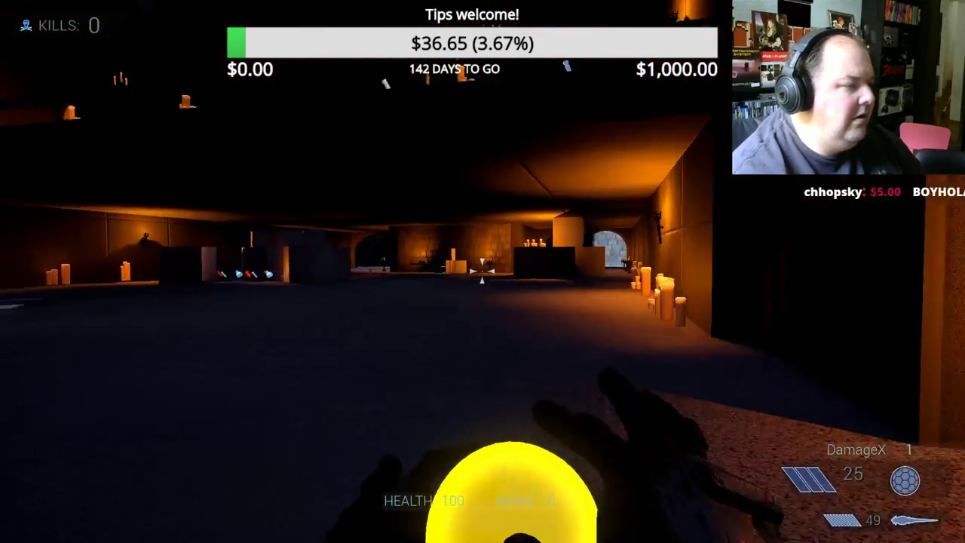
# Switch to the spear weapon and shoot over the candelabras in the hall
pyautogui.click(481, 269)
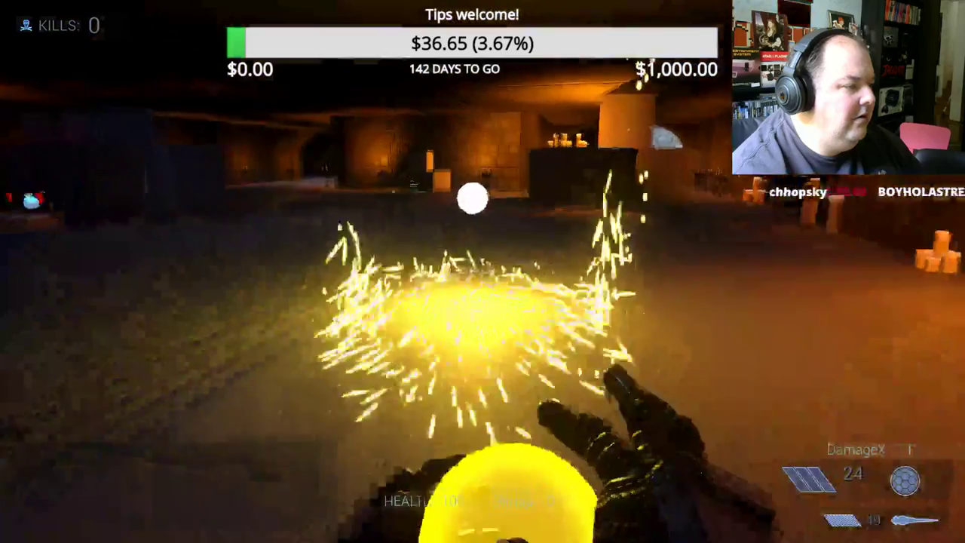
pyautogui.press('w')
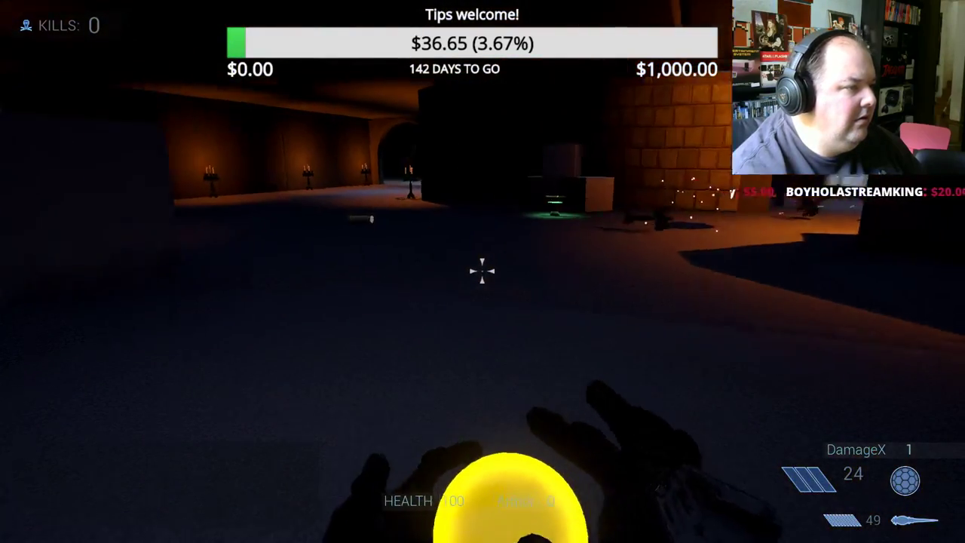
pyautogui.press('2')
pyautogui.press('w')
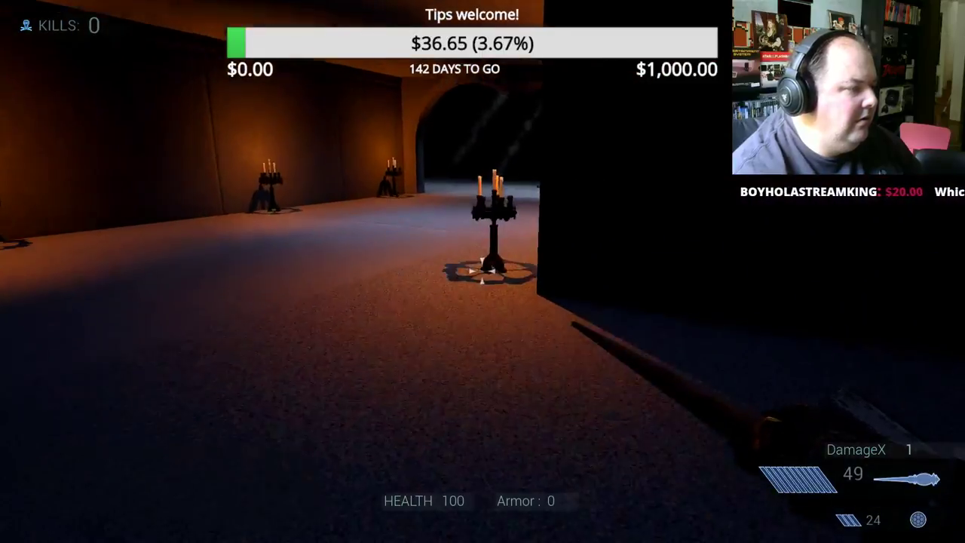
pyautogui.click(481, 271)
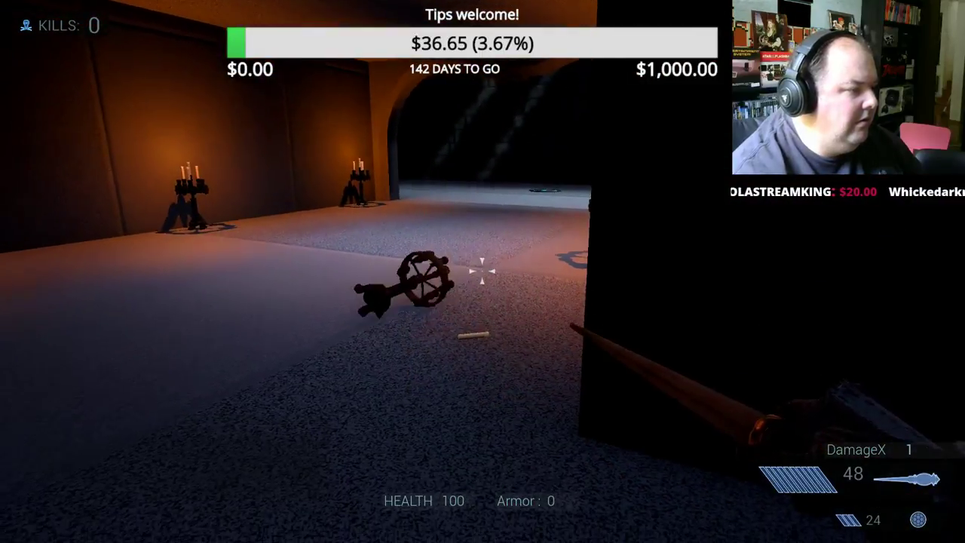
pyautogui.click(482, 271)
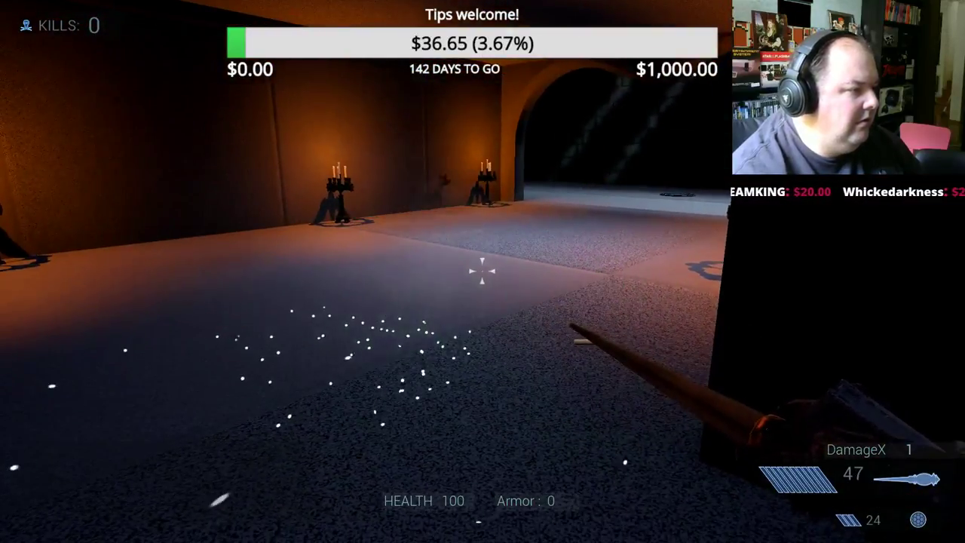
pyautogui.press('w')
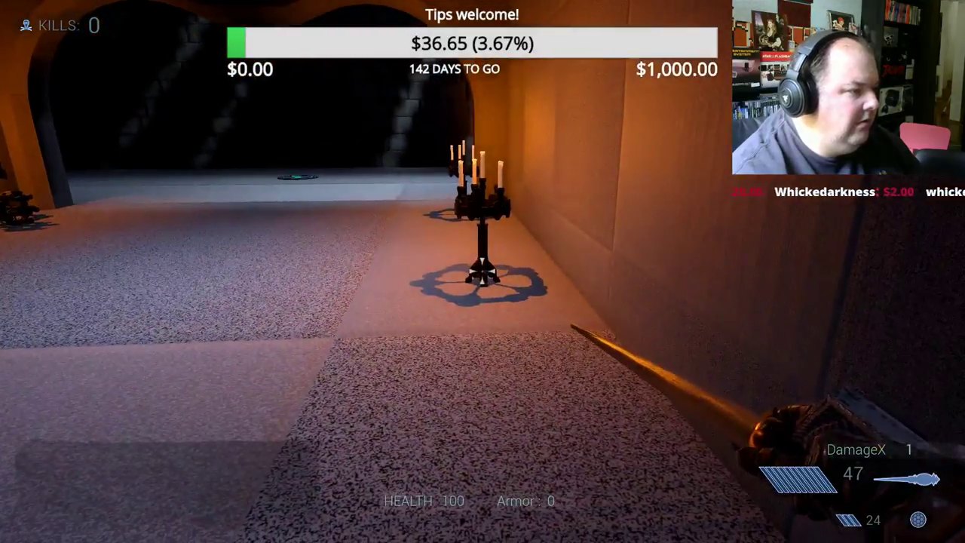
pyautogui.click(482, 271)
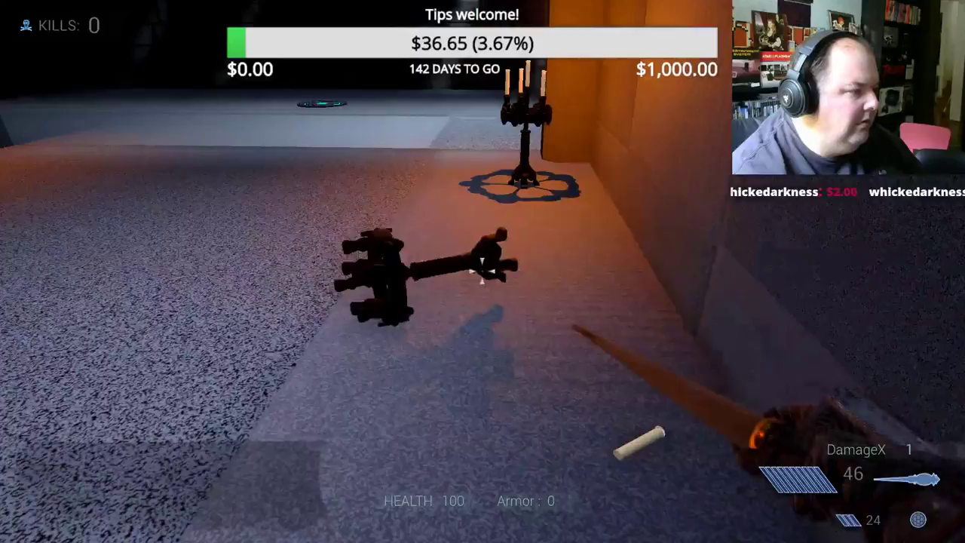
pyautogui.click(482, 271)
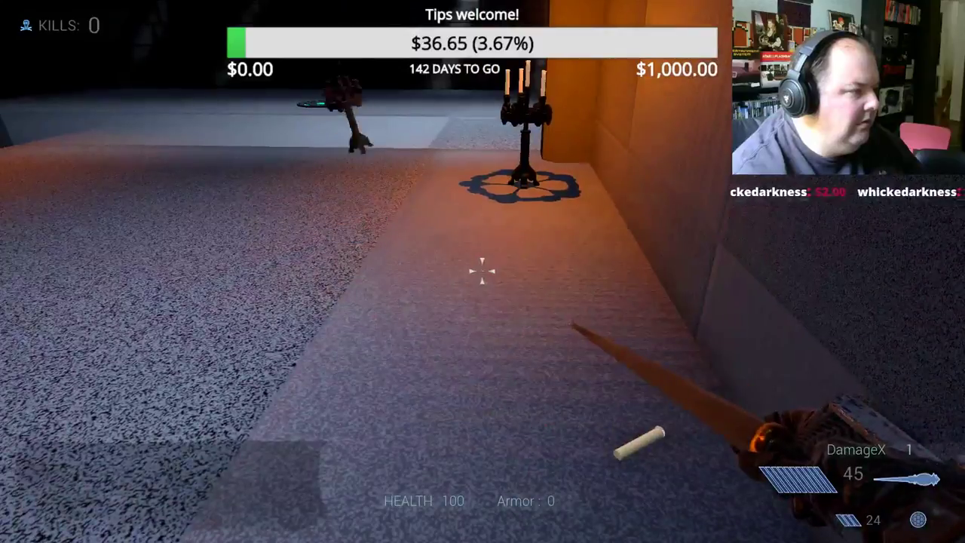
pyautogui.press('w')
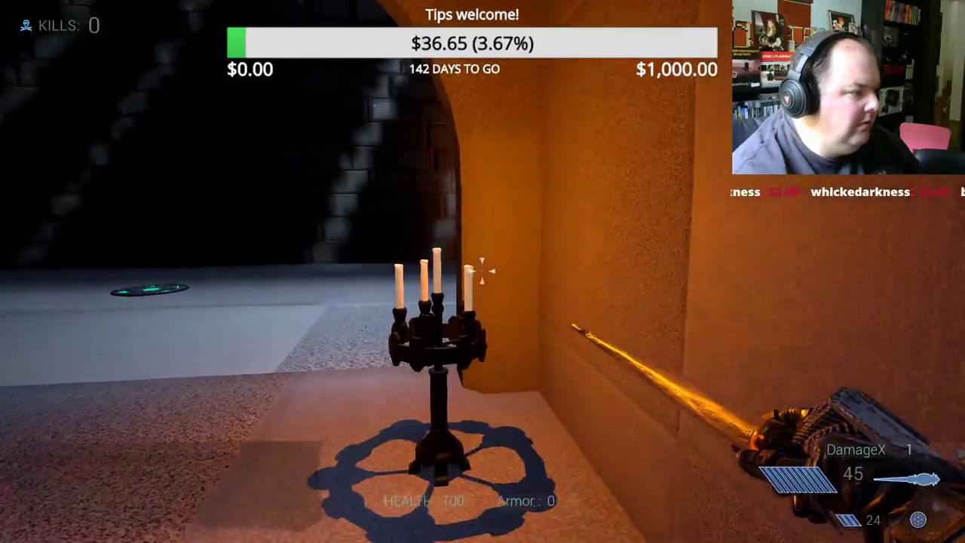
pyautogui.click(482, 271)
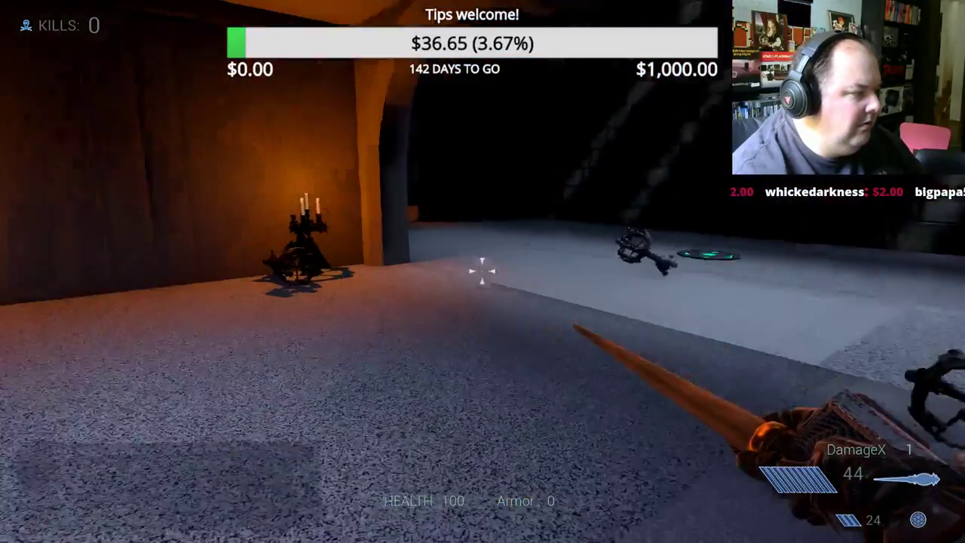
# Swap to the orb weapon and back, then fire a volley of spear shots down the corridor
pyautogui.press('q')
pyautogui.press('w')
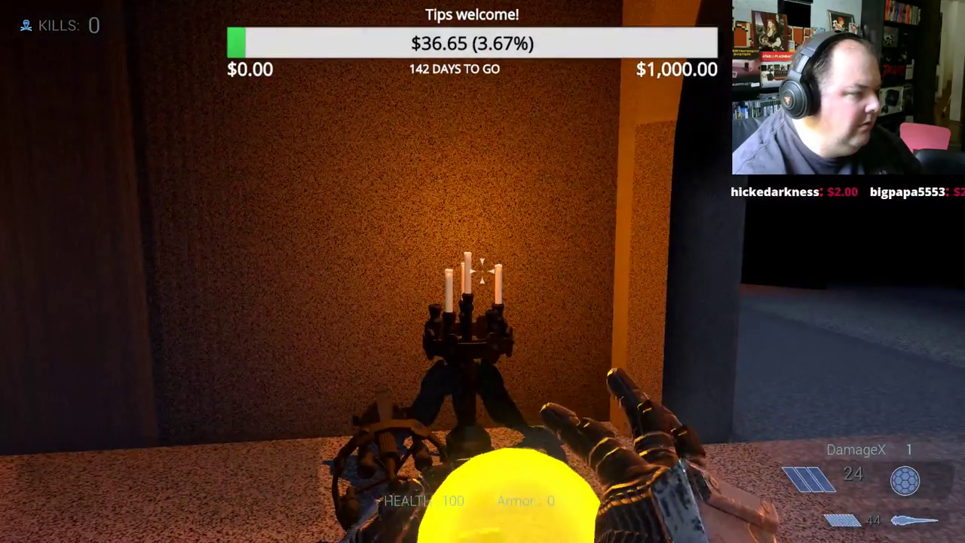
pyautogui.press('q')
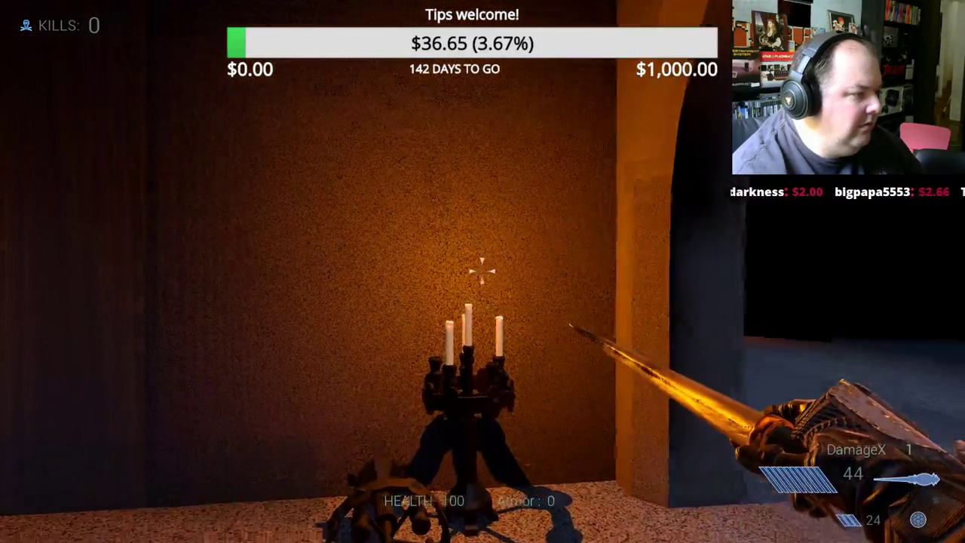
pyautogui.click(482, 271)
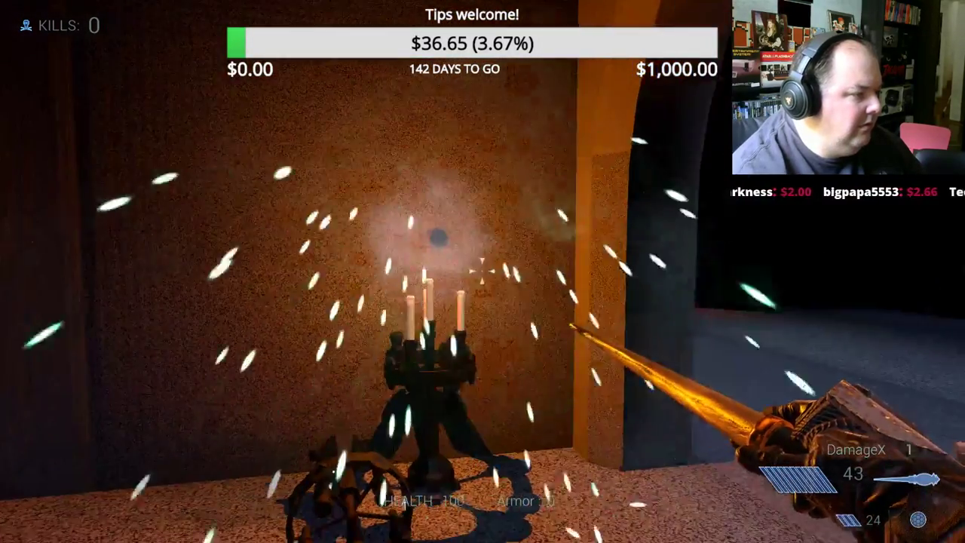
pyautogui.click(481, 271)
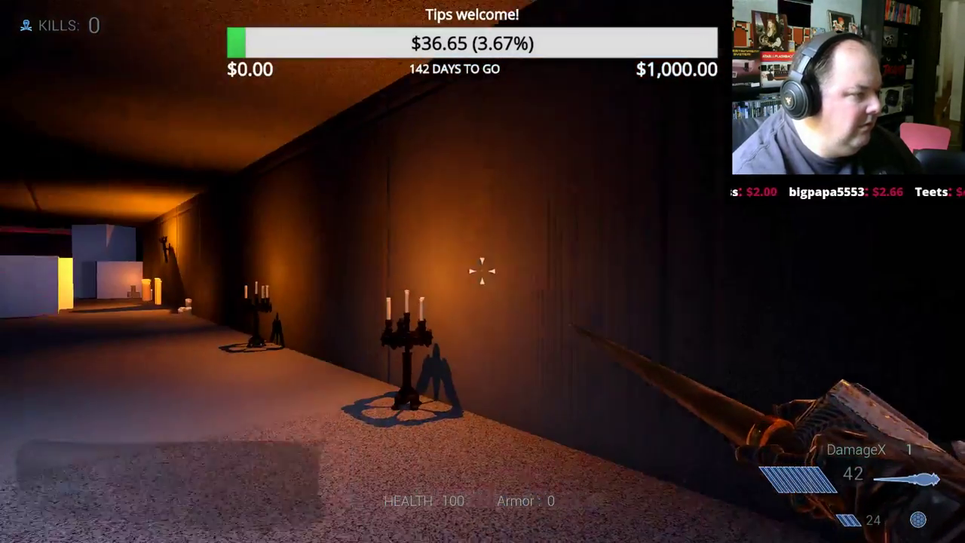
pyautogui.click(482, 270)
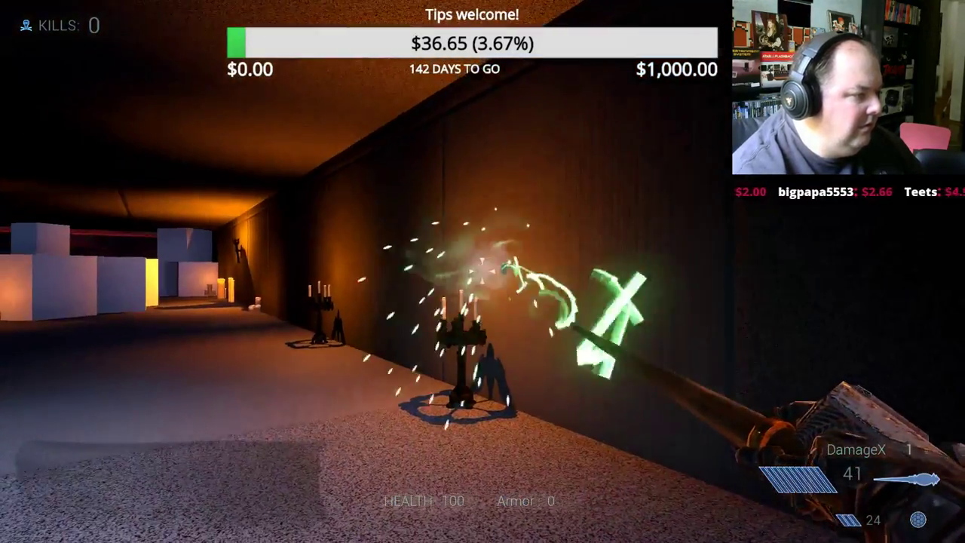
pyautogui.click(482, 270)
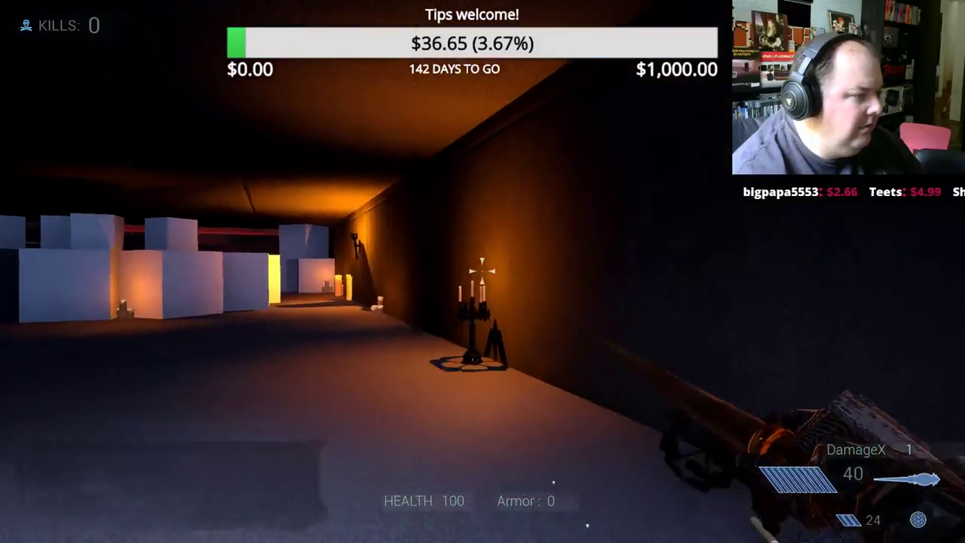
pyautogui.click(482, 271)
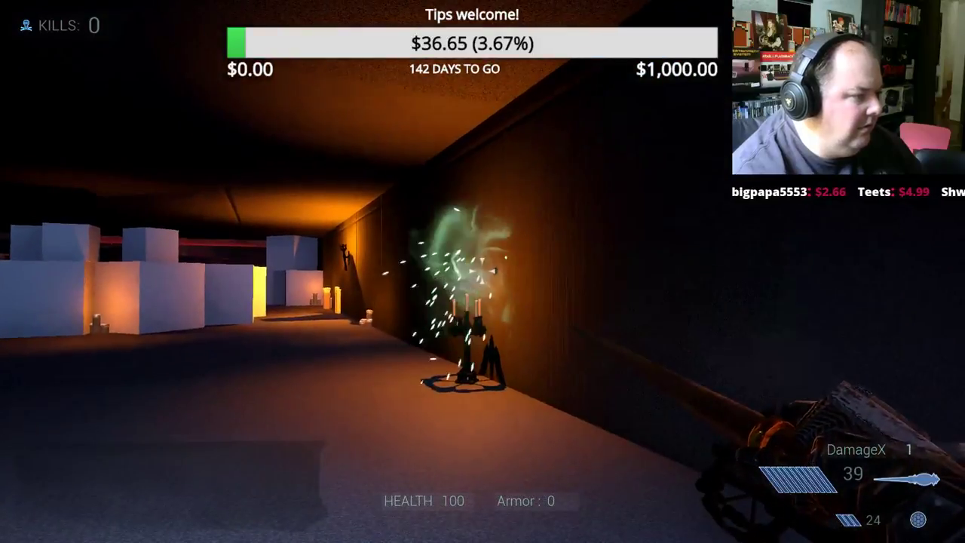
pyautogui.click(482, 270)
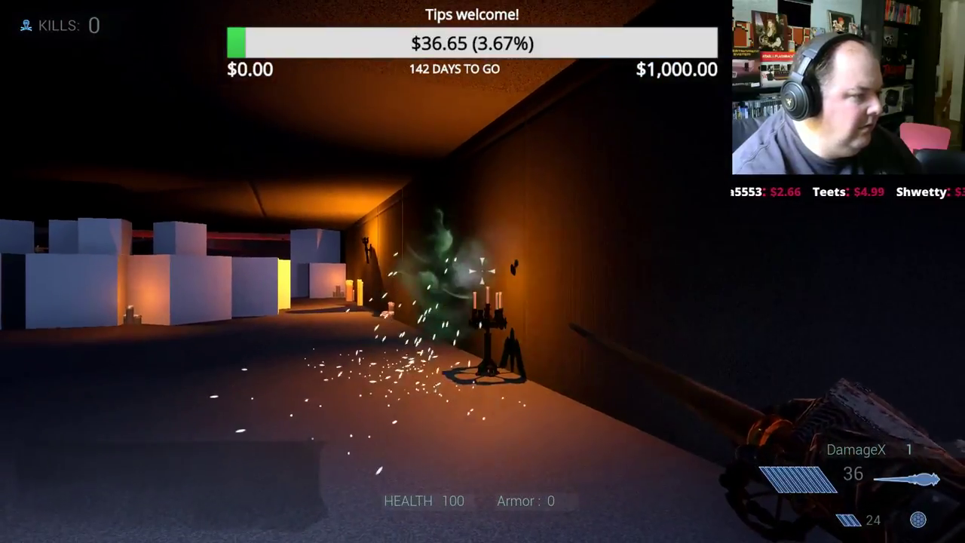
pyautogui.click(482, 270)
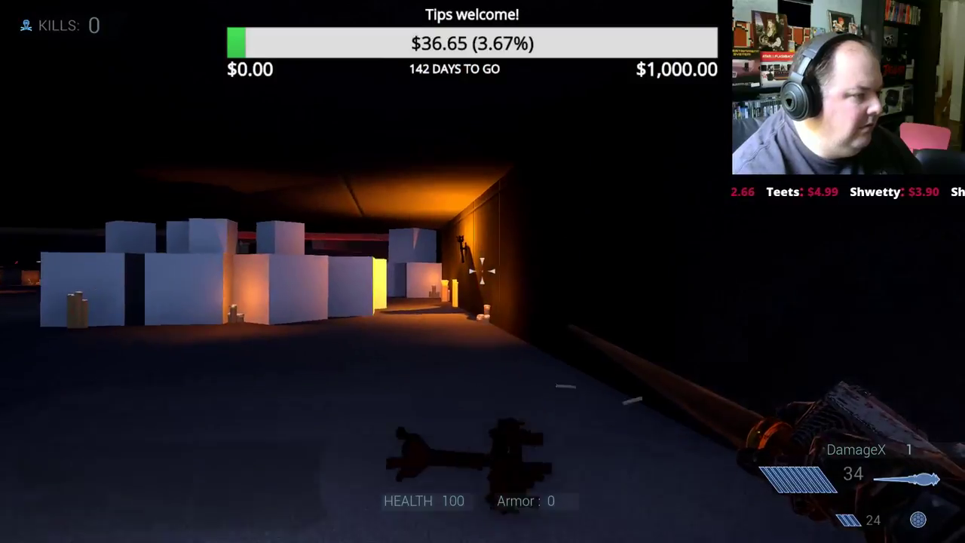
pyautogui.click(482, 270)
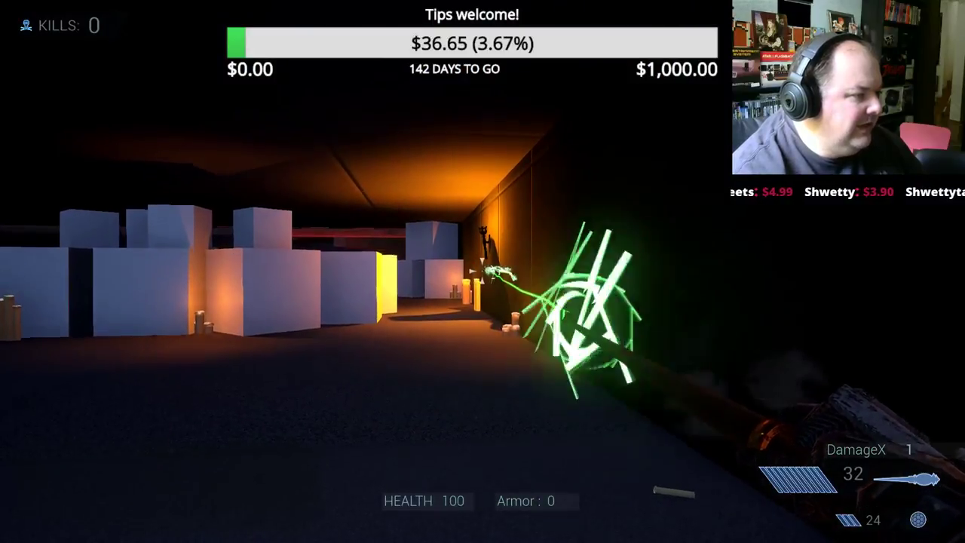
pyautogui.click(482, 271)
pyautogui.click(482, 271)
# Advance down the corridor firing spears, then switch weapons and fire the glowing orb
pyautogui.press('w')
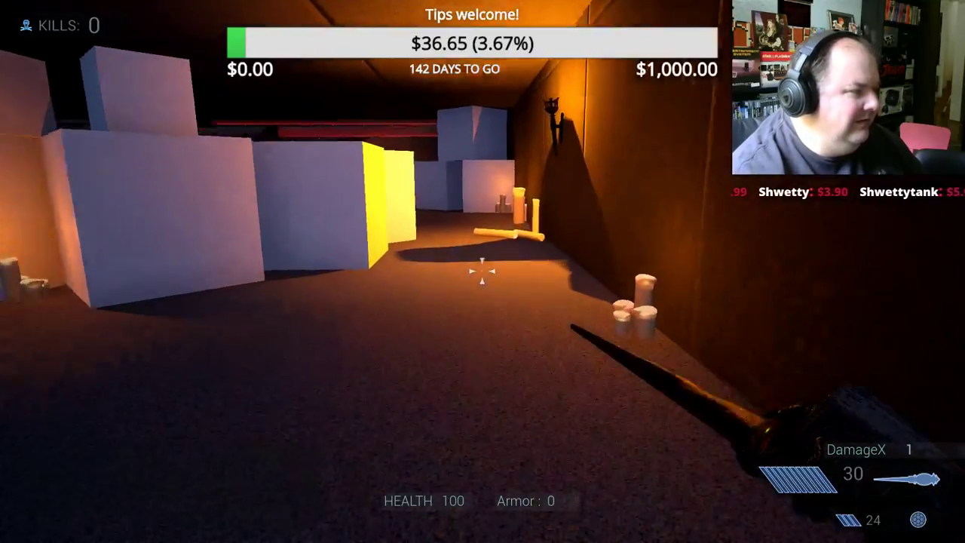
pyautogui.press('w')
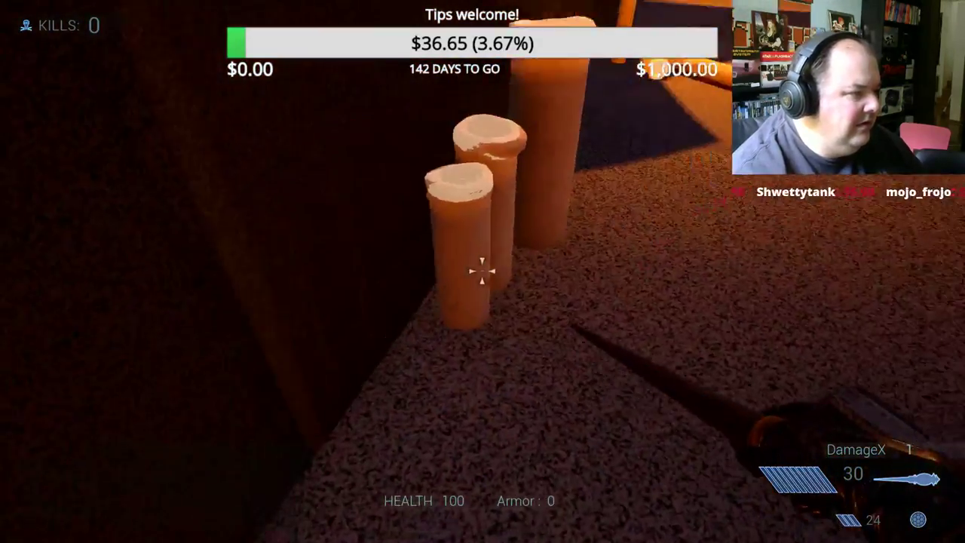
pyautogui.click(482, 270)
pyautogui.click(482, 271)
pyautogui.click(482, 271)
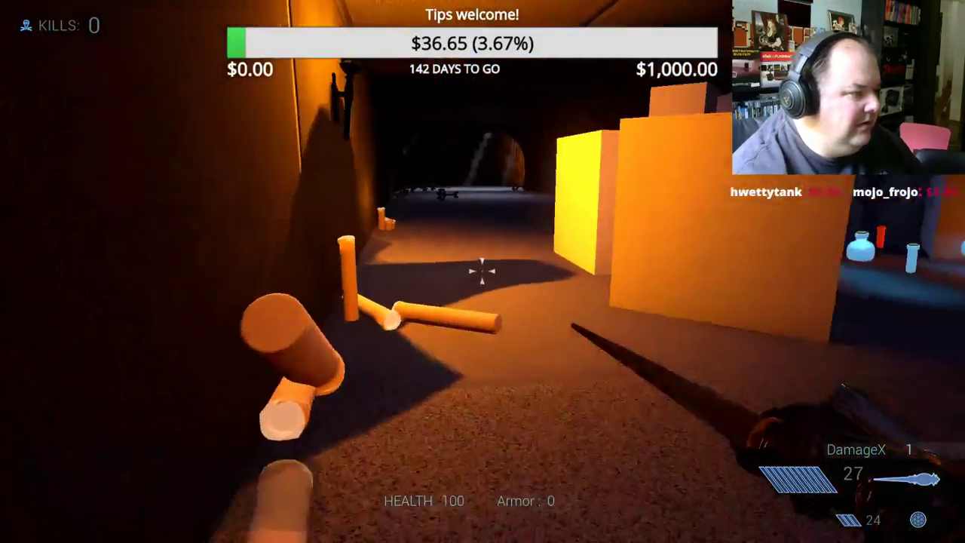
pyautogui.scroll(-1, 482, 271)
pyautogui.press('w')
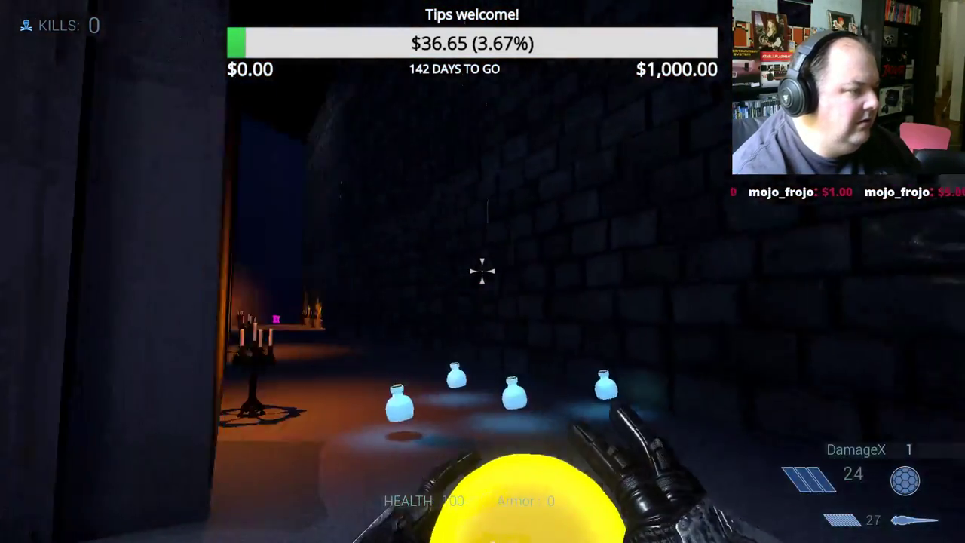
pyautogui.click(482, 271)
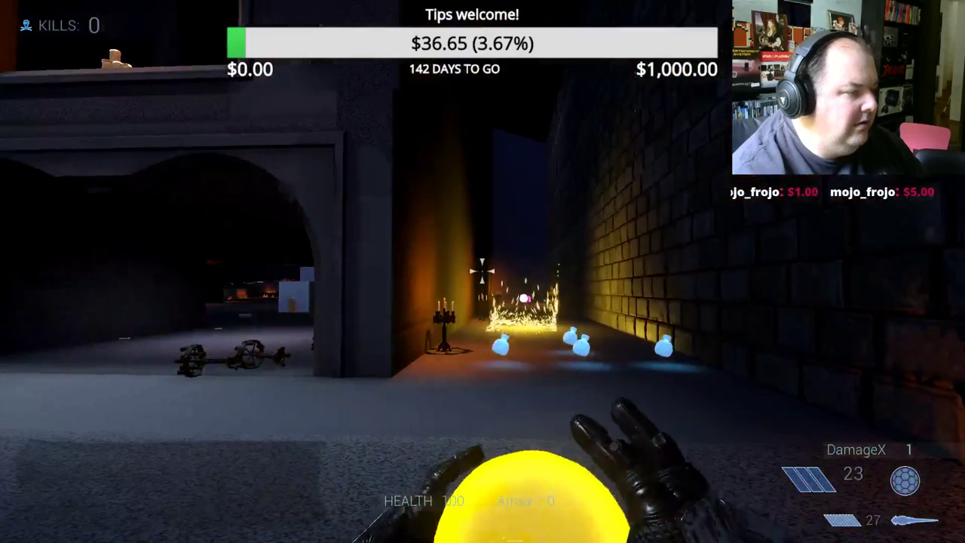
pyautogui.press('w')
pyautogui.scroll(-1, 482, 270)
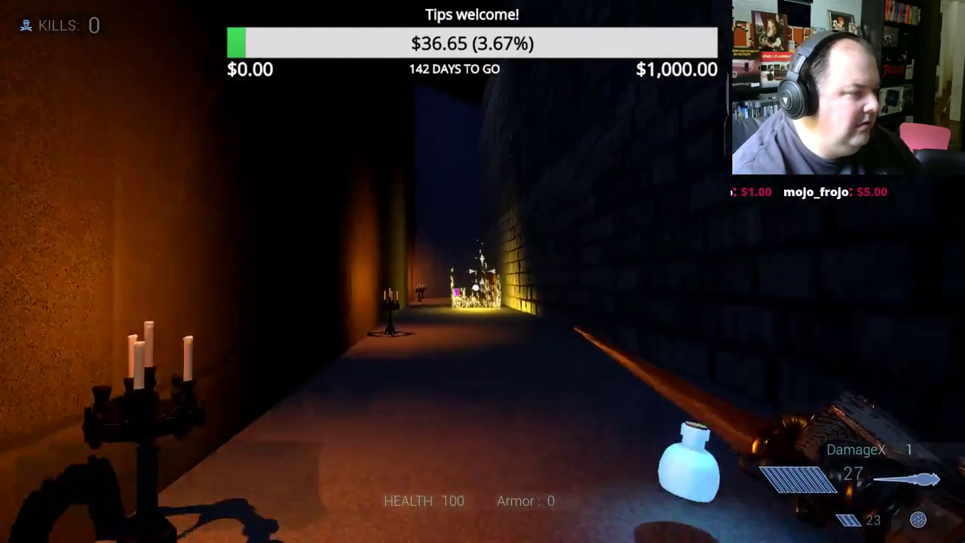
# Fire green slashes and laser shots down the corridor and alley, then walk into the alley
pyautogui.click(482, 265)
pyautogui.click(481, 270)
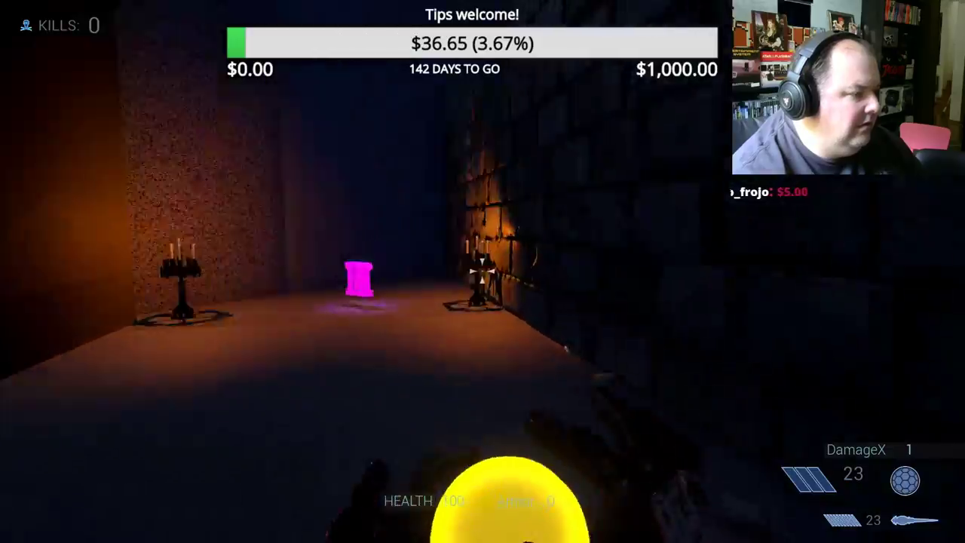
pyautogui.click(481, 270)
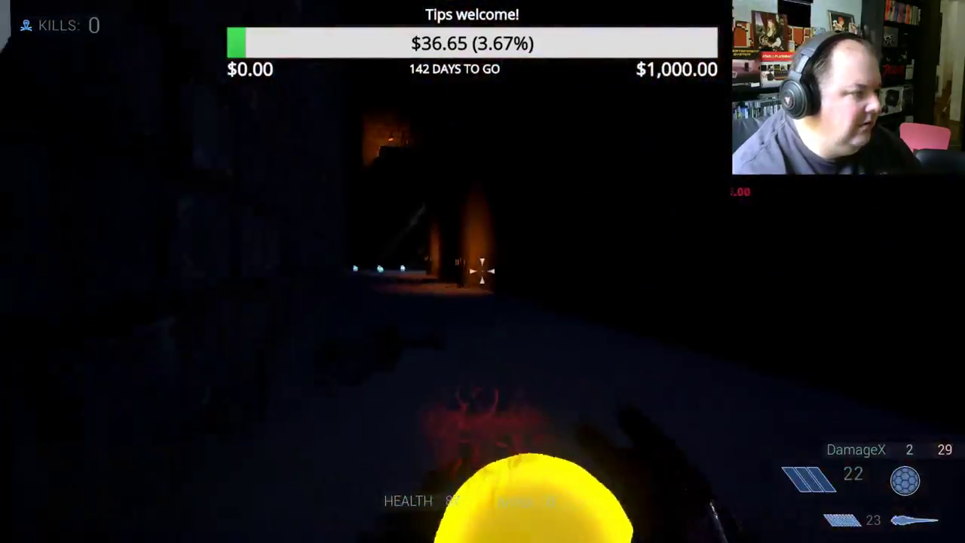
pyautogui.click(482, 271)
pyautogui.click(482, 270)
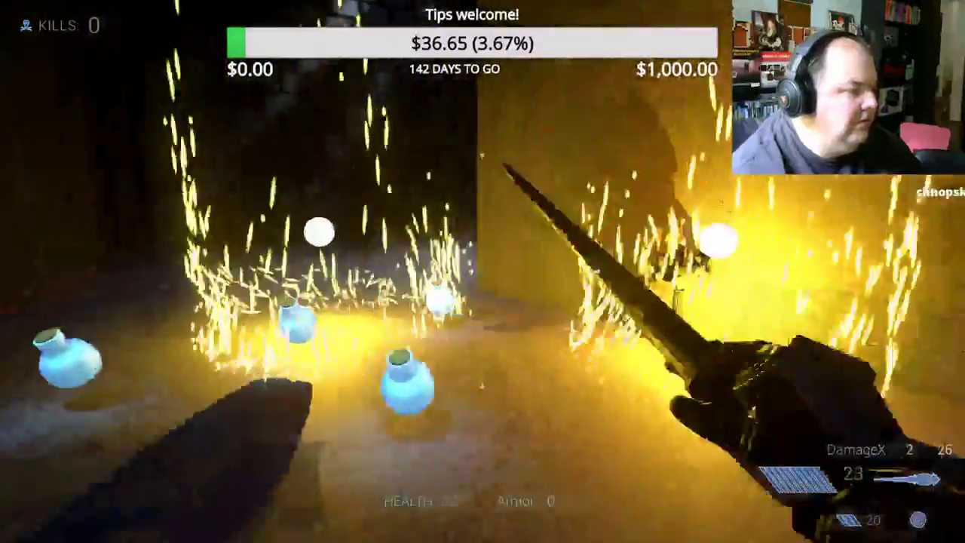
pyautogui.click(482, 271)
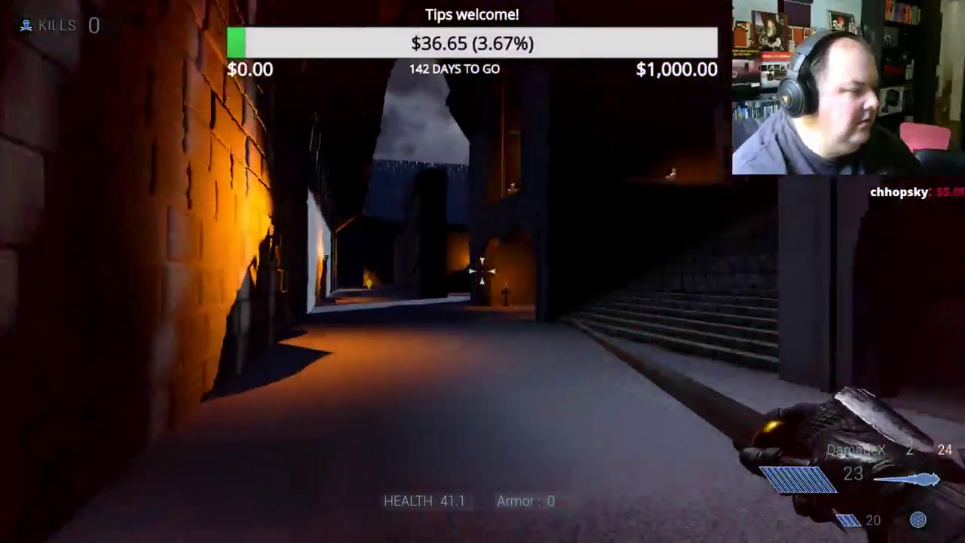
pyautogui.click(482, 271)
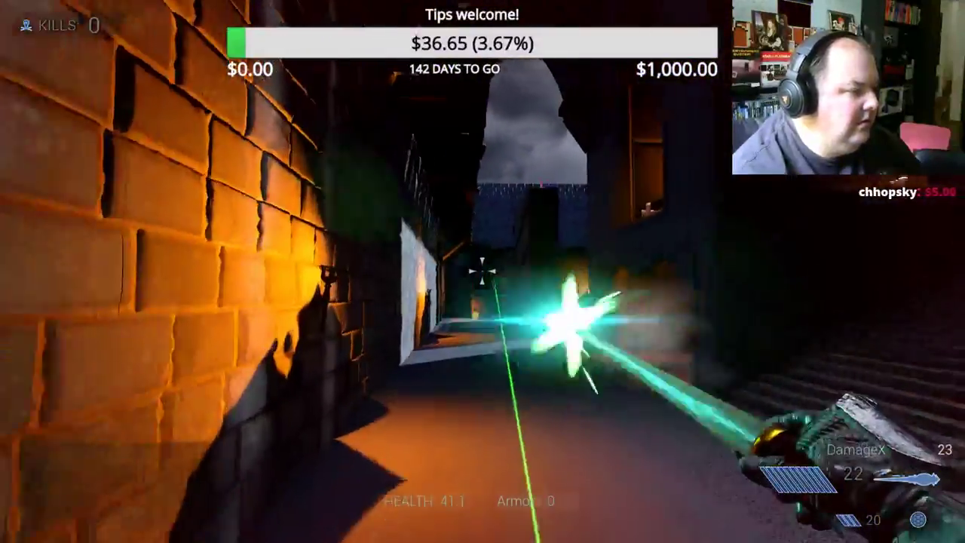
pyautogui.click(482, 270)
pyautogui.click(482, 271)
pyautogui.click(482, 271)
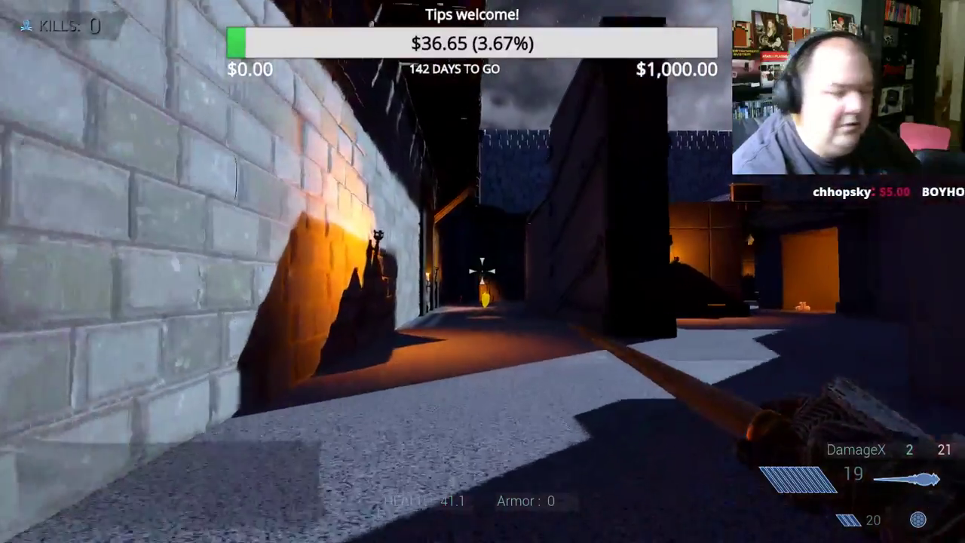
pyautogui.press('w')
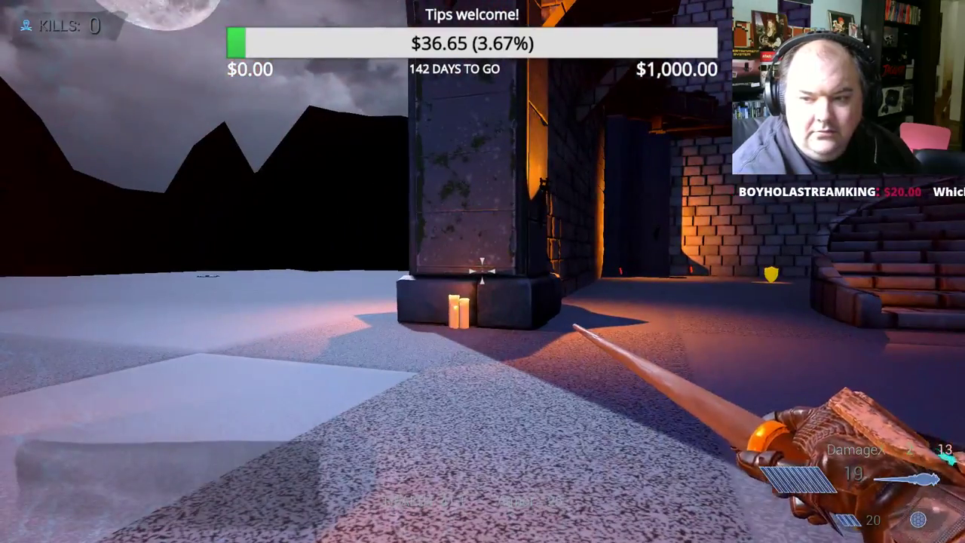
# Walk past the candle-lit pillar through the castle gate, firing at the roof and gate
pyautogui.press('w')
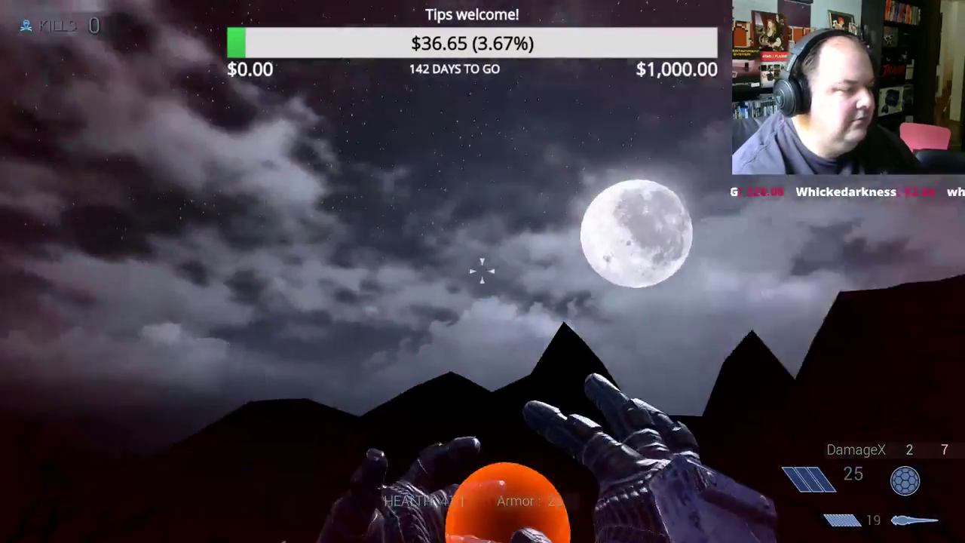
pyautogui.press('w')
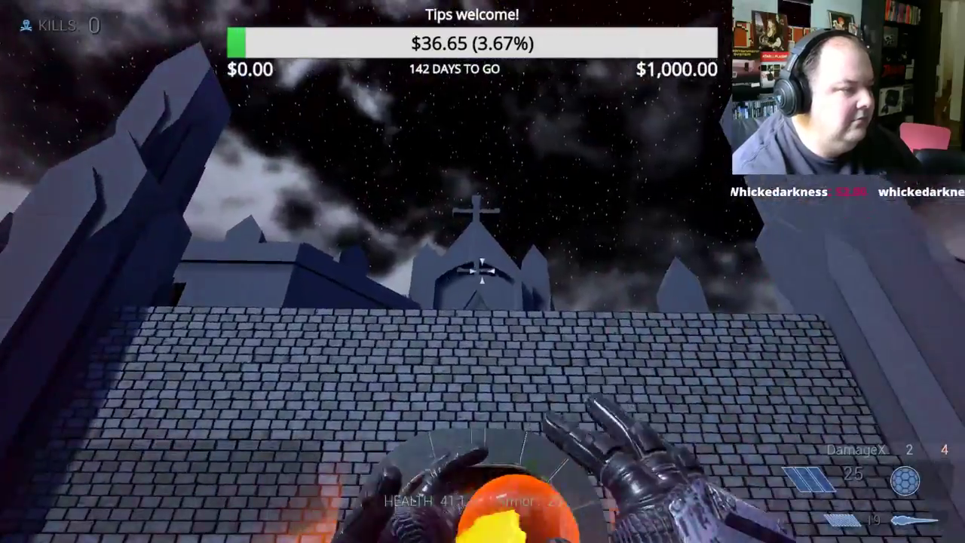
pyautogui.click(482, 271)
pyautogui.press('w')
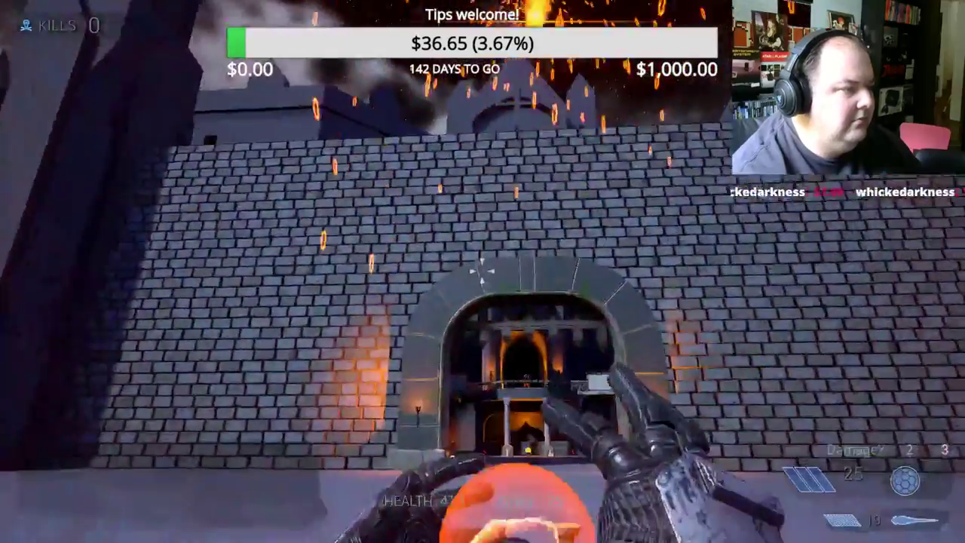
pyautogui.click(482, 271)
pyautogui.press('w')
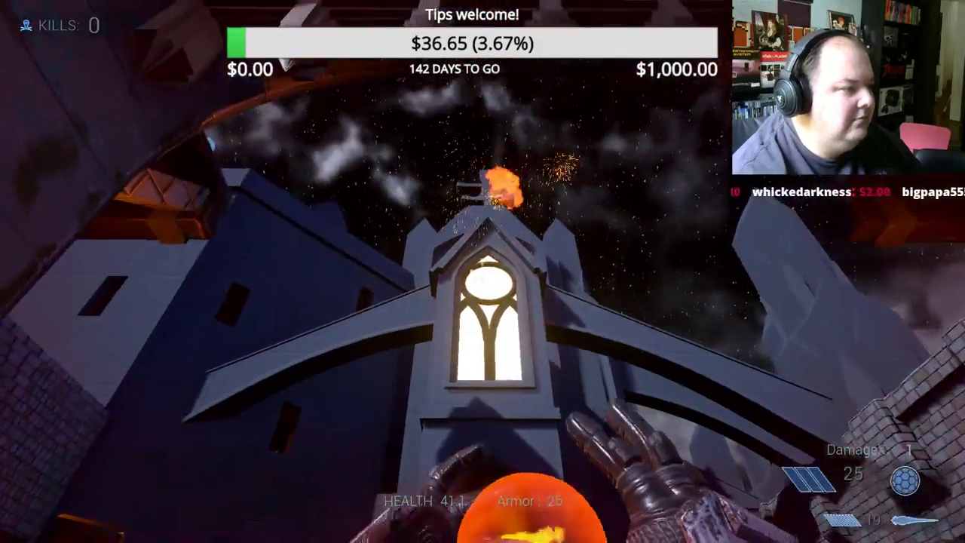
# Fire several shots at the church tower and its window
pyautogui.click(482, 272)
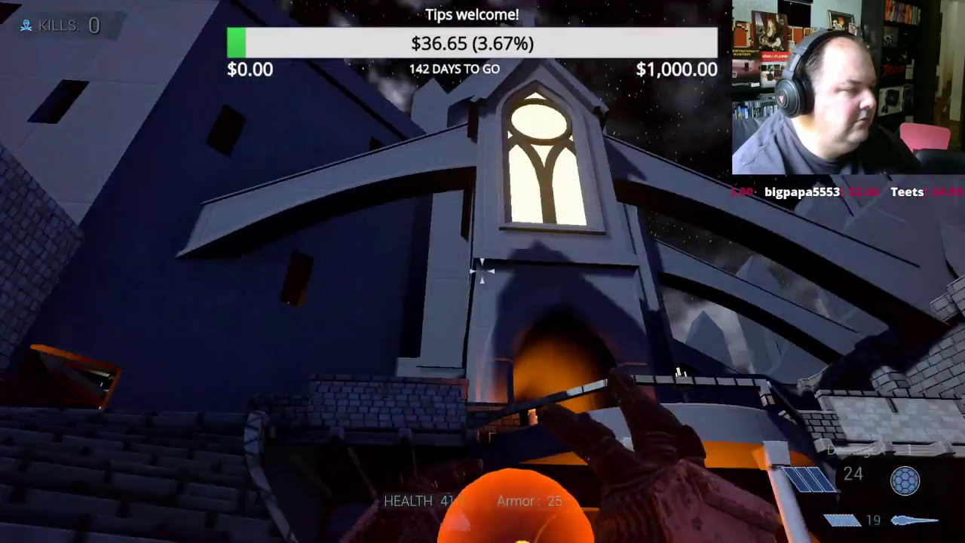
pyautogui.click(482, 272)
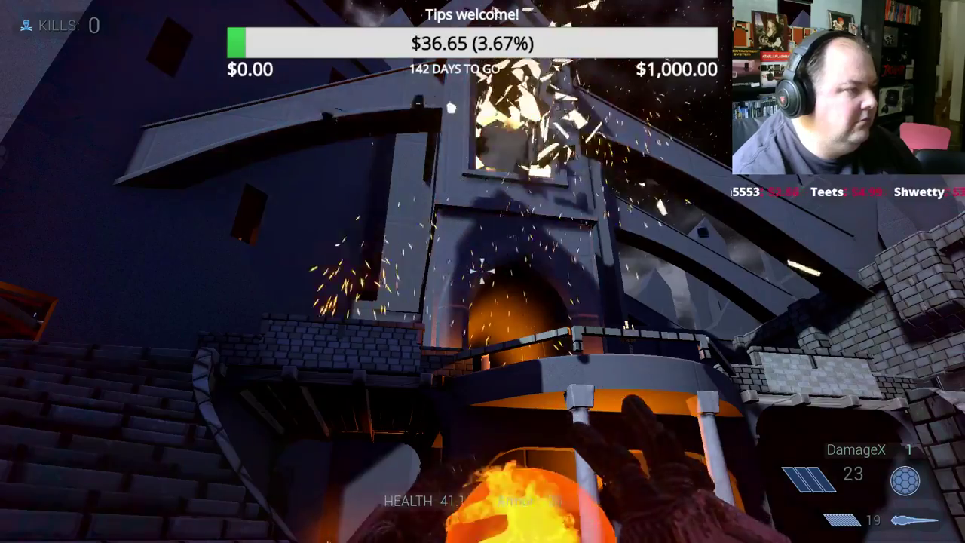
pyautogui.click(482, 272)
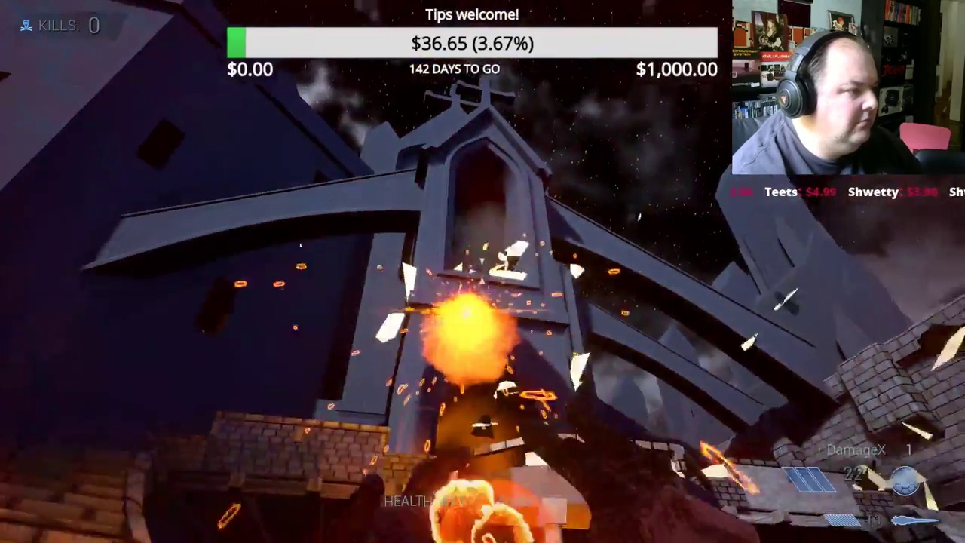
pyautogui.click(483, 272)
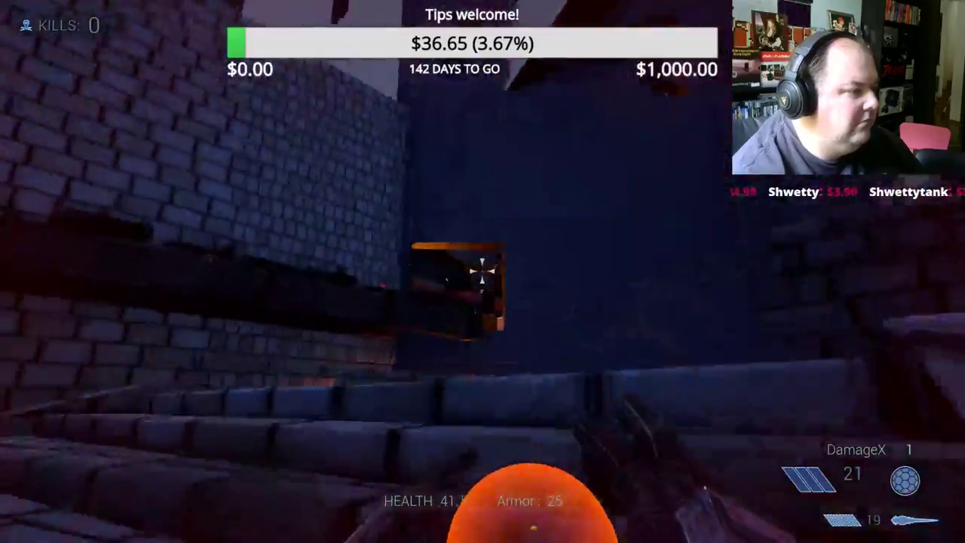
# Fire more rockets around the room, then quit the game back to the editor
pyautogui.click(482, 272)
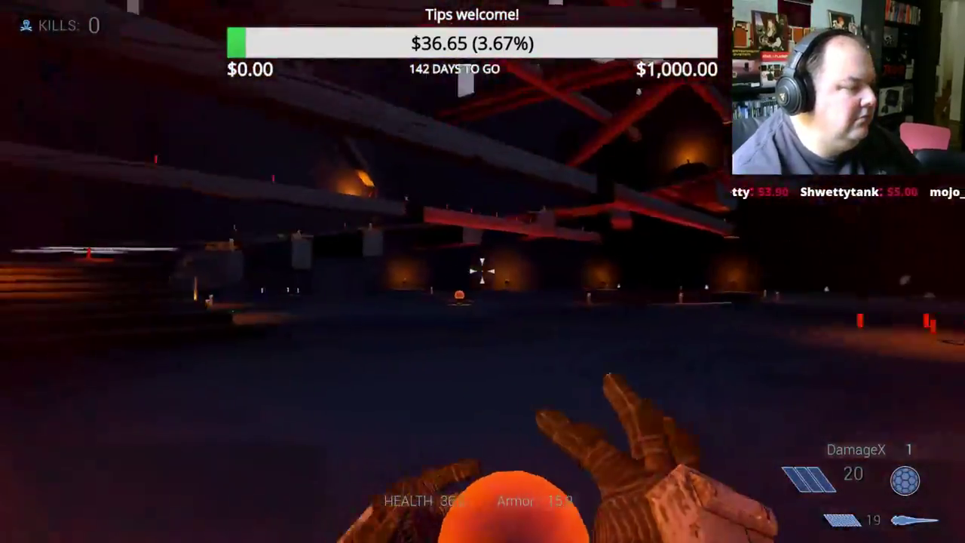
pyautogui.click(482, 272)
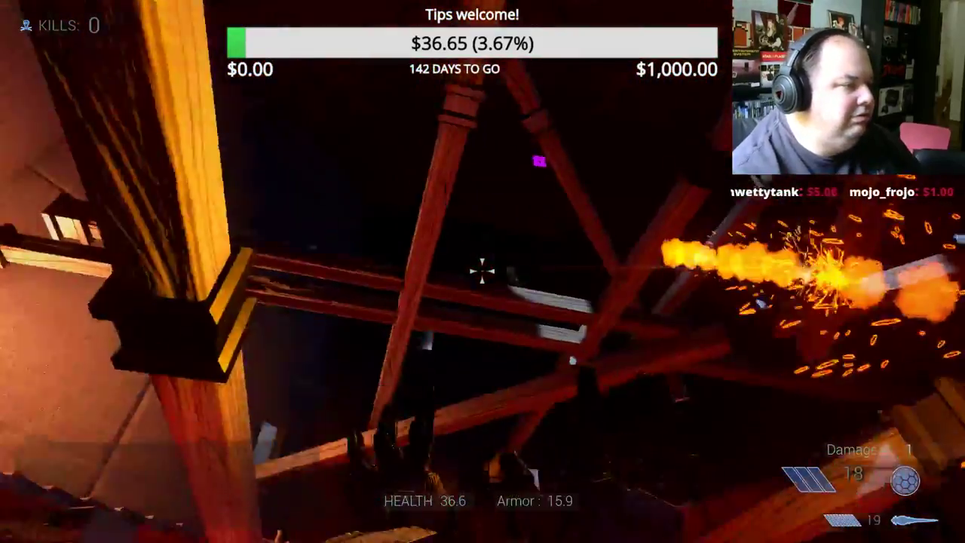
pyautogui.click(483, 272)
pyautogui.click(483, 271)
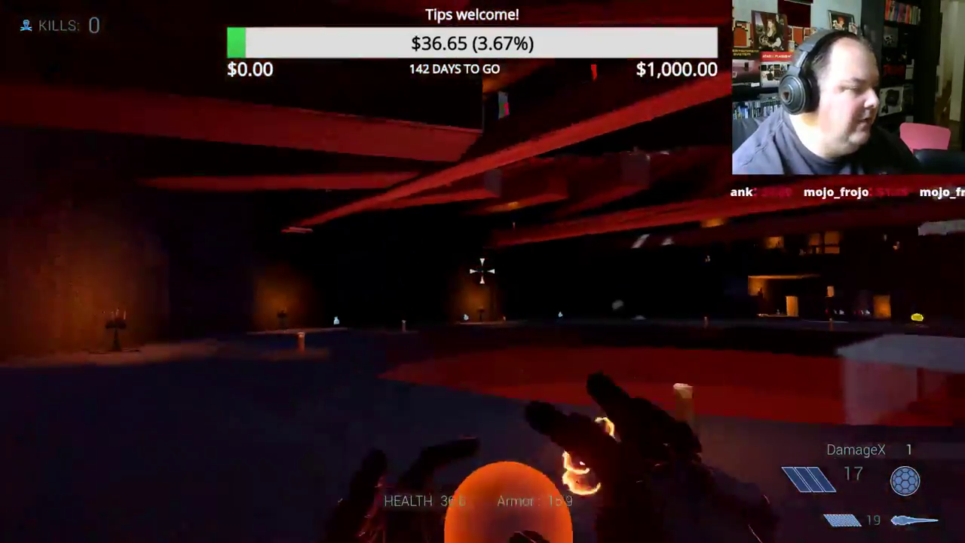
pyautogui.press('Escape')
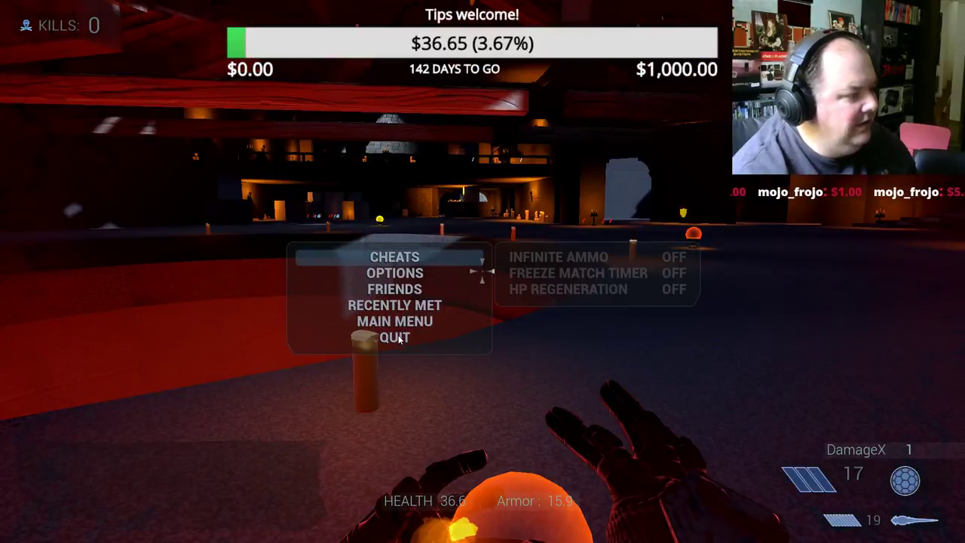
pyautogui.click(396, 337)
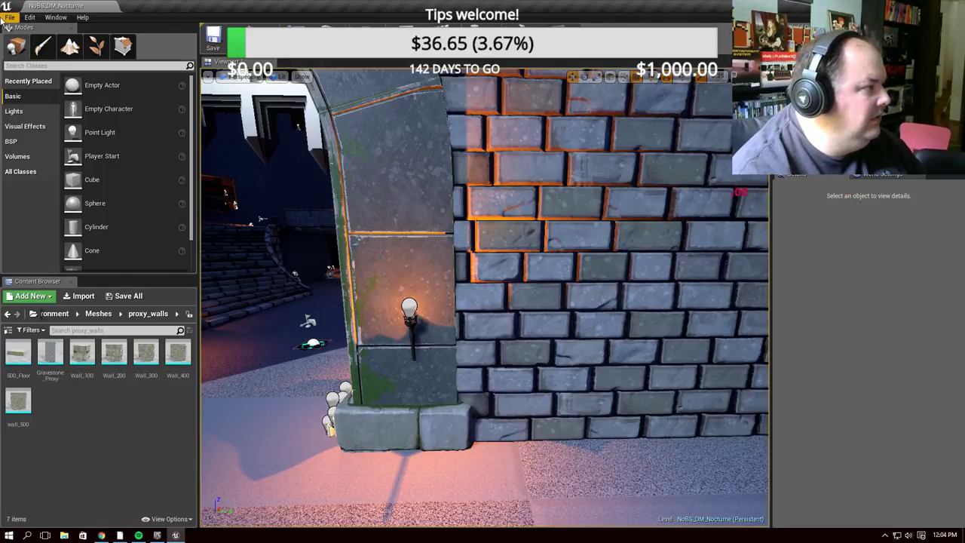
pyautogui.click(6, 17)
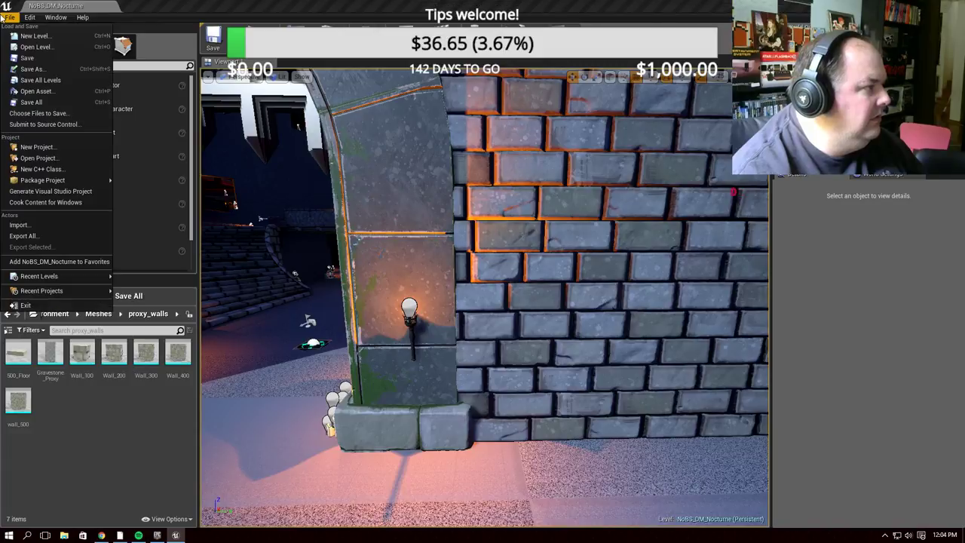
pyautogui.click(37, 148)
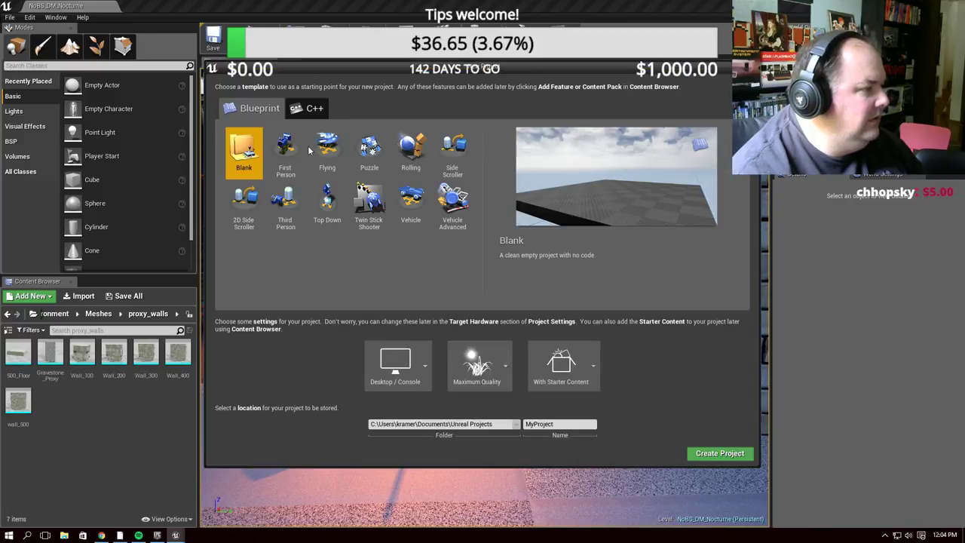
pyautogui.click(410, 210)
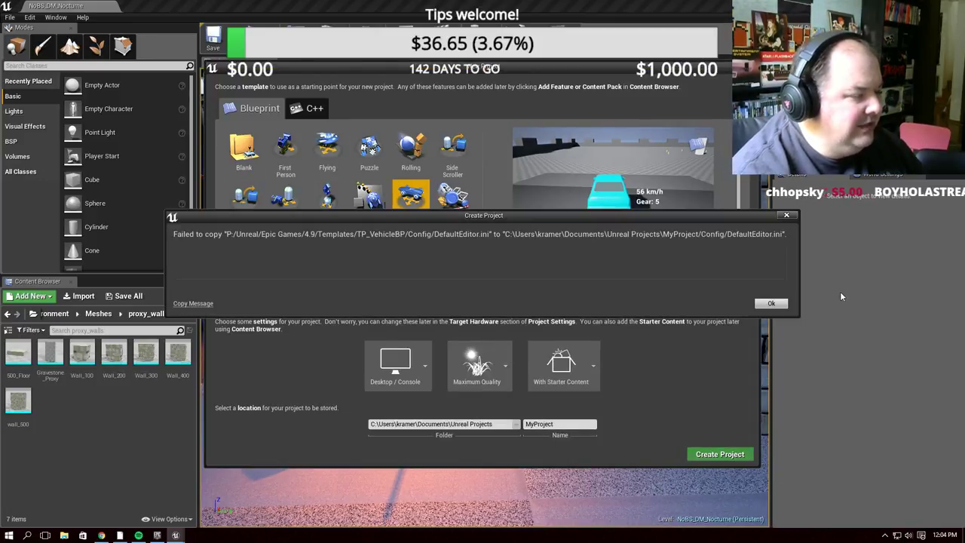
pyautogui.click(772, 303)
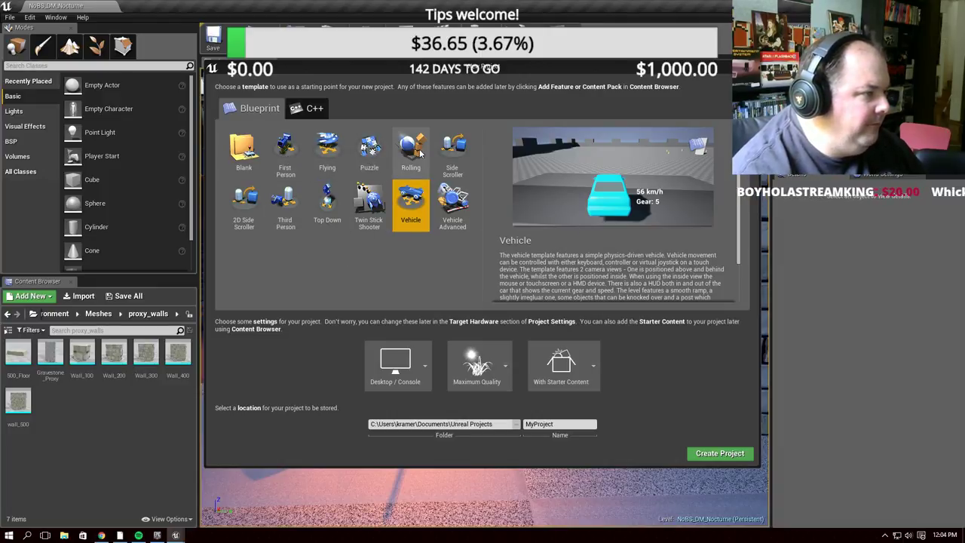
pyautogui.press('Escape')
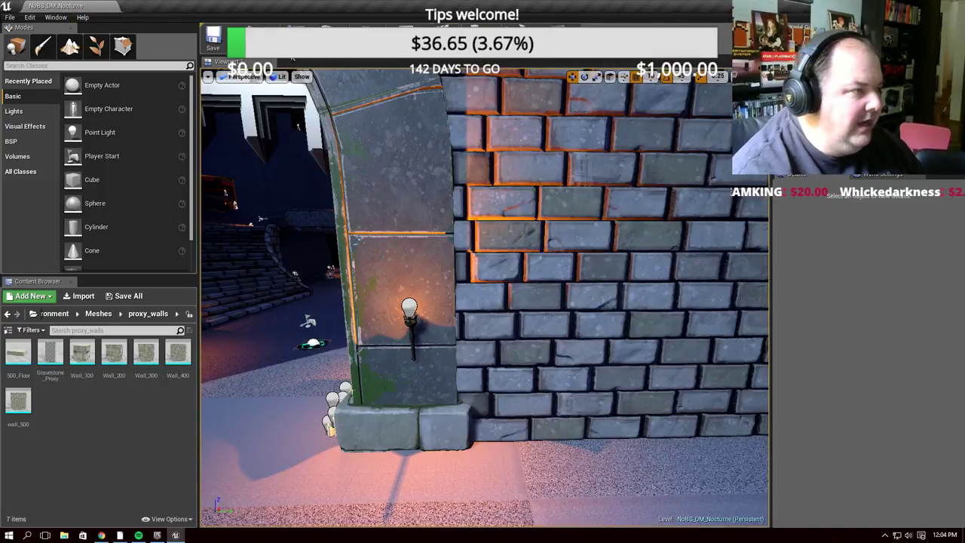
# Switch to the Epic Games Launcher and launch Unreal Engine 4.11.2
pyautogui.hotkey('alt', 'Tab')
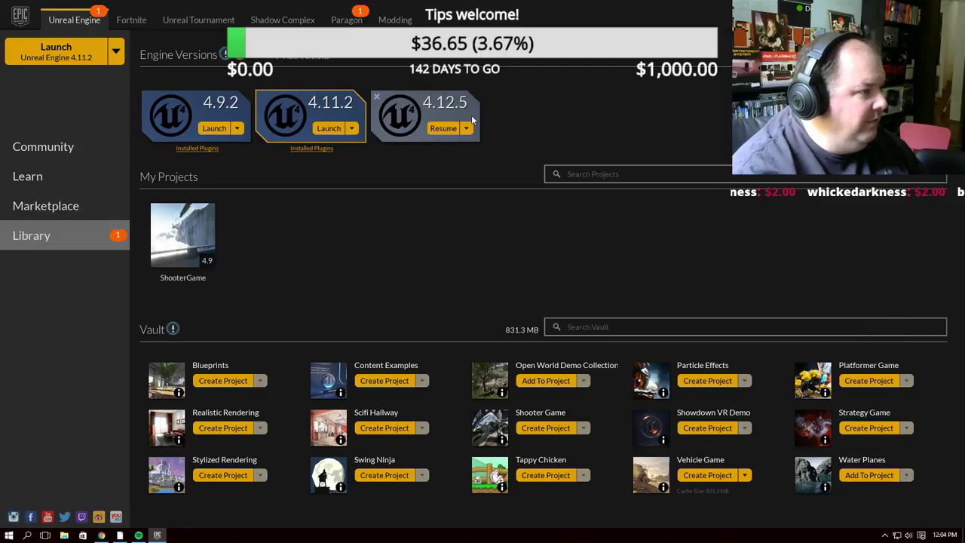
pyautogui.click(324, 128)
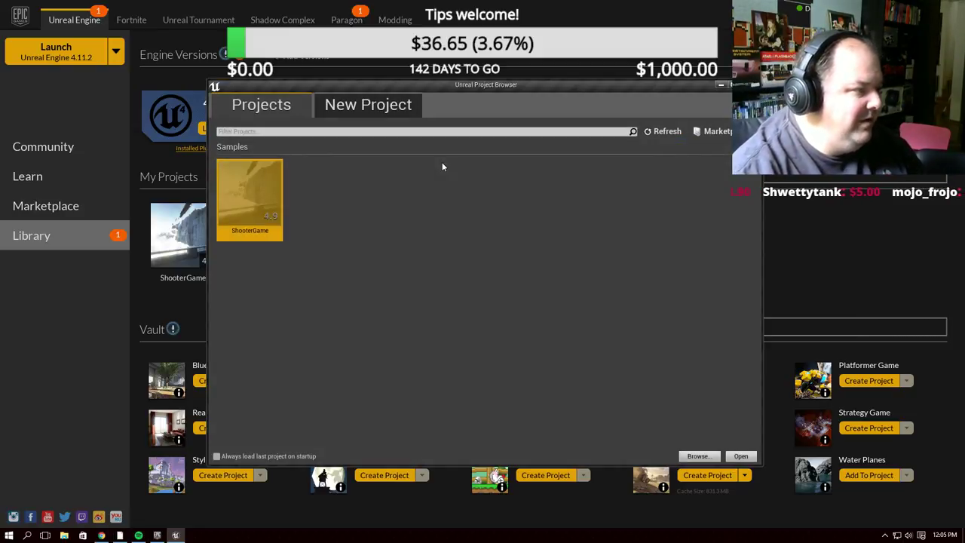
# In the New Project tab, try creating a Vehicle template project and dismiss the copy error
pyautogui.click(381, 105)
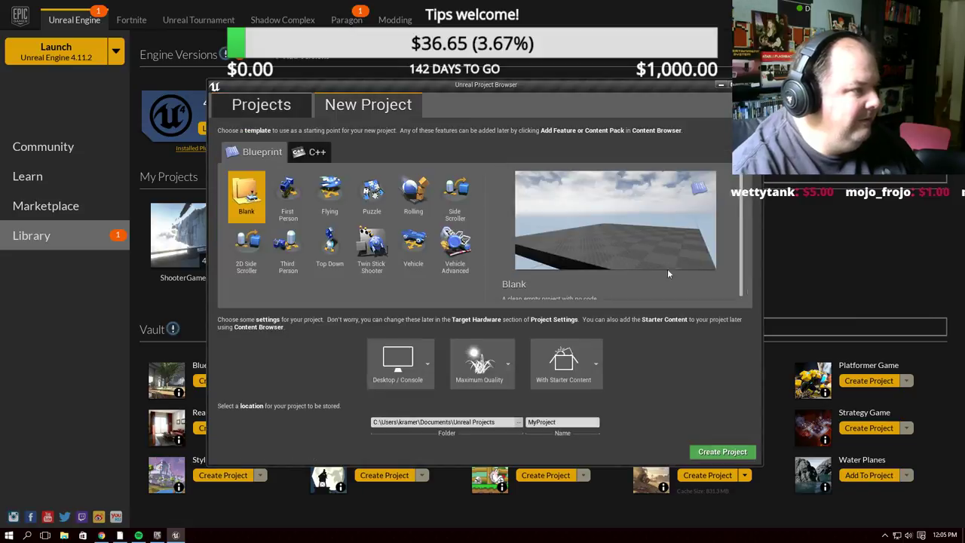
pyautogui.click(415, 252)
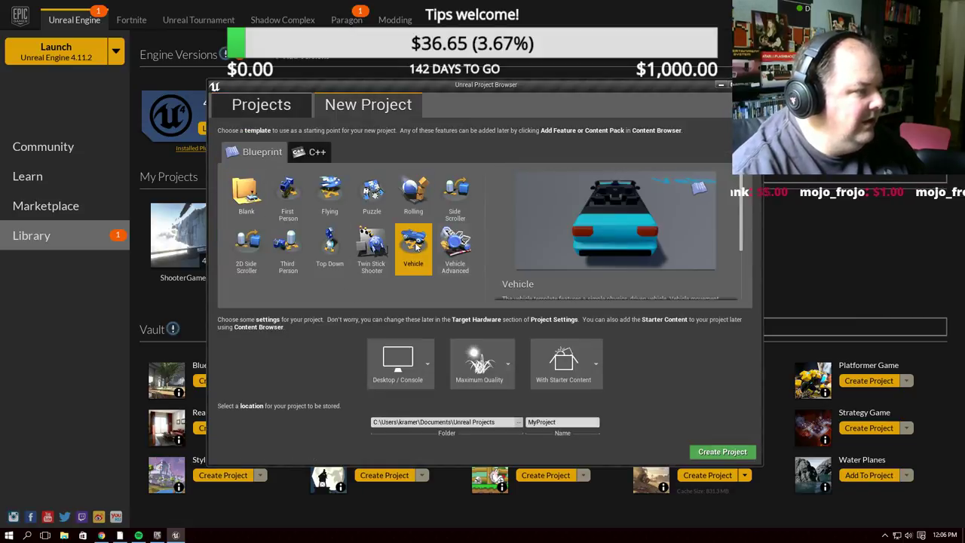
pyautogui.click(720, 453)
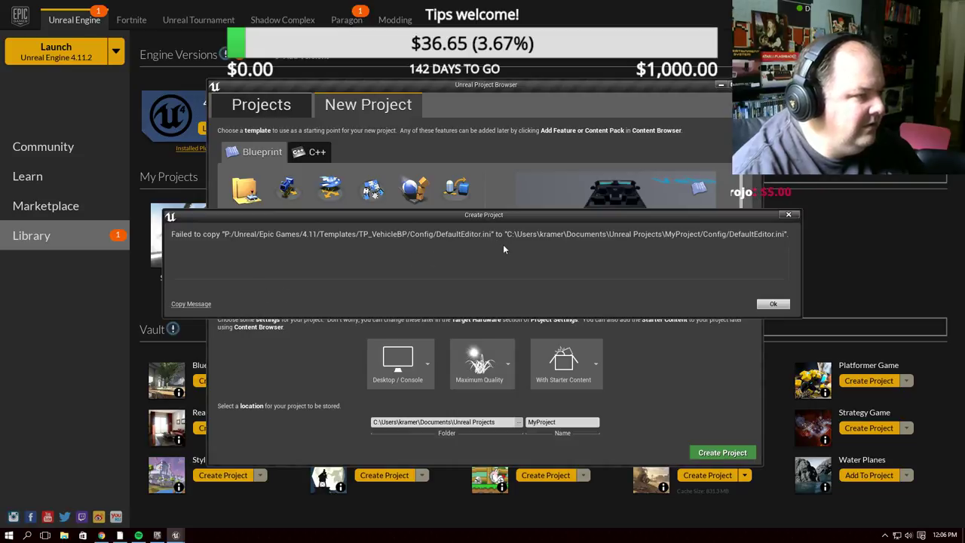
pyautogui.click(789, 214)
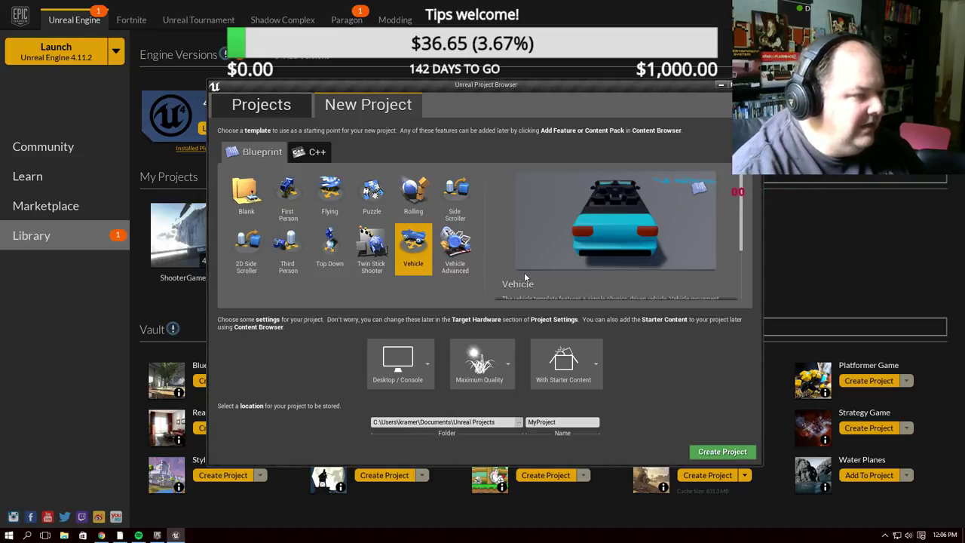
# Attempt Third Person and Side Scroller projects, dismissing each copy-failure error
pyautogui.click(289, 249)
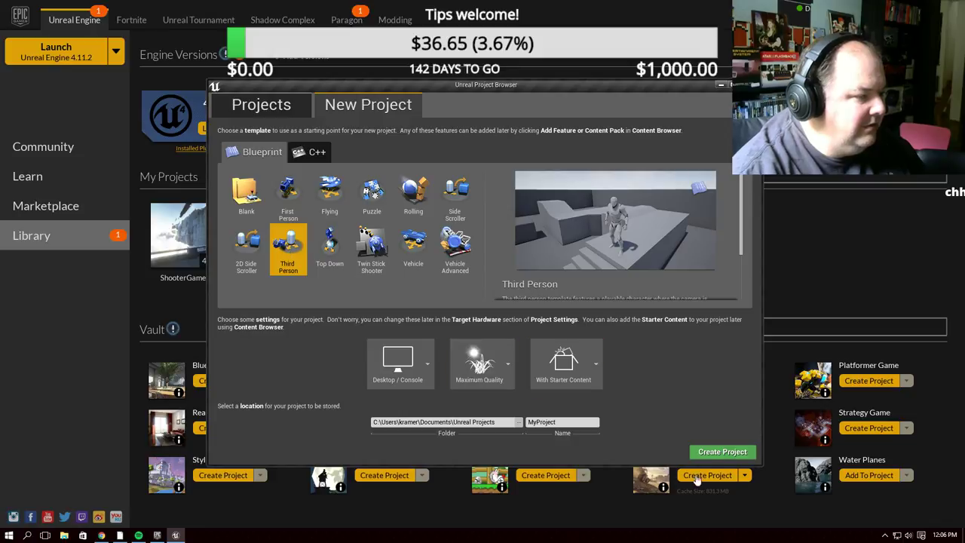
pyautogui.click(736, 453)
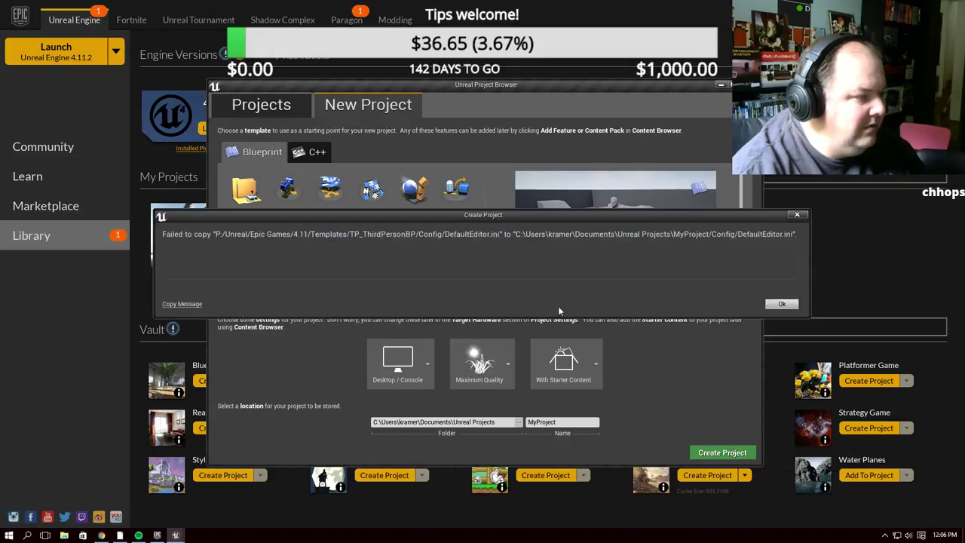
pyautogui.click(782, 304)
pyautogui.click(456, 194)
pyautogui.click(701, 452)
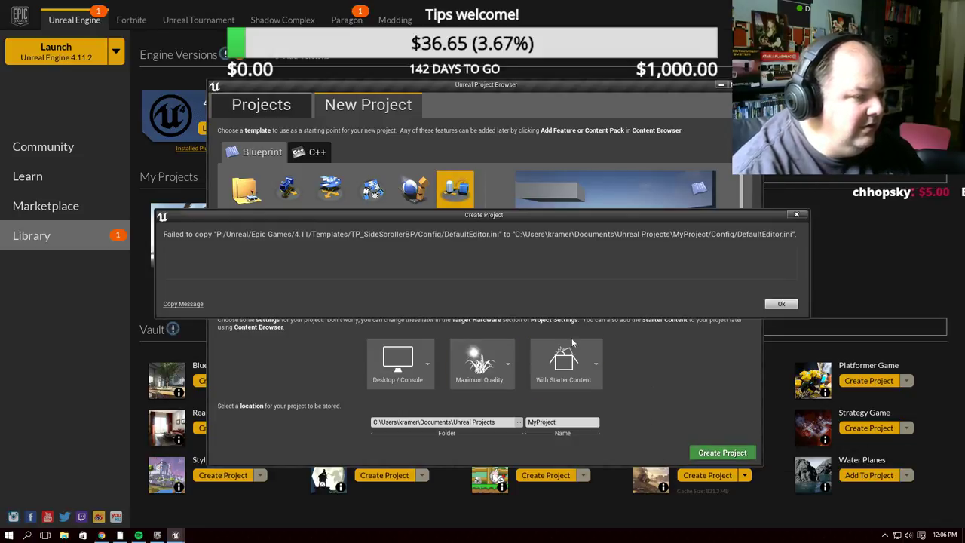
pyautogui.click(797, 212)
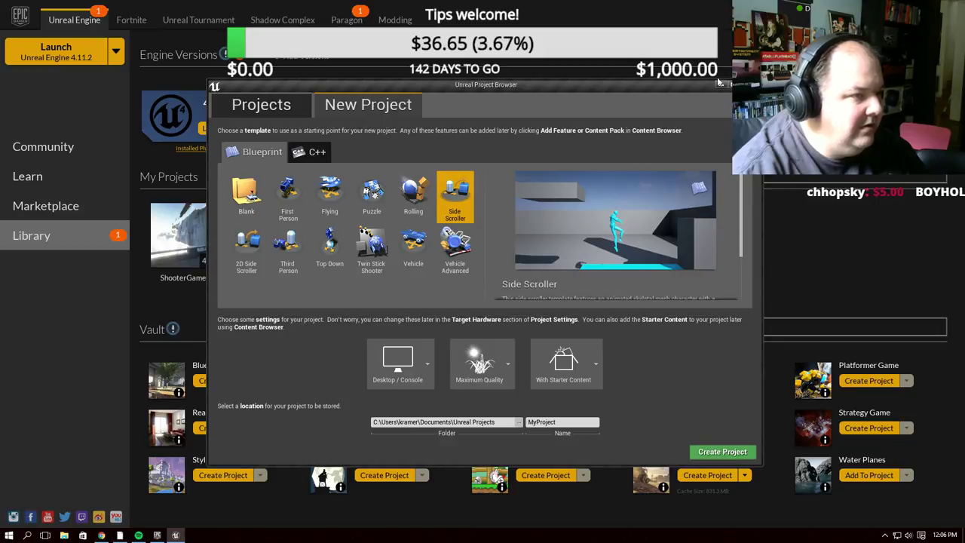
# Close the project browser and try creating a VehicleGame project, dismissing the install failure
pyautogui.click(754, 85)
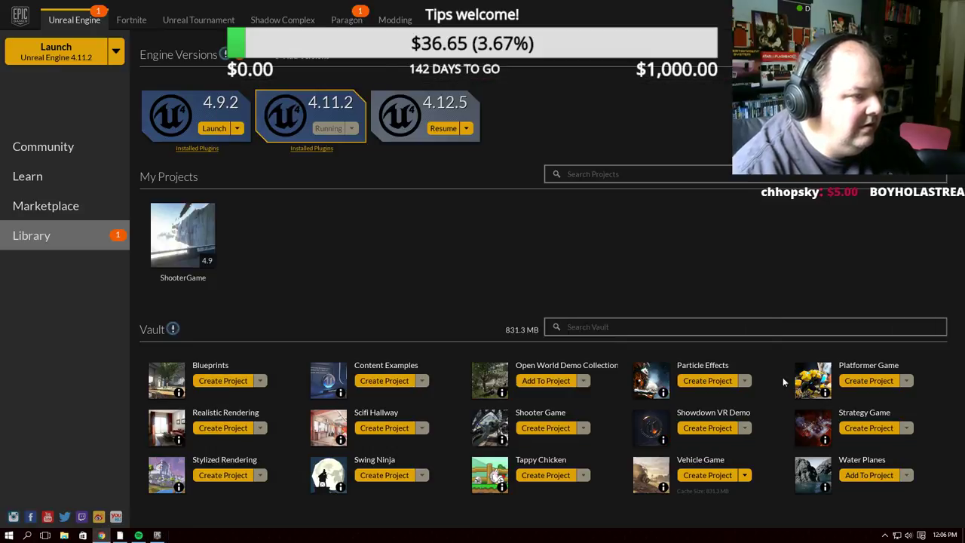
pyautogui.click(701, 475)
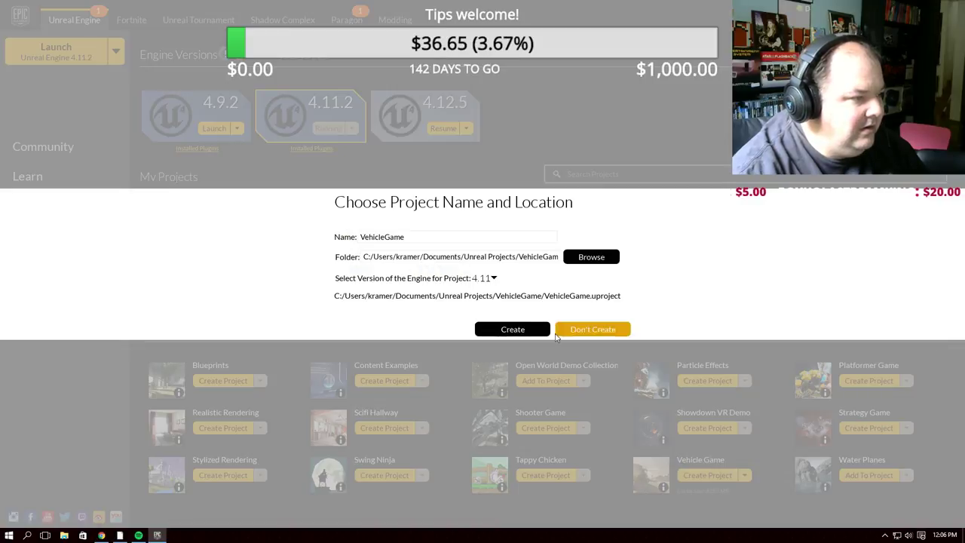
pyautogui.click(527, 333)
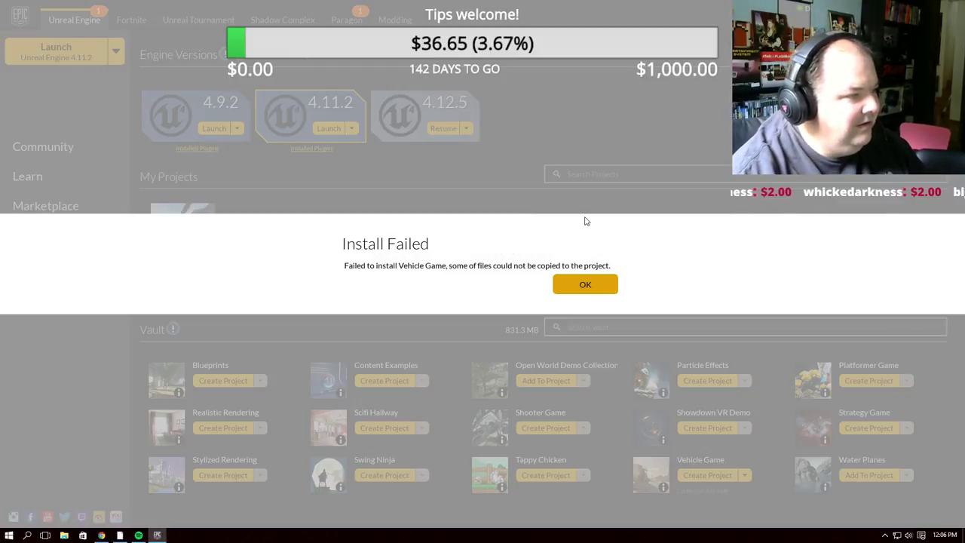
pyautogui.click(601, 285)
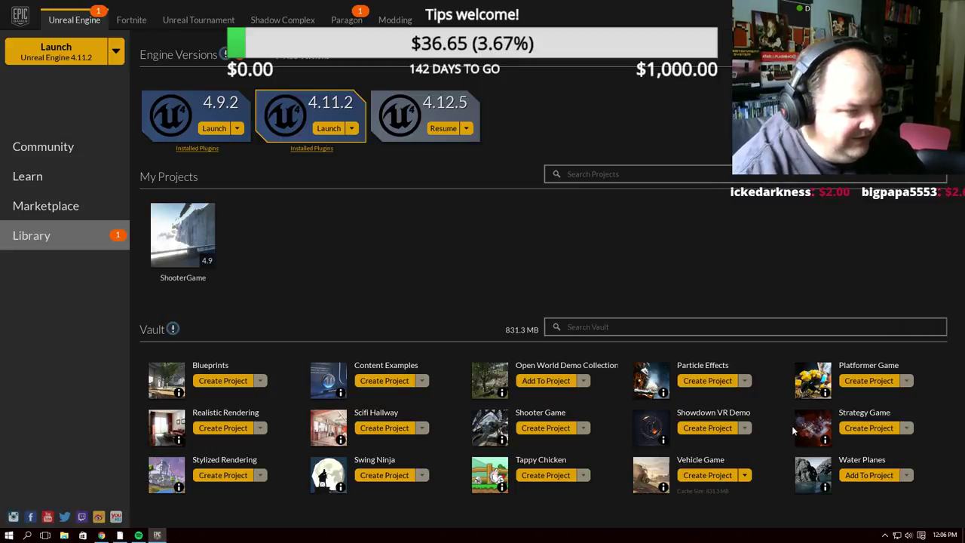
# Create the VehicleGame project again with its engine version set to 4.12
pyautogui.click(701, 476)
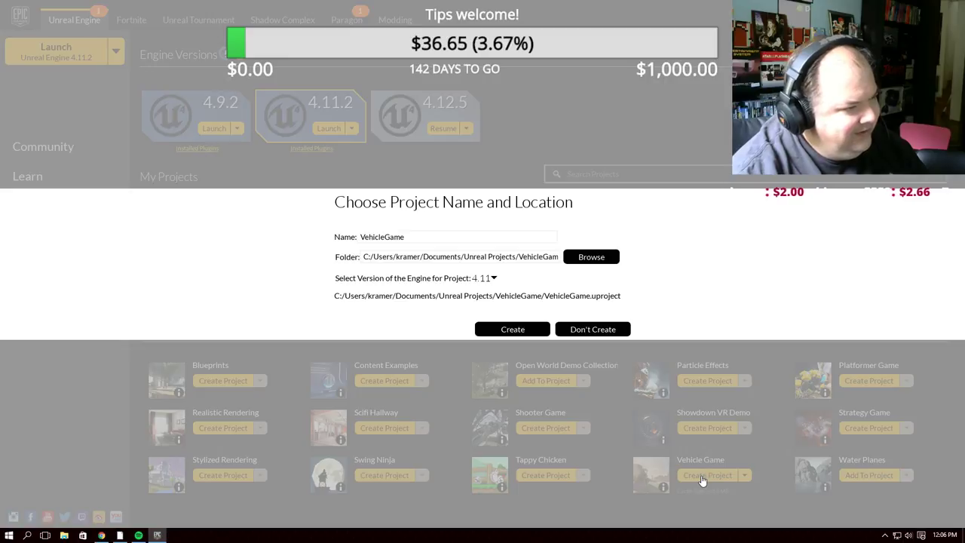
pyautogui.click(494, 279)
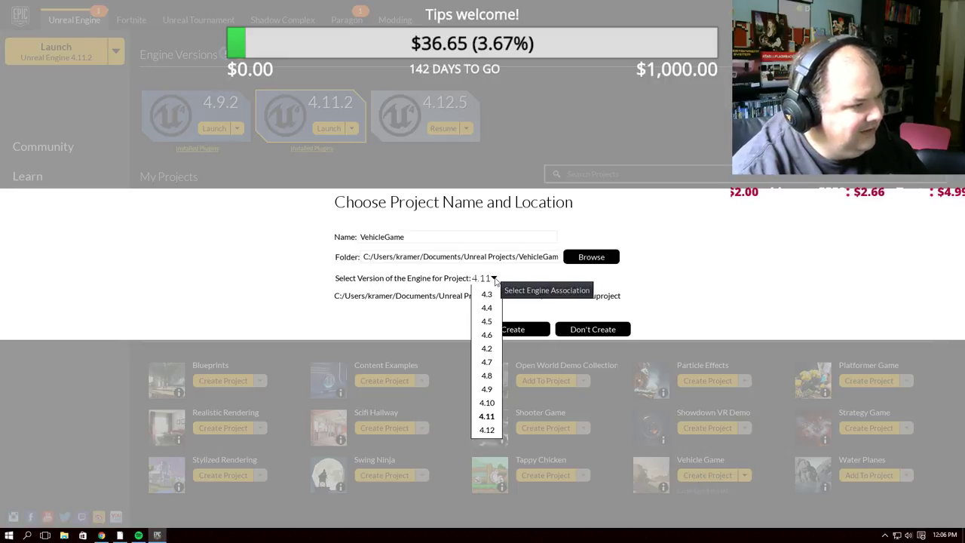
pyautogui.click(487, 430)
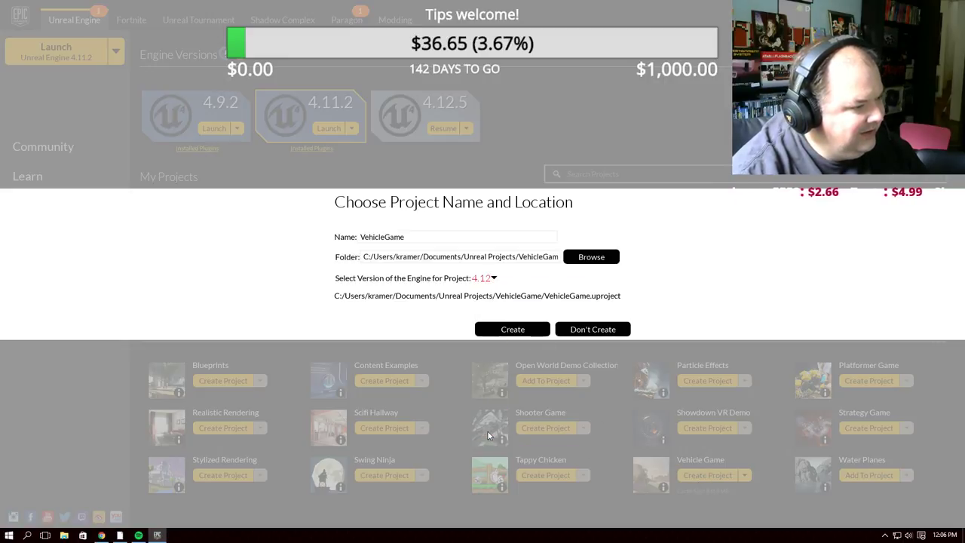
pyautogui.click(544, 333)
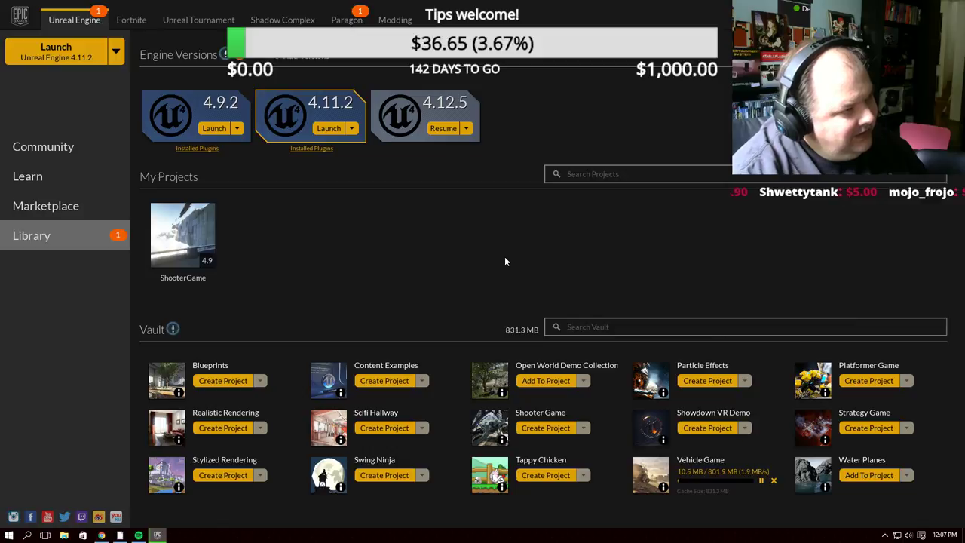
# Resume the 4.12.5 engine install and open the ShooterGame project from My Projects
pyautogui.click(445, 129)
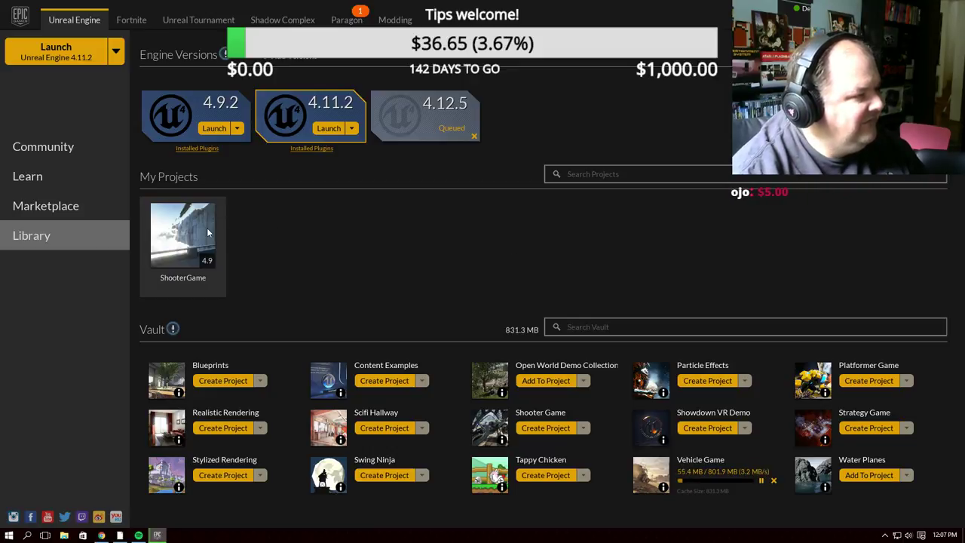
pyautogui.doubleClick(185, 237)
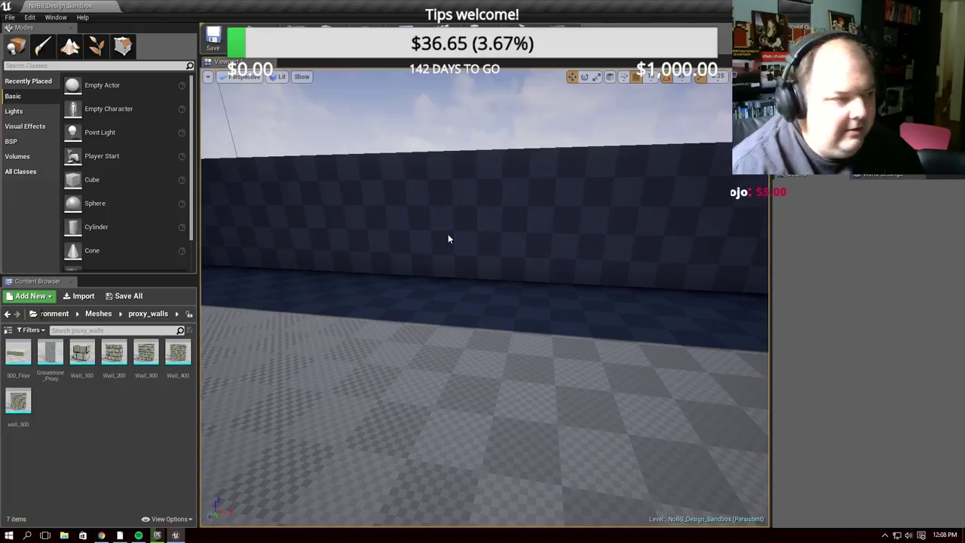
# Orbit the design sandbox view, dismiss the File menu unused, and return to the launcher
pyautogui.moveTo(448, 239); pyautogui.dragTo(178, 93, button='right')
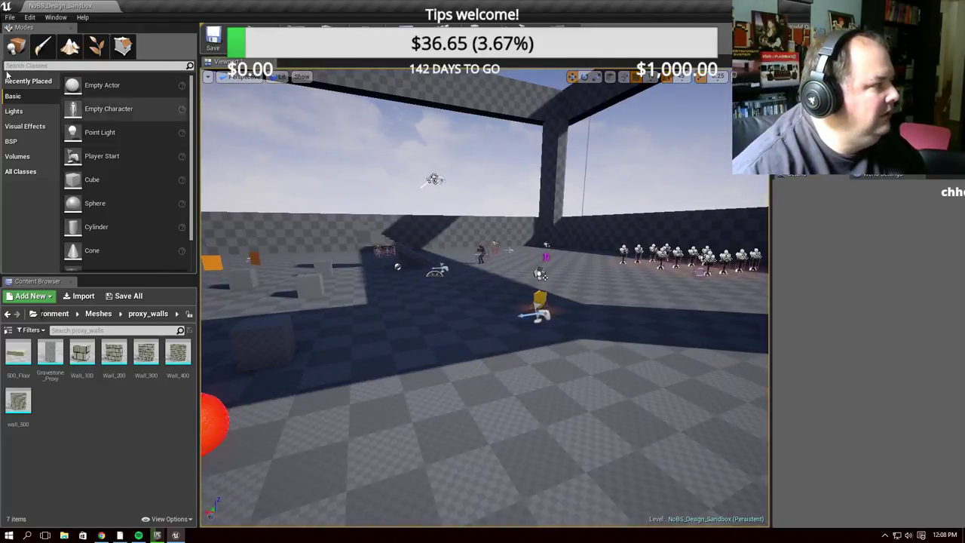
pyautogui.click(10, 17)
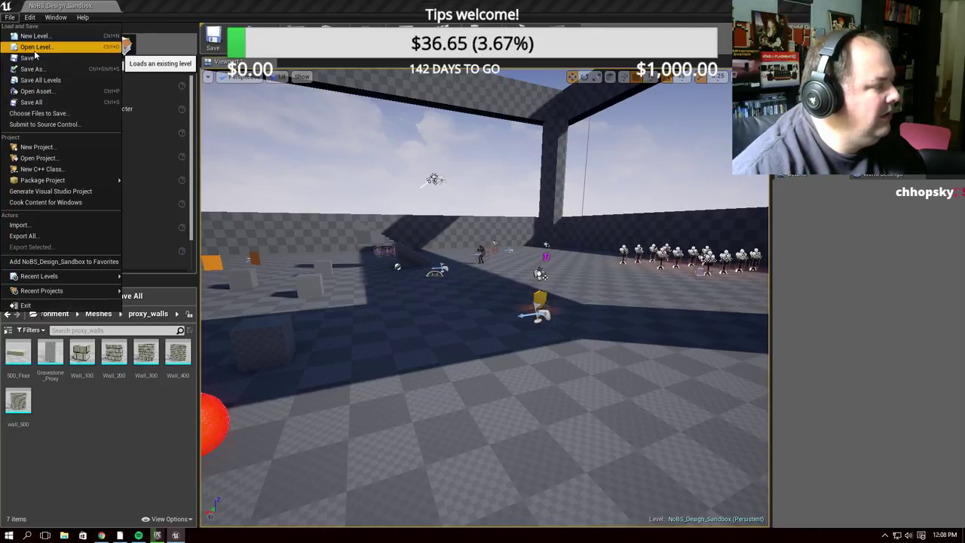
pyautogui.click(453, 377)
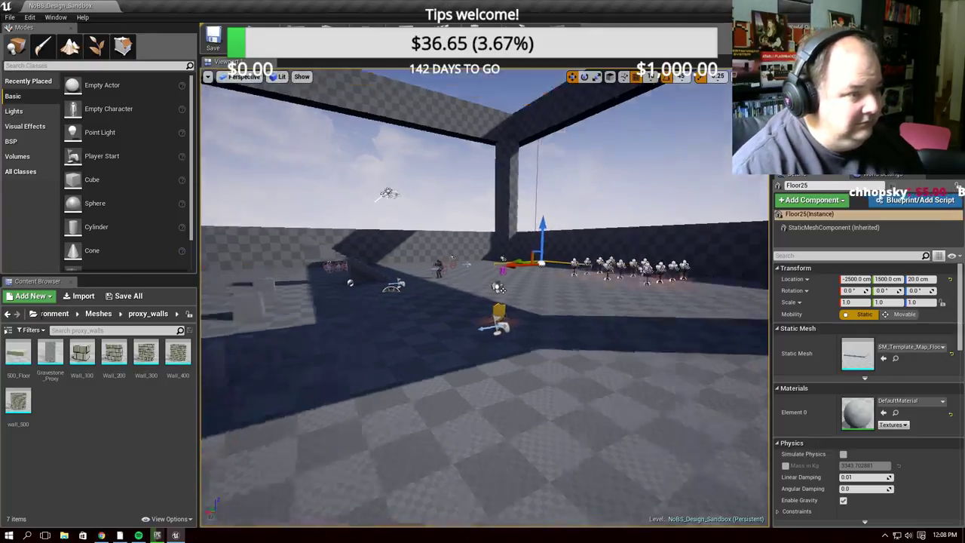
pyautogui.moveTo(452, 377)
pyautogui.mouseDown(button='right')
pyautogui.moveTo(211, 420)
pyautogui.moveTo(339, 340)
pyautogui.moveTo(483, 301)
pyautogui.mouseUp(button='right')
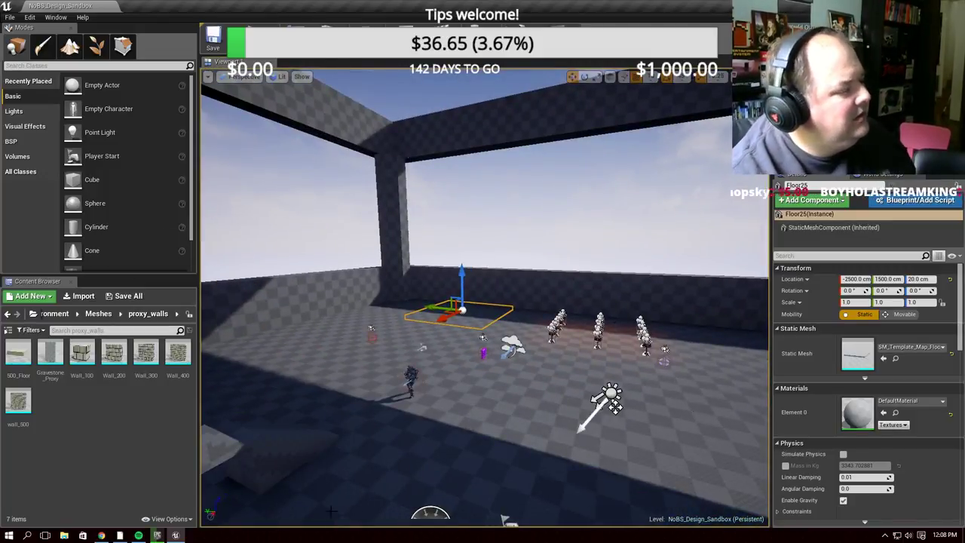
pyautogui.click(175, 535)
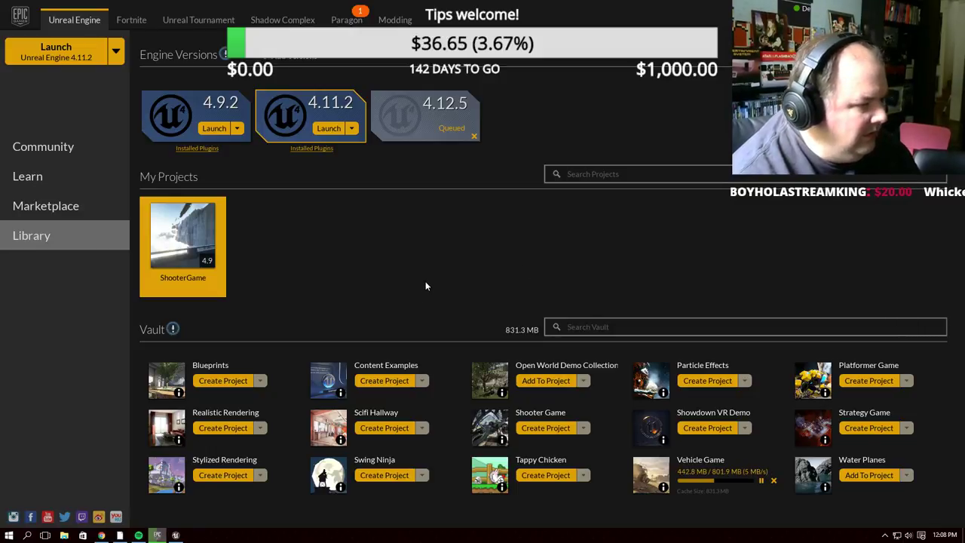
# Start adding the Open World Demo Collection to ShooterGame, then cancel without adding
pyautogui.click(546, 380)
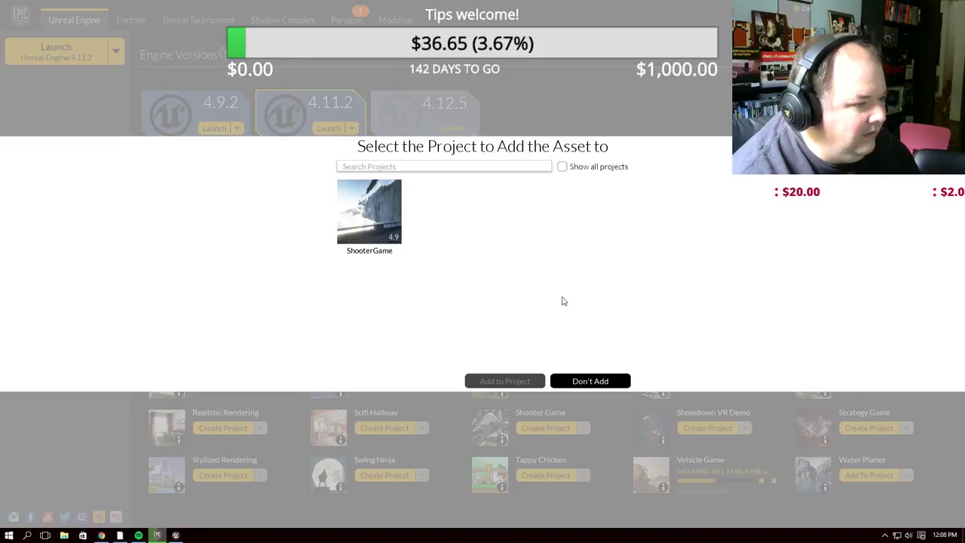
pyautogui.click(378, 215)
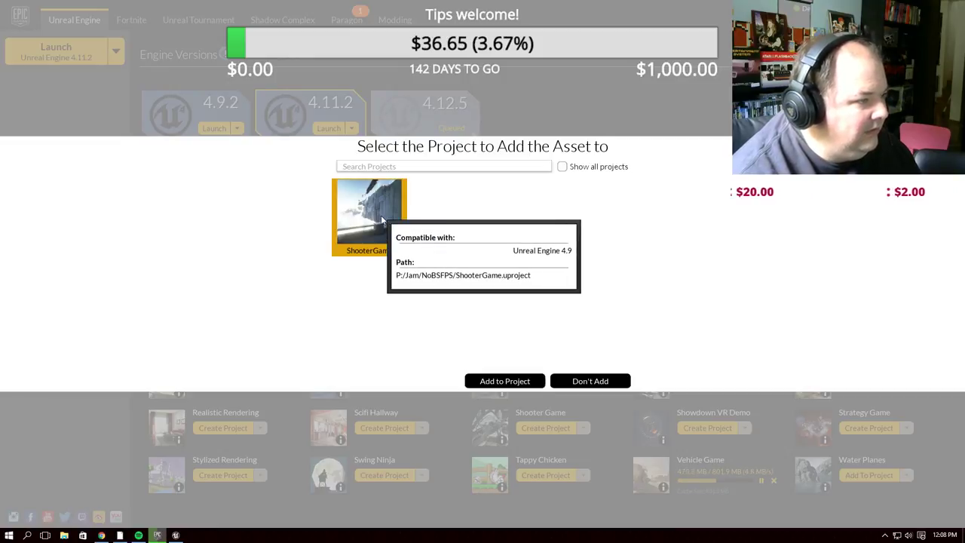
pyautogui.click(776, 224)
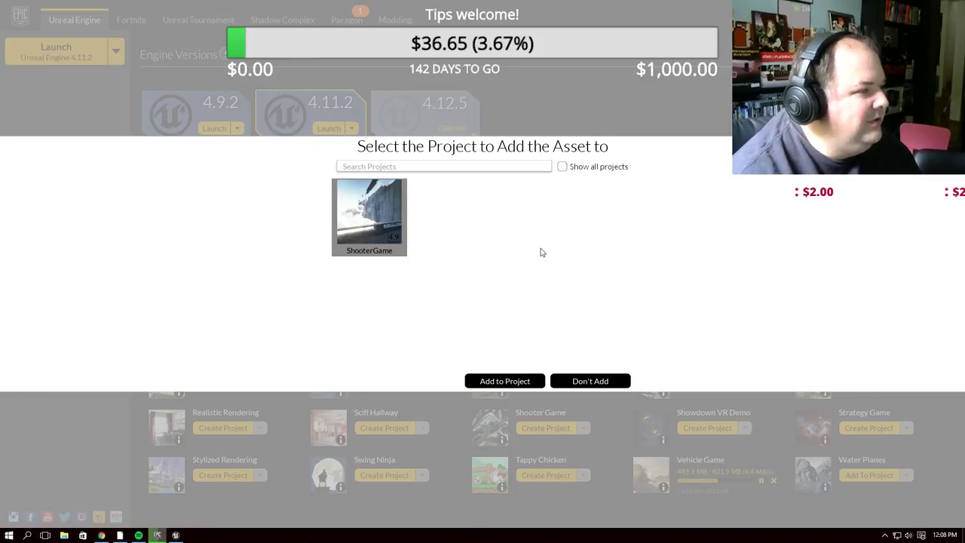
pyautogui.click(590, 381)
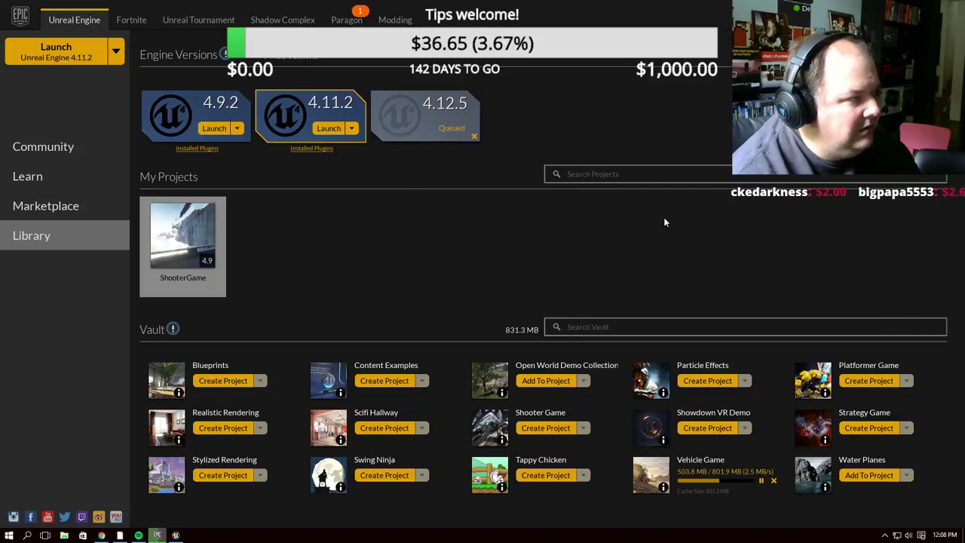
# Open the Highrise level from /Game/Maps and close the map-check Message Log
pyautogui.click(176, 534)
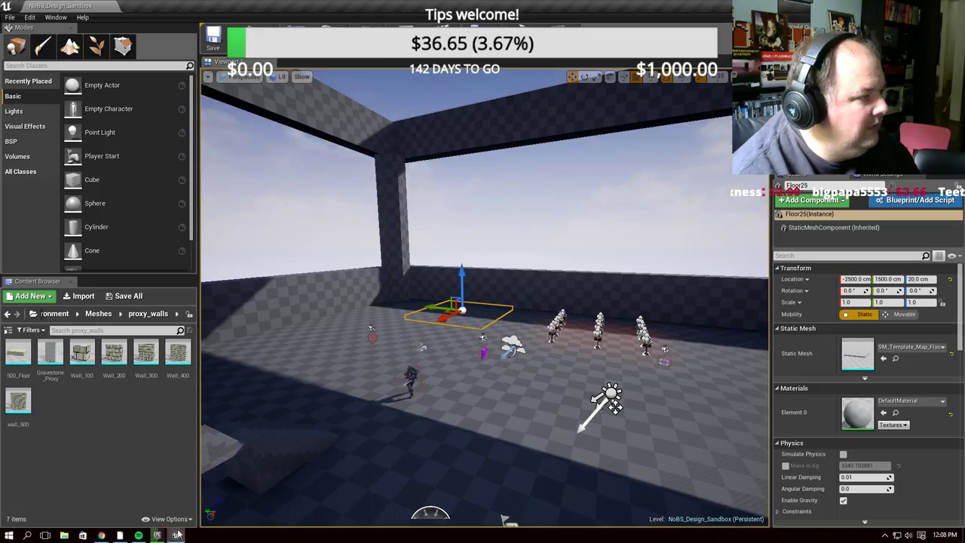
pyautogui.click(9, 19)
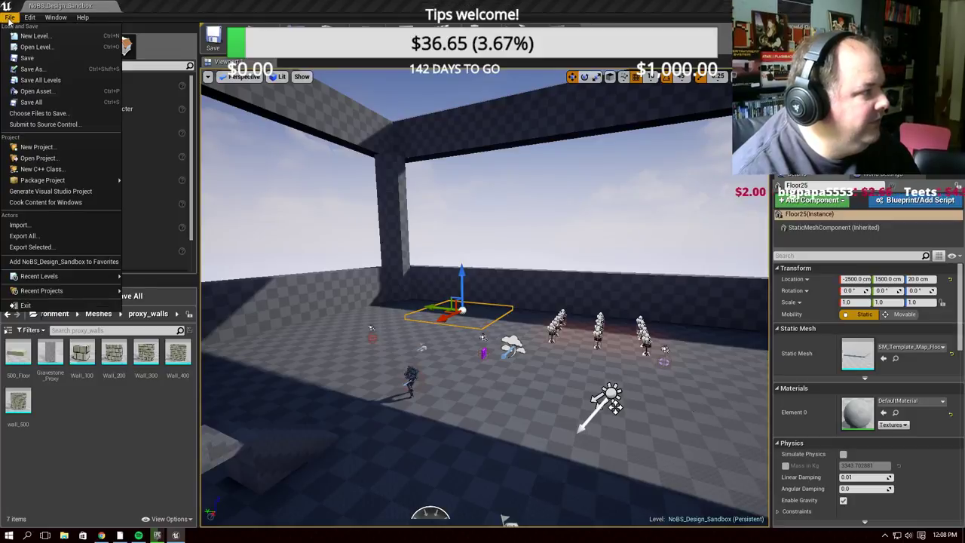
pyautogui.click(36, 47)
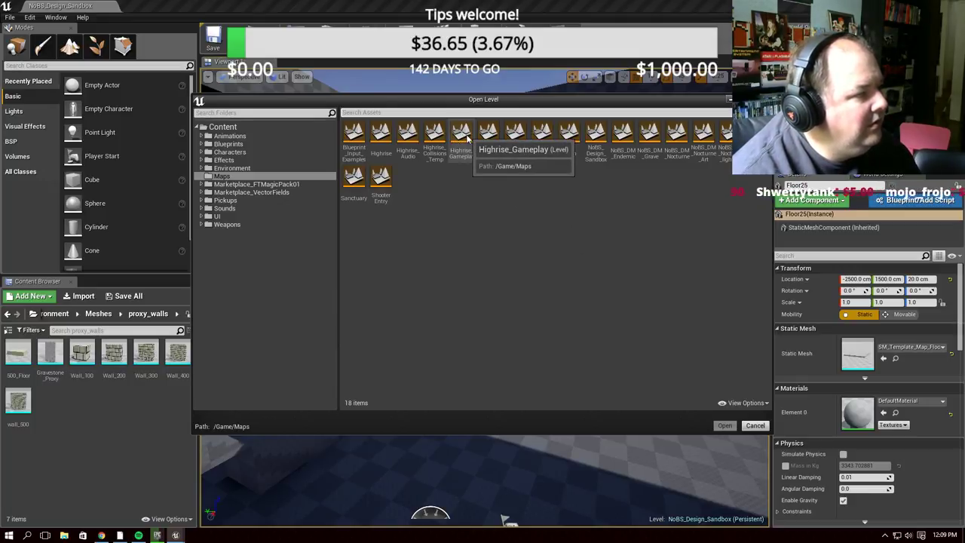
pyautogui.click(380, 136)
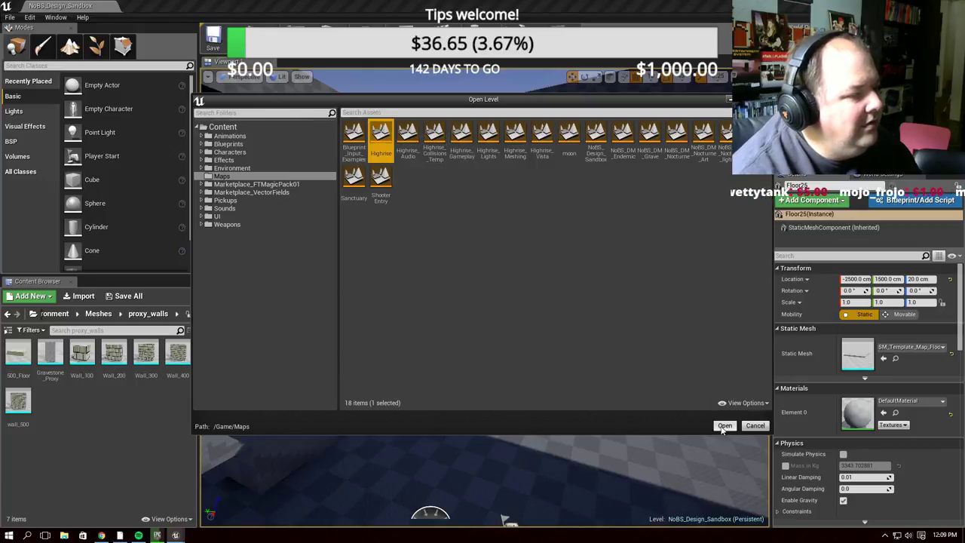
pyautogui.click(724, 426)
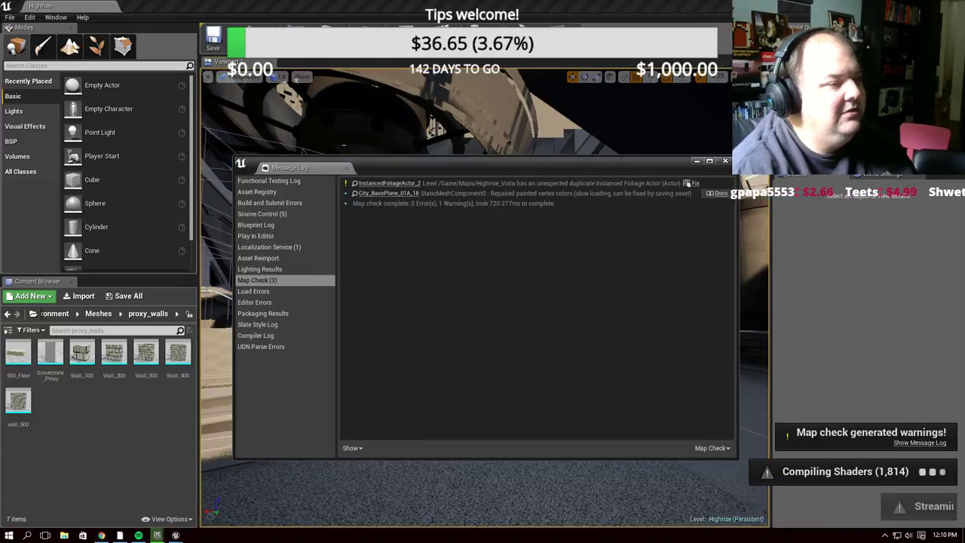
pyautogui.click(726, 160)
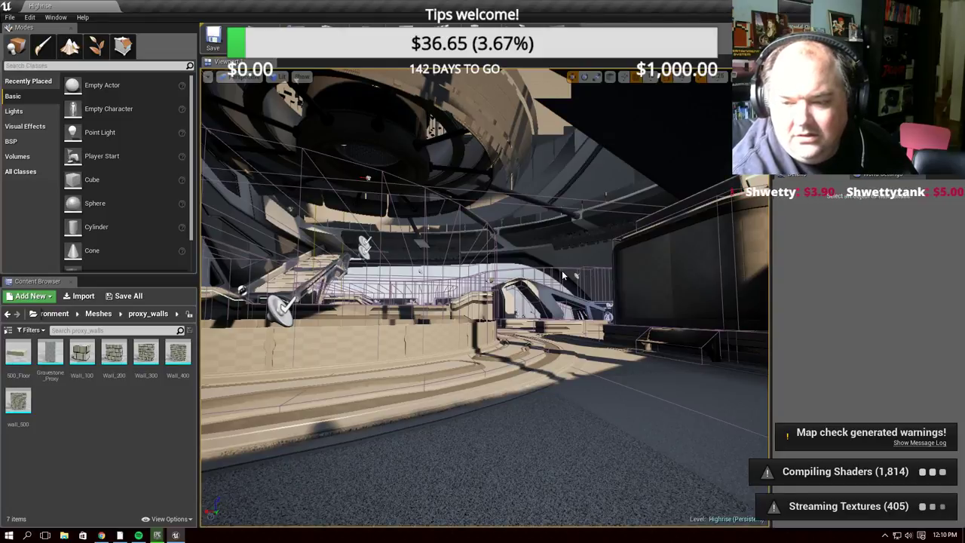
pyautogui.rightClick(562, 274)
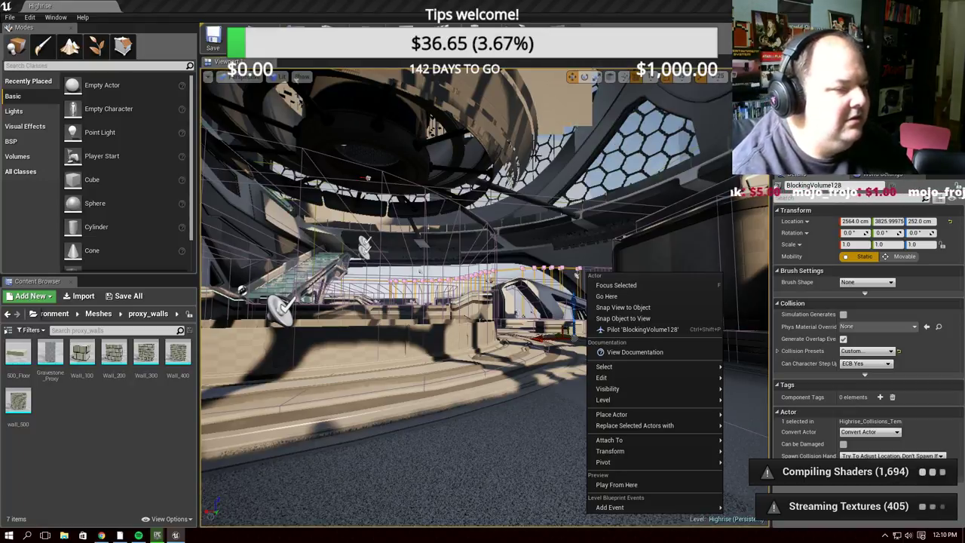
pyautogui.click(433, 127)
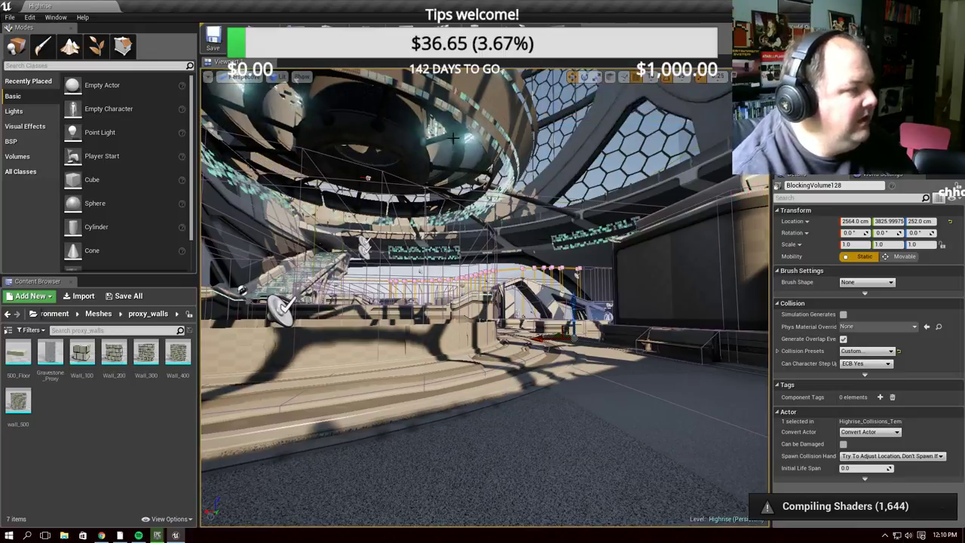
pyautogui.moveTo(483, 294); pyautogui.dragTo(482, 295, button='right')
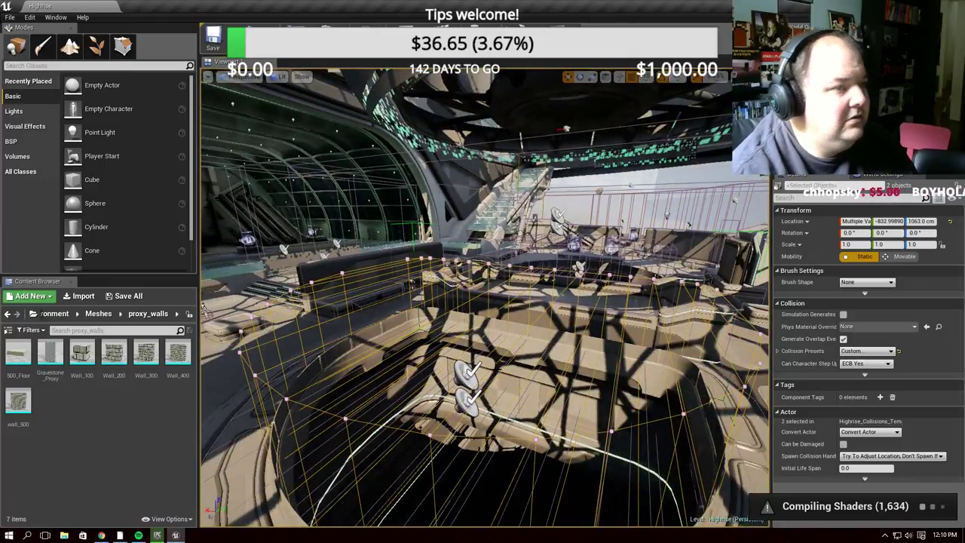
pyautogui.keyDown('ctrl'); pyautogui.click(414, 282); pyautogui.keyUp('ctrl')
pyautogui.moveTo(482, 294); pyautogui.dragTo(482, 294, button='right')
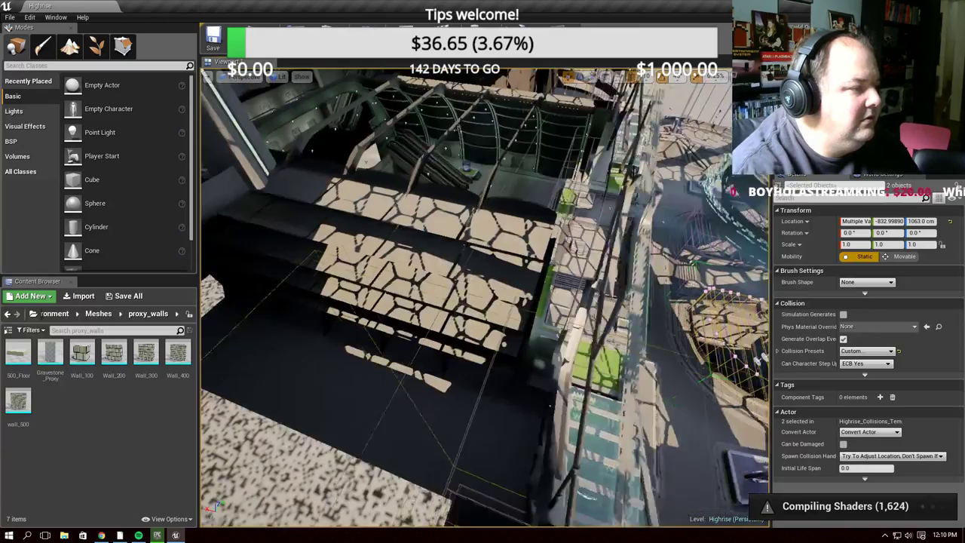
pyautogui.moveTo(520, 395); pyautogui.dragTo(521, 395, button='right')
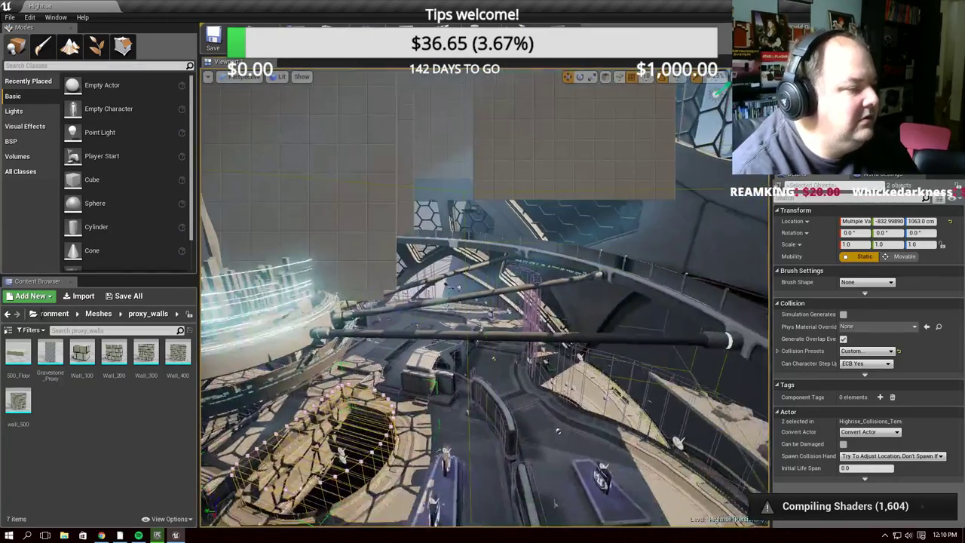
pyautogui.moveTo(483, 294); pyautogui.dragTo(482, 294, button='right')
pyautogui.click(328, 298)
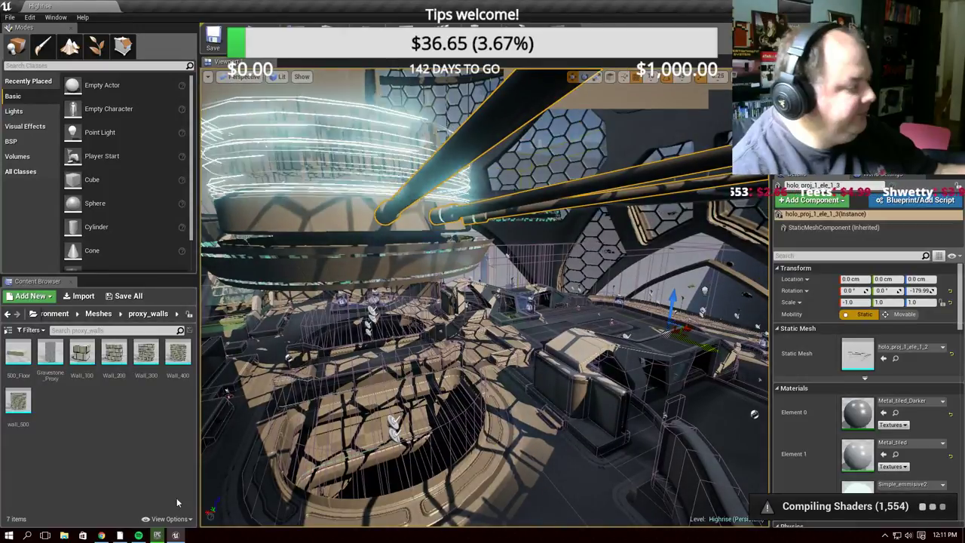
# Enable Spotify shuffle, skip to the track Interceptor, and return to the editor
pyautogui.click(138, 536)
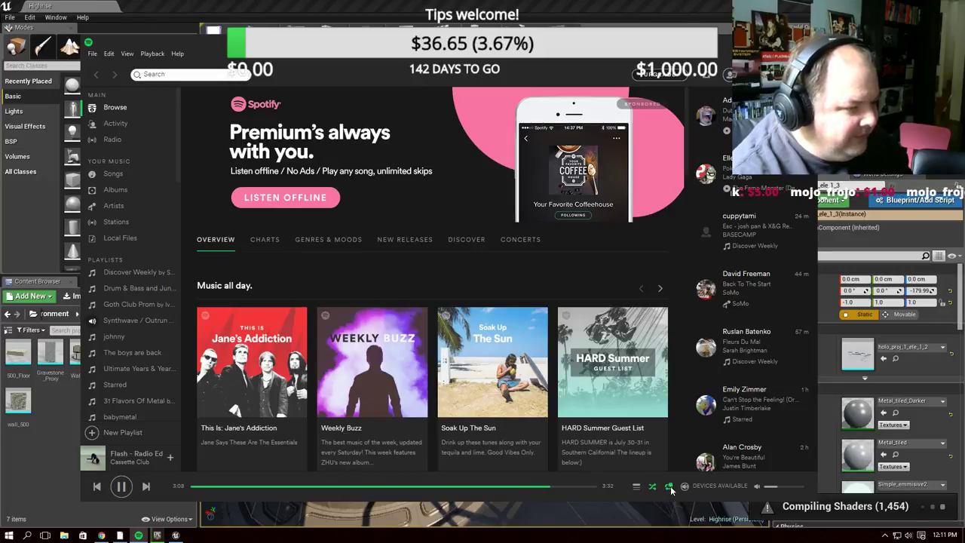
pyautogui.click(653, 486)
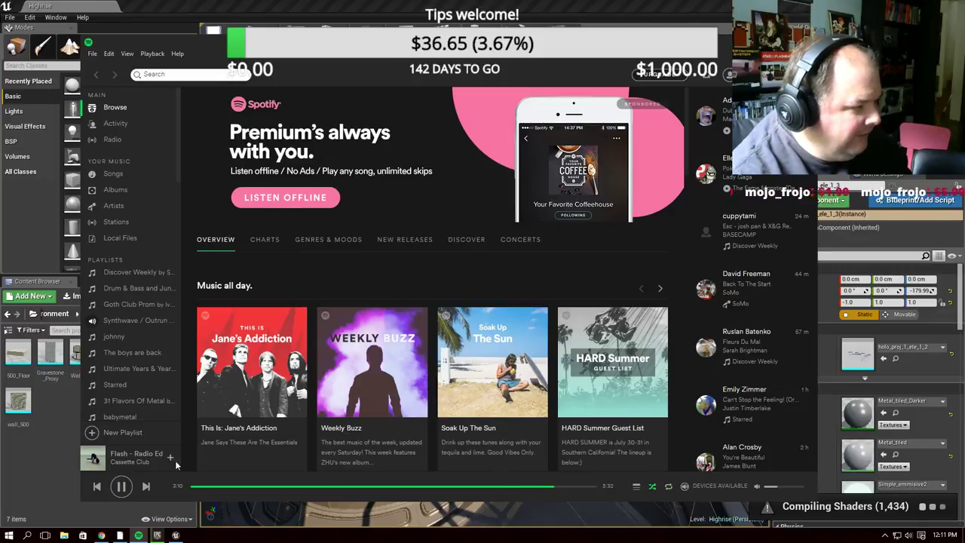
pyautogui.hotkey('ctrl', 'Right')
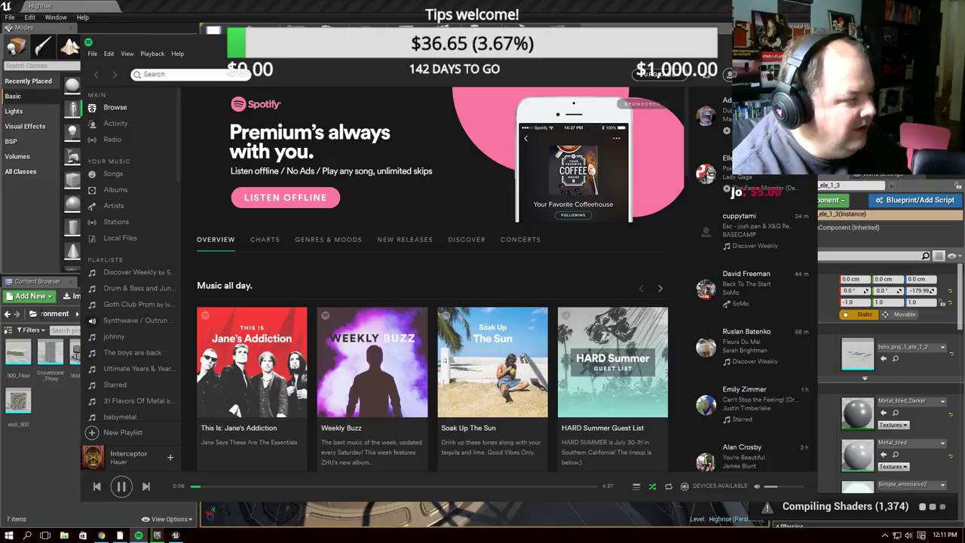
pyautogui.hotkey('alt', 'Tab')
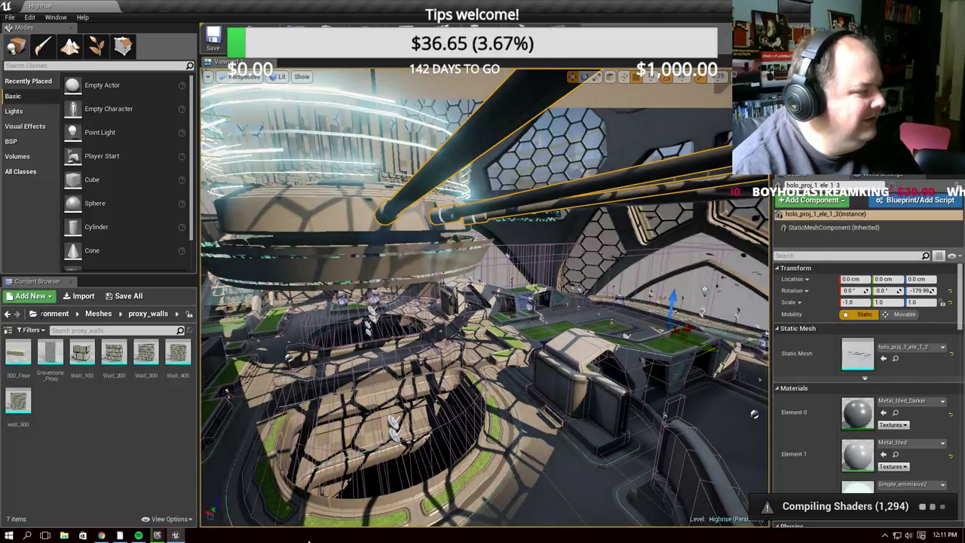
pyautogui.click(176, 535)
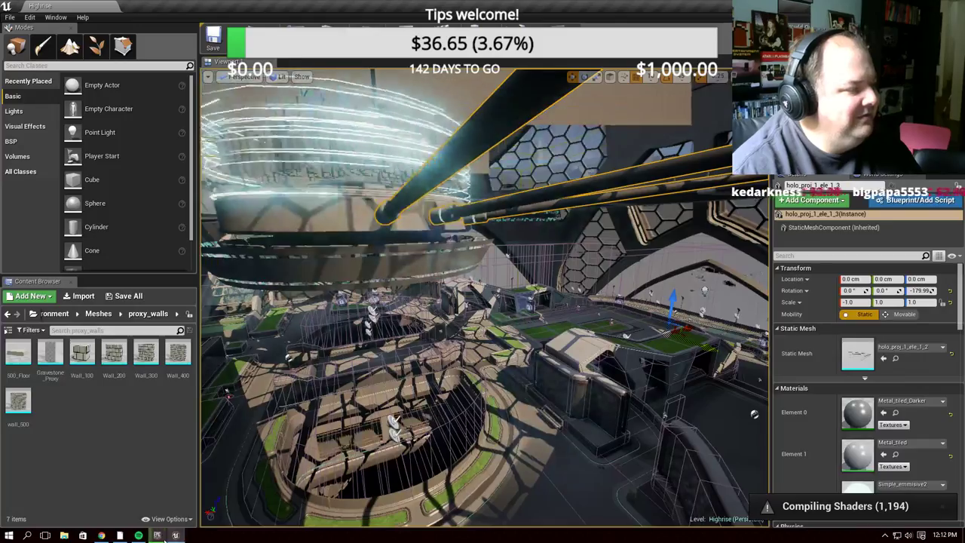
pyautogui.click(178, 534)
pyautogui.moveTo(754, 413); pyautogui.dragTo(682, 285)
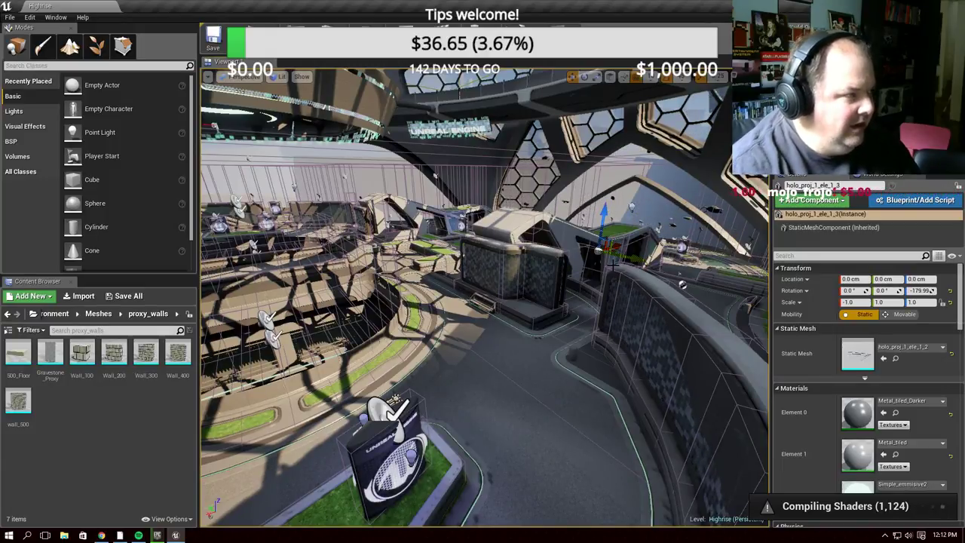
pyautogui.moveTo(612, 264); pyautogui.dragTo(612, 264, button='right')
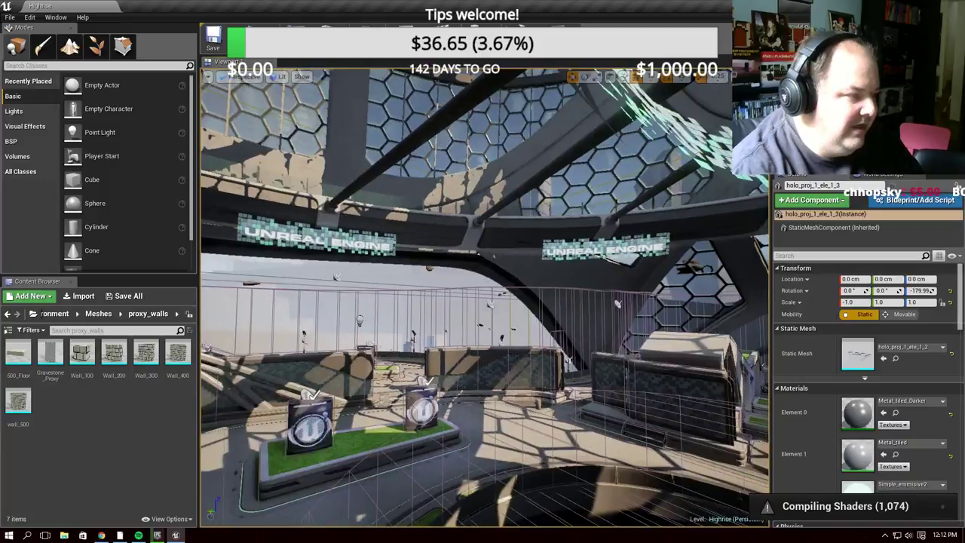
pyautogui.moveTo(612, 263); pyautogui.dragTo(612, 264, button='right')
pyautogui.click(471, 236)
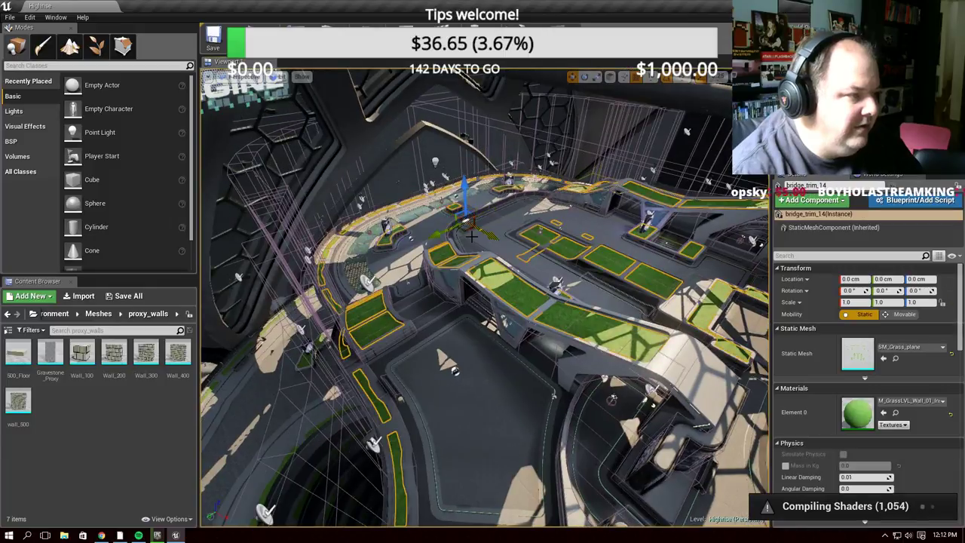
pyautogui.moveTo(471, 236); pyautogui.dragTo(454, 234, button='right')
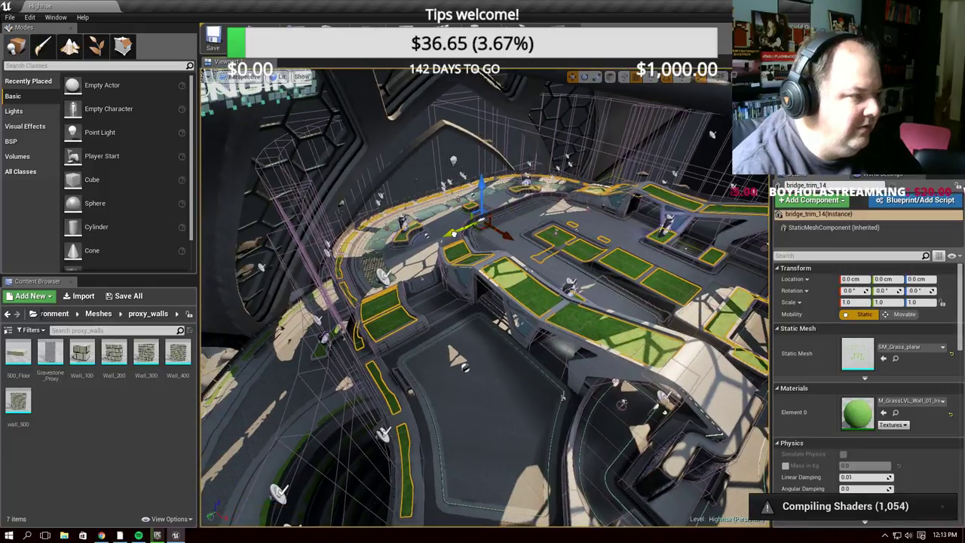
pyautogui.moveTo(453, 233); pyautogui.dragTo(671, 202)
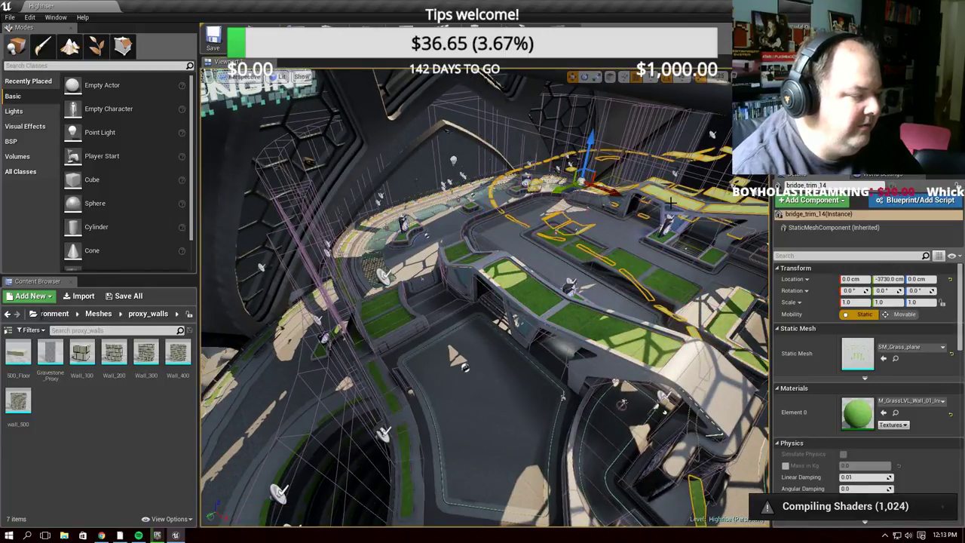
pyautogui.hotkey('ctrl', 'z')
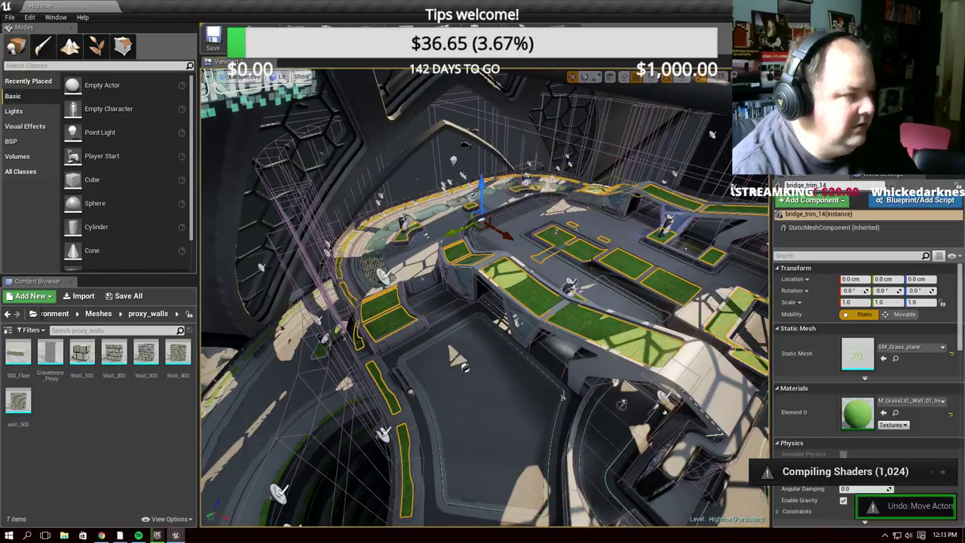
pyautogui.moveTo(574, 265); pyautogui.dragTo(574, 226, button='right')
pyautogui.press('f')
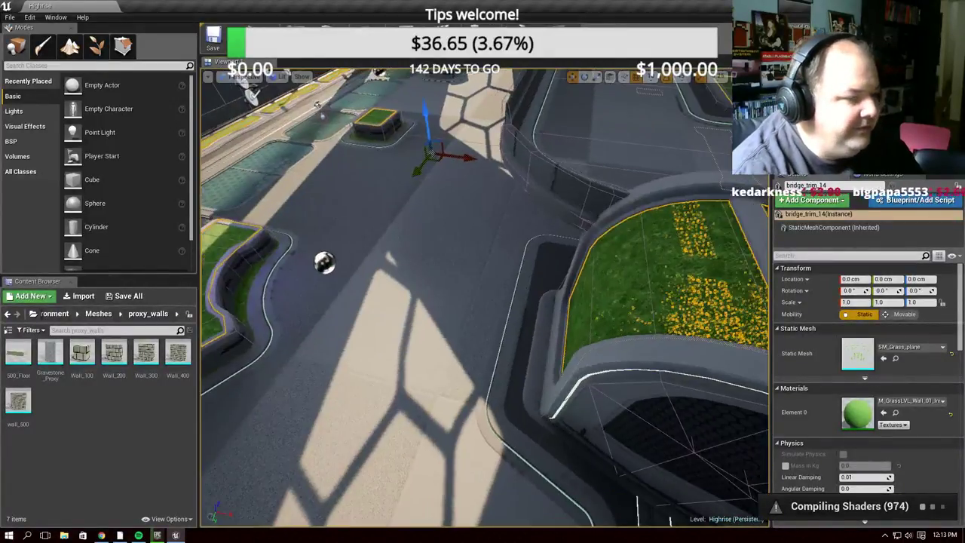
pyautogui.moveTo(652, 260); pyautogui.dragTo(509, 214, button='right')
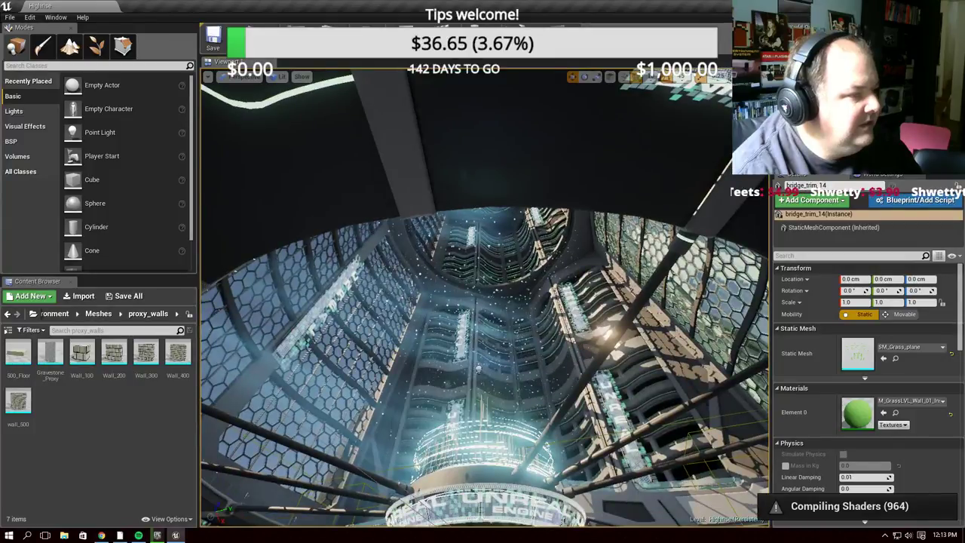
pyautogui.moveTo(646, 257); pyautogui.dragTo(646, 257, button='right')
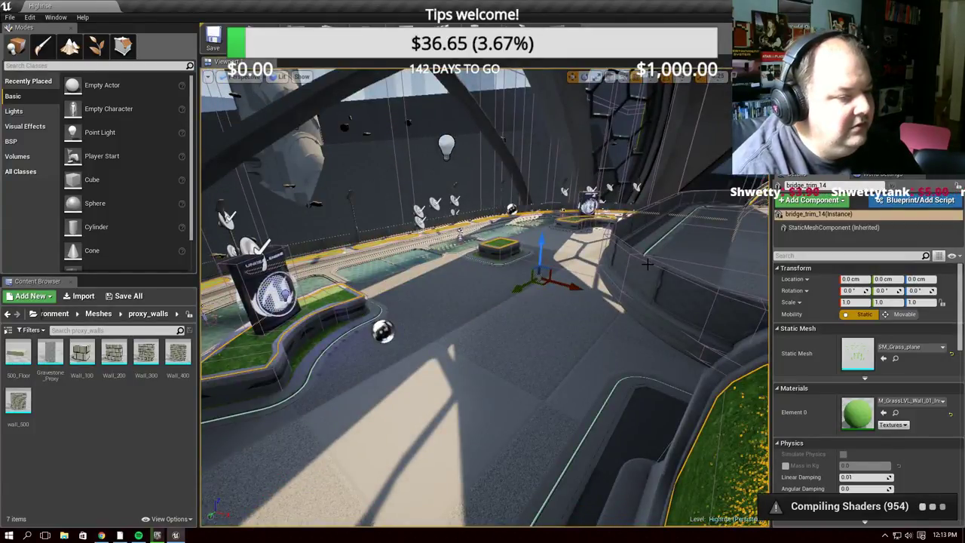
# Open the Play dropdown to review the play-test launch options
pyautogui.click(642, 66)
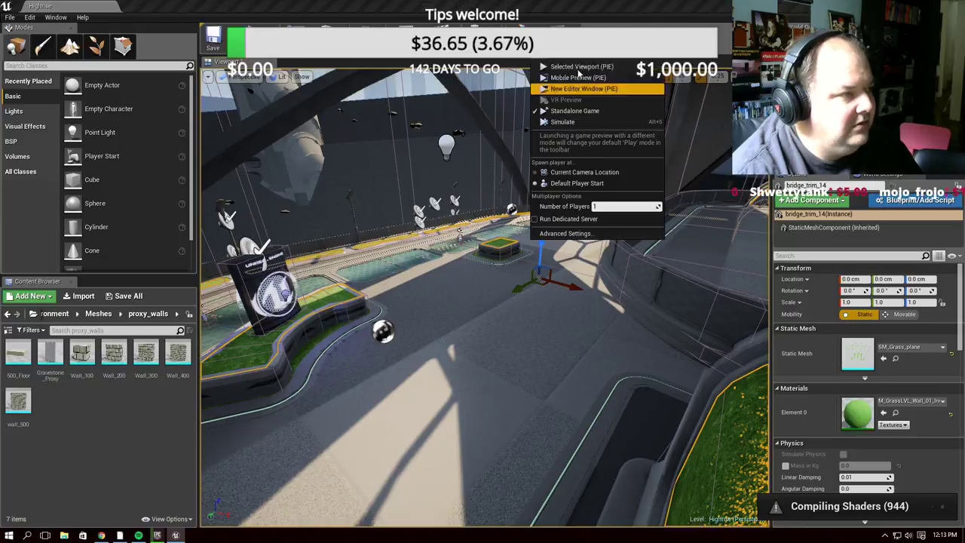
pyautogui.click(641, 75)
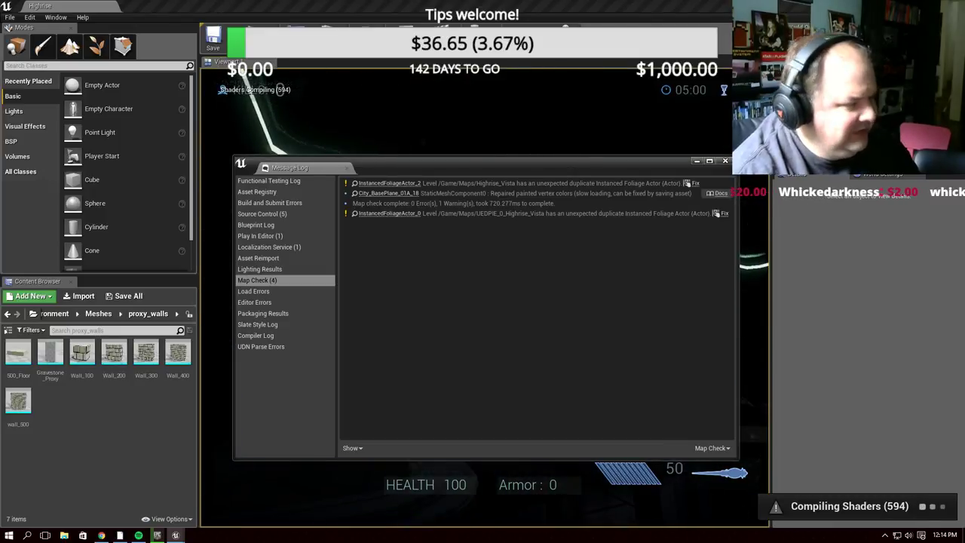
# Close the map-check Message Log and return mouse control to the running Highrise play test
pyautogui.press('super')
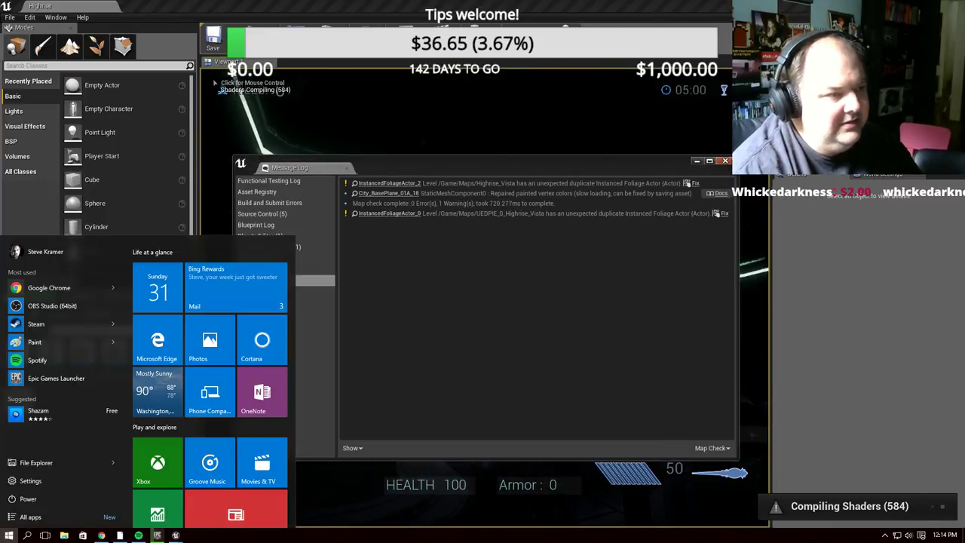
pyautogui.click(707, 153)
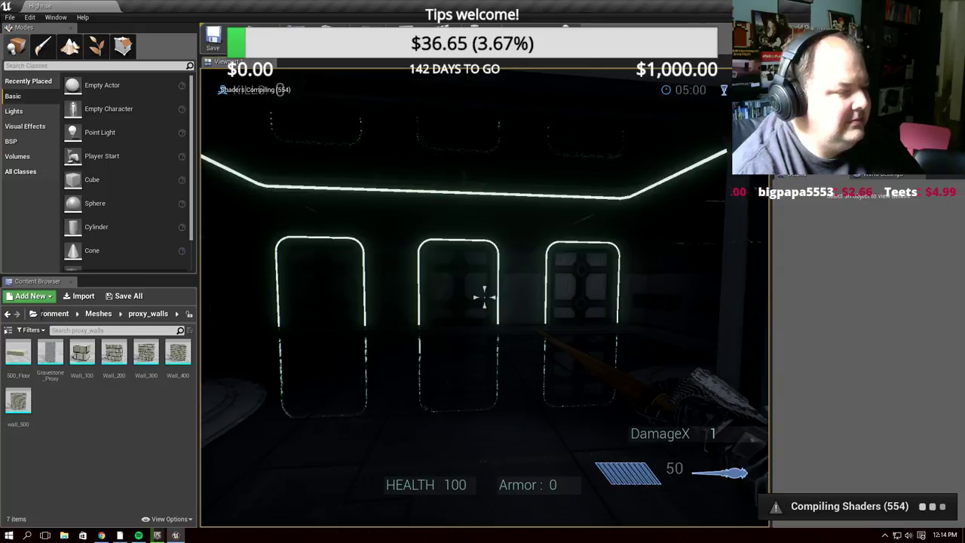
# Fire the weapon and walk past the Unreal sign along the curved walkway to the railing
pyautogui.click(484, 298)
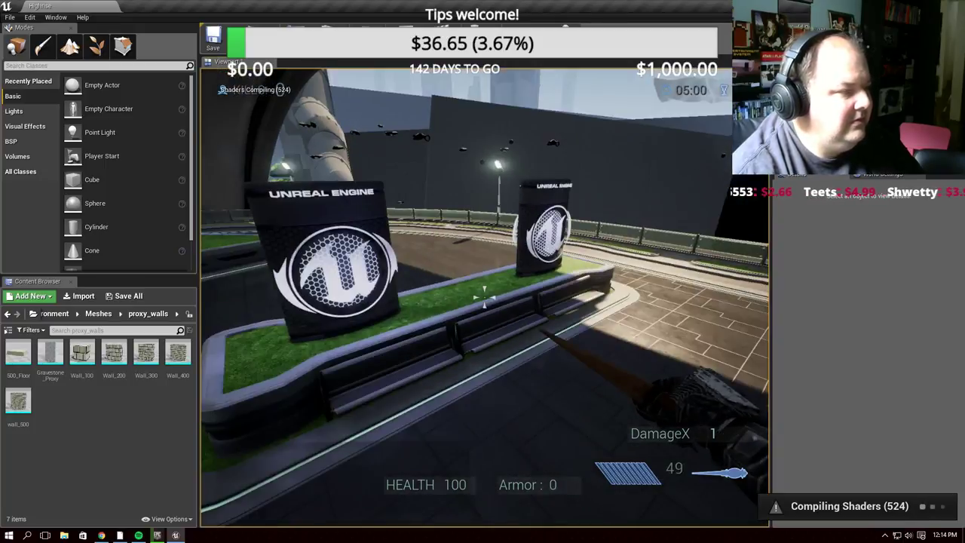
pyautogui.press('w')
pyautogui.press('w')
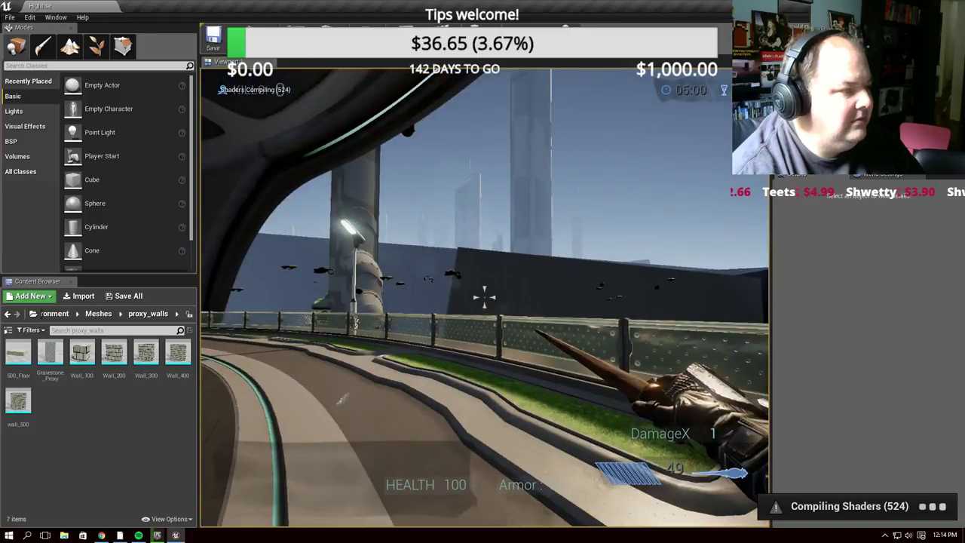
pyautogui.press('w')
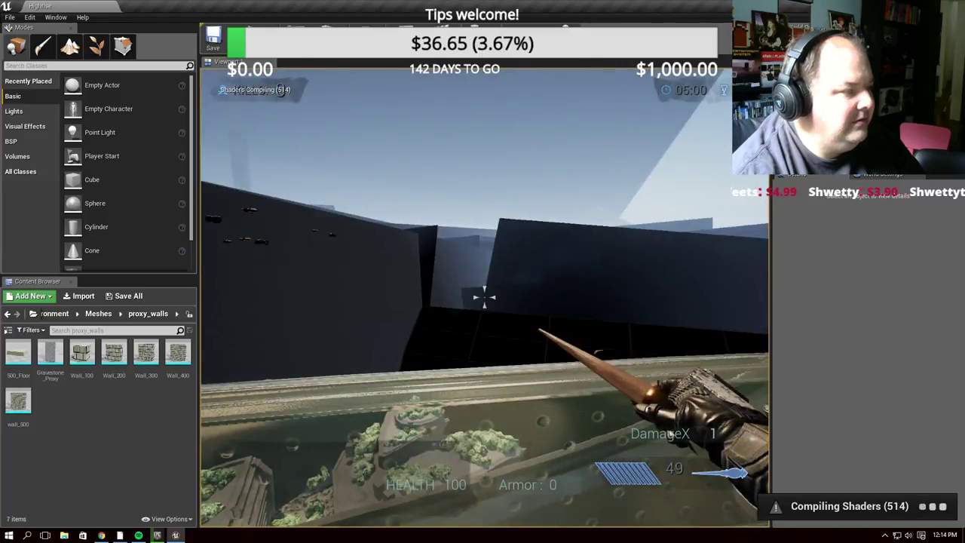
pyautogui.press('w')
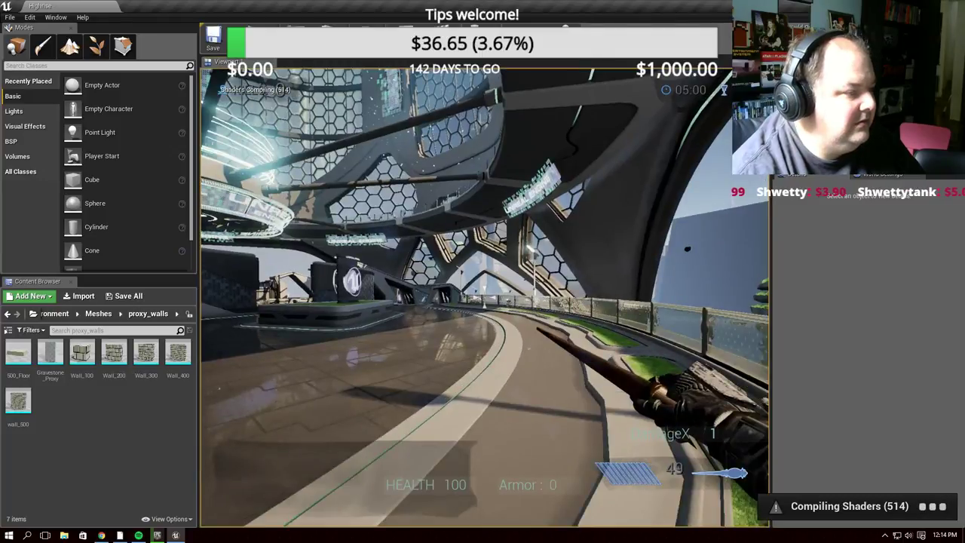
pyautogui.press('w')
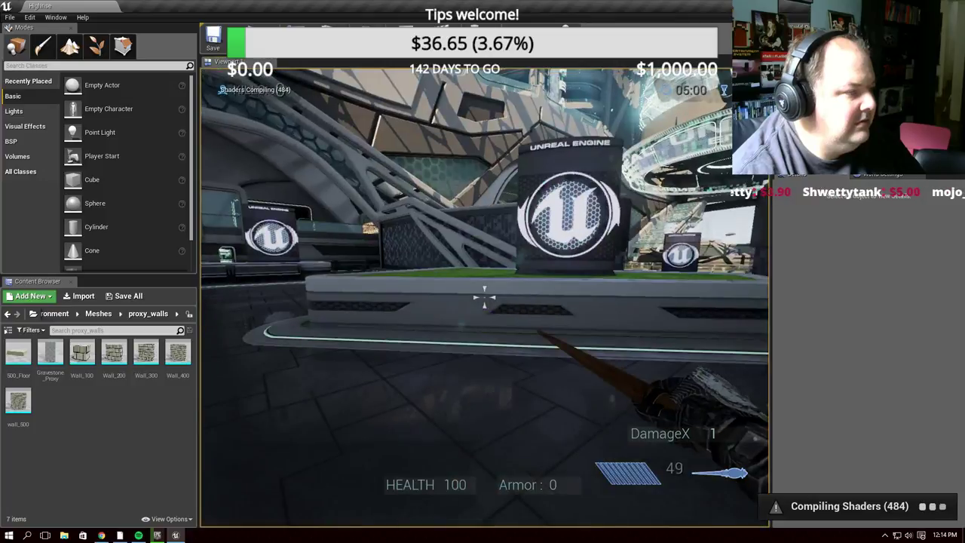
pyautogui.press('w')
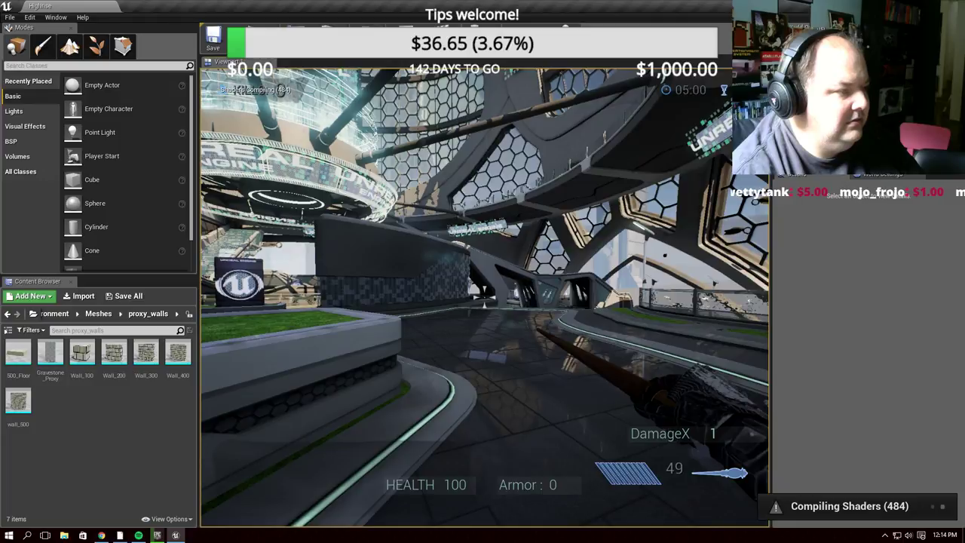
# Play the level in full screen with F11, shooting at the trash bin while exploring
pyautogui.press('F11')
pyautogui.click(482, 264)
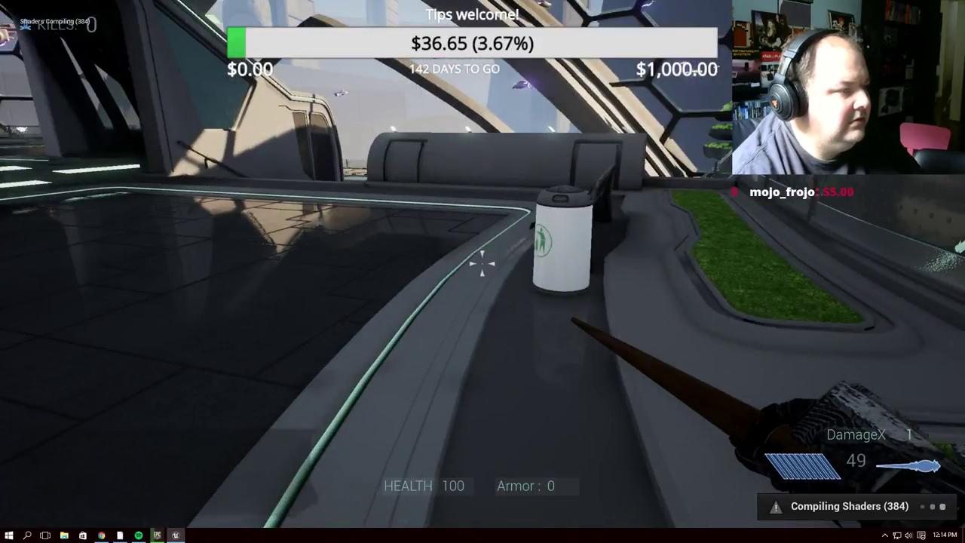
pyautogui.click(482, 263)
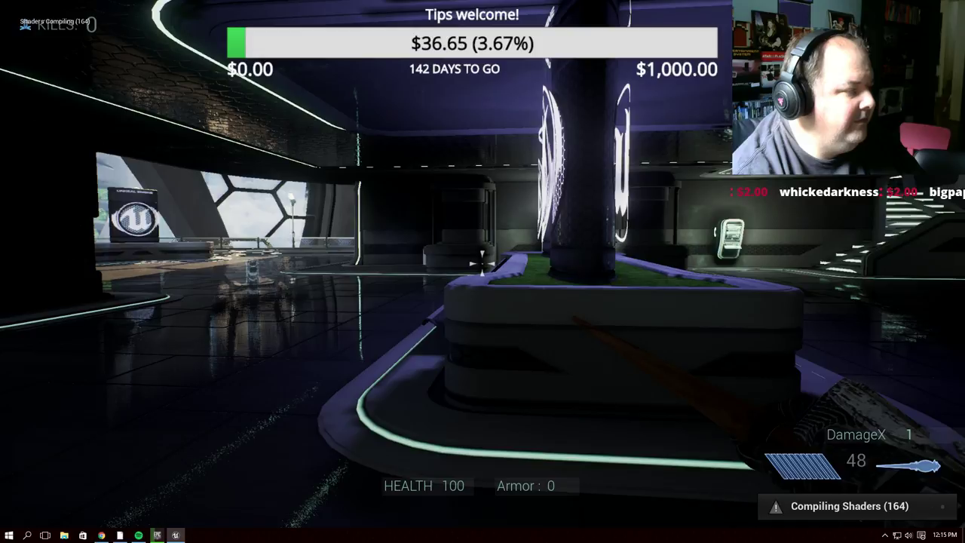
pyautogui.click(482, 262)
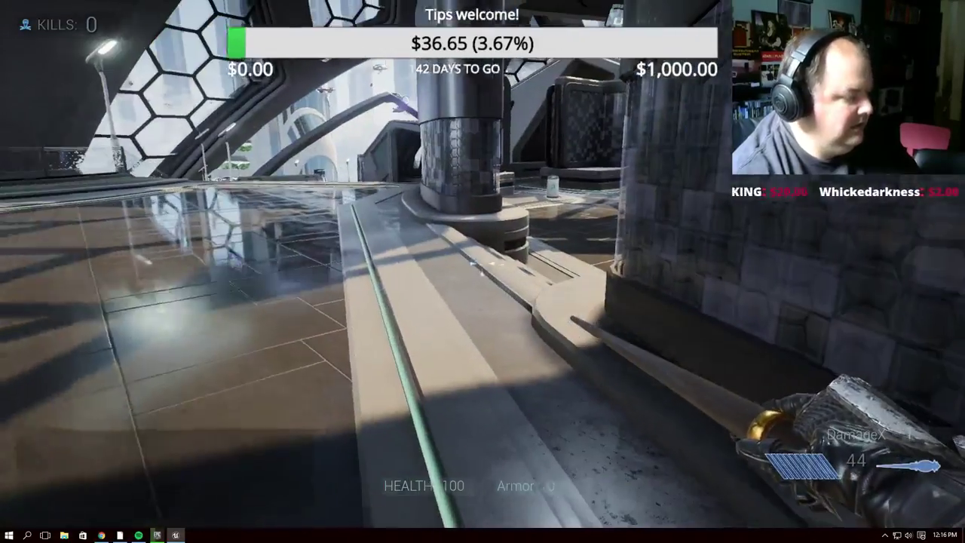
# Close Spotify from its taskbar menu, then stop the play-in-editor session with Esc
pyautogui.press('super')
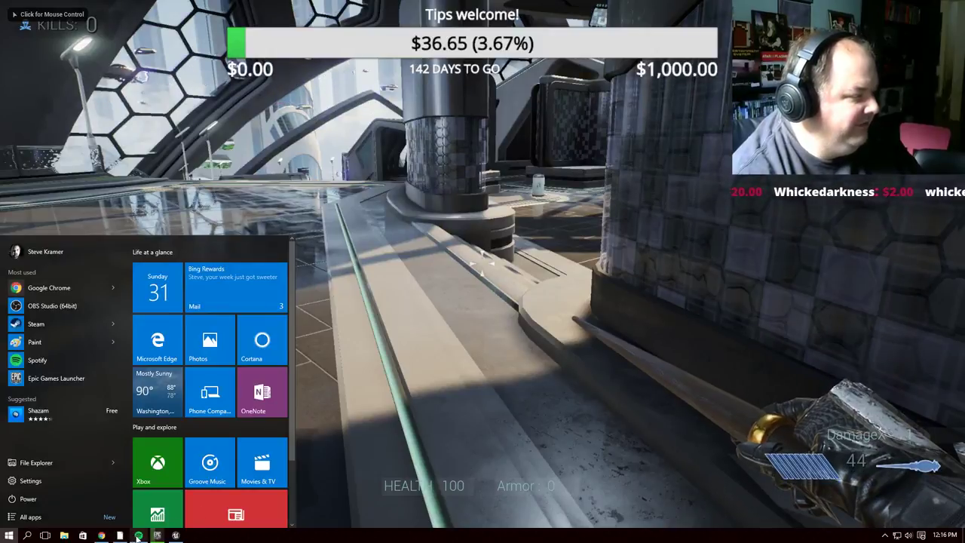
pyautogui.rightClick(138, 535)
pyautogui.click(112, 515)
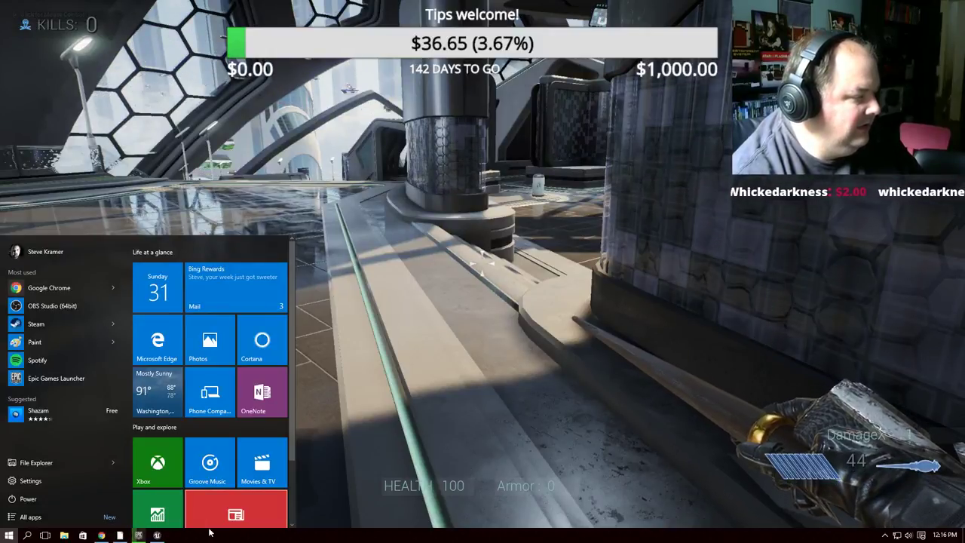
pyautogui.press('super')
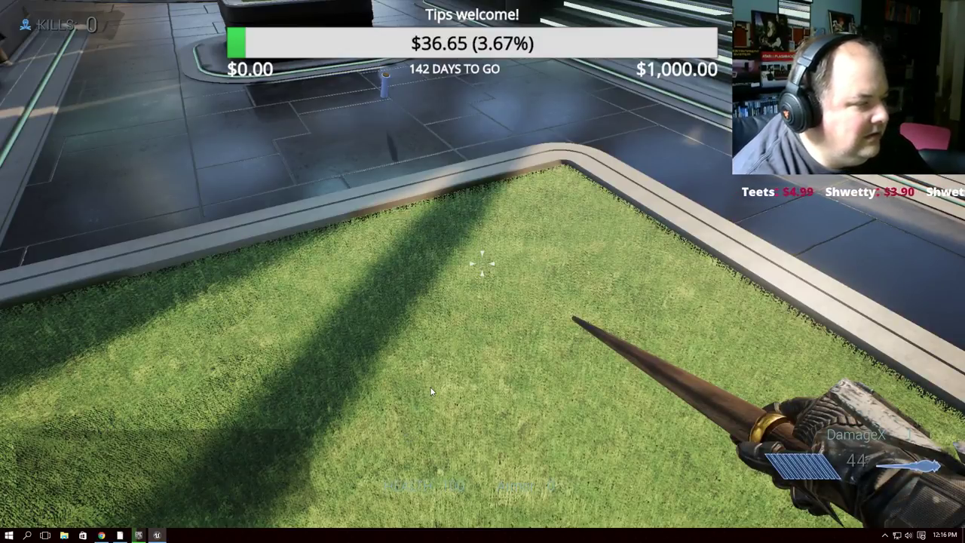
pyautogui.press('Escape')
# Fly the editor camera down into the flower-filled grass planter and leave immersive mode with F11
pyautogui.moveTo(482, 302)
pyautogui.mouseDown(button='right')
pyautogui.moveTo(452, 286)
pyautogui.moveTo(468, 272)
pyautogui.moveTo(483, 286)
pyautogui.mouseUp(button='right')
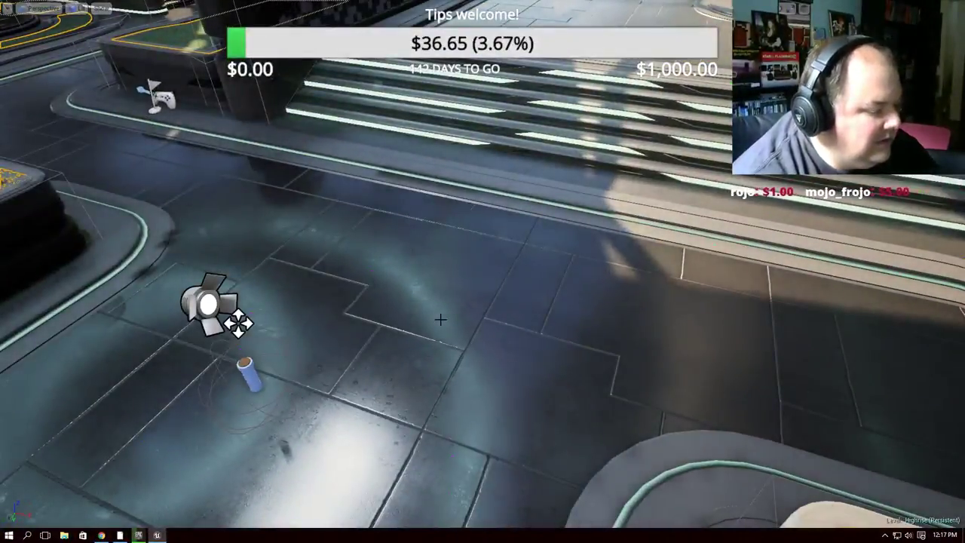
pyautogui.press('F11')
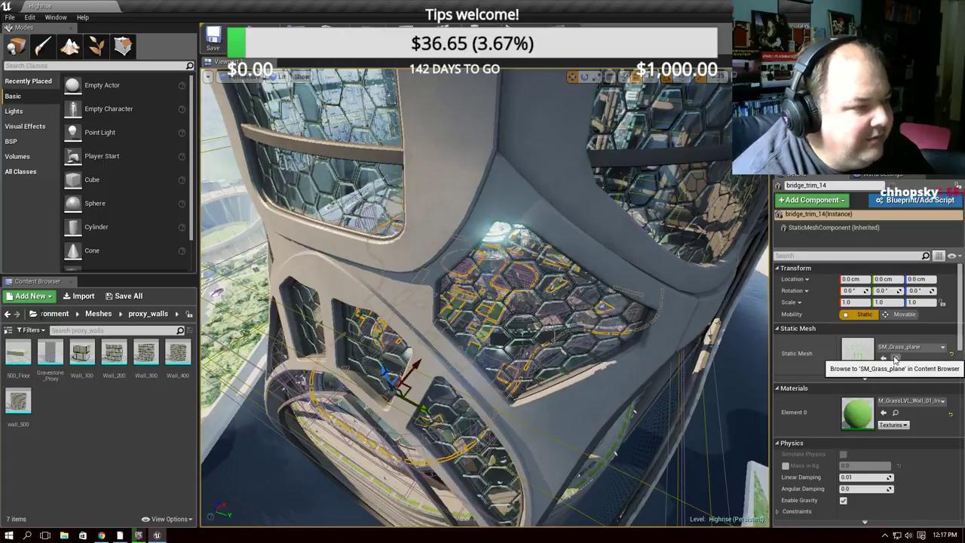
# Open SM_Grass_plane from the Content Browser in the Static Mesh Editor and orbit its grass tiles
pyautogui.click(895, 359)
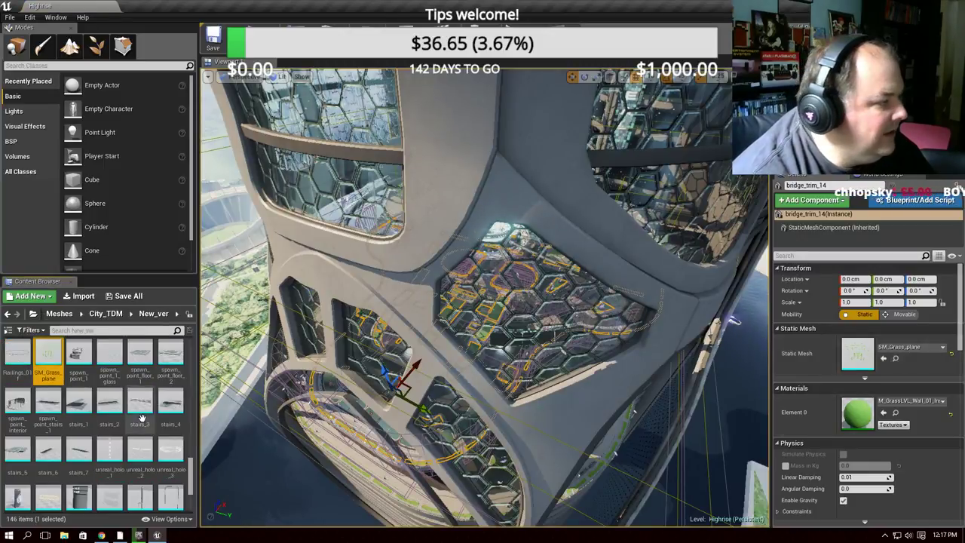
pyautogui.doubleClick(45, 354)
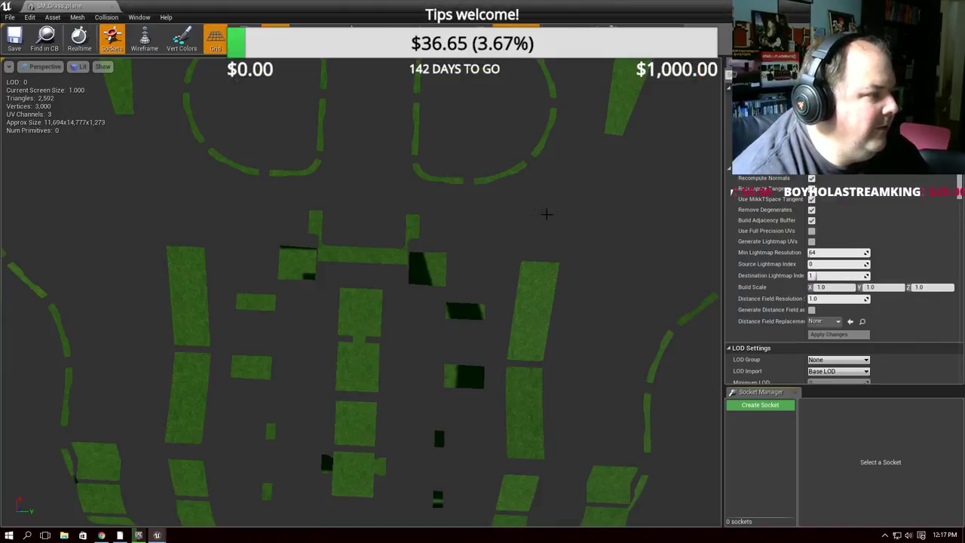
pyautogui.moveTo(546, 215)
pyautogui.mouseDown()
pyautogui.moveTo(483, 226)
pyautogui.moveTo(453, 256)
pyautogui.mouseUp()
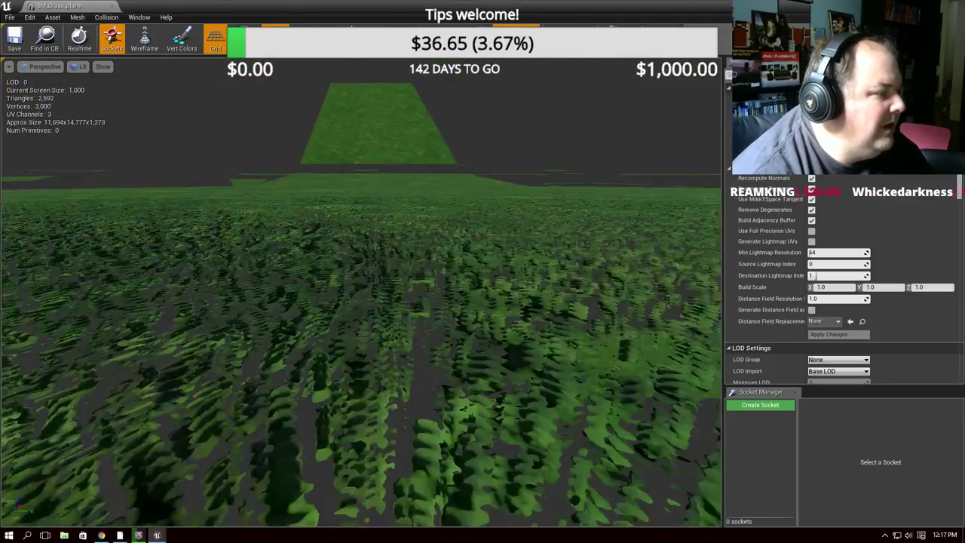
pyautogui.moveTo(452, 256)
pyautogui.mouseDown()
pyautogui.moveTo(453, 301)
pyautogui.moveTo(452, 287)
pyautogui.mouseUp()
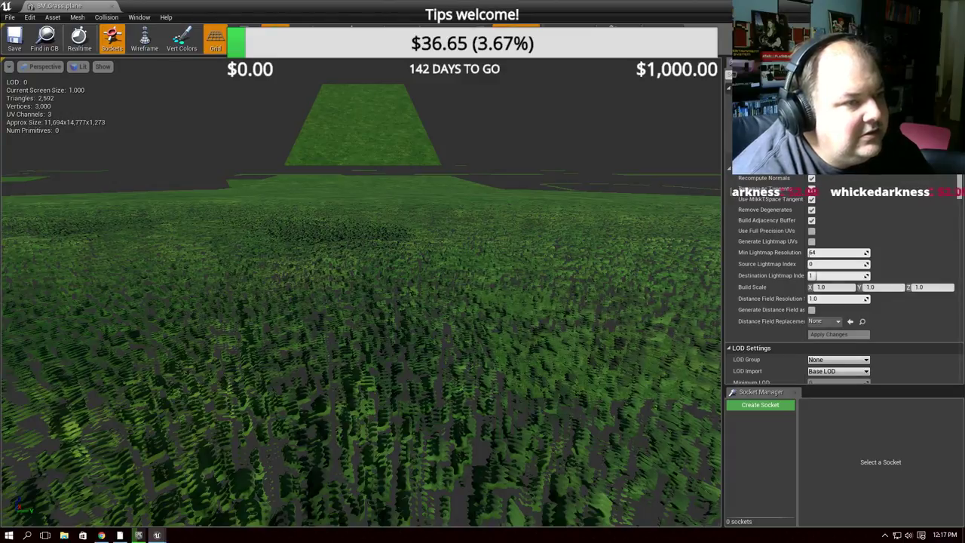
pyautogui.scroll(-3, 902, 176)
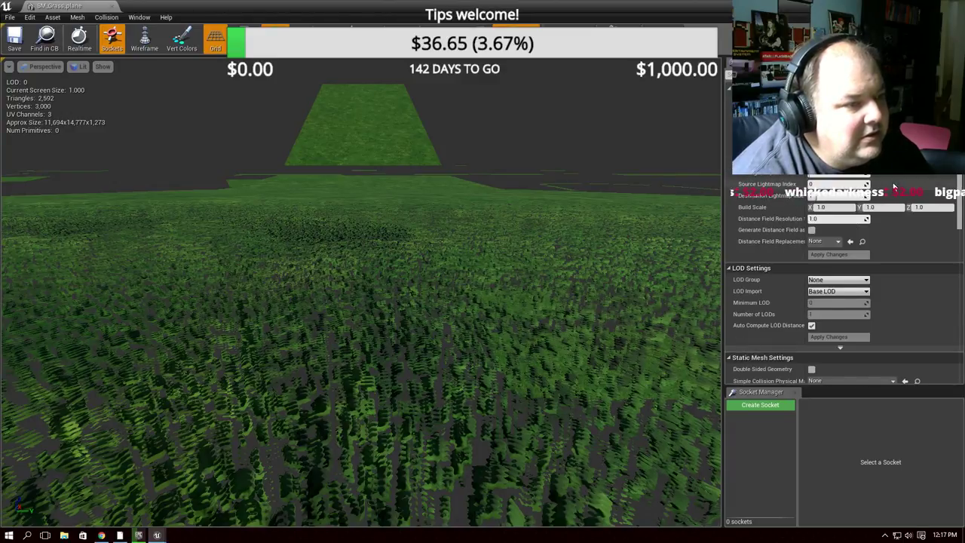
pyautogui.scroll(3, 902, 172)
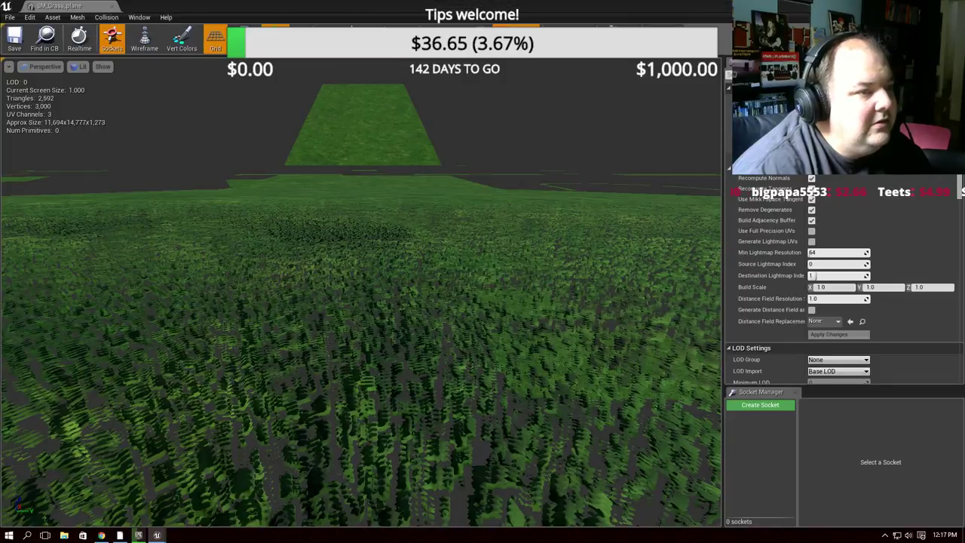
pyautogui.moveTo(603, 256); pyautogui.dragTo(602, 255)
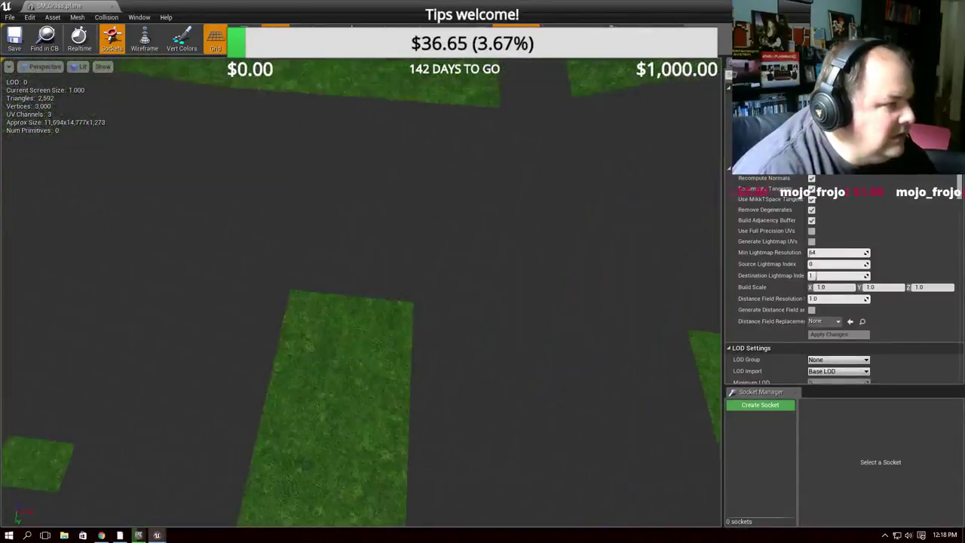
pyautogui.moveTo(690, 199); pyautogui.dragTo(689, 200)
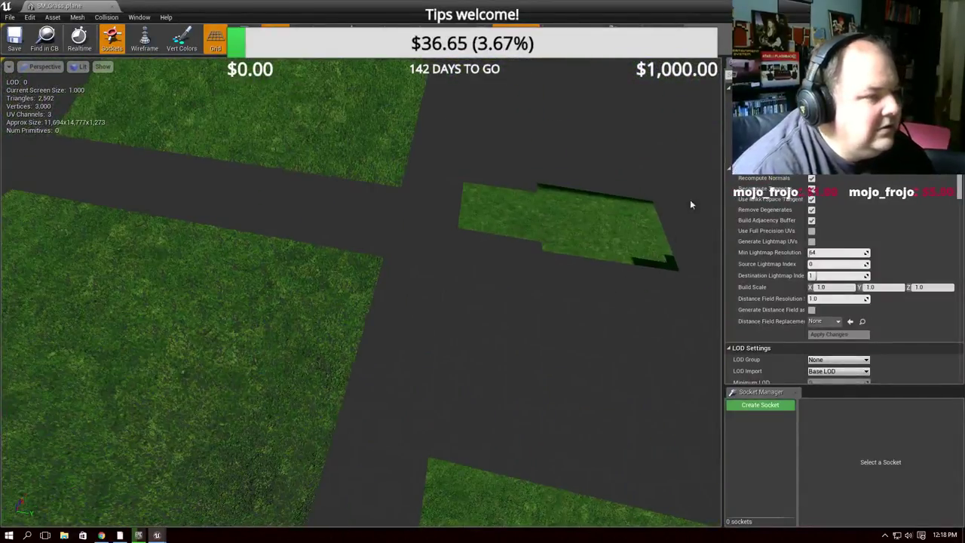
pyautogui.click(117, 7)
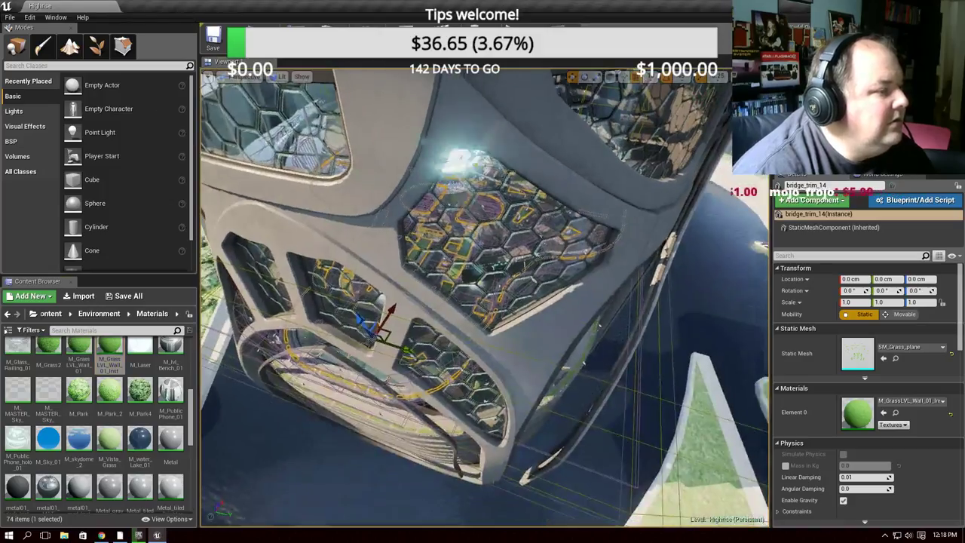
pyautogui.moveTo(483, 301); pyautogui.dragTo(482, 302)
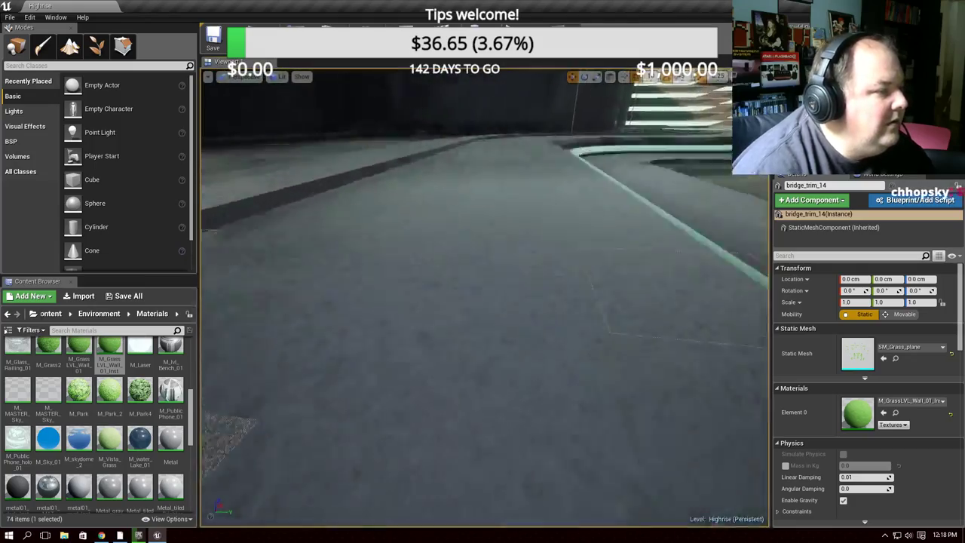
pyautogui.moveTo(587, 200); pyautogui.dragTo(586, 200)
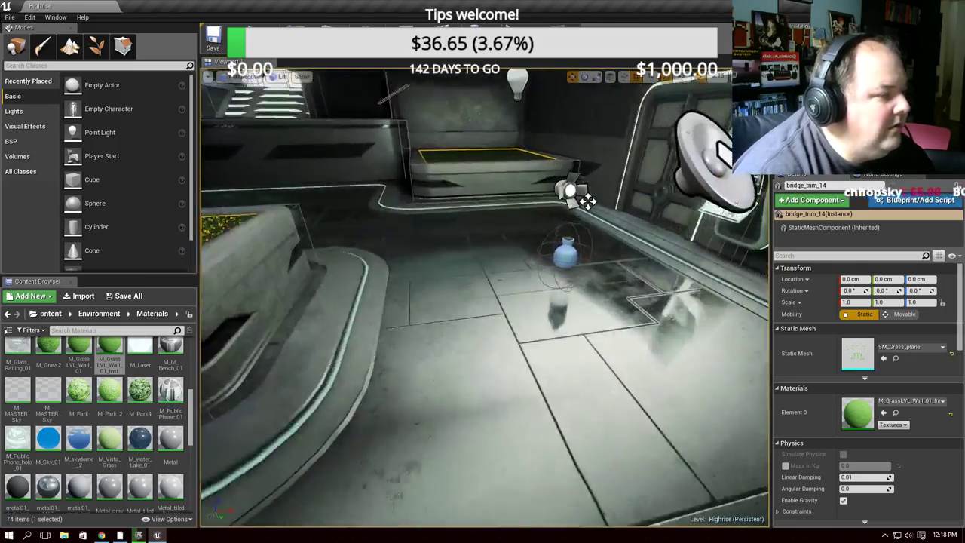
pyautogui.moveTo(381, 226); pyautogui.dragTo(381, 226)
pyautogui.click(445, 312)
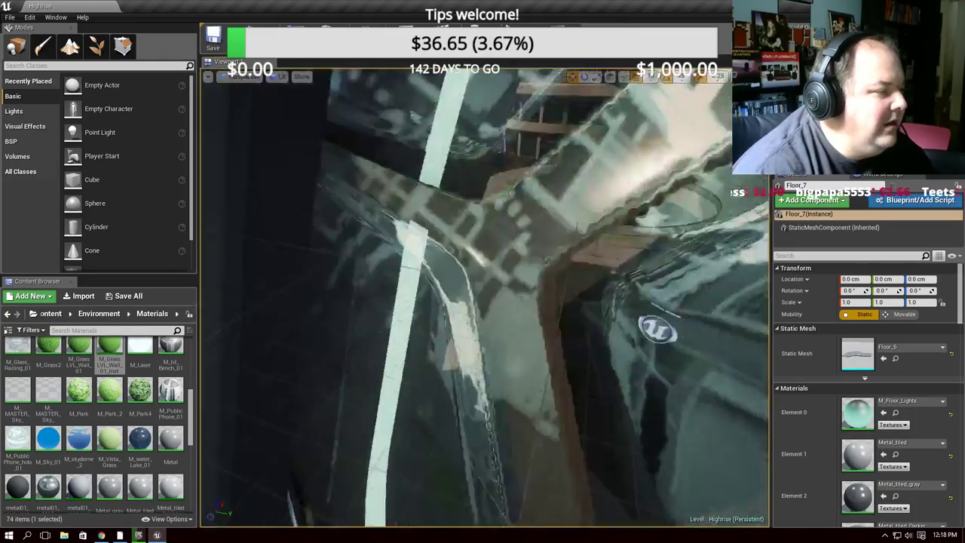
pyautogui.press('w')
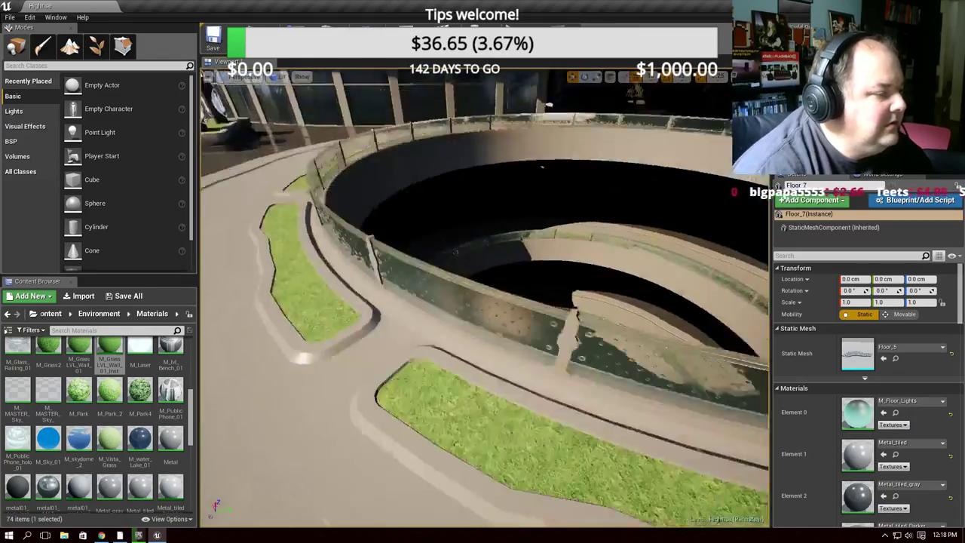
pyautogui.press('w')
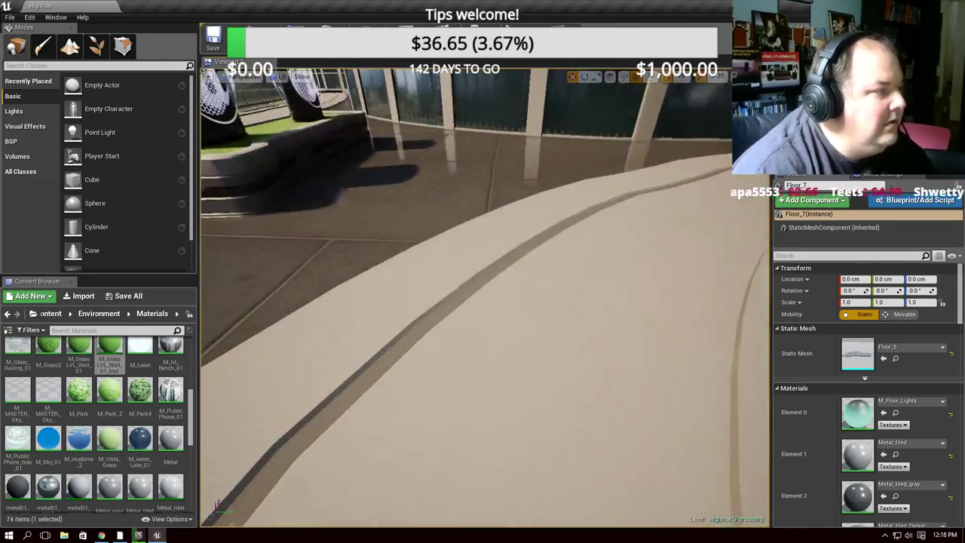
pyautogui.press('w')
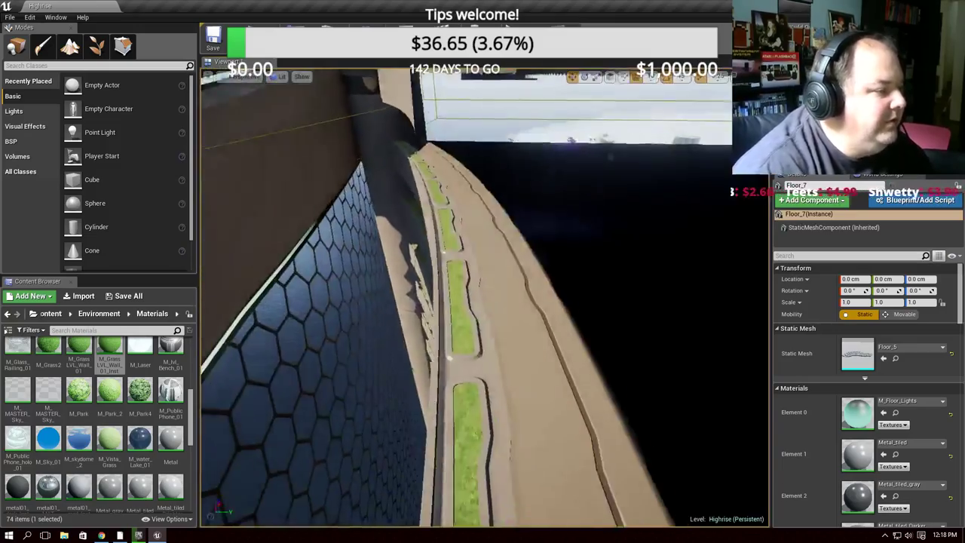
pyautogui.press('w')
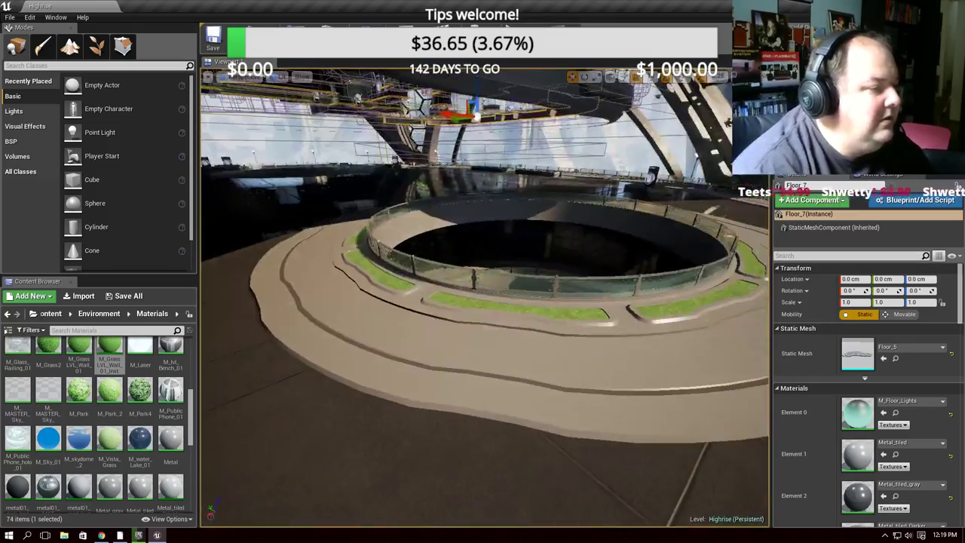
pyautogui.press('w')
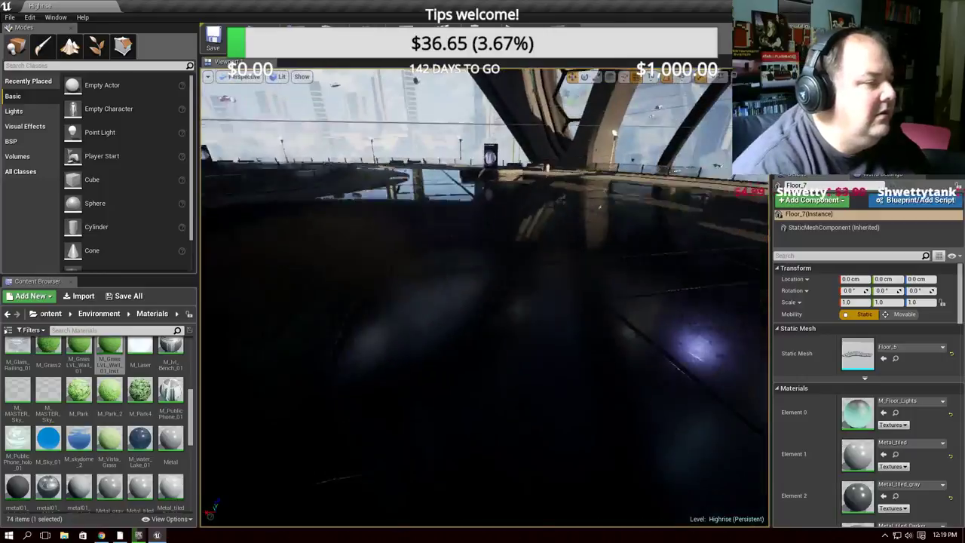
pyautogui.press('Escape')
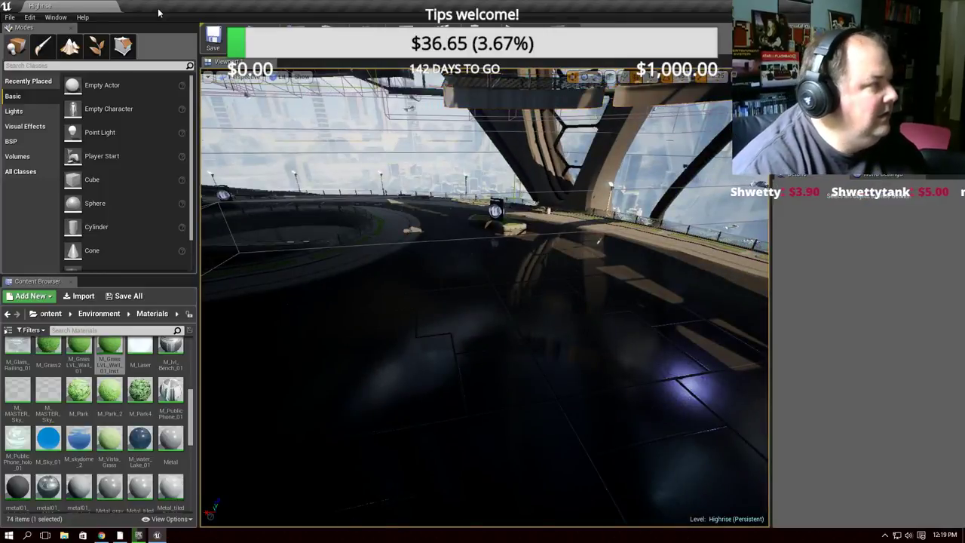
# Bring up File > Open Level, then cancel the level picker without loading anything
pyautogui.click(7, 21)
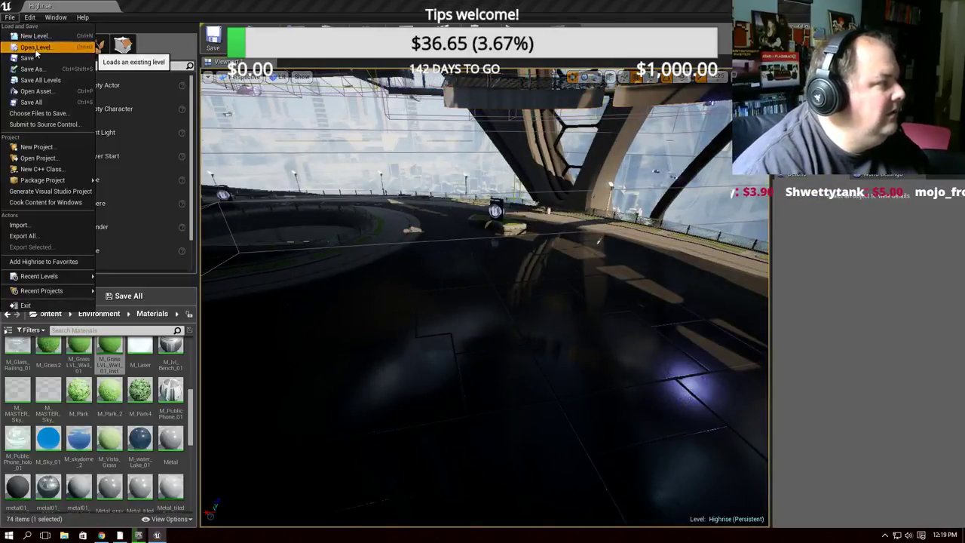
pyautogui.click(36, 51)
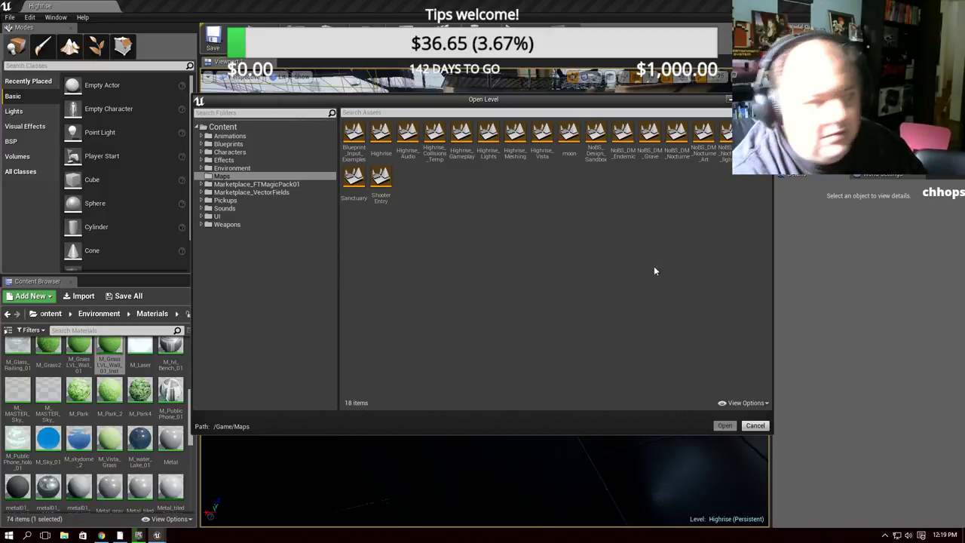
pyautogui.press('Escape')
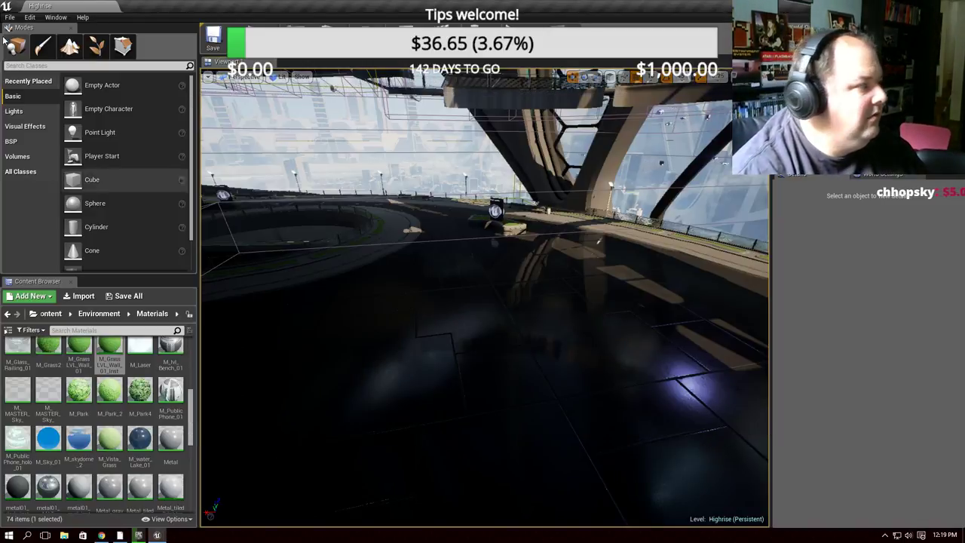
# Reopen the File menu, then switch to the Epic Games launcher and minimize it
pyautogui.hotkey('alt', 'f')
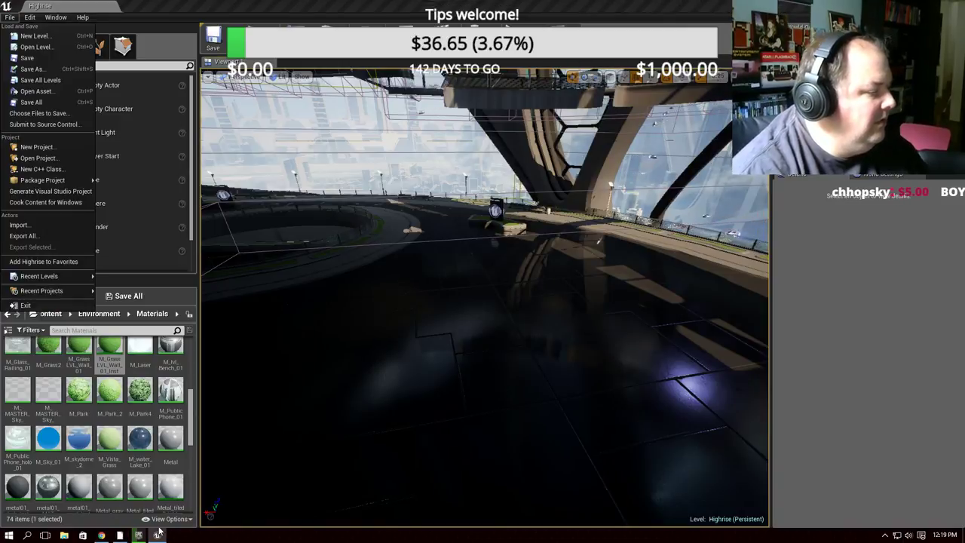
pyautogui.click(159, 536)
pyautogui.click(138, 535)
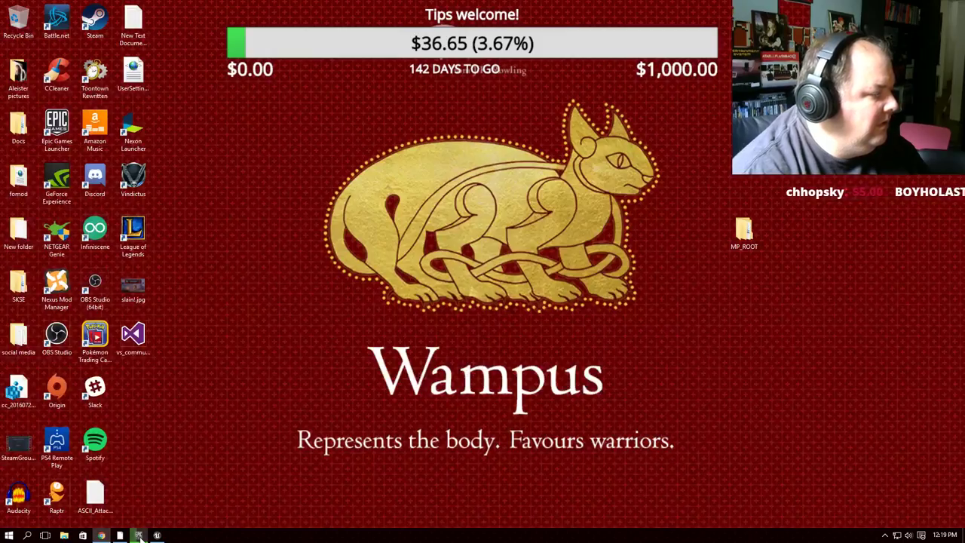
# Restore the Epic Games launcher's Library page, then return to the Unreal editor with Highrise
pyautogui.click(139, 536)
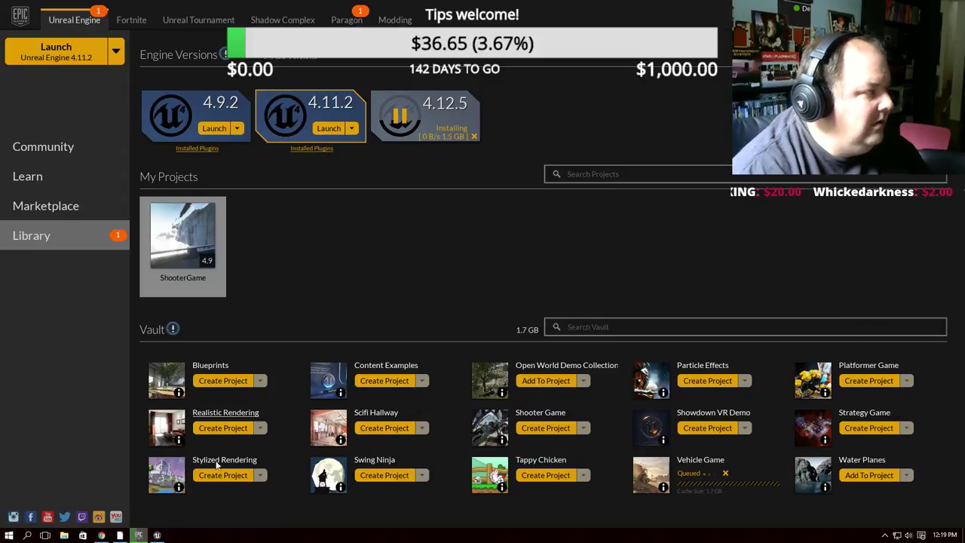
pyautogui.click(157, 536)
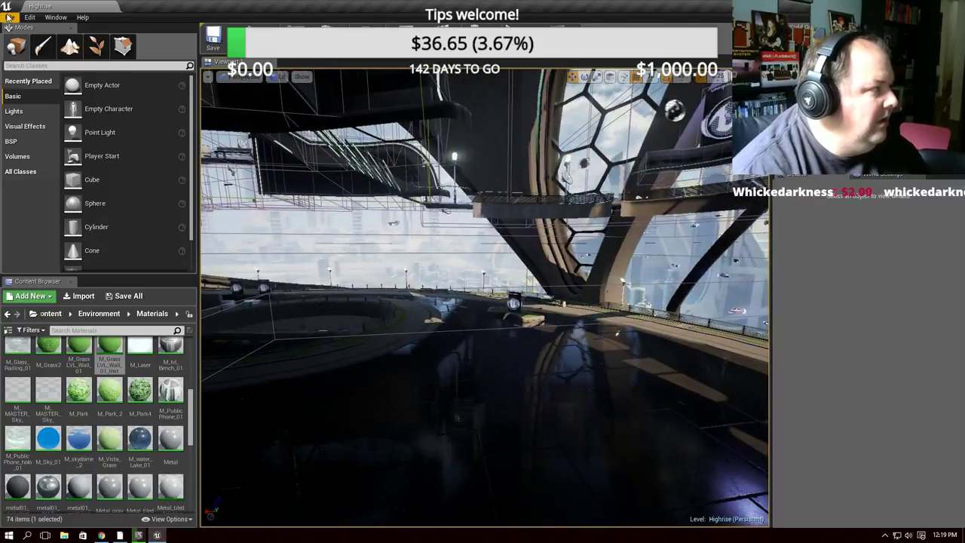
# Load the NoBS_DM_Grave map from the Maps folder through File > Open Level
pyautogui.click(10, 17)
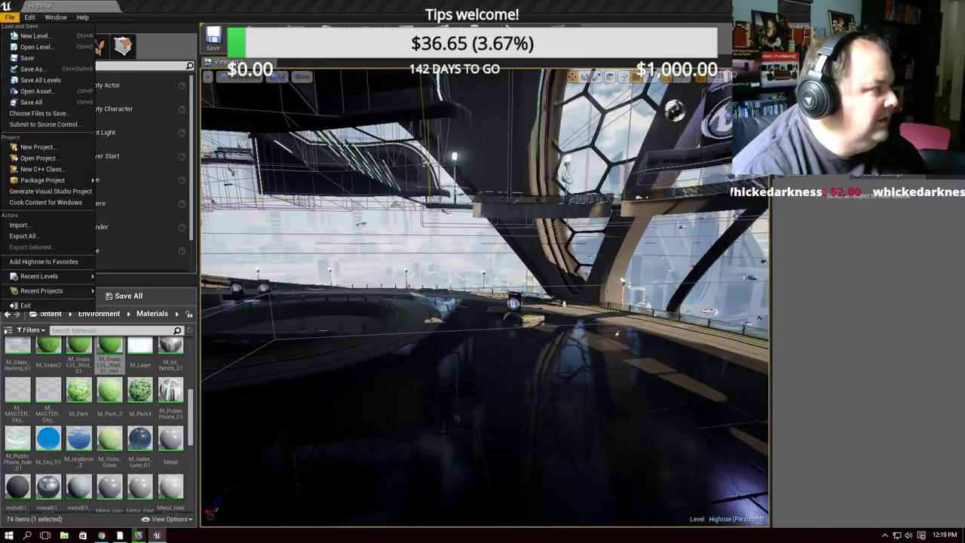
pyautogui.click(31, 44)
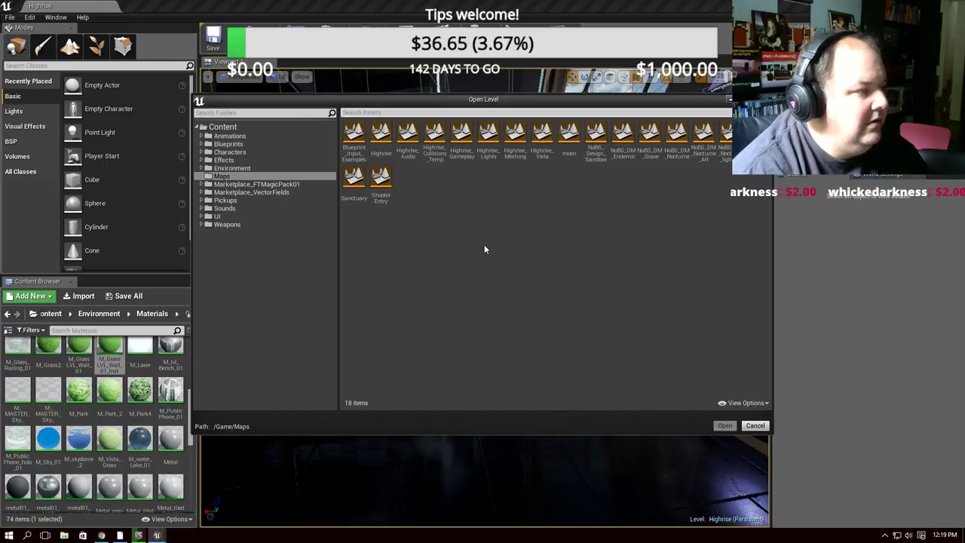
pyautogui.click(650, 137)
pyautogui.doubleClick(649, 137)
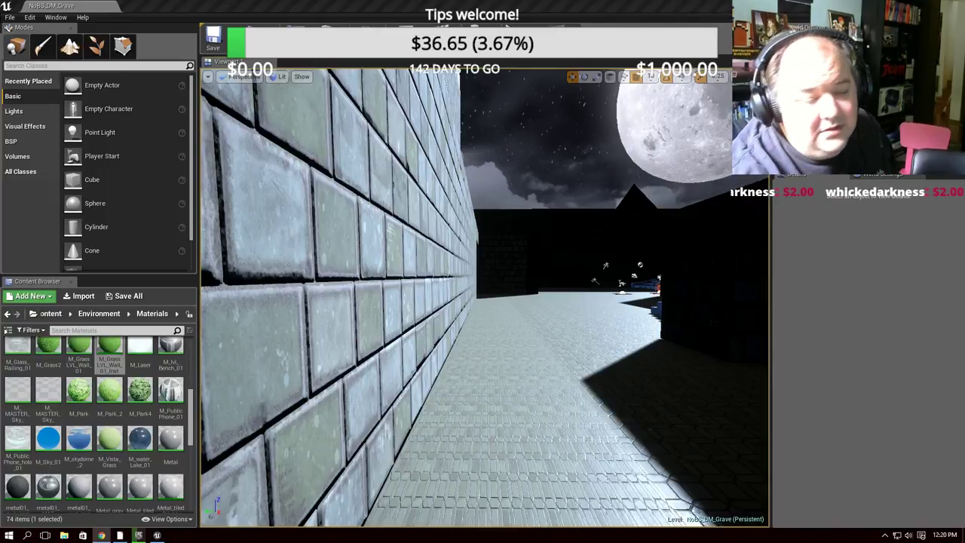
pyautogui.moveTo(483, 301)
pyautogui.mouseDown()
pyautogui.moveTo(528, 249)
pyautogui.moveTo(483, 302)
pyautogui.moveTo(498, 286)
pyautogui.mouseUp()
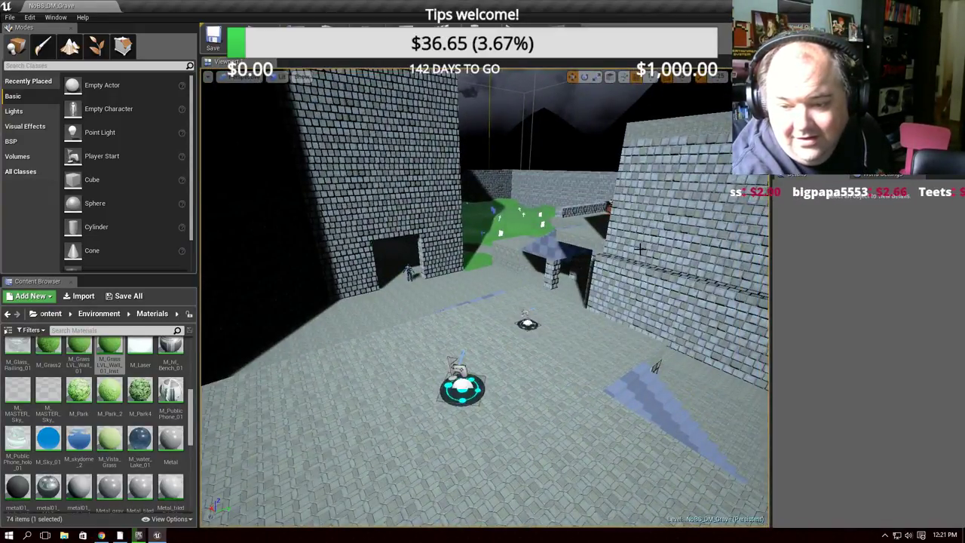
pyautogui.moveTo(498, 287); pyautogui.dragTo(483, 301)
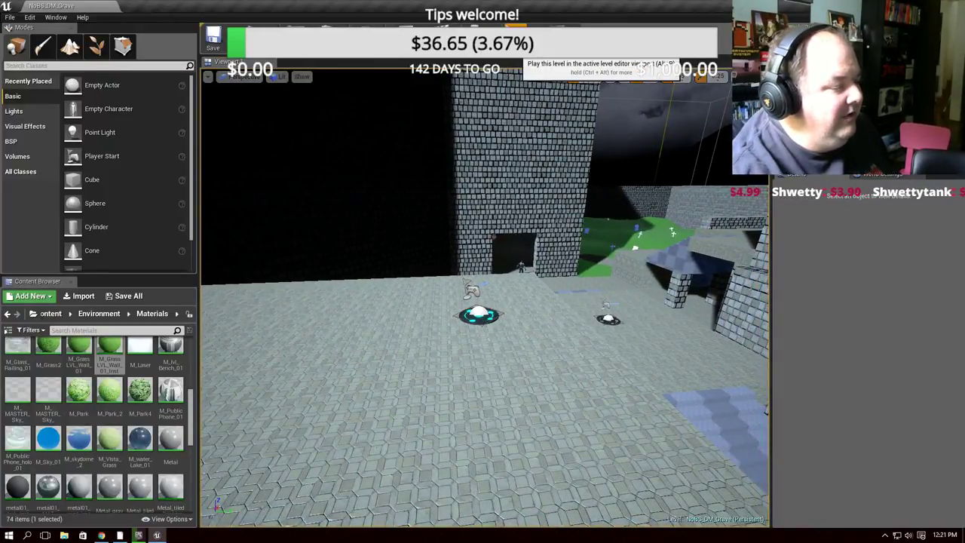
pyautogui.hotkey('alt', 'p')
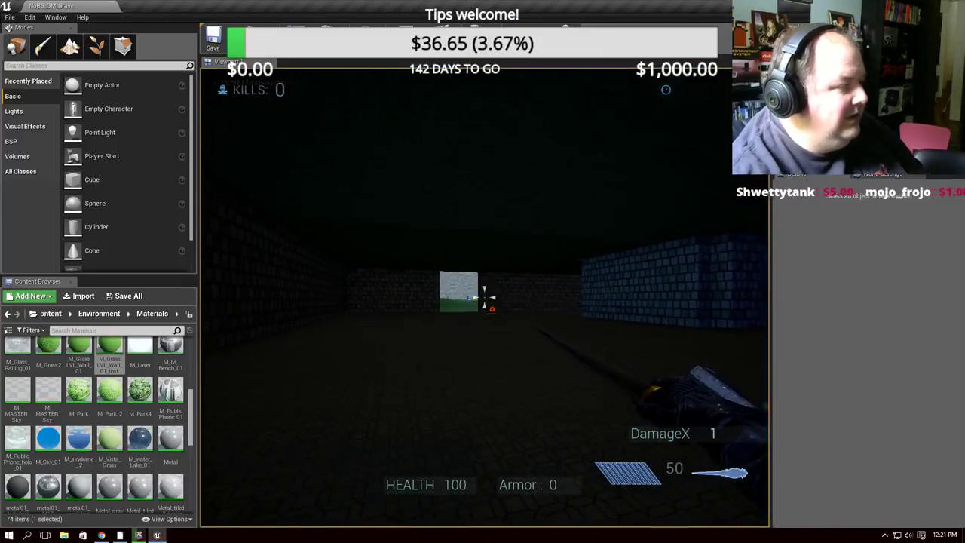
pyautogui.press('Escape')
pyautogui.scroll(4, 297, 378)
pyautogui.scroll(4, 297, 377)
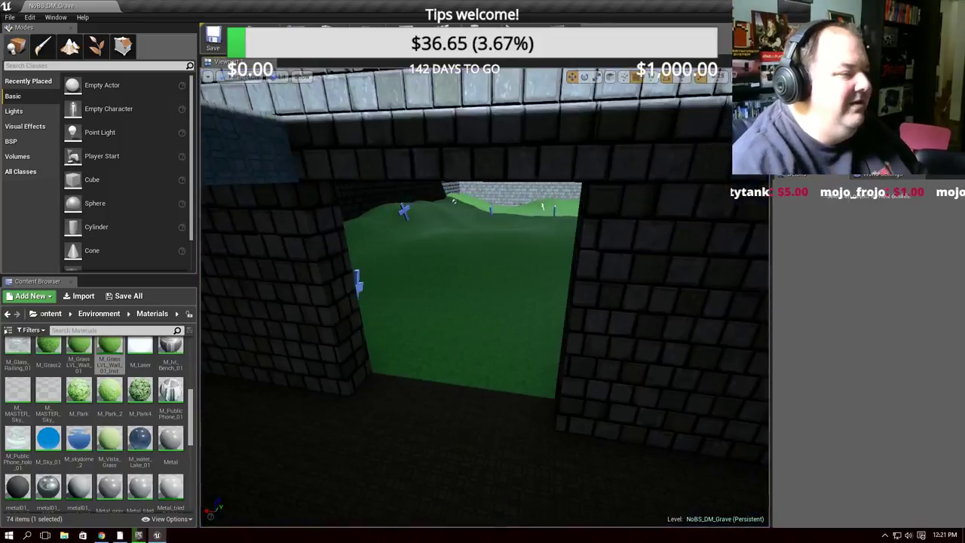
pyautogui.scroll(4, 297, 378)
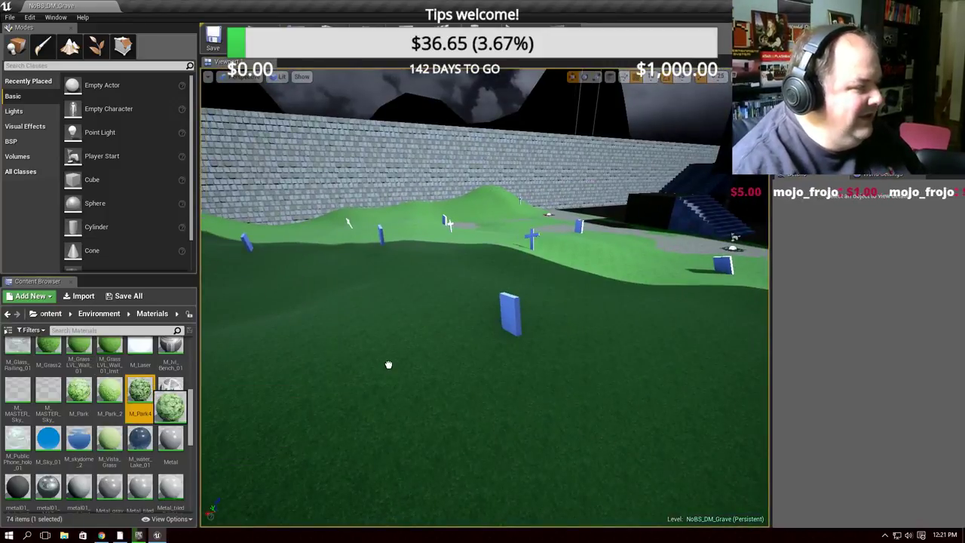
# Assign the M_Park4 grass material as the graveyard landscape's Landscape Material
pyautogui.moveTo(139, 389); pyautogui.dragTo(432, 379)
pyautogui.moveTo(416, 284); pyautogui.dragTo(421, 263)
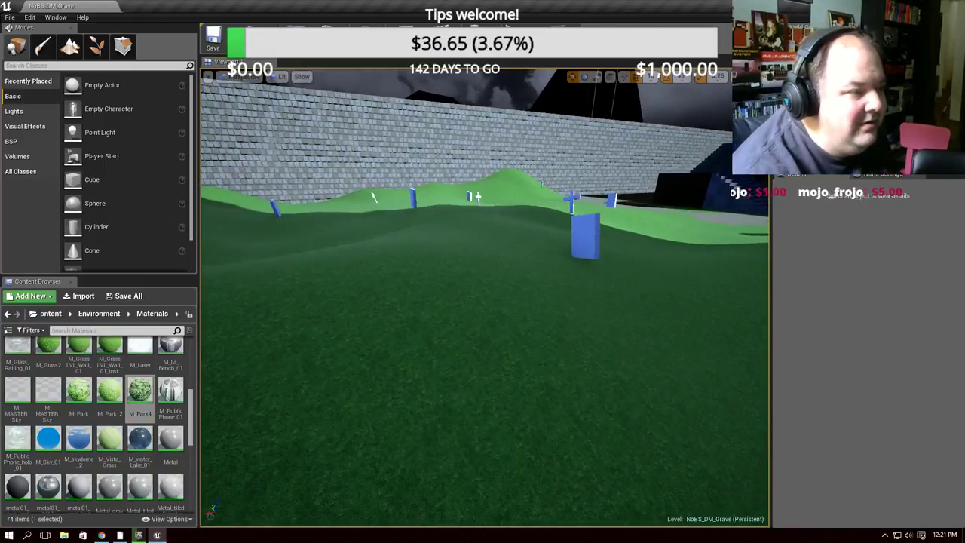
pyautogui.click(560, 249)
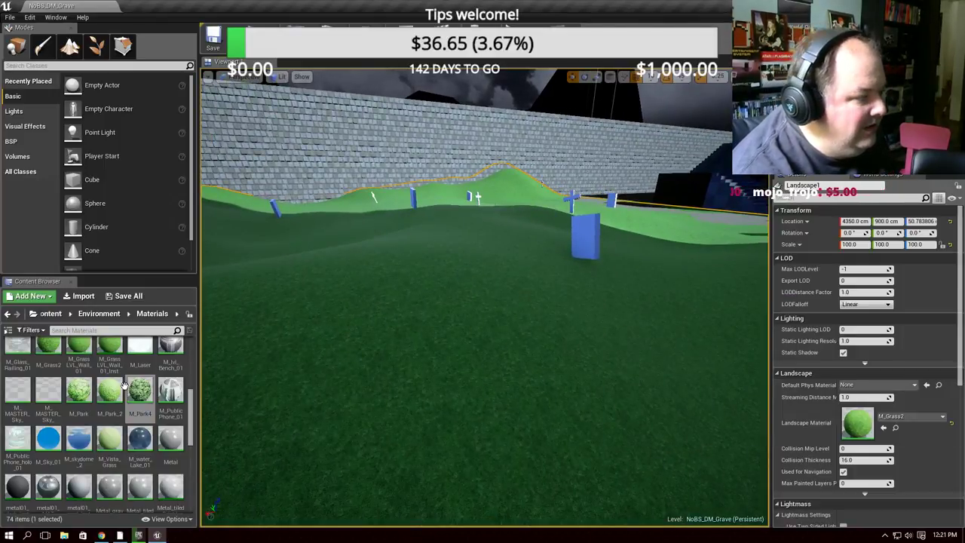
pyautogui.click(884, 429)
# Look over the retextured landscape toward the dark building, stairs and graves
pyautogui.moveTo(560, 337); pyautogui.dragTo(528, 335, button='right')
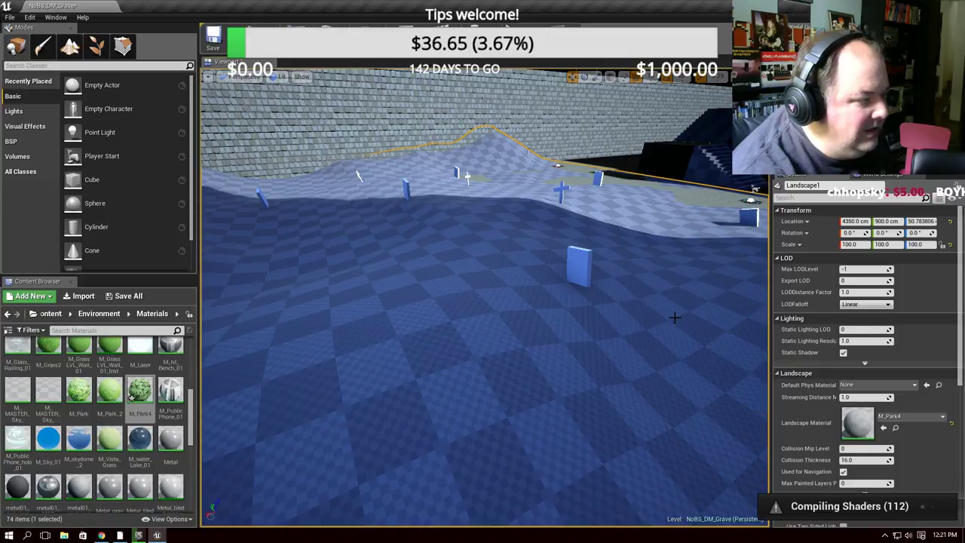
pyautogui.moveTo(580, 327); pyautogui.dragTo(528, 327, button='right')
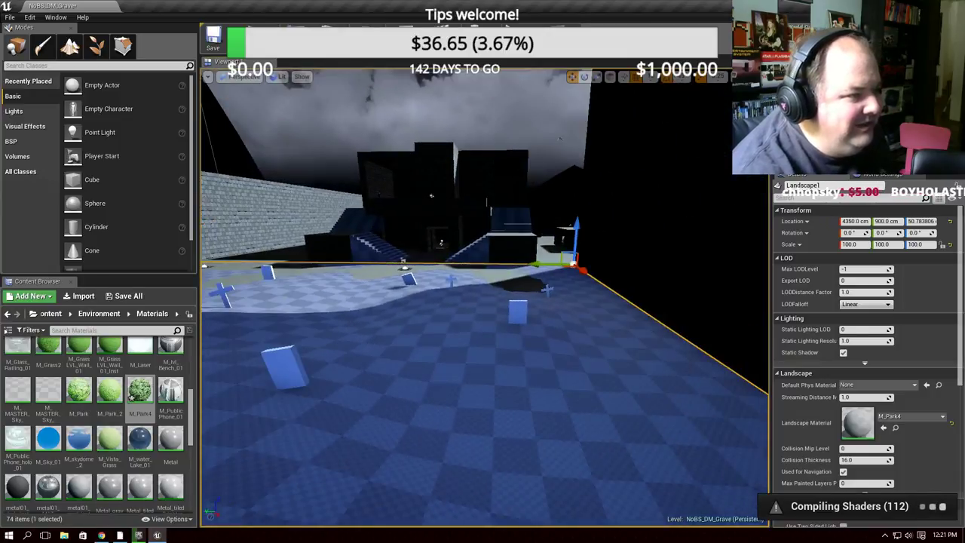
pyautogui.moveTo(274, 270); pyautogui.dragTo(275, 226)
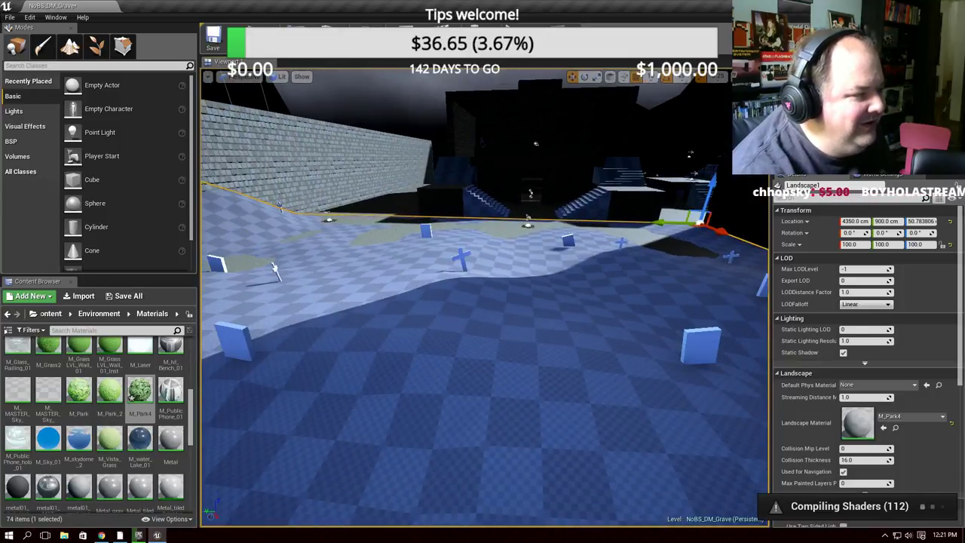
pyautogui.moveTo(274, 270)
pyautogui.mouseDown()
pyautogui.moveTo(316, 264)
pyautogui.moveTo(301, 256)
pyautogui.moveTo(227, 272)
pyautogui.mouseUp()
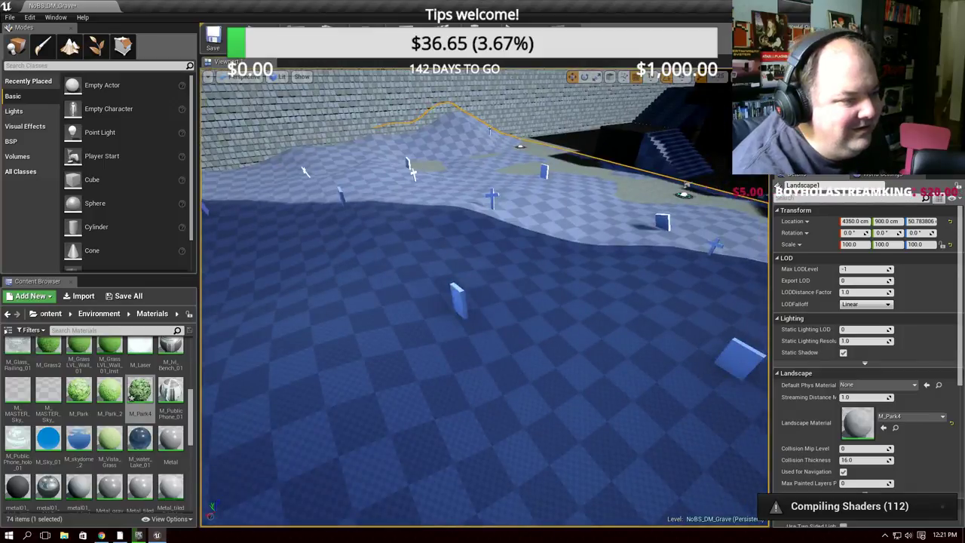
pyautogui.moveTo(560, 334); pyautogui.dragTo(543, 332)
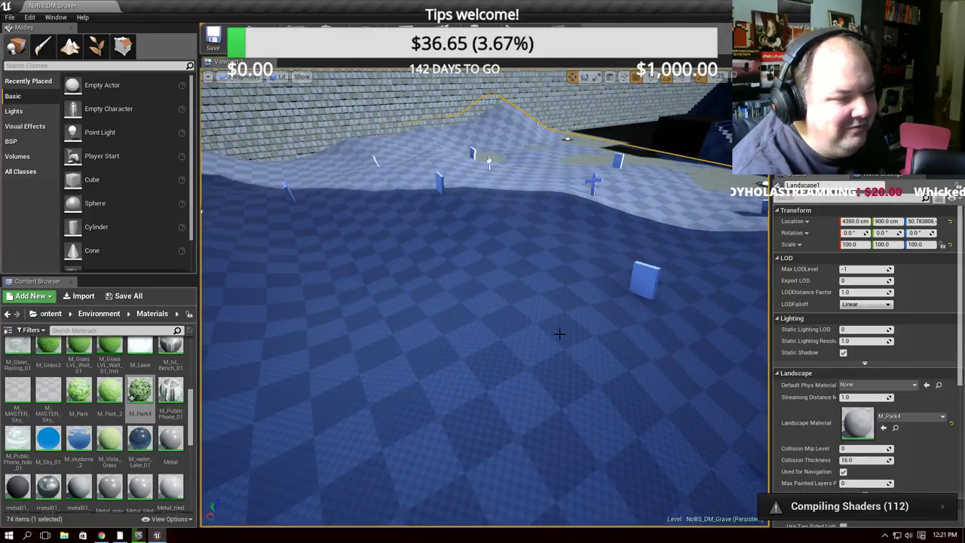
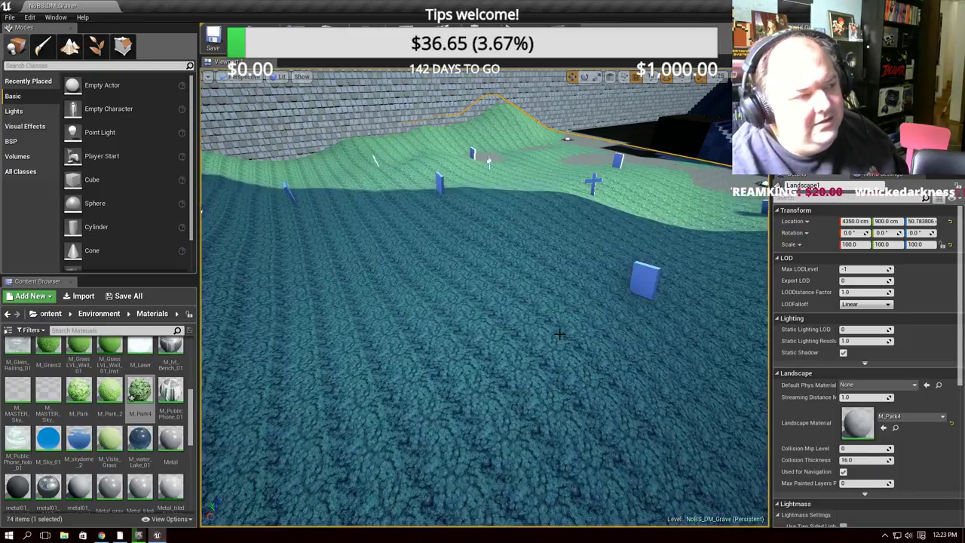
# Fly the camera over the graveyard hills to inspect the bluish ground up close
pyautogui.moveTo(560, 334)
pyautogui.mouseDown(button='right')
pyautogui.moveTo(554, 377)
pyautogui.moveTo(682, 194)
pyautogui.moveTo(498, 195)
pyautogui.mouseUp(button='right')
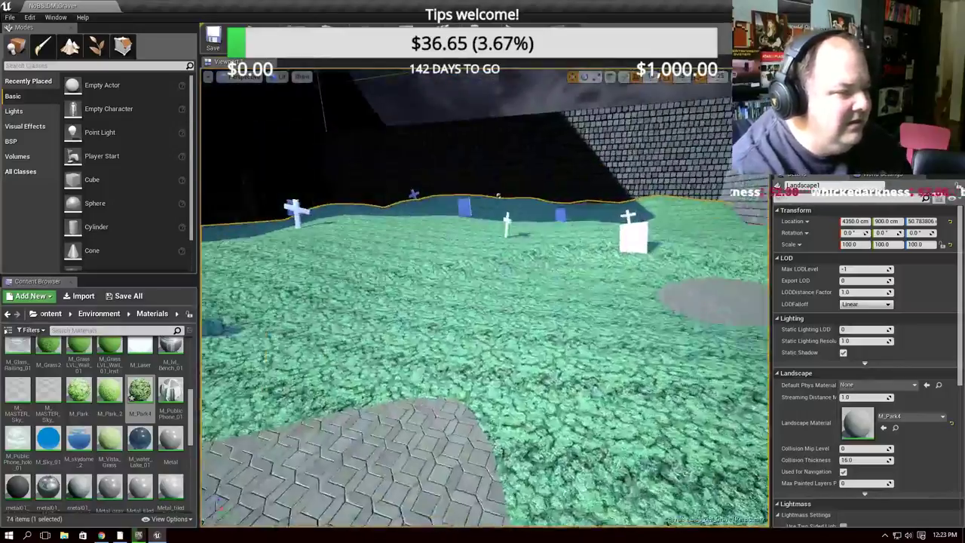
pyautogui.moveTo(556, 284); pyautogui.dragTo(556, 285, button='right')
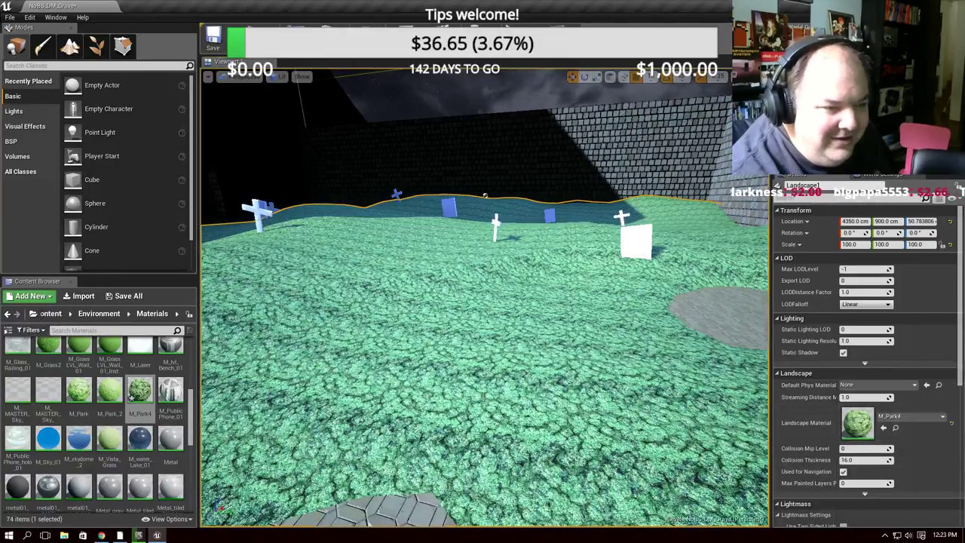
pyautogui.moveTo(959, 363); pyautogui.dragTo(961, 534)
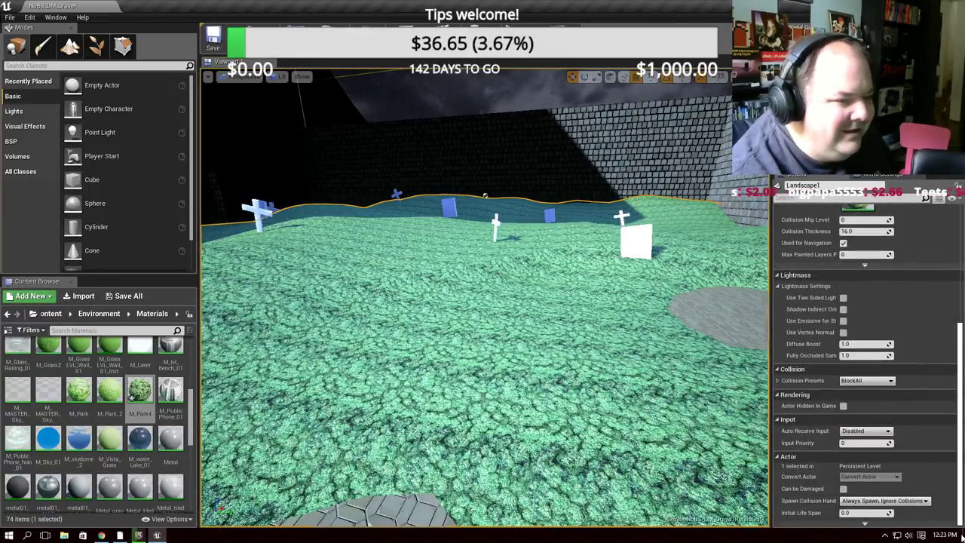
pyautogui.scroll(3, 961, 474)
pyautogui.scroll(5, 960, 473)
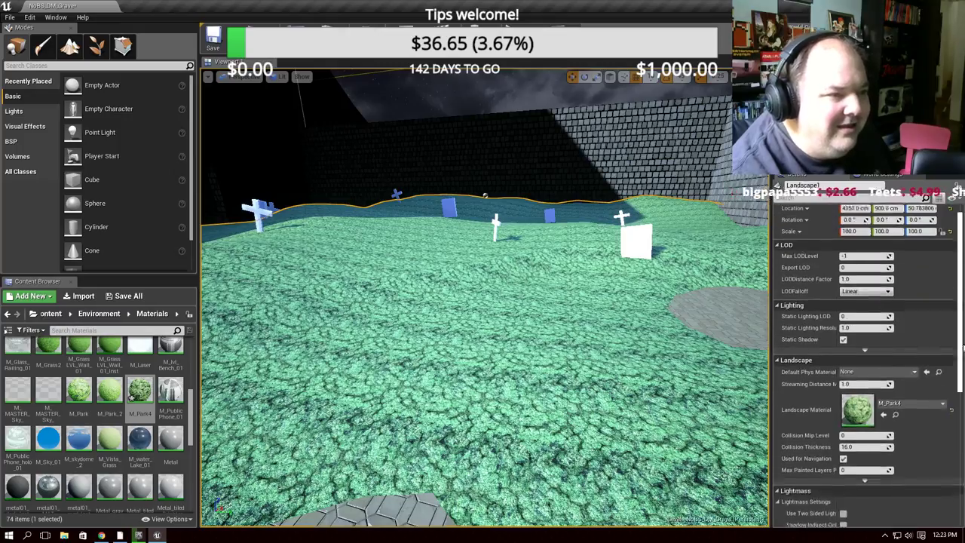
pyautogui.moveTo(502, 320); pyautogui.dragTo(502, 320, button='right')
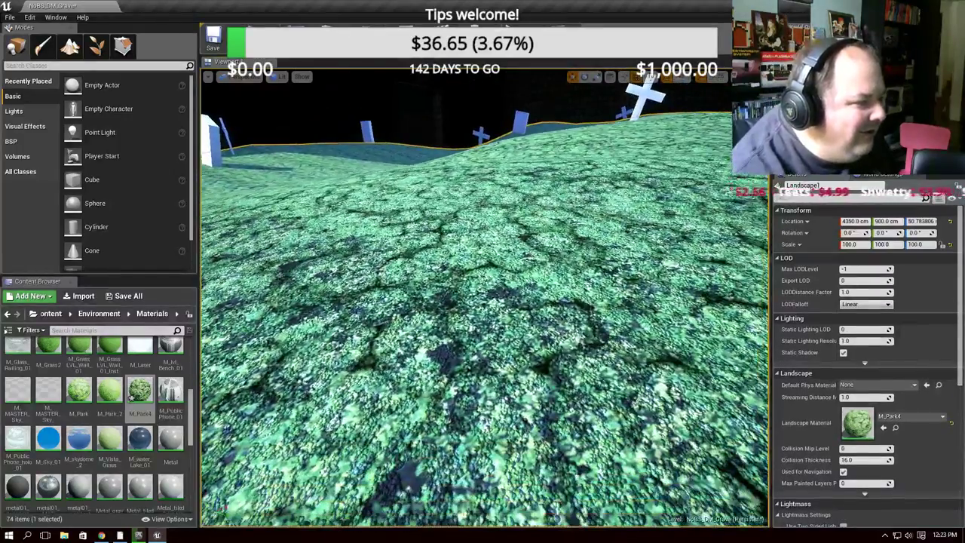
# Select M_Park_2, pull back to a wide view, and drop M_Grass2 onto the landscape
pyautogui.click(110, 391)
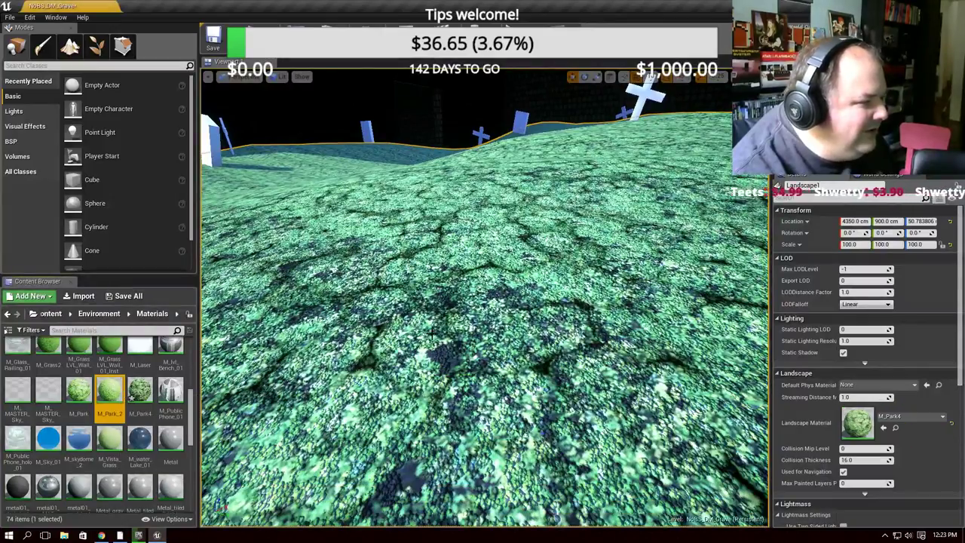
pyautogui.moveTo(483, 301); pyautogui.dragTo(483, 302, button='right')
pyautogui.moveTo(575, 338); pyautogui.dragTo(633, 338, button='right')
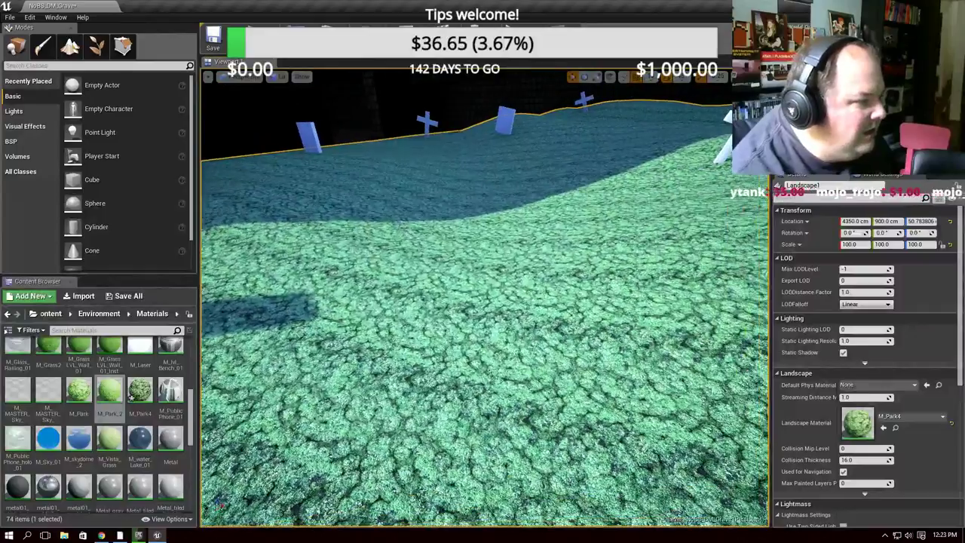
pyautogui.moveTo(574, 337); pyautogui.dragTo(575, 338, button='right')
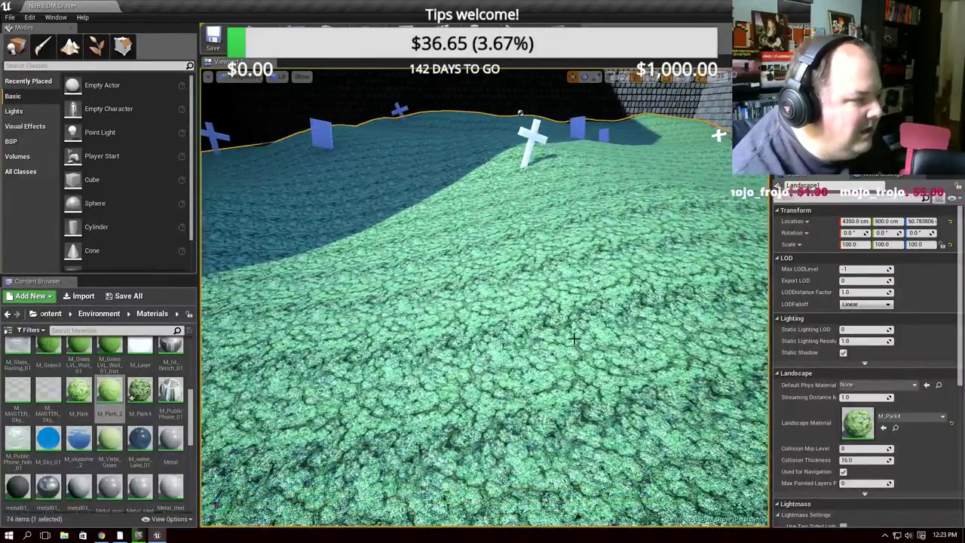
pyautogui.moveTo(48, 347)
pyautogui.mouseDown()
pyautogui.moveTo(419, 349)
pyautogui.moveTo(858, 423)
pyautogui.mouseUp()
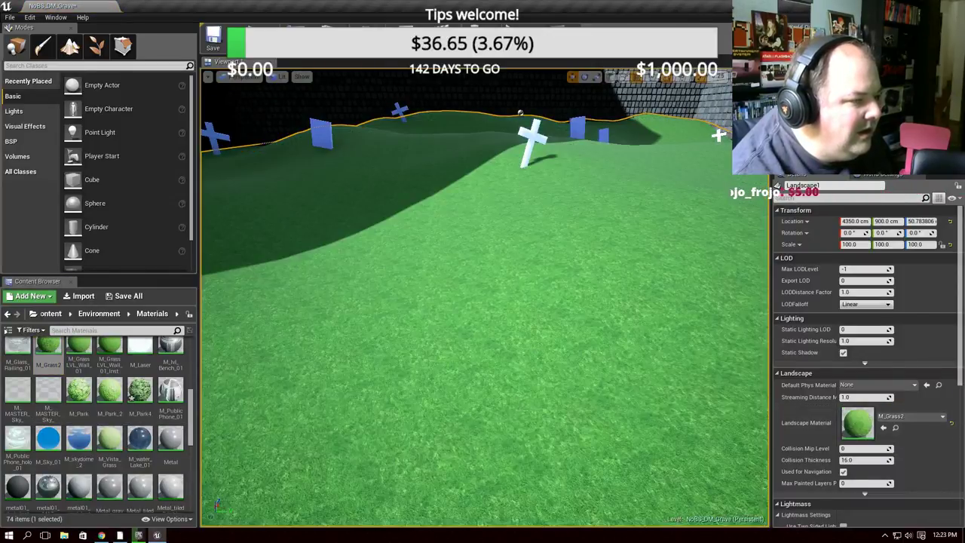
# Assign M_GrassLVL_Wall_01 as the Landscape Material in the Details panel
pyautogui.moveTo(520, 112)
pyautogui.mouseDown(button='right')
pyautogui.moveTo(598, 169)
pyautogui.moveTo(509, 97)
pyautogui.moveTo(519, 89)
pyautogui.mouseUp(button='right')
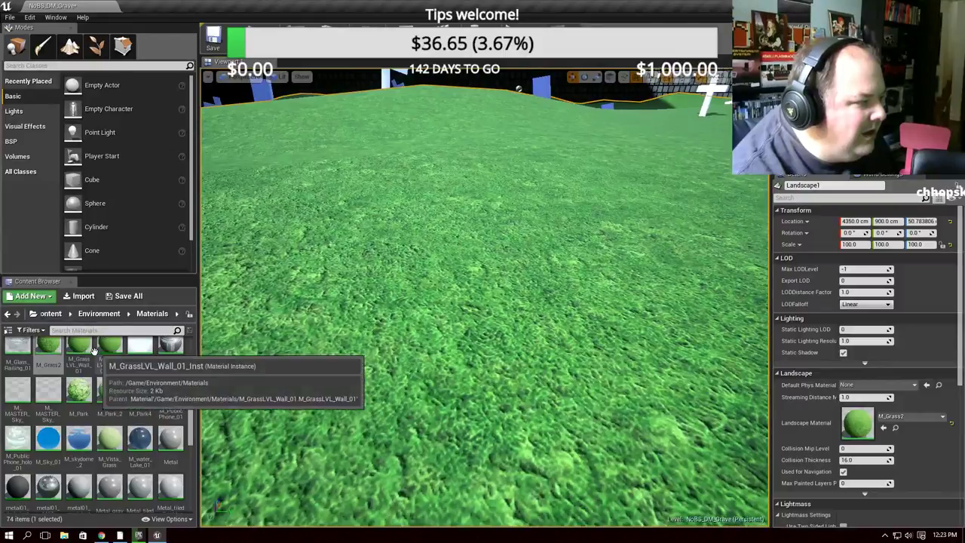
pyautogui.click(79, 351)
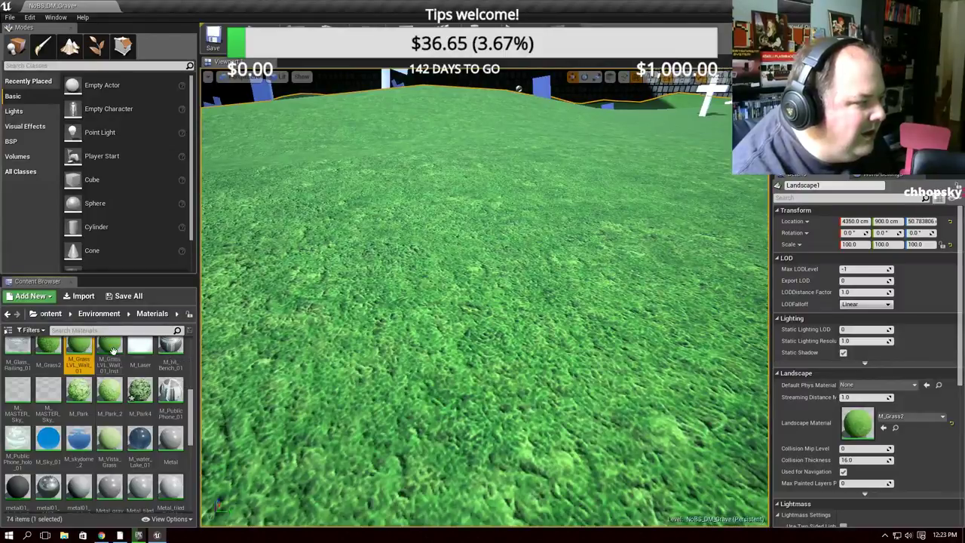
pyautogui.click(884, 428)
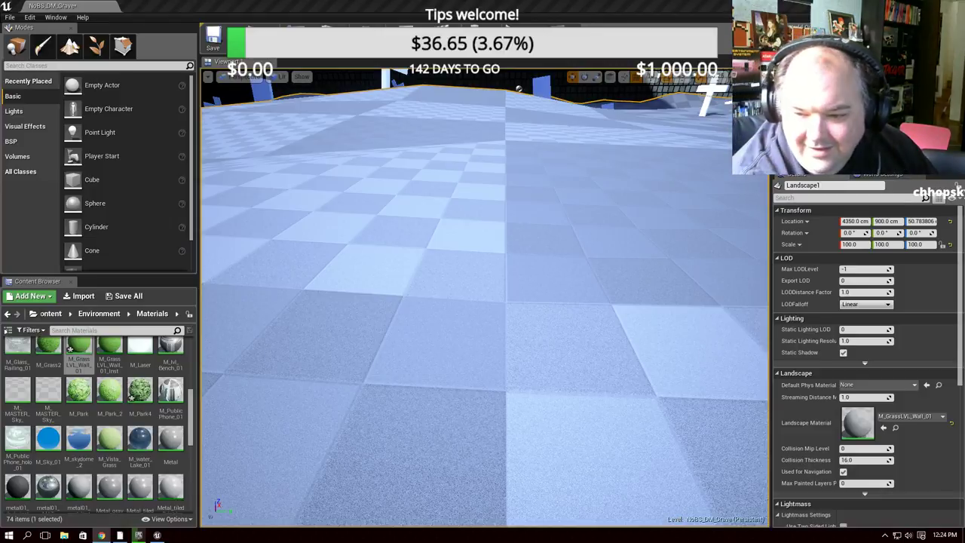
# Play-test the level, fire a shot at the grassy field, then stop with Esc
pyautogui.scroll(-5, 541, 211)
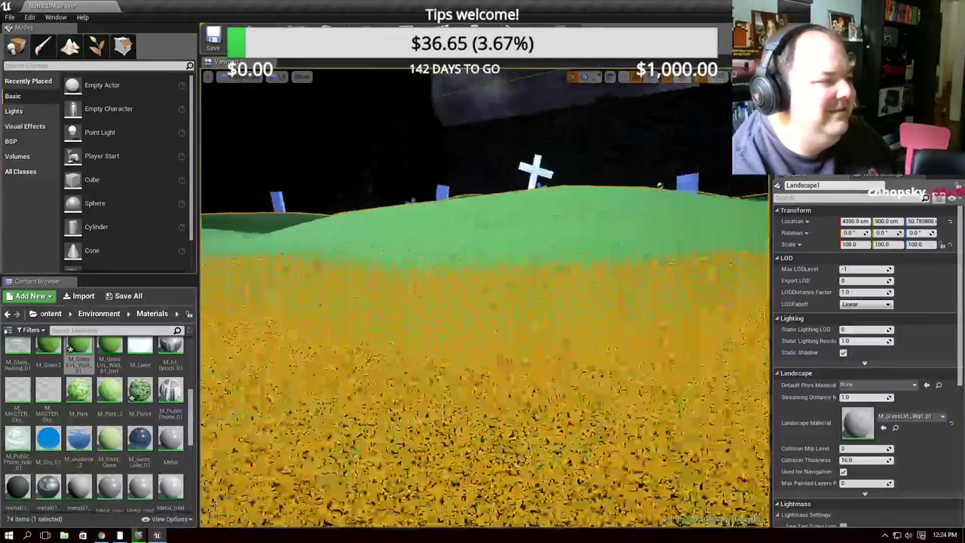
pyautogui.scroll(5, 626, 236)
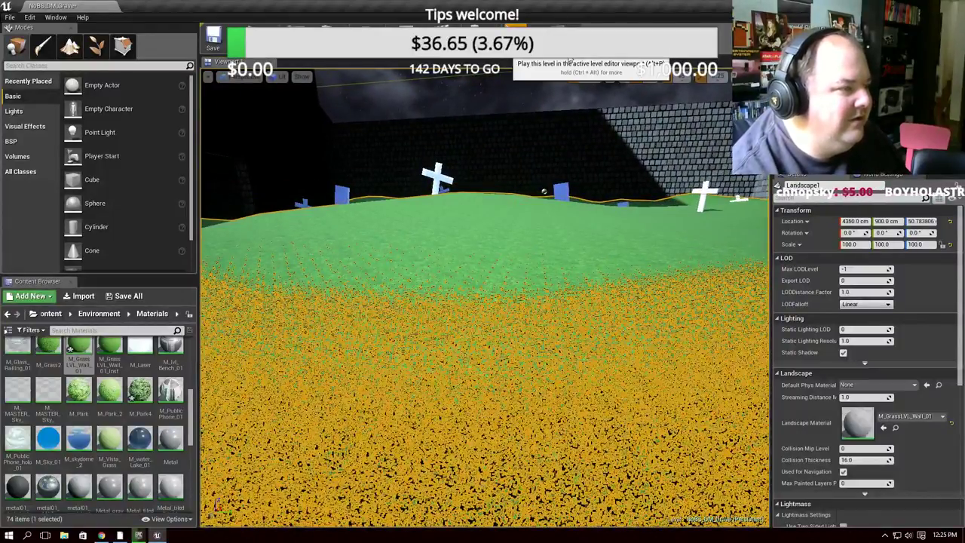
pyautogui.click(589, 78)
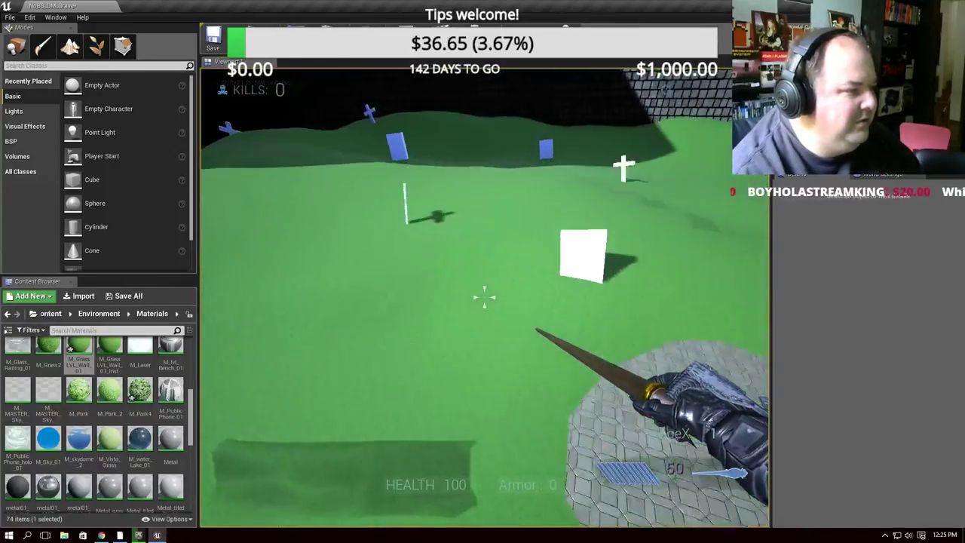
pyautogui.click(485, 297)
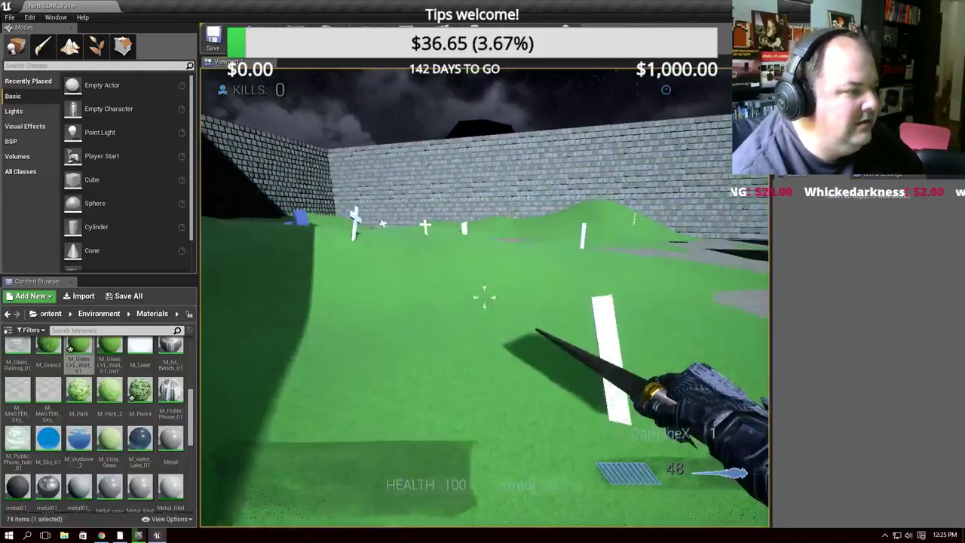
pyautogui.press('Escape')
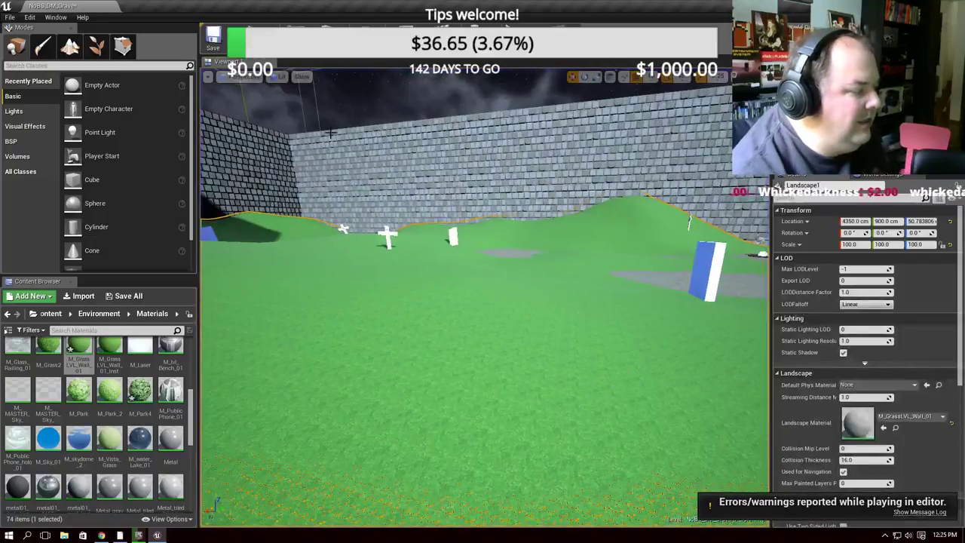
# Find M_FPS_Vista_Mountain in the Content Browser and drag it onto the landscape
pyautogui.scroll(3, 98, 422)
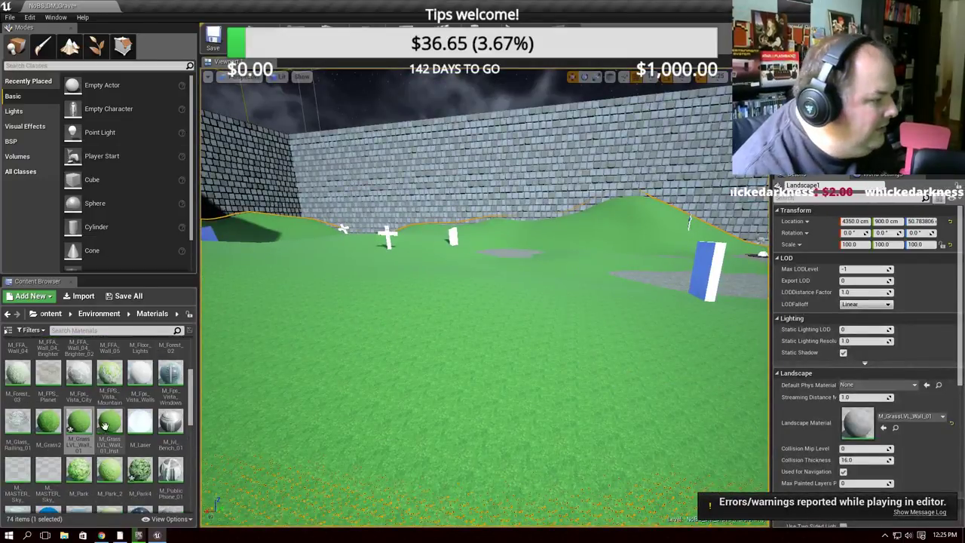
pyautogui.scroll(3, 99, 422)
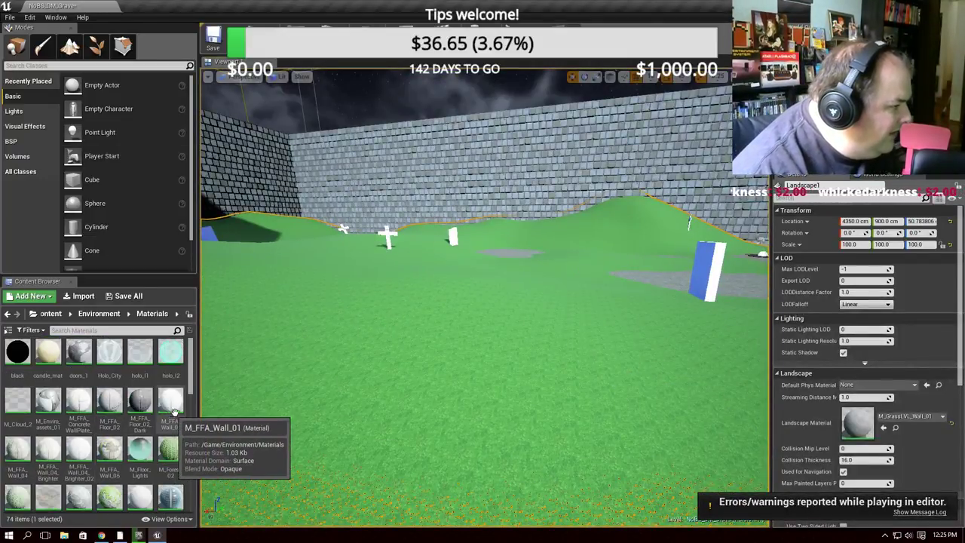
pyautogui.scroll(-2, 188, 434)
pyautogui.scroll(-3, 193, 437)
pyautogui.scroll(-3, 194, 438)
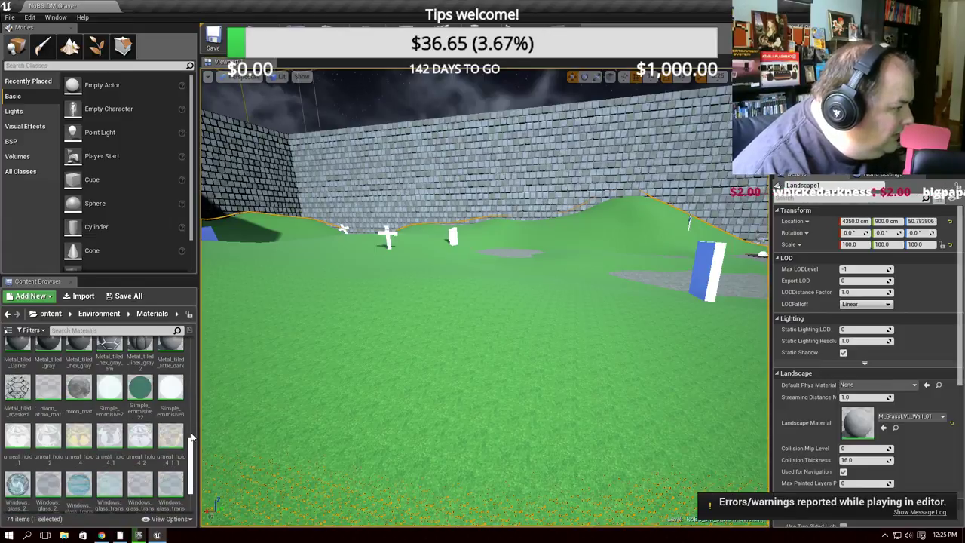
pyautogui.scroll(-2, 192, 437)
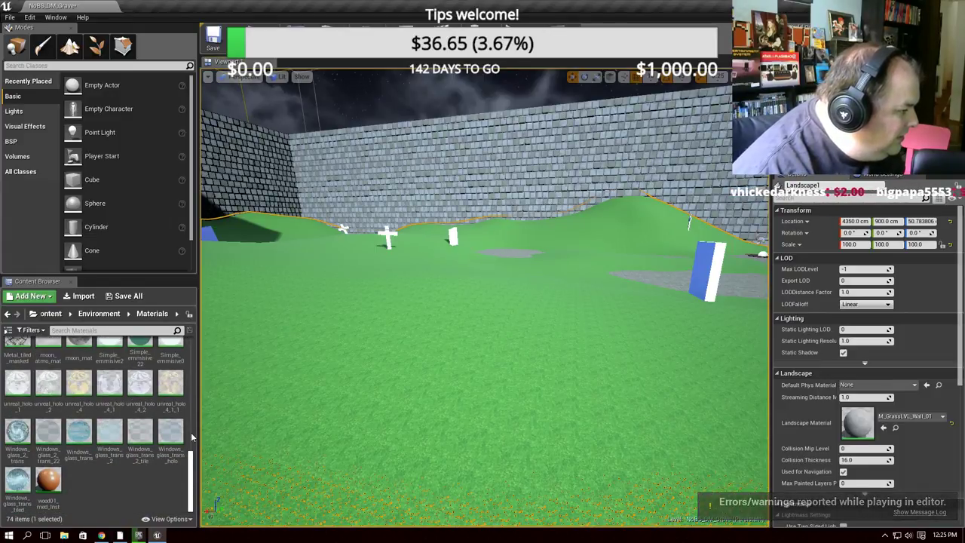
pyautogui.scroll(1, 192, 436)
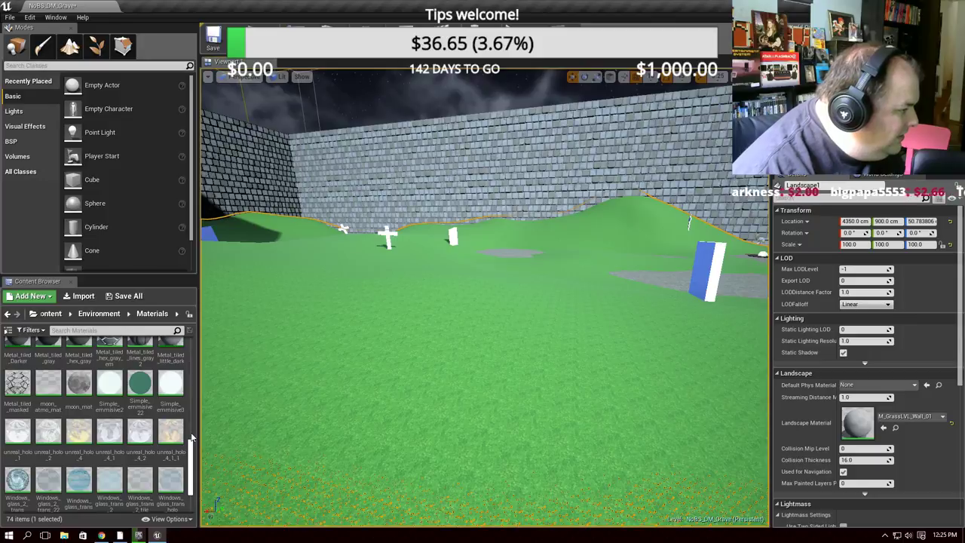
pyautogui.scroll(1, 191, 436)
pyautogui.scroll(2, 191, 435)
pyautogui.scroll(1, 191, 436)
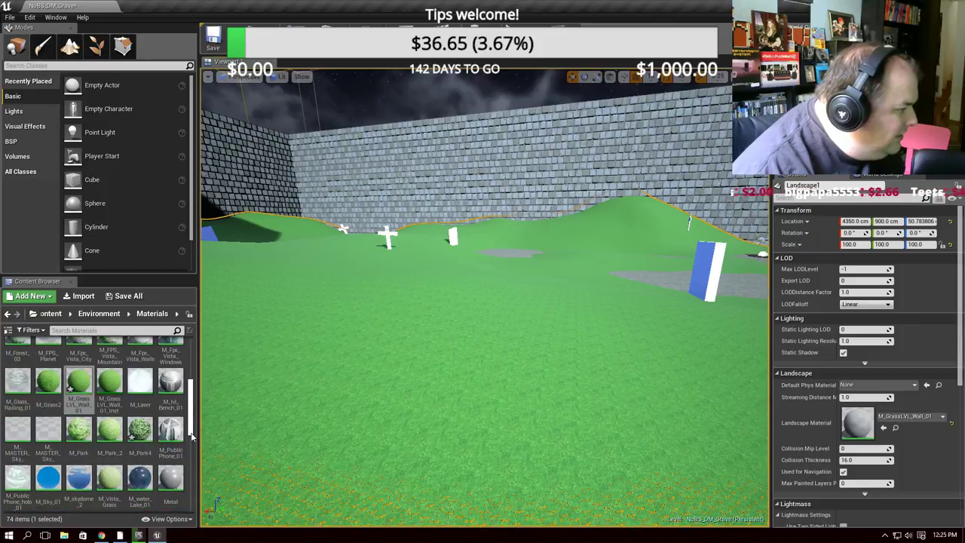
pyautogui.scroll(1, 192, 435)
pyautogui.scroll(1, 192, 435)
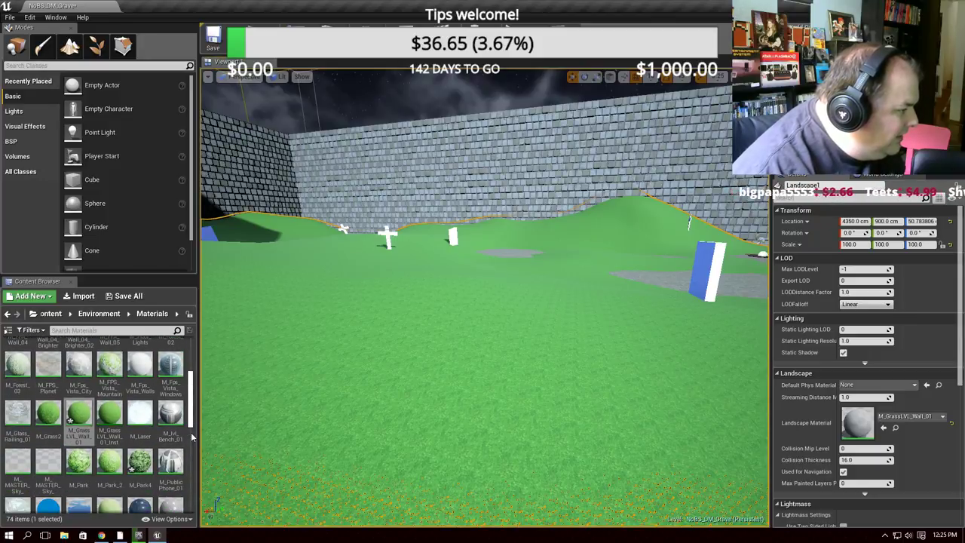
pyautogui.scroll(2, 191, 432)
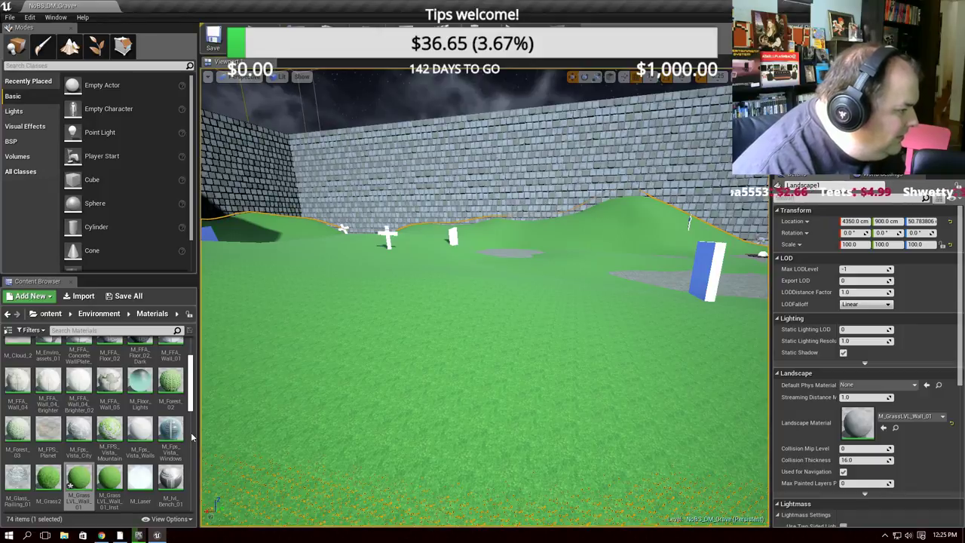
pyautogui.moveTo(109, 430)
pyautogui.mouseDown()
pyautogui.moveTo(317, 367)
pyautogui.moveTo(476, 338)
pyautogui.mouseUp()
# Look over the gravestones, then set M_FPS_Vista_Mountain as the Landscape Material
pyautogui.moveTo(476, 337); pyautogui.dragTo(508, 337, button='right')
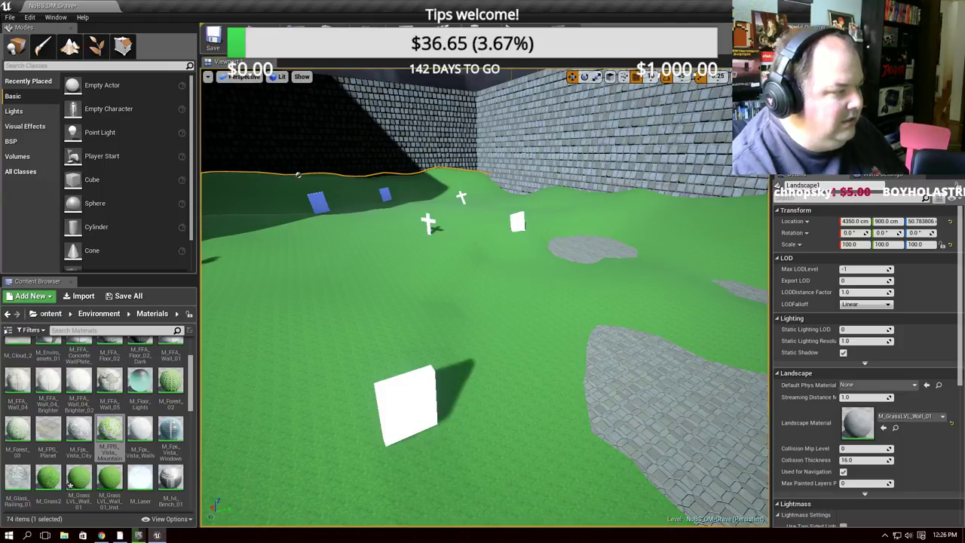
pyautogui.moveTo(612, 312); pyautogui.dragTo(612, 286)
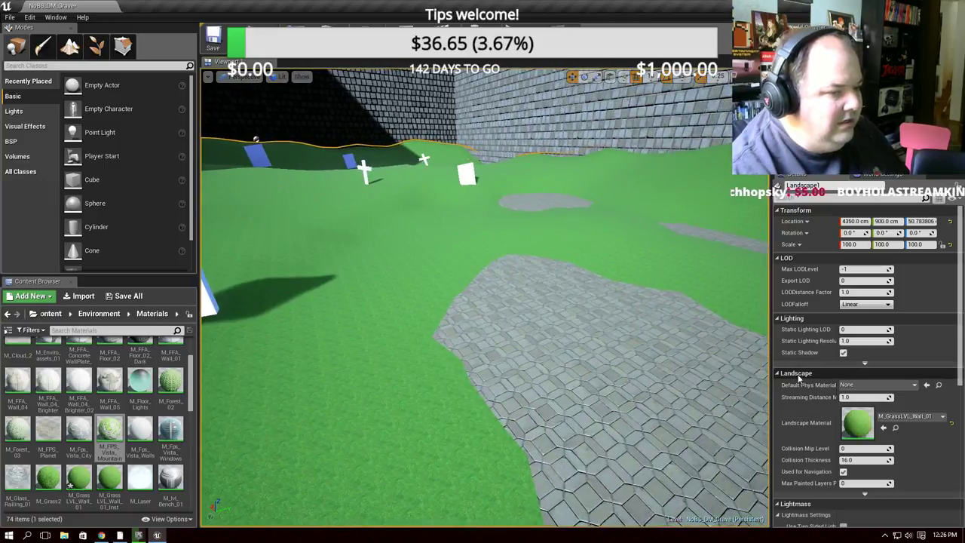
pyautogui.moveTo(462, 224); pyautogui.dragTo(380, 430)
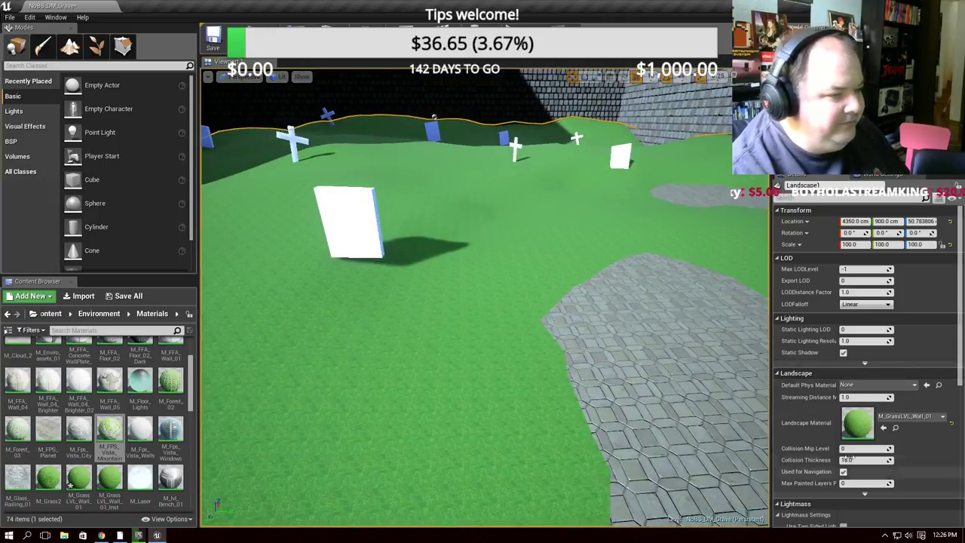
pyautogui.click(883, 428)
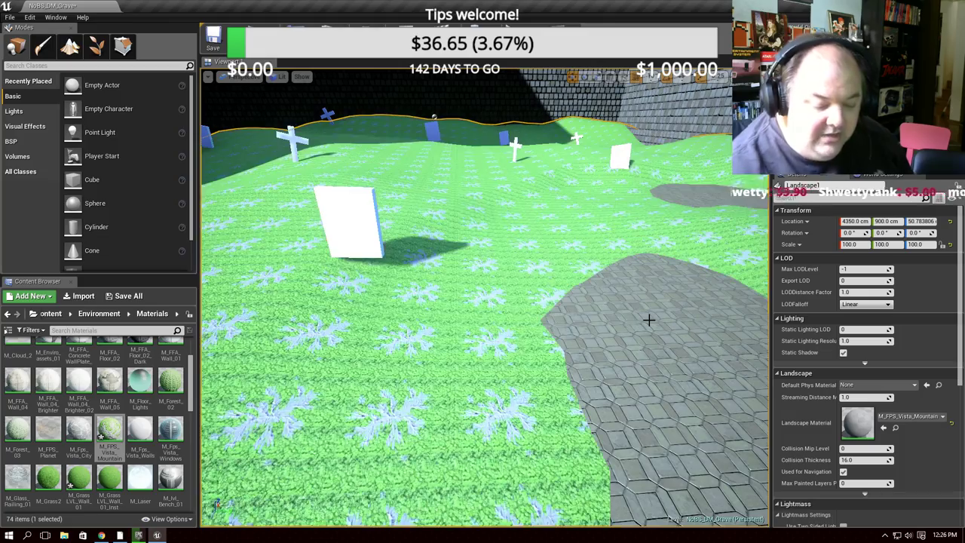
# Inspect the new ground, then undo the Create Actors action to remove the blue flower foliage
pyautogui.moveTo(649, 319); pyautogui.dragTo(648, 287, button='right')
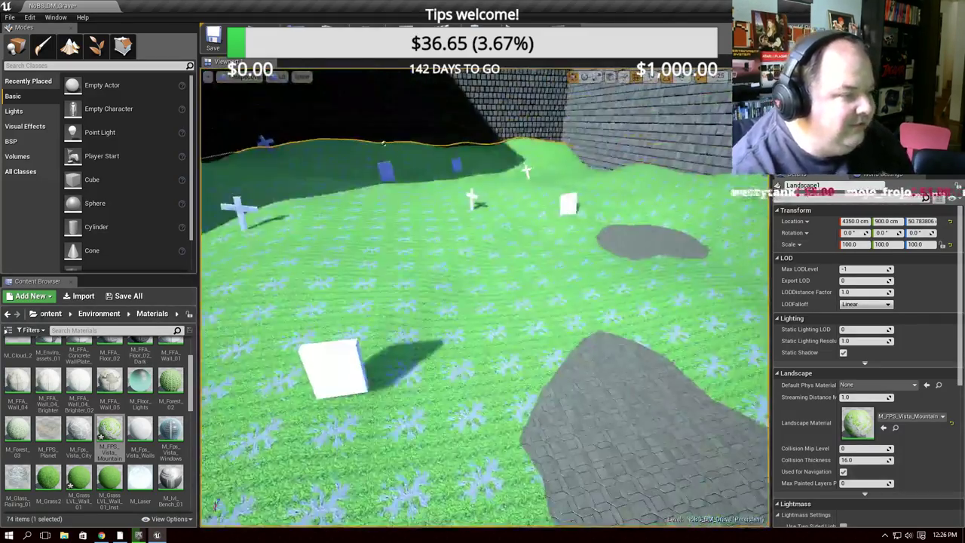
pyautogui.moveTo(648, 286); pyautogui.dragTo(648, 256, button='right')
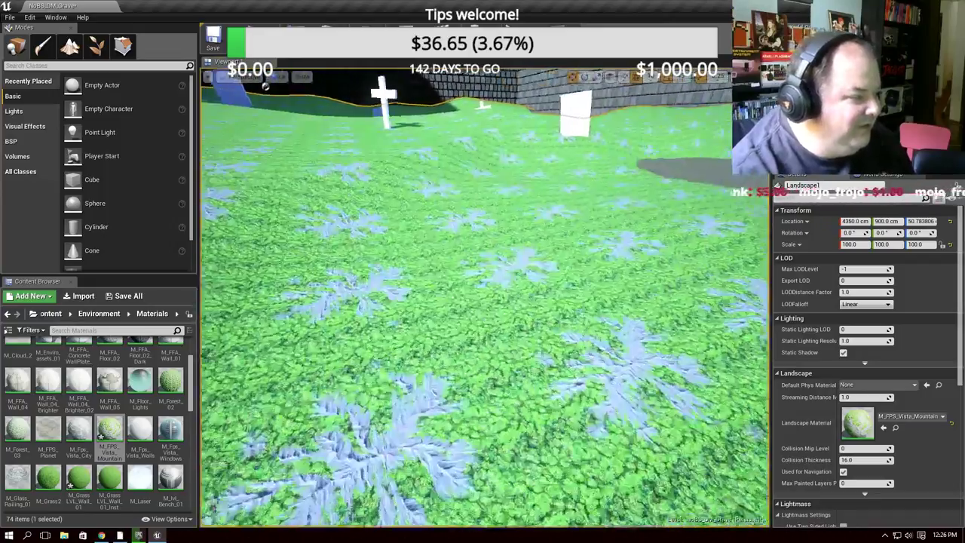
pyautogui.moveTo(592, 273); pyautogui.dragTo(592, 272, button='right')
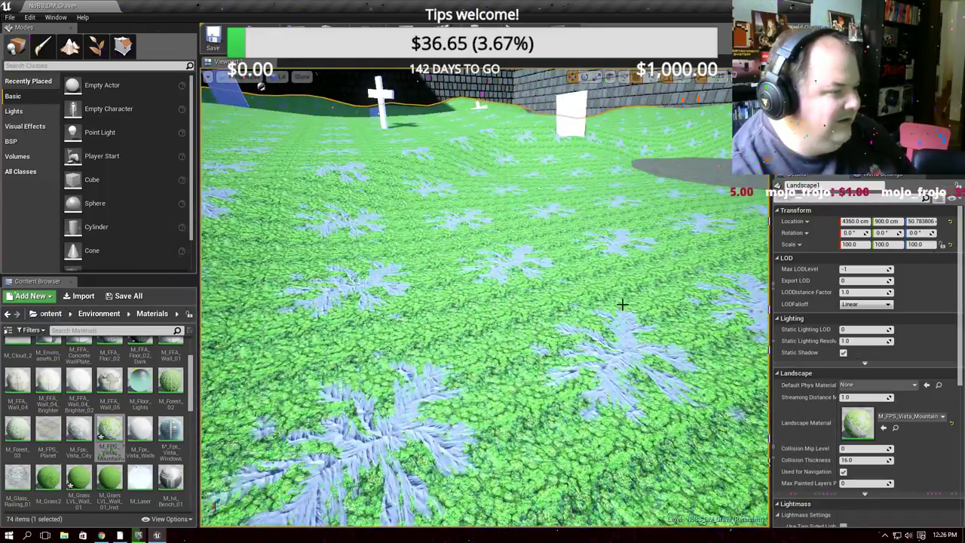
pyautogui.hotkey('ctrl', 'z')
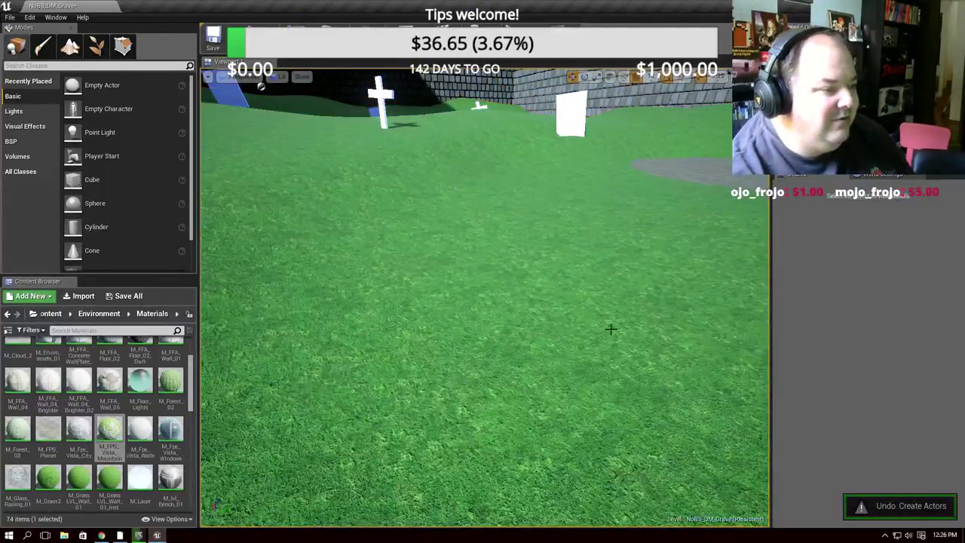
pyautogui.moveTo(609, 330); pyautogui.dragTo(609, 392, button='right')
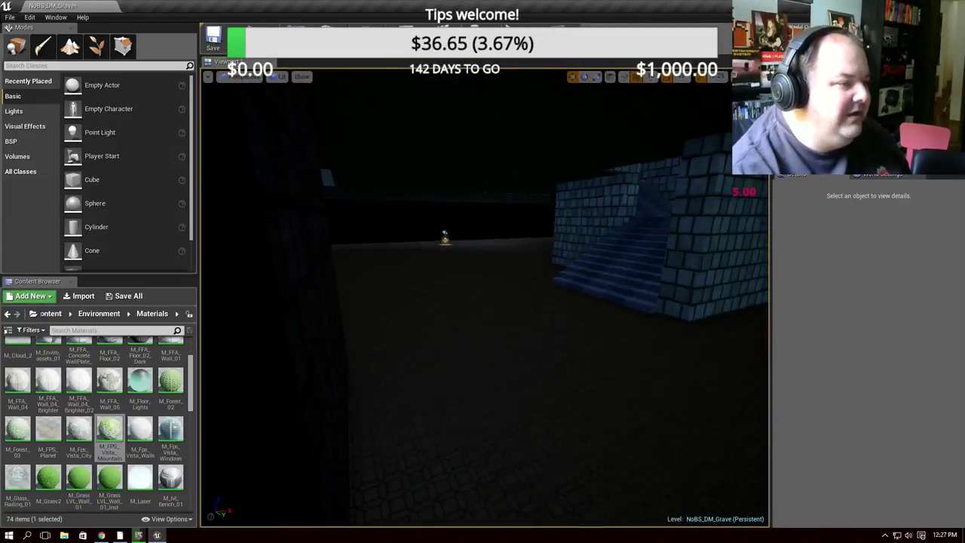
# Select the floor mesh beside the brick stairs and apply M_FFA_Floor_02_Dark to it
pyautogui.moveTo(705, 247); pyautogui.dragTo(705, 246, button='right')
pyautogui.scroll(2, 75, 377)
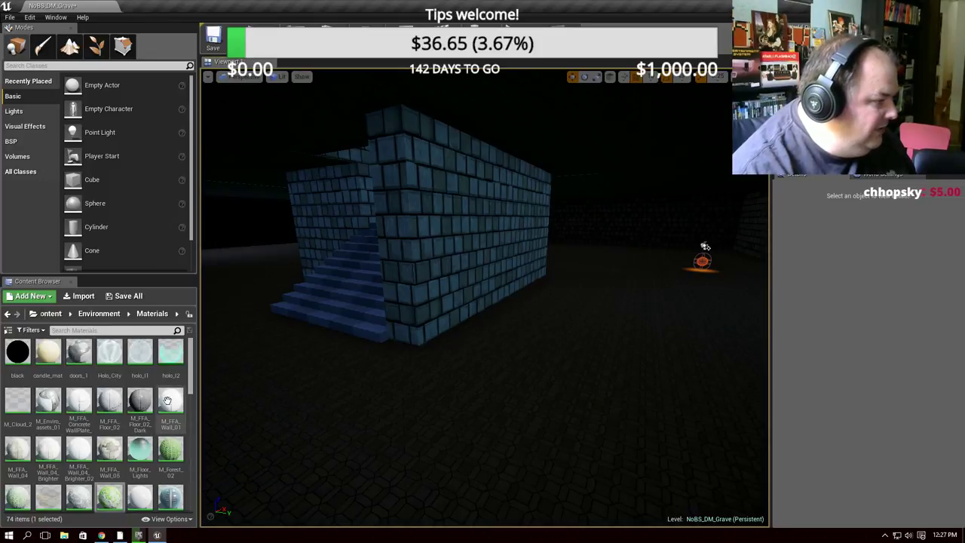
pyautogui.click(422, 407)
pyautogui.press('f')
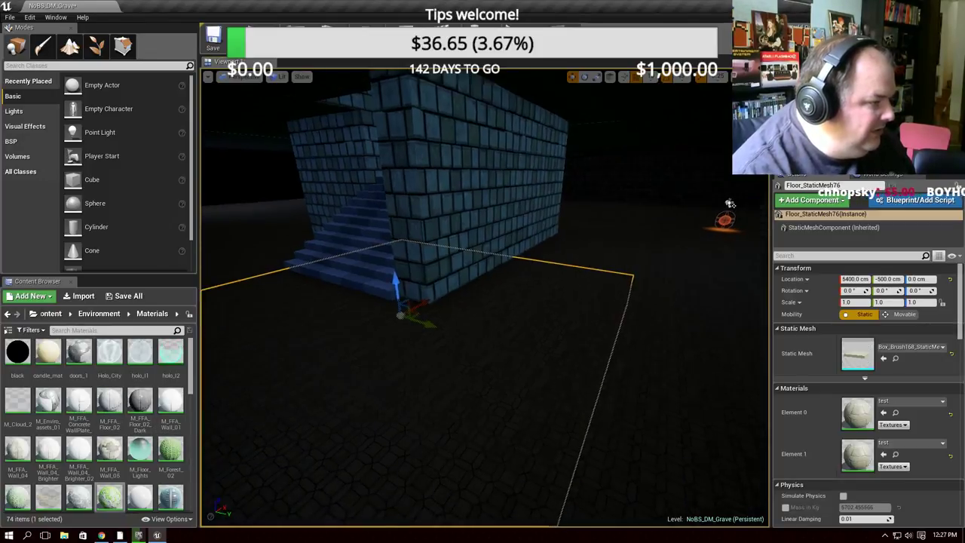
pyautogui.moveTo(483, 302)
pyautogui.mouseDown(button='right')
pyautogui.moveTo(360, 185)
pyautogui.moveTo(422, 185)
pyautogui.mouseUp(button='right')
pyautogui.moveTo(140, 403); pyautogui.dragTo(531, 407)
pyautogui.moveTo(530, 408)
pyautogui.mouseDown(button='right')
pyautogui.moveTo(373, 194)
pyautogui.moveTo(434, 186)
pyautogui.mouseUp(button='right')
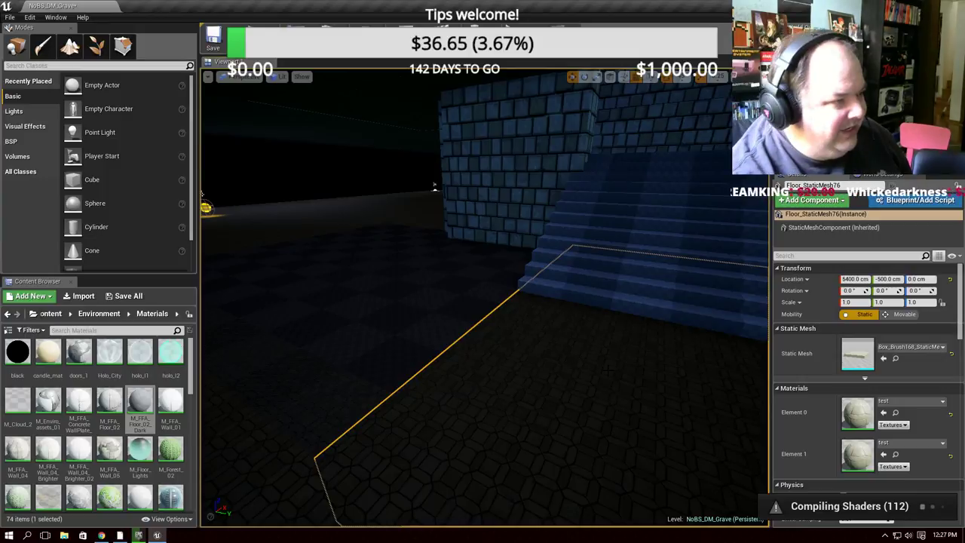
# Inspect the dark floor by the wall, deselect it, and switch to the Epic Games Launcher
pyautogui.moveTo(434, 186)
pyautogui.mouseDown(button='right')
pyautogui.moveTo(354, 179)
pyautogui.moveTo(433, 186)
pyautogui.mouseUp(button='right')
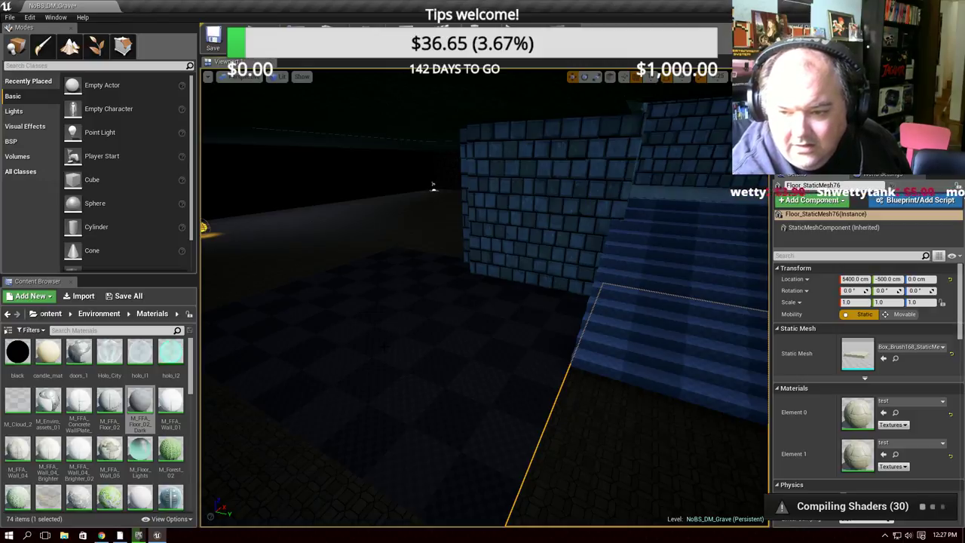
pyautogui.moveTo(483, 302); pyautogui.dragTo(483, 302, button='right')
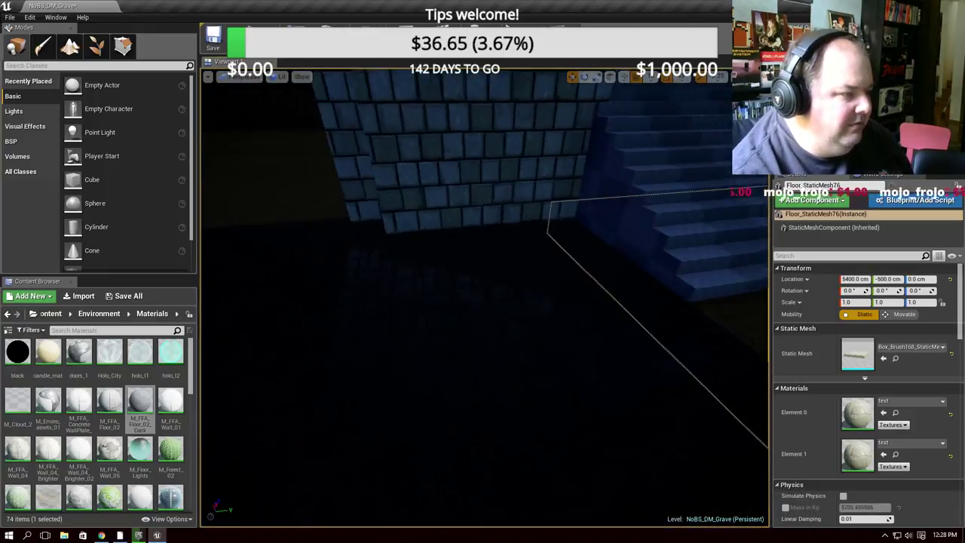
pyautogui.click(483, 301)
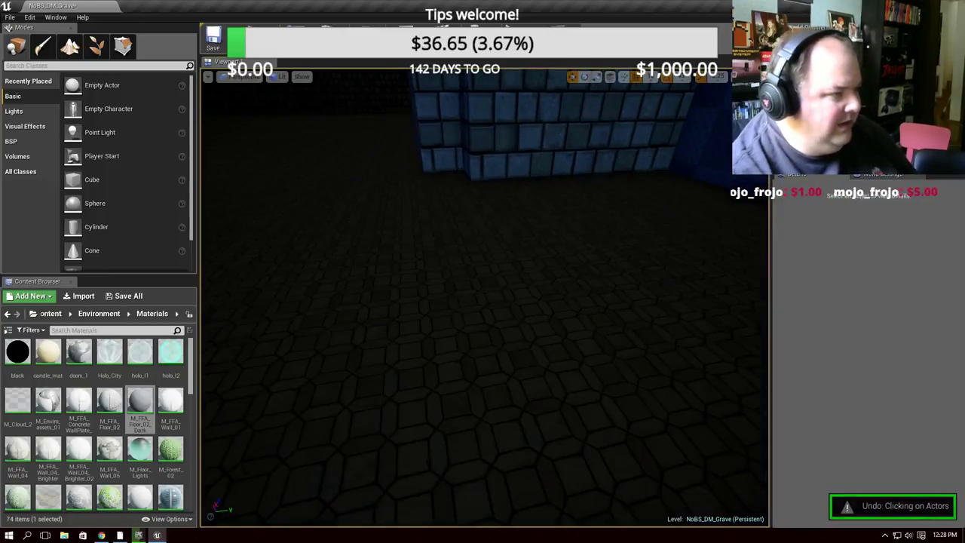
pyautogui.moveTo(483, 302); pyautogui.dragTo(483, 301, button='right')
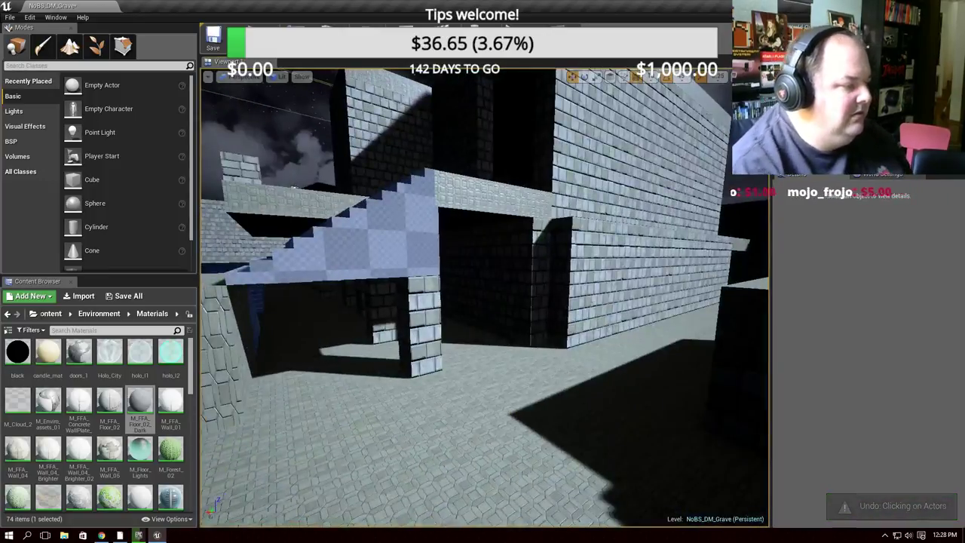
pyautogui.click(158, 536)
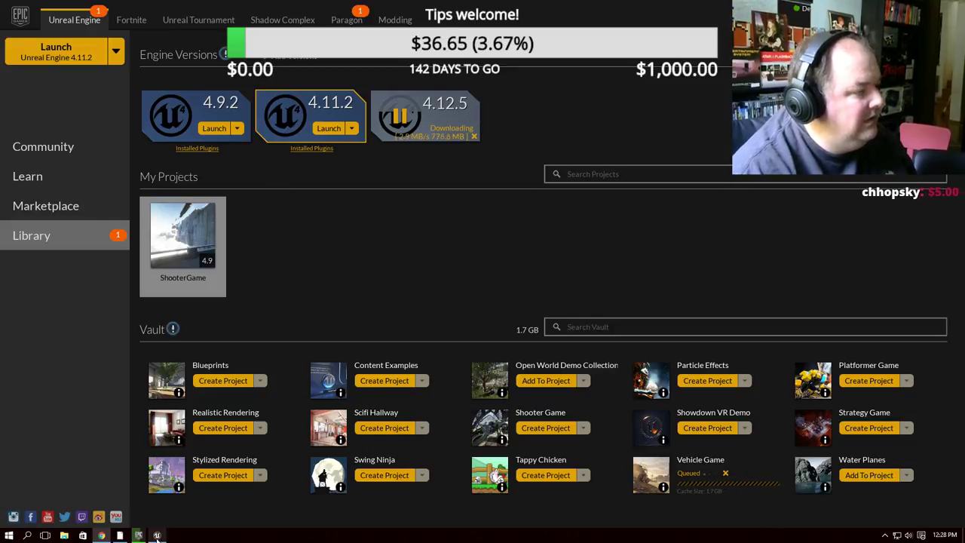
# Return to the Unreal Editor and fly toward the large brick wall
pyautogui.hotkey('alt', 'Tab')
pyautogui.moveTo(484, 298)
pyautogui.mouseDown(button='right')
pyautogui.moveTo(528, 286)
pyautogui.moveTo(520, 290)
pyautogui.moveTo(538, 377)
pyautogui.mouseUp(button='right')
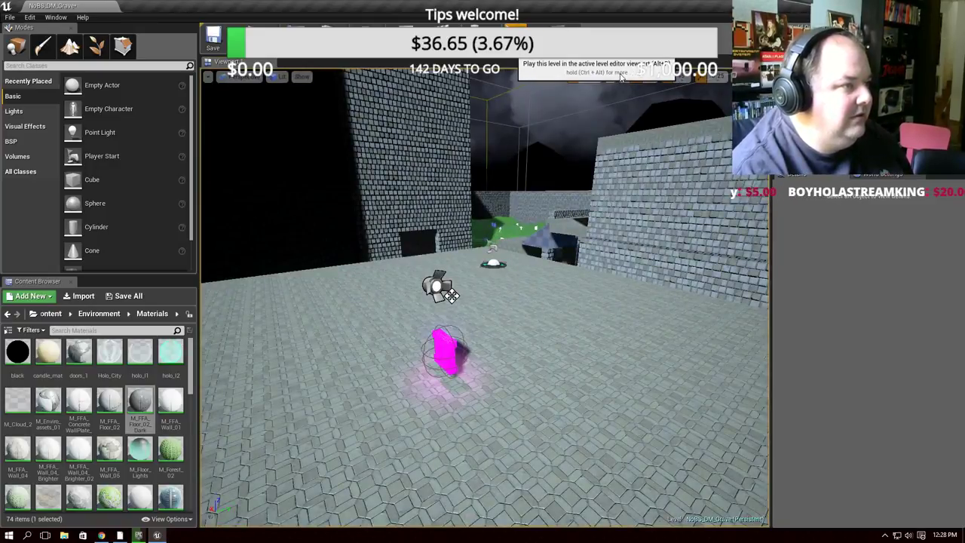
# Start a fullscreen Play-In-Editor session and add three bots with the spawnbot console command
pyautogui.click(520, 45)
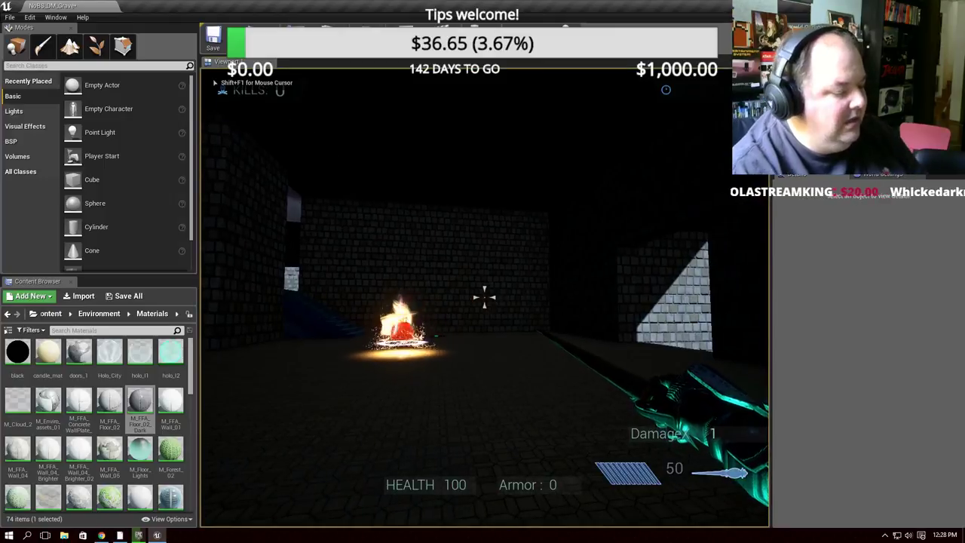
pyautogui.hotkey('shift', 'F1')
pyautogui.press('F11')
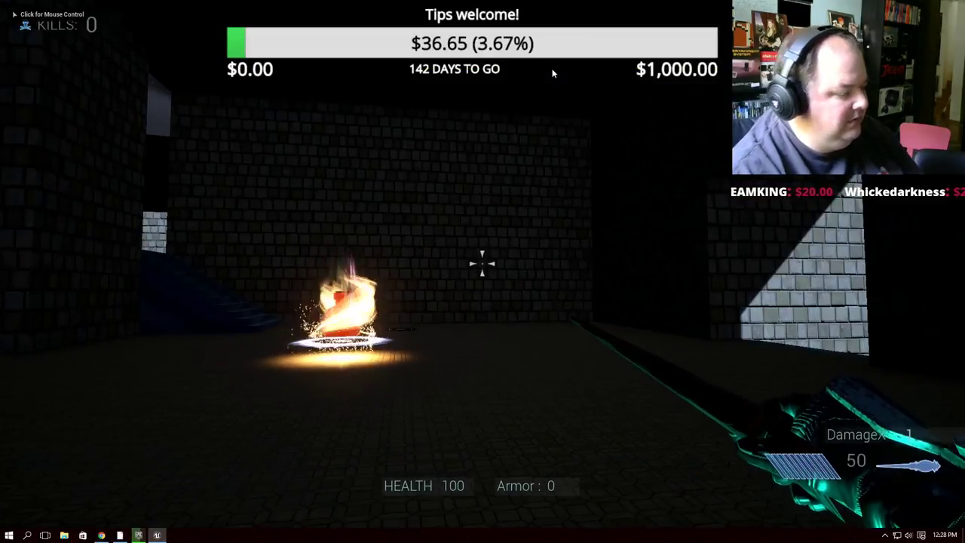
pyautogui.press('`')
pyautogui.write('spawnbot')
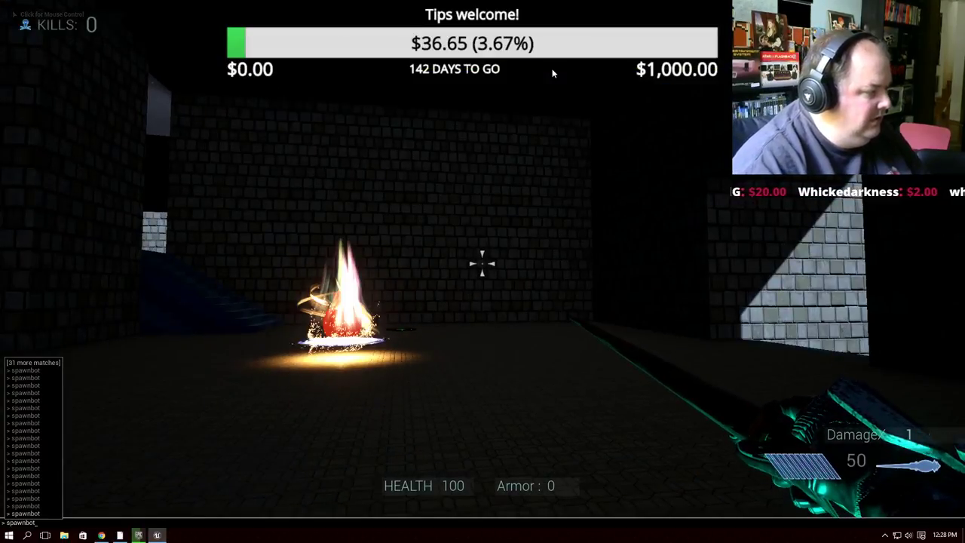
pyautogui.press('Return')
pyautogui.press('Up')
pyautogui.press('Return')
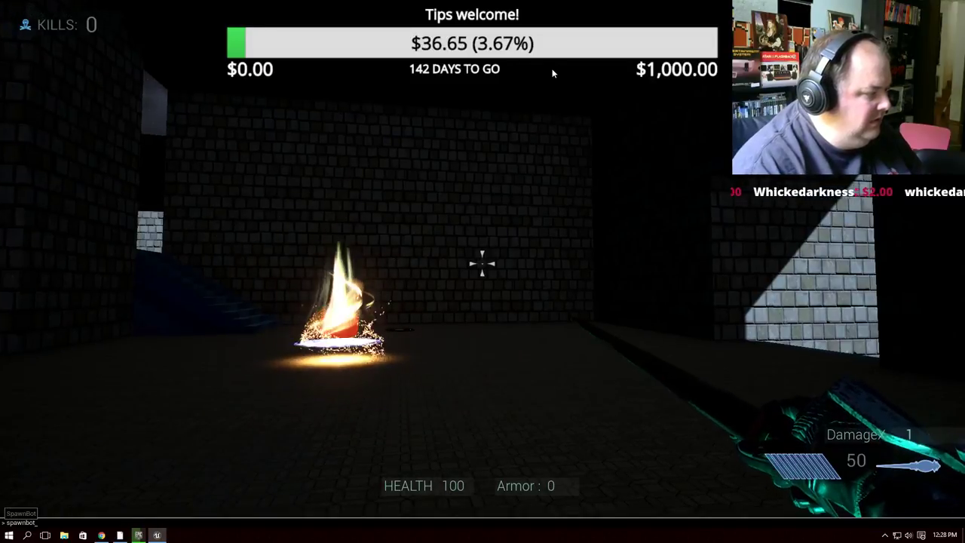
pyautogui.press('Up')
pyautogui.press('Return')
pyautogui.press('`')
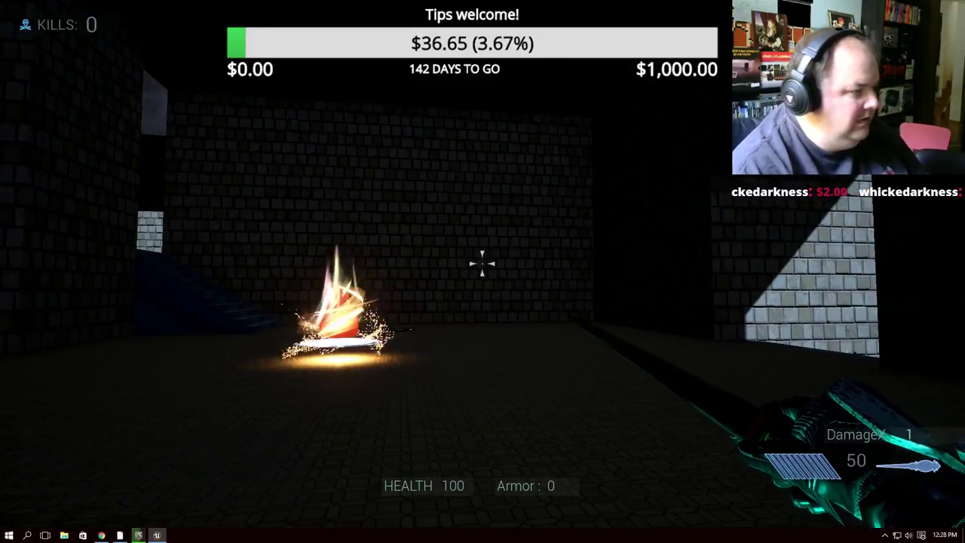
pyautogui.click(552, 73)
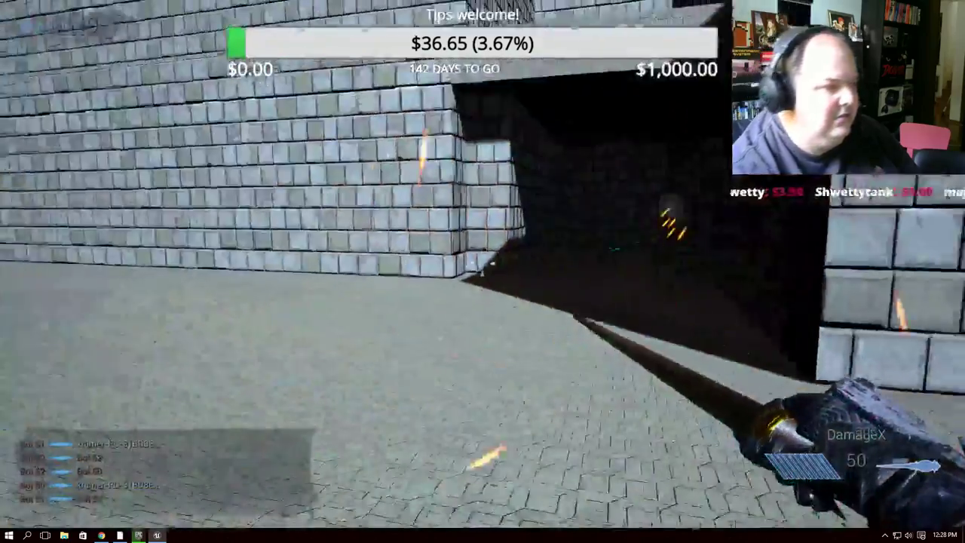
# Run through the arena corridors and shoot at the bots
pyautogui.press('w')
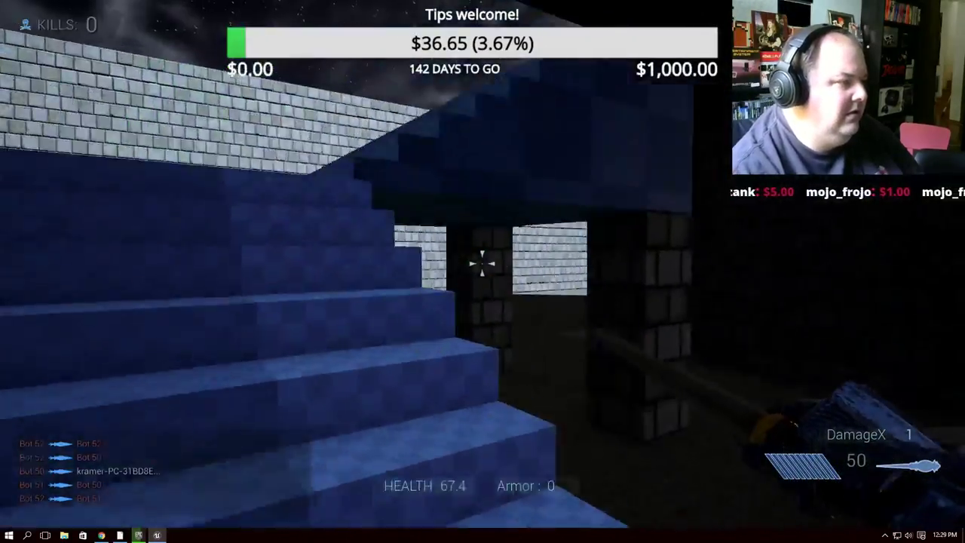
pyautogui.press('w')
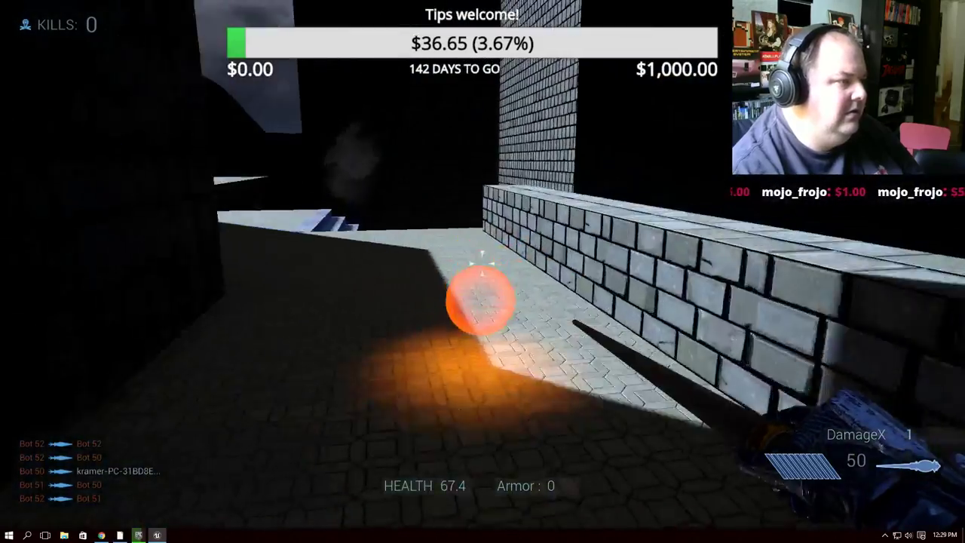
pyautogui.press('w')
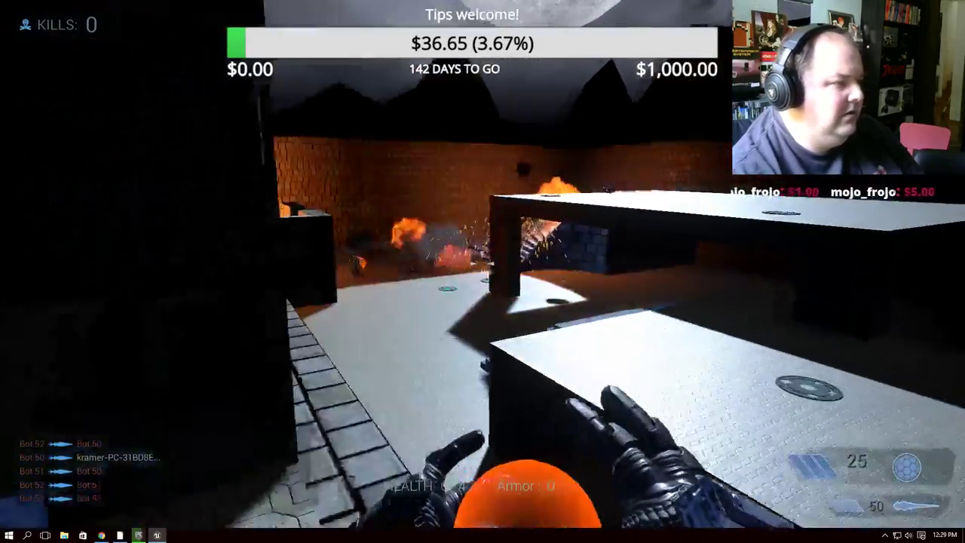
pyautogui.press('w')
pyautogui.click(483, 262)
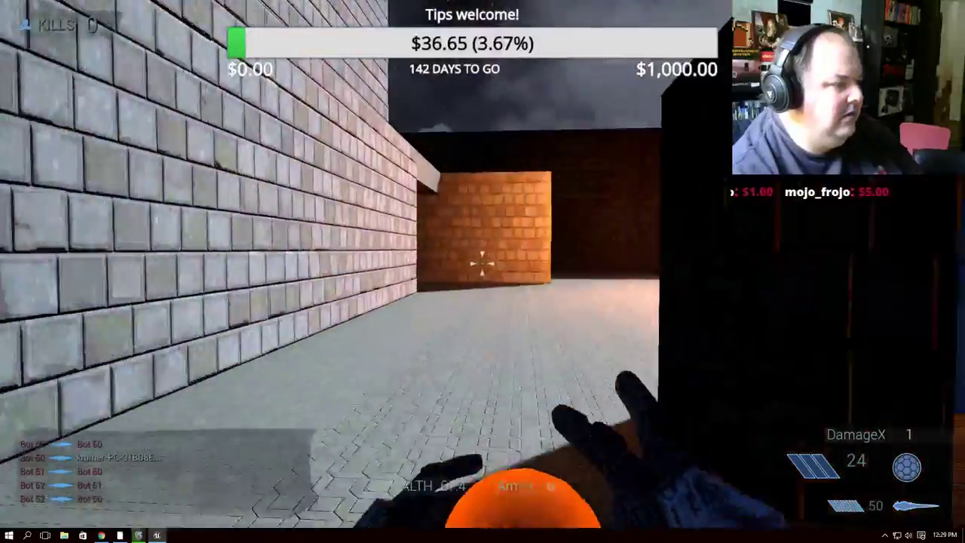
pyautogui.press('w')
pyautogui.click(483, 261)
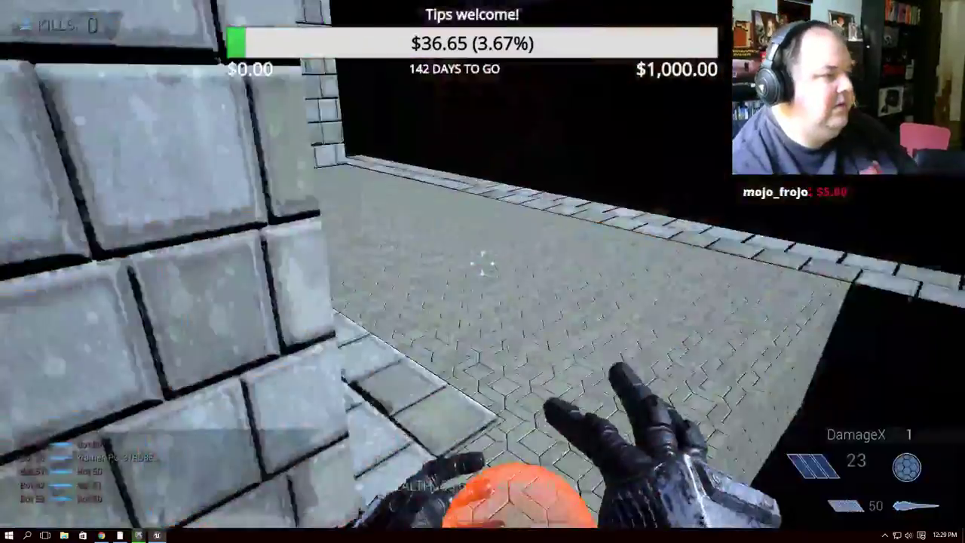
pyautogui.press('w')
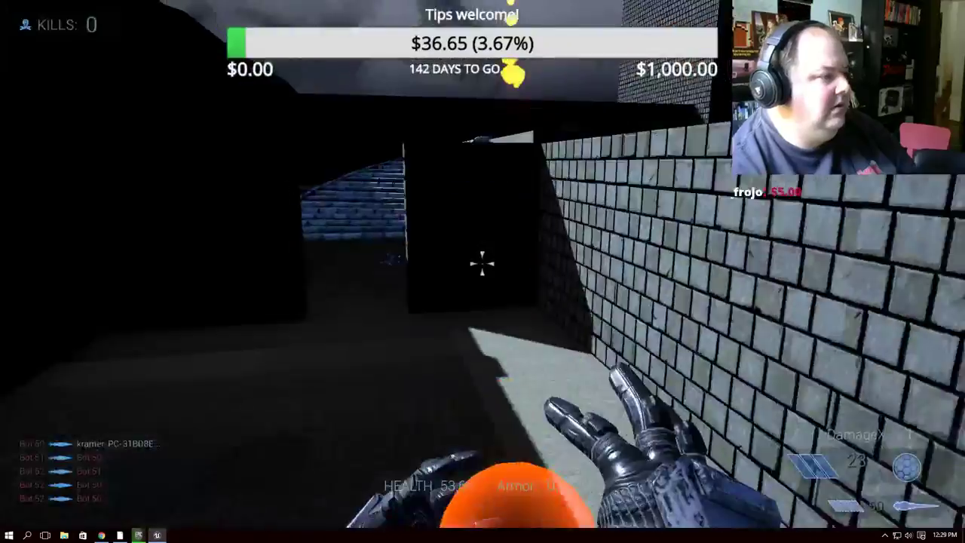
pyautogui.press('w')
pyautogui.press('w')
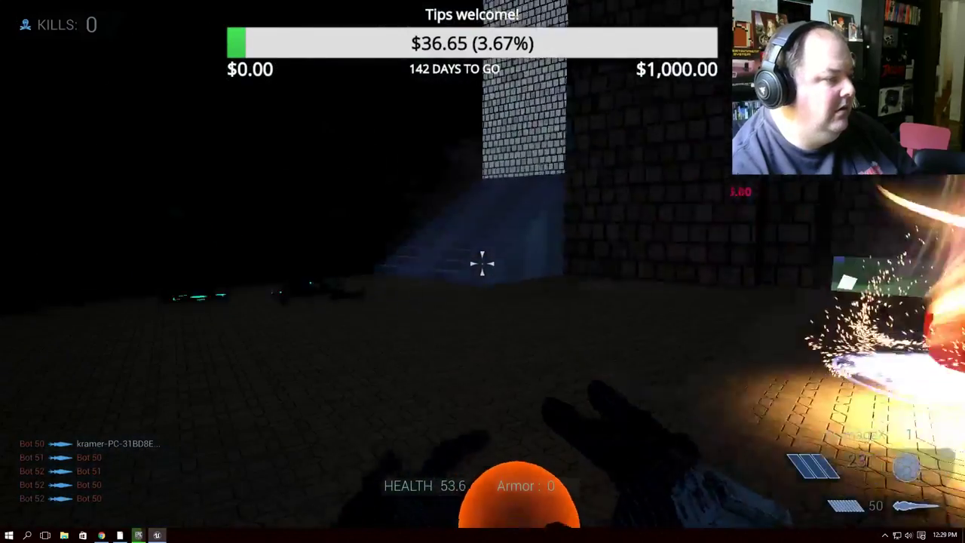
pyautogui.press('w')
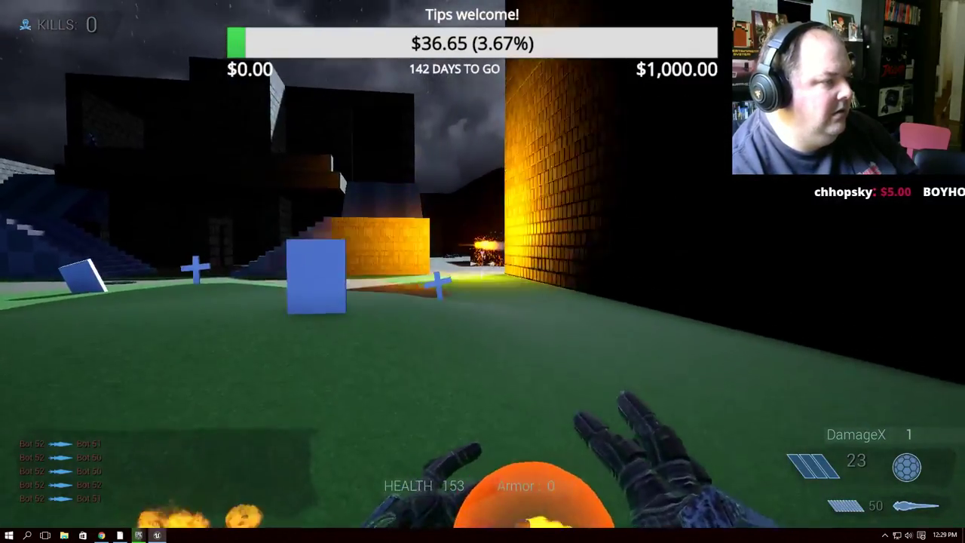
pyautogui.click(482, 263)
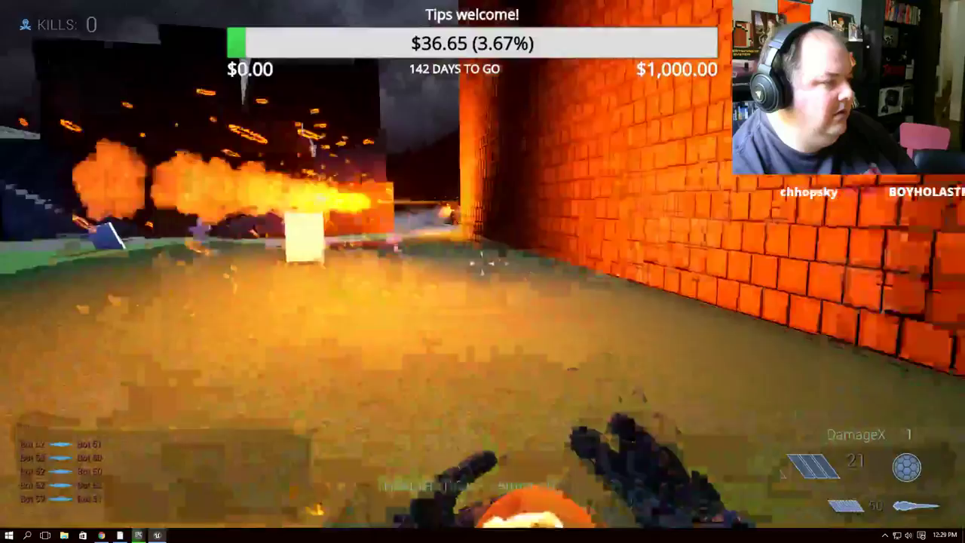
pyautogui.click(482, 263)
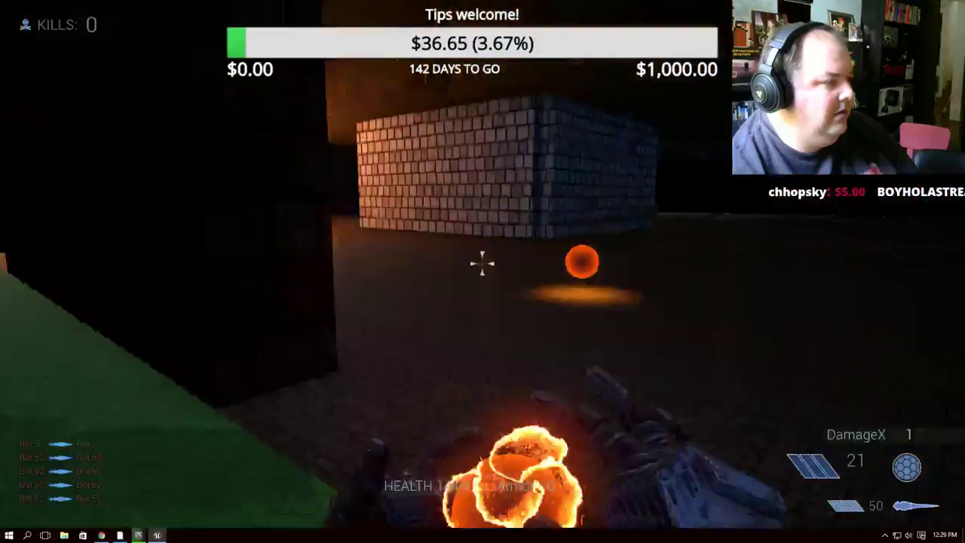
pyautogui.press('w')
pyautogui.press('w')
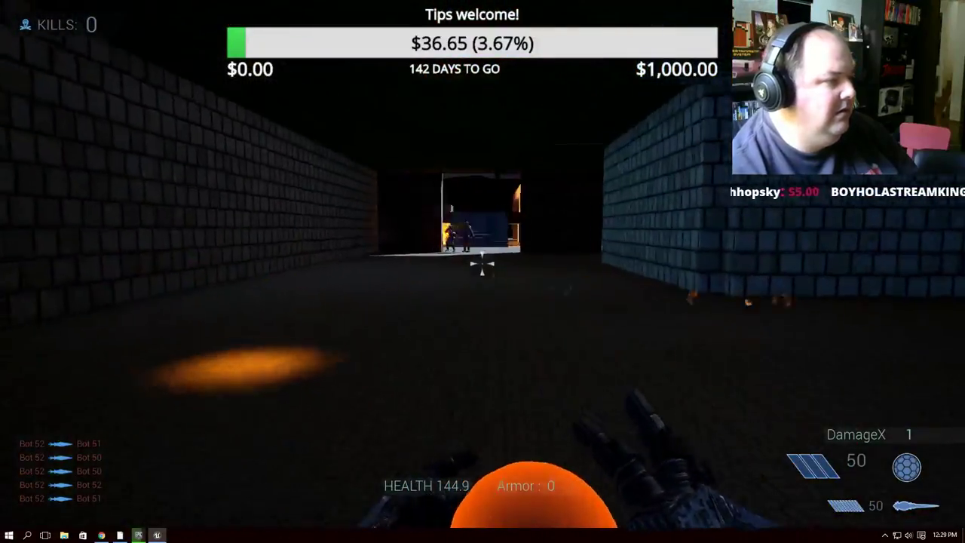
pyautogui.click(482, 263)
pyautogui.click(482, 262)
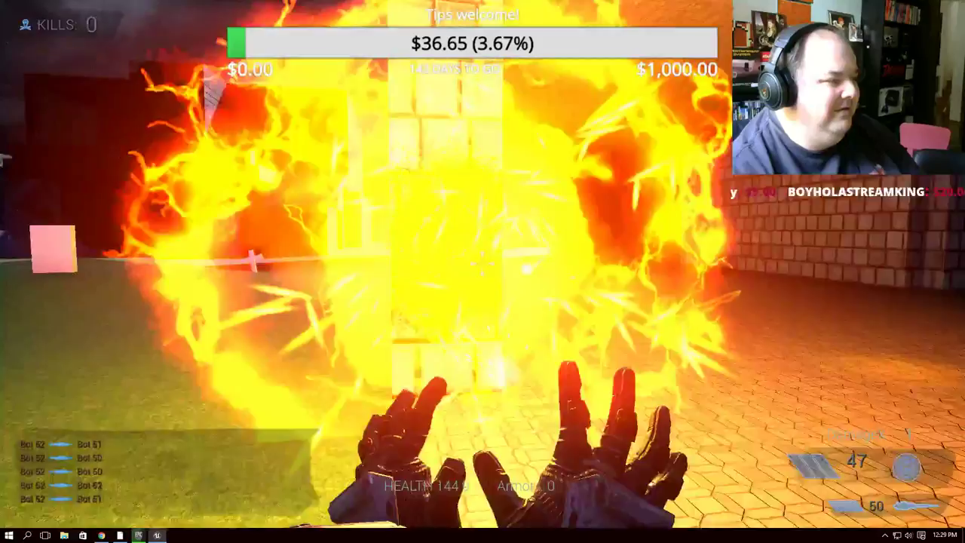
pyautogui.click(483, 263)
pyautogui.click(482, 262)
pyautogui.click(483, 263)
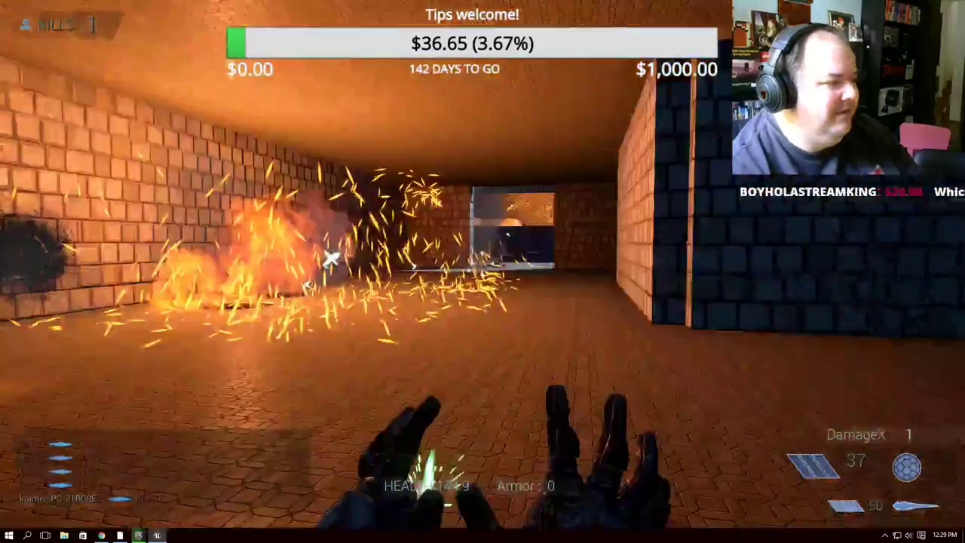
pyautogui.click(483, 263)
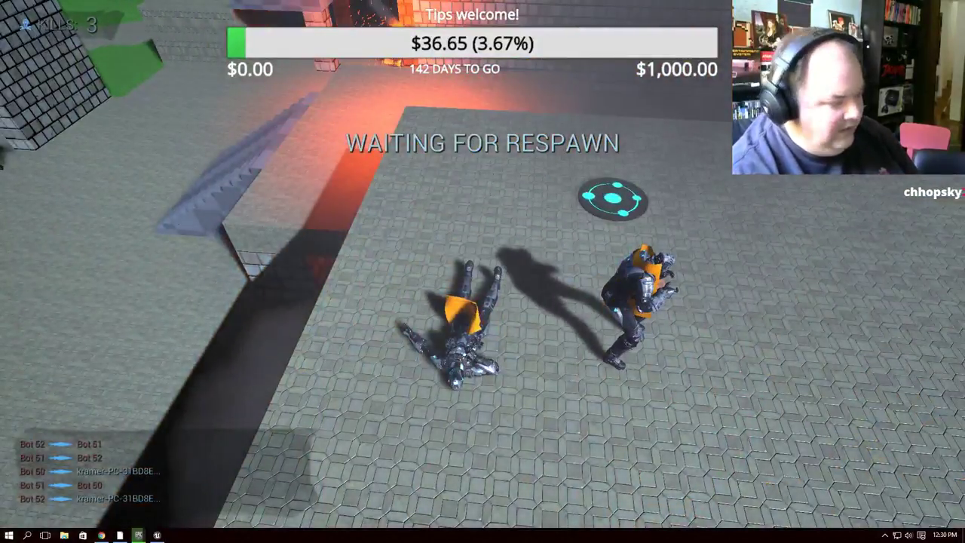
# Keep fighting the bots after respawning, then end the play session with Esc
pyautogui.press('super')
pyautogui.press('super')
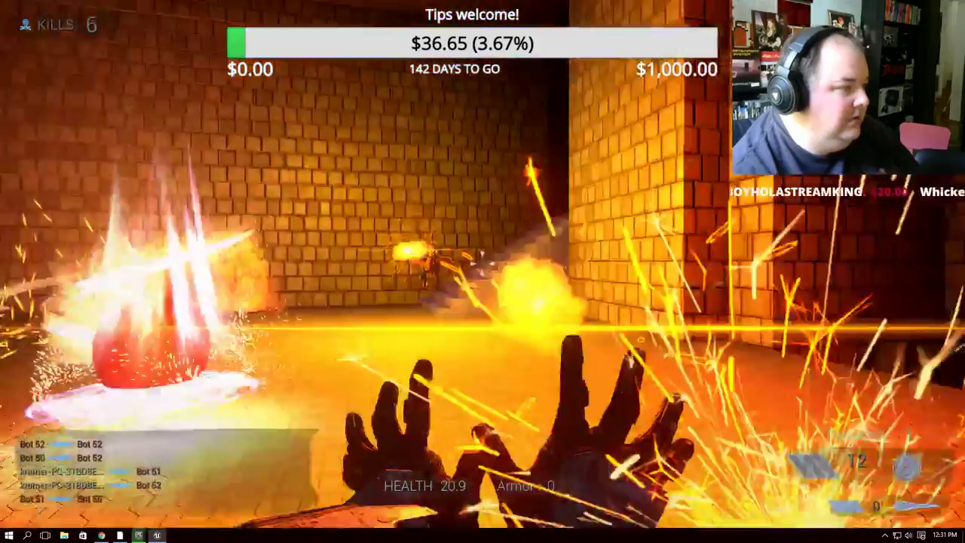
pyautogui.click(483, 271)
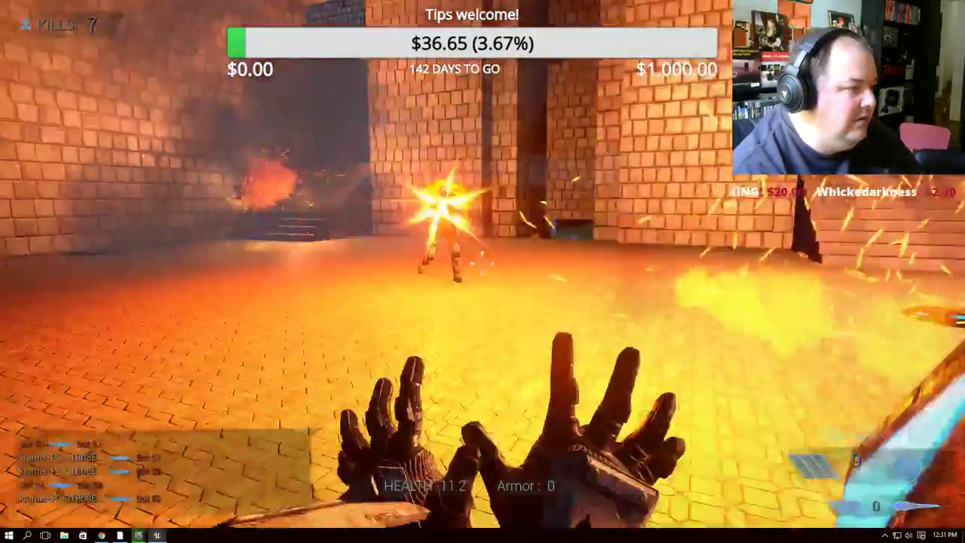
pyautogui.click(483, 272)
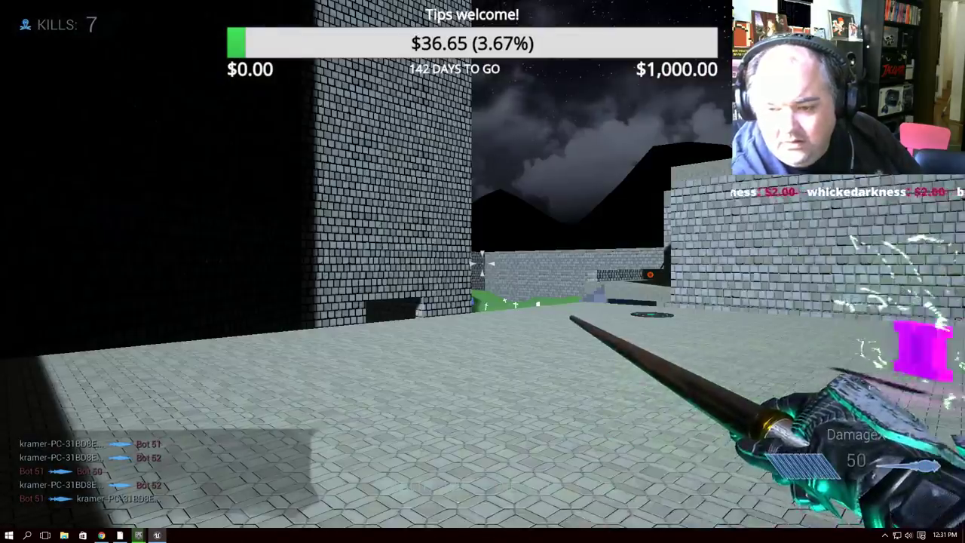
pyautogui.press('w')
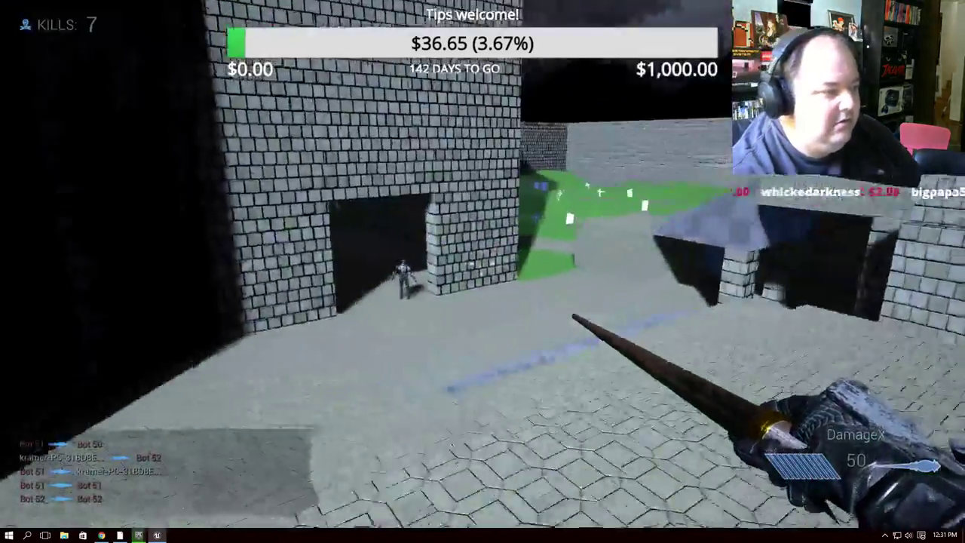
pyautogui.press('Escape')
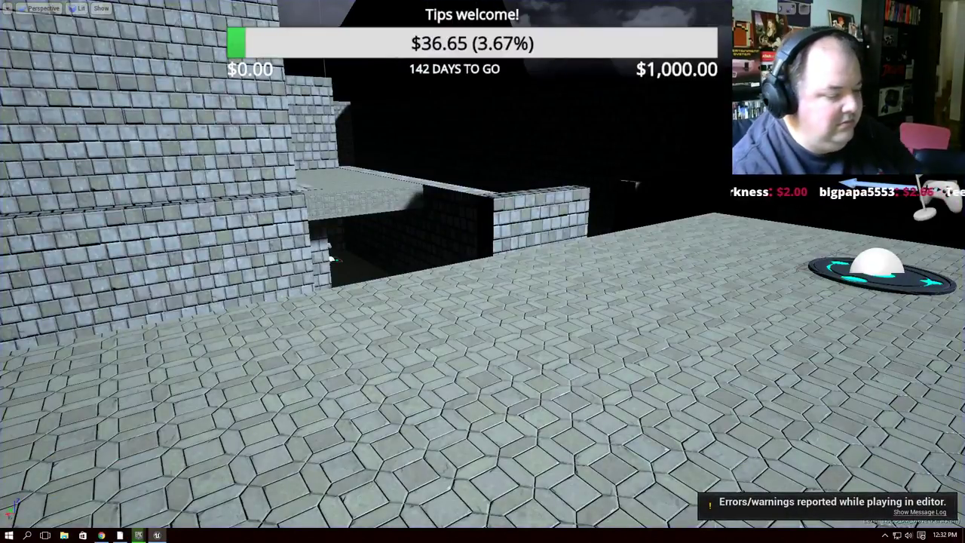
# Leave the fullscreen viewport to restore the full editor layout
pyautogui.rightClick(580, 185)
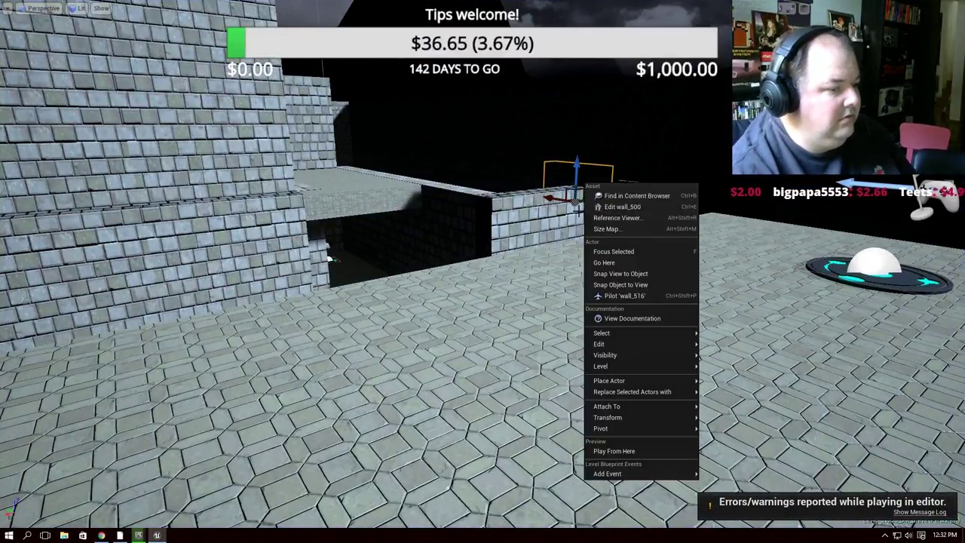
pyautogui.moveTo(578, 211); pyautogui.dragTo(578, 249, button='right')
pyautogui.press('F11')
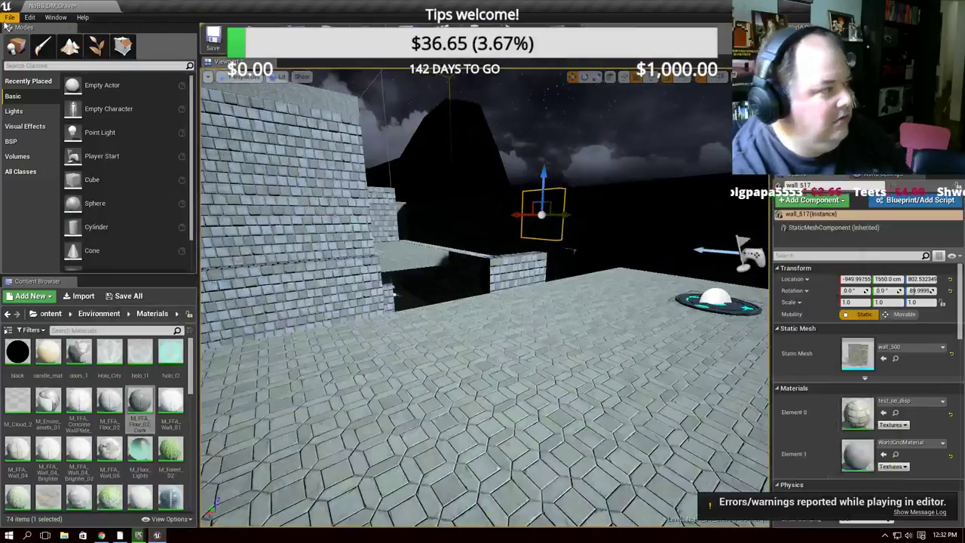
pyautogui.click(10, 17)
pyautogui.click(10, 16)
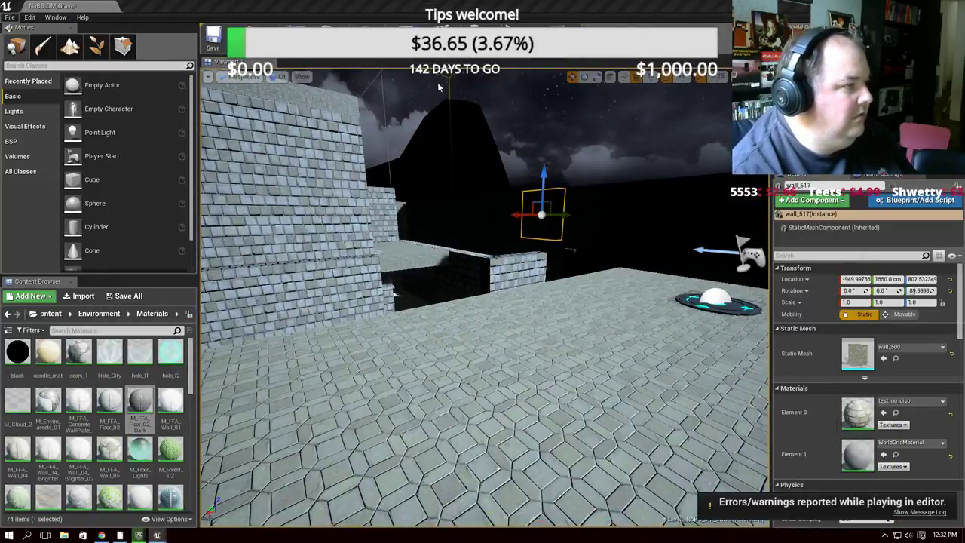
# Open NoBS_DM_Endemic from Maps without saving the Grave map
pyautogui.hotkey('ctrl', 'o')
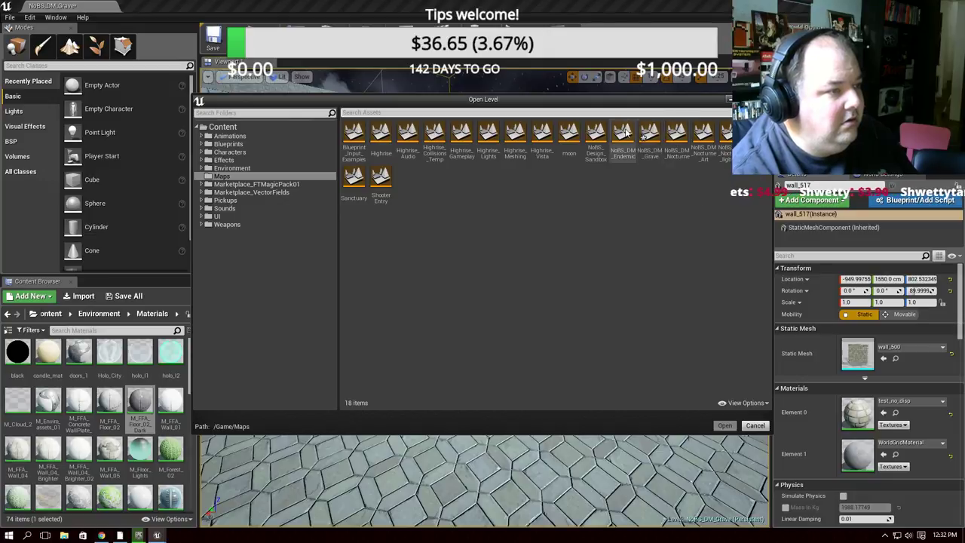
pyautogui.doubleClick(625, 134)
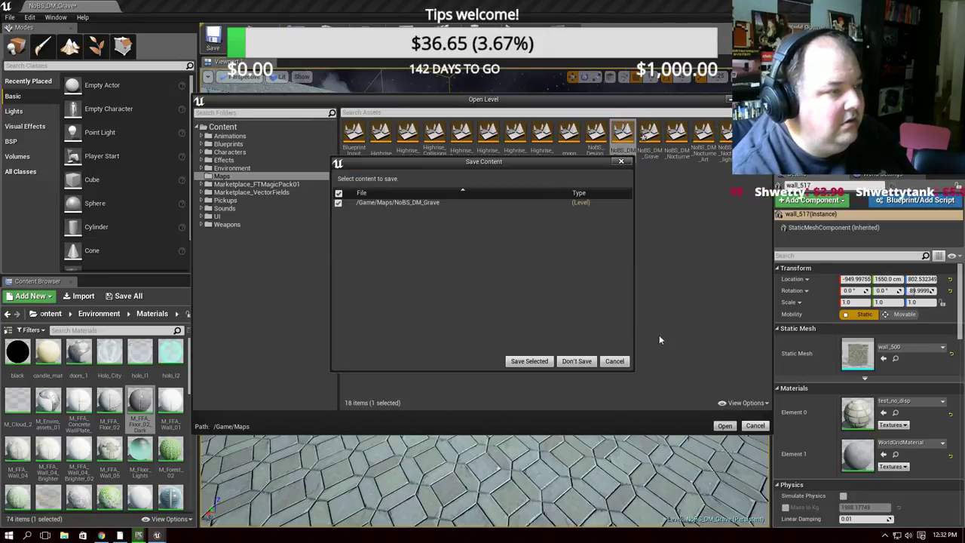
pyautogui.click(577, 361)
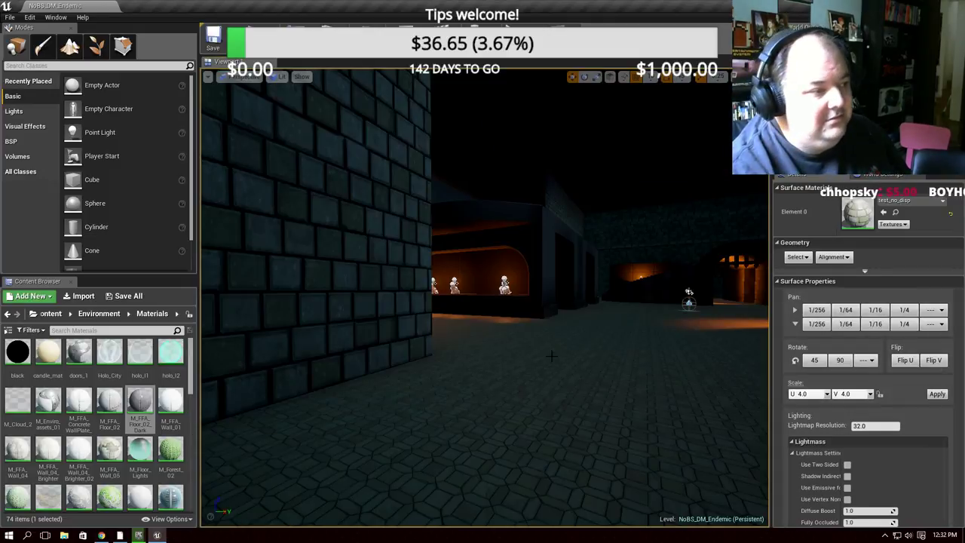
# Fly into the Endemic statue room, then bring the Epic Games Launcher to the front
pyautogui.moveTo(551, 356); pyautogui.dragTo(603, 355, button='right')
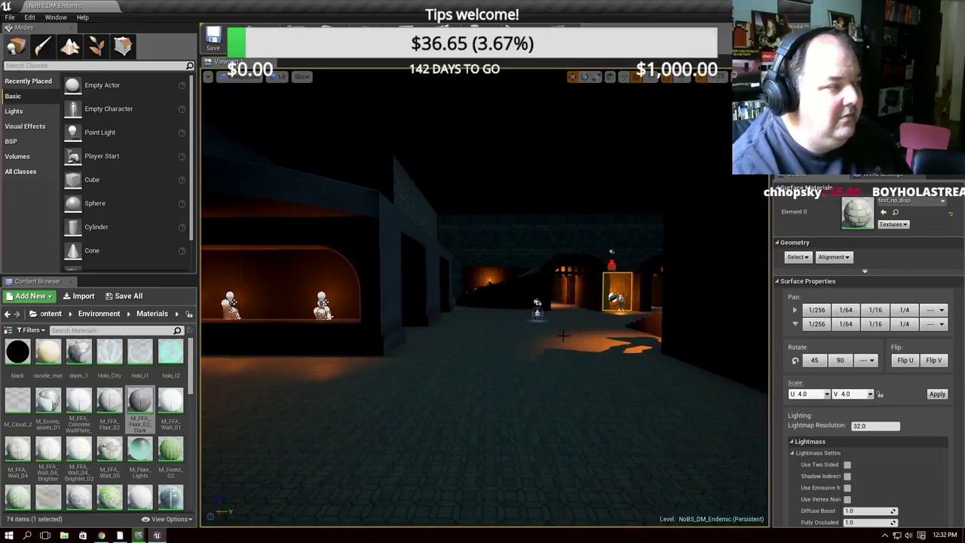
pyautogui.click(156, 536)
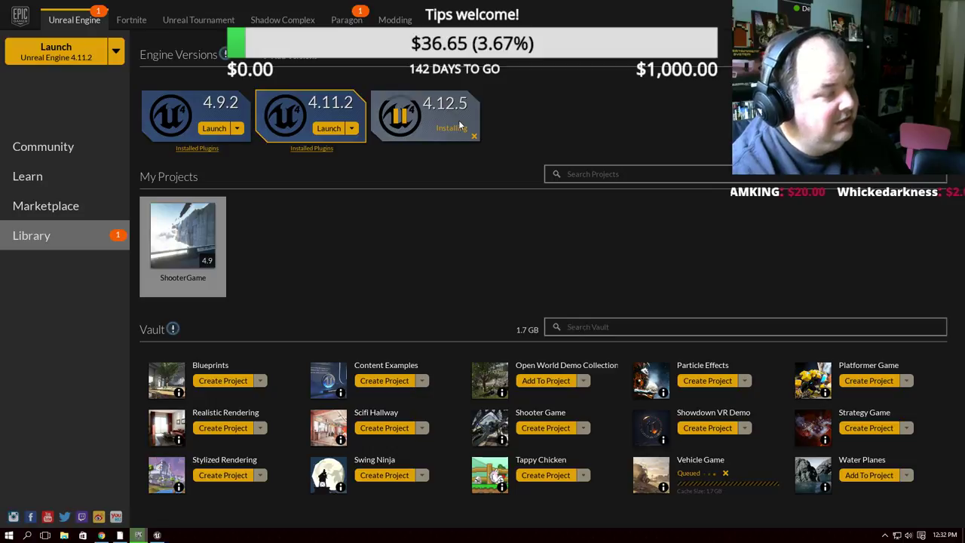
# Pause and resume the Unreal Engine 4.12.5 installation, then return to the level editor
pyautogui.click(401, 116)
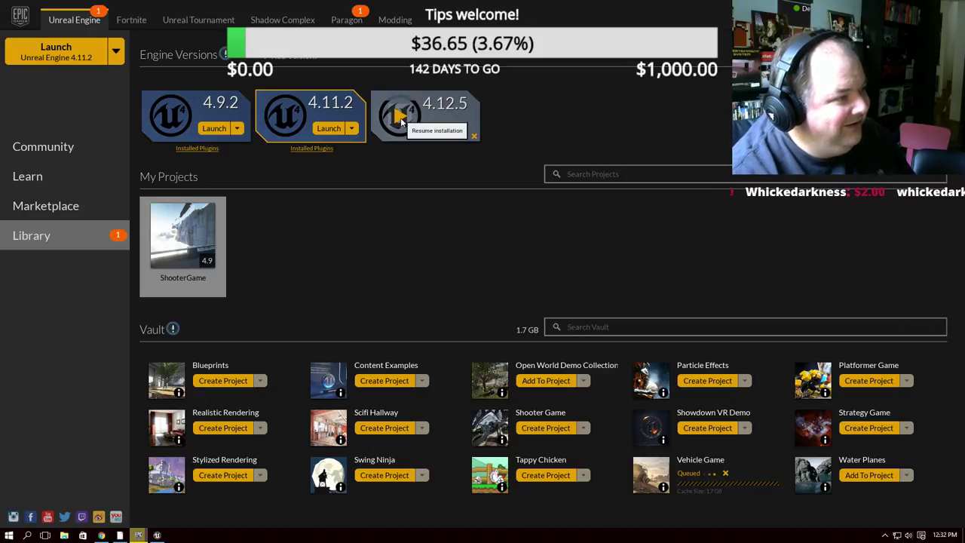
pyautogui.click(400, 117)
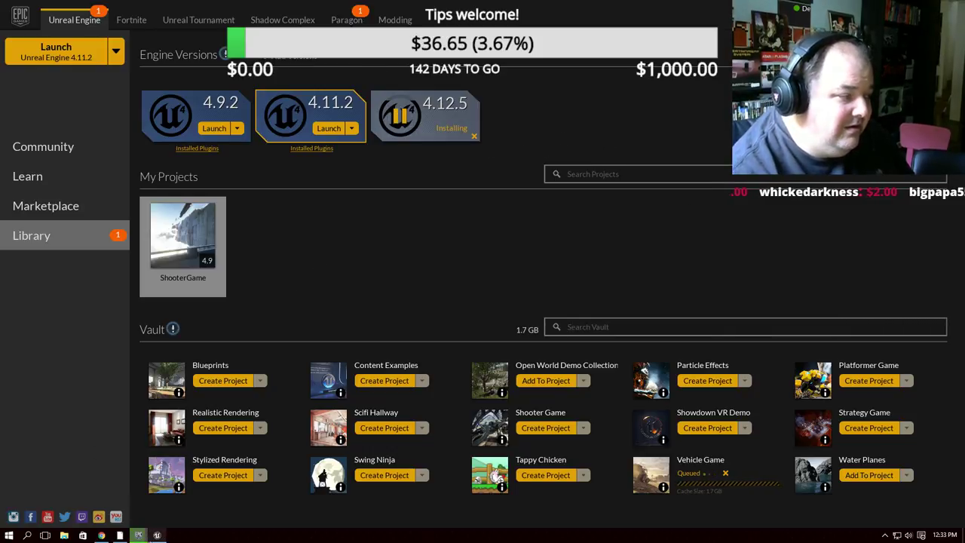
pyautogui.click(157, 535)
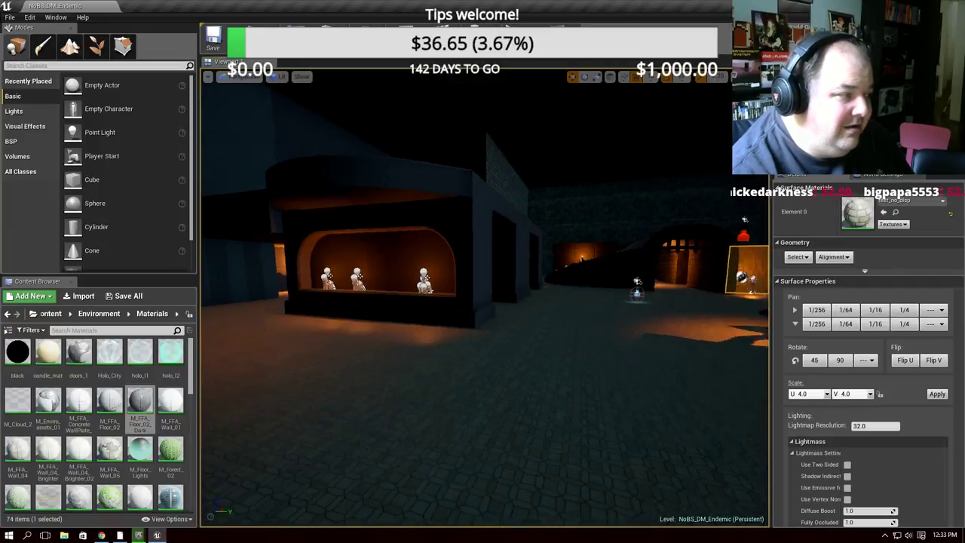
# Fly the viewport camera through the NoBS_DM_Endemic level
pyautogui.moveTo(445, 371); pyautogui.dragTo(339, 372, button='right')
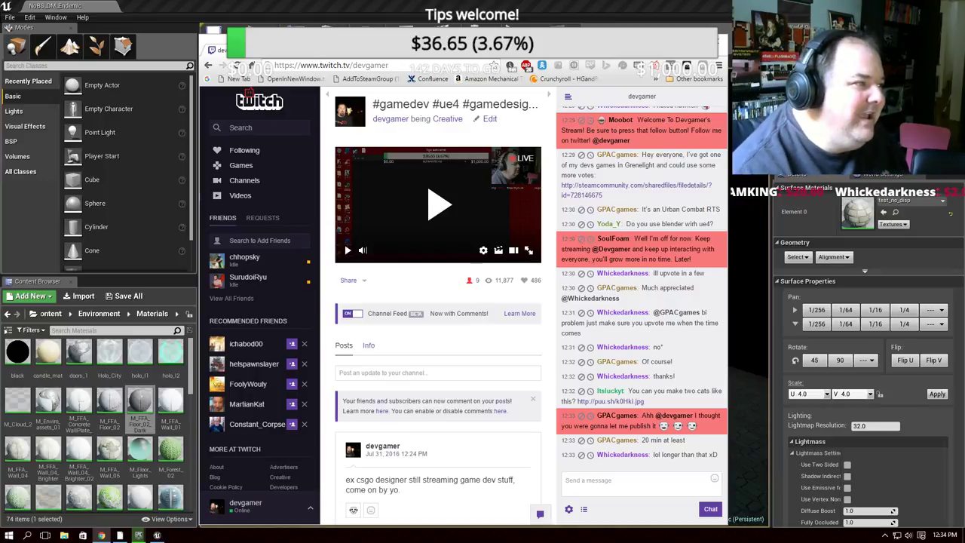
# View the cat image from chat, go back to Twitch, then bring the Endemic level editor forward
pyautogui.click(611, 401)
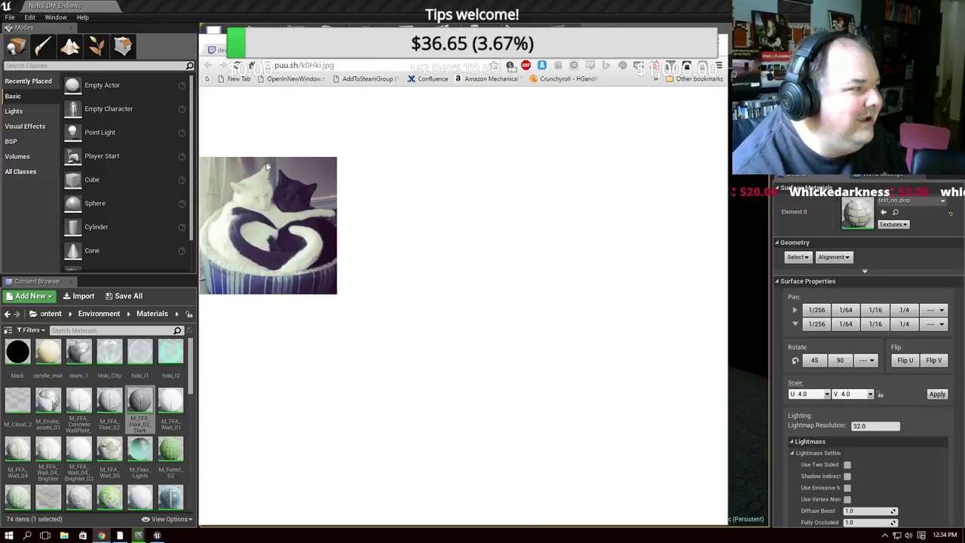
pyautogui.hotkey('alt', 'Left')
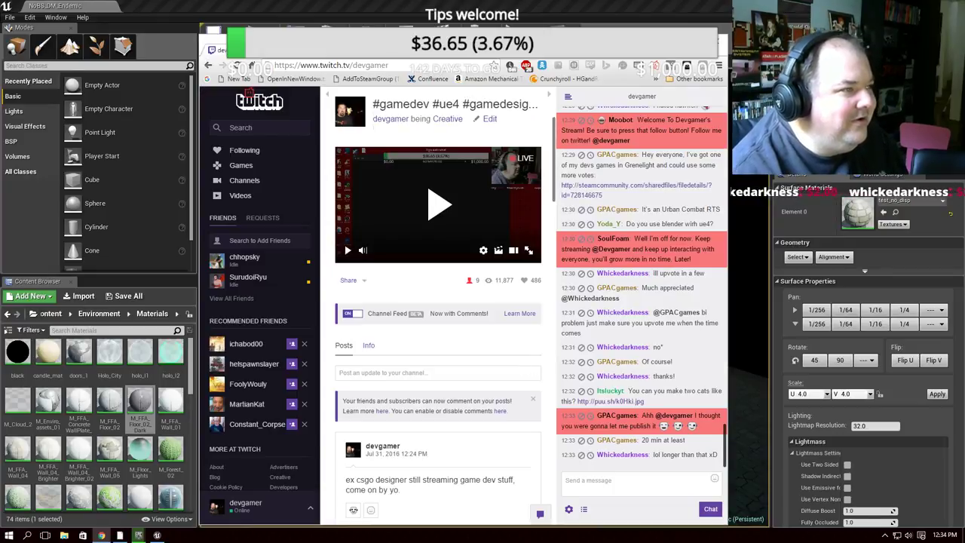
pyautogui.hotkey('alt', 'Tab')
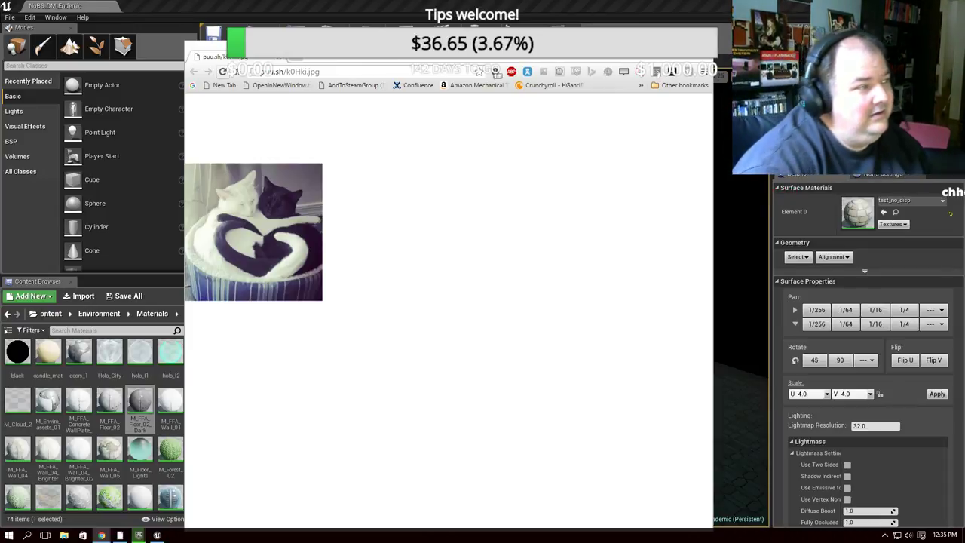
pyautogui.click(67, 70)
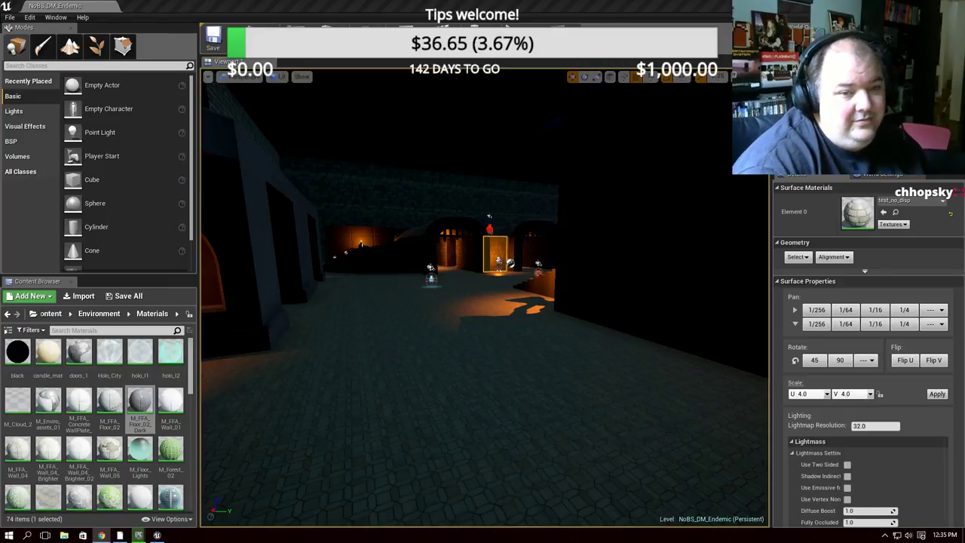